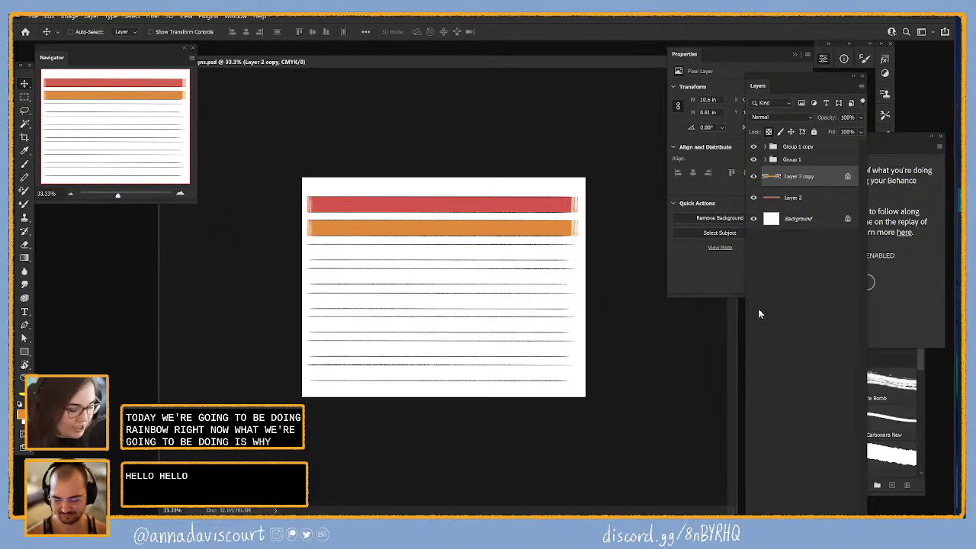
# - Duplicate the orange stripe into the empty third row and lock the copy's transparent pixels
pyautogui.hotkey('ctrl', 'j')
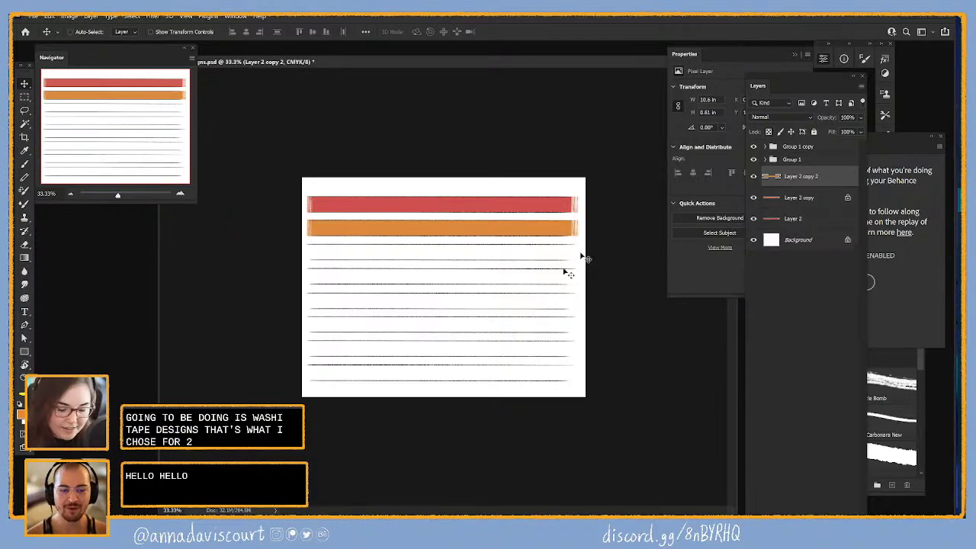
pyautogui.moveTo(527, 235)
pyautogui.mouseDown()
pyautogui.moveTo(531, 263)
pyautogui.moveTo(530, 254)
pyautogui.mouseUp()
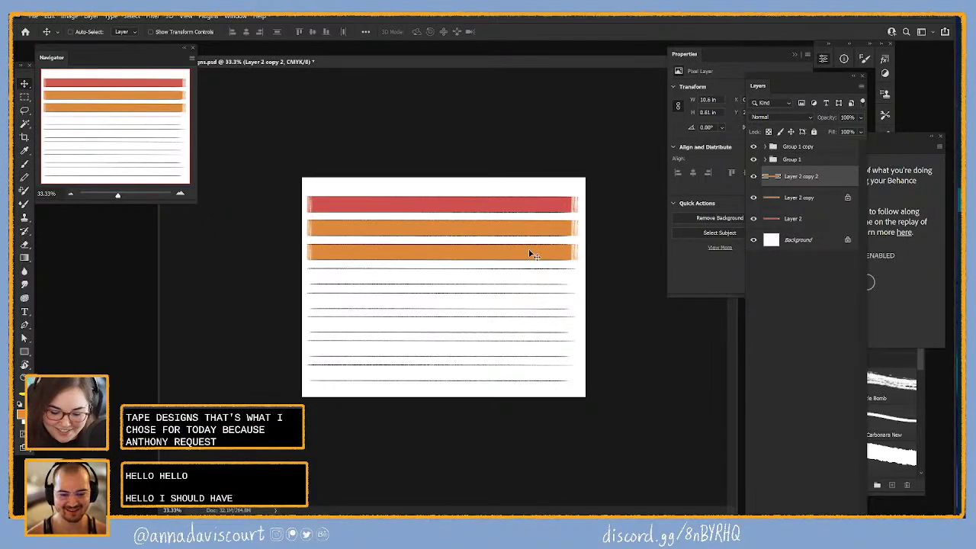
pyautogui.click(777, 131)
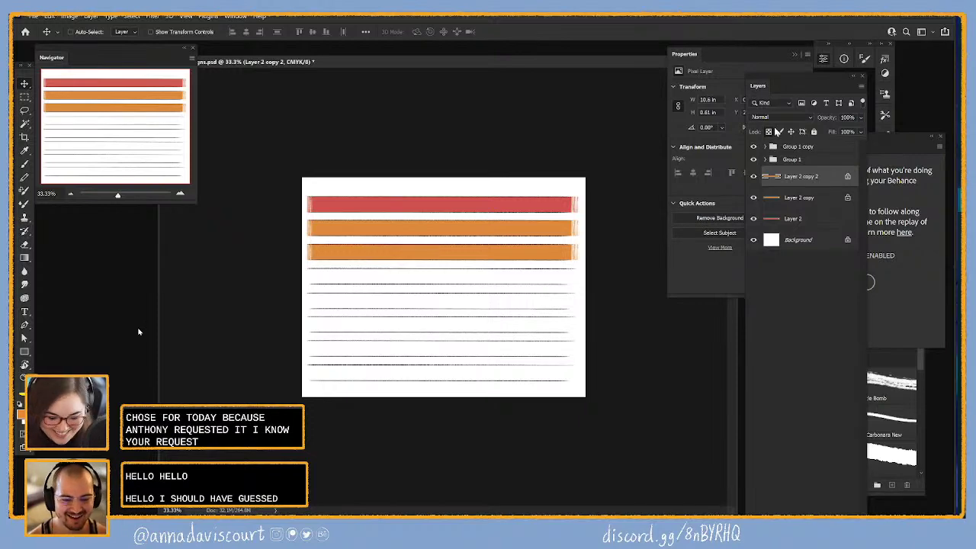
# - Set the foreground colour to yellow ffc028 and fill the third stripe with it
pyautogui.press('i')
pyautogui.click(21, 415)
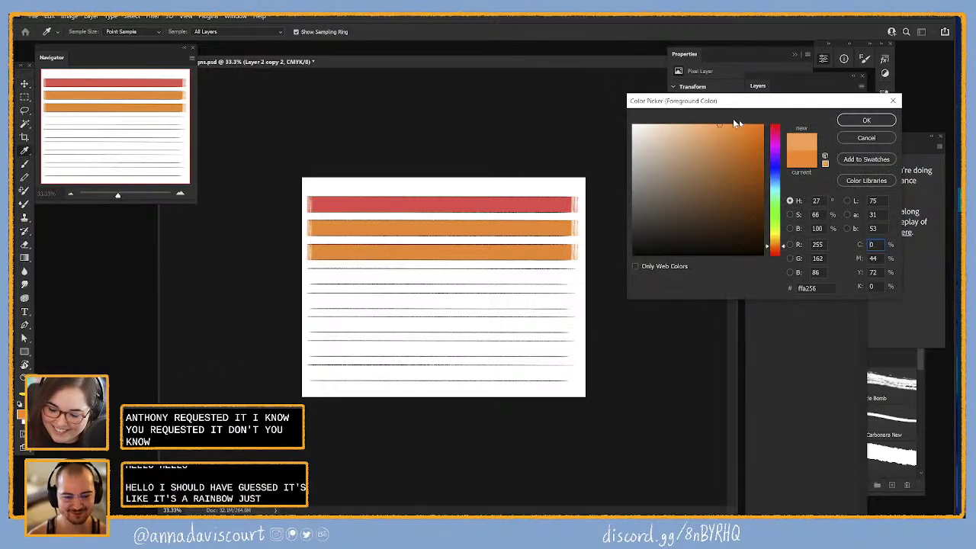
pyautogui.moveTo(779, 248); pyautogui.dragTo(780, 241)
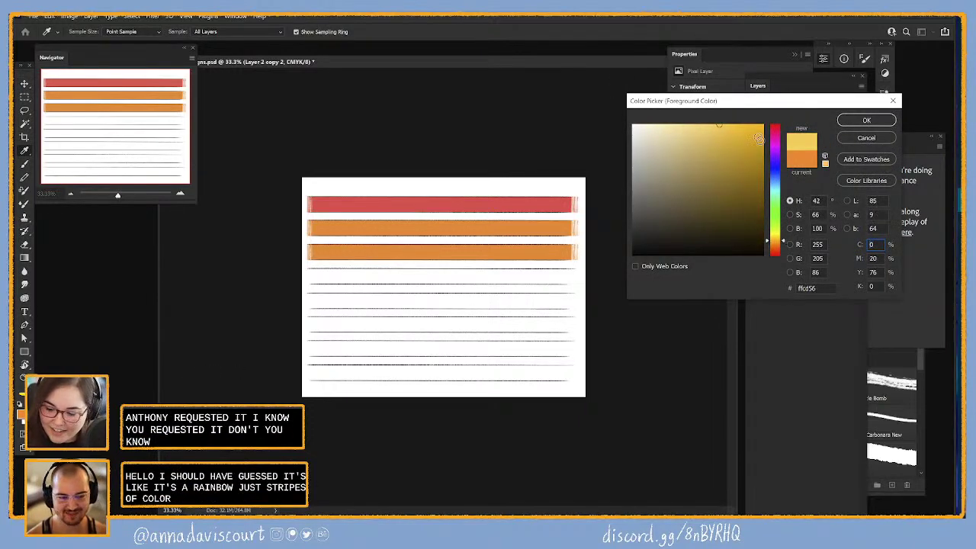
pyautogui.click(741, 126)
pyautogui.click(743, 124)
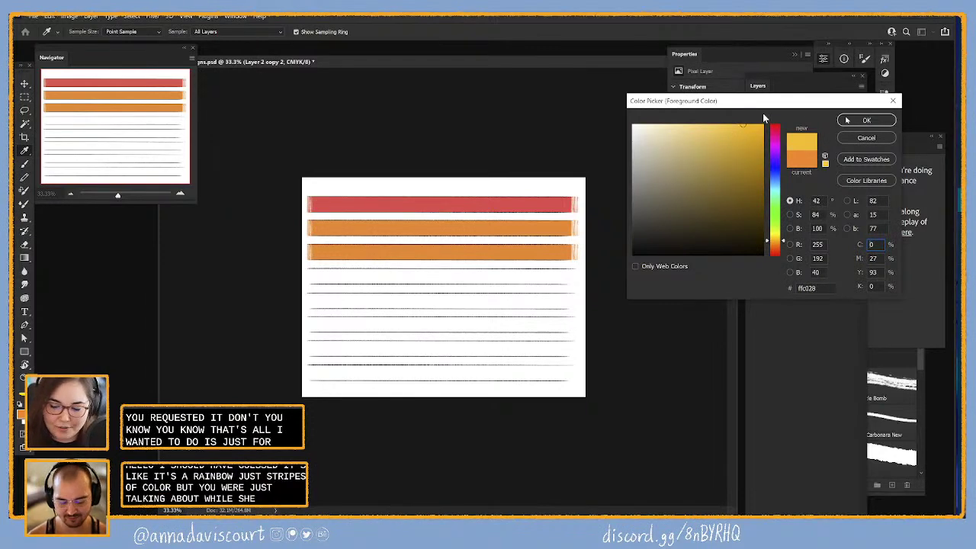
pyautogui.click(868, 122)
pyautogui.press('v')
pyautogui.hotkey('alt', 'shift', 'BackSpace')
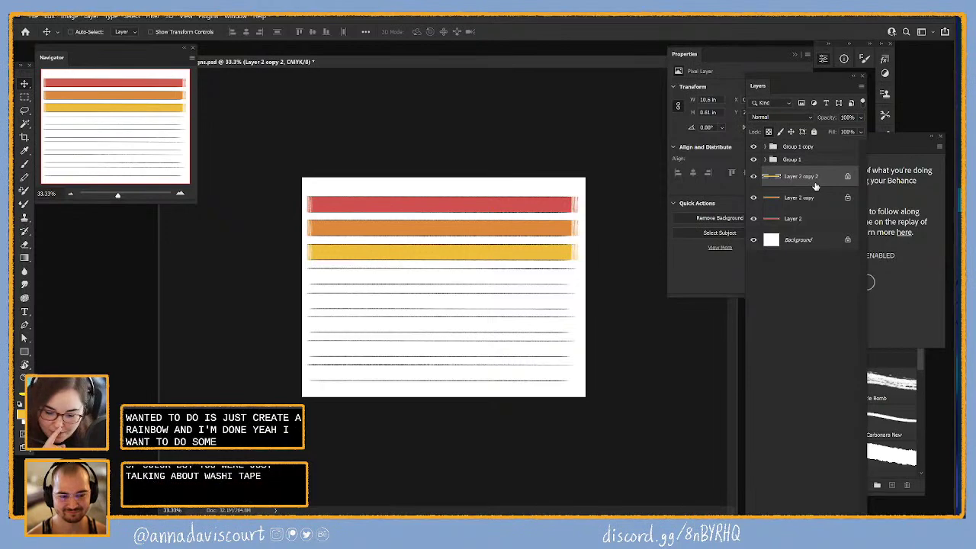
# - Duplicate the yellow stripe layer and place the copy between the guide lines of the fourth row
pyautogui.hotkey('ctrl', '+')
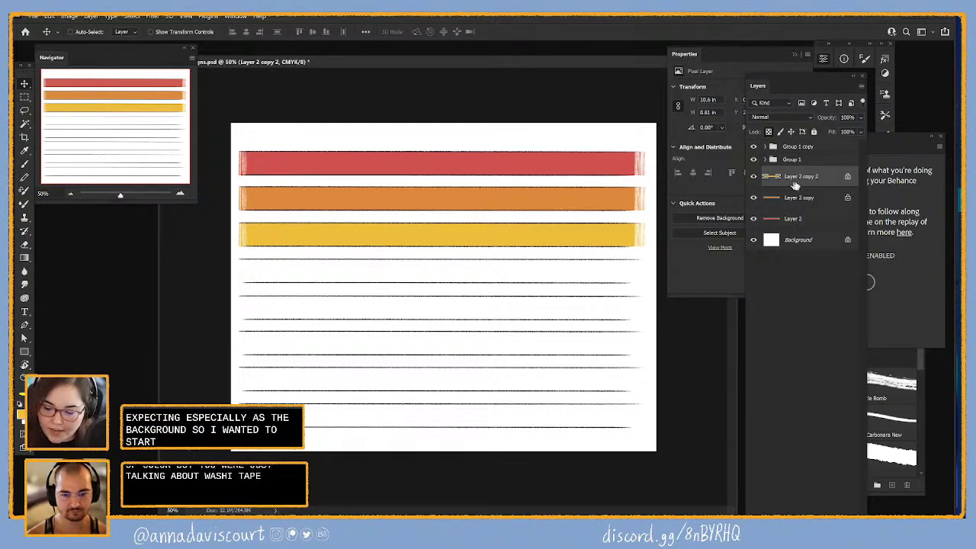
pyautogui.hotkey('ctrl', 'j')
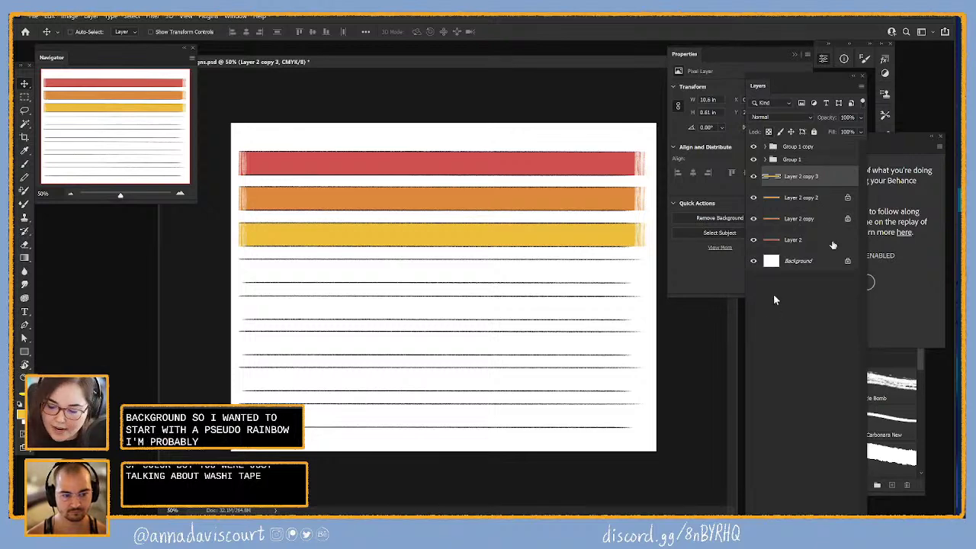
pyautogui.moveTo(514, 239); pyautogui.dragTo(514, 275)
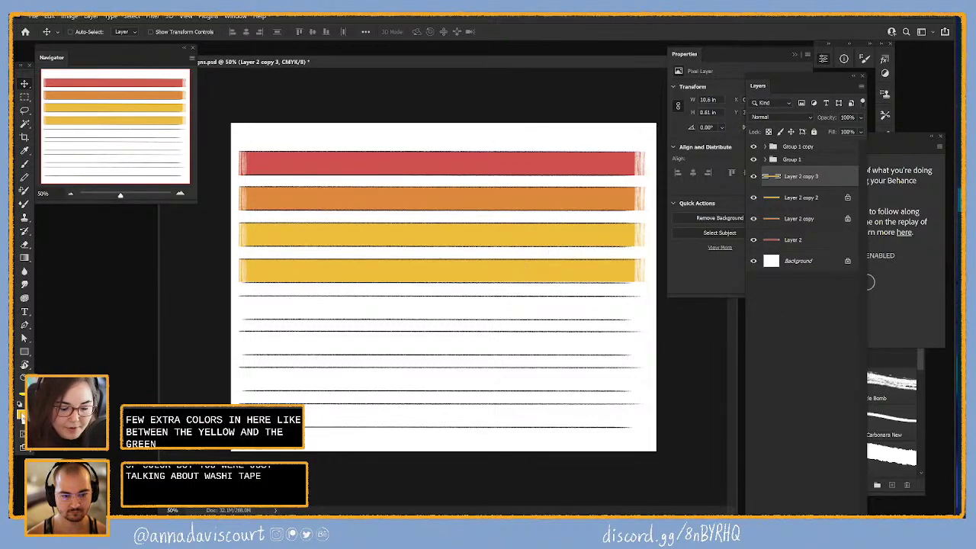
# - Choose green 71a731 as the foreground colour and fill the fourth stripe with it, keeping transparent pixels locked
pyautogui.press('i')
pyautogui.click(23, 412)
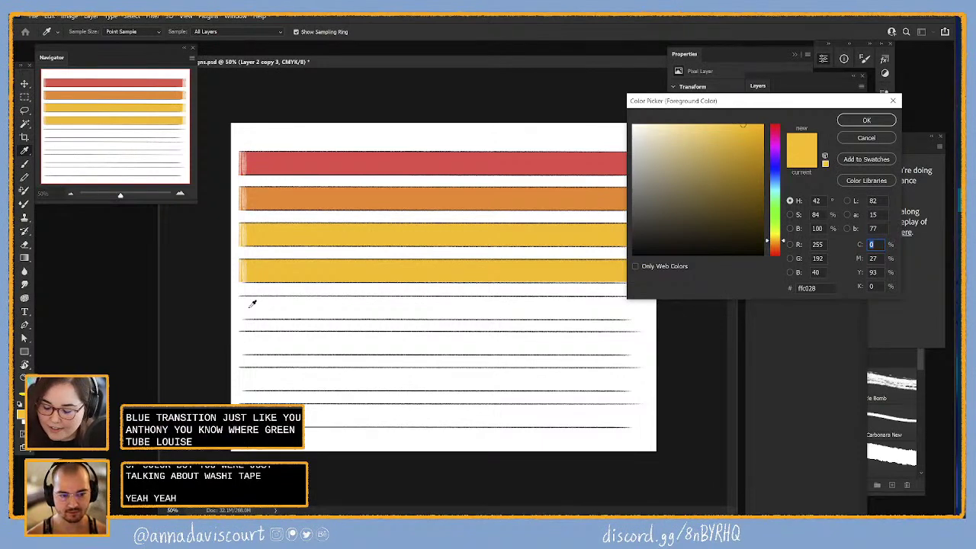
pyautogui.click(780, 209)
pyautogui.moveTo(780, 209); pyautogui.dragTo(784, 229)
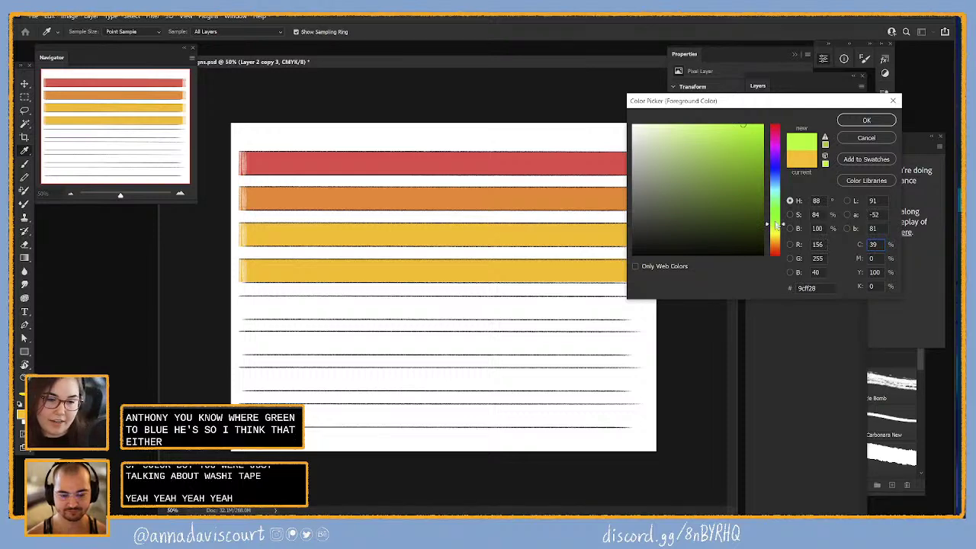
pyautogui.moveTo(726, 179); pyautogui.dragTo(708, 143)
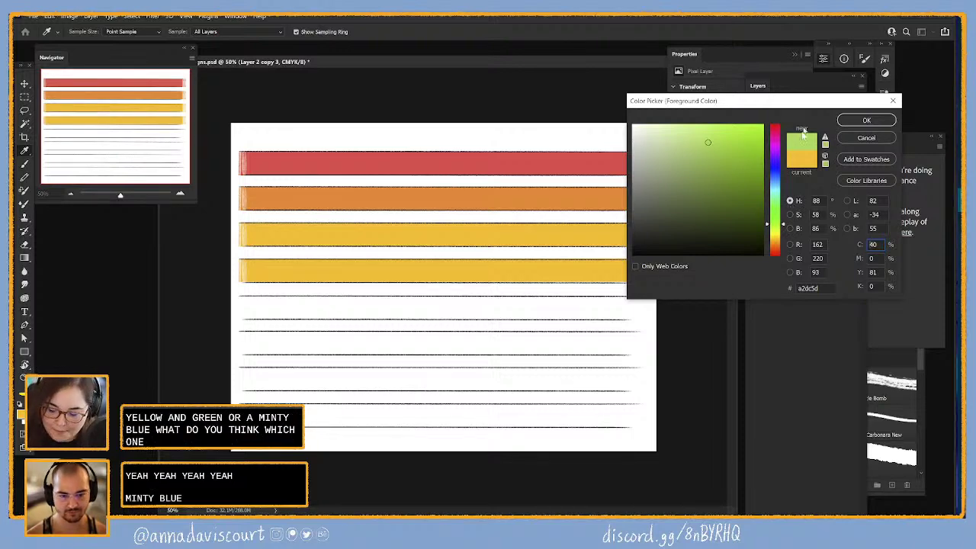
pyautogui.click(725, 169)
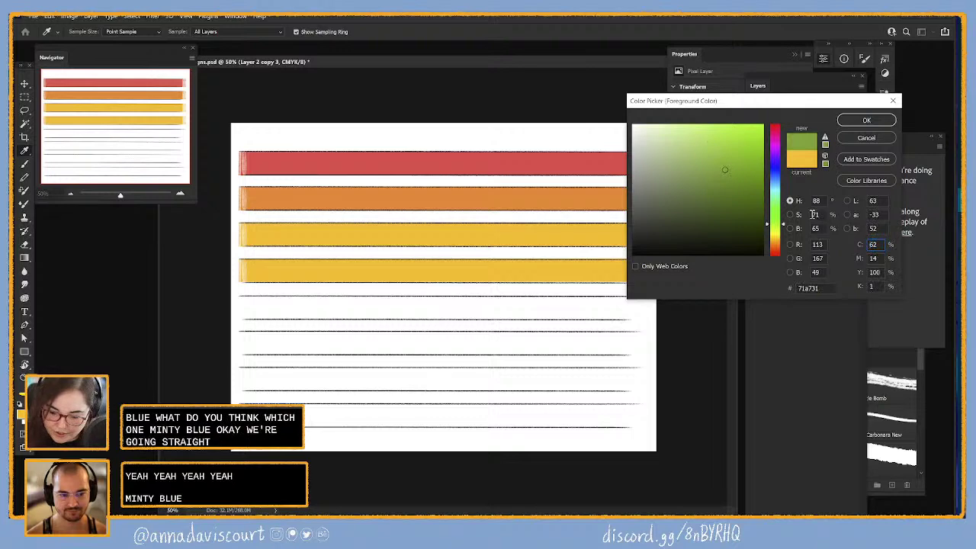
pyautogui.press('v')
pyautogui.click(866, 120)
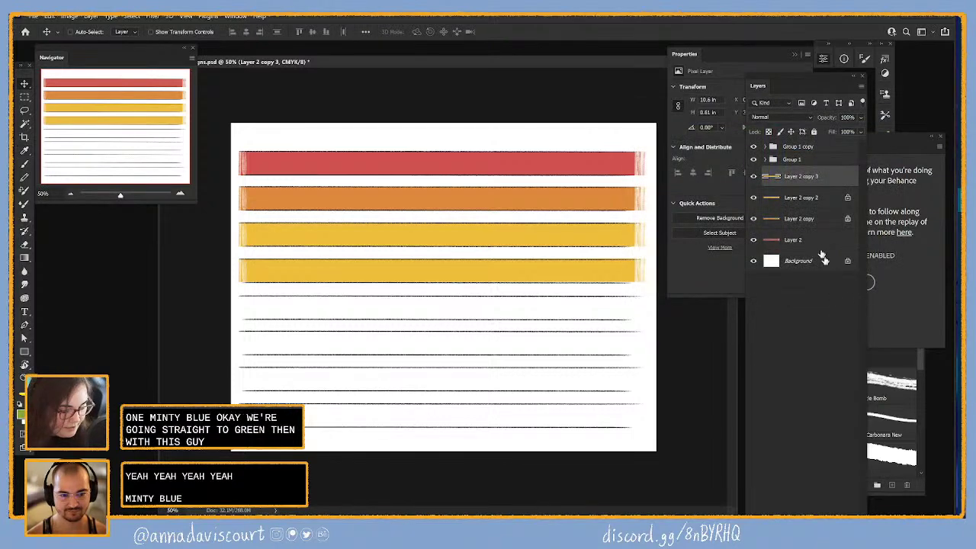
pyautogui.click(770, 131)
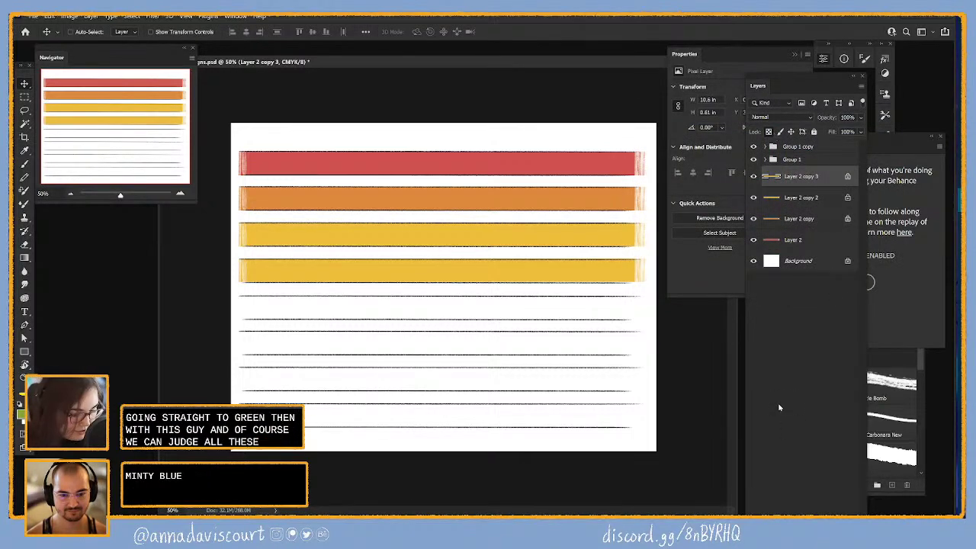
pyautogui.hotkey('alt', 'BackSpace')
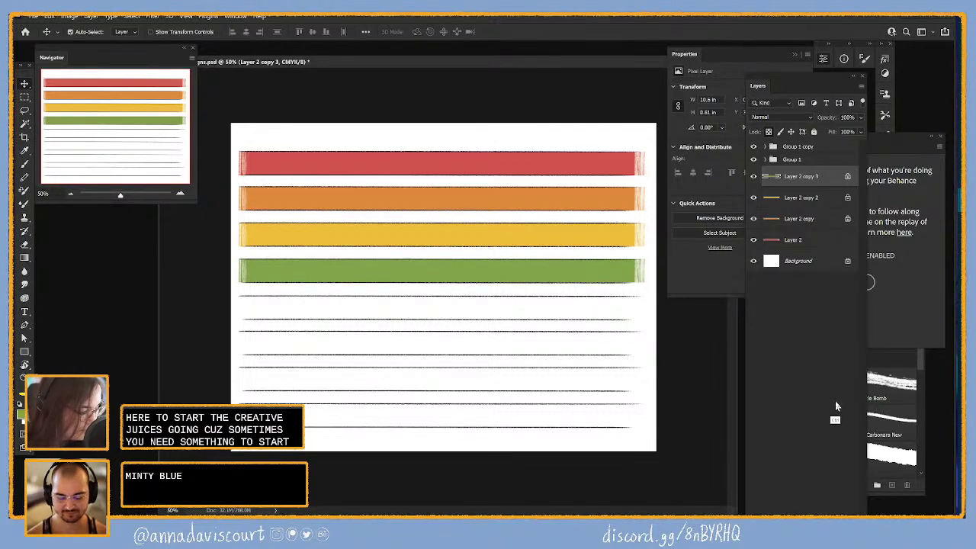
# - Duplicate the green stripe into the fifth row and set the foreground colour to mint 97f4ce
pyautogui.hotkey('ctrl', 'j')
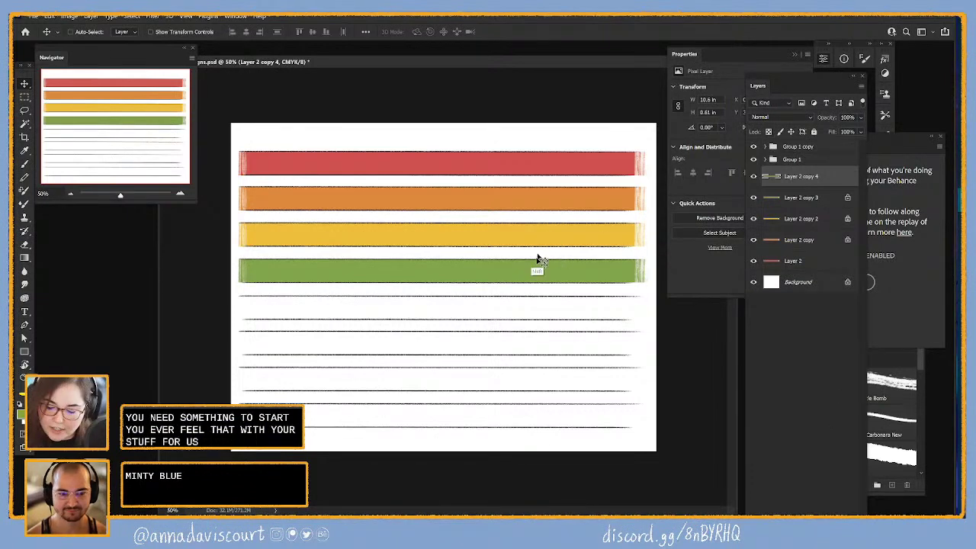
pyautogui.moveTo(538, 259); pyautogui.dragTo(543, 303)
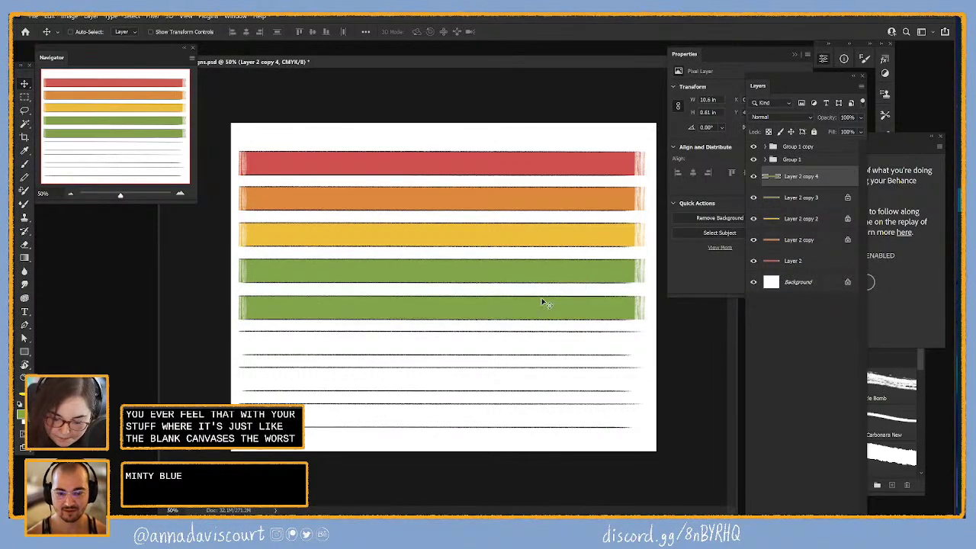
pyautogui.press('i')
pyautogui.click(544, 302)
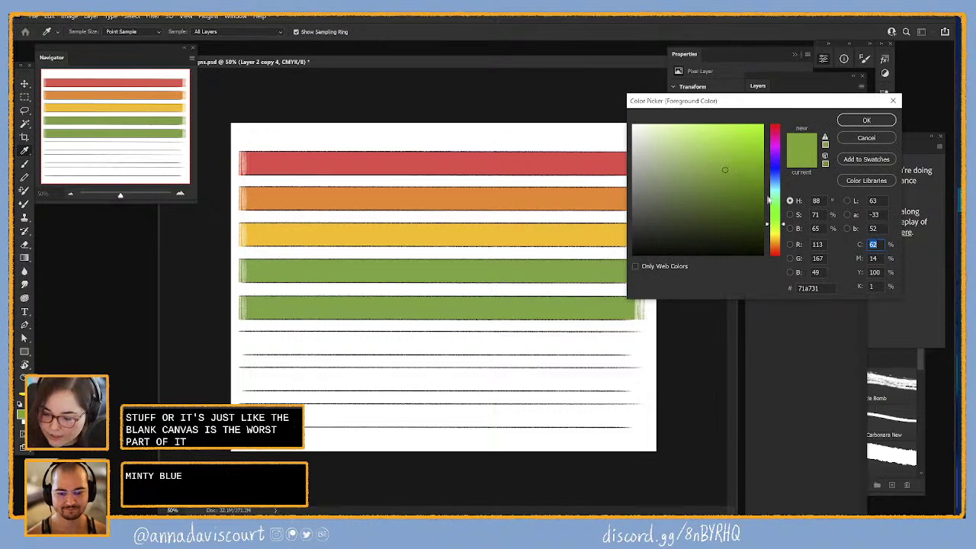
pyautogui.click(769, 200)
pyautogui.moveTo(778, 203); pyautogui.dragTo(776, 201)
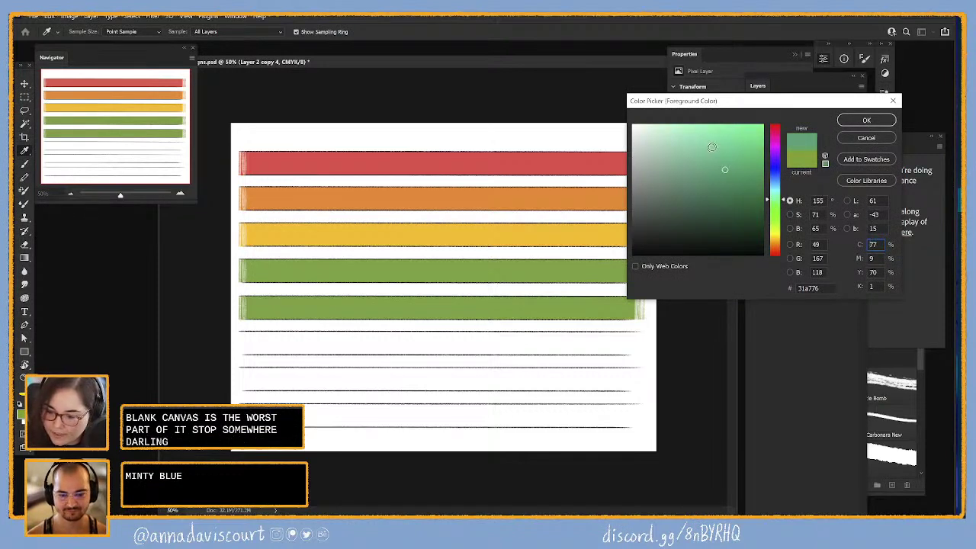
pyautogui.moveTo(712, 147); pyautogui.dragTo(692, 140)
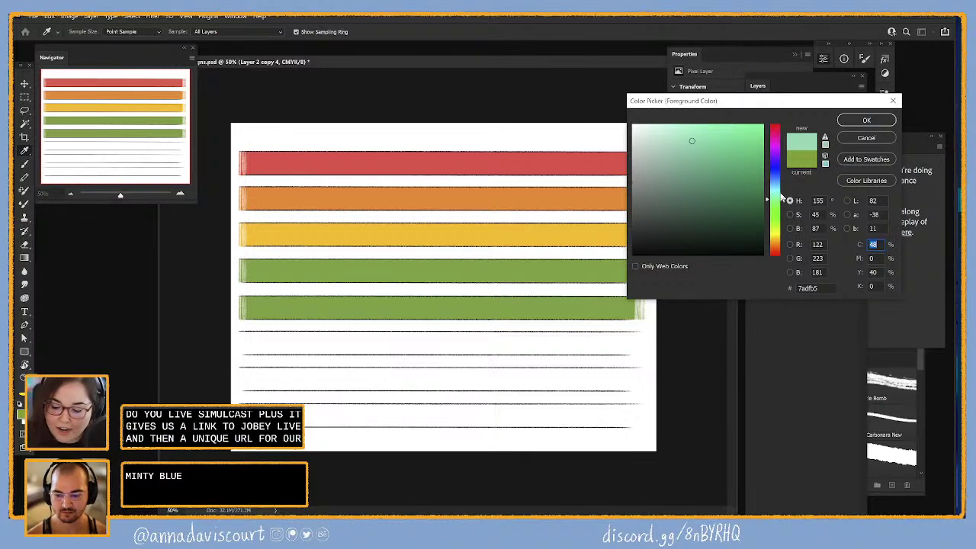
pyautogui.click(681, 130)
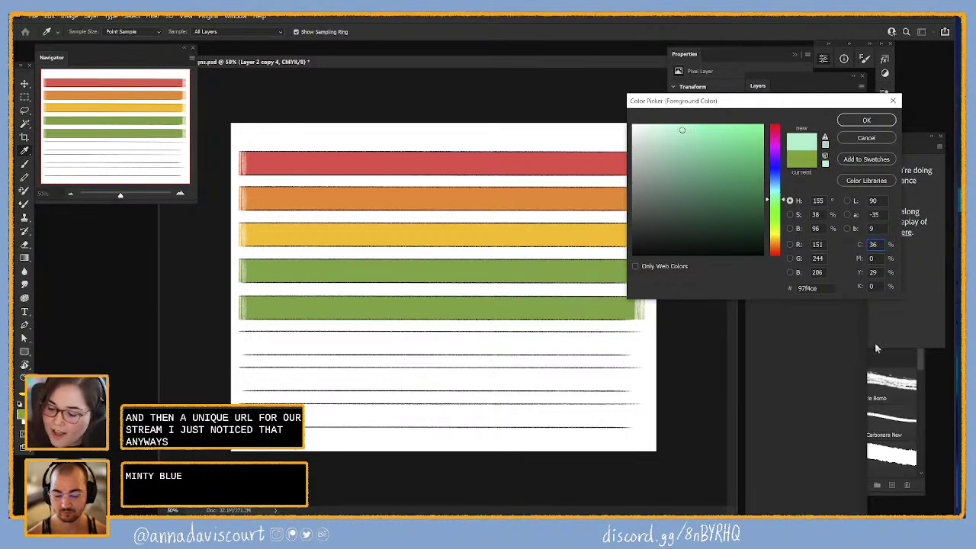
pyautogui.click(867, 121)
pyautogui.press('v')
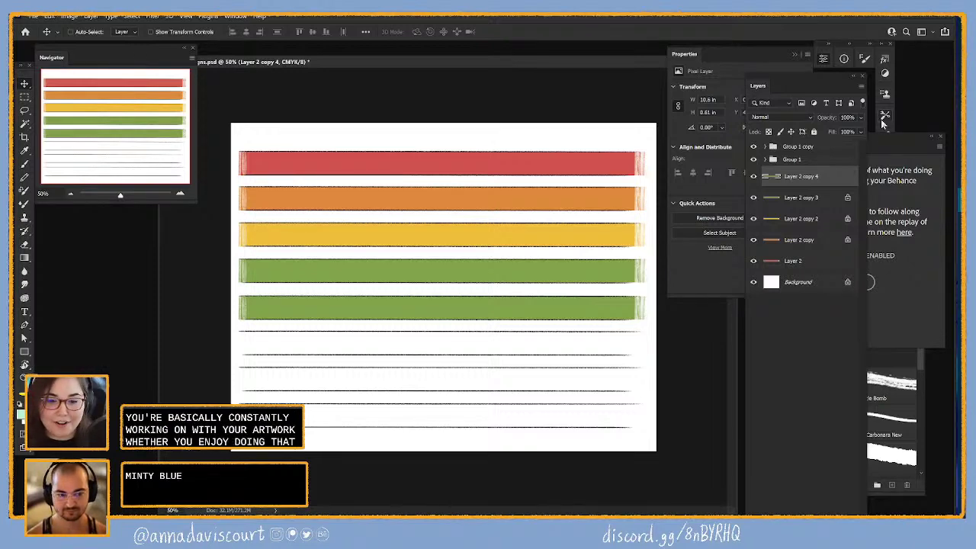
# - Close the Tool Timeline panel and move the Brushes, Layers and collapsed panels farther away from the canvas
pyautogui.click(943, 139)
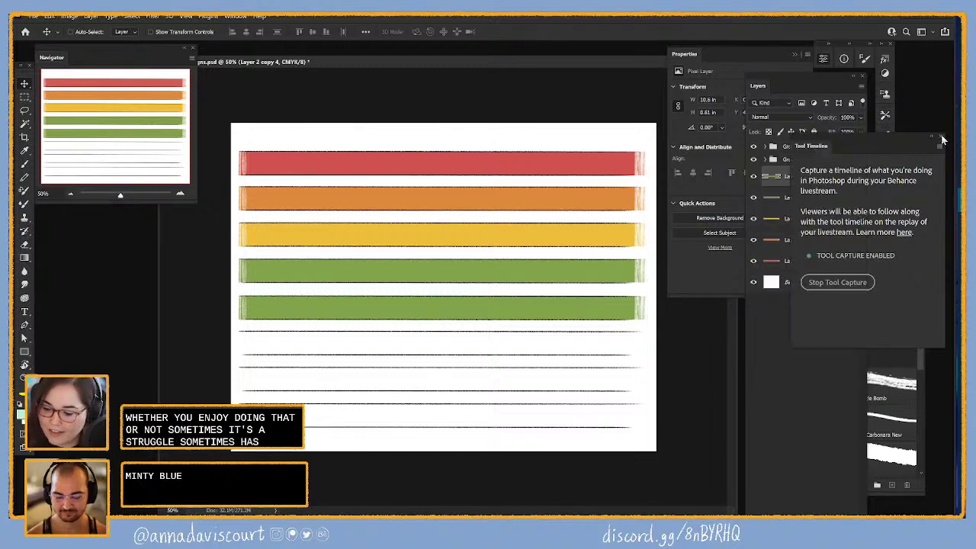
pyautogui.click(943, 139)
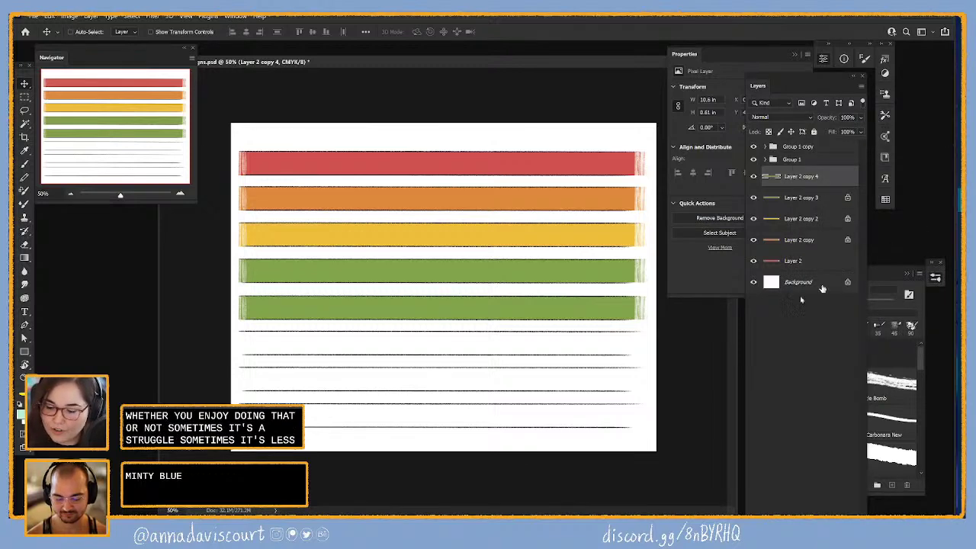
pyautogui.click(902, 276)
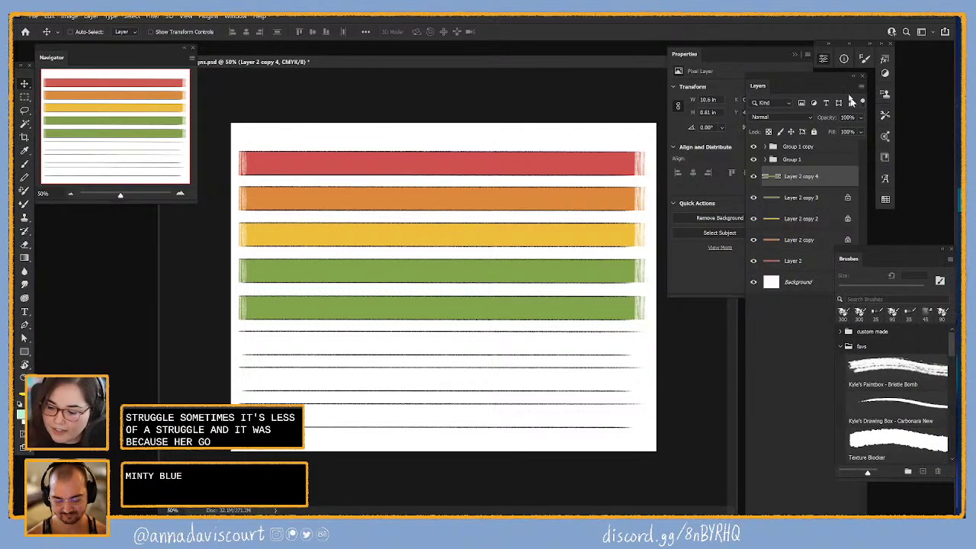
pyautogui.moveTo(851, 99)
pyautogui.mouseDown()
pyautogui.moveTo(888, 75)
pyautogui.moveTo(858, 87)
pyautogui.mouseUp()
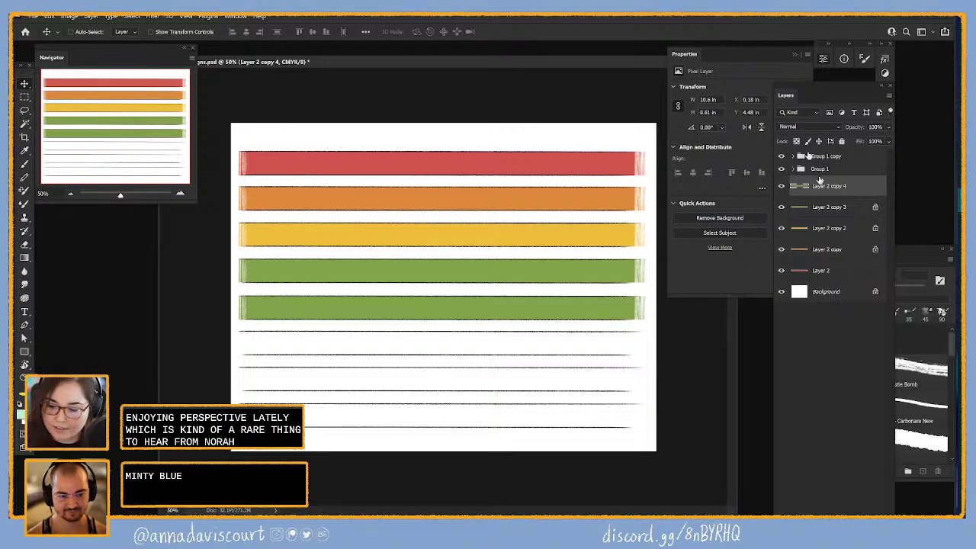
pyautogui.moveTo(888, 50)
pyautogui.mouseDown()
pyautogui.moveTo(926, 49)
pyautogui.moveTo(892, 41)
pyautogui.mouseUp()
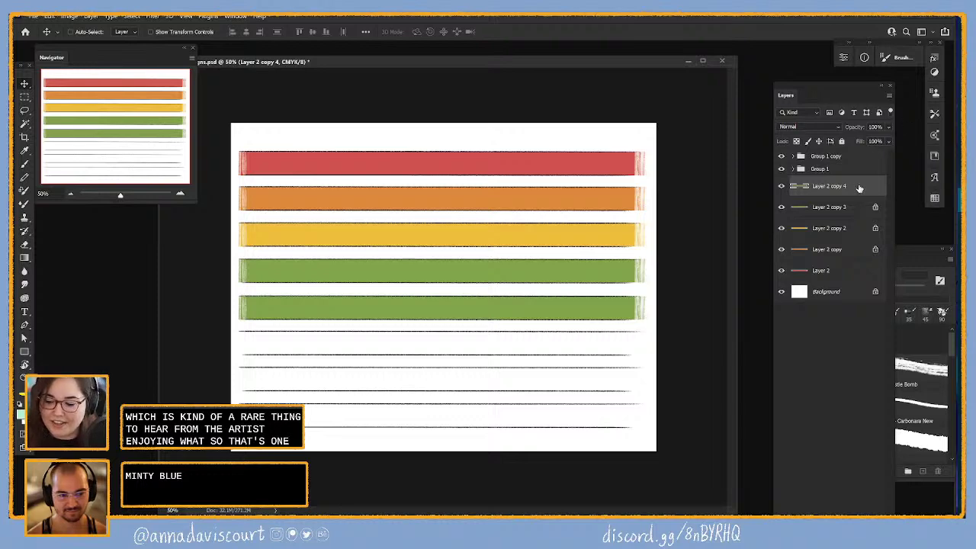
# - Lock the fifth stripe's transparent pixels and fill it with the mint foreground colour
pyautogui.click(806, 143)
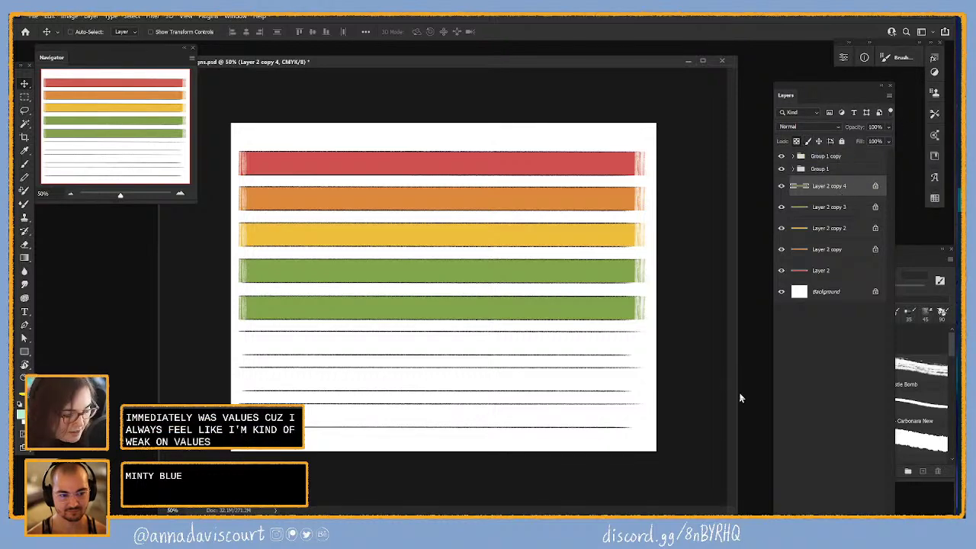
pyautogui.hotkey('alt', 'BackSpace')
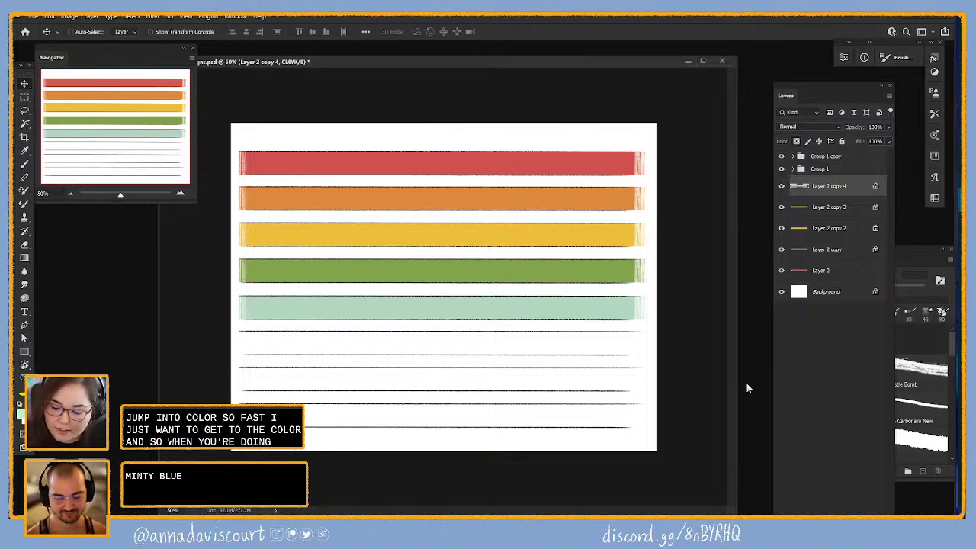
# - Add a black-filled layer in Color blend mode above all other layers to show the stripes in greyscale
pyautogui.hotkey('alt', '.')
pyautogui.hotkey('ctrl', 'shift', 'alt', 'n')
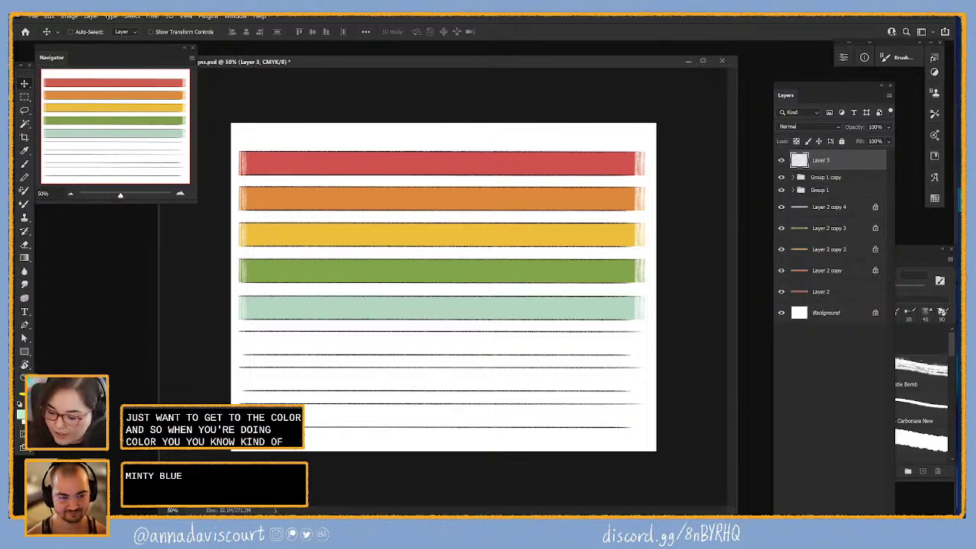
pyautogui.click(827, 128)
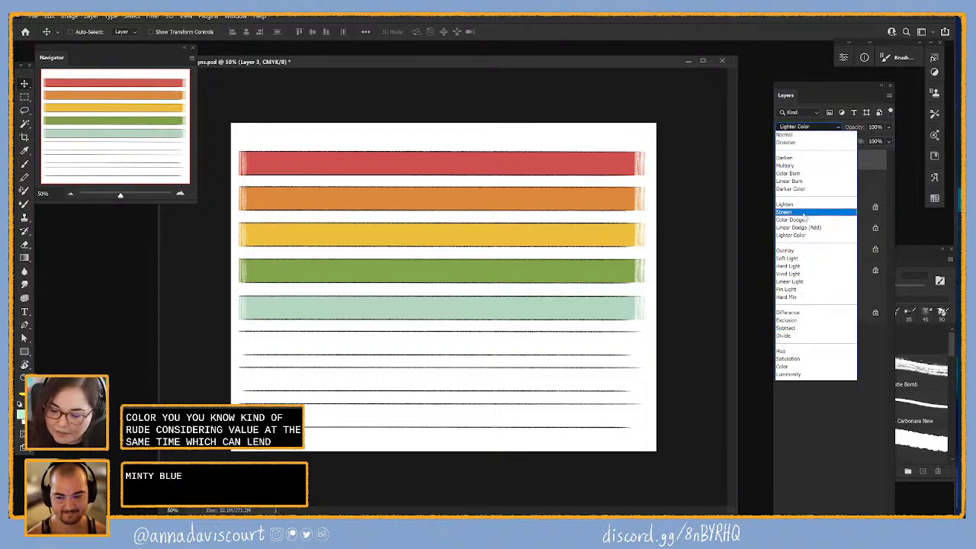
pyautogui.click(787, 366)
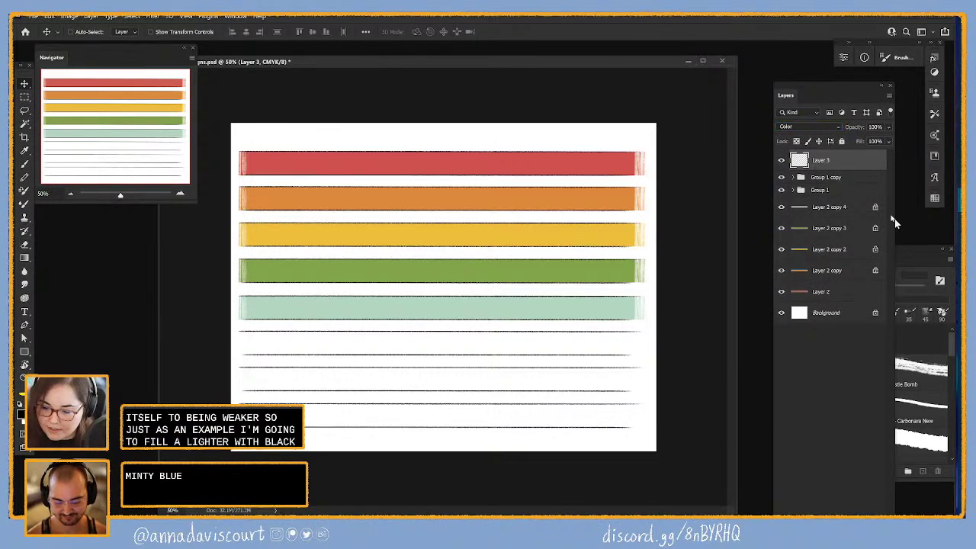
pyautogui.hotkey('alt', 'BackSpace')
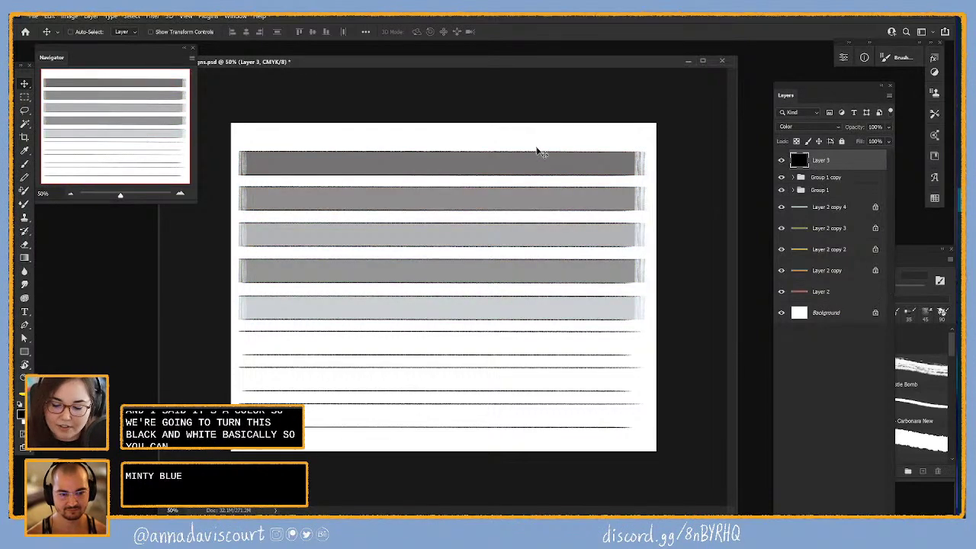
# - Toggle the black Color-mode layer to compare the stripes' greyscale values with their colours, and leave it hidden
pyautogui.click(781, 160)
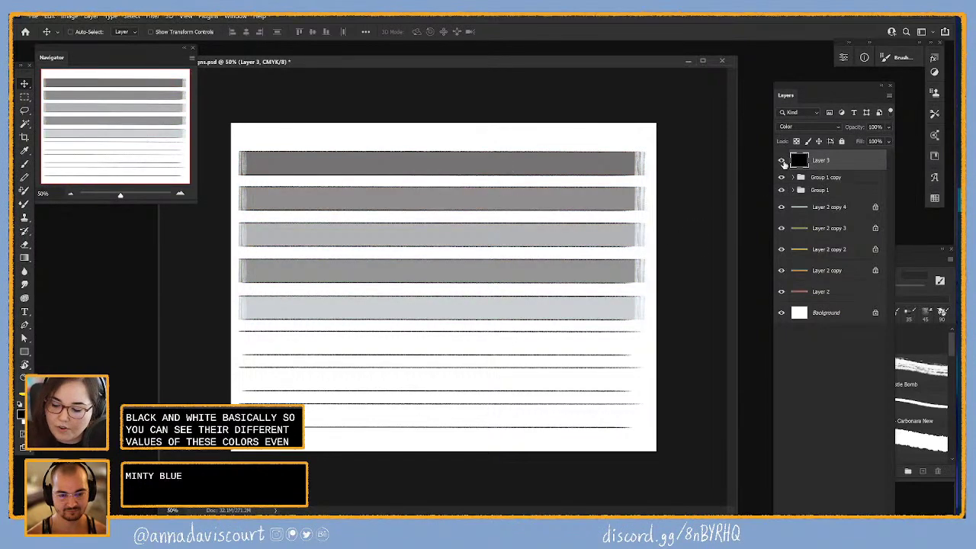
pyautogui.click(781, 161)
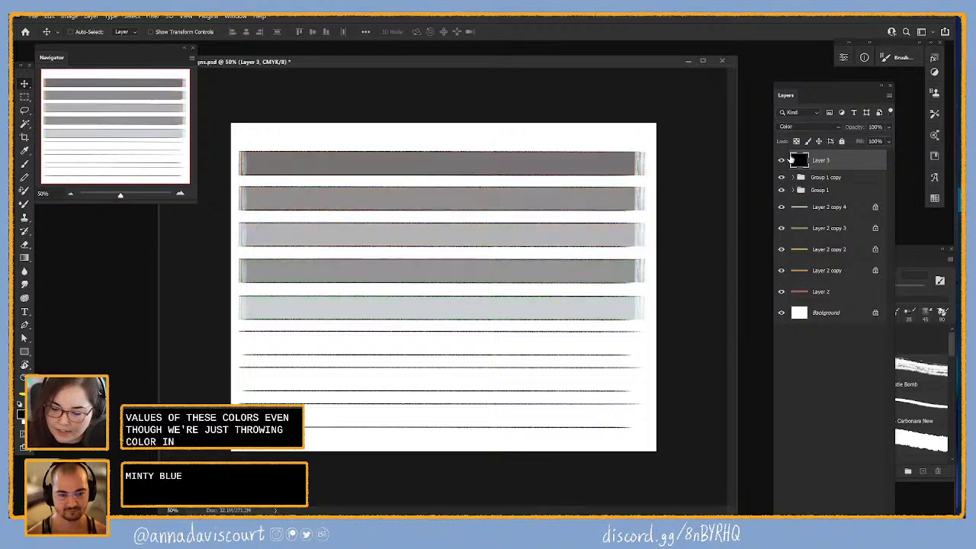
pyautogui.click(781, 160)
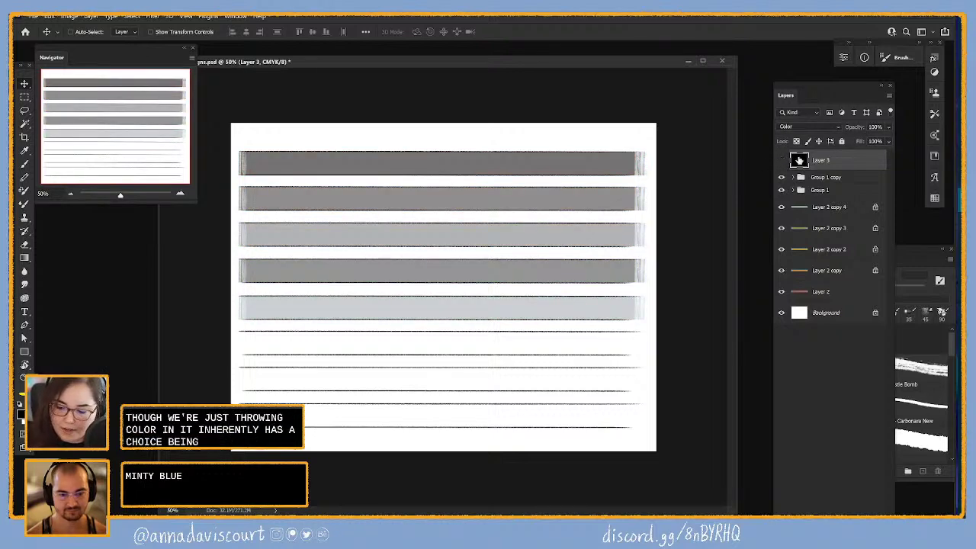
# - Duplicate the mint stripe's layer, place the copy in the sixth row and lock its transparent pixels
pyautogui.click(833, 204)
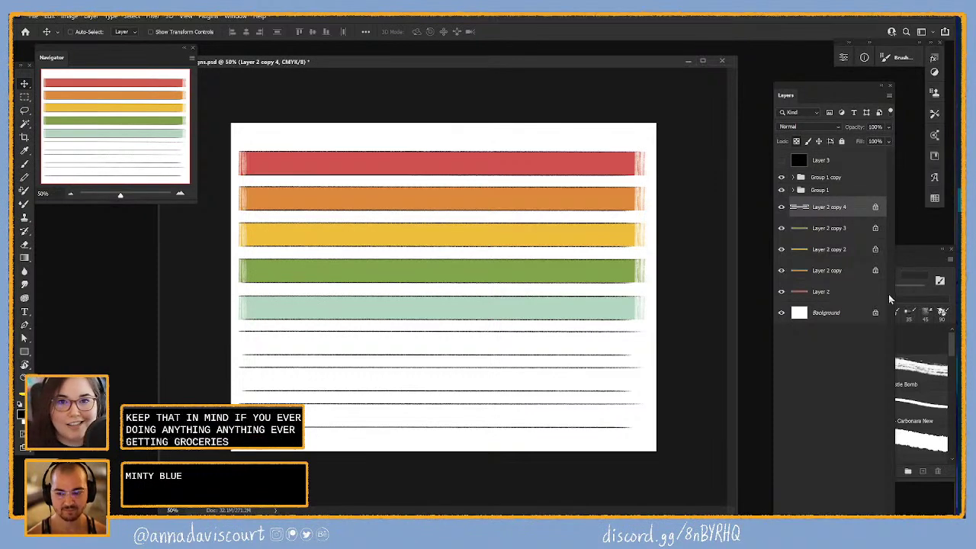
pyautogui.hotkey('ctrl', 'j')
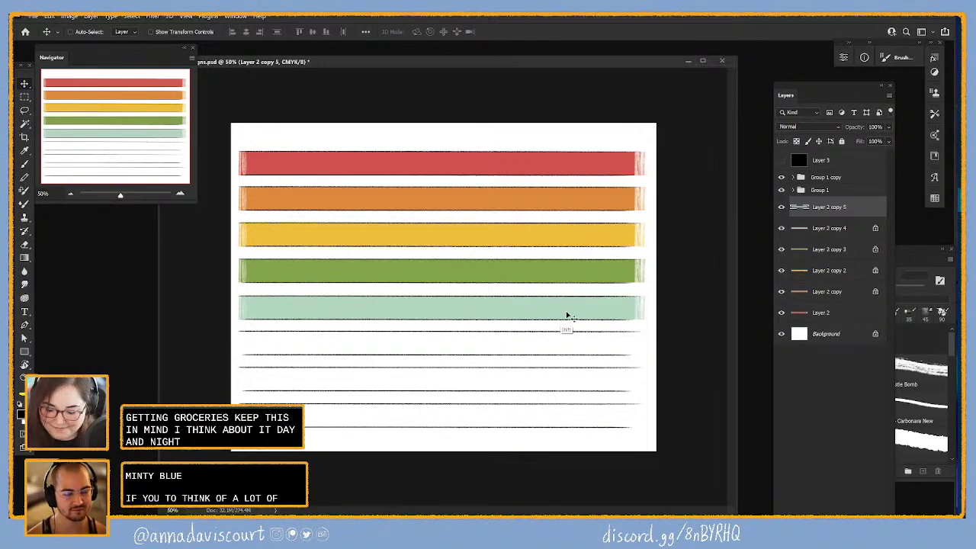
pyautogui.moveTo(567, 321); pyautogui.dragTo(587, 349)
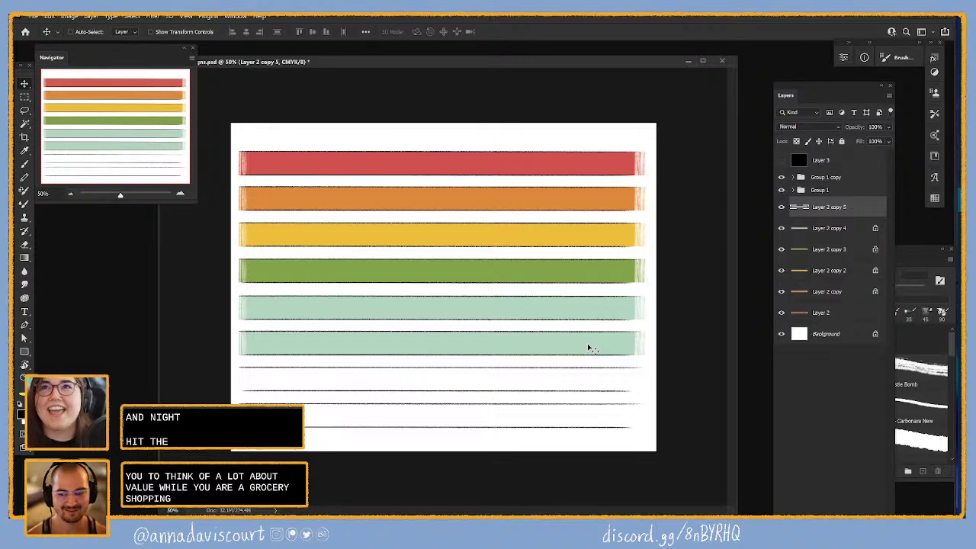
pyautogui.press('/')
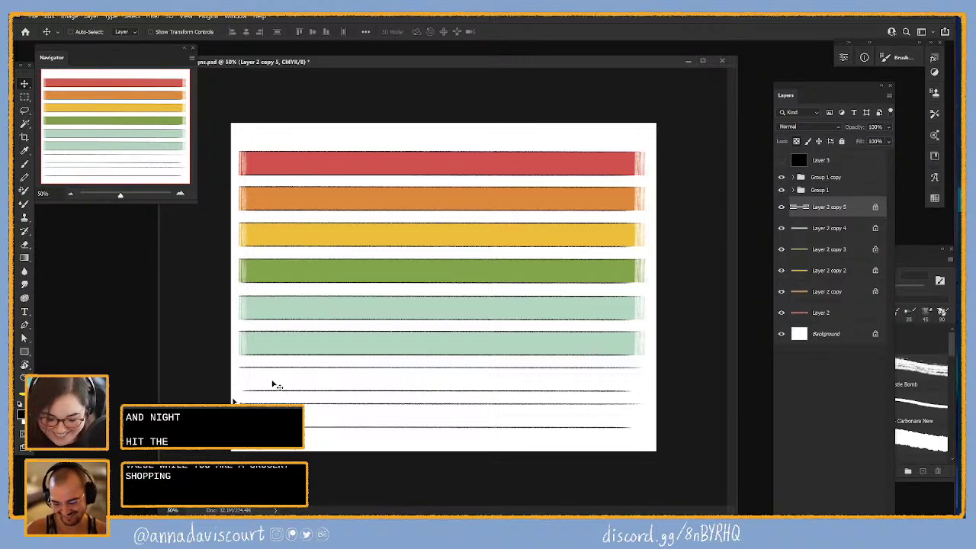
# - Set the foreground colour to blue 5191e0 and fill the sixth stripe with it
pyautogui.click(21, 414)
pyautogui.click(416, 301)
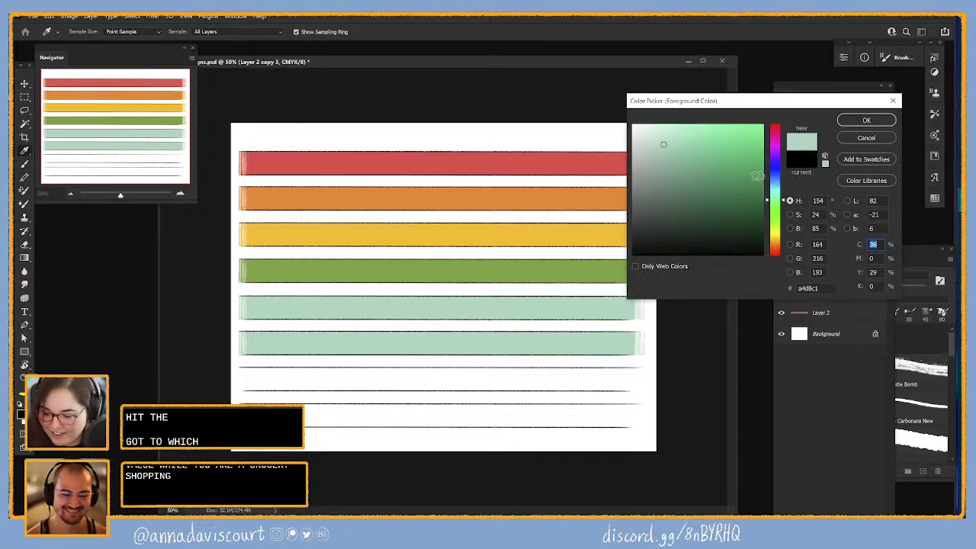
pyautogui.moveTo(782, 207); pyautogui.dragTo(788, 178)
pyautogui.moveTo(686, 142); pyautogui.dragTo(699, 139)
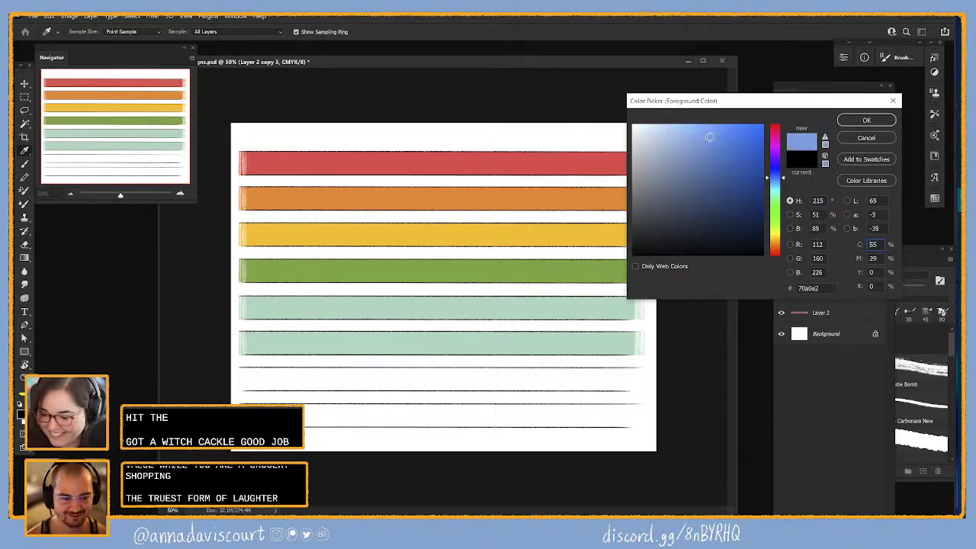
pyautogui.click(784, 180)
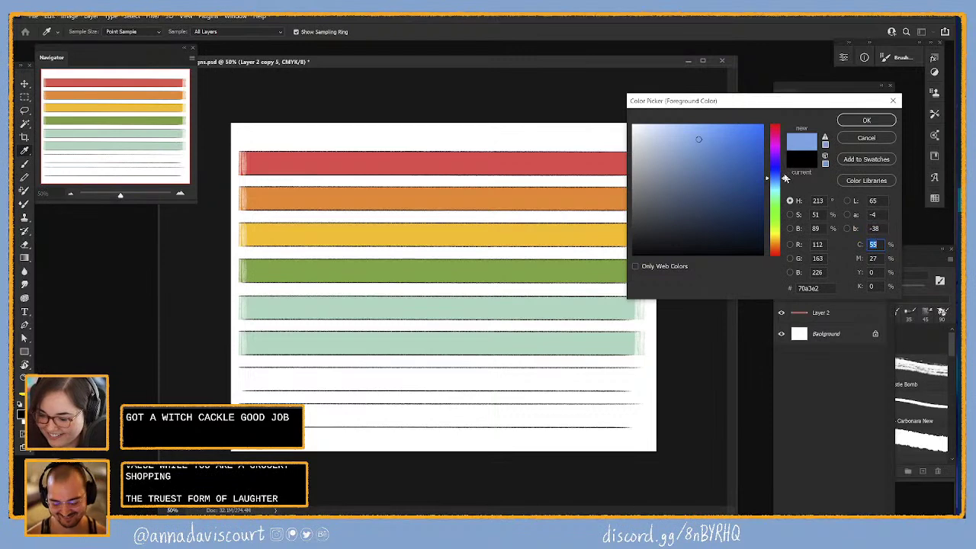
pyautogui.click(861, 120)
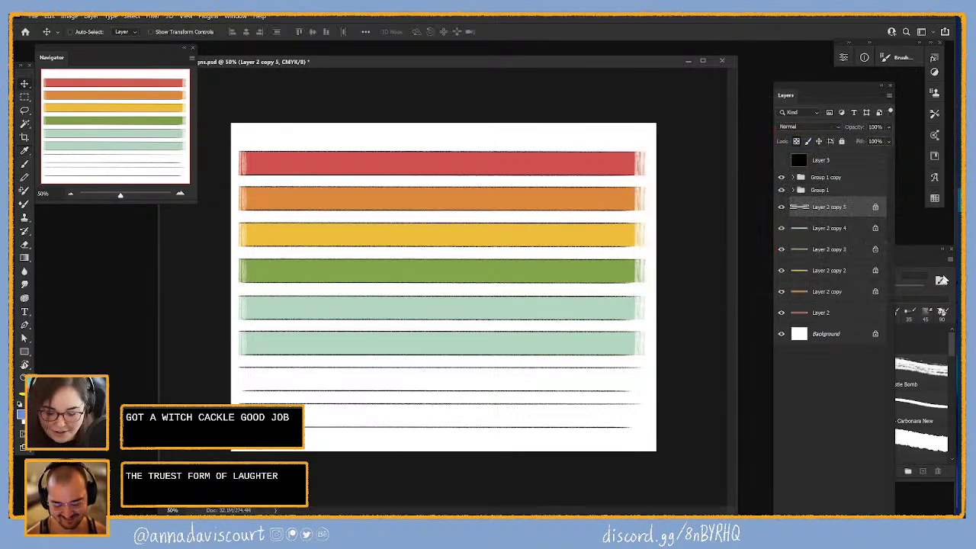
pyautogui.hotkey('alt', 'BackSpace')
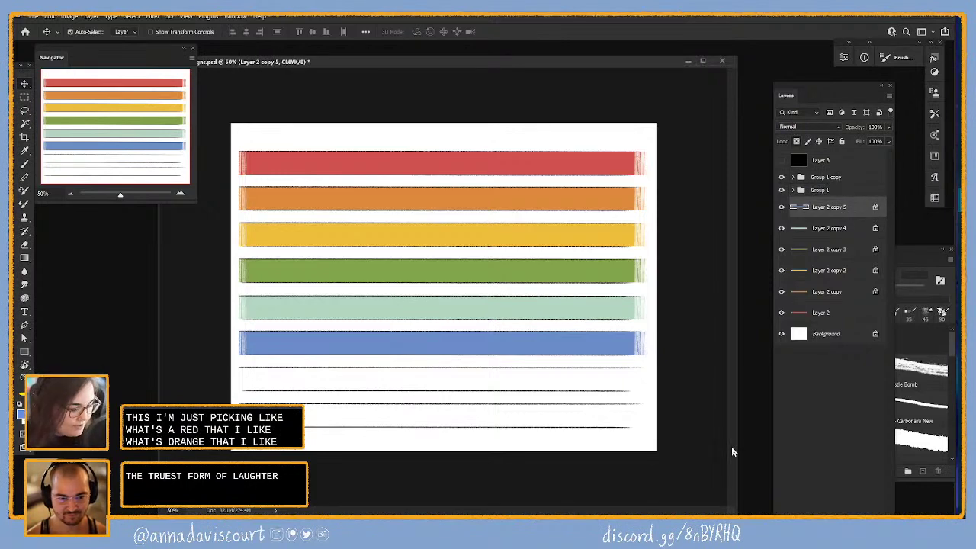
# - Duplicate the blue stripe into the seventh row and fill the copy with purple a850f2
pyautogui.hotkey('ctrl', 'j')
pyautogui.moveTo(580, 353); pyautogui.dragTo(584, 376)
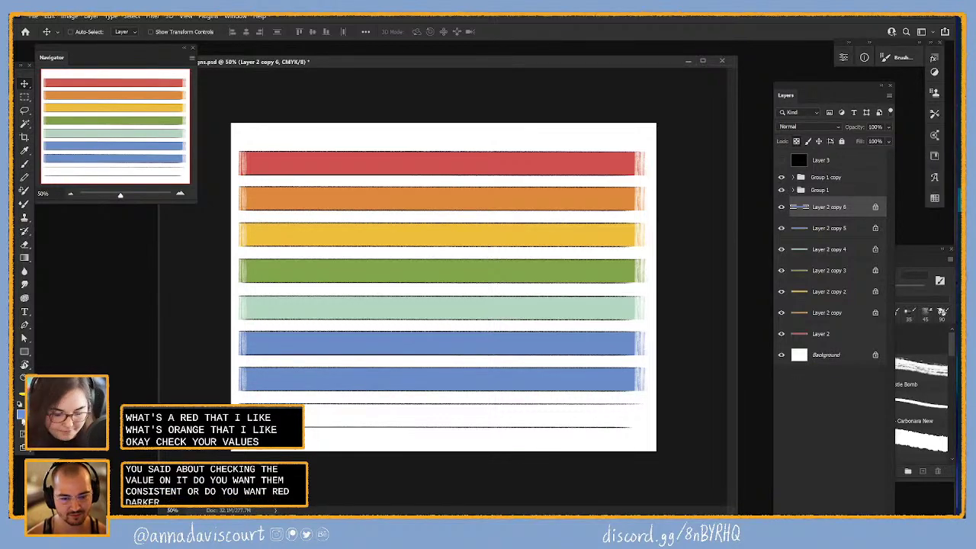
pyautogui.press('i')
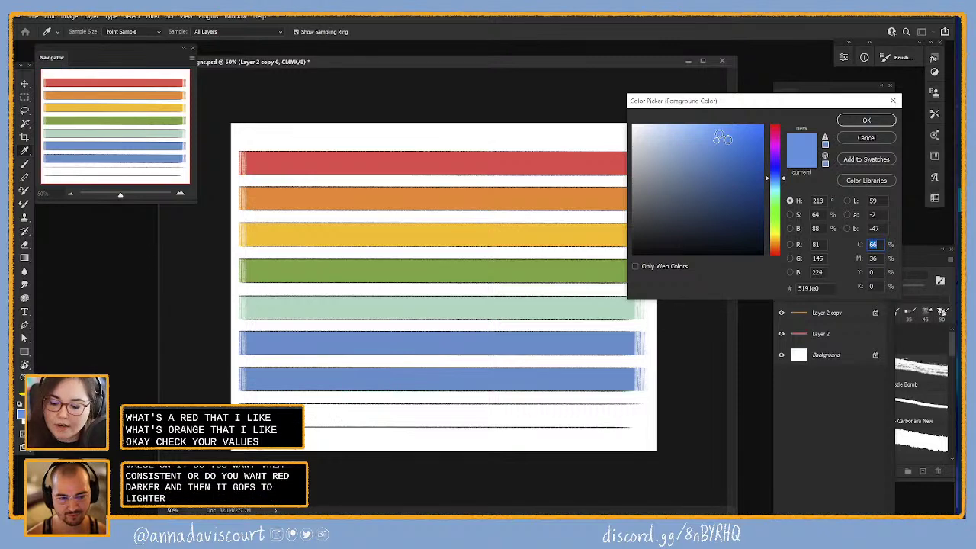
pyautogui.moveTo(778, 177); pyautogui.dragTo(787, 159)
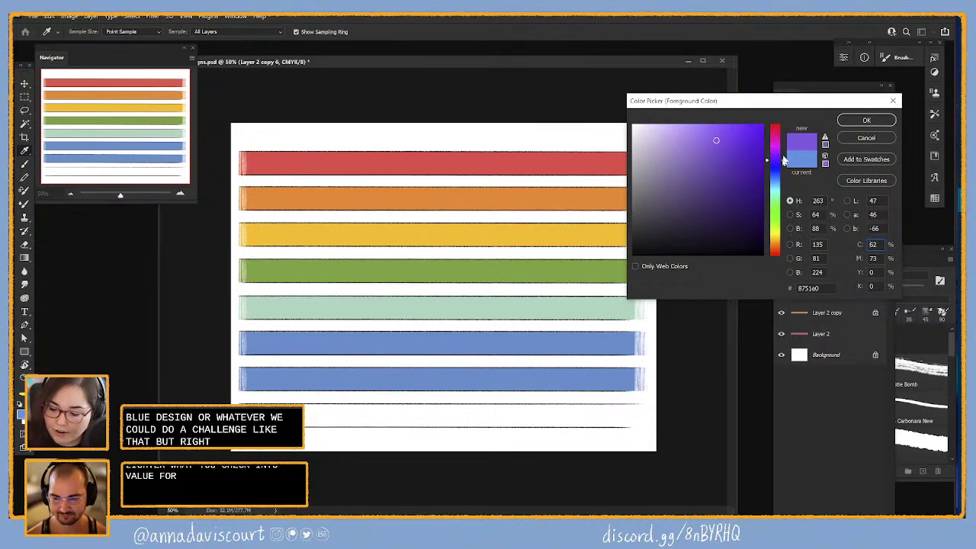
pyautogui.click(783, 157)
pyautogui.moveTo(718, 136); pyautogui.dragTo(720, 131)
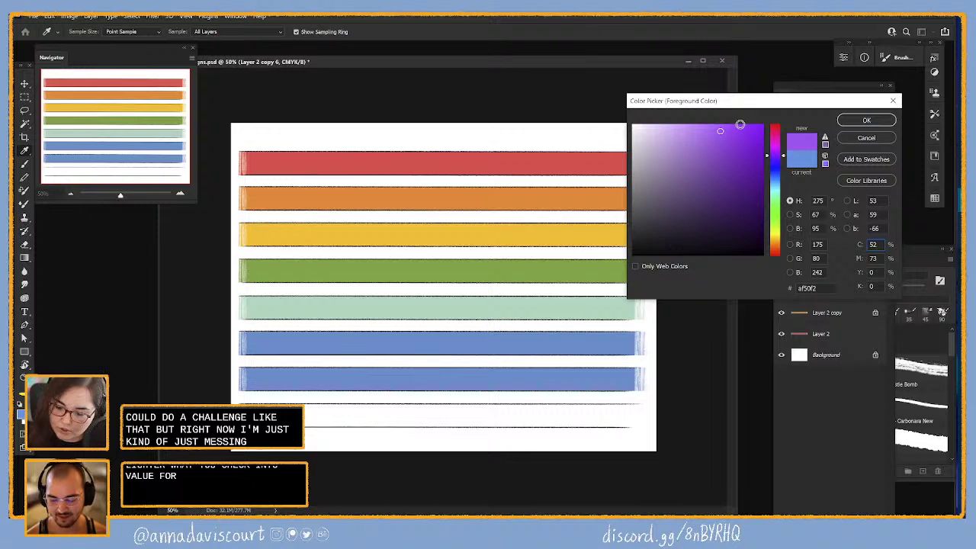
pyautogui.click(784, 158)
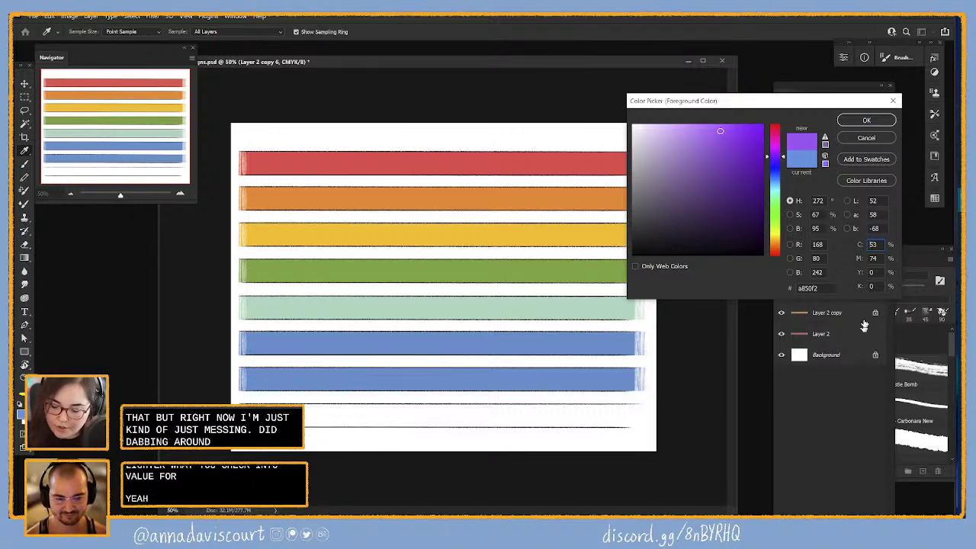
pyautogui.click(867, 120)
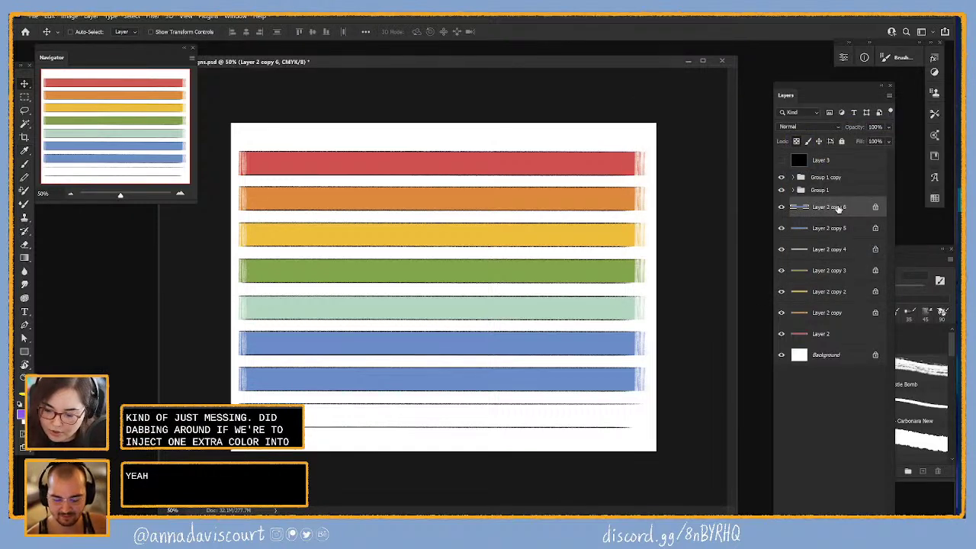
pyautogui.hotkey('alt', 'shift', 'BackSpace')
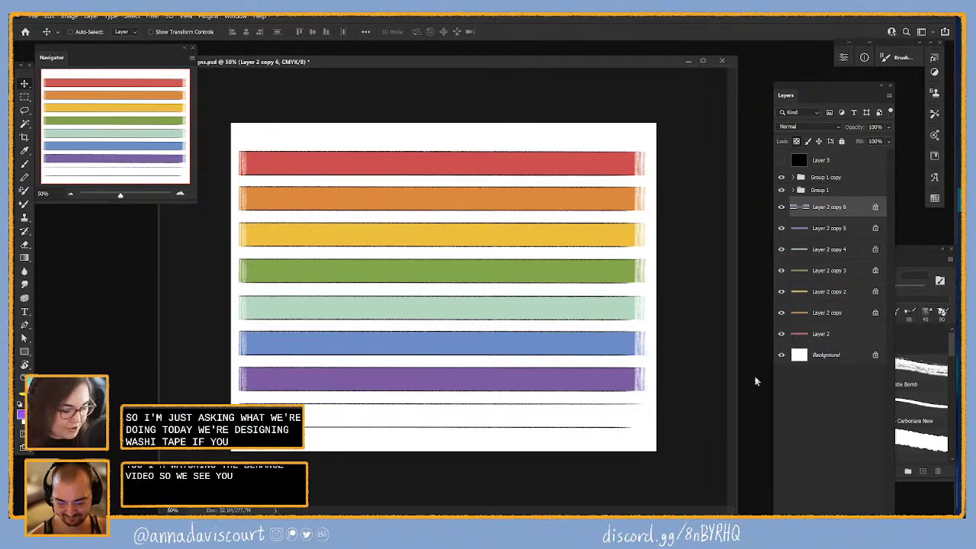
# - Duplicate the purple stripe's layer and place the copy in the eighth row
pyautogui.hotkey('ctrl', 'j')
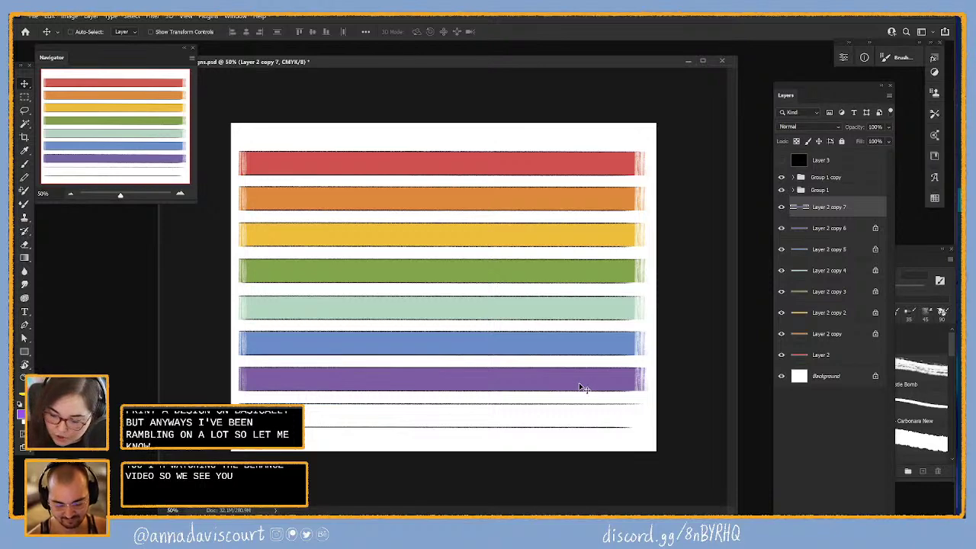
pyautogui.moveTo(584, 381); pyautogui.dragTo(578, 418)
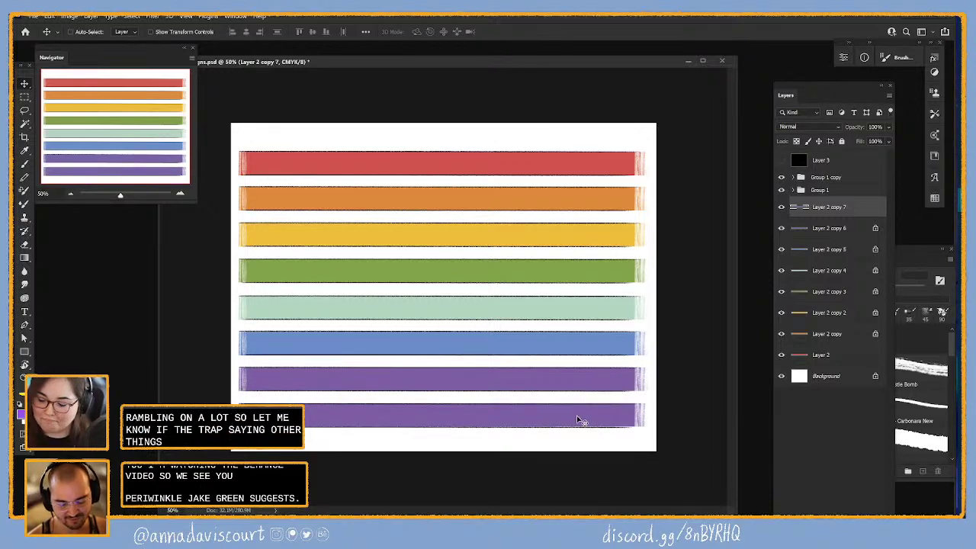
# - Fill the seventh stripe with periwinkle b0a2f9 and fine-tune the hue of that foreground colour
pyautogui.click(843, 227)
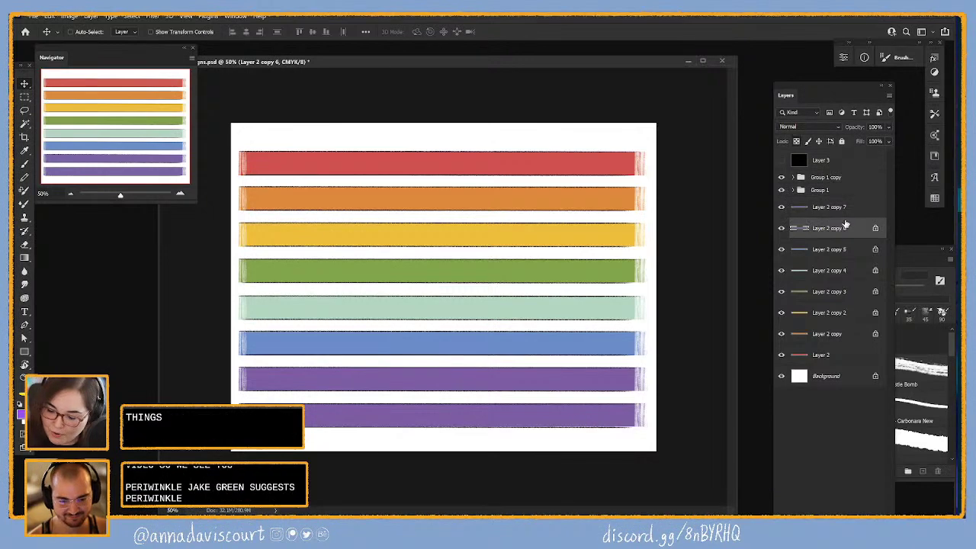
pyautogui.click(22, 414)
pyautogui.click(414, 378)
pyautogui.moveTo(775, 155); pyautogui.dragTo(775, 163)
pyautogui.click(678, 128)
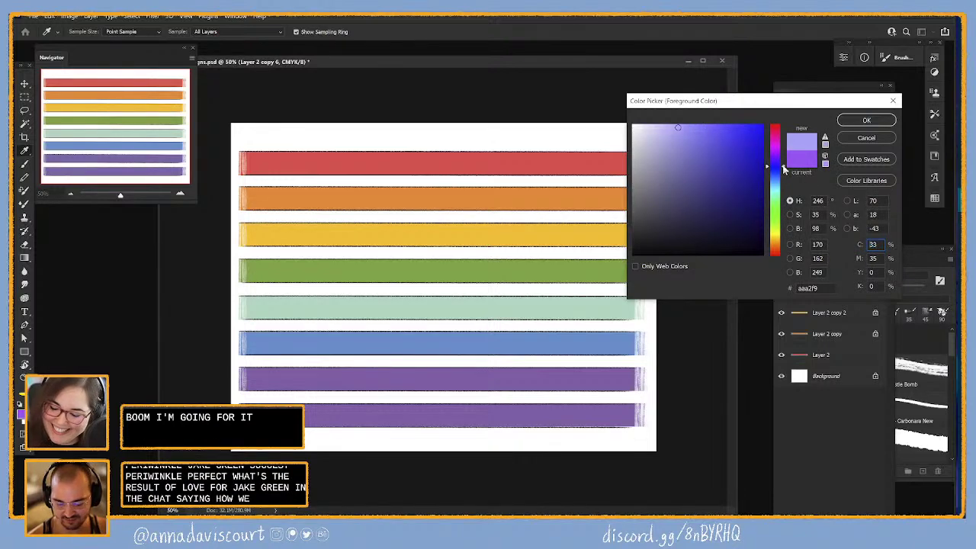
pyautogui.moveTo(783, 163); pyautogui.dragTo(785, 164)
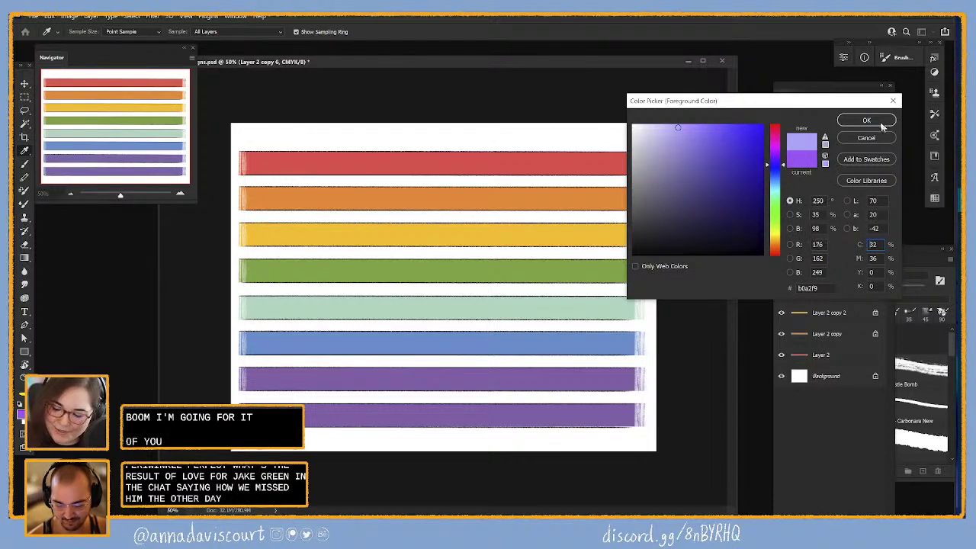
pyautogui.click(887, 121)
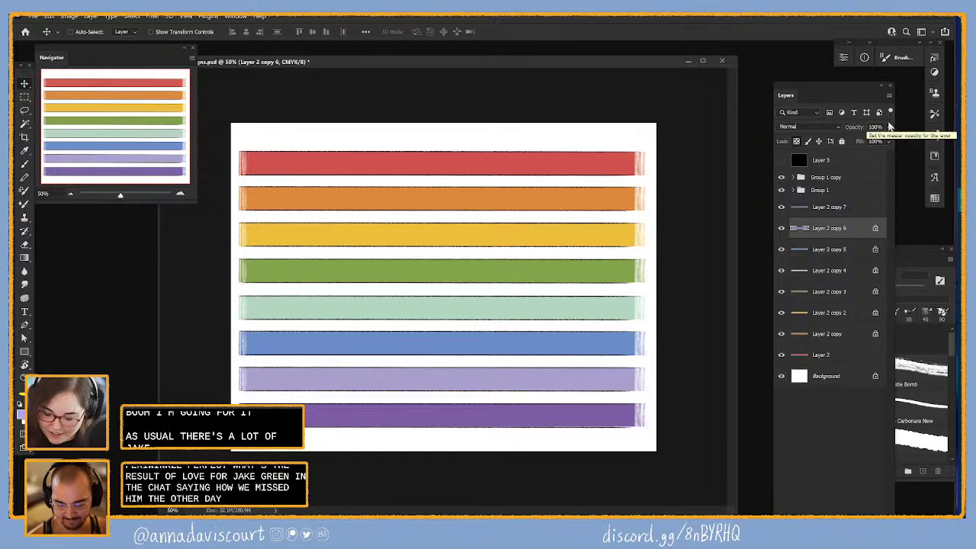
pyautogui.click(22, 412)
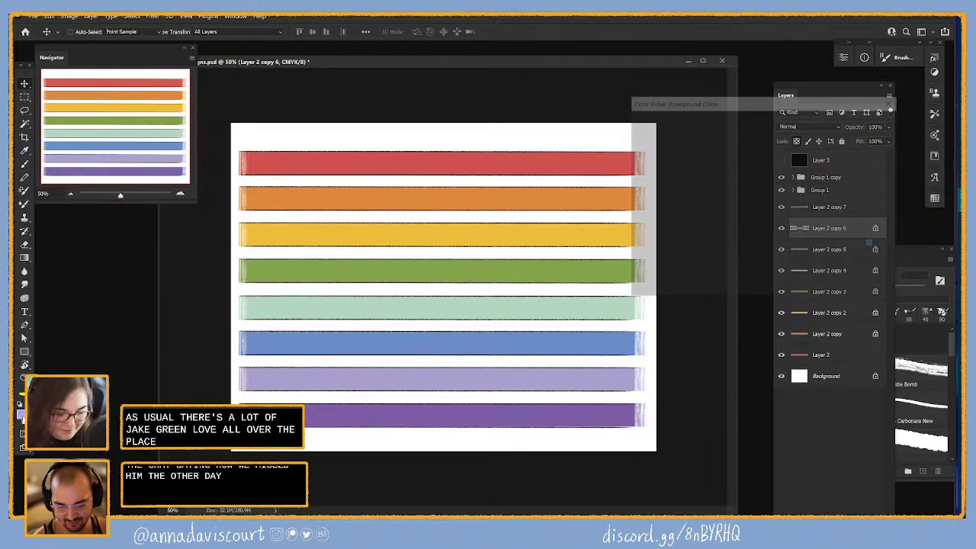
pyautogui.moveTo(783, 167); pyautogui.dragTo(783, 162)
pyautogui.click(867, 121)
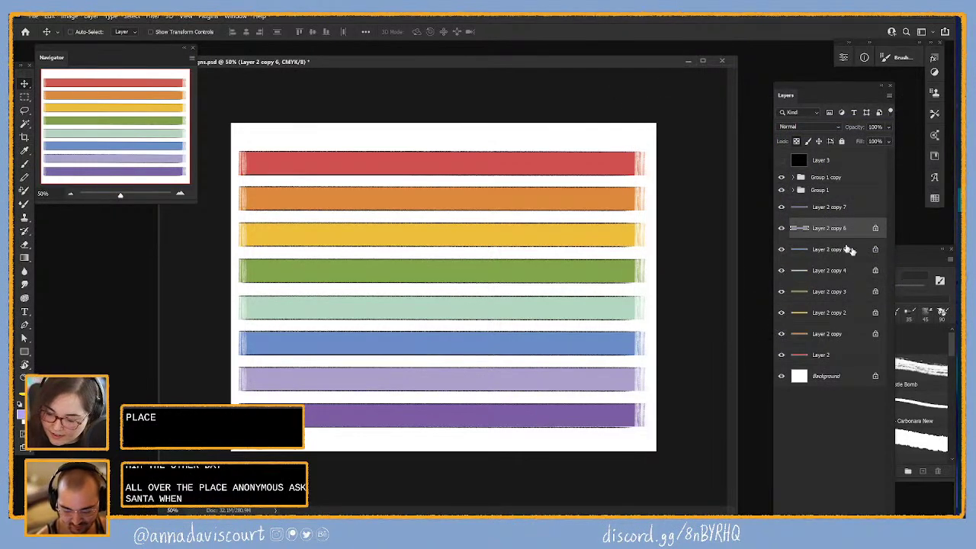
# - Lock the eighth stripe's transparent pixels and fill it with a more saturated purple, 834eab
pyautogui.click(830, 208)
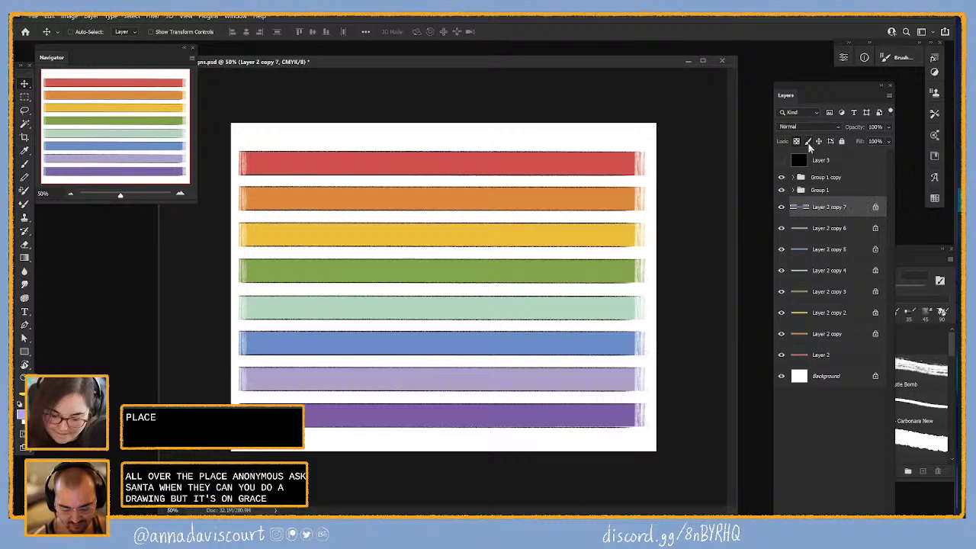
pyautogui.press('i')
pyautogui.click(563, 414)
pyautogui.click(691, 168)
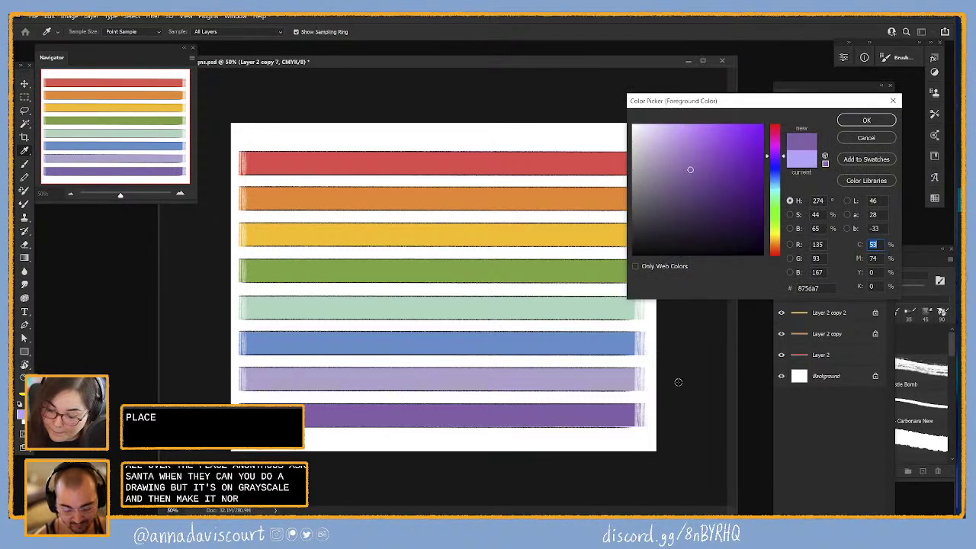
pyautogui.click(704, 168)
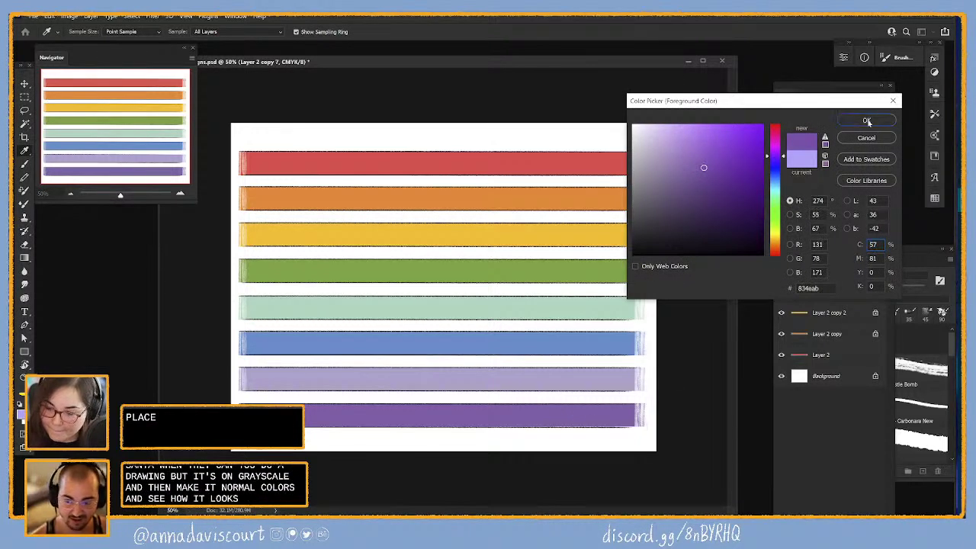
pyautogui.click(867, 121)
pyautogui.press('v')
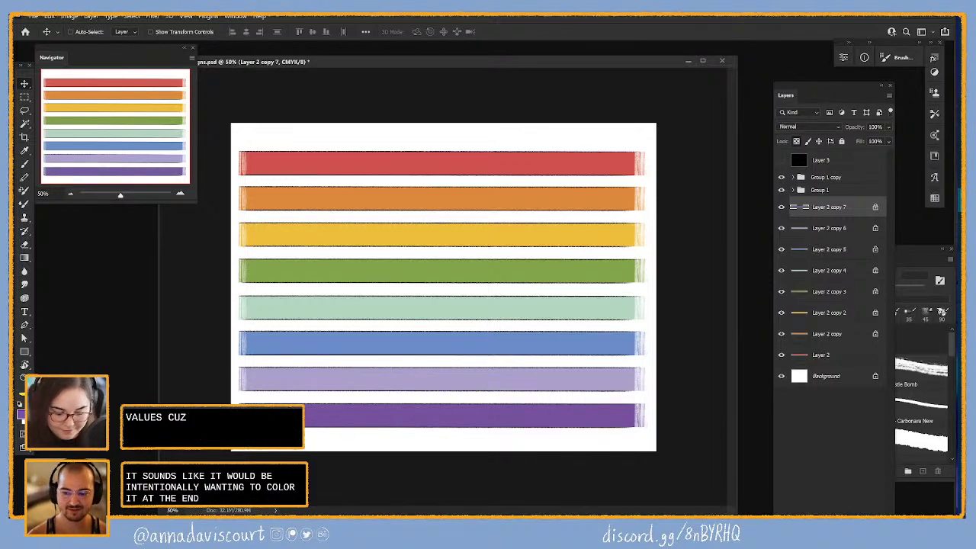
# - Set the foreground colour to dark purple 6c3585 and refill the eighth stripe with it
pyautogui.click(21, 412)
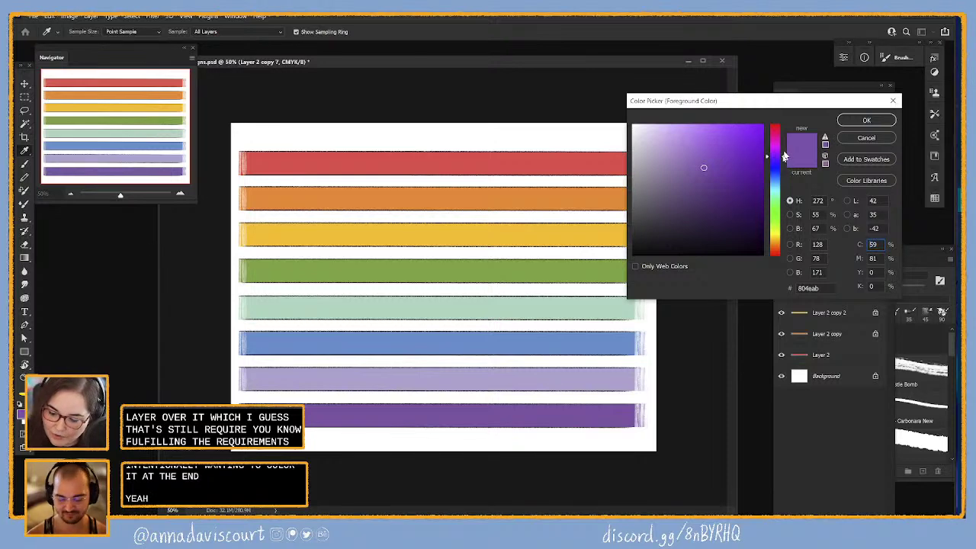
pyautogui.moveTo(784, 157); pyautogui.dragTo(784, 154)
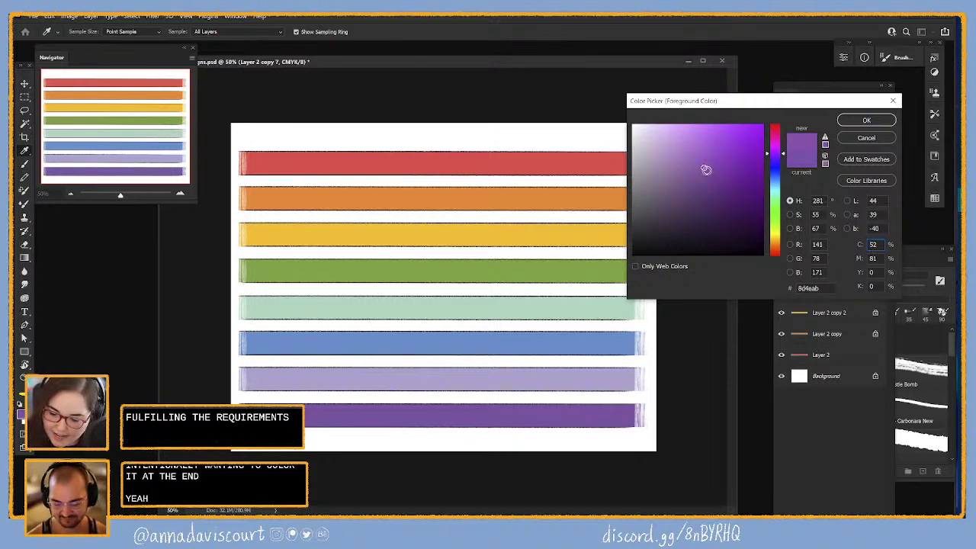
pyautogui.click(704, 190)
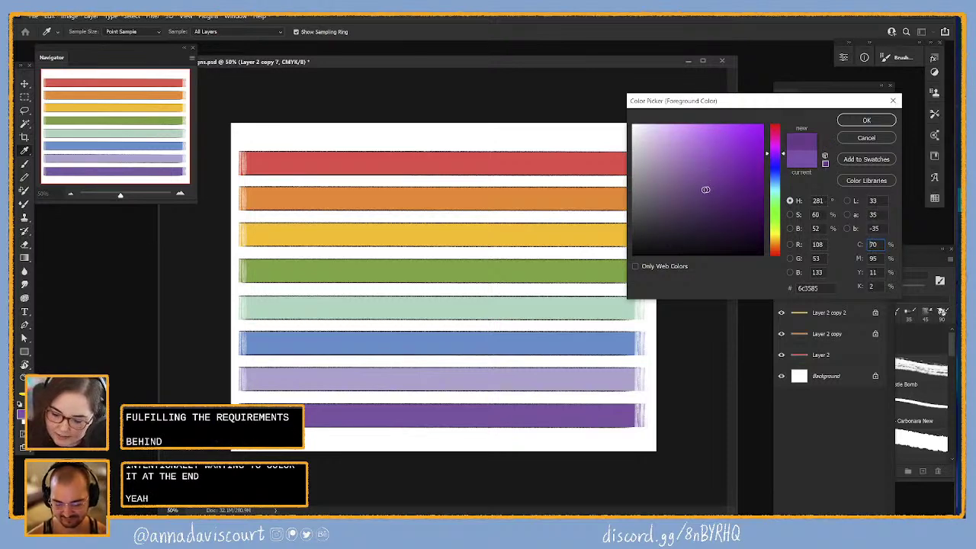
pyautogui.click(859, 123)
pyautogui.press('v')
pyautogui.hotkey('shift', 'alt', 'BackSpace')
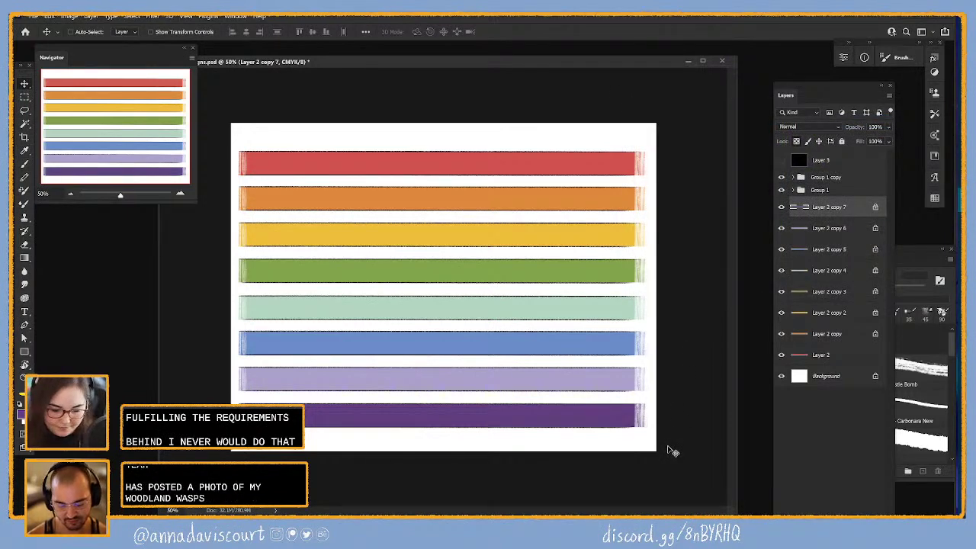
# - Shift the foreground colour to a bluer dark purple and refill the eighth stripe with it
pyautogui.click(20, 413)
pyautogui.moveTo(714, 196)
pyautogui.mouseDown()
pyautogui.moveTo(694, 190)
pyautogui.moveTo(726, 181)
pyautogui.mouseUp()
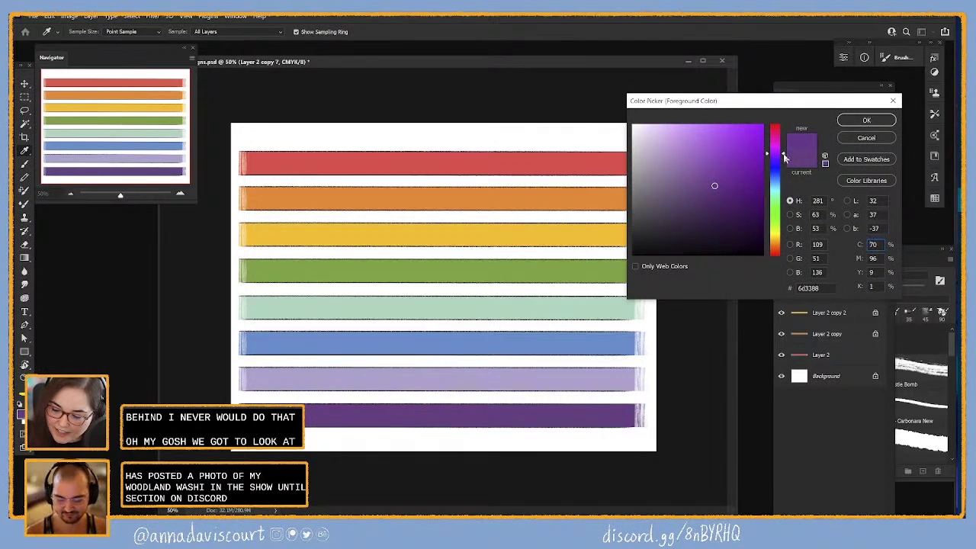
pyautogui.click(866, 120)
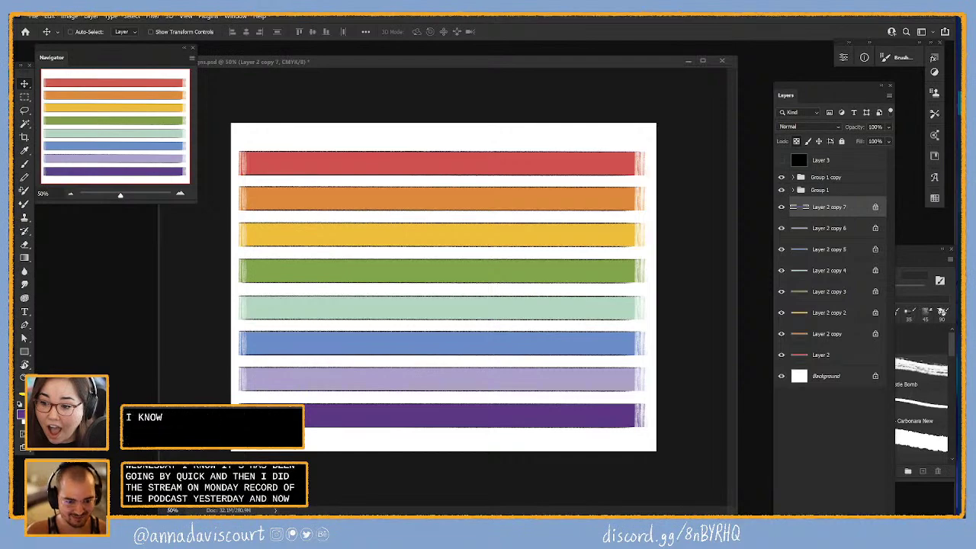
# - Switch to Discord in the browser and view the panda hoodie photo in the show-and-tell channel at larger size
pyautogui.hotkey('alt', 'Tab')
pyautogui.moveTo(534, 103); pyautogui.dragTo(664, 73)
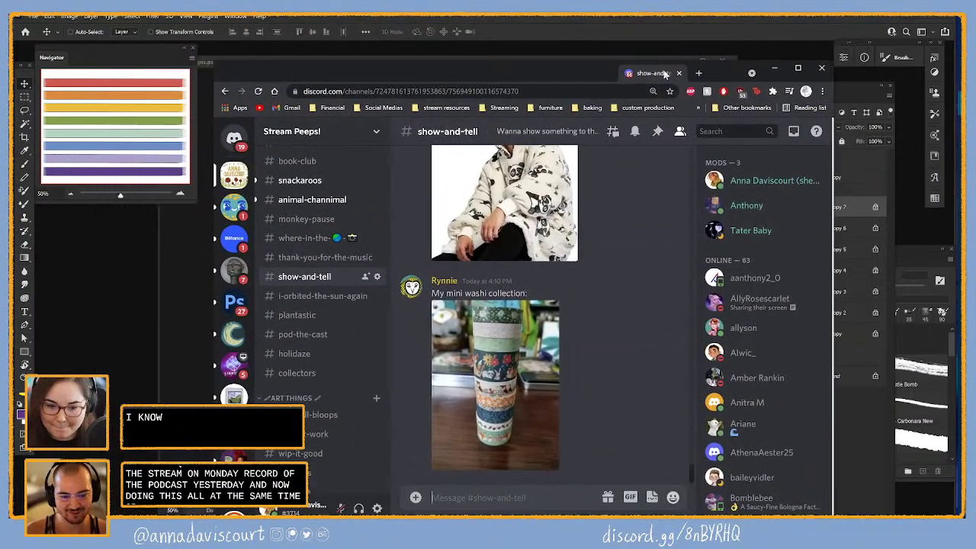
pyautogui.click(499, 407)
pyautogui.click(639, 376)
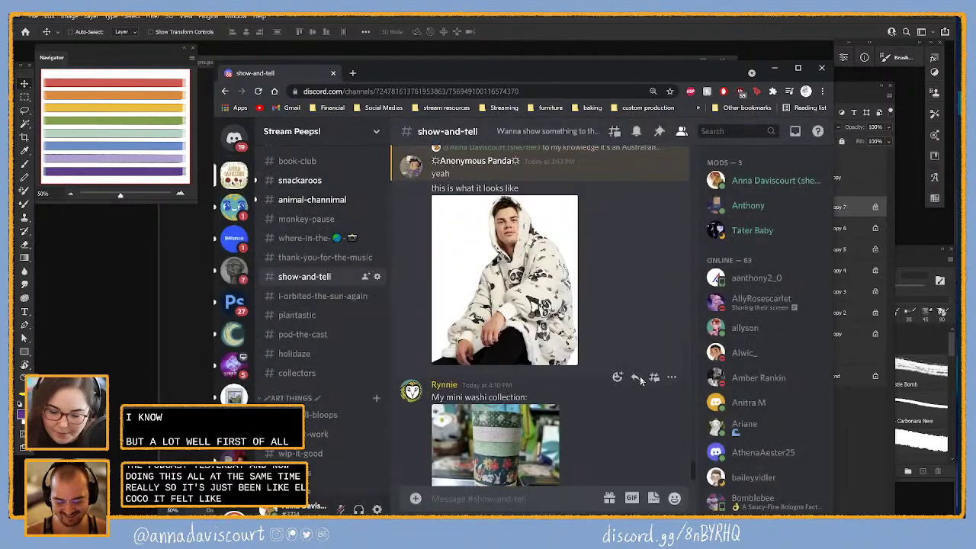
pyautogui.scroll(3, 549, 317)
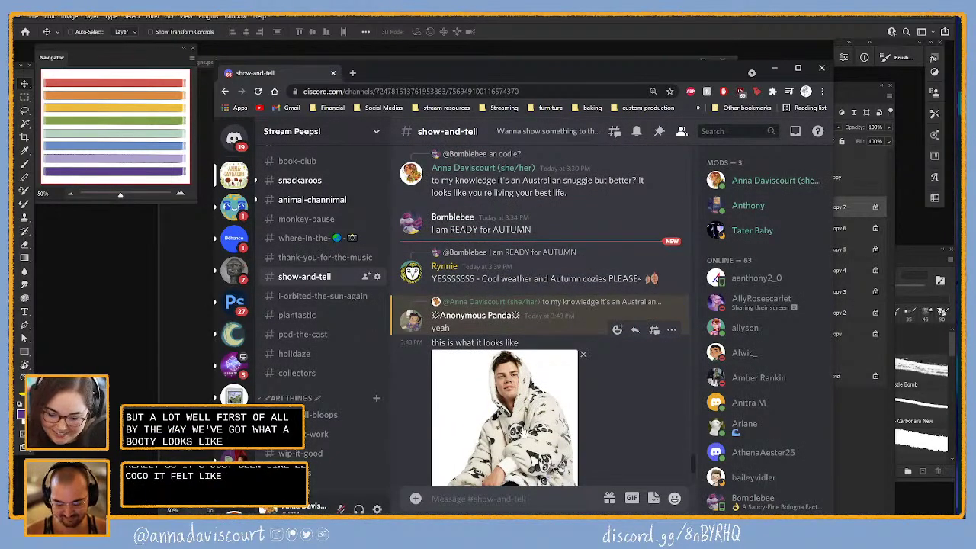
pyautogui.scroll(-1, 525, 433)
pyautogui.scroll(-1, 540, 411)
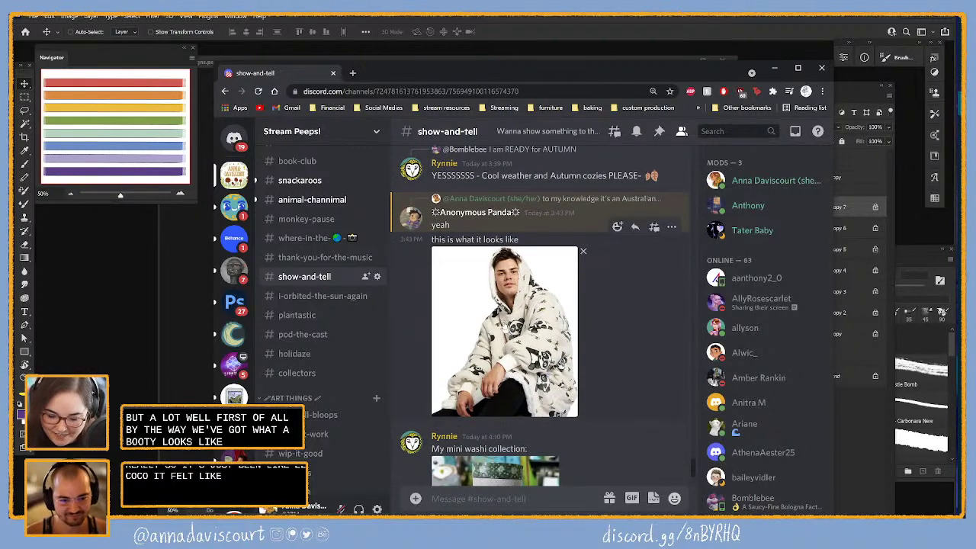
pyautogui.click(540, 410)
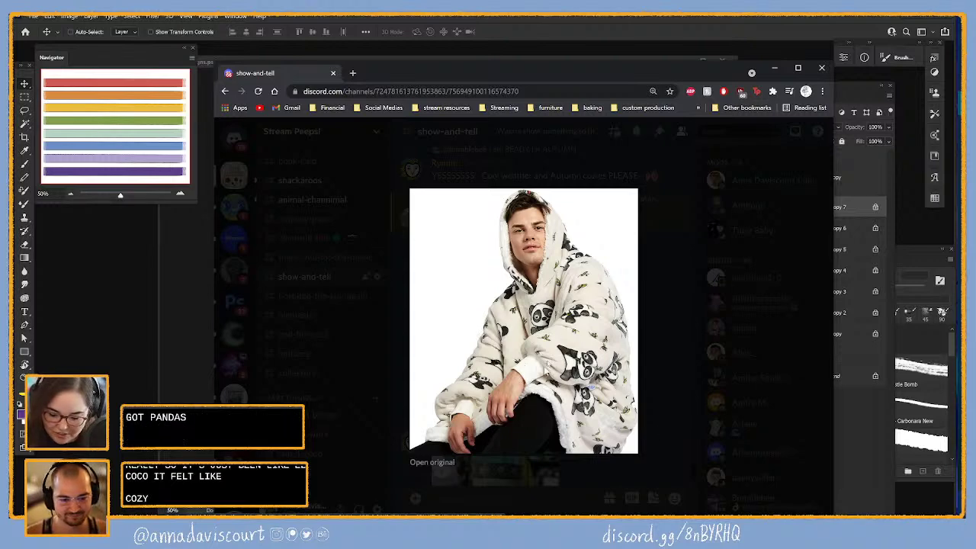
pyautogui.click(664, 420)
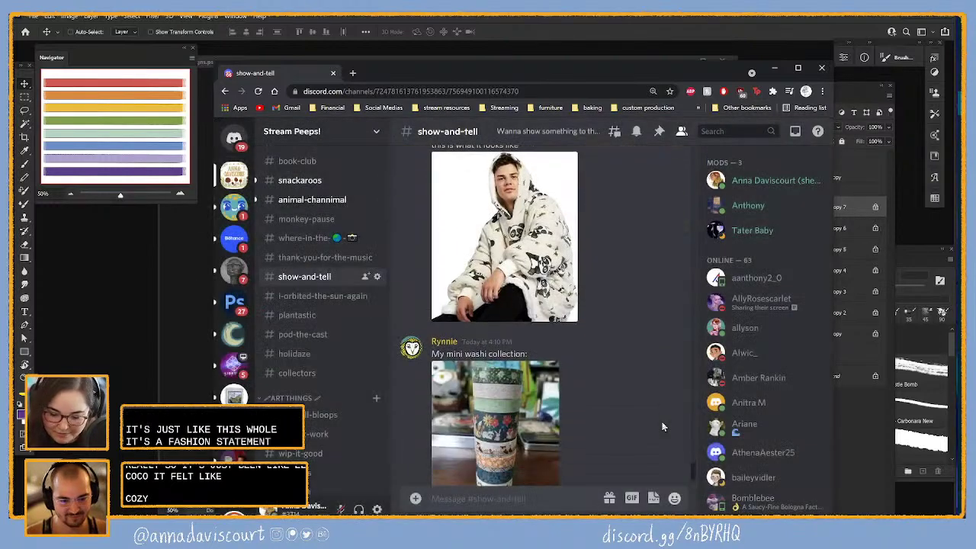
# - View the mini washi collection photo enlarged in the show-and-tell channel and return to the Photoshop document
pyautogui.scroll(3, 648, 420)
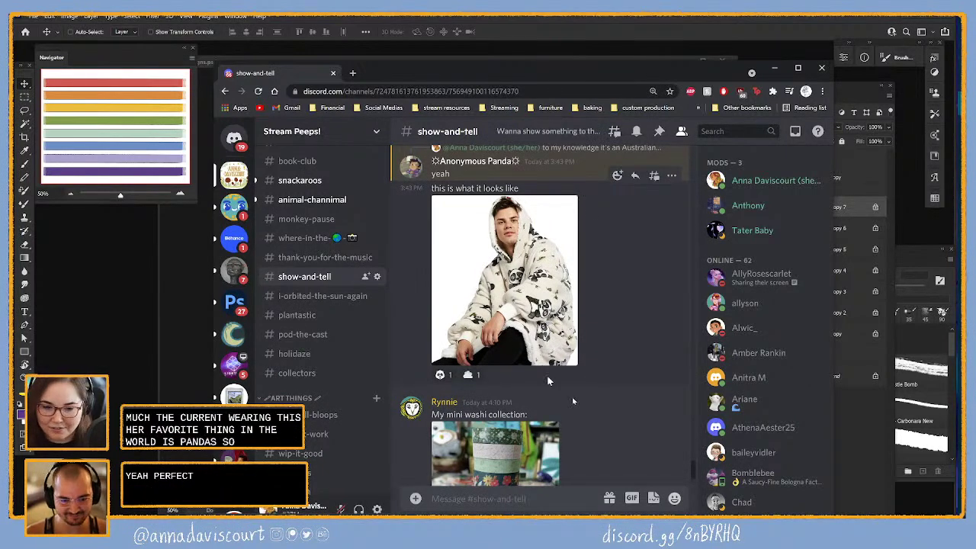
pyautogui.scroll(-2, 633, 373)
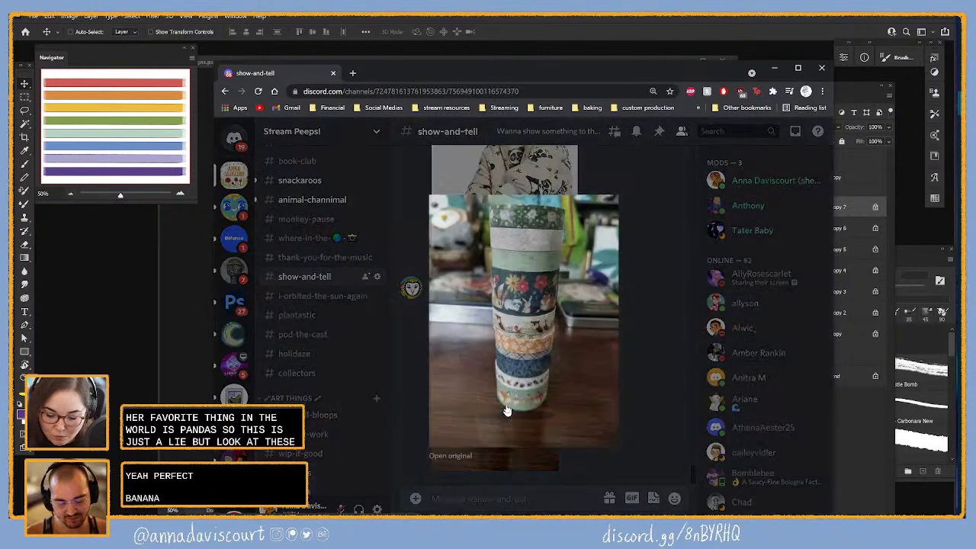
pyautogui.click(506, 412)
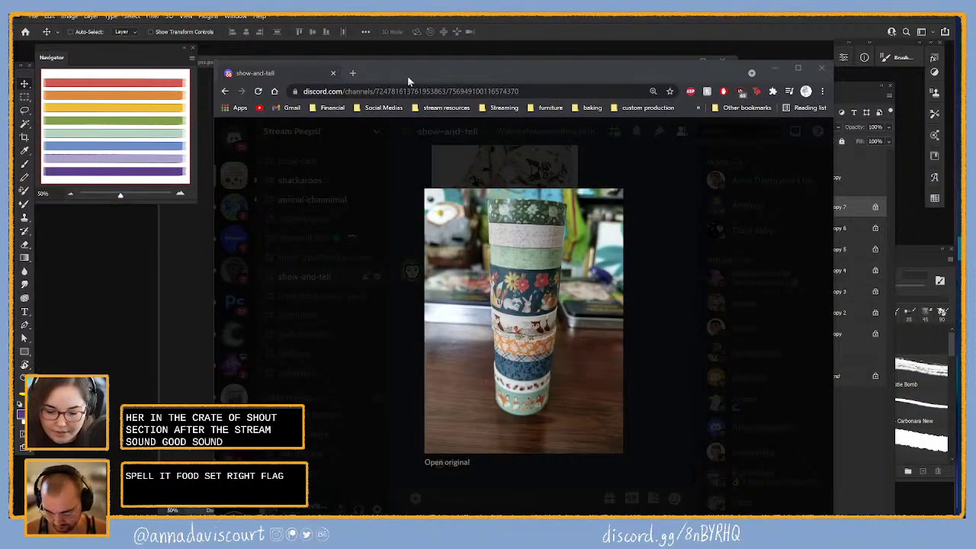
pyautogui.click(661, 260)
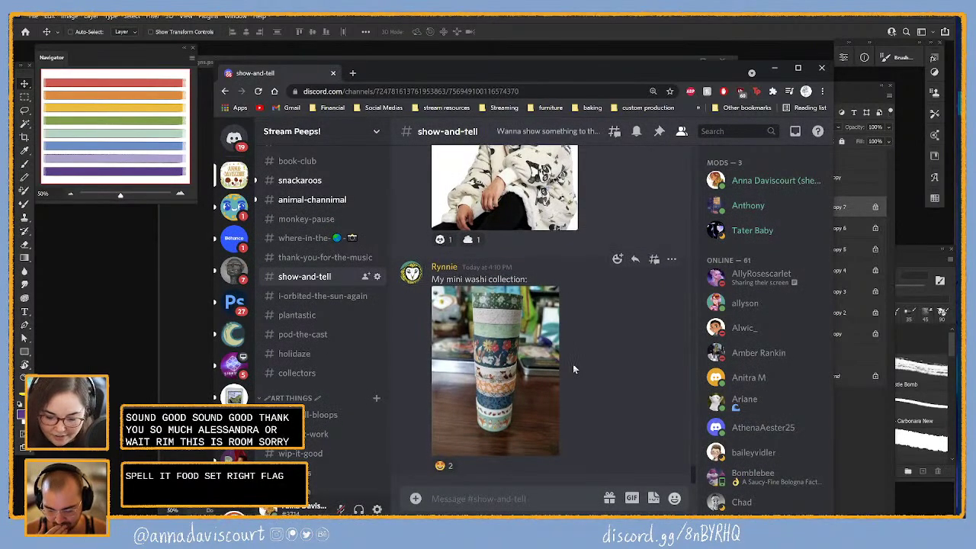
pyautogui.scroll(1, 573, 365)
pyautogui.scroll(-1, 573, 363)
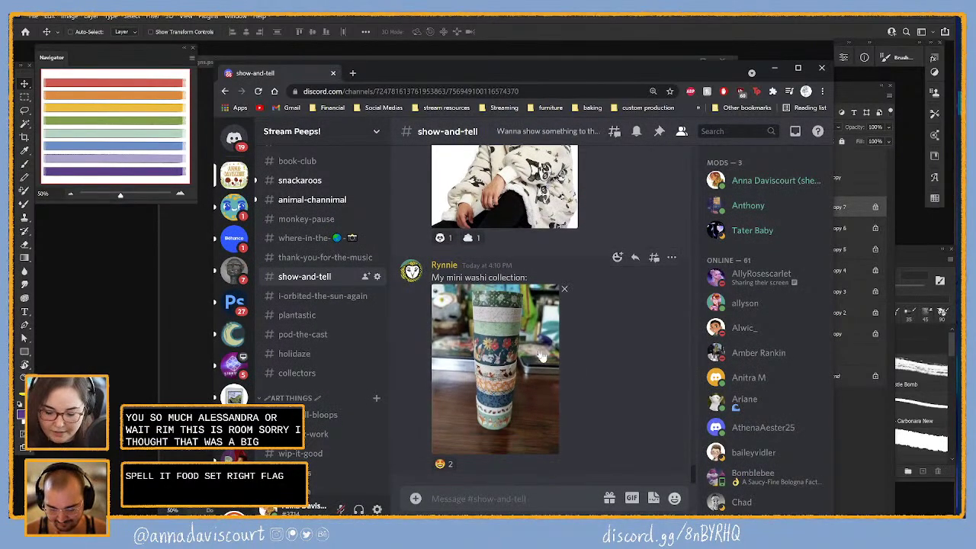
pyautogui.click(537, 355)
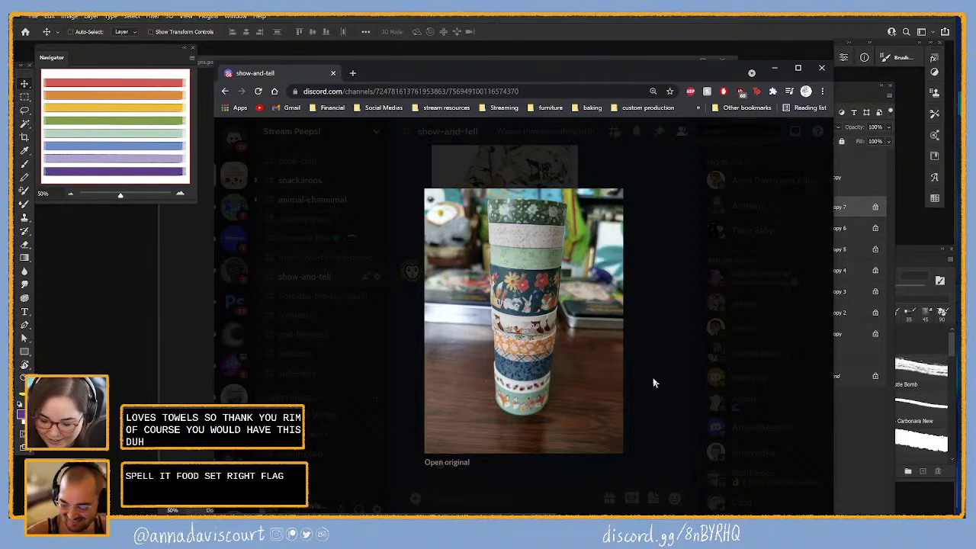
pyautogui.click(650, 300)
pyautogui.click(775, 67)
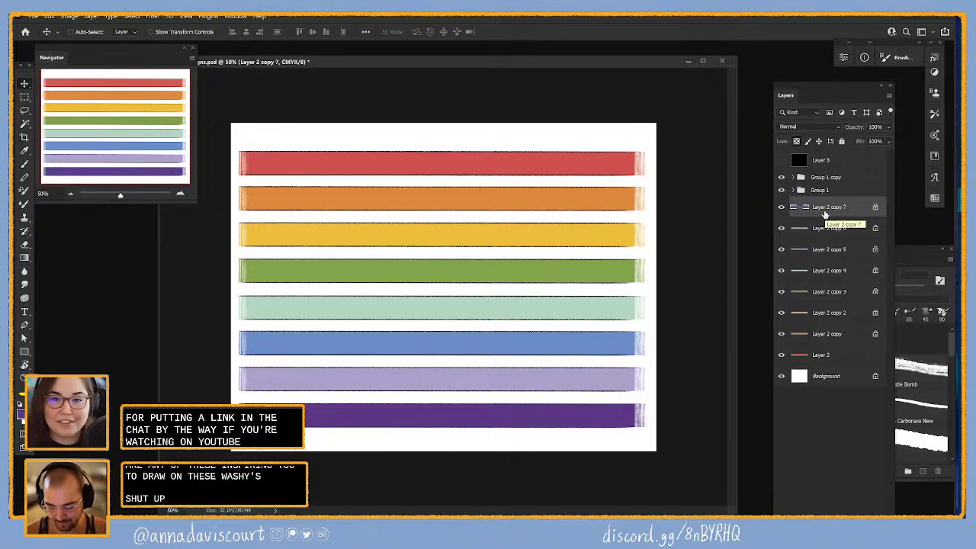
pyautogui.click(782, 207)
pyautogui.click(782, 207)
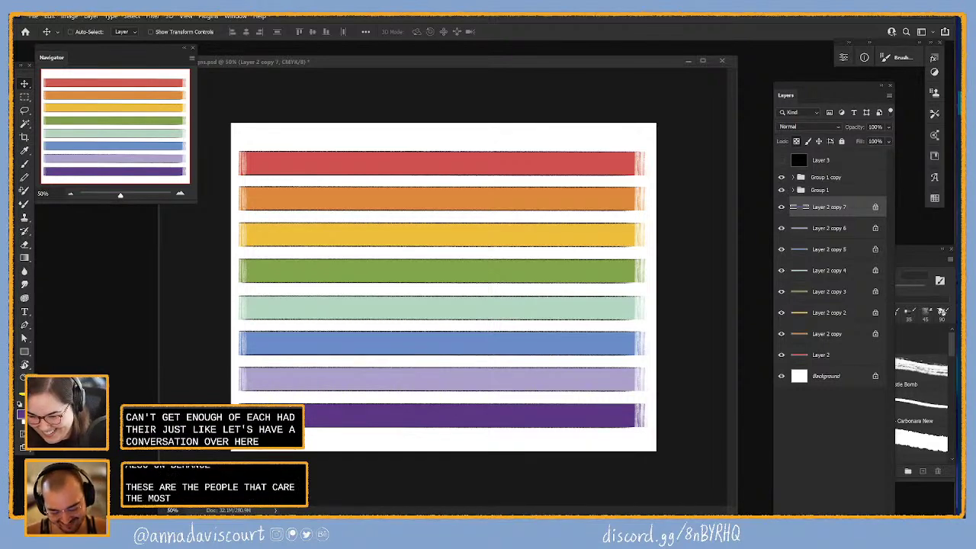
pyautogui.click(836, 214)
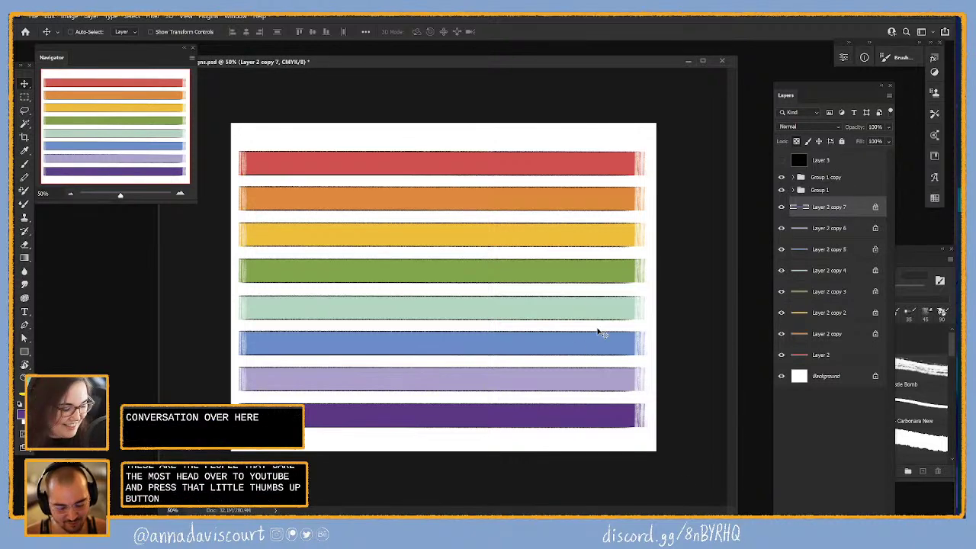
# - Add a new layer clipped to the red stripe's layer and select the Carbonara New brush at 35 px
pyautogui.hotkey('ctrl', '+')
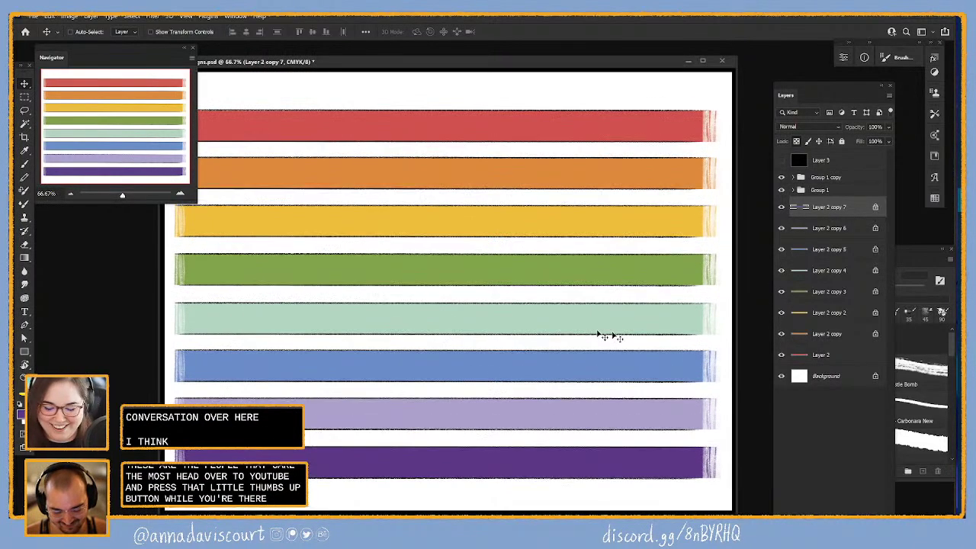
pyautogui.press('f')
pyautogui.moveTo(645, 337); pyautogui.dragTo(599, 396)
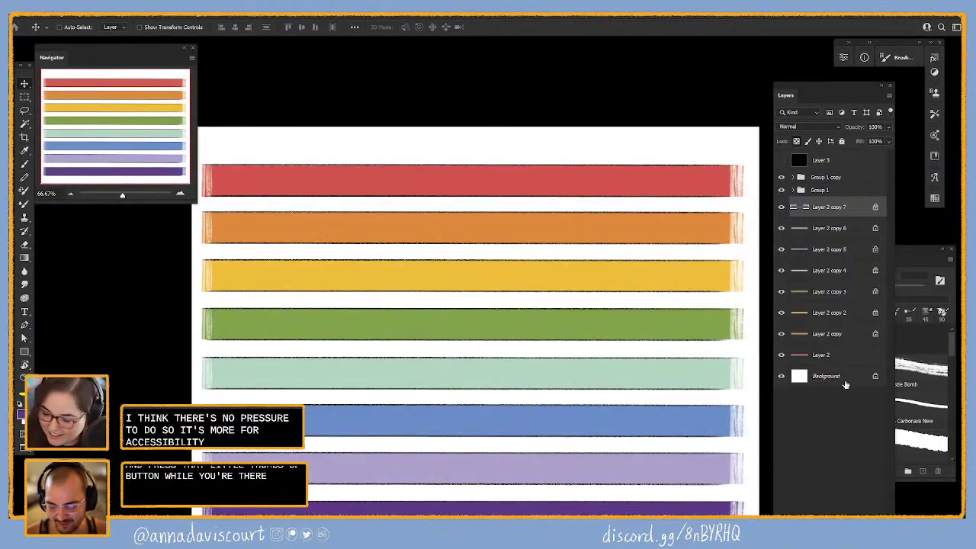
pyautogui.click(823, 355)
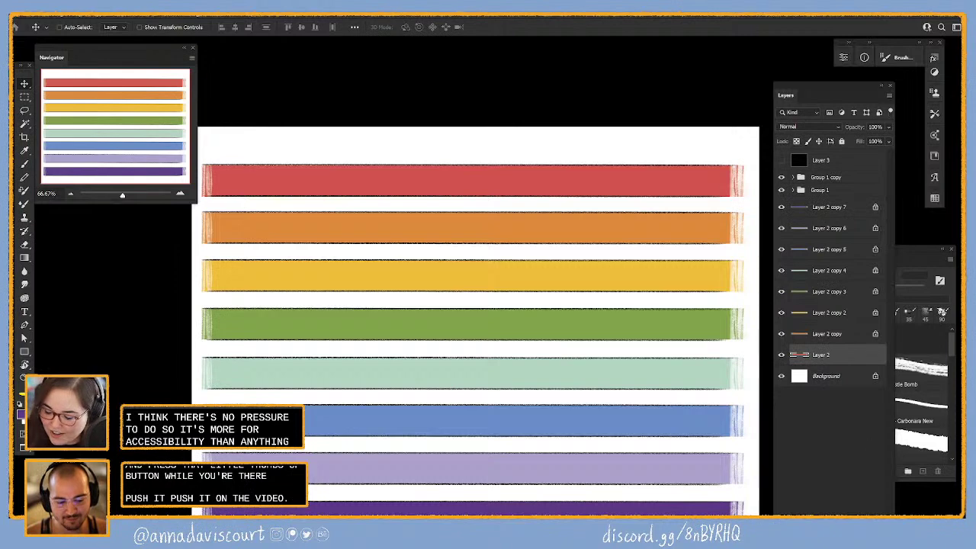
pyautogui.click(870, 506)
pyautogui.click(919, 368)
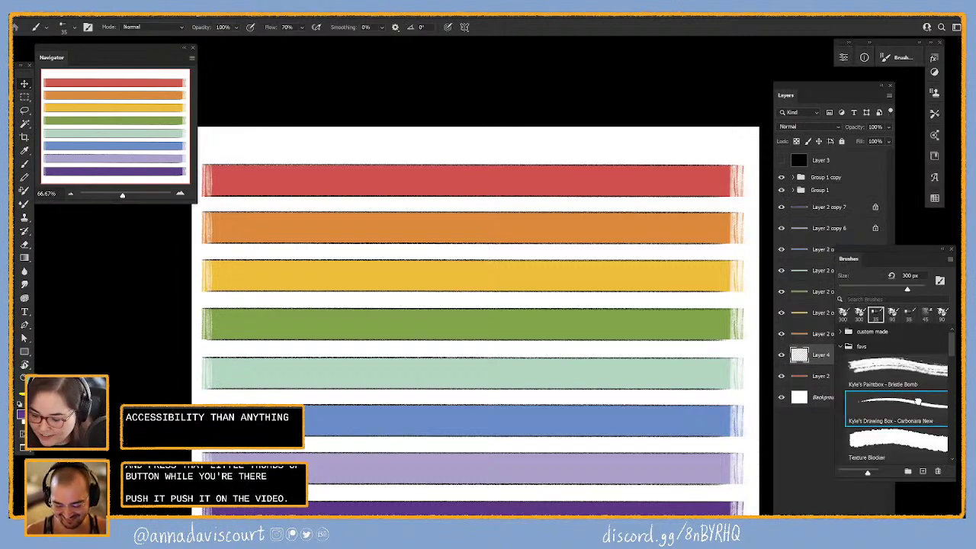
pyautogui.press('b')
pyautogui.click(888, 369)
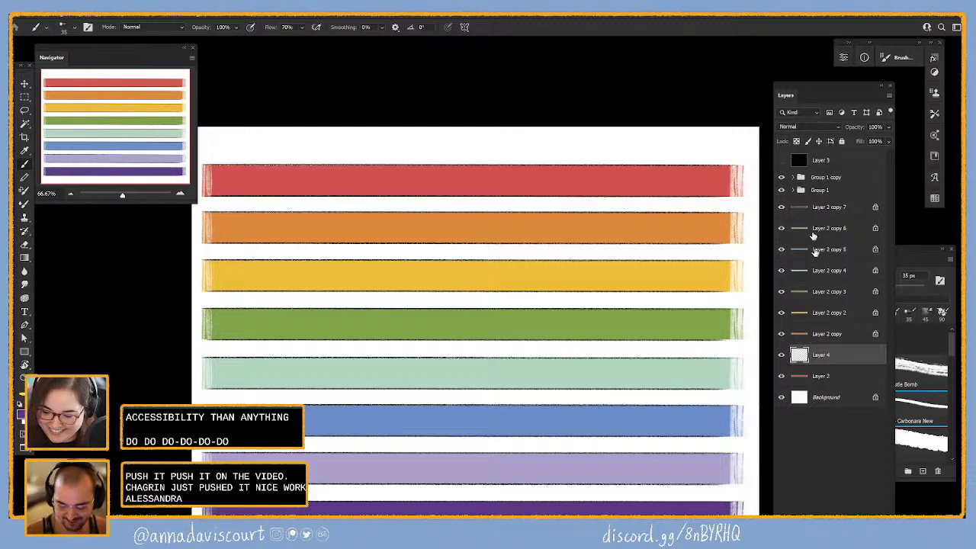
pyautogui.keyDown('alt'); pyautogui.click(828, 365); pyautogui.keyUp('alt')
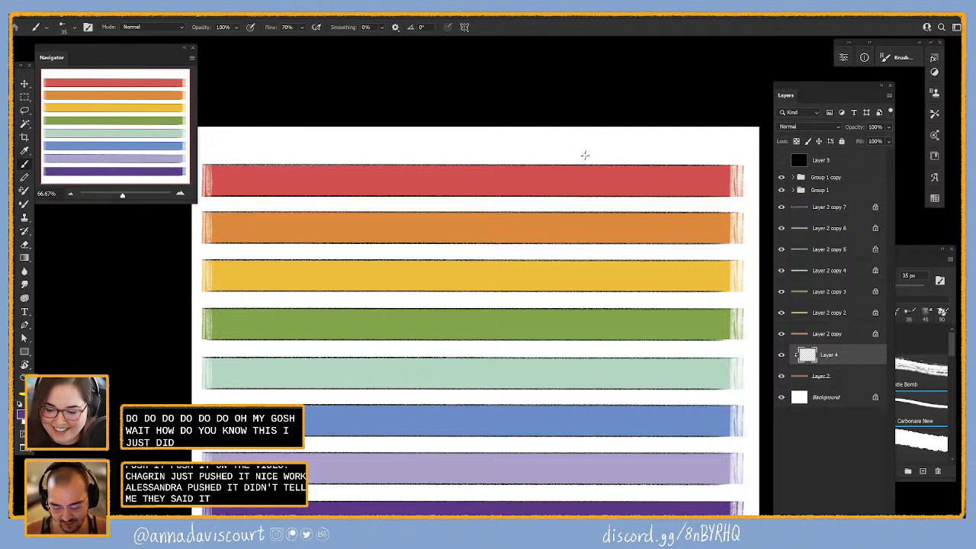
# - Try a short stroke on the red stripe, undo it, and sample the stripe's red as the foreground colour
pyautogui.moveTo(579, 164)
pyautogui.mouseDown()
pyautogui.moveTo(584, 187)
pyautogui.moveTo(613, 169)
pyautogui.mouseUp()
pyautogui.hotkey('ctrl', 'z')
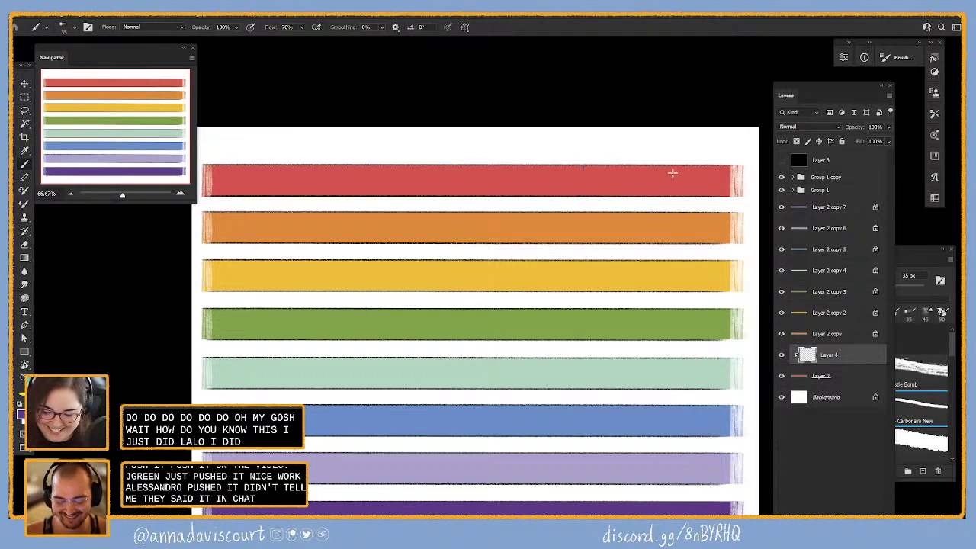
pyautogui.keyDown('alt'); pyautogui.click(662, 185); pyautogui.keyUp('alt')
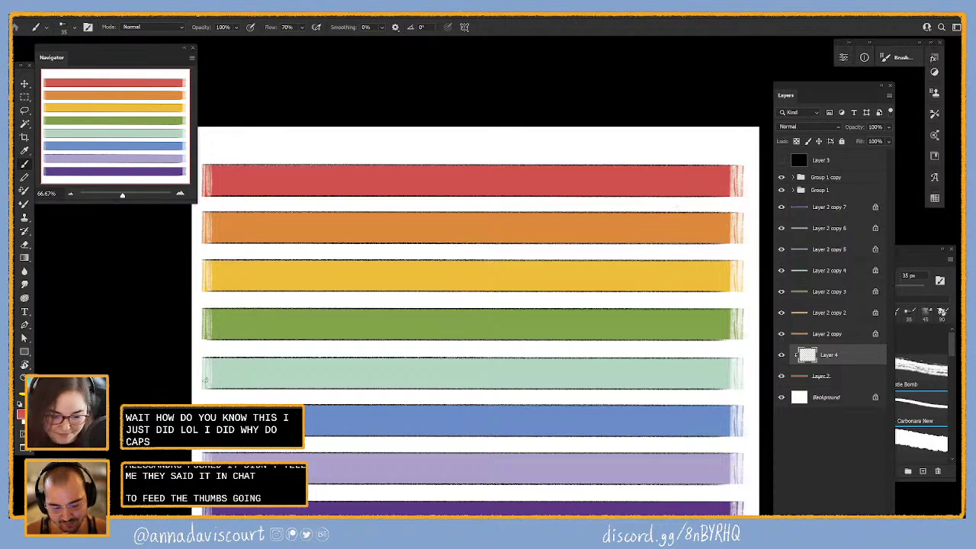
pyautogui.hotkey('ctrl', '1')
pyautogui.moveTo(641, 270); pyautogui.dragTo(718, 426)
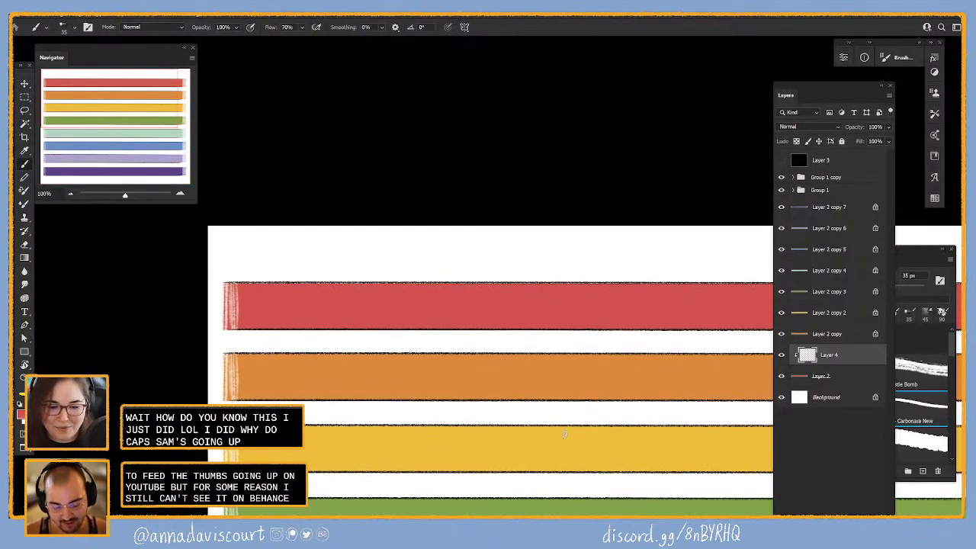
# - Darken the foreground colour to a deep red and sketch a small ladybug outline with filled head, wing line and legs on the red stripe
pyautogui.click(20, 416)
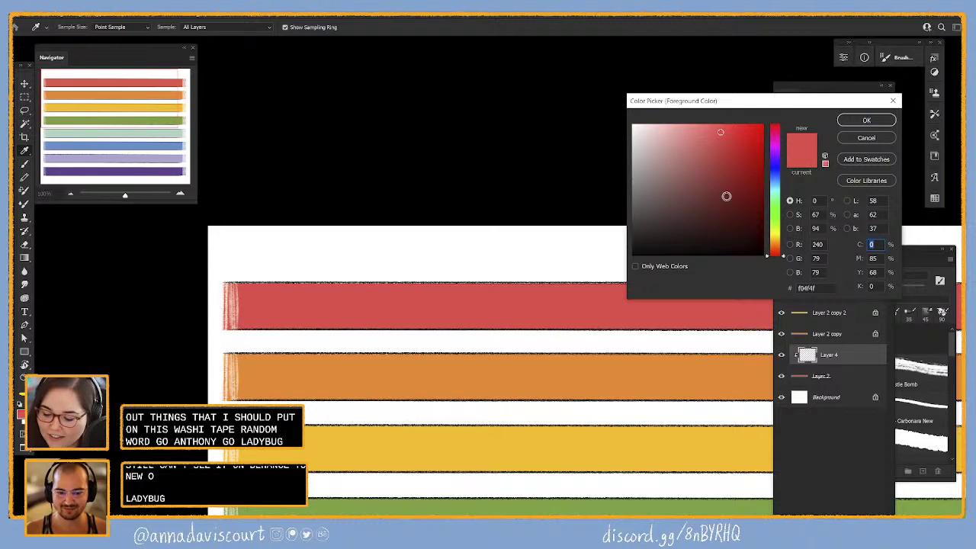
pyautogui.moveTo(727, 194); pyautogui.dragTo(740, 200)
pyautogui.click(866, 121)
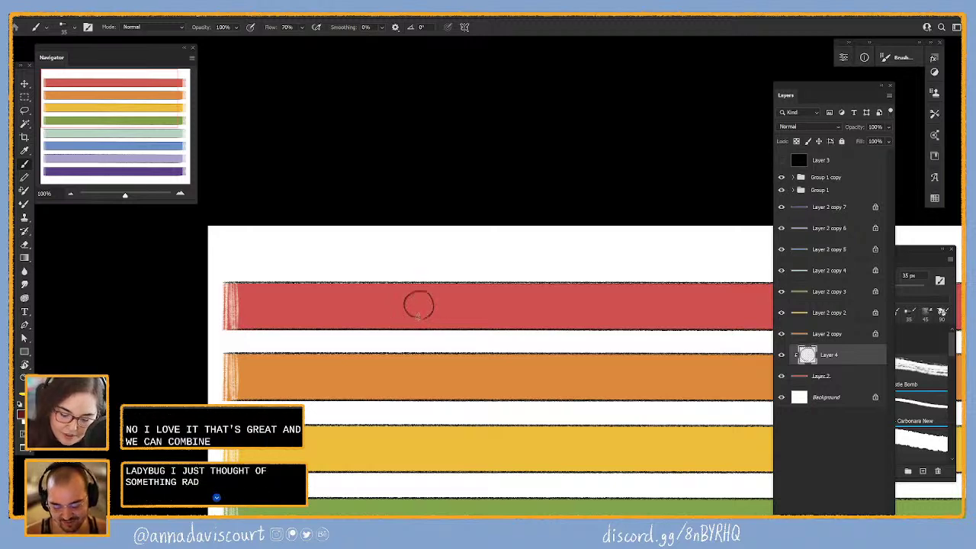
pyautogui.click(424, 311)
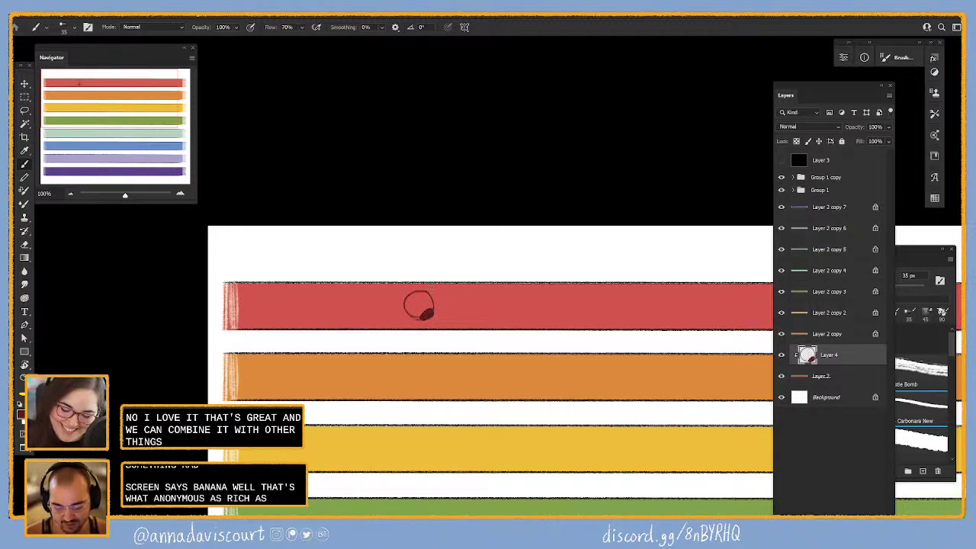
pyautogui.moveTo(409, 296)
pyautogui.mouseDown()
pyautogui.moveTo(429, 312)
pyautogui.moveTo(416, 319)
pyautogui.moveTo(435, 313)
pyautogui.mouseUp()
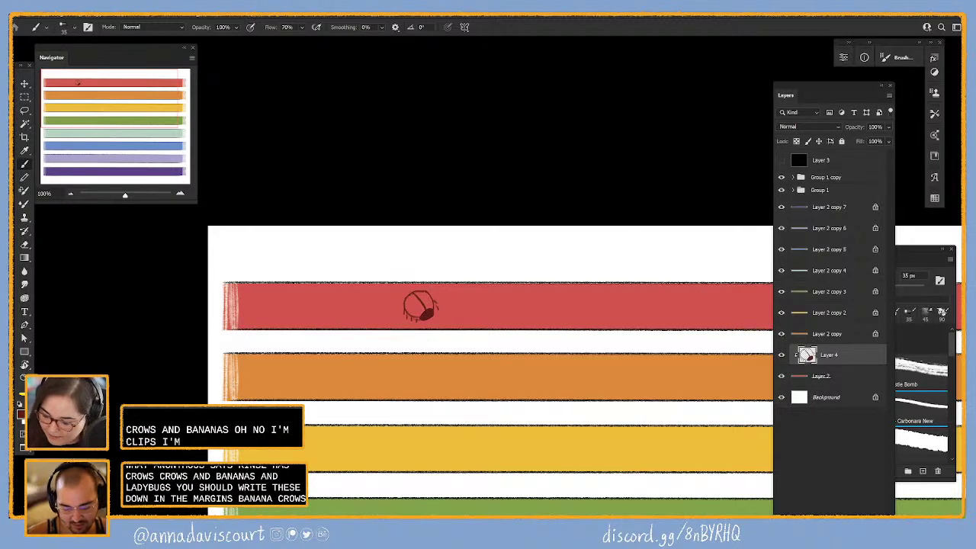
# - Add a new layer beneath the red stripe's layer and handwrite "bananas" and "clover" in the white margin above the stripe
pyautogui.hotkey('ctrl', 'shift', 'alt', 'n')
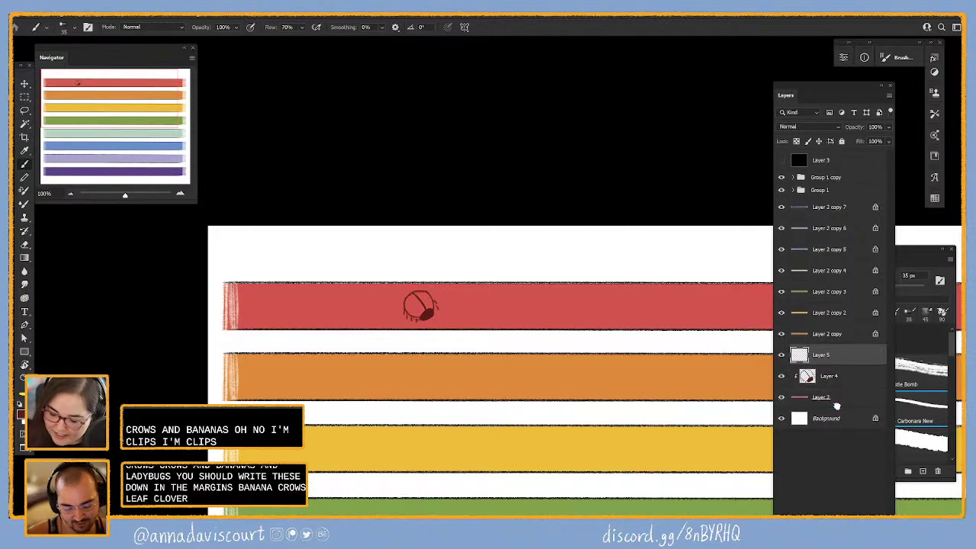
pyautogui.moveTo(836, 406); pyautogui.dragTo(837, 406)
pyautogui.moveTo(521, 241); pyautogui.dragTo(526, 257)
pyautogui.moveTo(540, 249)
pyautogui.mouseDown()
pyautogui.moveTo(604, 246)
pyautogui.moveTo(549, 260)
pyautogui.moveTo(555, 273)
pyautogui.moveTo(553, 265)
pyautogui.moveTo(601, 261)
pyautogui.mouseUp()
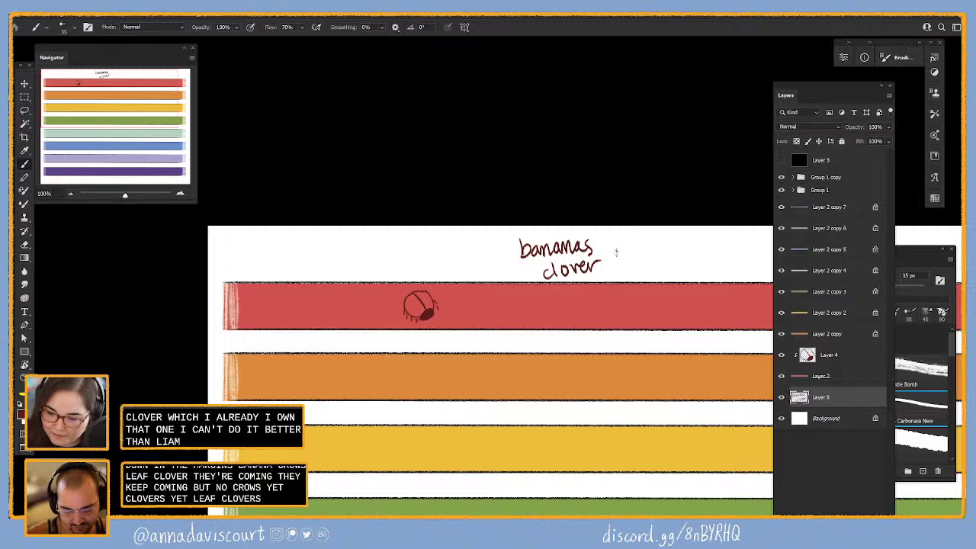
# - Handwrite "leaf" after "clover" and add the motif ideas "crows" and "durian" on either side of "bananas"
pyautogui.moveTo(609, 257)
pyautogui.mouseDown()
pyautogui.moveTo(607, 267)
pyautogui.moveTo(633, 275)
pyautogui.mouseUp()
pyautogui.click(609, 274)
pyautogui.moveTo(671, 242)
pyautogui.mouseDown()
pyautogui.moveTo(668, 258)
pyautogui.moveTo(689, 242)
pyautogui.moveTo(717, 257)
pyautogui.mouseUp()
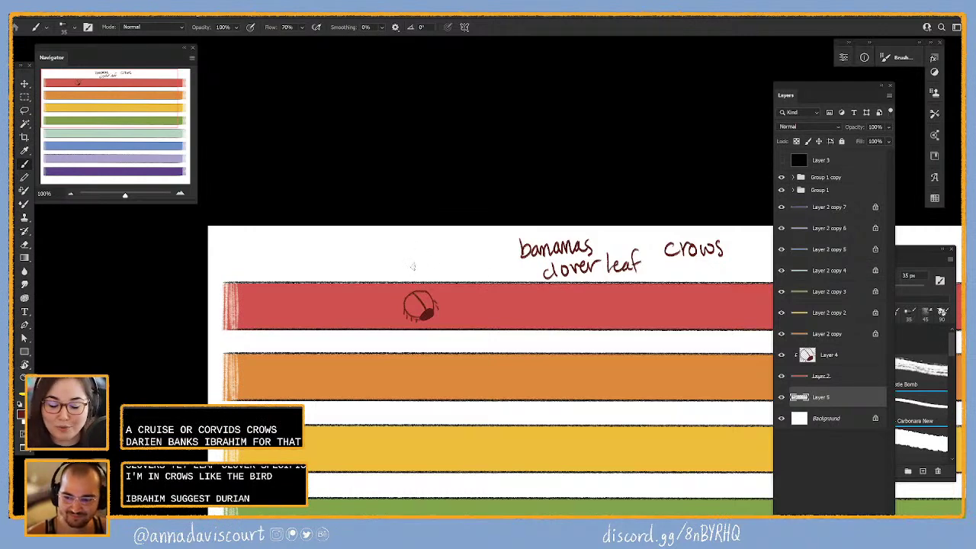
pyautogui.moveTo(422, 252); pyautogui.dragTo(424, 252)
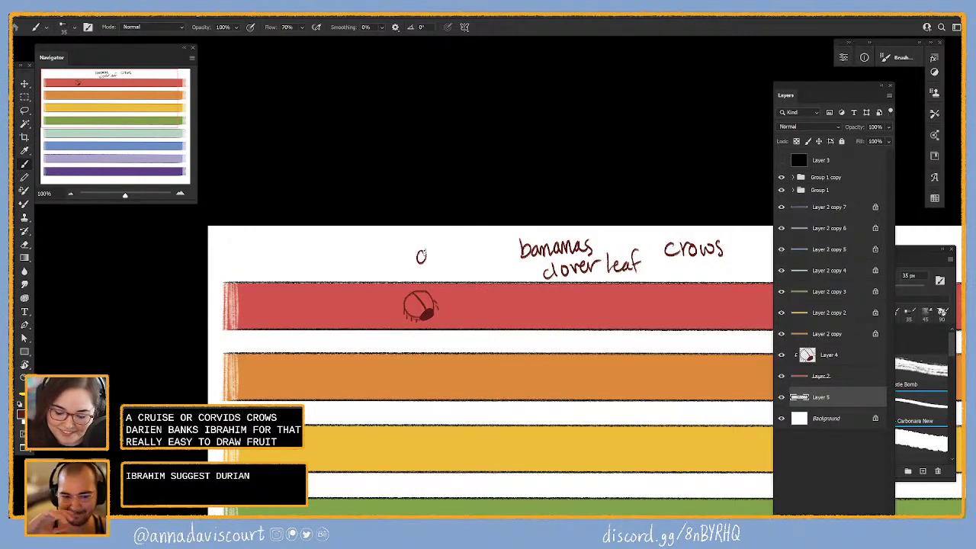
pyautogui.moveTo(466, 247)
pyautogui.mouseDown()
pyautogui.moveTo(467, 258)
pyautogui.moveTo(481, 258)
pyautogui.mouseUp()
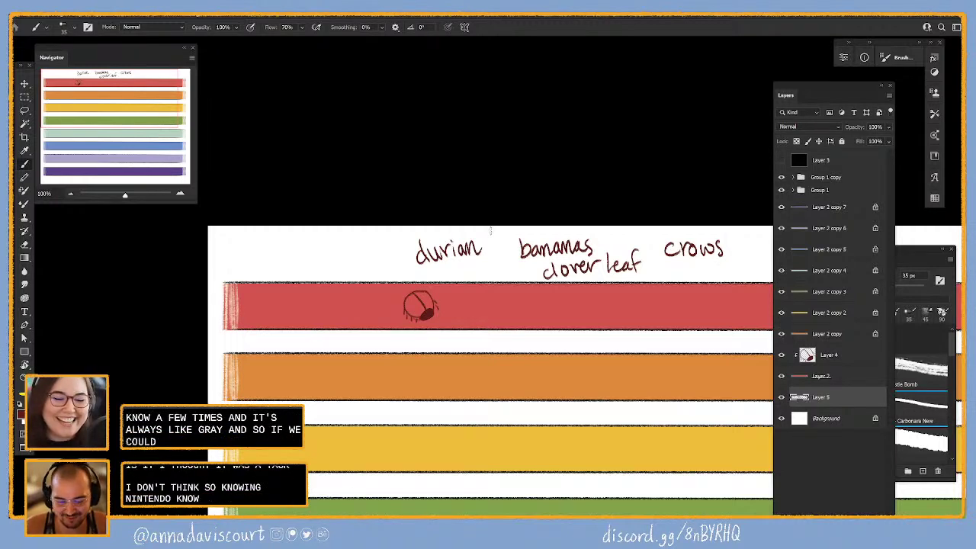
# - Add filled spots to the ladybug on Layer 4, and handwrite "axolotyls" on Layer 5 in the margin before "durian"
pyautogui.click(846, 359)
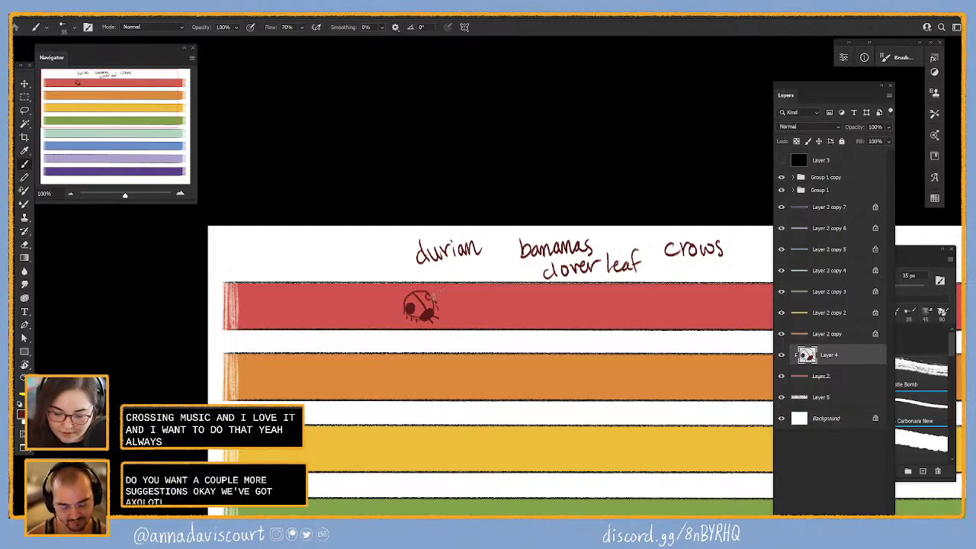
pyautogui.click(845, 403)
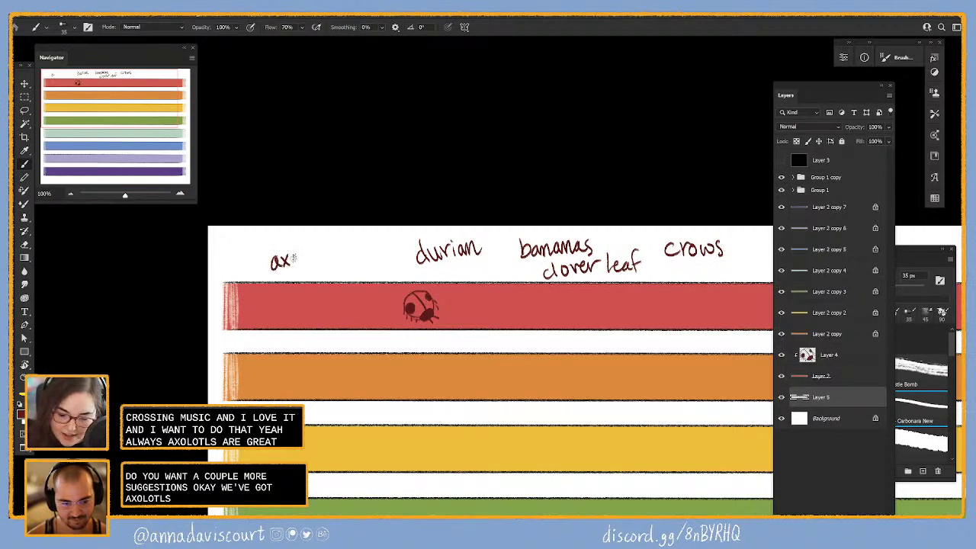
pyautogui.moveTo(295, 260); pyautogui.dragTo(310, 244)
pyautogui.moveTo(308, 258); pyautogui.dragTo(321, 243)
pyautogui.moveTo(311, 250)
pyautogui.mouseDown()
pyautogui.moveTo(326, 249)
pyautogui.moveTo(331, 267)
pyautogui.mouseUp()
pyautogui.moveTo(337, 233); pyautogui.dragTo(340, 258)
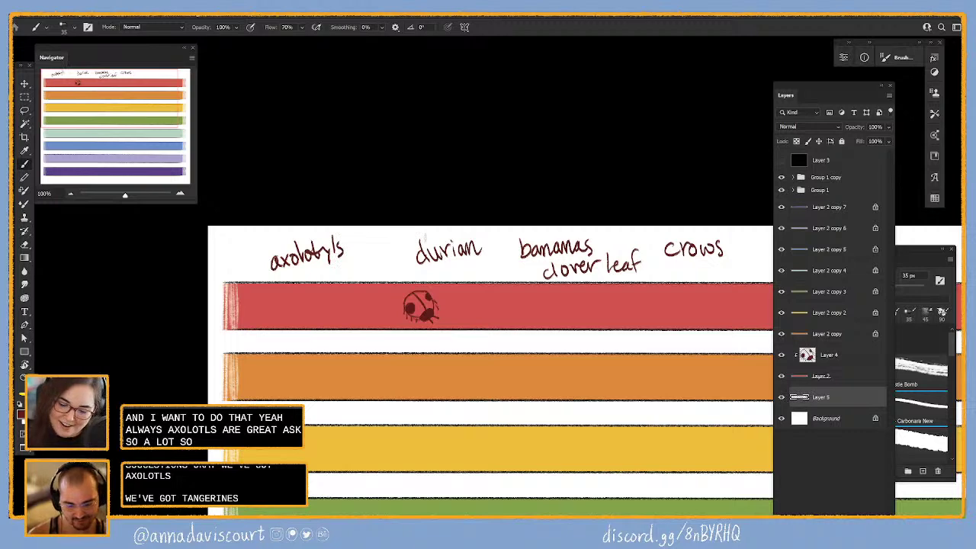
# - Handwrite "tangerines" in the white margin after "crows"
pyautogui.moveTo(648, 415); pyautogui.dragTo(561, 432)
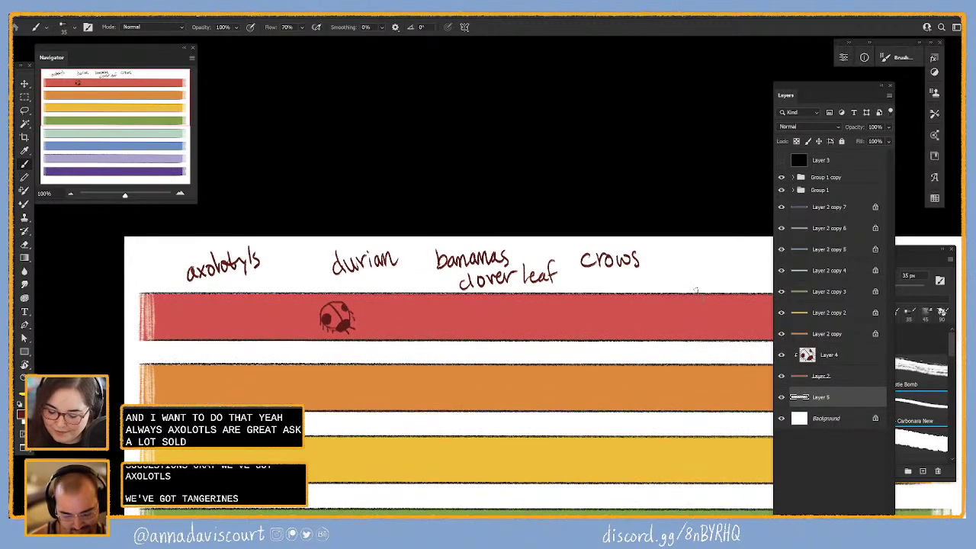
pyautogui.moveTo(665, 264); pyautogui.dragTo(680, 262)
pyautogui.moveTo(685, 269)
pyautogui.mouseDown()
pyautogui.moveTo(688, 279)
pyautogui.moveTo(751, 266)
pyautogui.mouseUp()
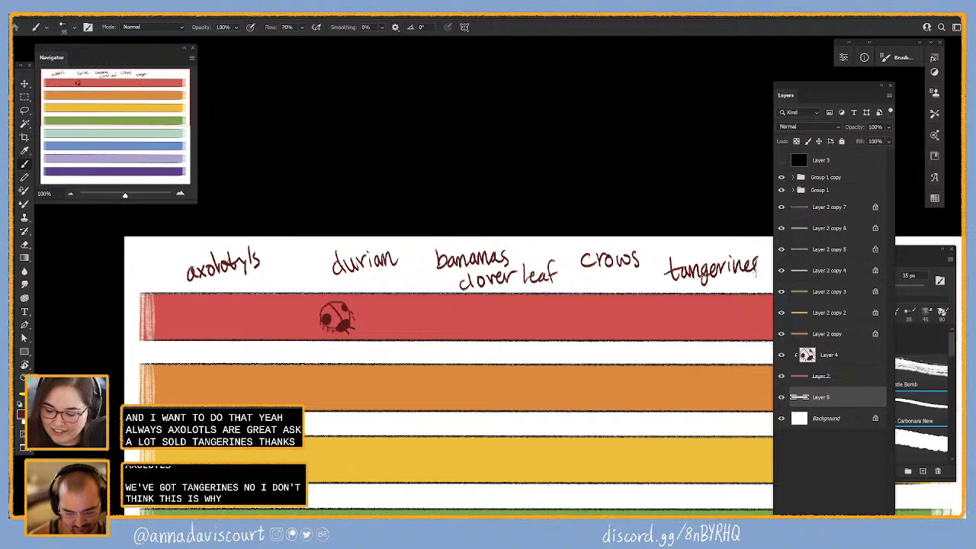
# - Erase the misspelled ending of "axolotyls" and rewrite it so the word reads "axolotls"
pyautogui.moveTo(668, 386); pyautogui.dragTo(717, 375)
pyautogui.moveTo(717, 374); pyautogui.dragTo(742, 379)
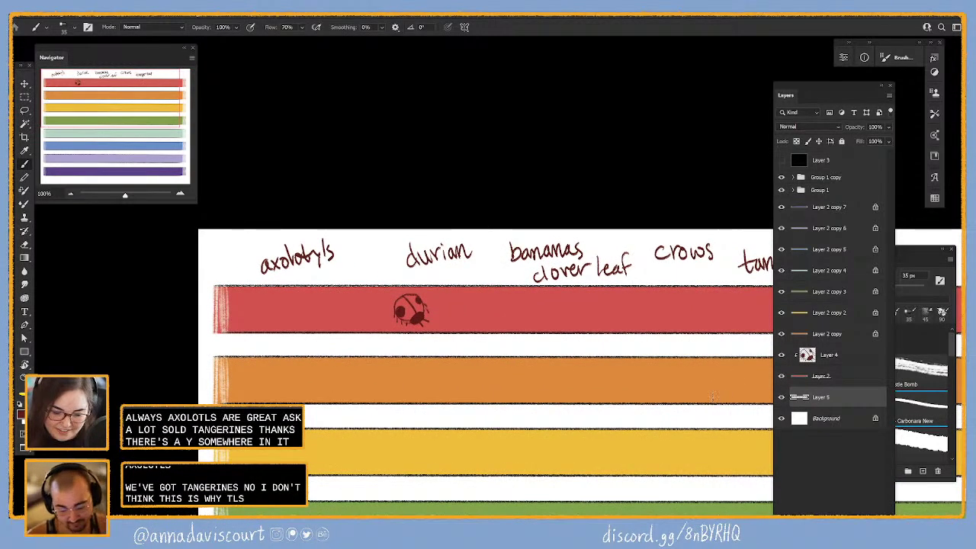
pyautogui.press('e')
pyautogui.moveTo(313, 265)
pyautogui.mouseDown()
pyautogui.moveTo(324, 227)
pyautogui.moveTo(334, 264)
pyautogui.moveTo(325, 240)
pyautogui.moveTo(321, 264)
pyautogui.mouseUp()
pyautogui.press('b')
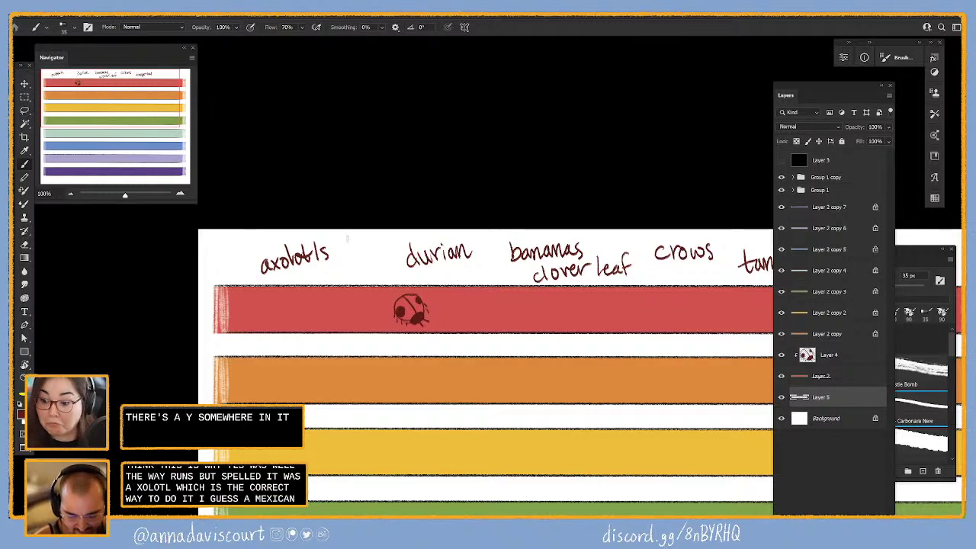
# - Sketch a second, side-view ladybug with spots, filled head and legs on the red stripe beside the first, using Layer 4
pyautogui.hscroll(3, 686, 424)
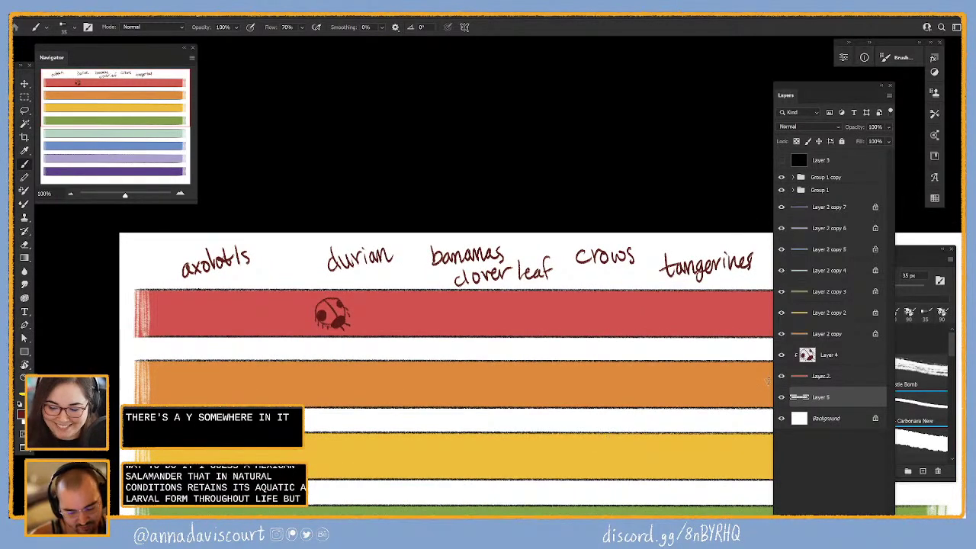
pyautogui.click(843, 363)
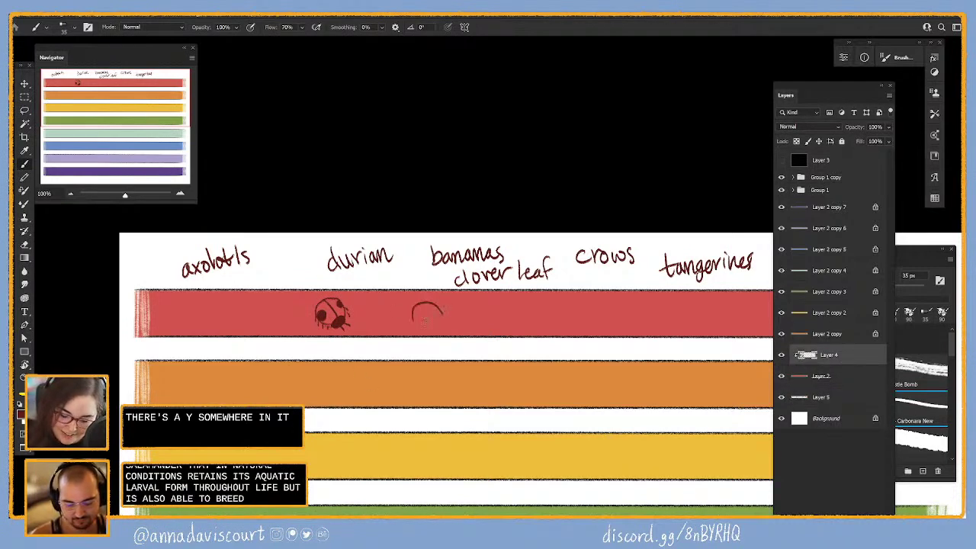
pyautogui.moveTo(410, 317)
pyautogui.mouseDown()
pyautogui.moveTo(413, 327)
pyautogui.moveTo(431, 302)
pyautogui.mouseUp()
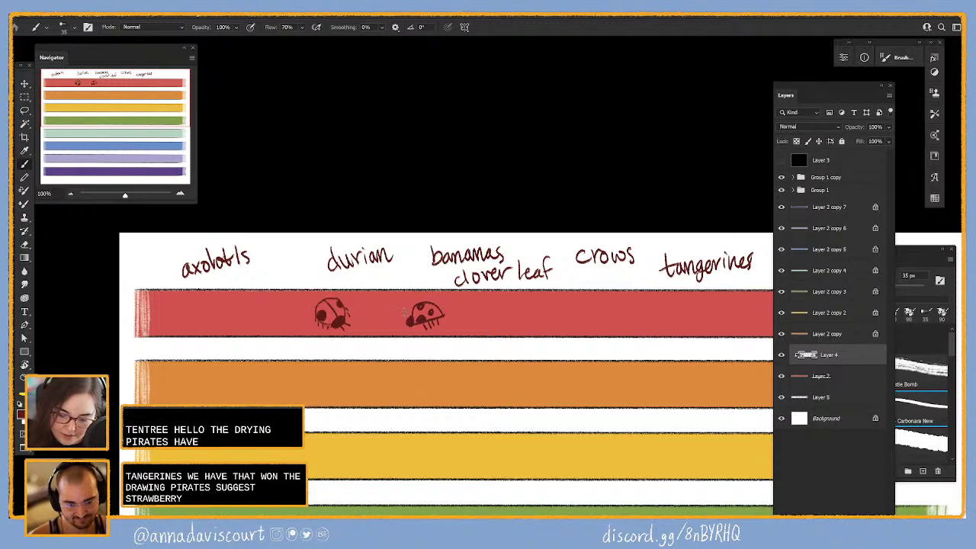
# - Handwrite "strawberries", "mushrooms", "noodles" and "apples" after "tangerines" in the margin on Layer 5
pyautogui.click(847, 397)
pyautogui.moveTo(691, 433); pyautogui.dragTo(572, 459)
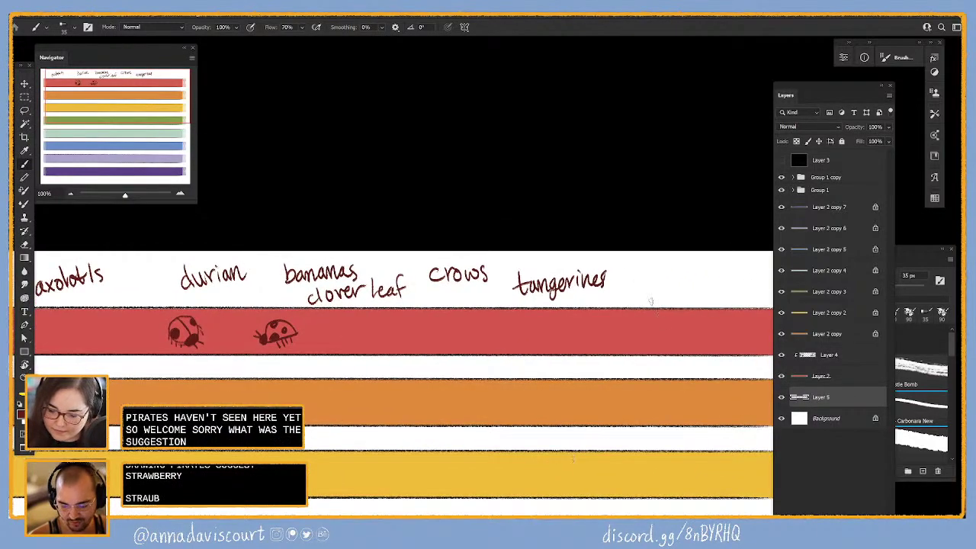
pyautogui.moveTo(630, 291); pyautogui.dragTo(729, 289)
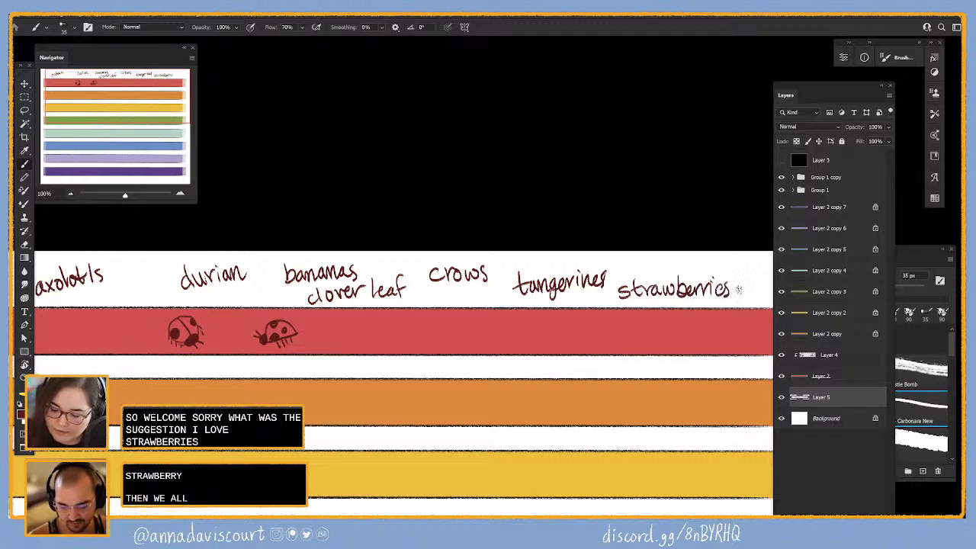
pyautogui.moveTo(615, 270)
pyautogui.mouseDown()
pyautogui.moveTo(685, 262)
pyautogui.moveTo(698, 271)
pyautogui.mouseUp()
pyautogui.moveTo(728, 351); pyautogui.dragTo(619, 361)
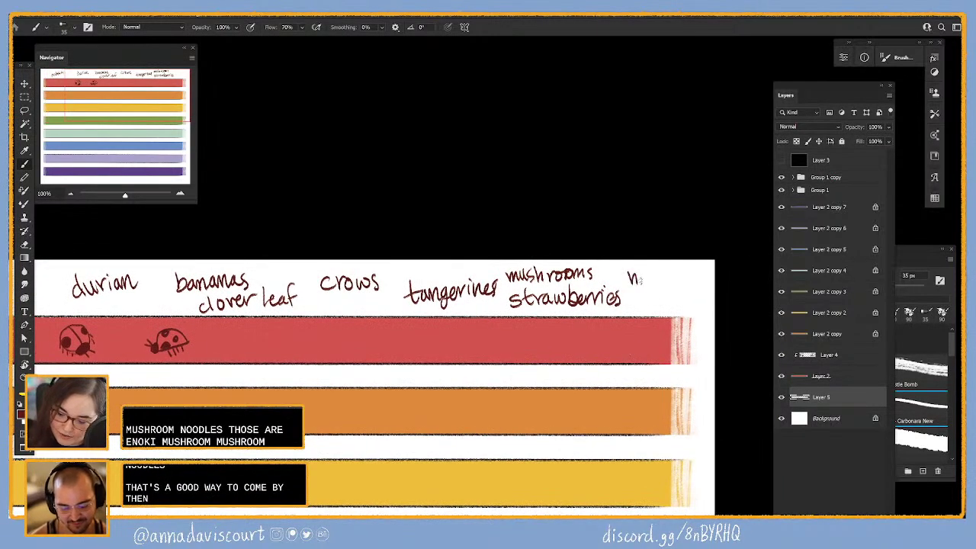
pyautogui.moveTo(641, 281)
pyautogui.mouseDown()
pyautogui.moveTo(687, 270)
pyautogui.moveTo(687, 283)
pyautogui.moveTo(647, 303)
pyautogui.moveTo(659, 309)
pyautogui.moveTo(689, 308)
pyautogui.mouseUp()
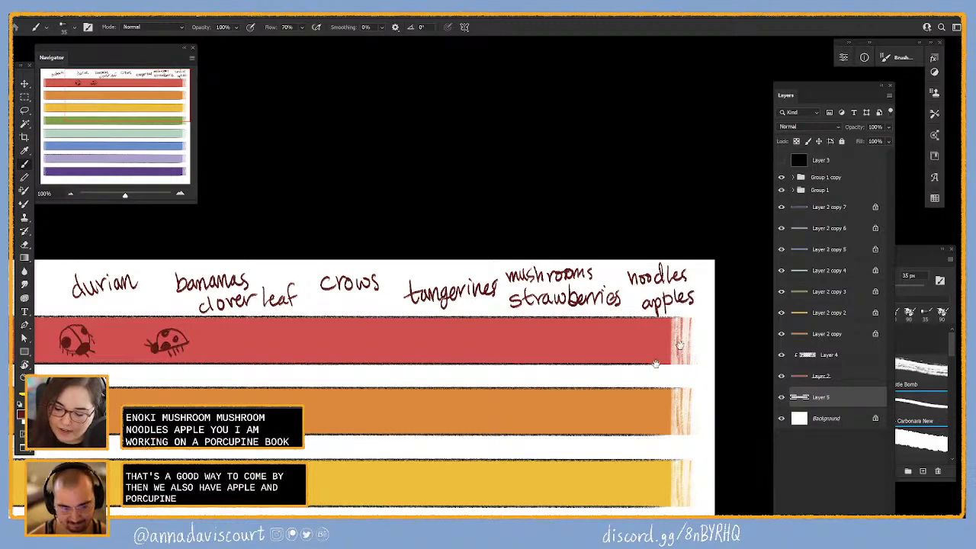
# - Handwrite "porcupines" beneath "axolotls" at the start of the motif list
pyautogui.moveTo(561, 420); pyautogui.dragTo(839, 393)
pyautogui.moveTo(434, 370); pyautogui.dragTo(565, 375)
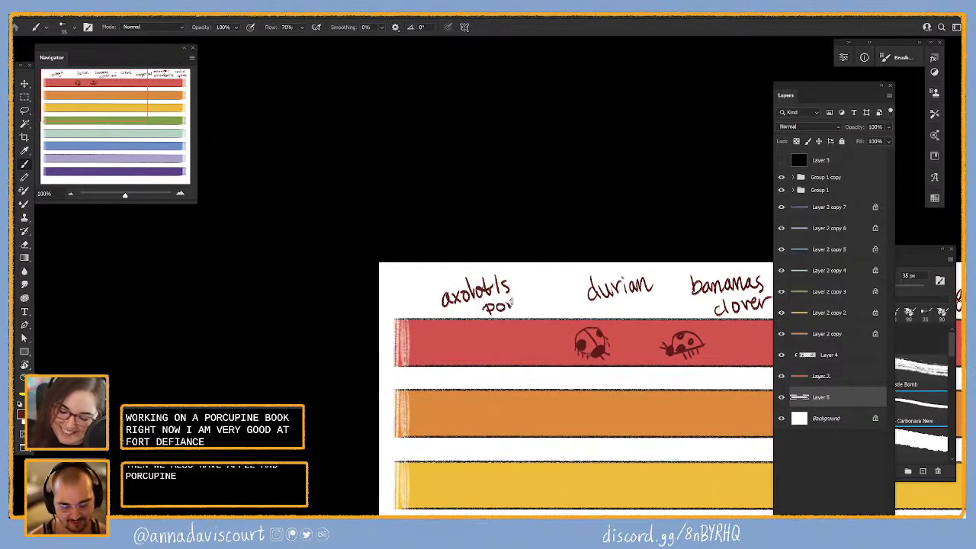
pyautogui.moveTo(527, 300); pyautogui.dragTo(524, 308)
pyautogui.moveTo(527, 301); pyautogui.dragTo(554, 293)
pyautogui.moveTo(554, 298); pyautogui.dragTo(569, 281)
pyautogui.moveTo(577, 282); pyautogui.dragTo(572, 290)
# - Handwrite "capybara" before "axolotls" and draw a small heart after the word
pyautogui.moveTo(719, 438)
pyautogui.mouseDown()
pyautogui.moveTo(223, 489)
pyautogui.moveTo(419, 427)
pyautogui.moveTo(600, 410)
pyautogui.moveTo(588, 410)
pyautogui.mouseUp()
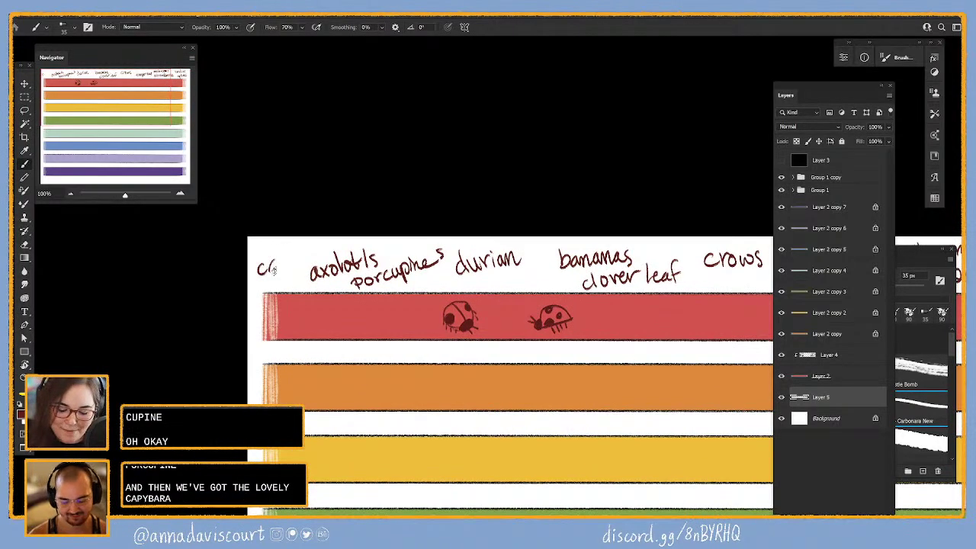
pyautogui.moveTo(273, 269); pyautogui.dragTo(277, 273)
pyautogui.moveTo(281, 258)
pyautogui.mouseDown()
pyautogui.moveTo(280, 279)
pyautogui.moveTo(289, 267)
pyautogui.moveTo(295, 279)
pyautogui.moveTo(301, 256)
pyautogui.moveTo(312, 265)
pyautogui.mouseUp()
pyautogui.moveTo(313, 255); pyautogui.dragTo(319, 252)
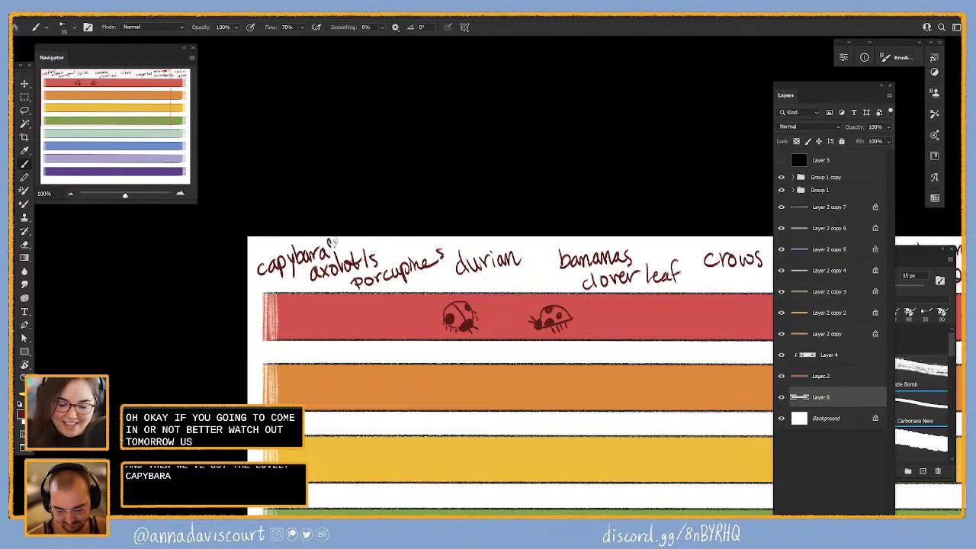
pyautogui.moveTo(331, 241); pyautogui.dragTo(331, 248)
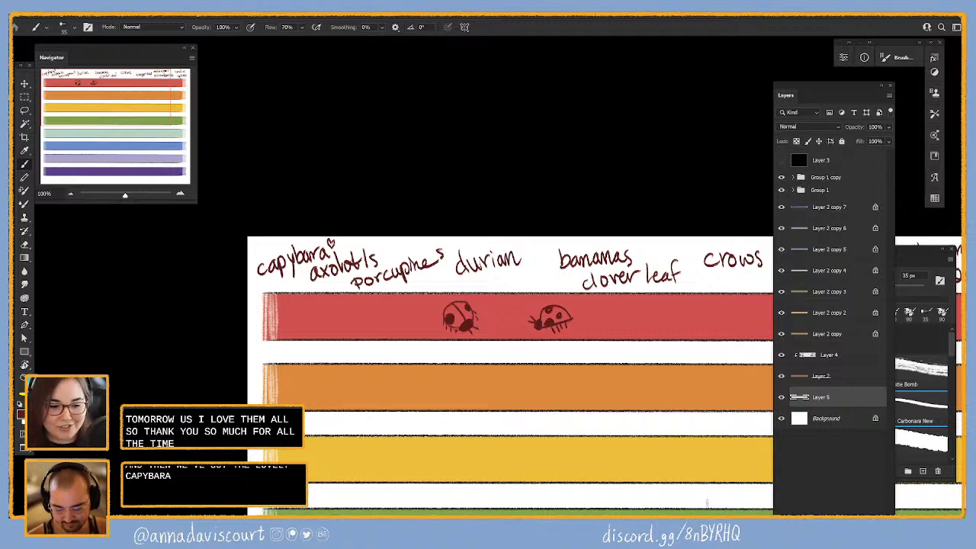
# - Handwrite the suggested person's first name above "porcupines" on Layer 5, undoing unwanted strokes
pyautogui.click(846, 364)
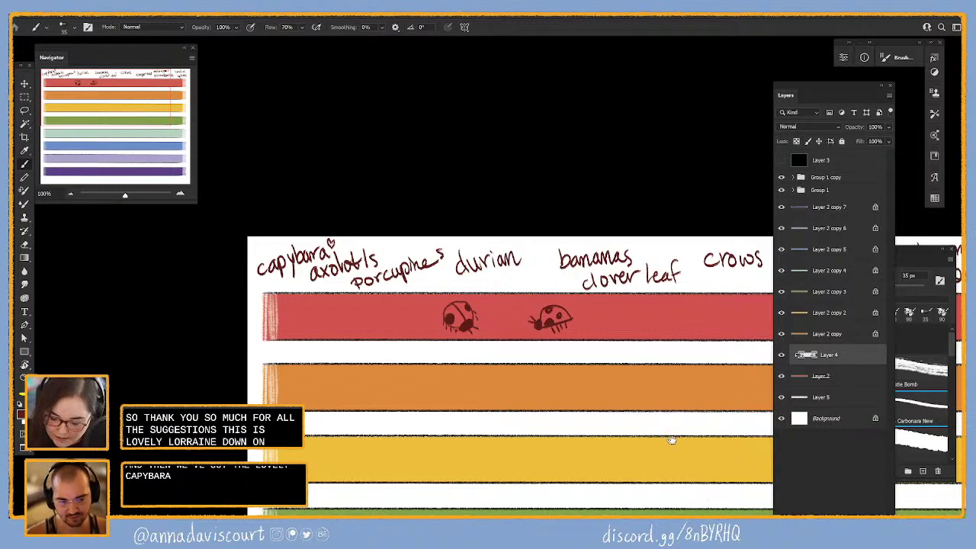
pyautogui.moveTo(671, 441); pyautogui.dragTo(558, 420)
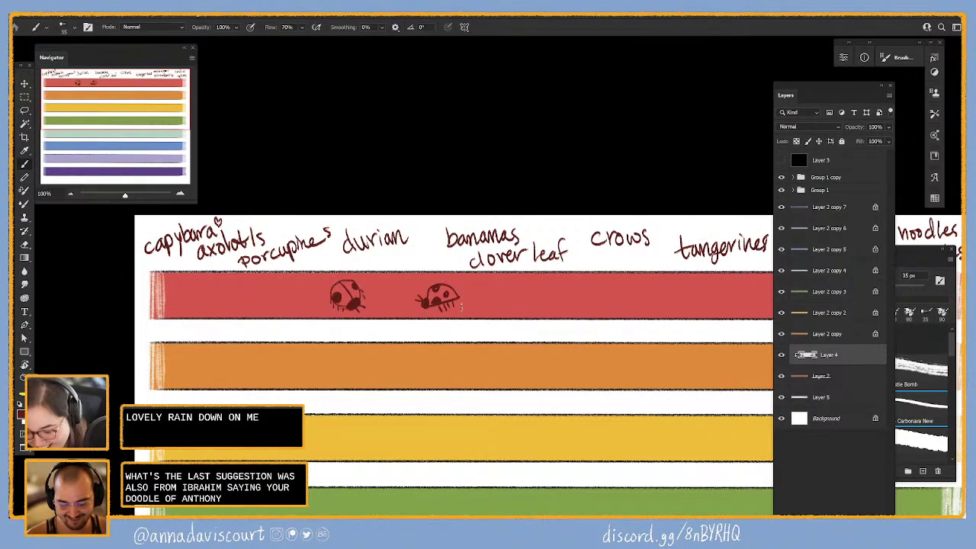
pyautogui.click(818, 398)
pyautogui.moveTo(277, 231)
pyautogui.mouseDown()
pyautogui.moveTo(308, 221)
pyautogui.moveTo(331, 230)
pyautogui.mouseUp()
pyautogui.hotkey('ctrl', 'z')
pyautogui.hotkey('ctrl', 'z')
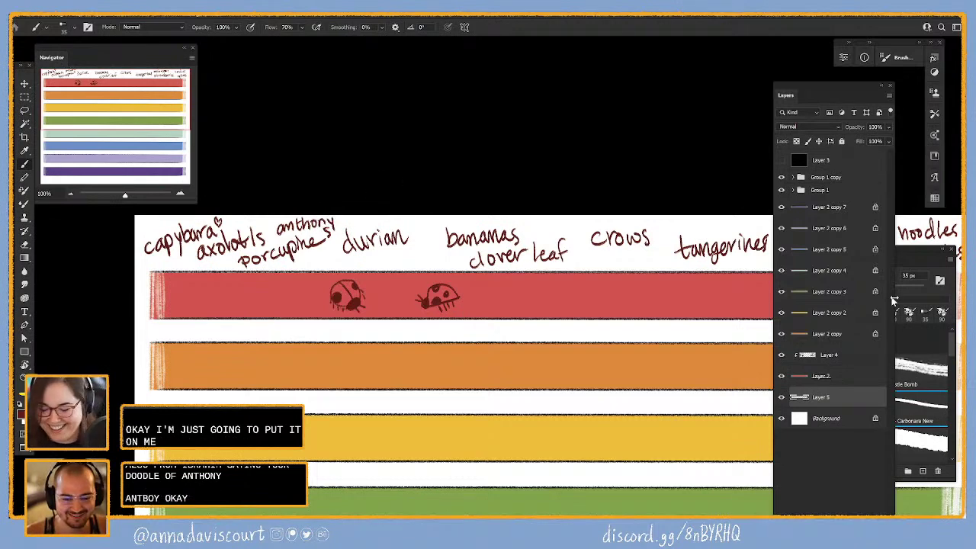
# - Lasso the second ladybug on Layer 4, shift it slightly up and closer to the first, and deselect
pyautogui.click(851, 356)
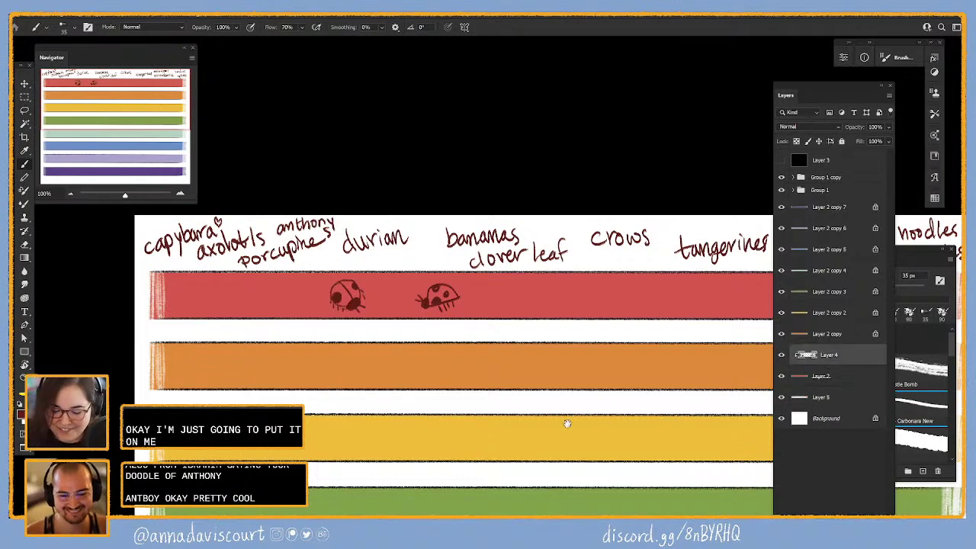
pyautogui.moveTo(567, 424); pyautogui.dragTo(547, 420)
pyautogui.press('l')
pyautogui.moveTo(449, 284)
pyautogui.mouseDown()
pyautogui.moveTo(388, 325)
pyautogui.moveTo(438, 266)
pyautogui.moveTo(430, 292)
pyautogui.mouseUp()
pyautogui.press('v')
pyautogui.hotkey('ctrl', 'd')
pyautogui.press('b')
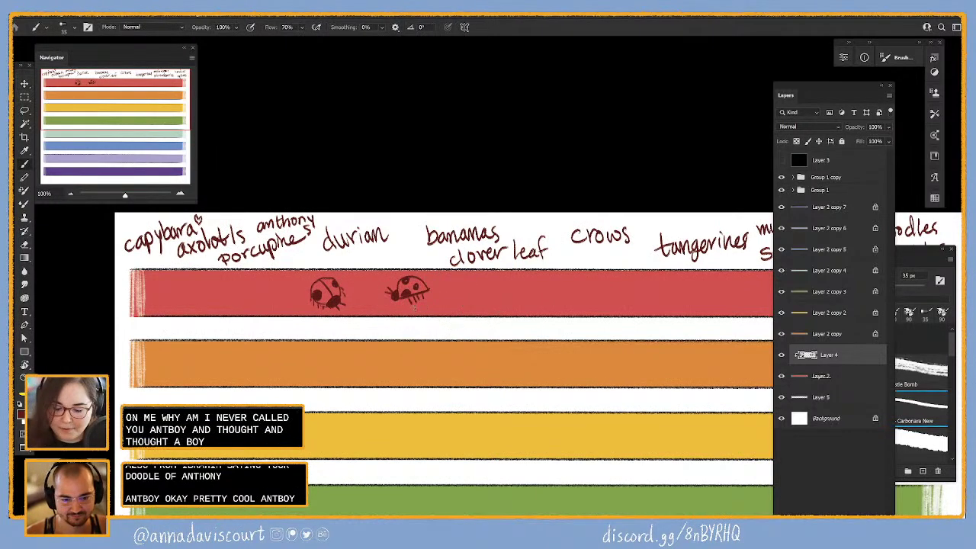
# - Sketch a partial ladybug stacked beneath the second one, and try a wavy line along the red stripe before undoing that line
pyautogui.moveTo(429, 313)
pyautogui.mouseDown()
pyautogui.moveTo(447, 305)
pyautogui.moveTo(441, 293)
pyautogui.mouseUp()
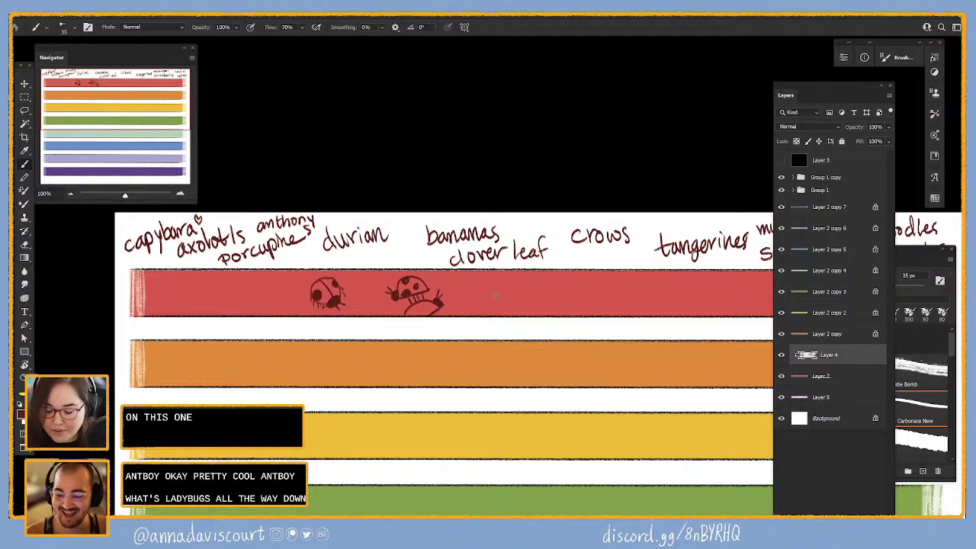
pyautogui.moveTo(490, 287)
pyautogui.mouseDown()
pyautogui.moveTo(686, 297)
pyautogui.moveTo(720, 293)
pyautogui.mouseUp()
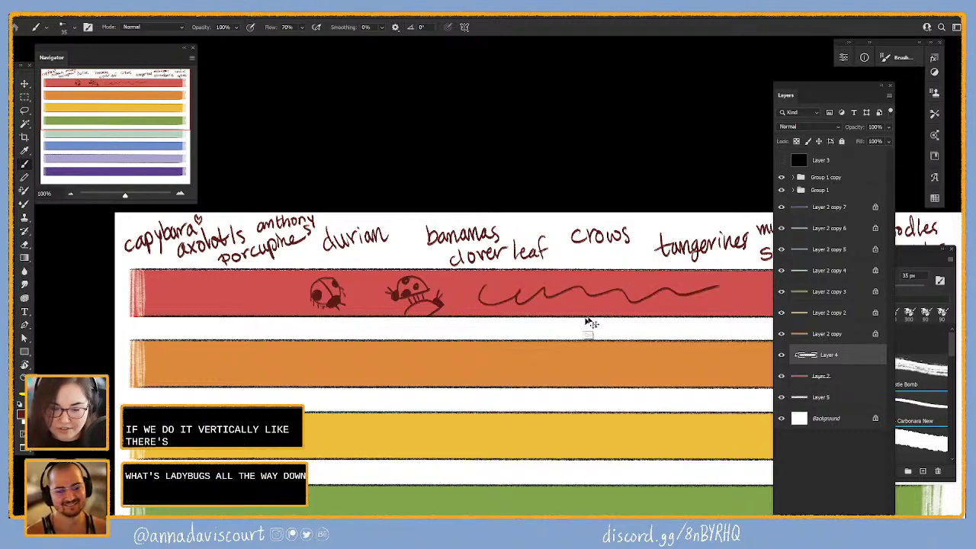
pyautogui.hotkey('ctrl', 'z')
# - Rotate the canvas until the stripes run nearly vertical, and sketch a new ladybug's domed body and filled head on the red stripe
pyautogui.moveTo(586, 361); pyautogui.dragTo(496, 371)
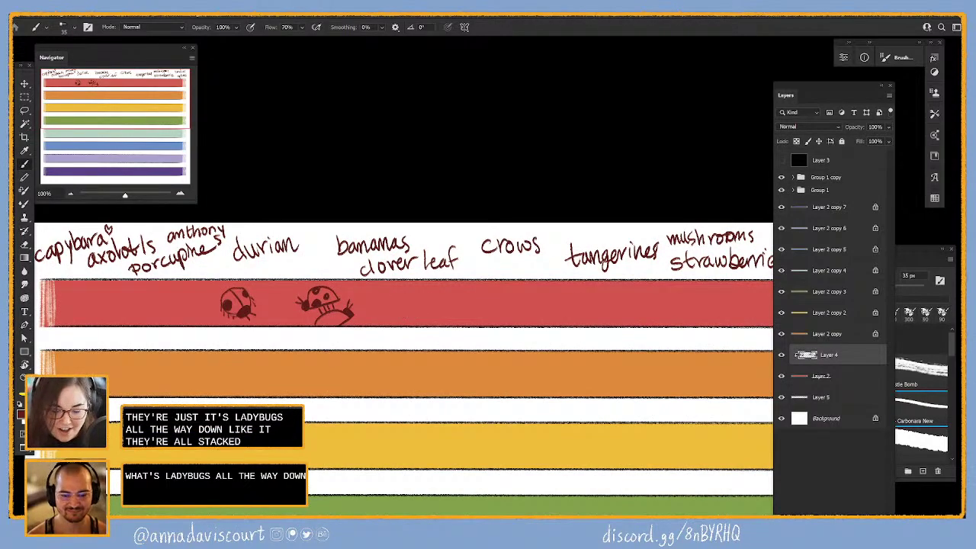
pyautogui.press('r')
pyautogui.moveTo(698, 343)
pyautogui.mouseDown()
pyautogui.moveTo(559, 496)
pyautogui.moveTo(492, 489)
pyautogui.mouseUp()
pyautogui.press('b')
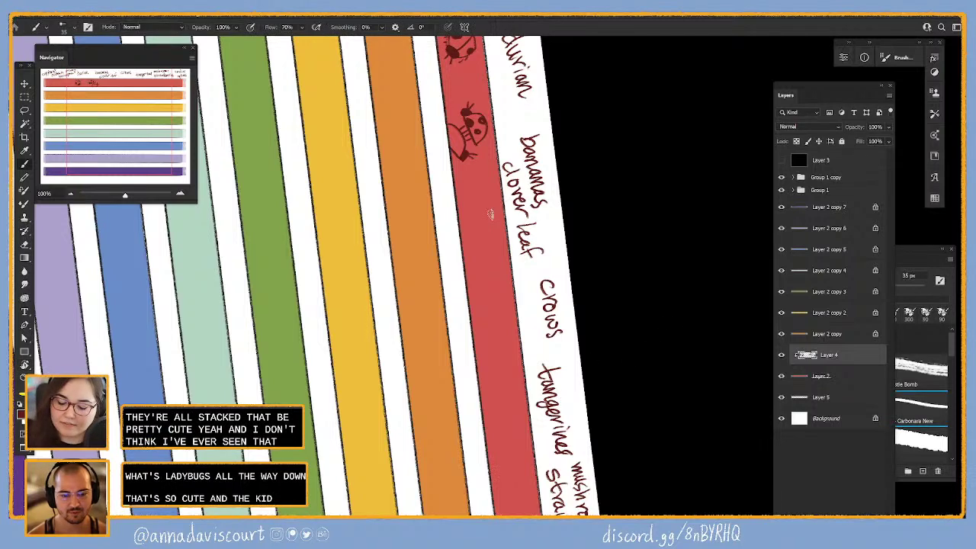
pyautogui.moveTo(470, 239)
pyautogui.mouseDown()
pyautogui.moveTo(493, 221)
pyautogui.moveTo(470, 239)
pyautogui.mouseUp()
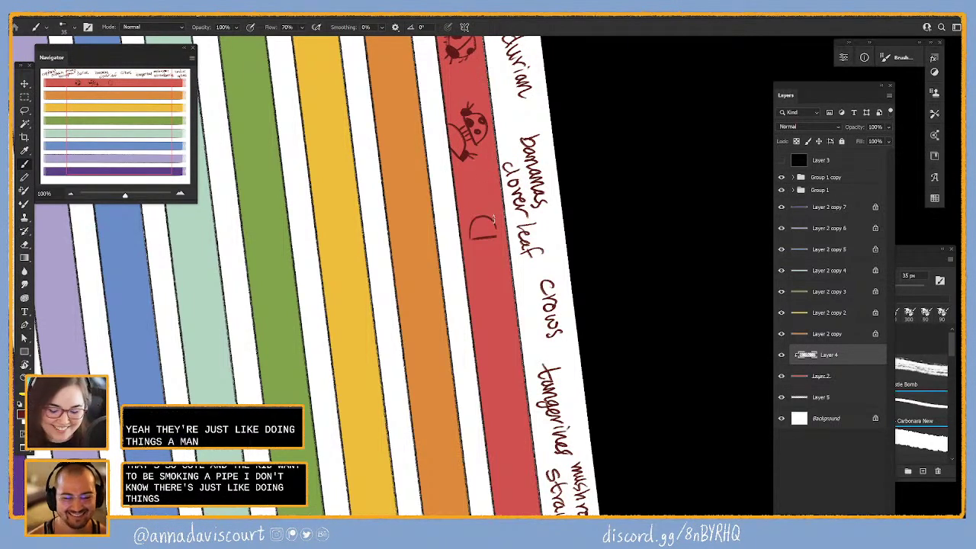
pyautogui.moveTo(483, 216)
pyautogui.mouseDown()
pyautogui.moveTo(469, 241)
pyautogui.moveTo(493, 232)
pyautogui.mouseUp()
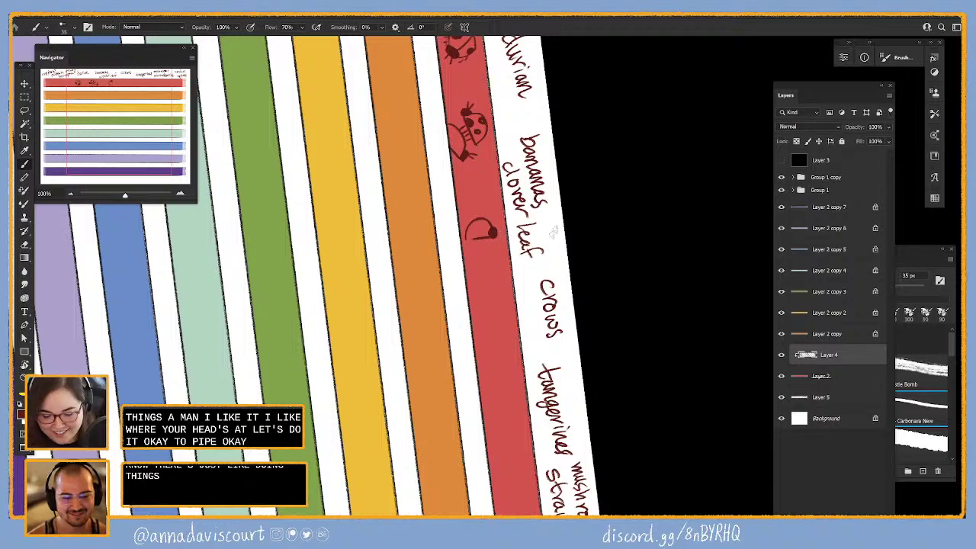
# - Add a pipe with curling smoke and filled body spots to the new ladybug, redrawing the smoke once
pyautogui.hotkey('ctrl', '-')
pyautogui.hotkey('ctrl', '+')
pyautogui.hotkey('ctrl', '+')
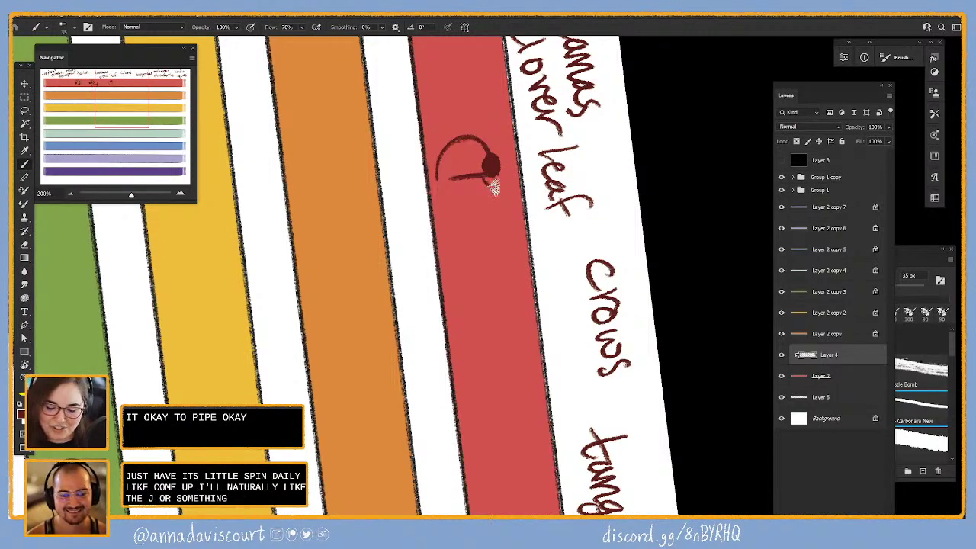
pyautogui.moveTo(493, 185)
pyautogui.mouseDown()
pyautogui.moveTo(514, 168)
pyautogui.moveTo(511, 115)
pyautogui.mouseUp()
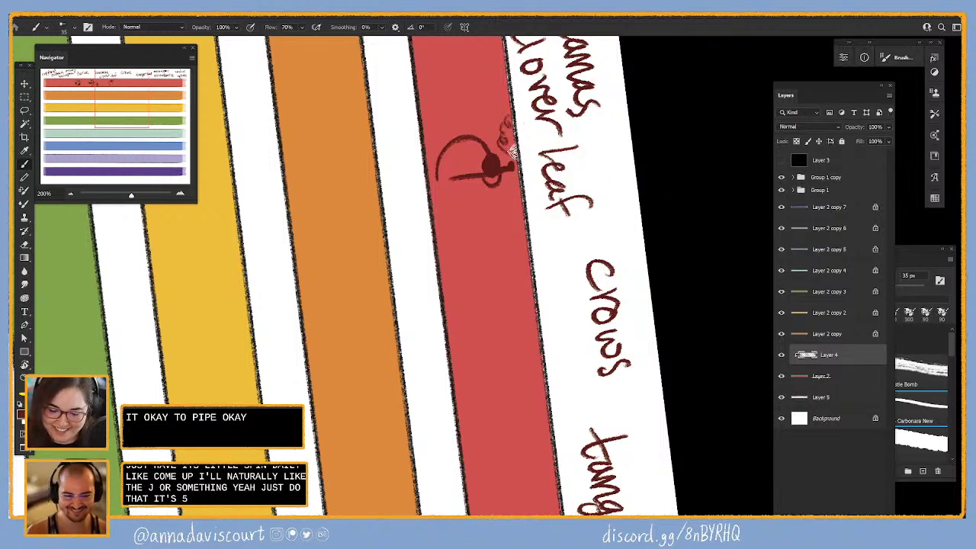
pyautogui.hotkey('ctrl', 'z')
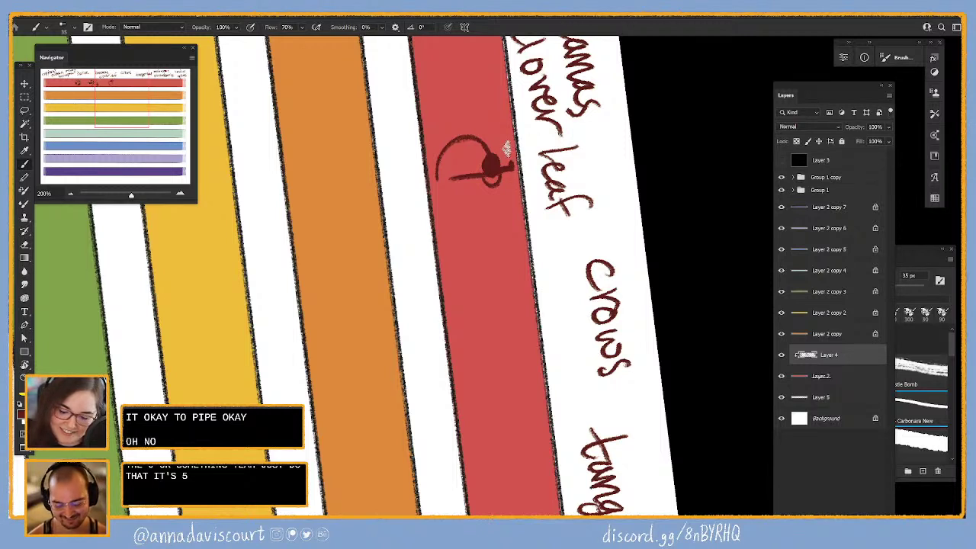
pyautogui.moveTo(507, 153); pyautogui.dragTo(515, 118)
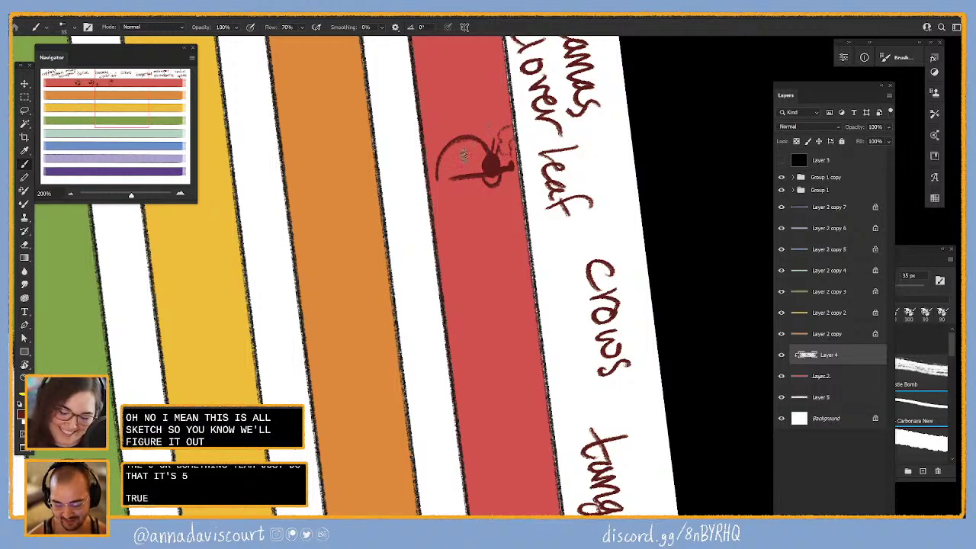
pyautogui.moveTo(451, 175); pyautogui.dragTo(477, 146)
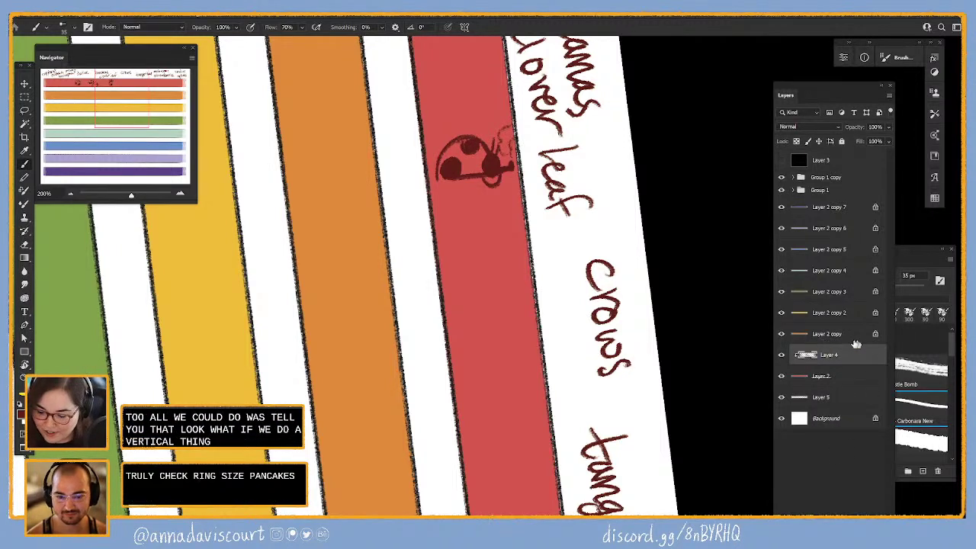
# - On Layer 5, rotate the canvas back to nearly horizontal and handwrite "pancakes" above "tangerines" in the motif list
pyautogui.click(824, 376)
pyautogui.click(824, 397)
pyautogui.scroll(-5, 660, 375)
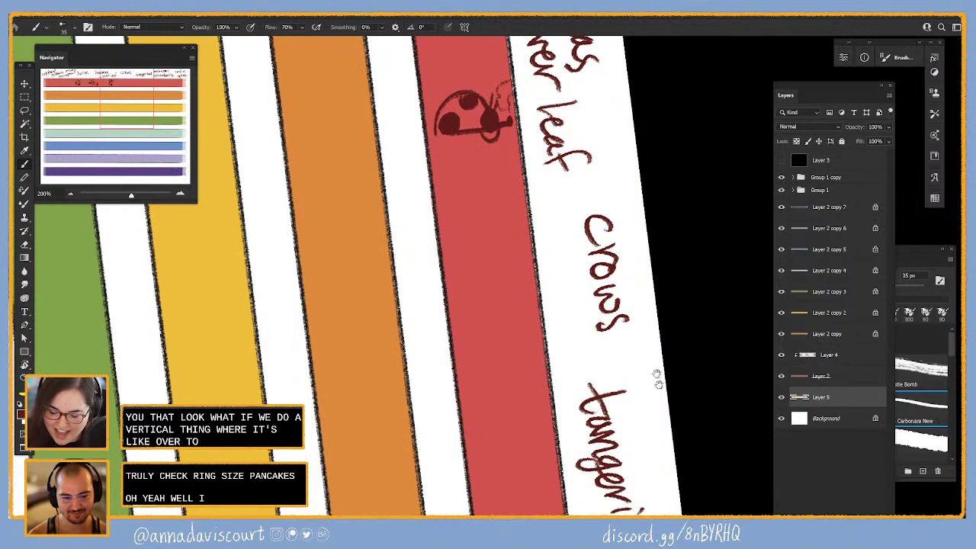
pyautogui.hotkey('ctrl', '-')
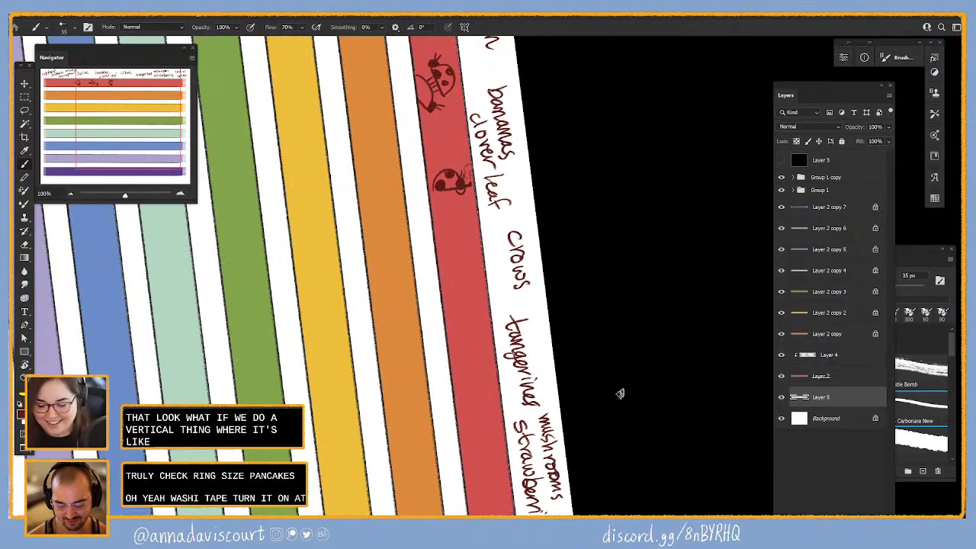
pyautogui.press('r')
pyautogui.moveTo(638, 450); pyautogui.dragTo(631, 160)
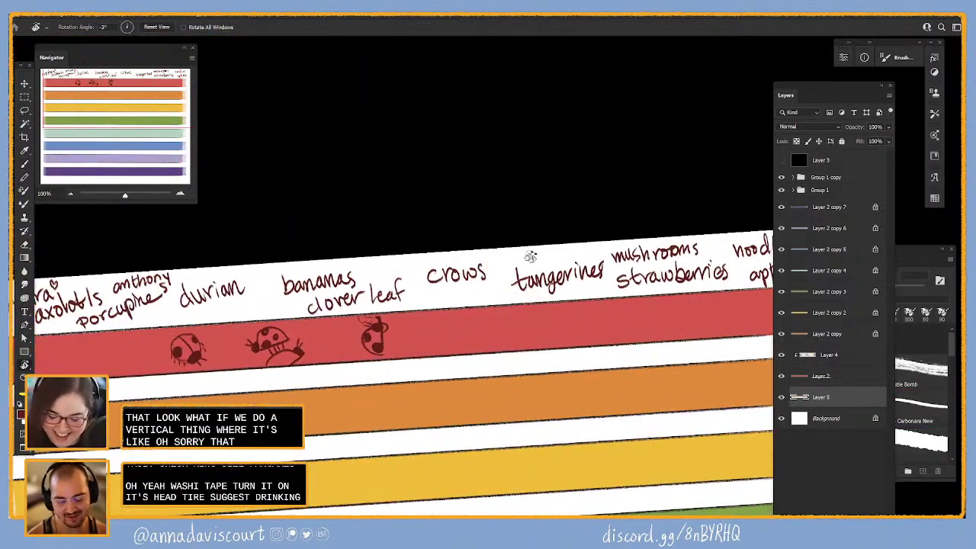
pyautogui.press('b')
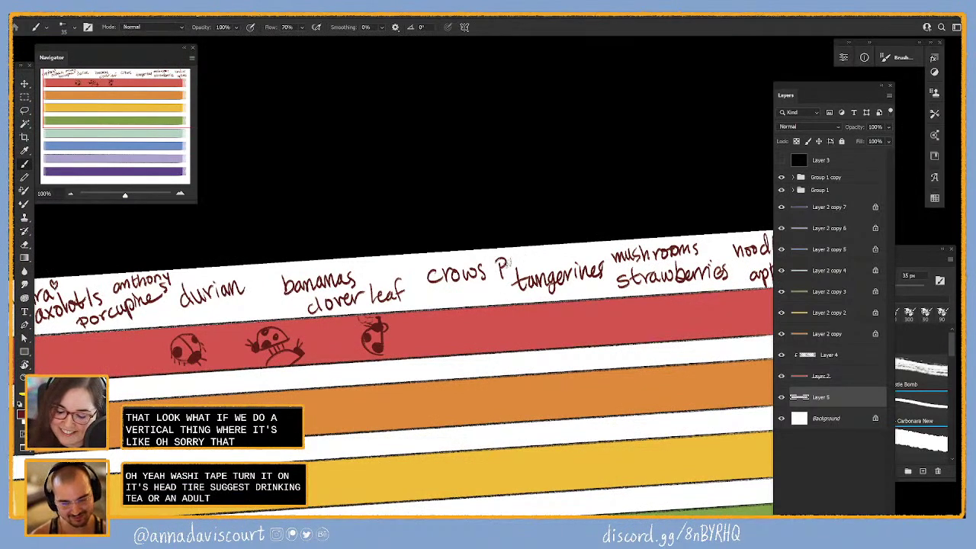
pyautogui.moveTo(509, 262); pyautogui.dragTo(552, 266)
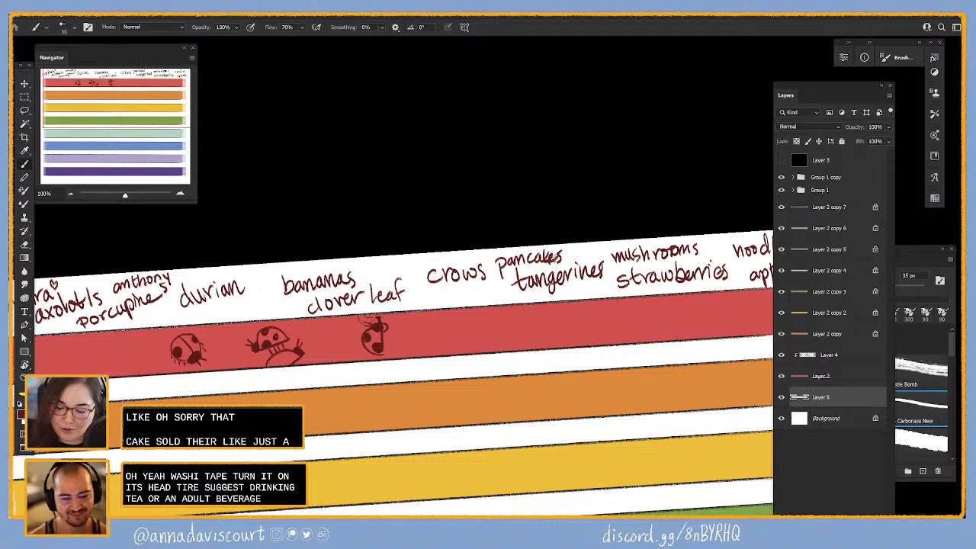
# - Handwrite "tea/drink" beneath "crows" in the motif list
pyautogui.press('e')
pyautogui.press('b')
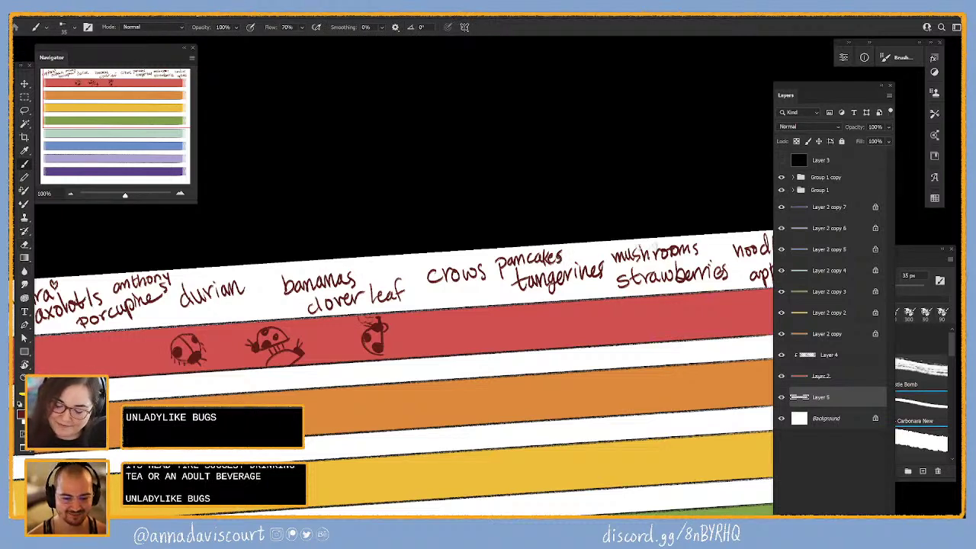
pyautogui.press('e')
pyautogui.press('b')
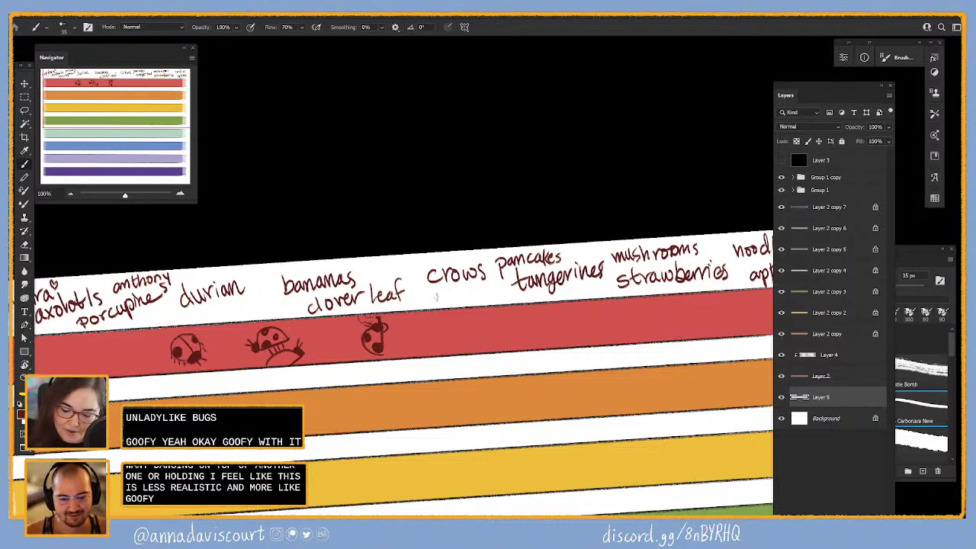
pyautogui.moveTo(428, 292)
pyautogui.mouseDown()
pyautogui.moveTo(430, 303)
pyautogui.moveTo(478, 301)
pyautogui.mouseUp()
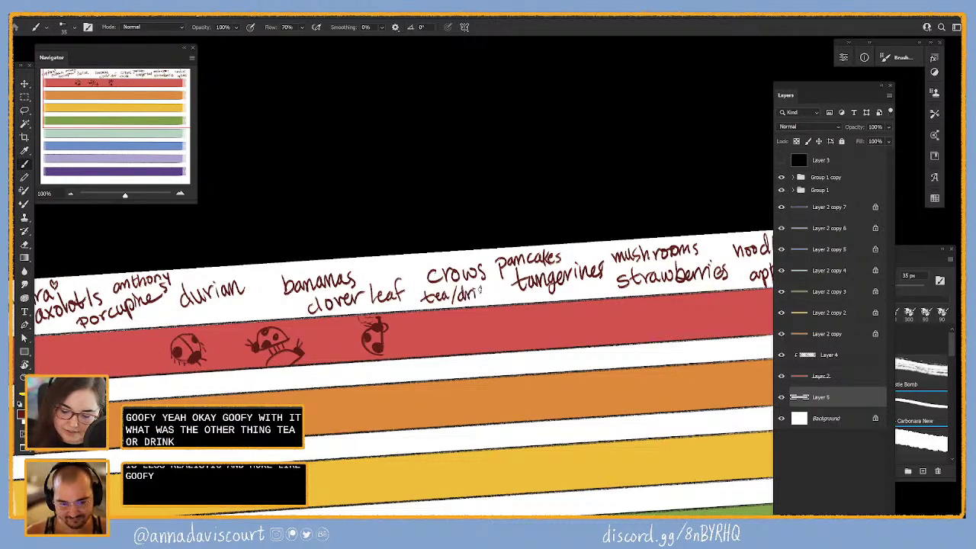
# - On Layer 4, turn the stripes vertical, sketch a second ladybug beneath the pipe-smoking one, and try cross lines below before undoing them
pyautogui.click(833, 360)
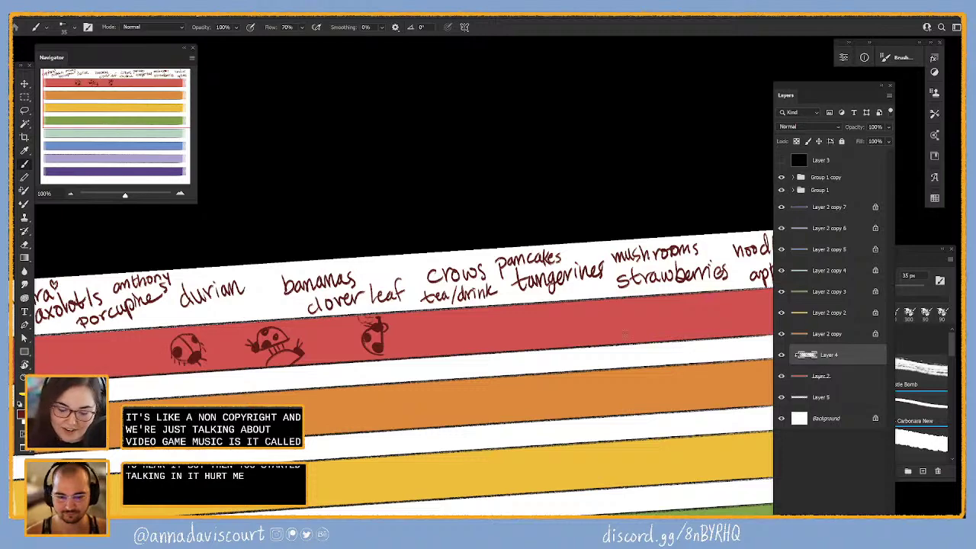
pyautogui.press('r')
pyautogui.moveTo(641, 332); pyautogui.dragTo(491, 377)
pyautogui.press('b')
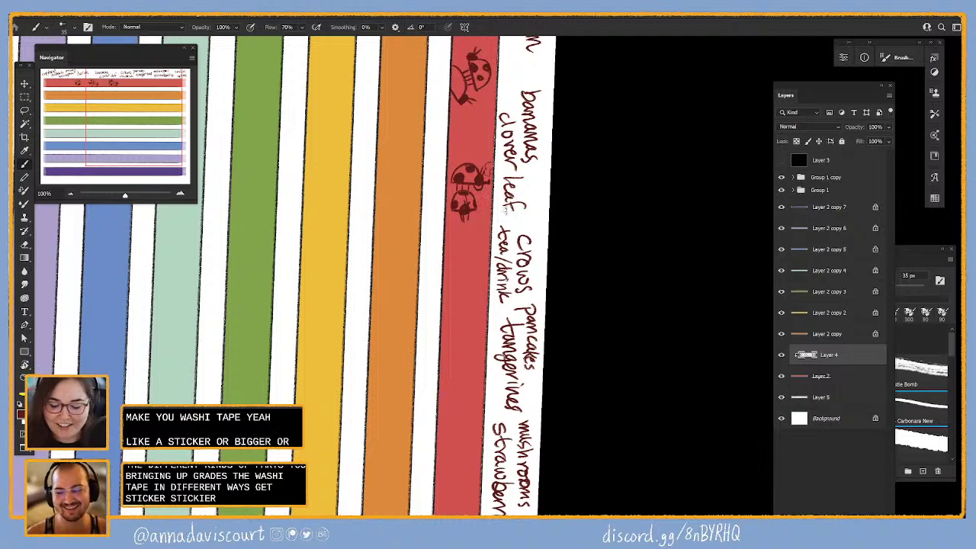
pyautogui.moveTo(446, 240)
pyautogui.mouseDown()
pyautogui.moveTo(492, 240)
pyautogui.moveTo(445, 243)
pyautogui.mouseUp()
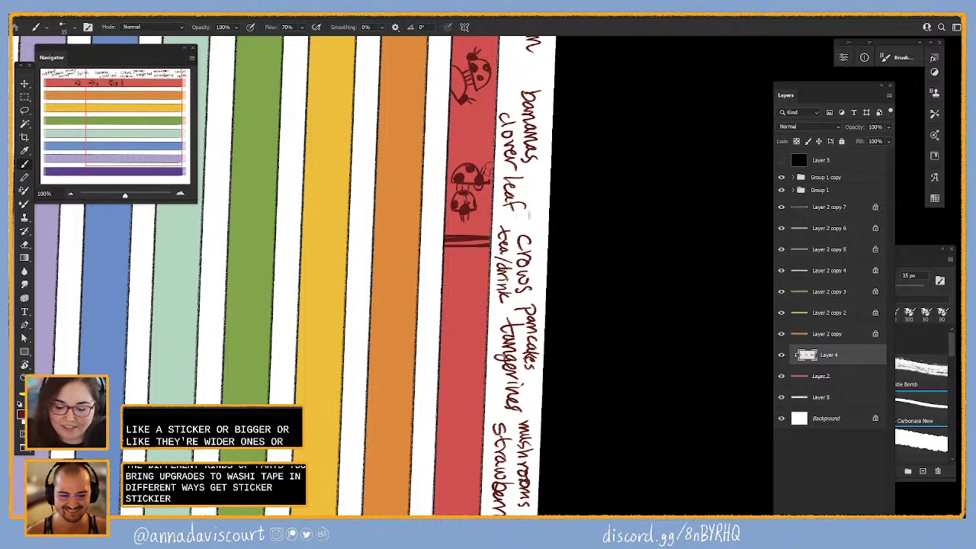
pyautogui.hotkey('ctrl', 'z')
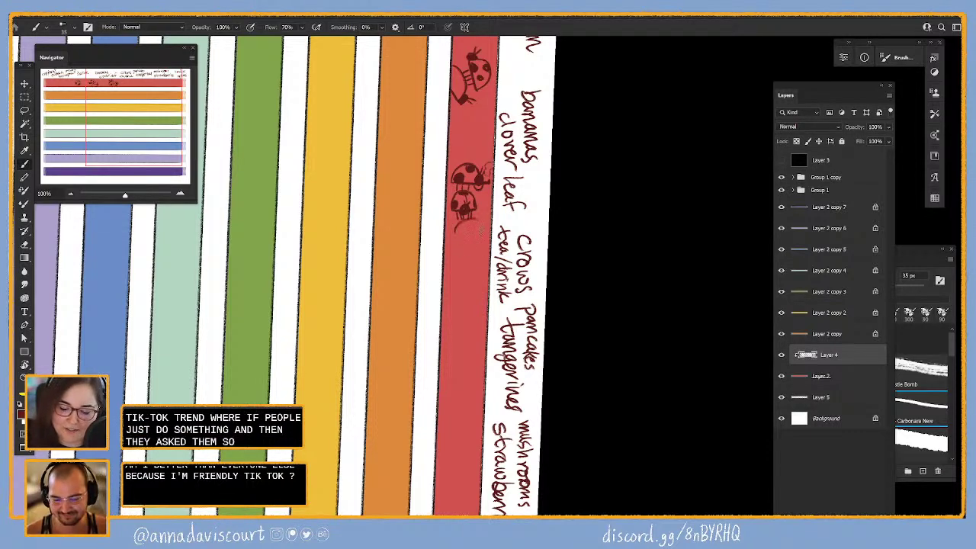
# - Extend the ladybug stack down the red stripe with a third and fourth ladybug and the body outline of a fifth
pyautogui.moveTo(456, 218); pyautogui.dragTo(464, 230)
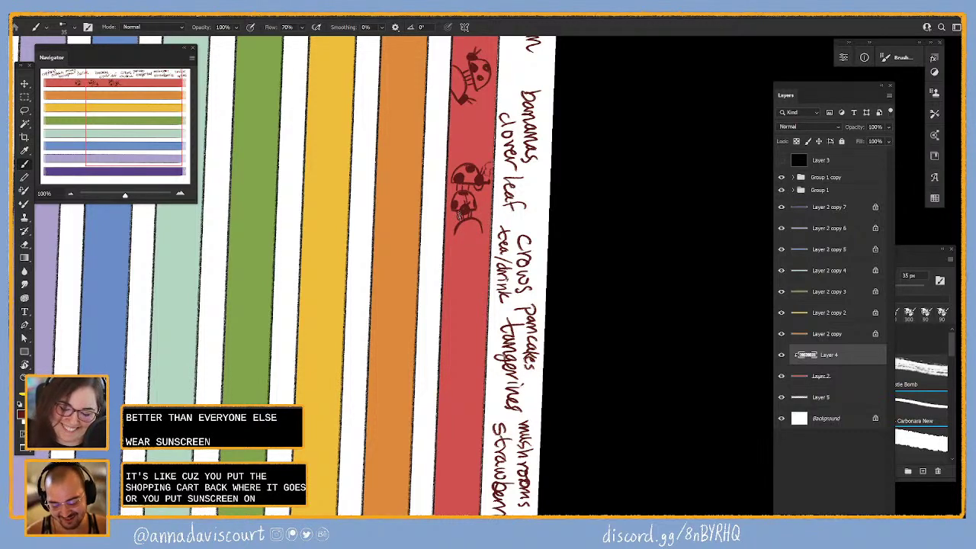
pyautogui.moveTo(461, 229)
pyautogui.mouseDown()
pyautogui.moveTo(466, 242)
pyautogui.moveTo(483, 238)
pyautogui.moveTo(479, 225)
pyautogui.mouseUp()
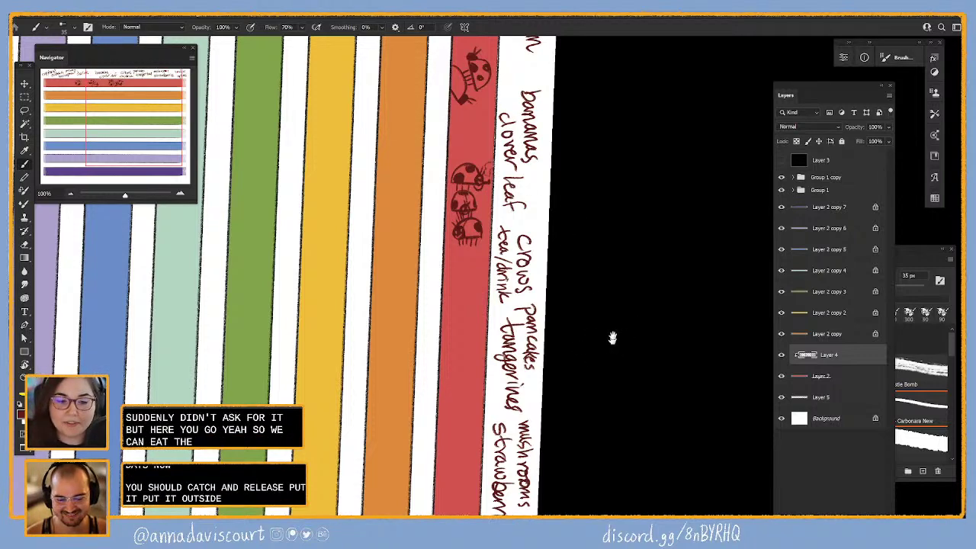
pyautogui.moveTo(612, 338); pyautogui.dragTo(619, 306)
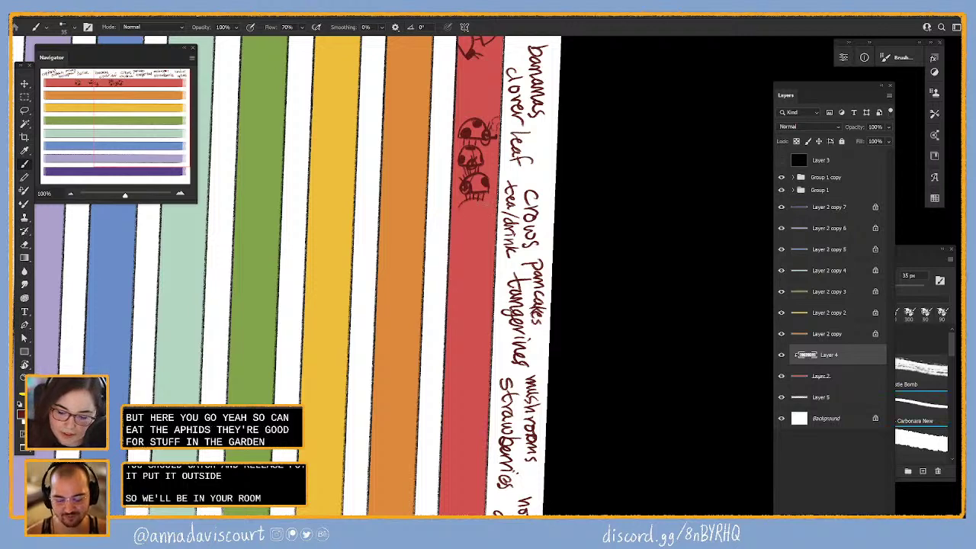
pyautogui.moveTo(461, 210); pyautogui.dragTo(489, 218)
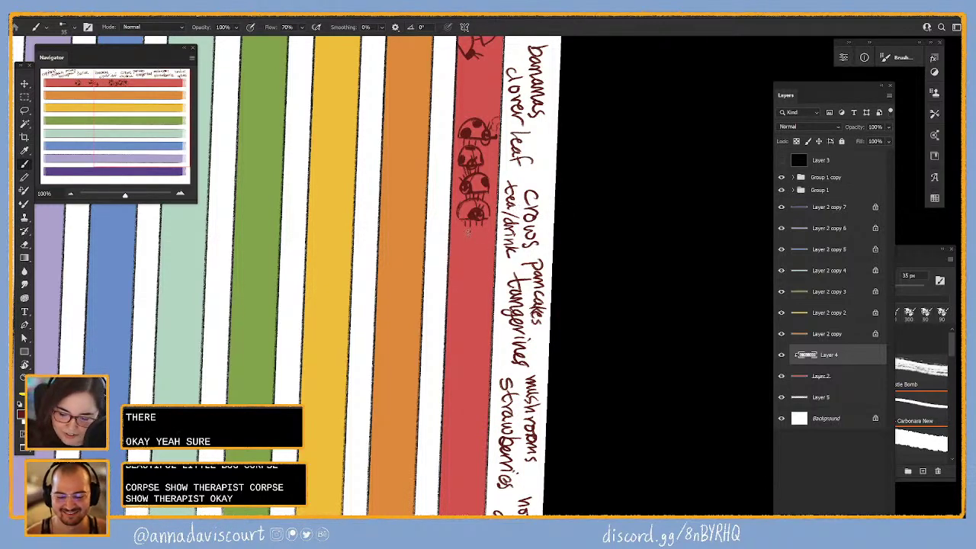
pyautogui.moveTo(459, 232)
pyautogui.mouseDown()
pyautogui.moveTo(463, 245)
pyautogui.moveTo(487, 252)
pyautogui.mouseUp()
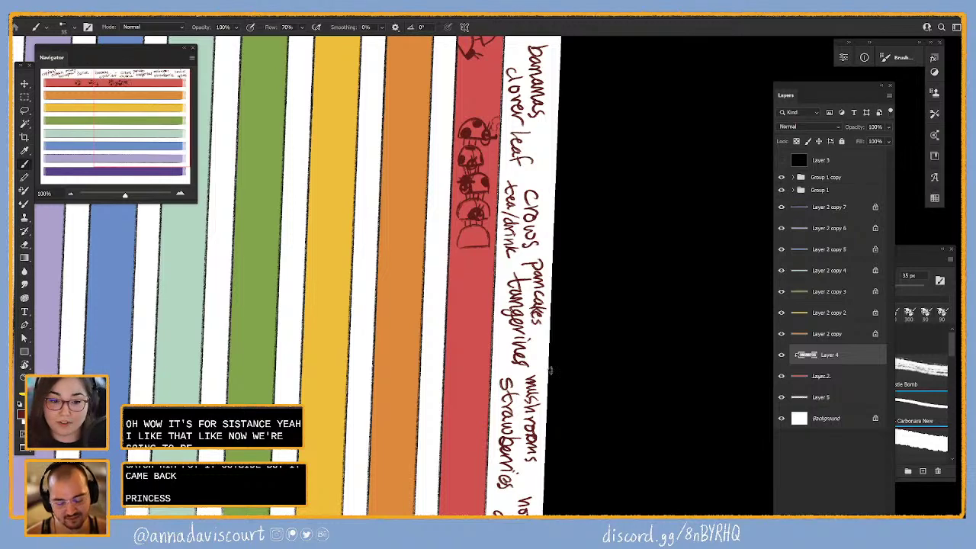
# - Straighten the canvas rotation to 90° and add the head, filled spots and legs to the fifth ladybug
pyautogui.press('r')
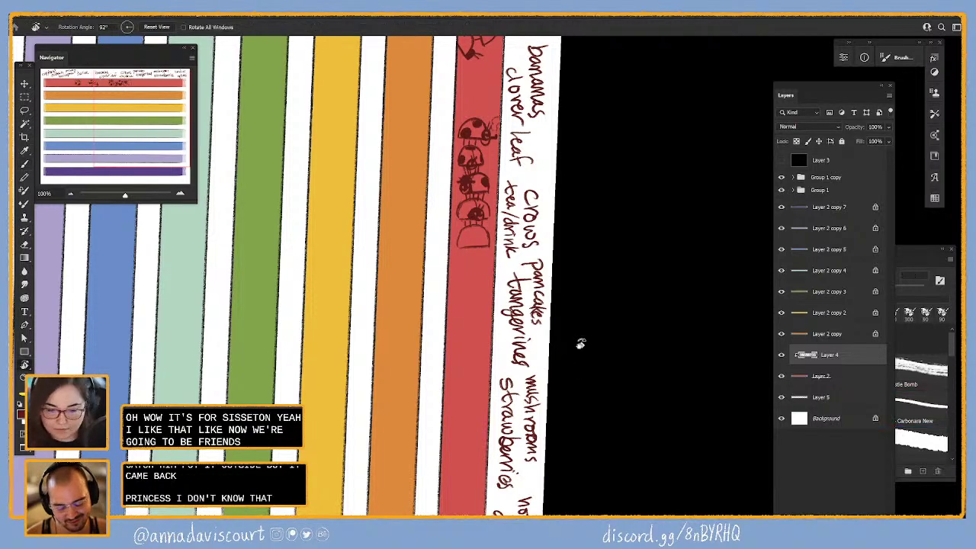
pyautogui.moveTo(579, 342); pyautogui.dragTo(612, 348)
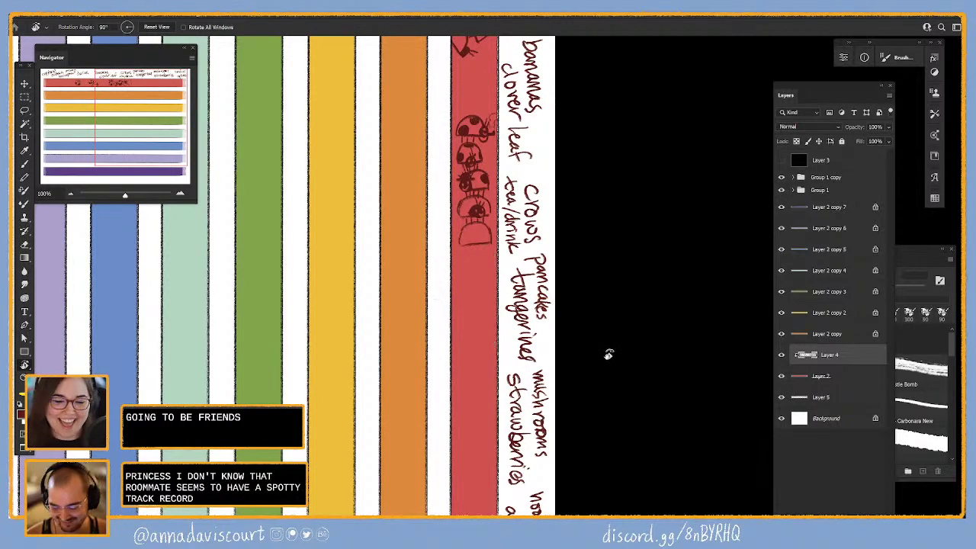
pyautogui.press('b')
pyautogui.moveTo(585, 384); pyautogui.dragTo(664, 362)
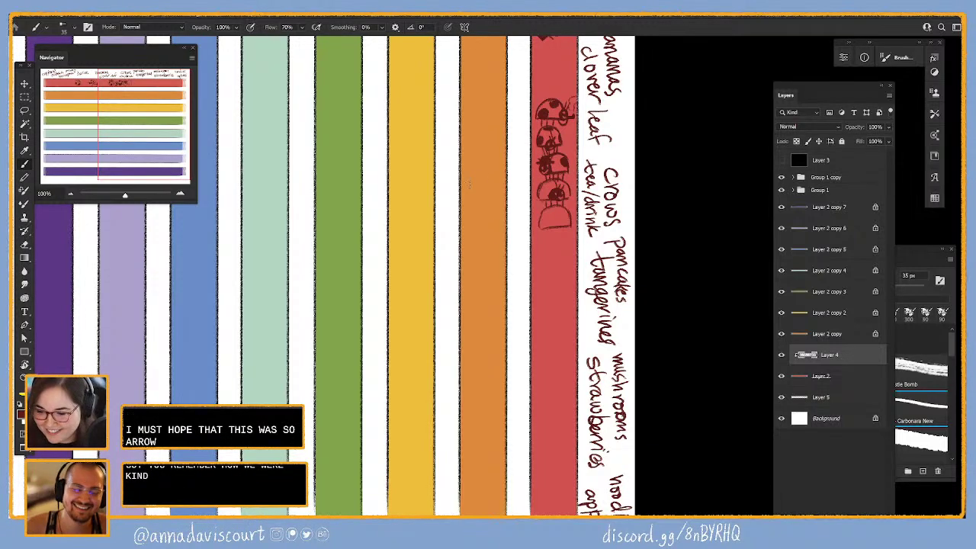
pyautogui.moveTo(544, 215); pyautogui.dragTo(543, 231)
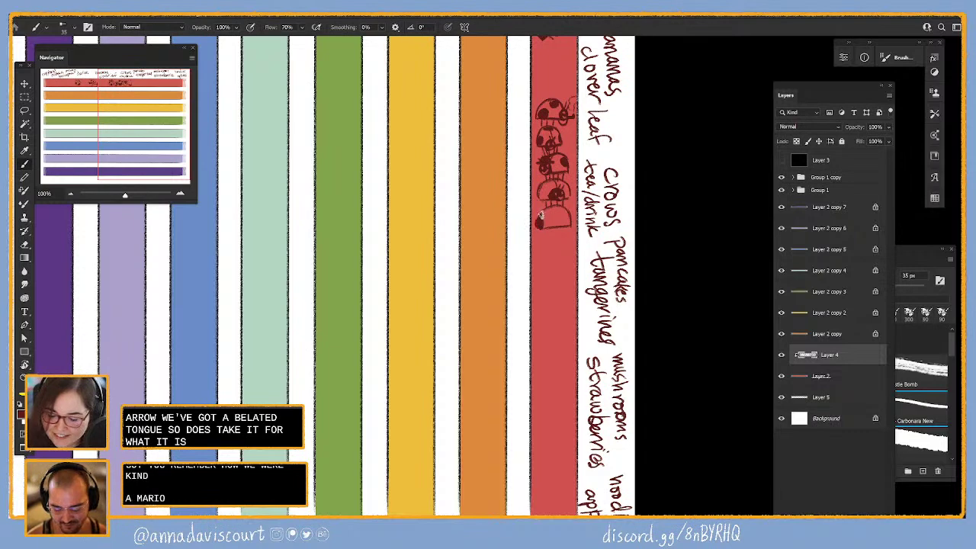
pyautogui.moveTo(537, 217)
pyautogui.mouseDown()
pyautogui.moveTo(546, 220)
pyautogui.moveTo(538, 223)
pyautogui.mouseUp()
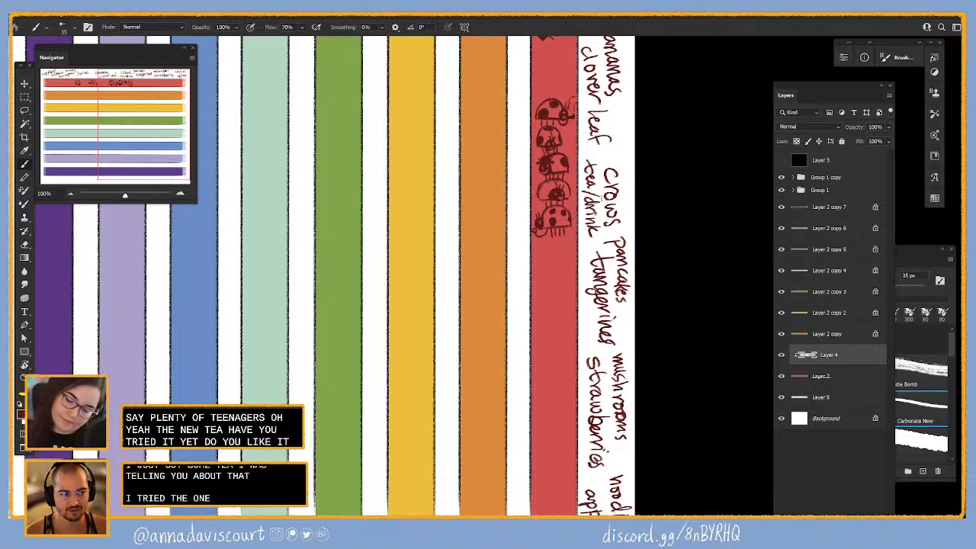
# - Sketch a sixth ladybug and a seventh body outline beneath the stack, and return the canvas rotation to 0°
pyautogui.moveTo(636, 384); pyautogui.dragTo(653, 475)
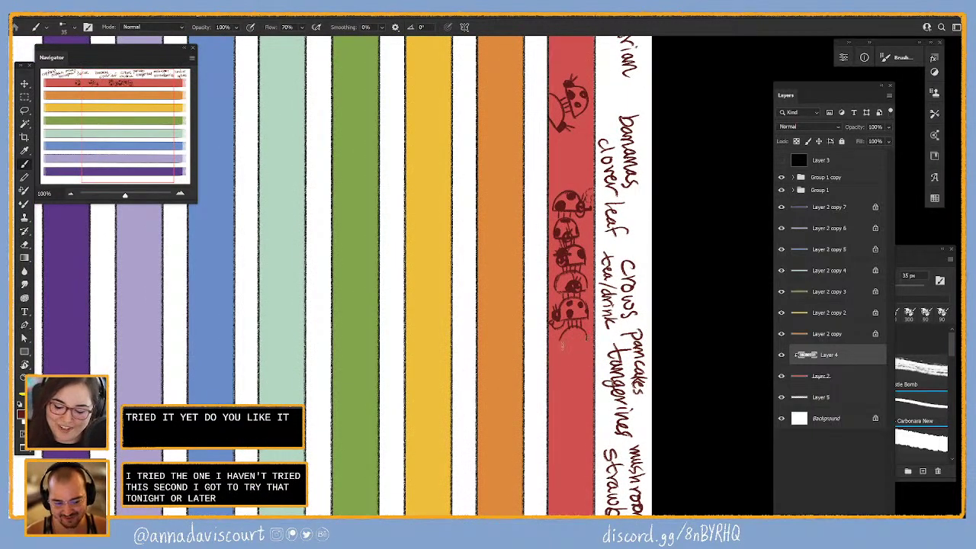
pyautogui.moveTo(561, 344); pyautogui.dragTo(582, 346)
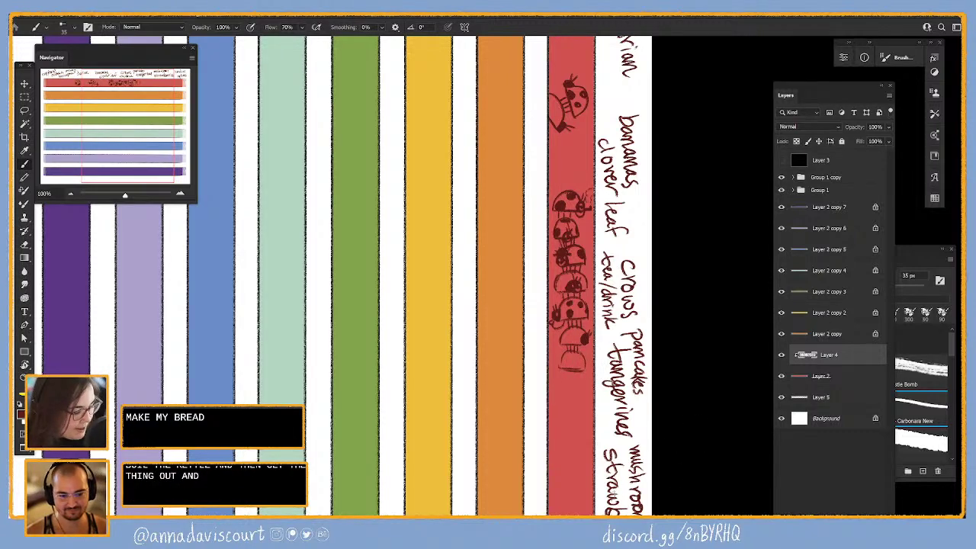
pyautogui.press('r')
pyautogui.moveTo(613, 494); pyautogui.dragTo(700, 355)
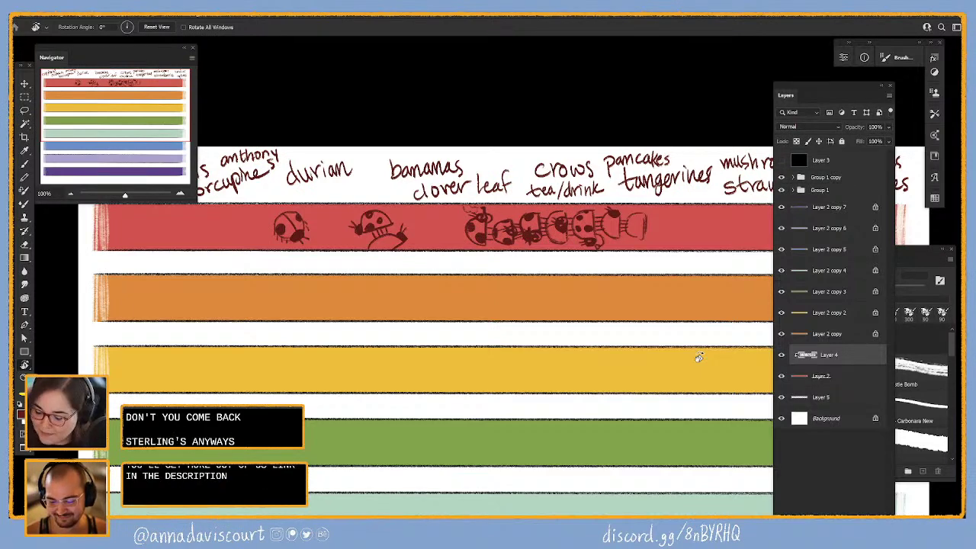
# - Create a new layer above the orange stripe's layer, Layer 2 copy, and clip it to that stripe
pyautogui.click(837, 338)
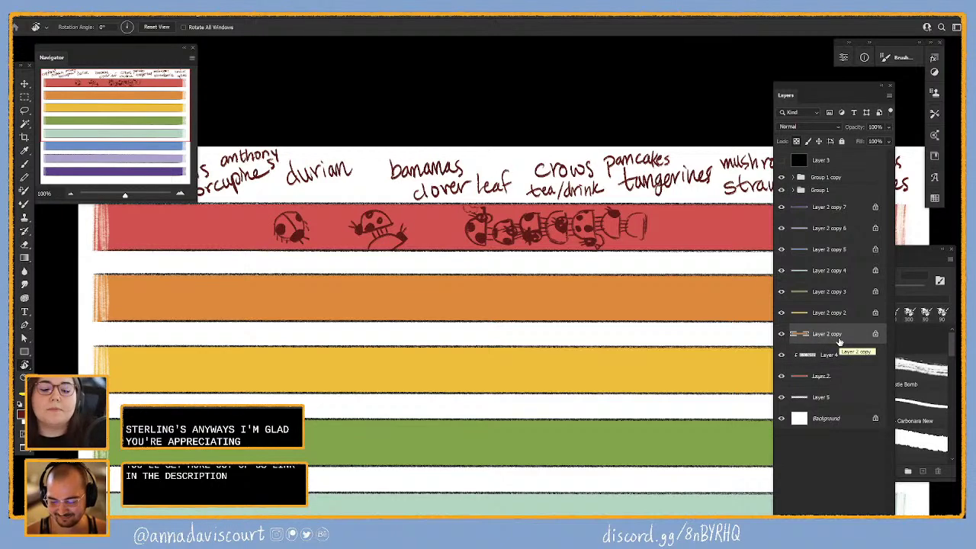
pyautogui.hotkey('ctrl', '-')
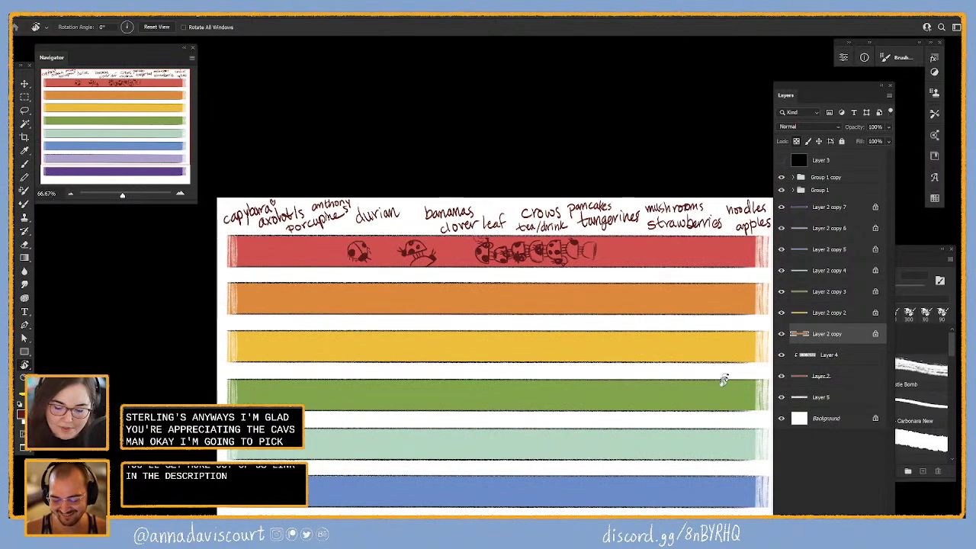
pyautogui.moveTo(695, 373); pyautogui.dragTo(654, 404)
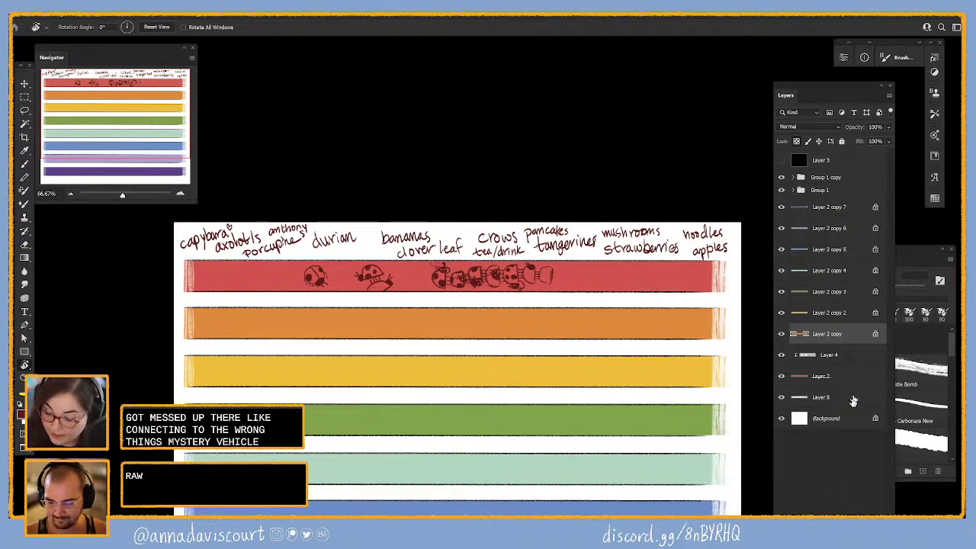
pyautogui.hotkey('ctrl', 'shift', 'alt', 'n')
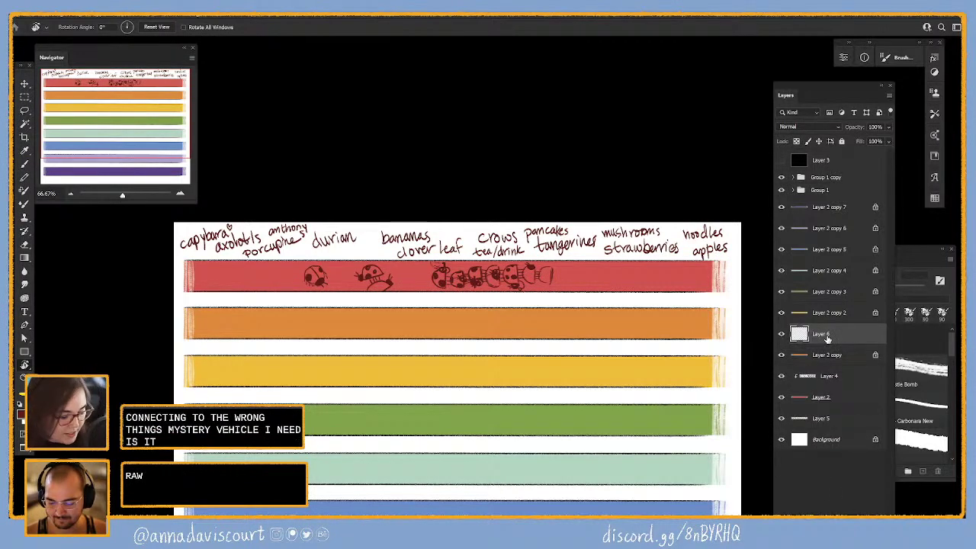
pyautogui.press('b')
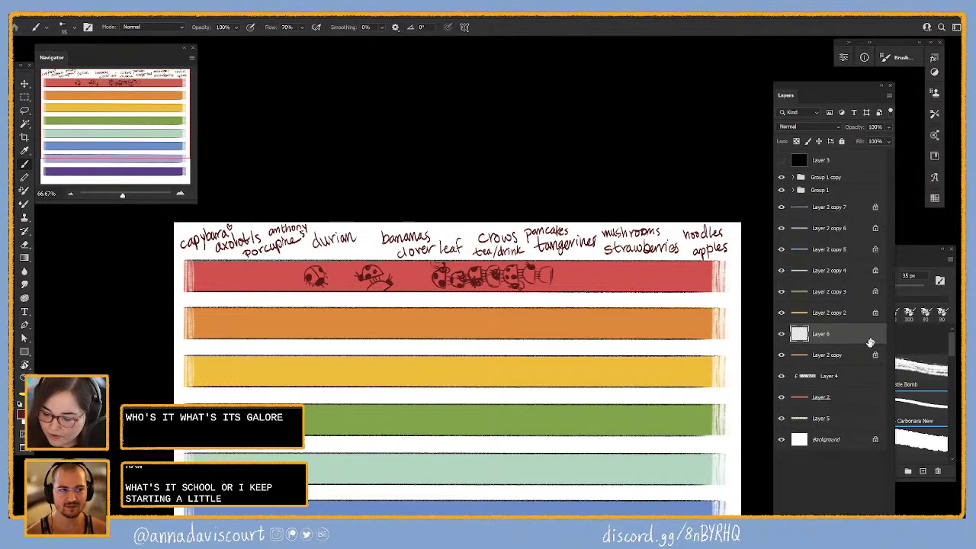
pyautogui.keyDown('alt'); pyautogui.click(862, 342); pyautogui.keyUp('alt')
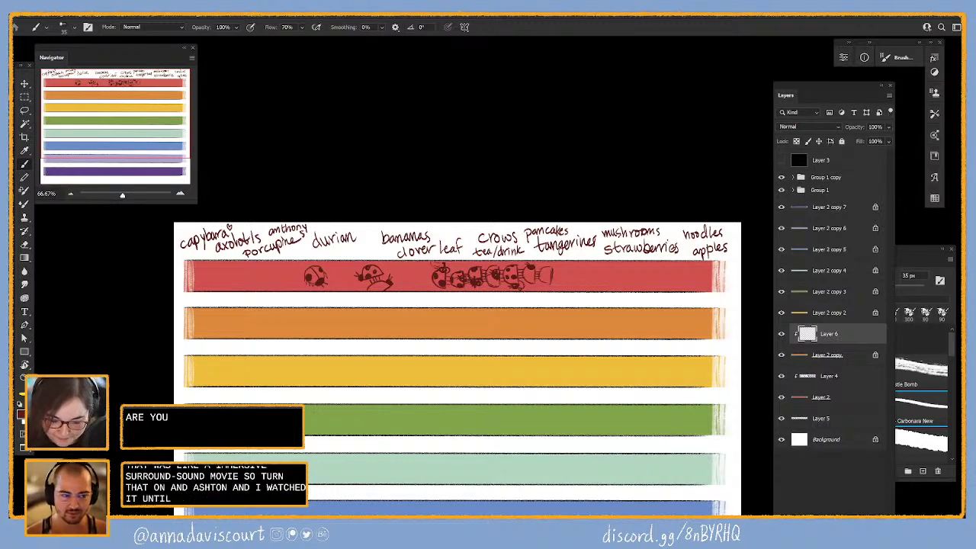
# - Set the foreground brush colour to a darker orange, d4692f, for sketching on the orange stripe
pyautogui.moveTo(578, 464); pyautogui.dragTo(559, 481)
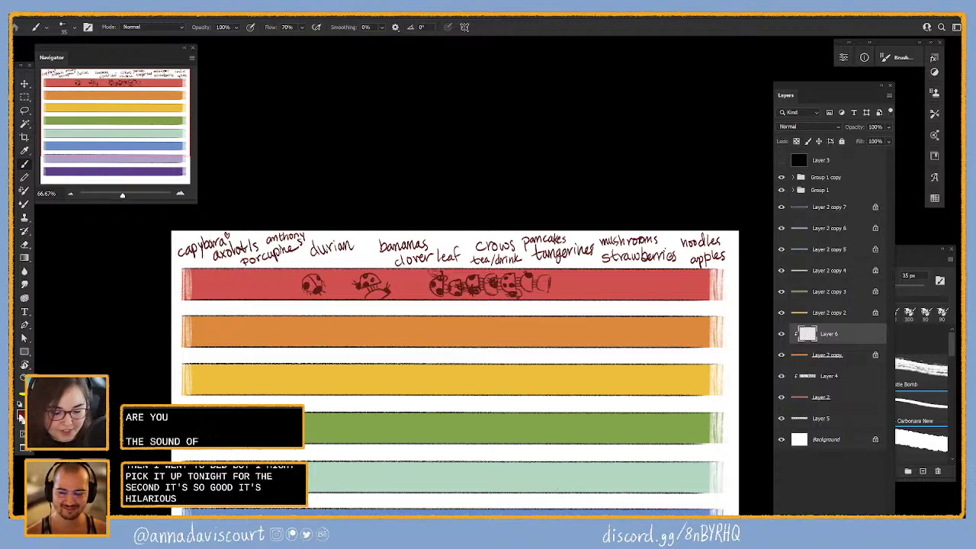
pyautogui.press('i')
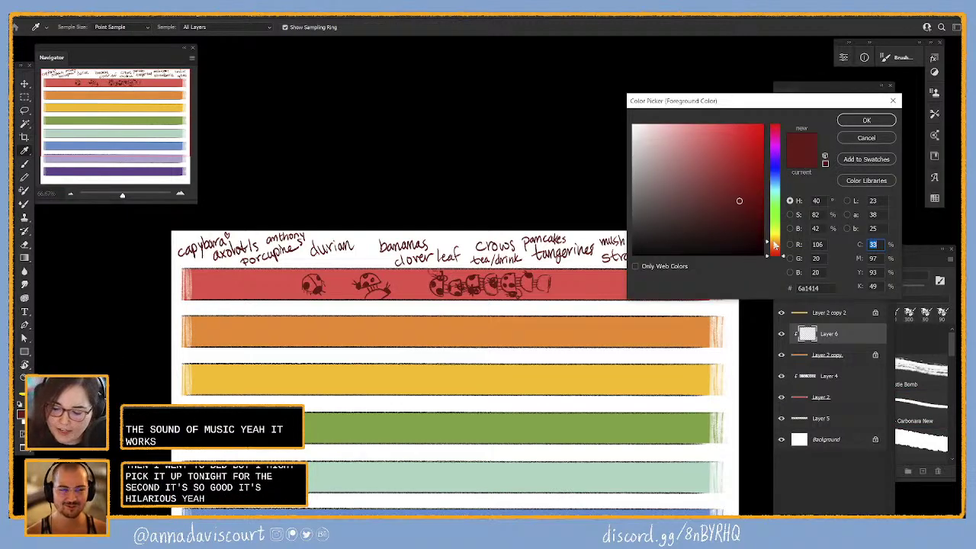
pyautogui.click(775, 248)
pyautogui.click(736, 144)
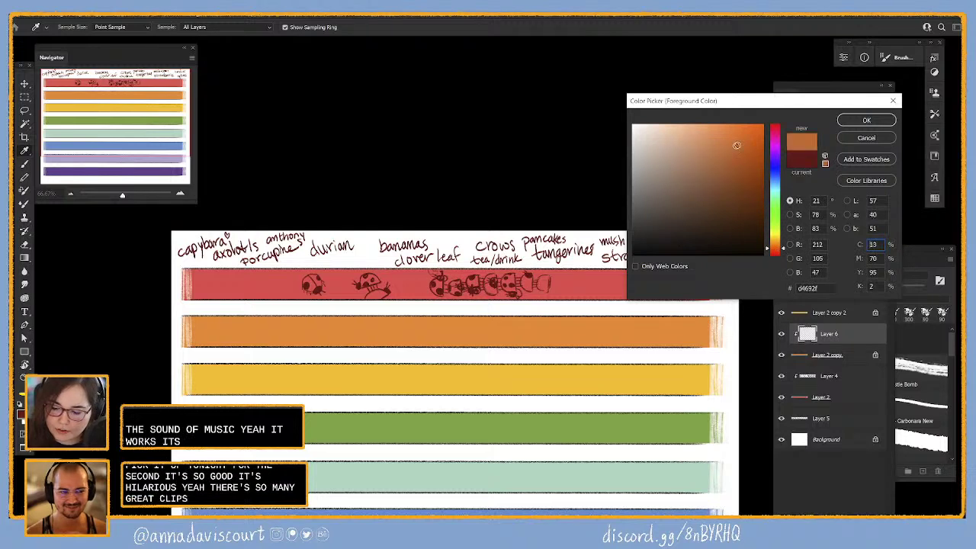
pyautogui.click(865, 123)
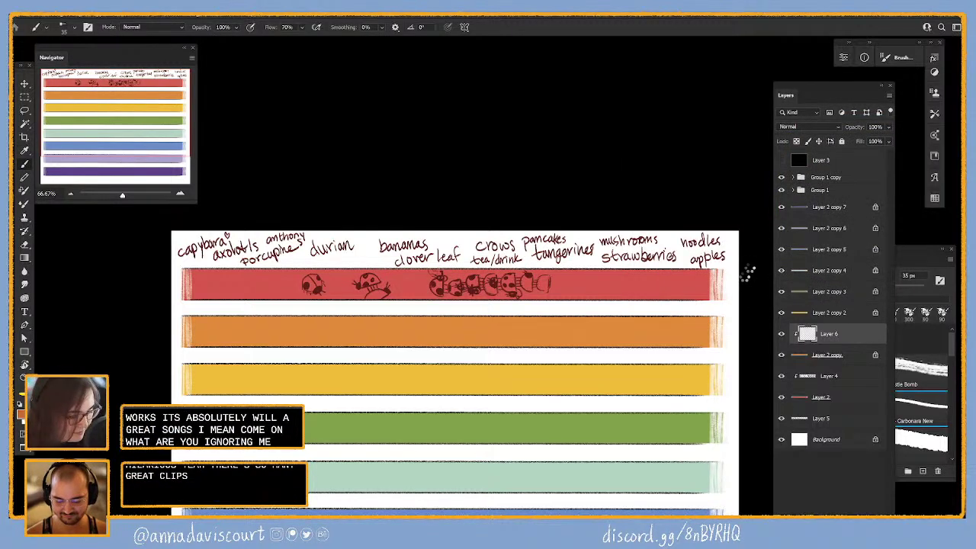
# - Rotate the canvas to 90° and block in a pancake stack with darker-orange zigzag strokes across the orange stripe
pyautogui.press('r')
pyautogui.moveTo(747, 273); pyautogui.dragTo(519, 508)
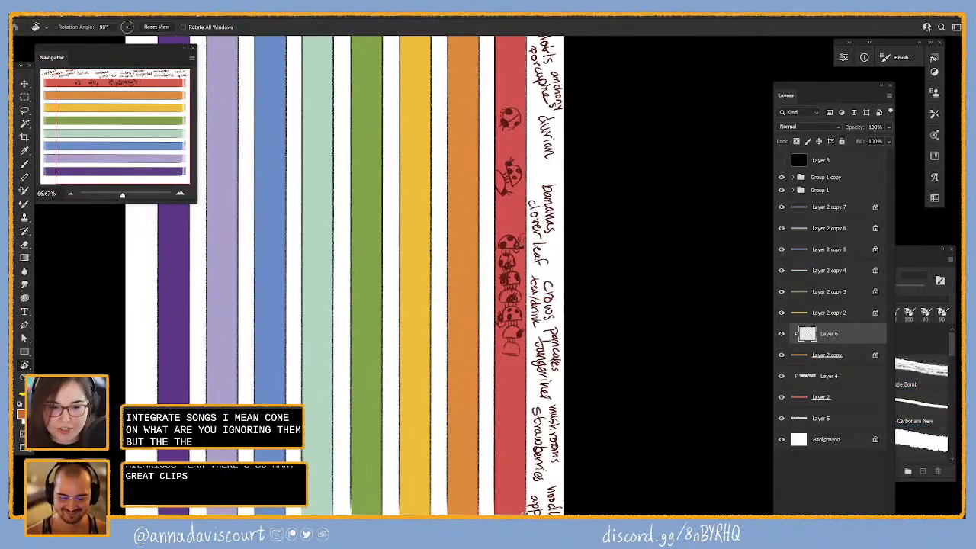
pyautogui.moveTo(532, 383); pyautogui.dragTo(654, 484)
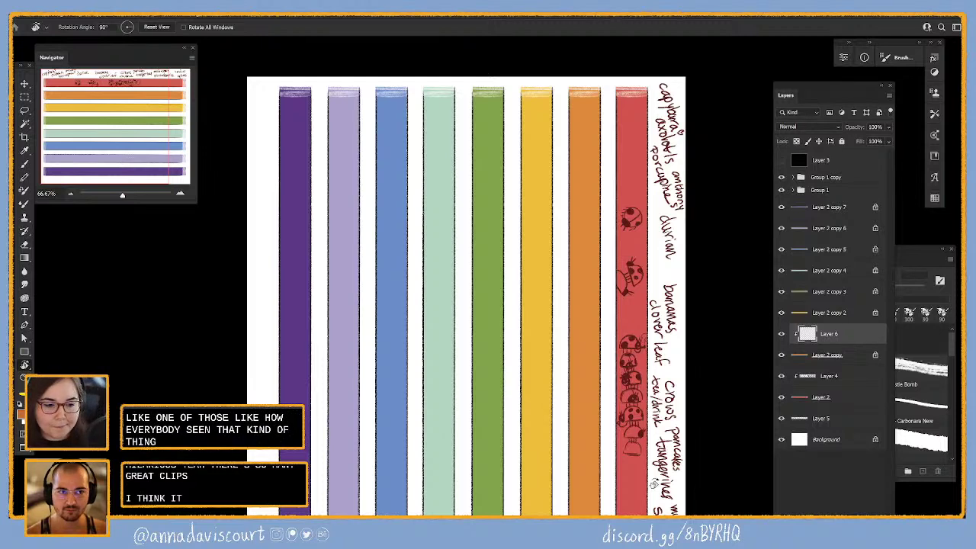
pyautogui.press('b')
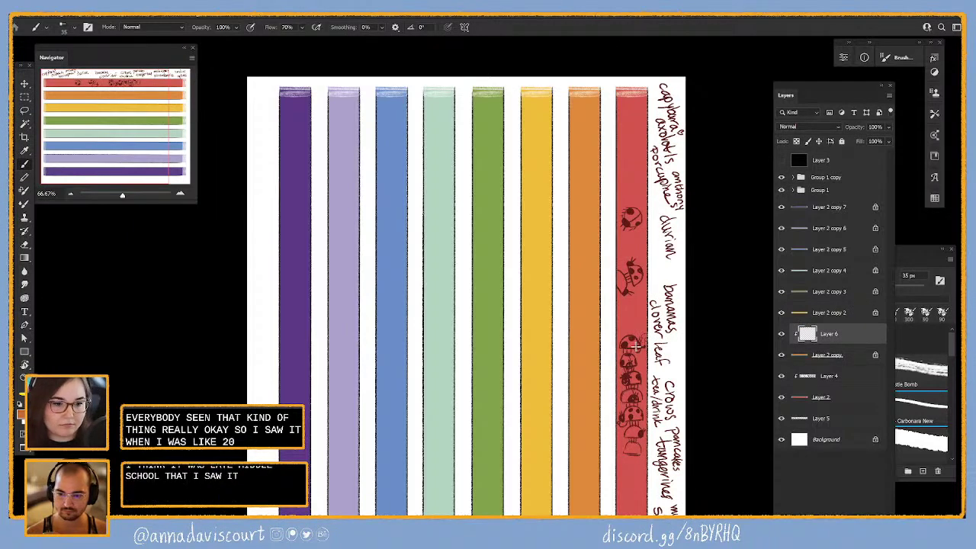
pyautogui.hotkey('ctrl', '+')
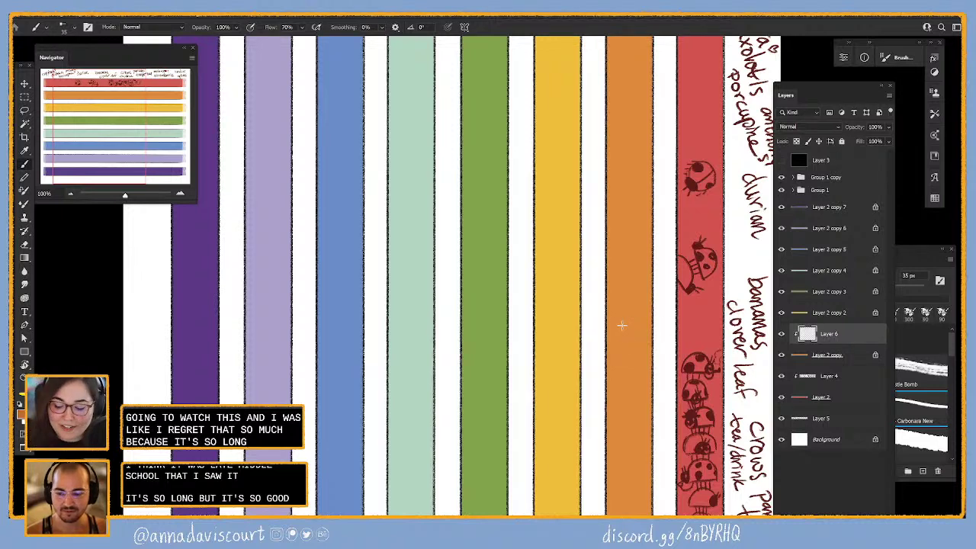
pyautogui.moveTo(644, 328)
pyautogui.mouseDown()
pyautogui.moveTo(613, 324)
pyautogui.moveTo(646, 326)
pyautogui.moveTo(615, 322)
pyautogui.moveTo(614, 331)
pyautogui.moveTo(647, 324)
pyautogui.mouseUp()
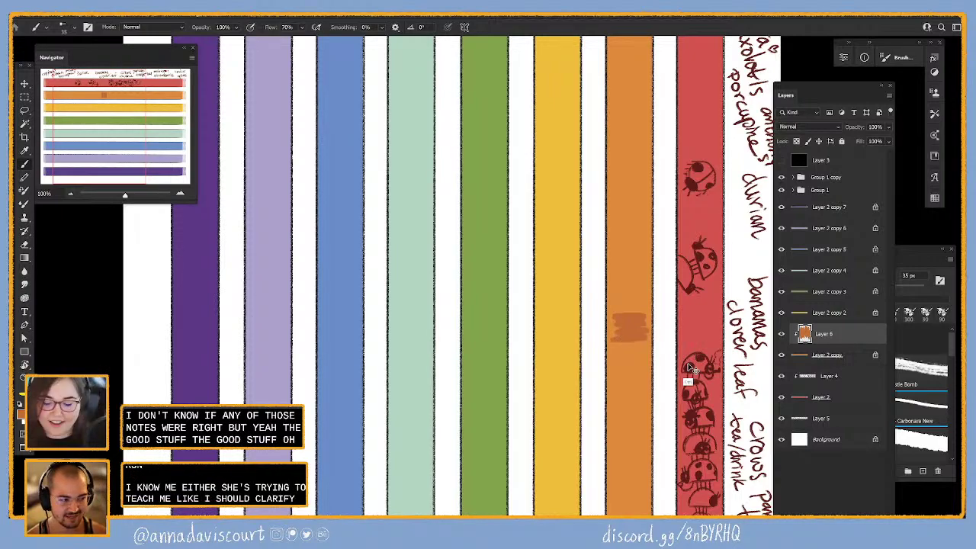
# - Extend the pancake block downward with another layer of darker-orange strokes
pyautogui.hotkey('ctrl', '-')
pyautogui.hotkey('ctrl', '+')
pyautogui.hotkey('ctrl', '+')
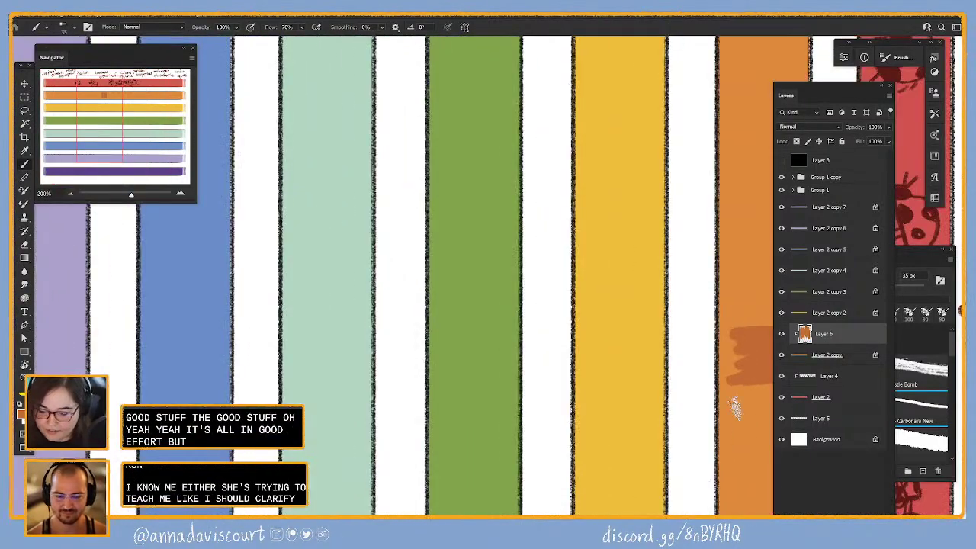
pyautogui.moveTo(686, 372)
pyautogui.mouseDown()
pyautogui.moveTo(468, 371)
pyautogui.moveTo(505, 354)
pyautogui.mouseUp()
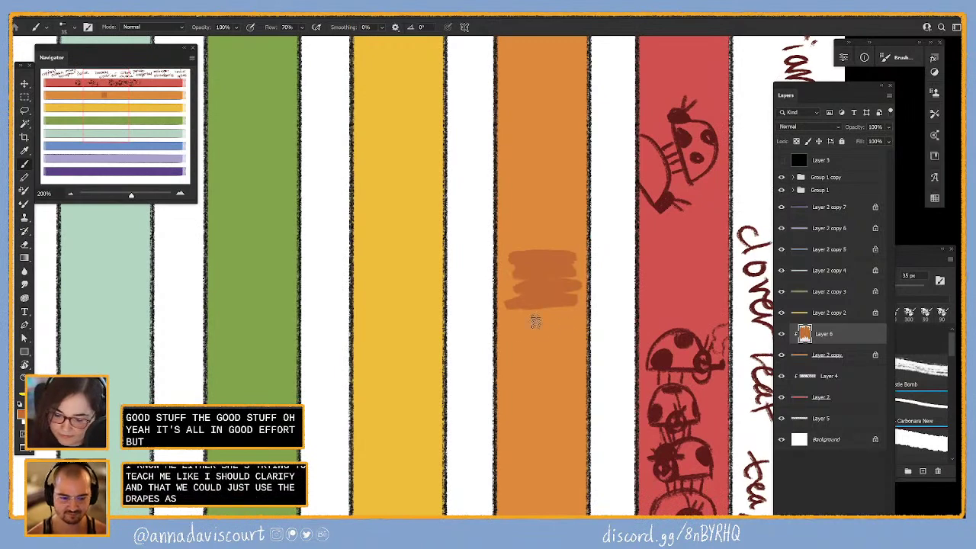
pyautogui.moveTo(534, 320)
pyautogui.mouseDown()
pyautogui.moveTo(583, 324)
pyautogui.moveTo(551, 305)
pyautogui.moveTo(564, 315)
pyautogui.moveTo(511, 315)
pyautogui.moveTo(585, 314)
pyautogui.moveTo(517, 311)
pyautogui.moveTo(573, 313)
pyautogui.mouseUp()
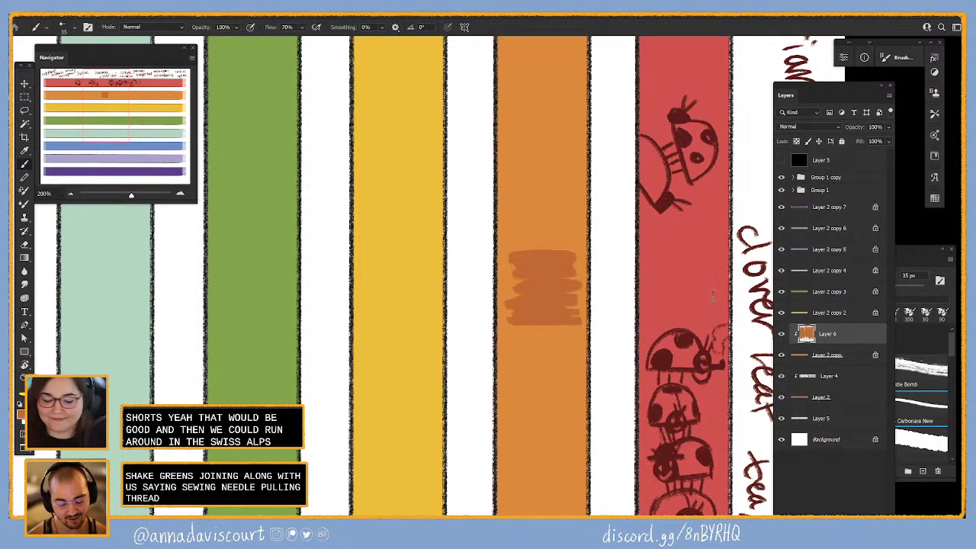
# - Brighten the orange foreground colour, and paint a yellow butter pat with syrup dripping down the pancake stack
pyautogui.click(20, 412)
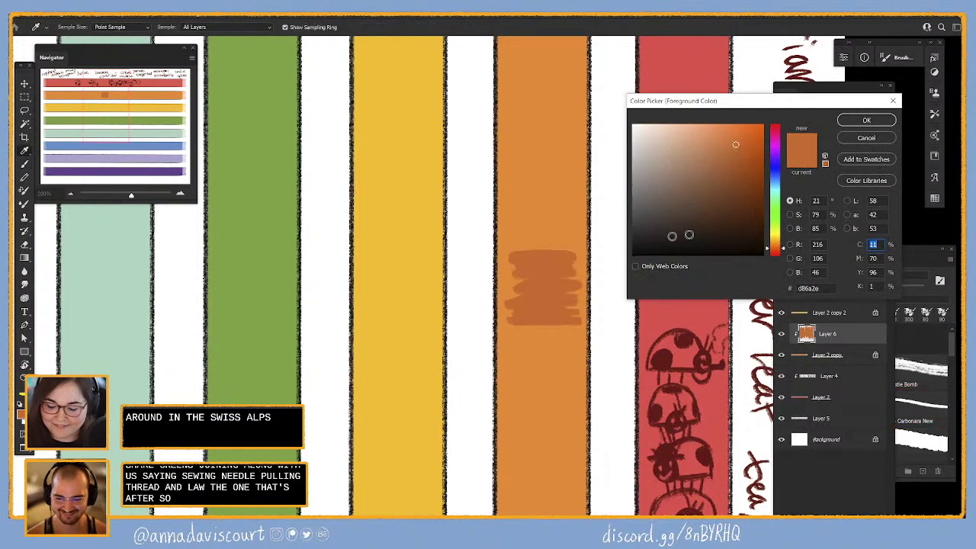
pyautogui.moveTo(736, 141)
pyautogui.mouseDown()
pyautogui.moveTo(751, 128)
pyautogui.moveTo(734, 125)
pyautogui.mouseUp()
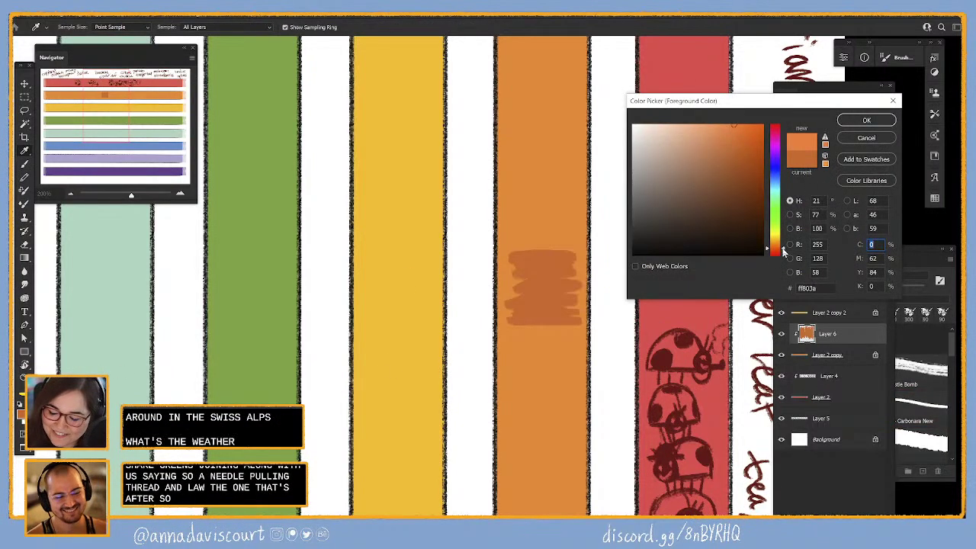
pyautogui.click(866, 120)
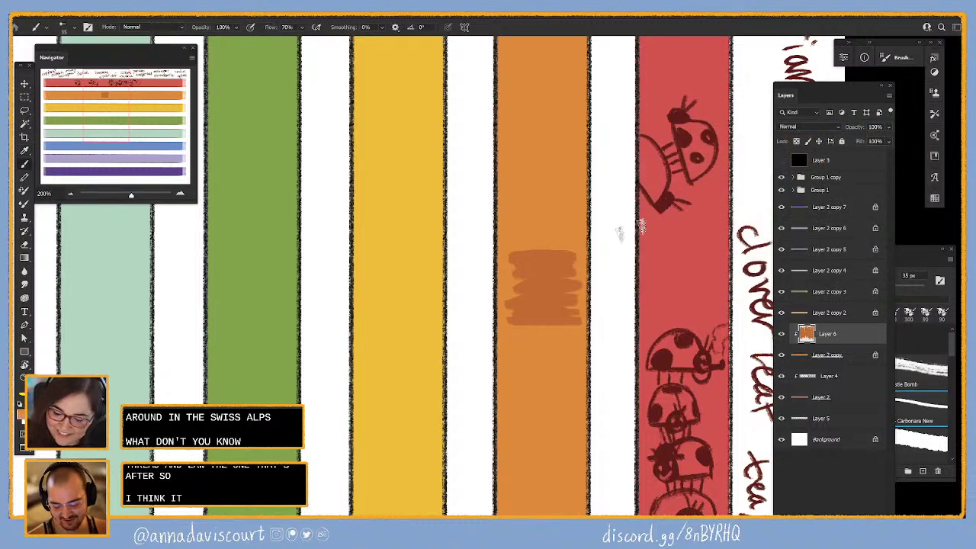
pyautogui.moveTo(561, 254); pyautogui.dragTo(555, 265)
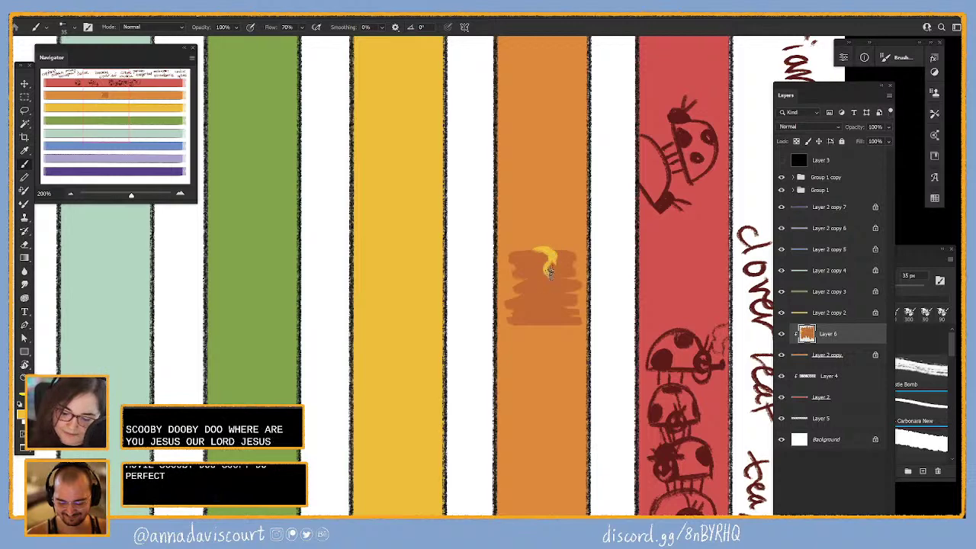
pyautogui.moveTo(551, 279)
pyautogui.mouseDown()
pyautogui.moveTo(544, 325)
pyautogui.moveTo(548, 313)
pyautogui.mouseUp()
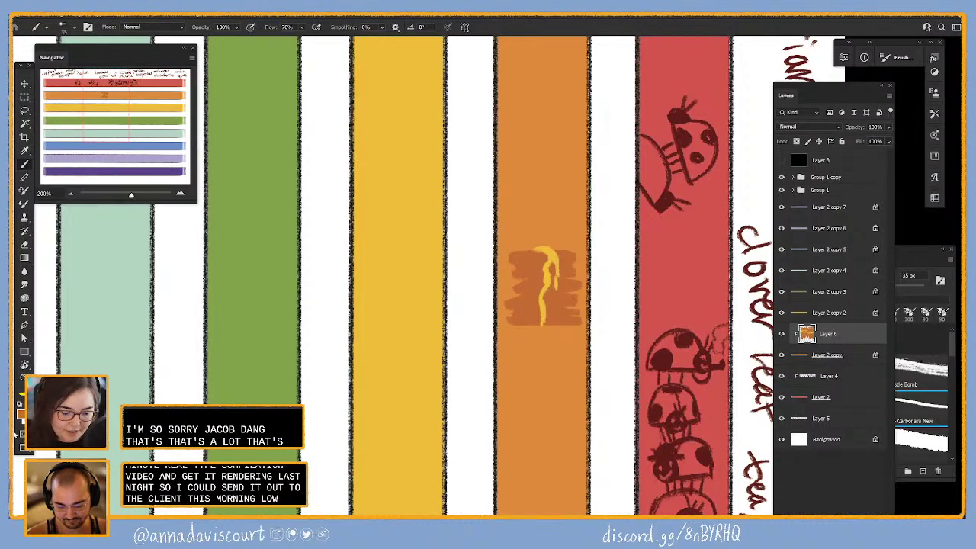
# - Pick a lighter orange, about ed7e3f, cover the syrup drip with the darker orange, and paint lighter bands separating the pancakes
pyautogui.press('i')
pyautogui.click(20, 415)
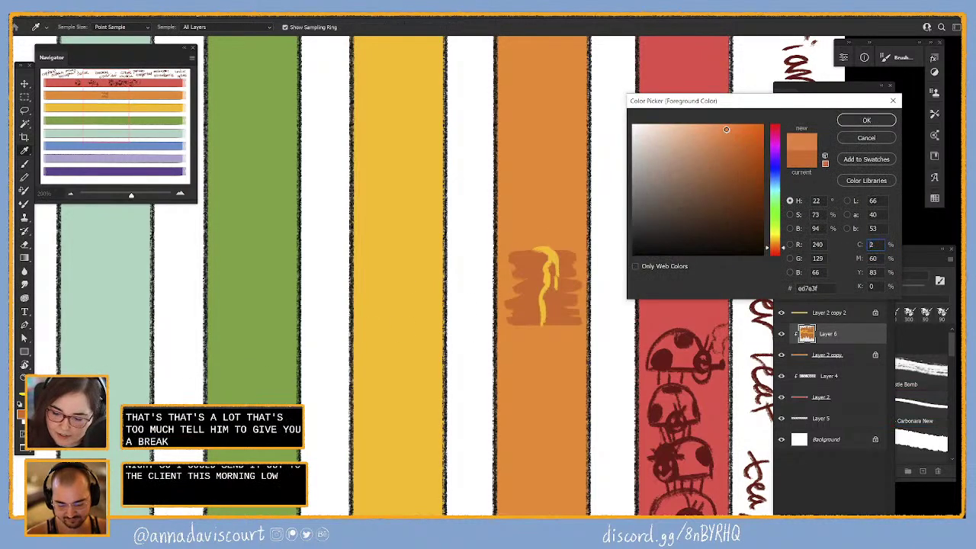
pyautogui.click(868, 120)
pyautogui.press('b')
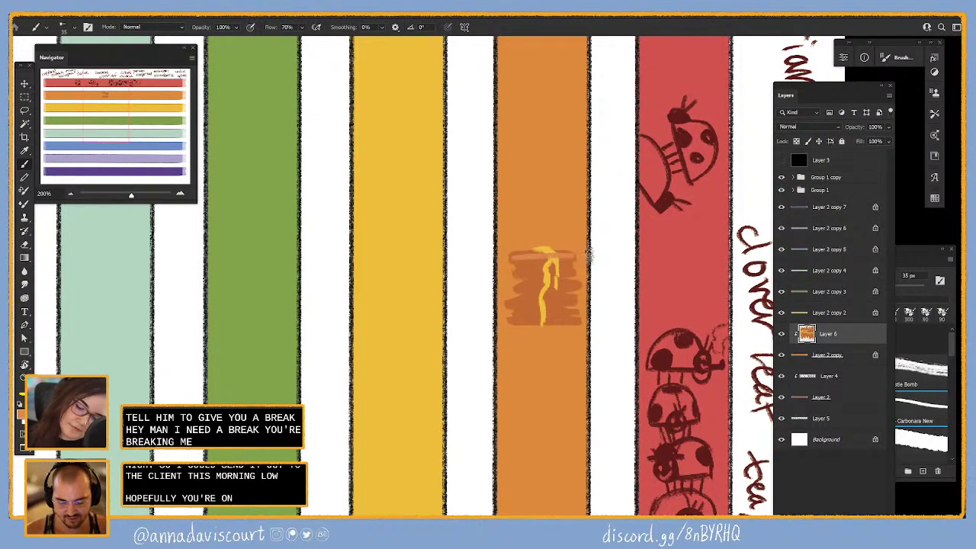
pyautogui.moveTo(536, 262)
pyautogui.mouseDown()
pyautogui.moveTo(573, 262)
pyautogui.moveTo(558, 266)
pyautogui.moveTo(568, 274)
pyautogui.moveTo(547, 289)
pyautogui.moveTo(566, 289)
pyautogui.moveTo(564, 322)
pyautogui.mouseUp()
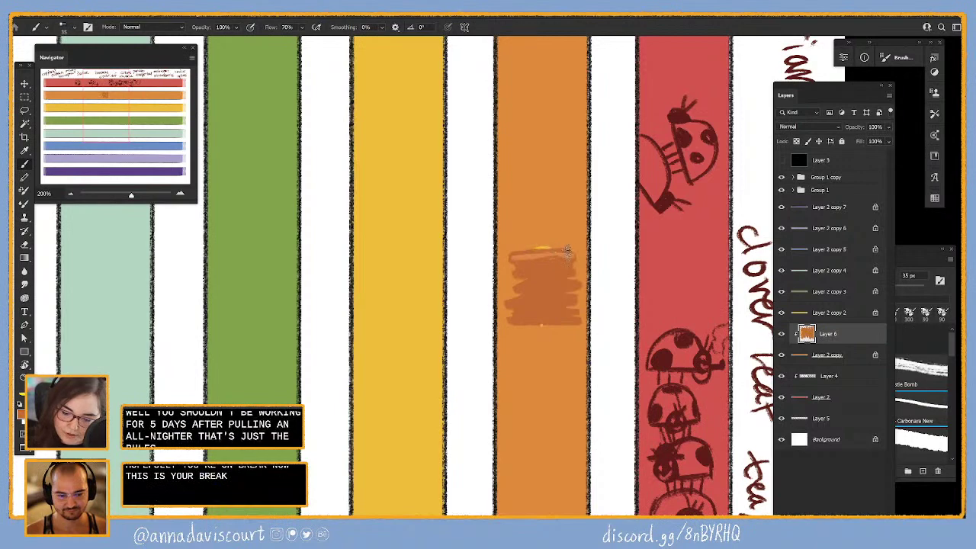
pyautogui.moveTo(522, 255); pyautogui.dragTo(561, 253)
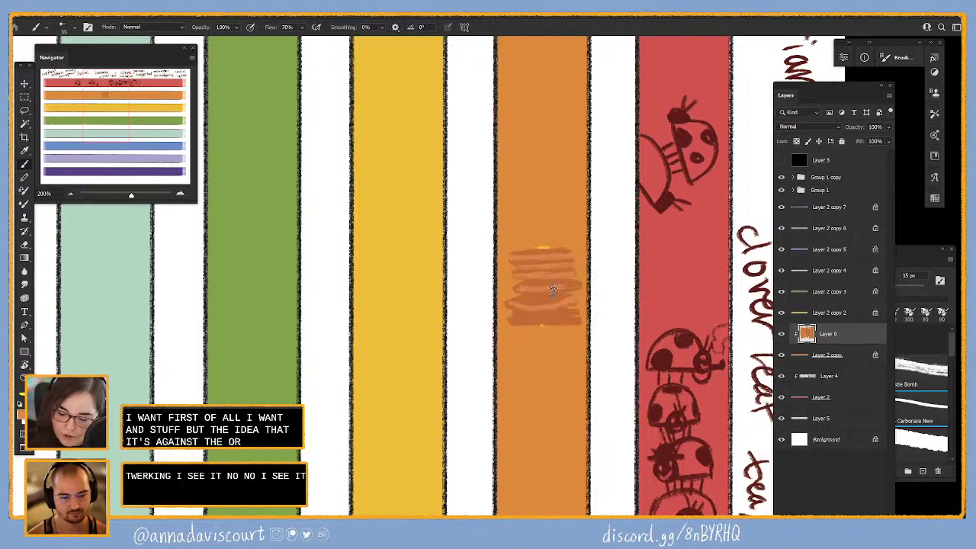
# - Unclip Layer 6 from the orange stripe, place it above Layer 2 copy 7, and move the pancakes onto the mint stripe
pyautogui.moveTo(837, 347); pyautogui.dragTo(838, 344)
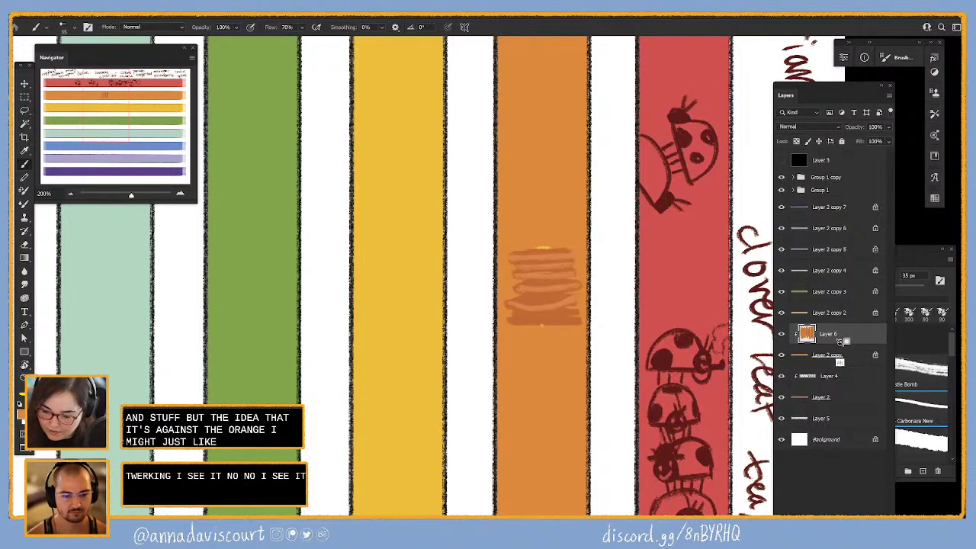
pyautogui.press('v')
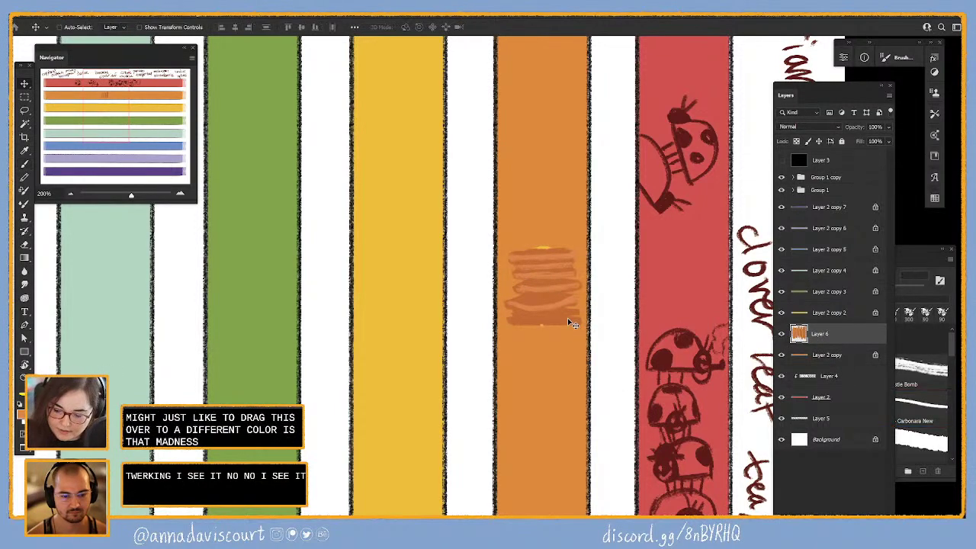
pyautogui.moveTo(568, 318)
pyautogui.mouseDown()
pyautogui.moveTo(360, 328)
pyautogui.moveTo(401, 323)
pyautogui.mouseUp()
pyautogui.moveTo(820, 334); pyautogui.dragTo(820, 200)
pyautogui.moveTo(393, 298); pyautogui.dragTo(511, 285)
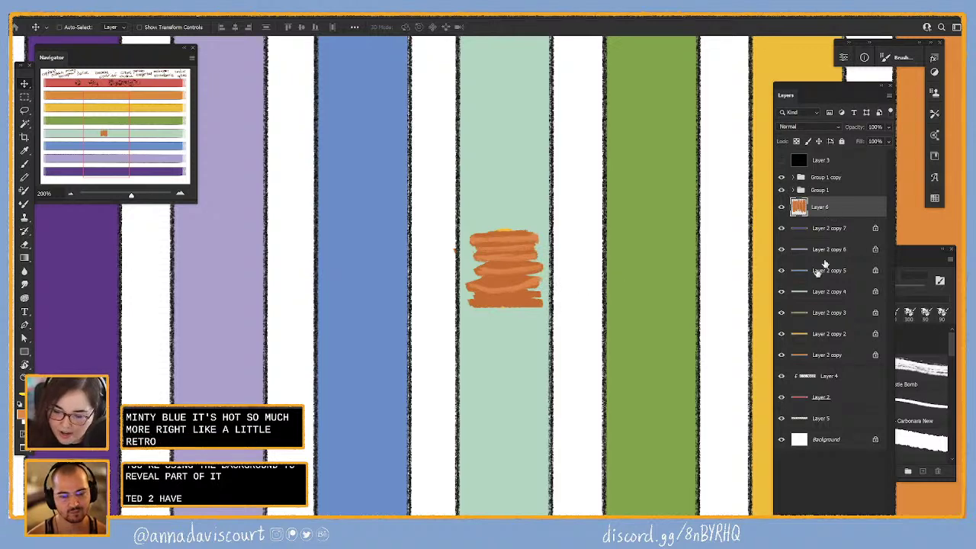
# - Refine the pancake stack with sampled light and dark oranges, adding wavy bands, uneven edges and a rounded bottom pancake
pyautogui.press('b')
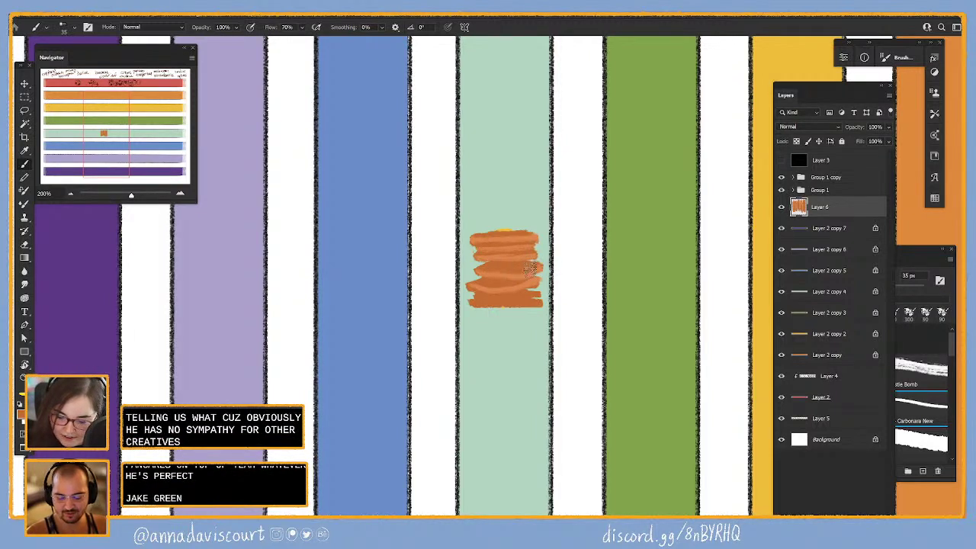
pyautogui.keyDown('alt'); pyautogui.click(516, 265); pyautogui.keyUp('alt')
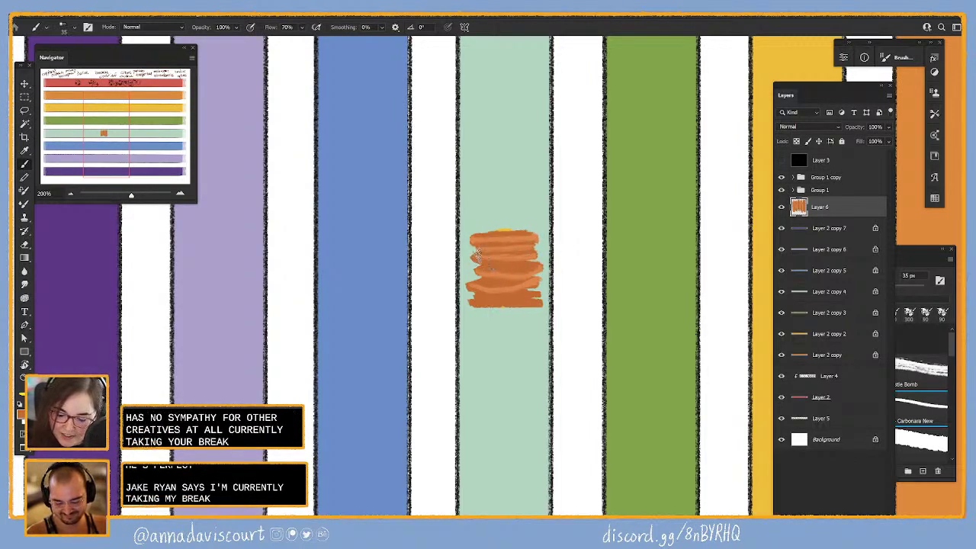
pyautogui.keyDown('alt'); pyautogui.click(517, 257); pyautogui.keyUp('alt')
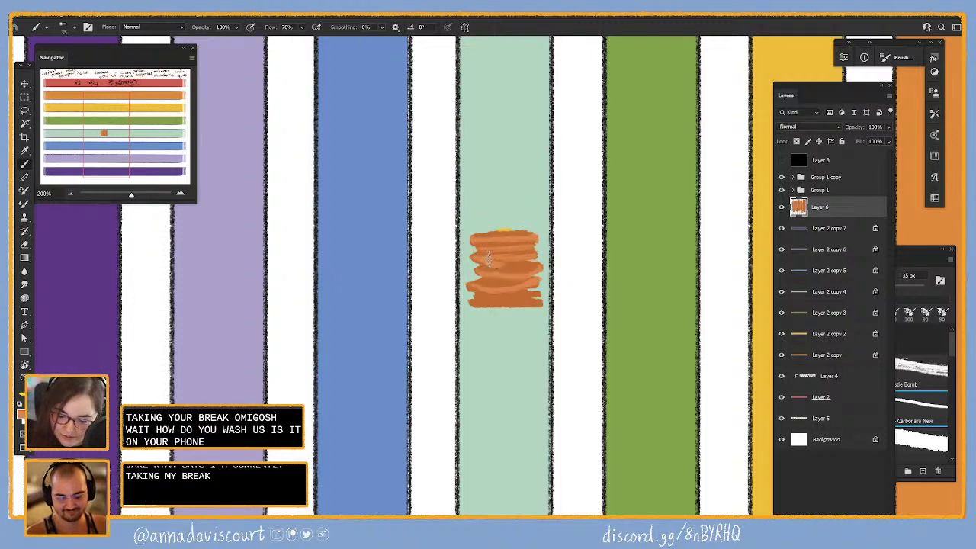
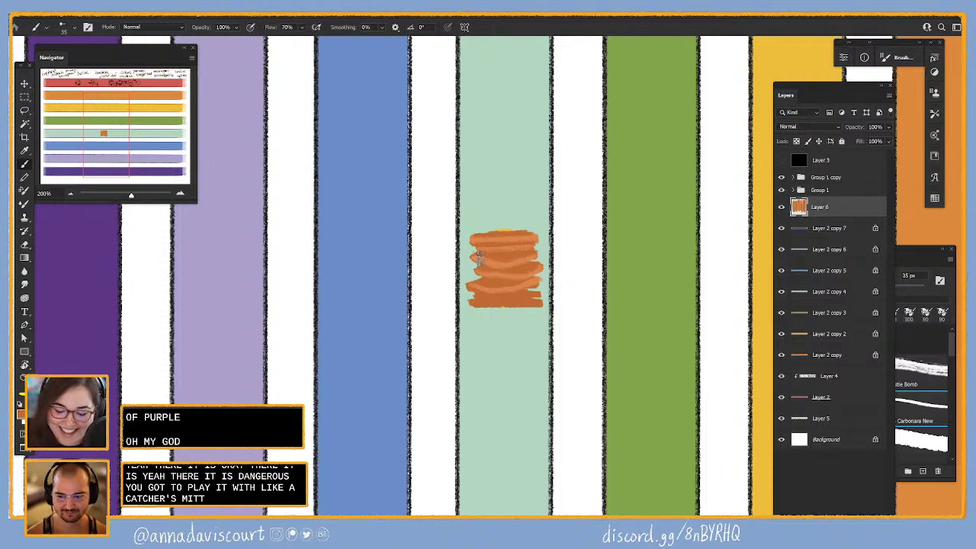
pyautogui.keyDown('alt'); pyautogui.click(498, 259); pyautogui.keyUp('alt')
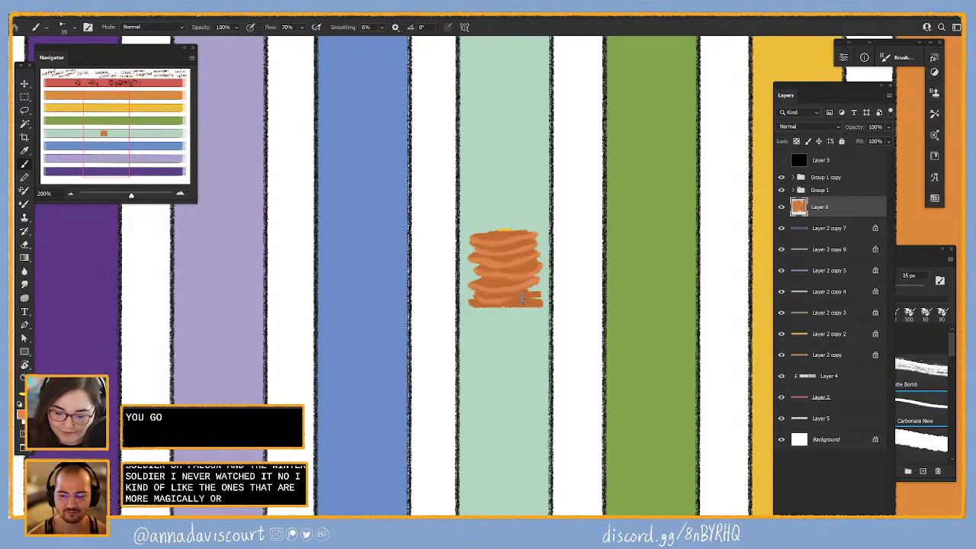
pyautogui.moveTo(503, 300); pyautogui.dragTo(544, 298)
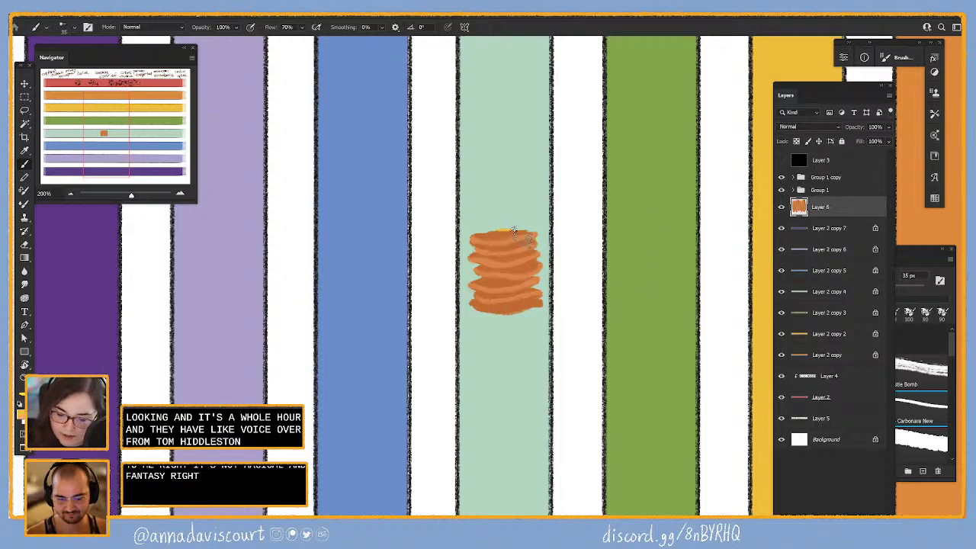
# - Paint a yellow butter pat on top of the stack and two smaller ones between the lower pancakes
pyautogui.moveTo(496, 230); pyautogui.dragTo(509, 229)
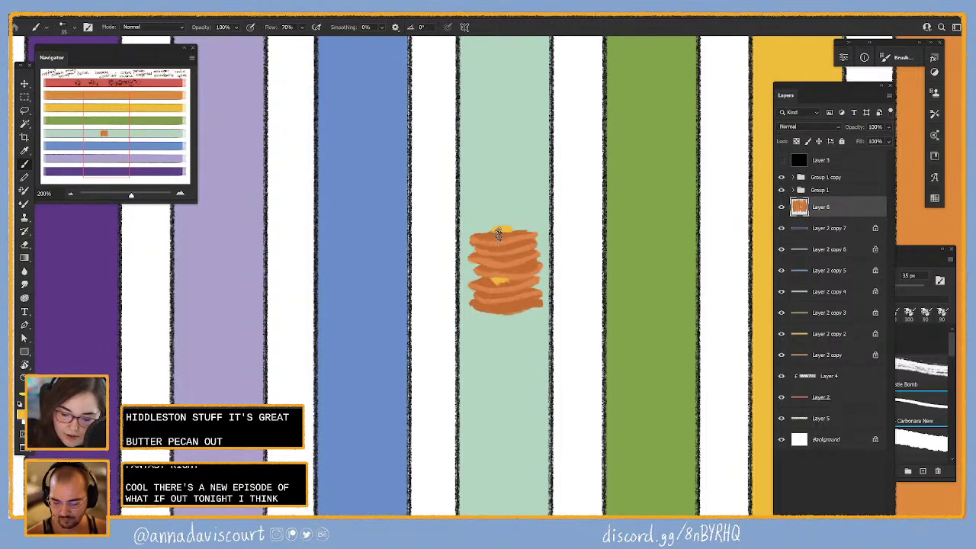
pyautogui.moveTo(499, 231); pyautogui.dragTo(510, 229)
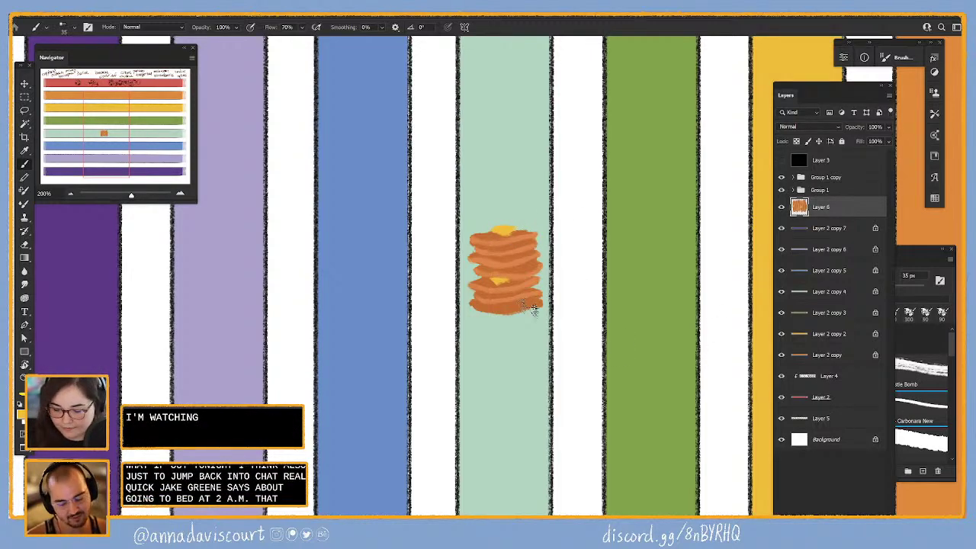
pyautogui.moveTo(509, 304); pyautogui.dragTo(525, 300)
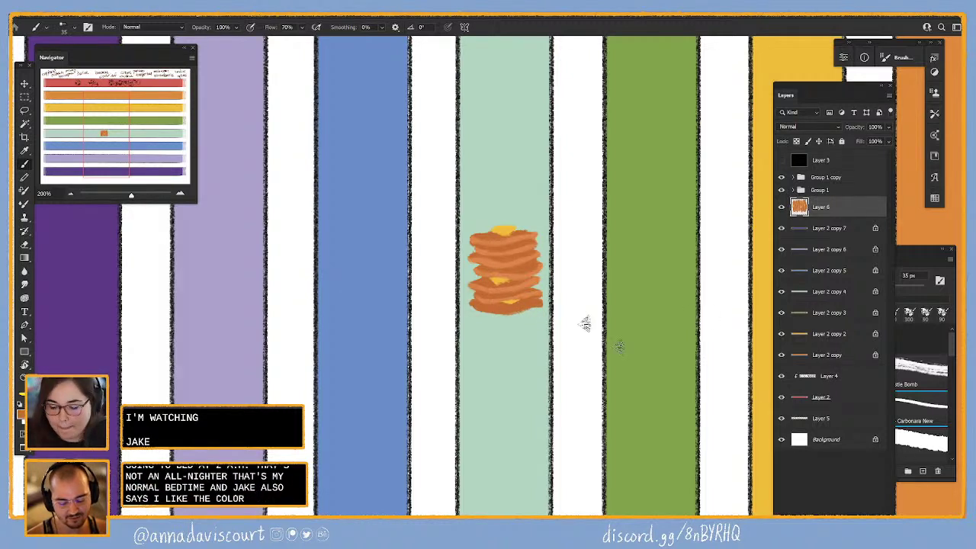
# - Extend the pancake stack downward with another two-tone pancake, sampling light and dark oranges and shaping the bottom edges
pyautogui.keyDown('alt'); pyautogui.click(532, 279); pyautogui.keyUp('alt')
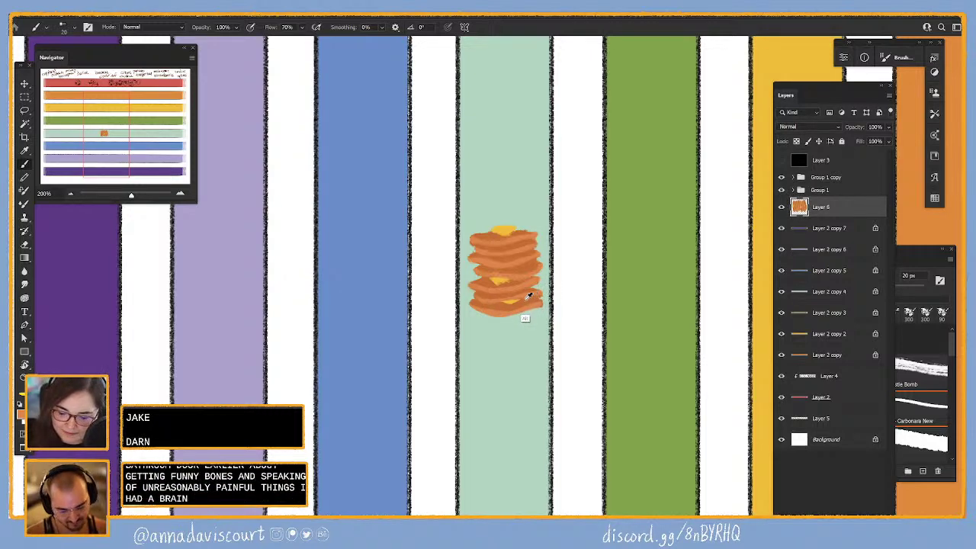
pyautogui.moveTo(543, 293); pyautogui.dragTo(540, 305)
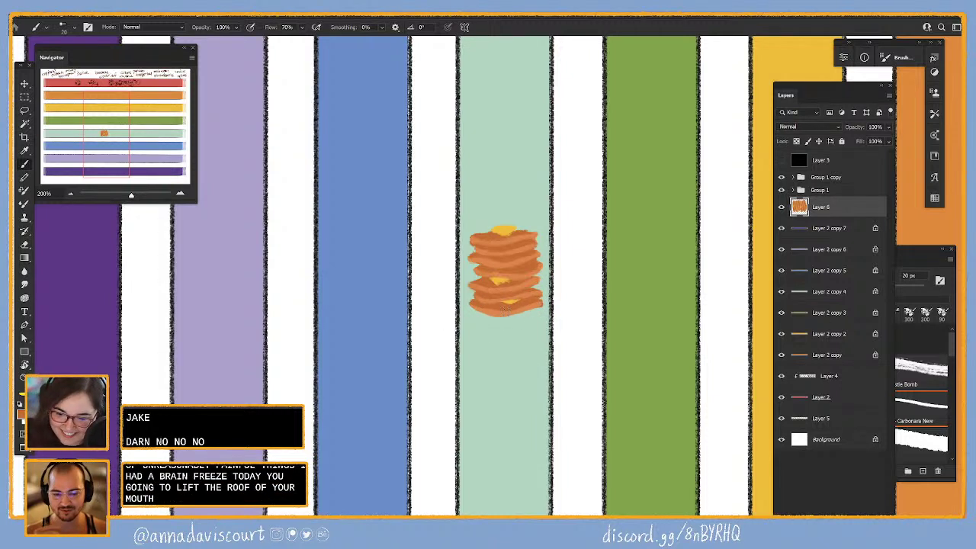
pyautogui.moveTo(479, 308)
pyautogui.mouseDown()
pyautogui.moveTo(539, 316)
pyautogui.moveTo(510, 322)
pyautogui.moveTo(534, 313)
pyautogui.moveTo(510, 319)
pyautogui.mouseUp()
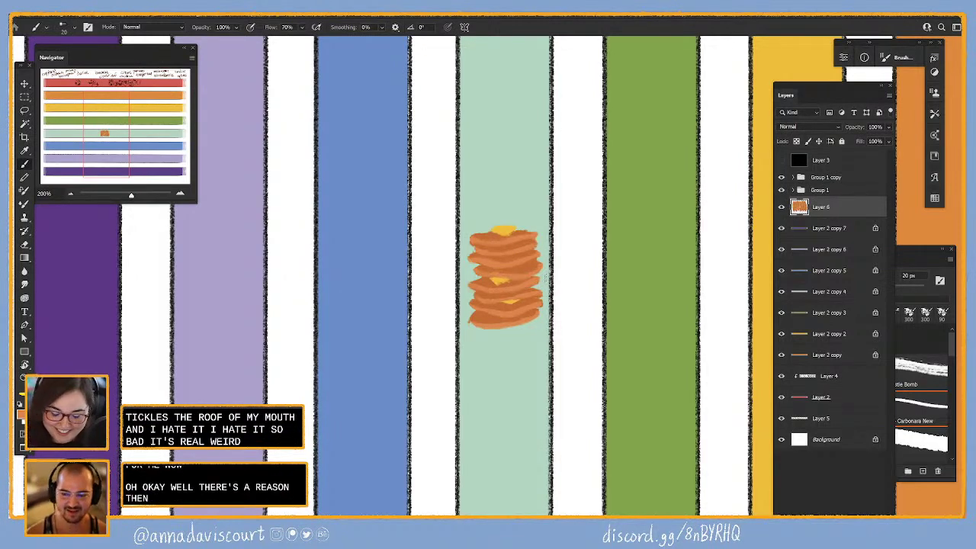
pyautogui.keyDown('alt'); pyautogui.click(482, 323); pyautogui.keyUp('alt')
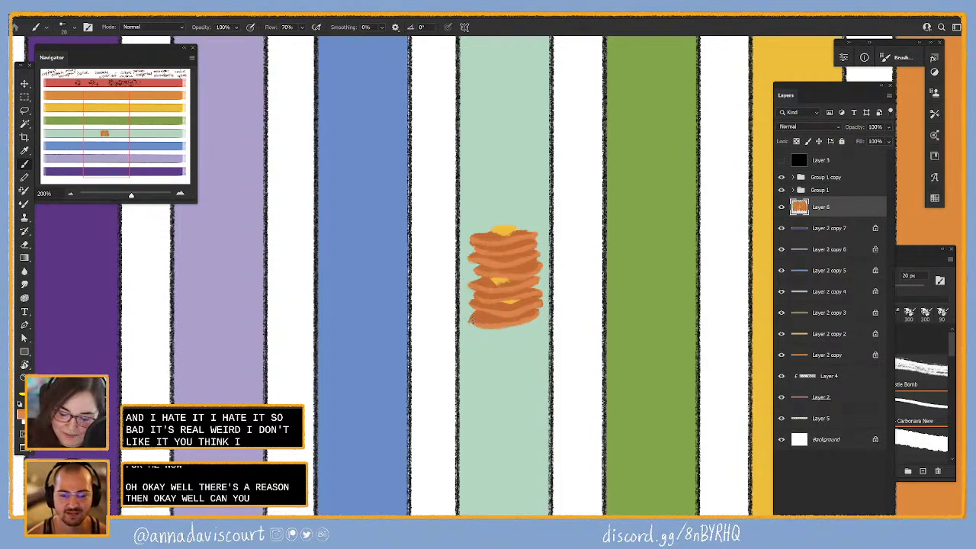
pyautogui.keyDown('alt'); pyautogui.click(488, 318); pyautogui.keyUp('alt')
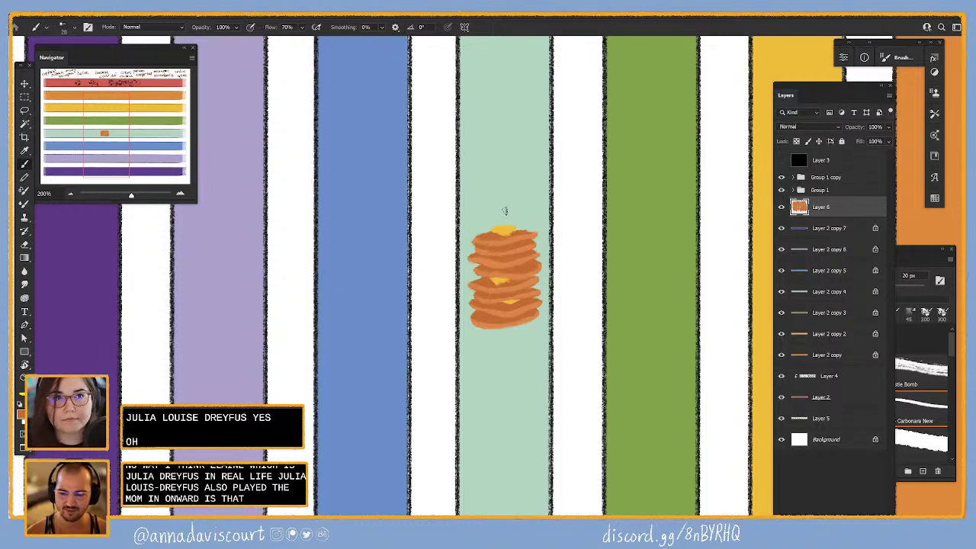
# - Paint two wavy, separated pancakes floating above the stack, using sampled dark and light oranges for their surfaces and edges
pyautogui.moveTo(470, 209)
pyautogui.mouseDown()
pyautogui.moveTo(541, 212)
pyautogui.moveTo(477, 208)
pyautogui.moveTo(536, 211)
pyautogui.moveTo(488, 210)
pyautogui.mouseUp()
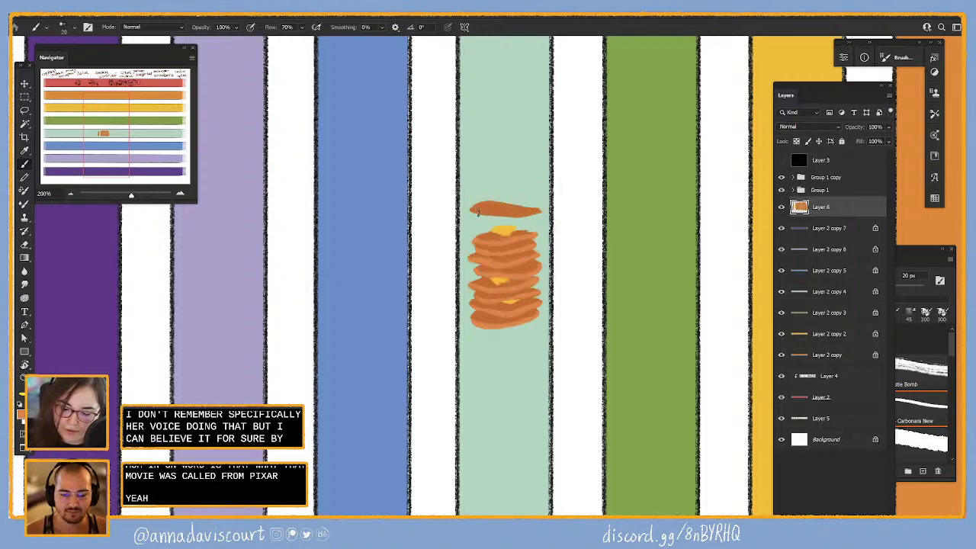
pyautogui.moveTo(531, 208)
pyautogui.mouseDown()
pyautogui.moveTo(540, 211)
pyautogui.moveTo(511, 207)
pyautogui.moveTo(536, 213)
pyautogui.mouseUp()
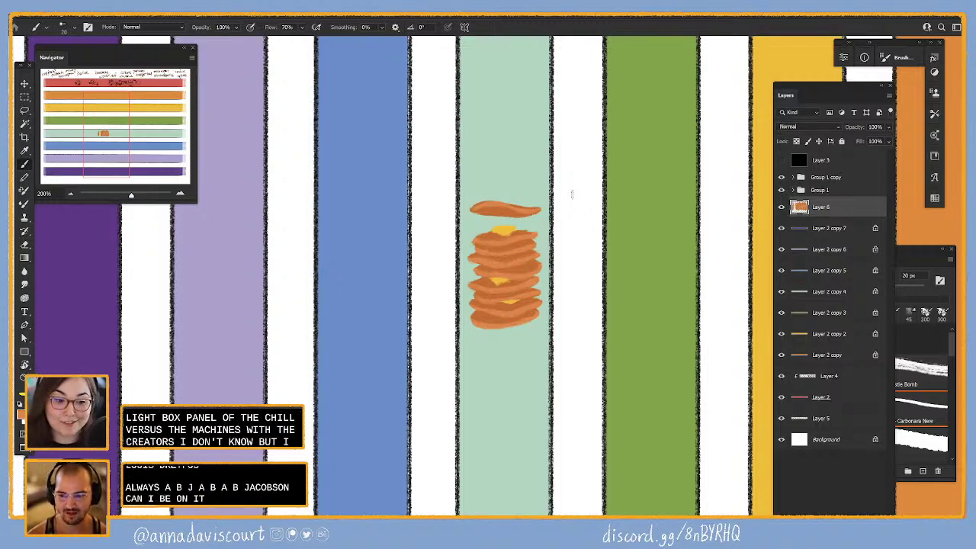
pyautogui.keyDown('alt'); pyautogui.click(490, 207); pyautogui.keyUp('alt')
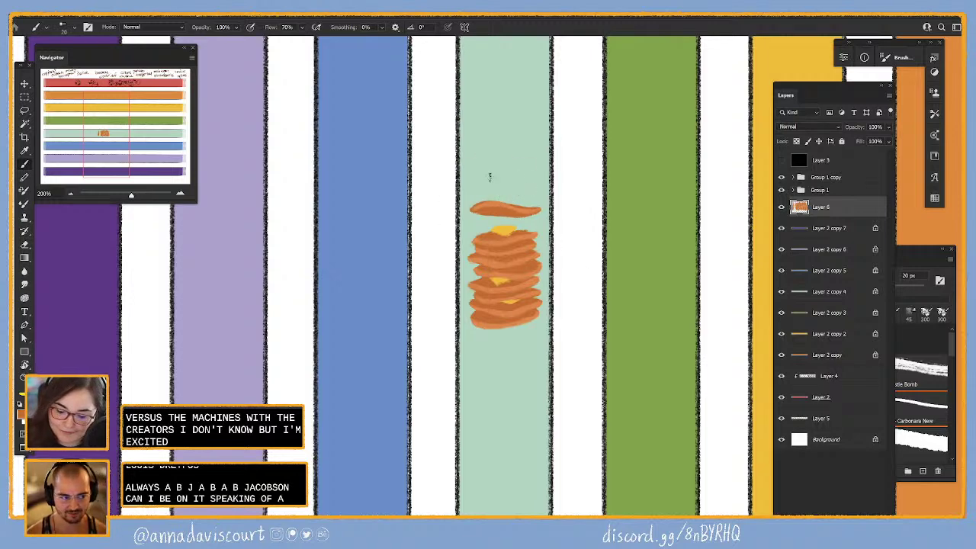
pyautogui.moveTo(472, 191)
pyautogui.mouseDown()
pyautogui.moveTo(543, 186)
pyautogui.moveTo(499, 192)
pyautogui.mouseUp()
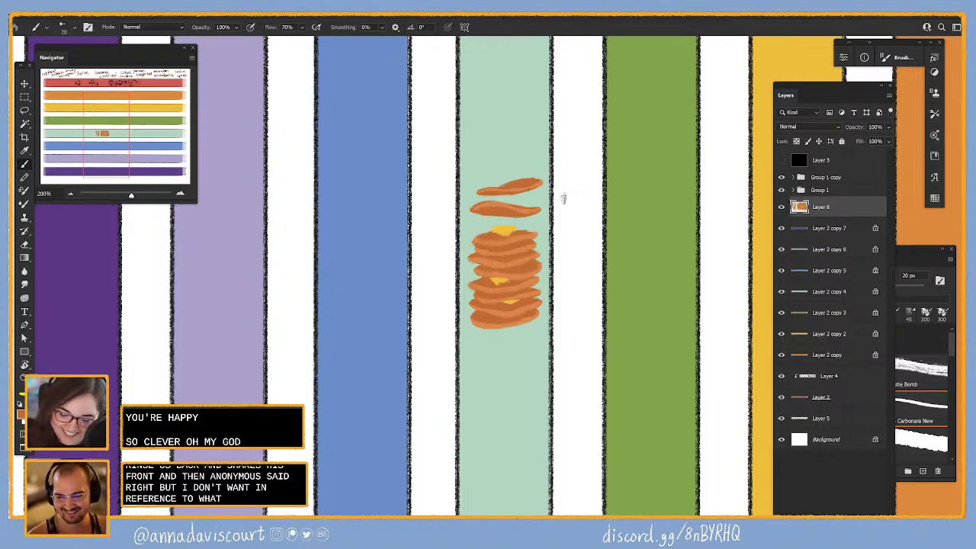
pyautogui.moveTo(513, 187)
pyautogui.mouseDown()
pyautogui.moveTo(538, 181)
pyautogui.moveTo(542, 195)
pyautogui.mouseUp()
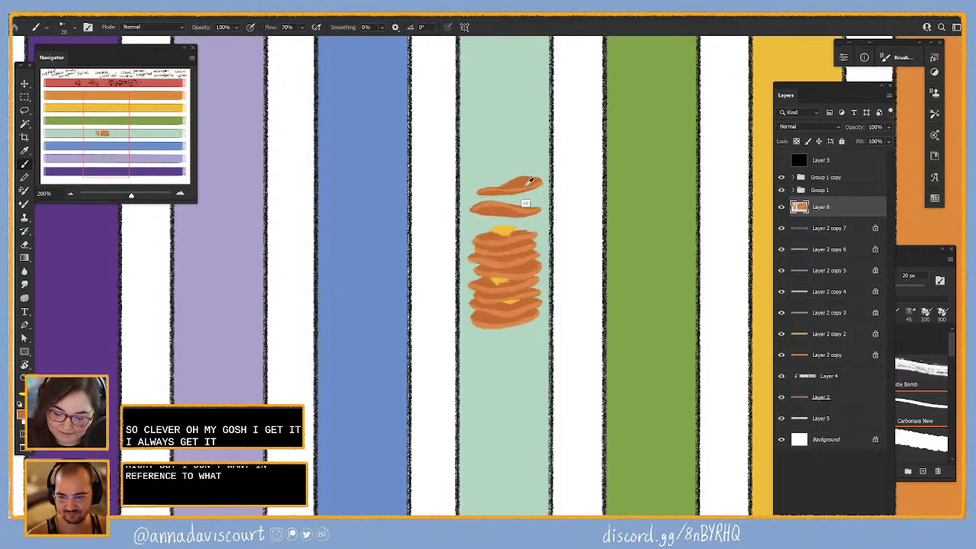
pyautogui.keyDown('alt'); pyautogui.click(516, 192); pyautogui.keyUp('alt')
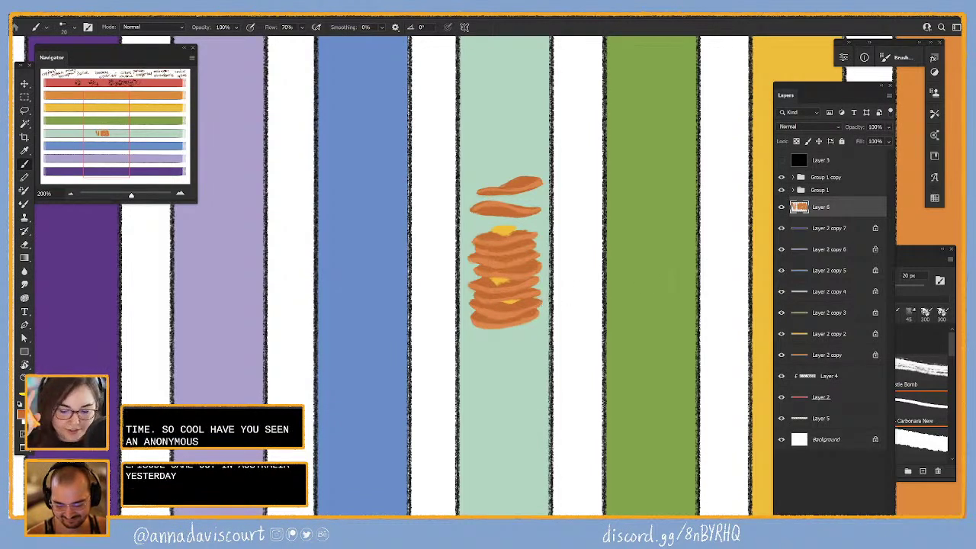
# - Touch up the edges of the upper pancakes in the stack and the lower floating pancake with sampled oranges
pyautogui.keyDown('alt'); pyautogui.click(492, 245); pyautogui.keyUp('alt')
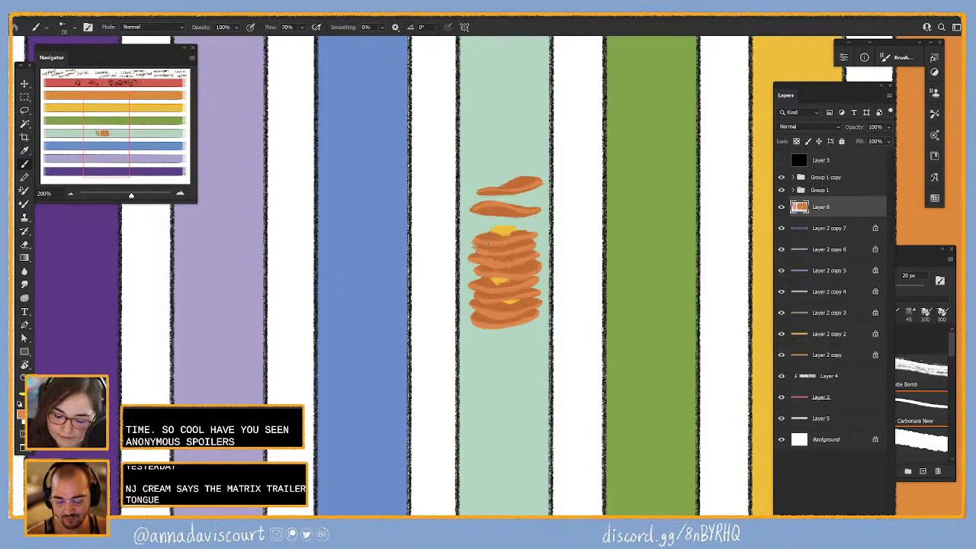
pyautogui.keyDown('alt'); pyautogui.click(500, 250); pyautogui.keyUp('alt')
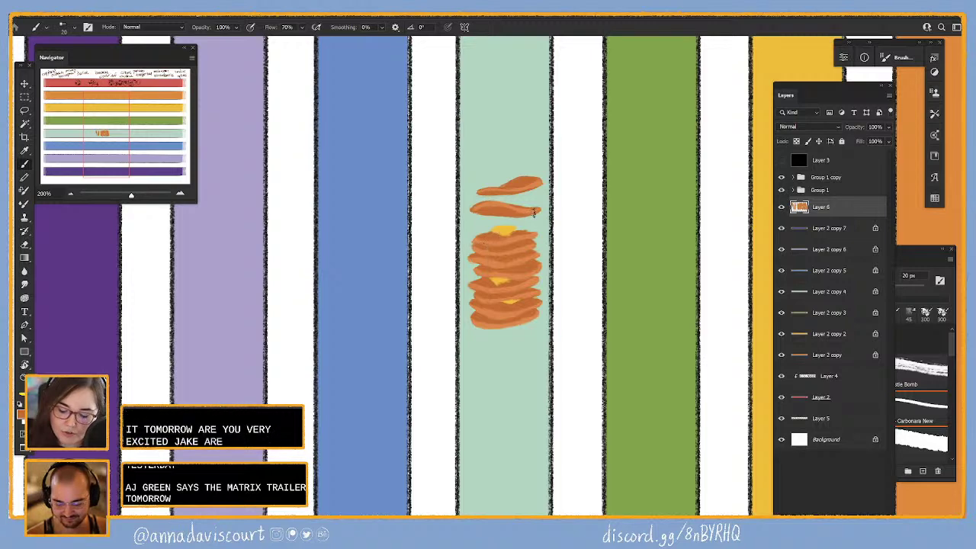
pyautogui.keyDown('alt'); pyautogui.click(479, 239); pyautogui.keyUp('alt')
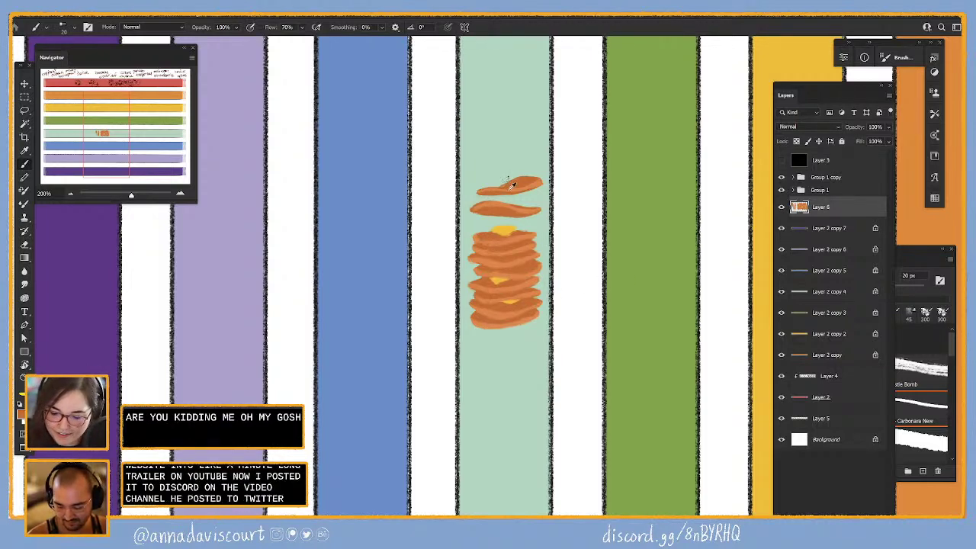
# - Paint a third slightly tilted pancake in dark orange above the two floating ones
pyautogui.keyDown('alt'); pyautogui.click(494, 212); pyautogui.keyUp('alt')
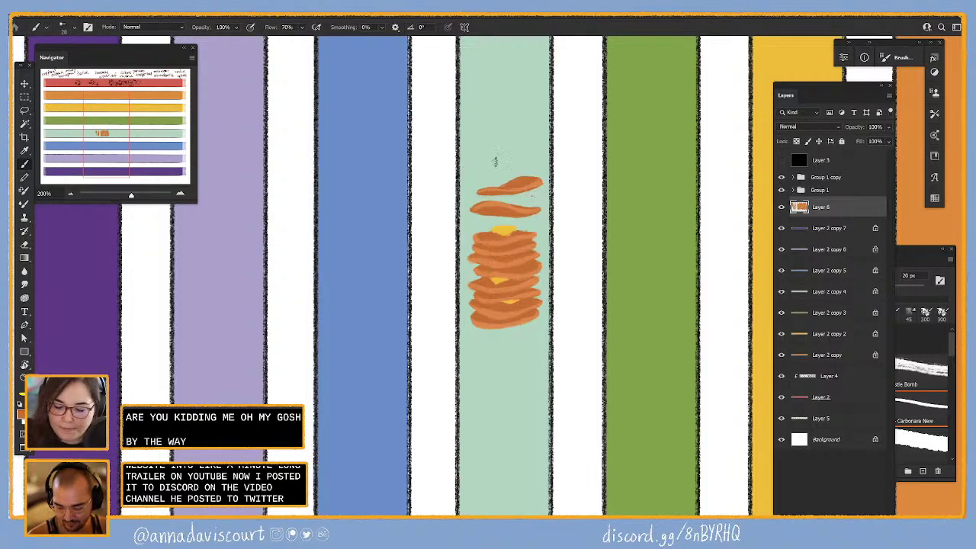
pyautogui.moveTo(497, 161)
pyautogui.mouseDown()
pyautogui.moveTo(478, 165)
pyautogui.moveTo(531, 159)
pyautogui.mouseUp()
pyautogui.moveTo(476, 171)
pyautogui.mouseDown()
pyautogui.moveTo(519, 161)
pyautogui.moveTo(496, 163)
pyautogui.mouseUp()
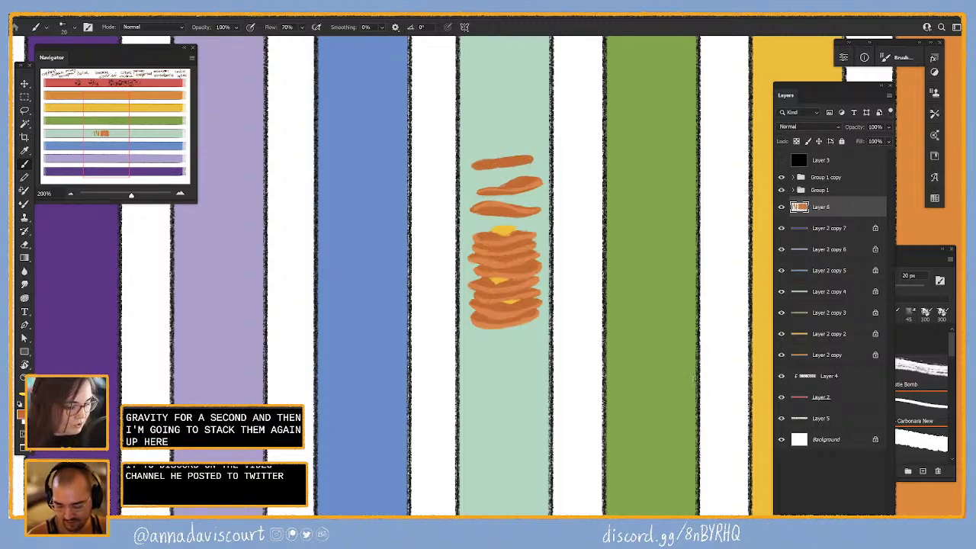
# - Duplicate the full pancake stack, place the copy above the floating pancakes, and merge it back into Layer 6
pyautogui.press('l')
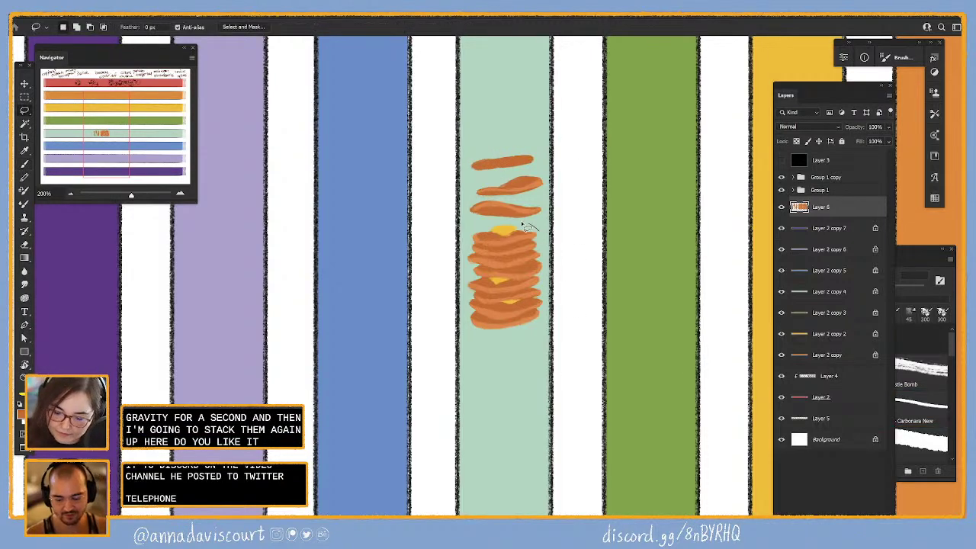
pyautogui.moveTo(538, 229)
pyautogui.mouseDown()
pyautogui.moveTo(492, 221)
pyautogui.moveTo(448, 264)
pyautogui.moveTo(483, 362)
pyautogui.moveTo(565, 277)
pyautogui.moveTo(532, 245)
pyautogui.moveTo(528, 136)
pyautogui.mouseUp()
pyautogui.hotkey('ctrl', 'j')
pyautogui.press('v')
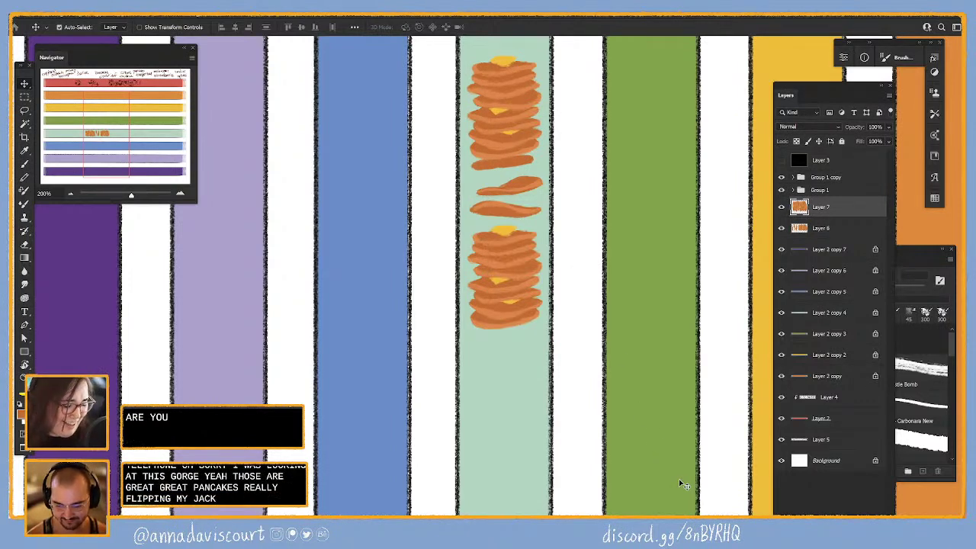
pyautogui.hotkey('ctrl', 'e')
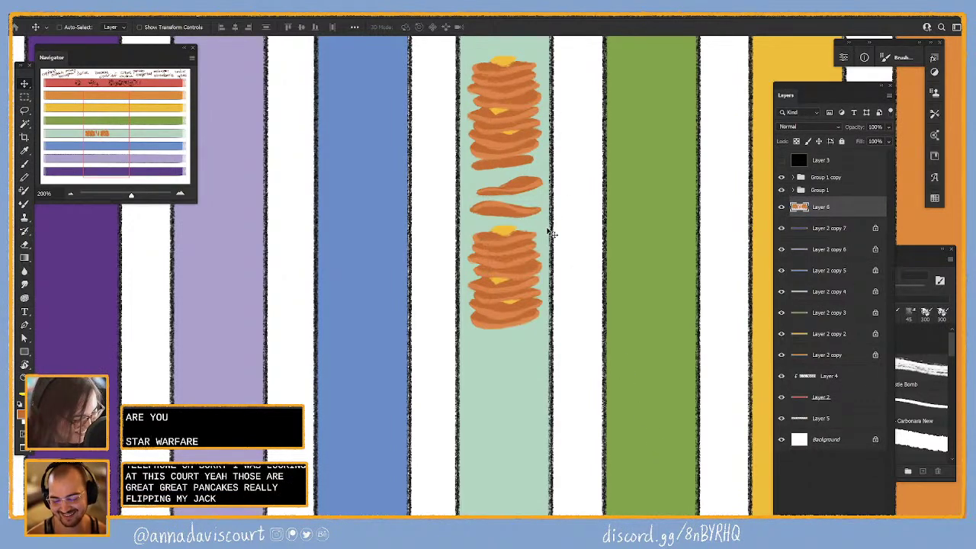
# - Add a lighter orange edge to the lowest pancake of the upper stack, using colors sampled from the pancake above it
pyautogui.press('b')
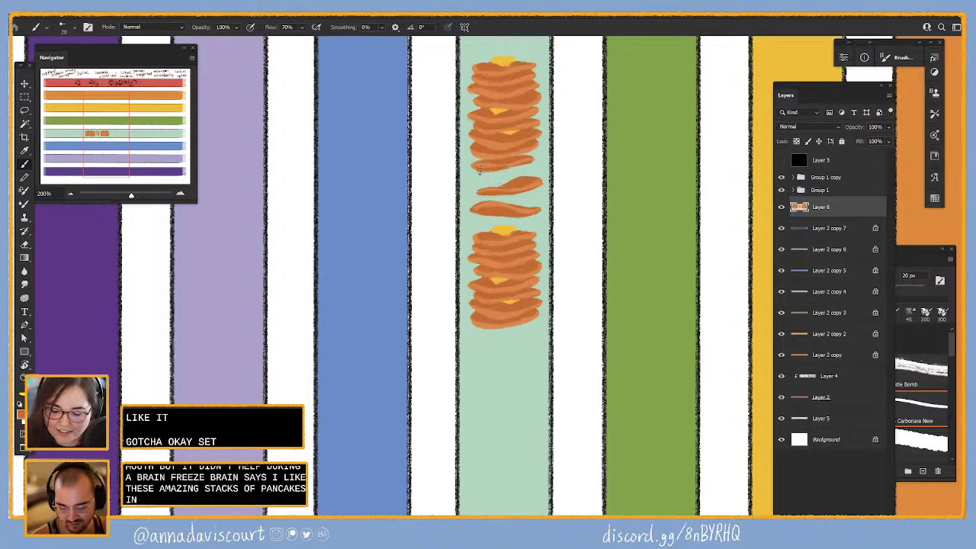
pyautogui.keyDown('alt'); pyautogui.click(516, 149); pyautogui.keyUp('alt')
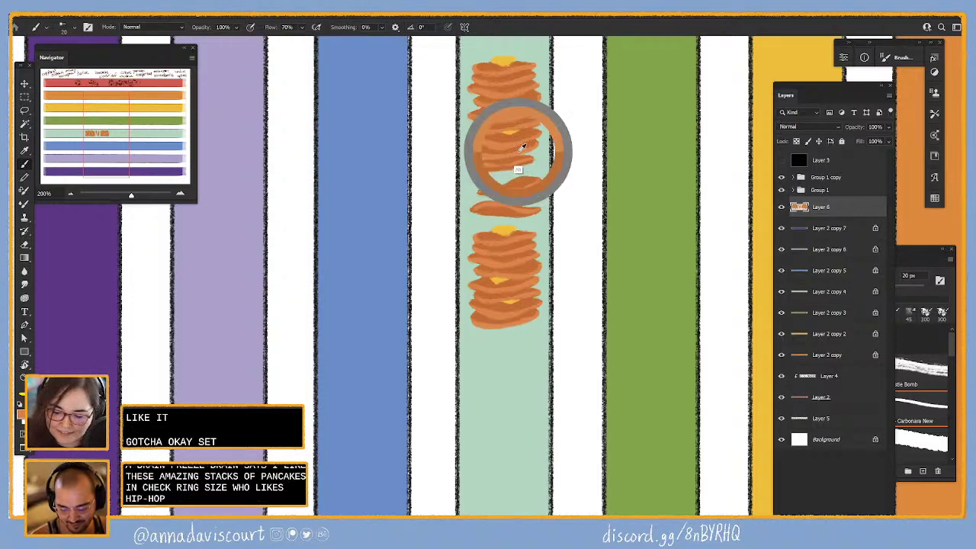
pyautogui.keyDown('alt'); pyautogui.click(526, 150); pyautogui.keyUp('alt')
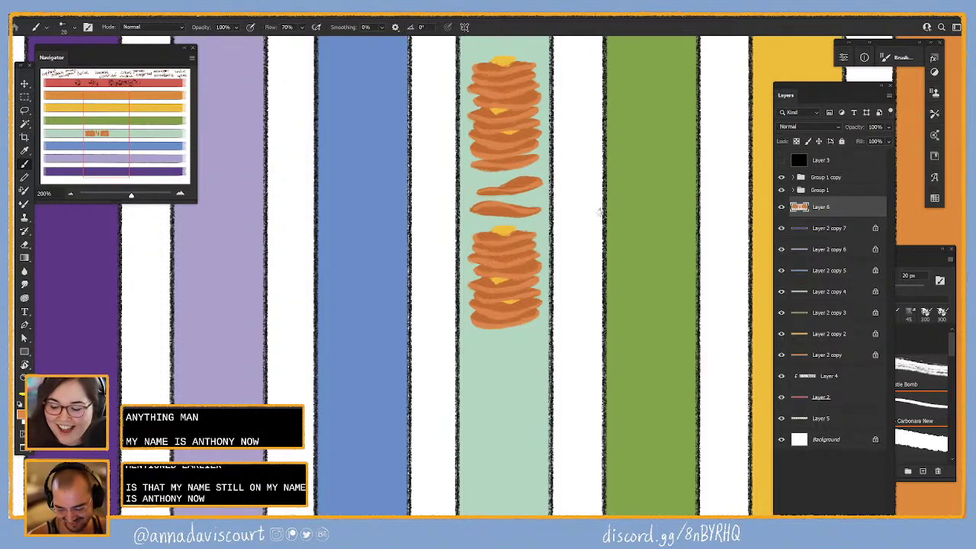
# - Set the brush color to a darker orange, about c2591d
pyautogui.moveTo(630, 399); pyautogui.dragTo(617, 426)
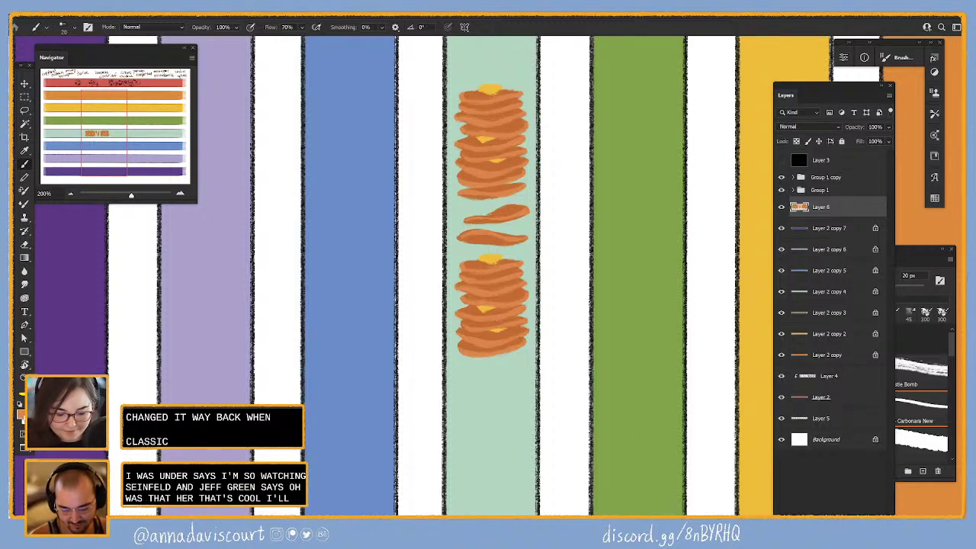
pyautogui.click(538, 283)
pyautogui.click(538, 284)
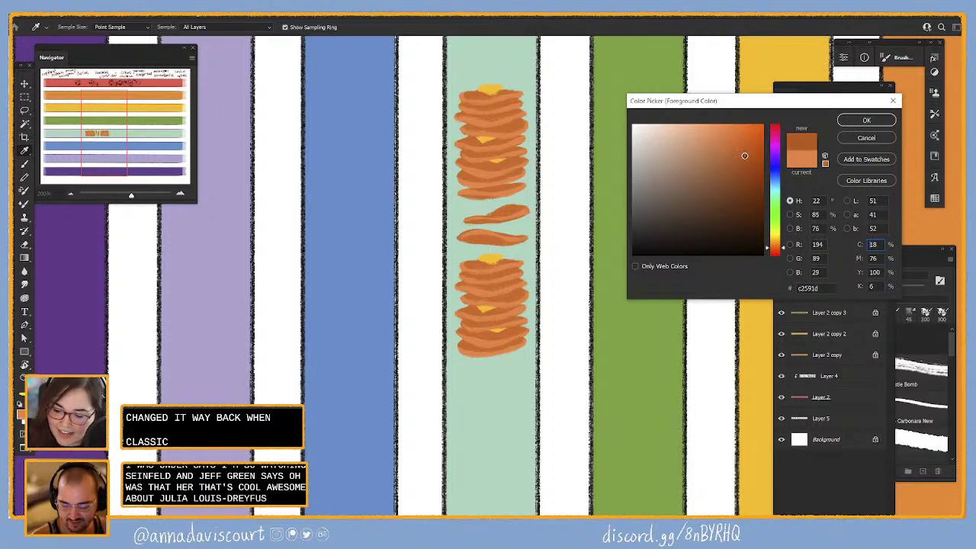
pyautogui.press('Return')
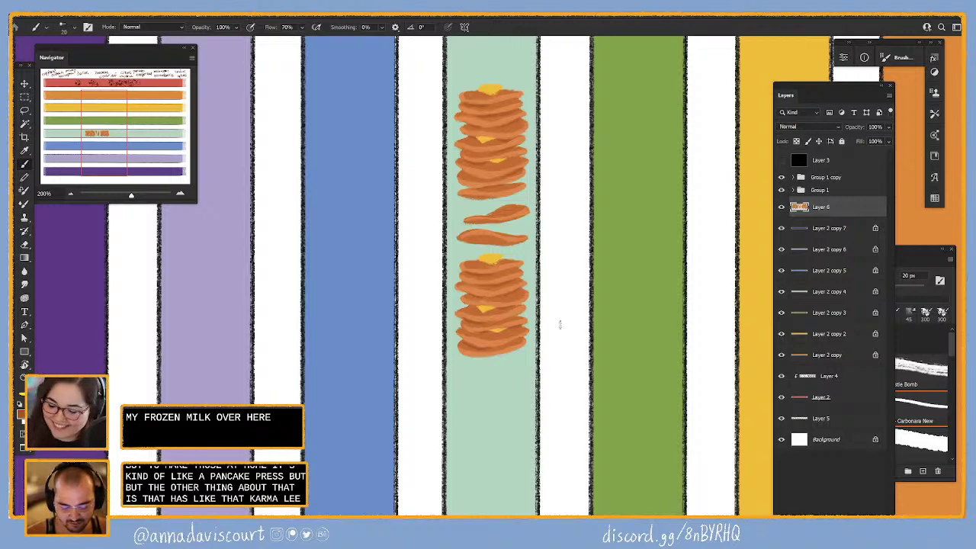
# - Add a new layer above the pancakes and choose a bright reddish orange for the syrup, about fa753b
pyautogui.click(825, 499)
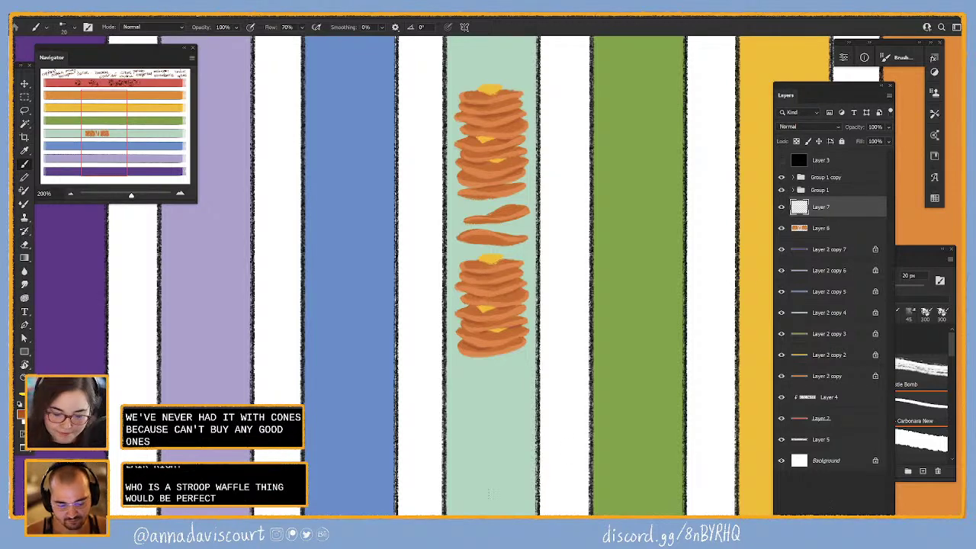
pyautogui.click(20, 414)
pyautogui.click(732, 127)
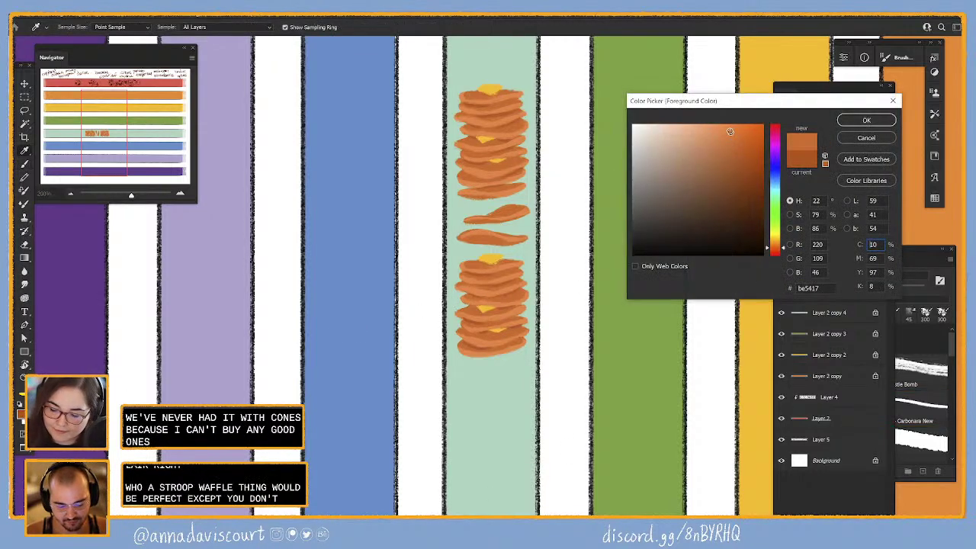
pyautogui.moveTo(781, 249); pyautogui.dragTo(782, 253)
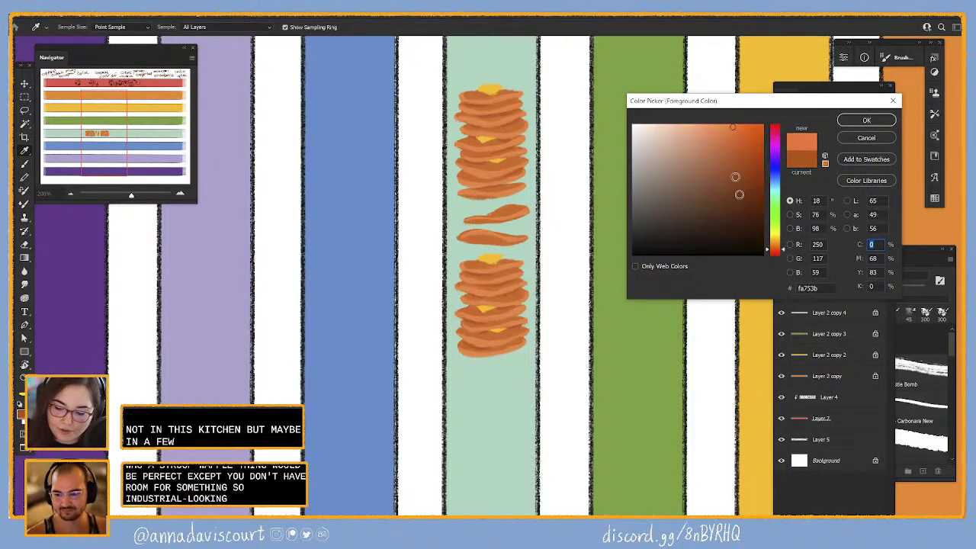
pyautogui.click(734, 129)
pyautogui.click(867, 121)
pyautogui.press('b')
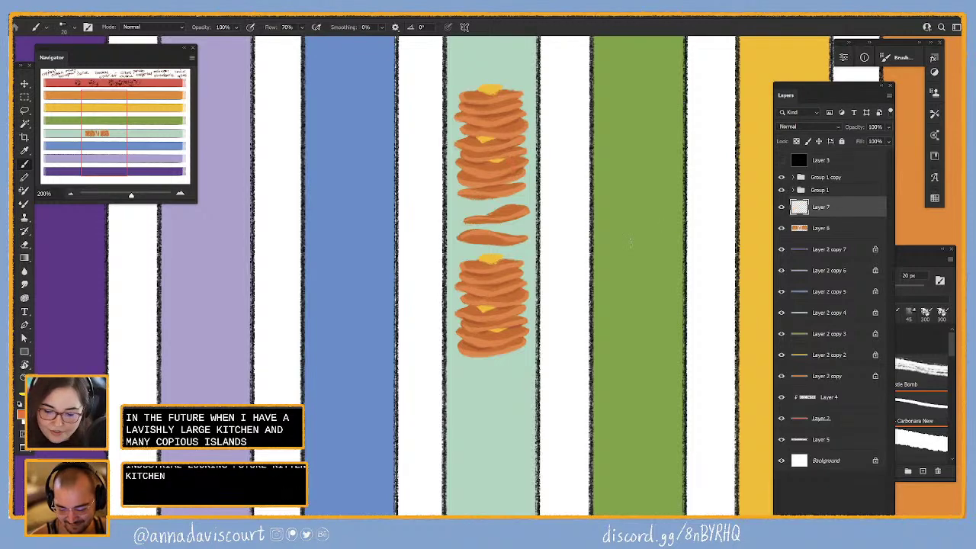
# - Adjust the syrup color by trying a deeper orange, about e86125, and settling on a brighter one, about fa7635
pyautogui.press('i')
pyautogui.moveTo(732, 133); pyautogui.dragTo(742, 136)
pyautogui.click(867, 121)
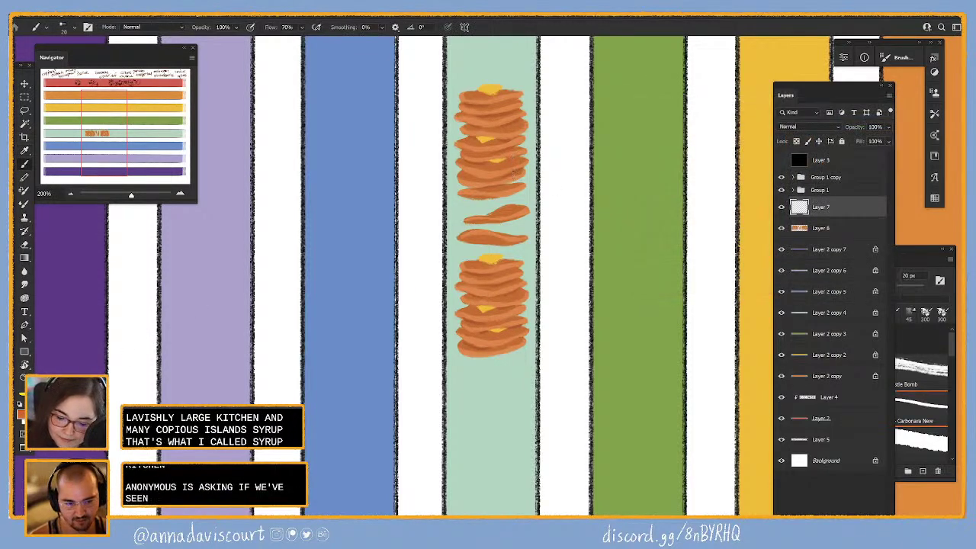
pyautogui.press('i')
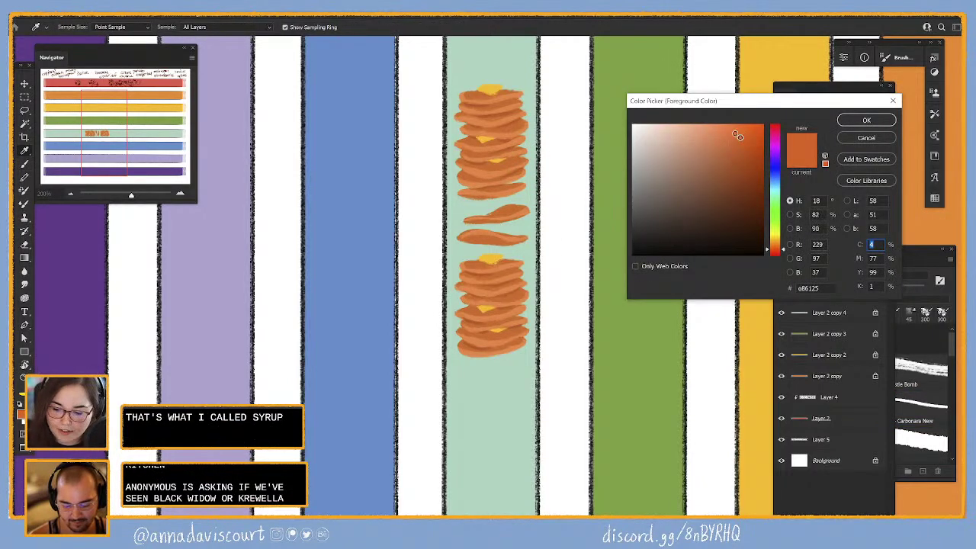
pyautogui.moveTo(738, 136); pyautogui.dragTo(730, 126)
pyautogui.moveTo(781, 251); pyautogui.dragTo(786, 252)
pyautogui.click(734, 128)
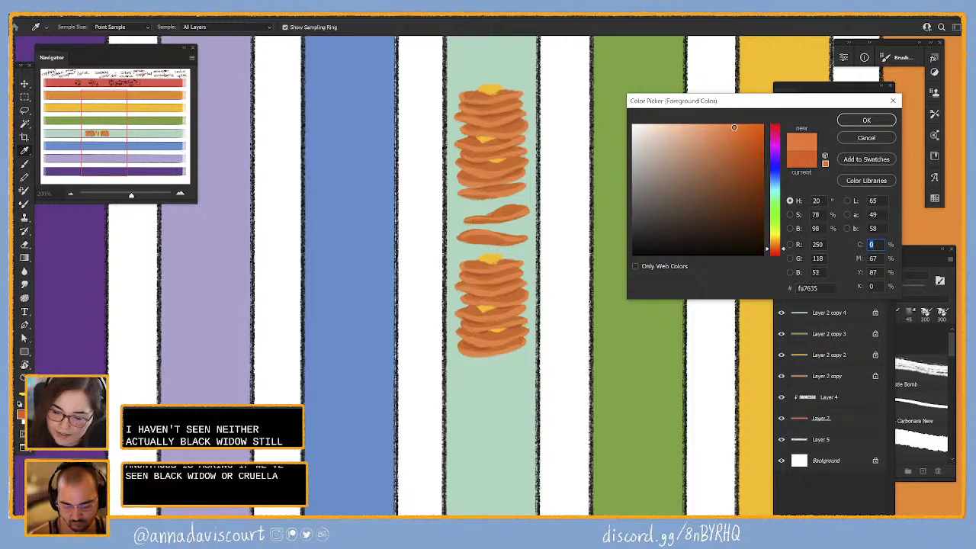
pyautogui.click(875, 122)
pyautogui.press('b')
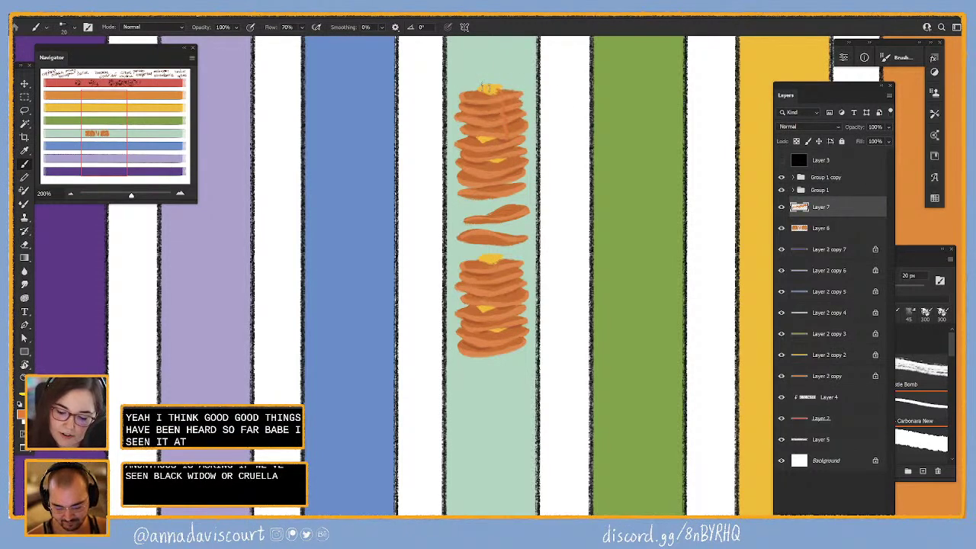
# - Paint orange syrup around the top butter pat and down the uppermost pancakes of the upper stack on Layer 7
pyautogui.moveTo(489, 84)
pyautogui.mouseDown()
pyautogui.moveTo(491, 95)
pyautogui.moveTo(481, 92)
pyautogui.mouseUp()
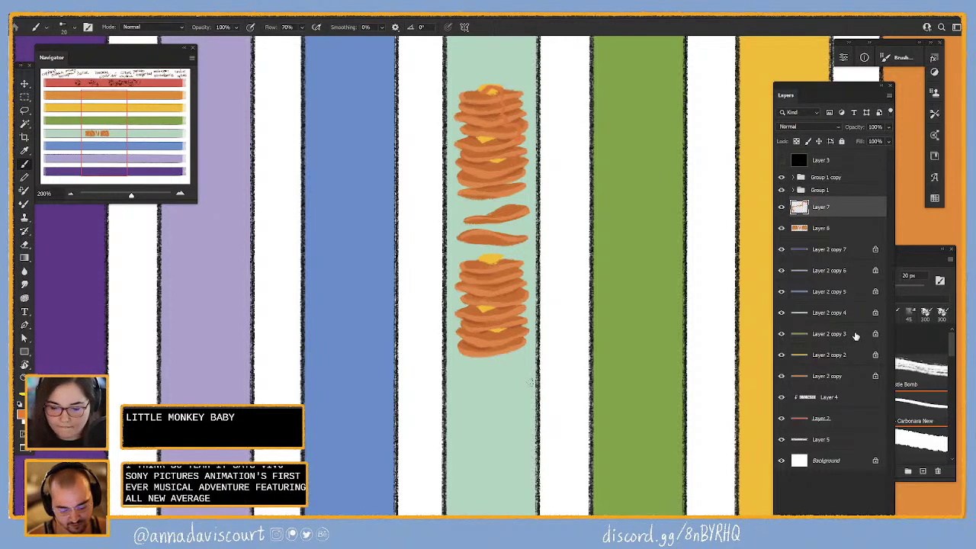
pyautogui.moveTo(569, 274); pyautogui.dragTo(593, 392)
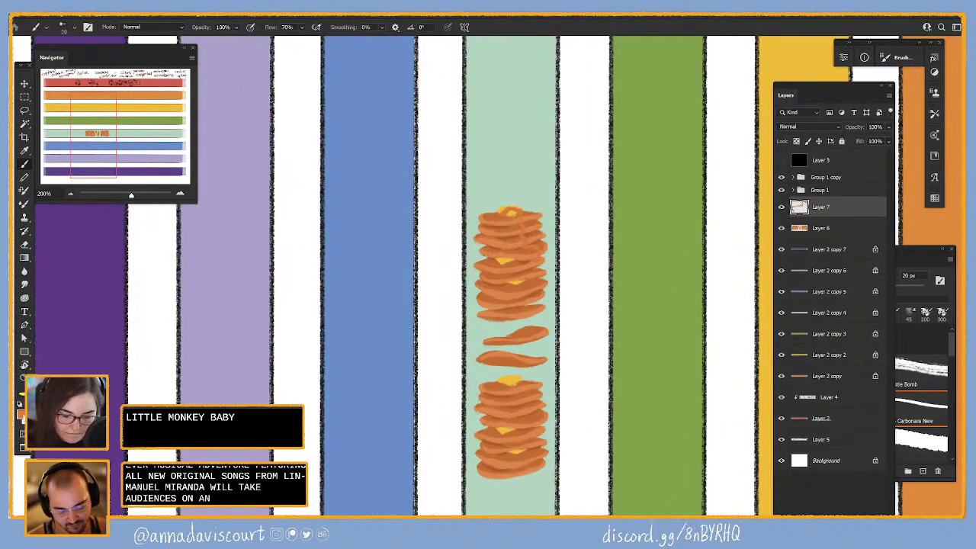
# - Choose a darker orange, lock Layer 7's transparent pixels and recolor the painted syrup on the upper stack with it
pyautogui.click(21, 415)
pyautogui.press('Return')
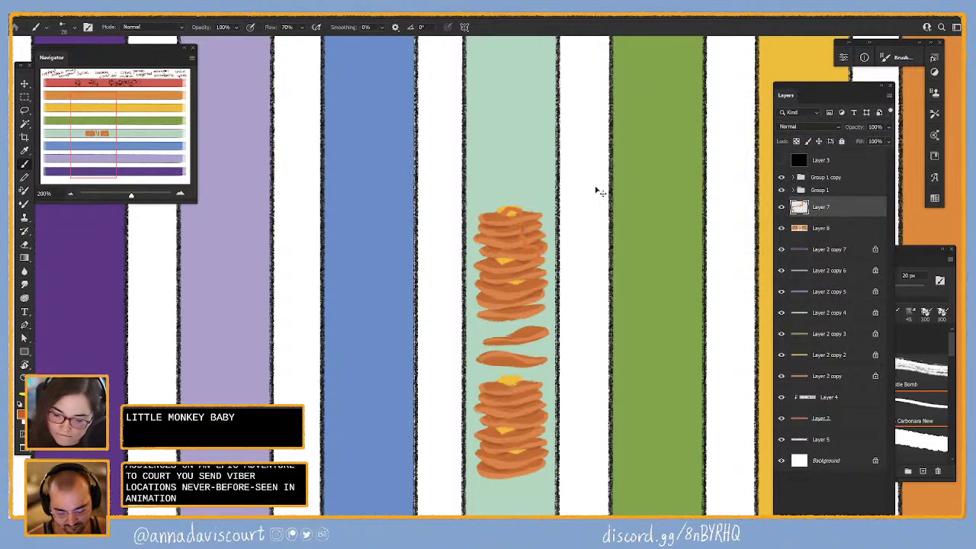
pyautogui.click(796, 142)
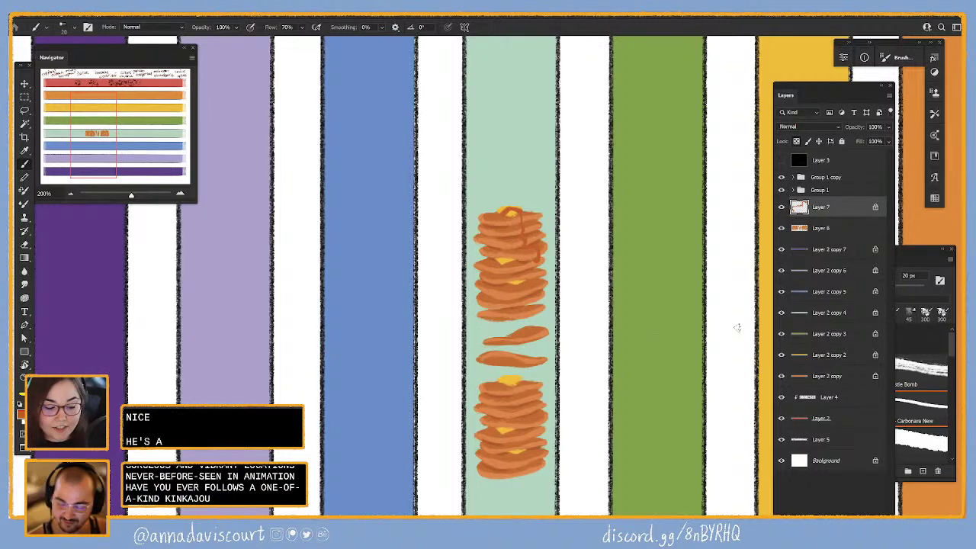
# - Choose a pale peach, about ffc495, and paint small highlights on the syrup drips of the upper pancake stack
pyautogui.click(21, 414)
pyautogui.click(728, 122)
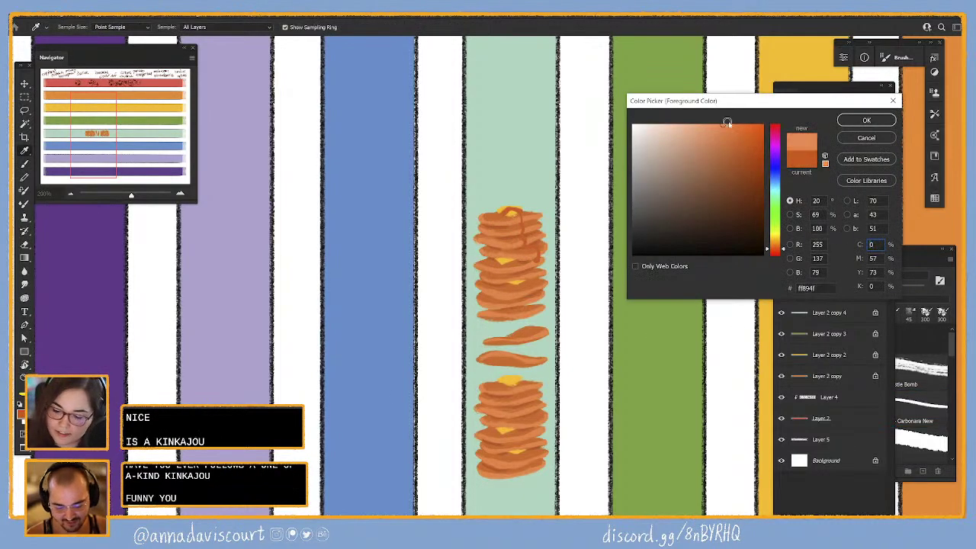
pyautogui.click(785, 250)
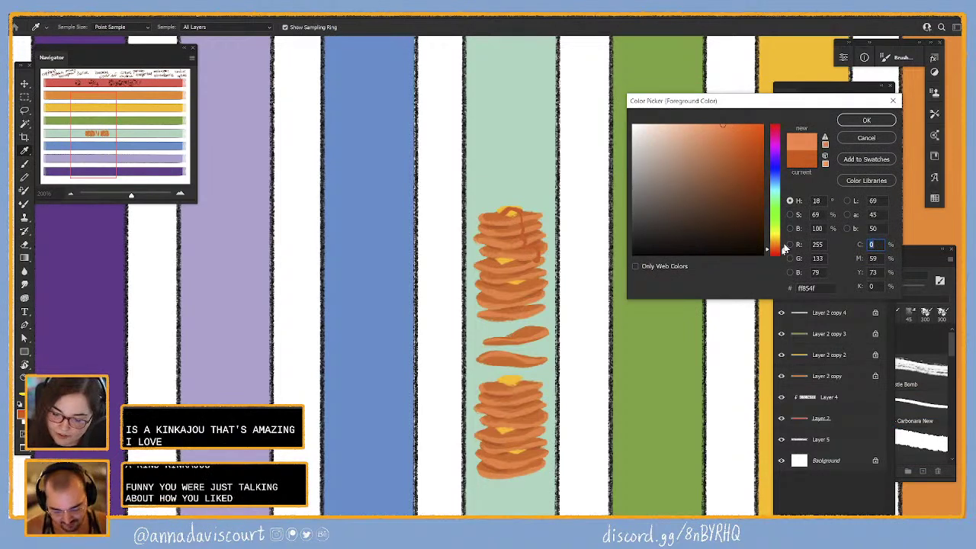
pyautogui.click(867, 120)
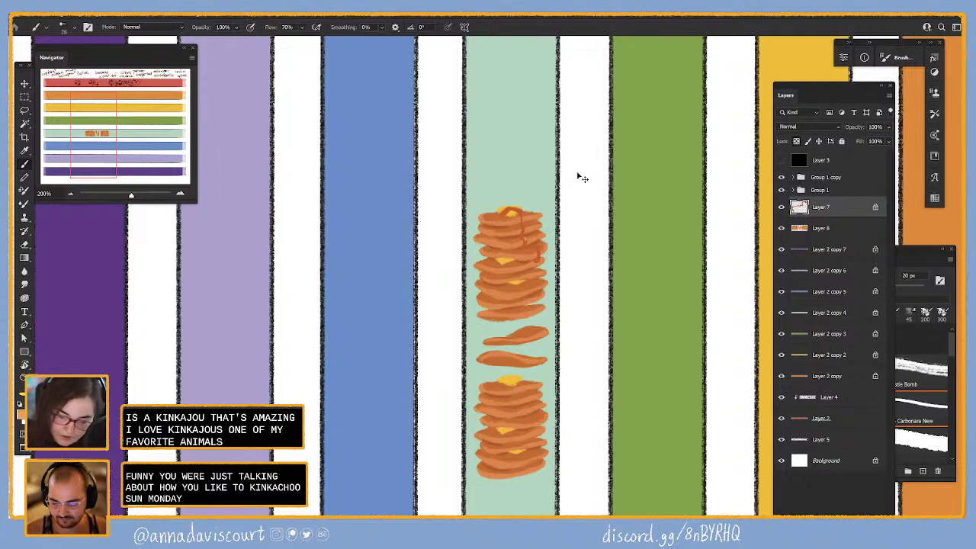
pyautogui.hotkey('alt', 'F9')
pyautogui.click(687, 125)
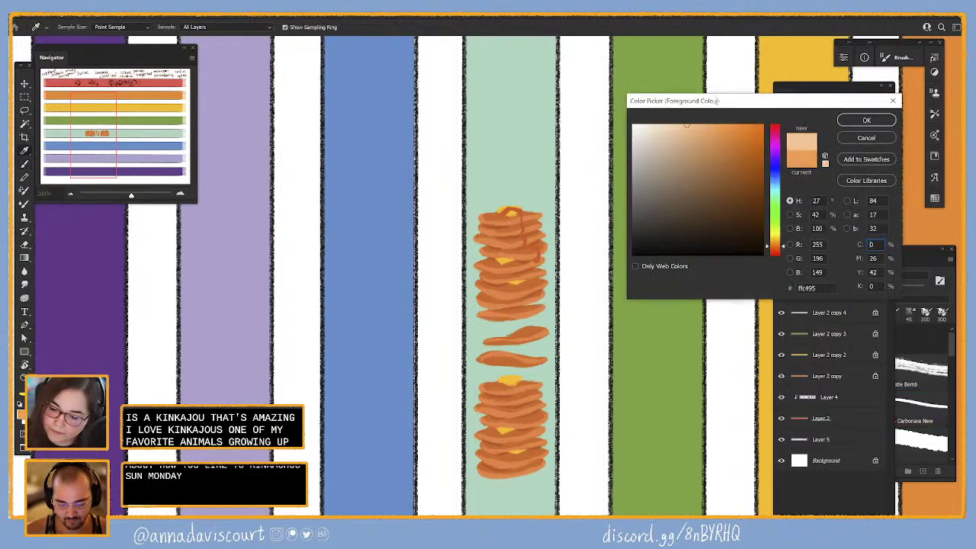
pyautogui.click(866, 120)
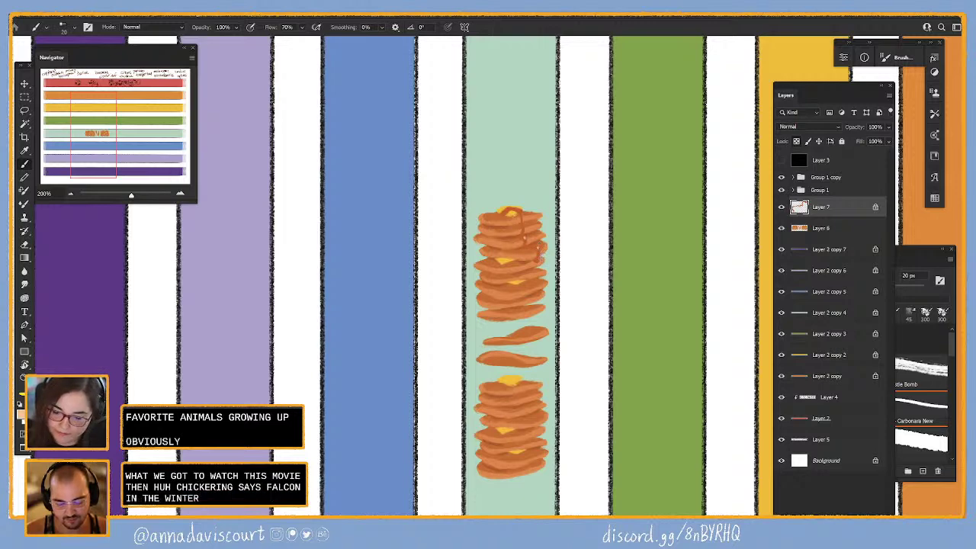
pyautogui.moveTo(540, 251); pyautogui.dragTo(544, 260)
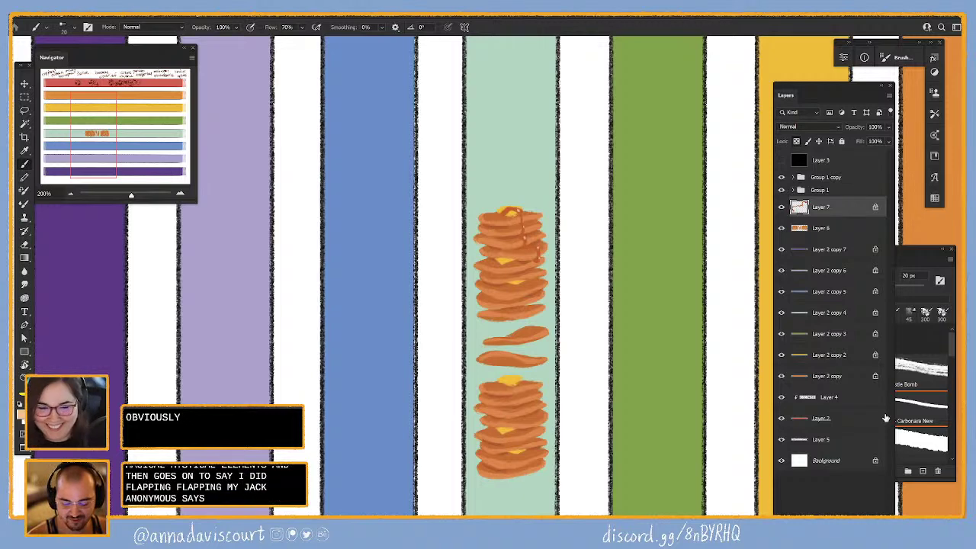
# - Unlock Layer 7's transparent pixels, sample the dark syrup orange and paint more drips down the upper stack and drops around the floating pancakes
pyautogui.click(797, 142)
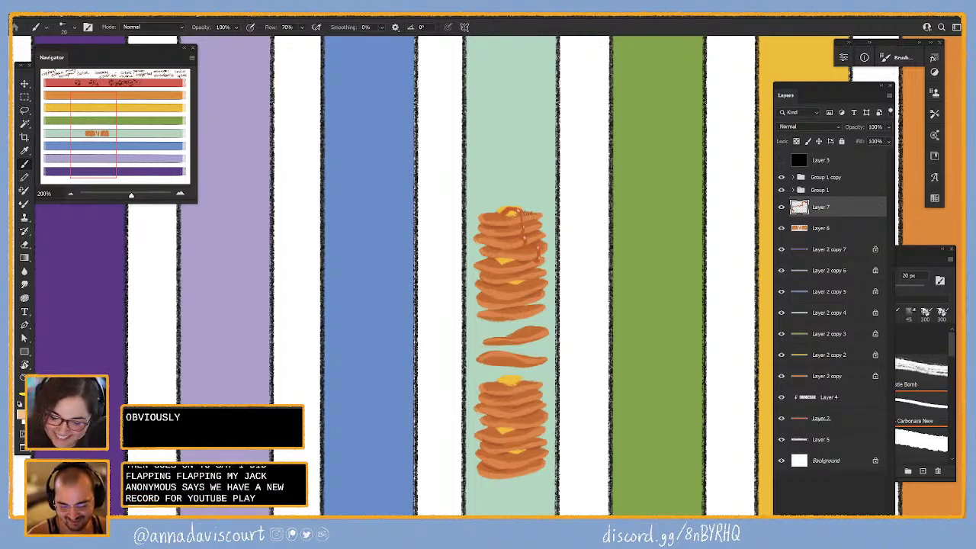
pyautogui.keyDown('alt'); pyautogui.click(508, 228); pyautogui.keyUp('alt')
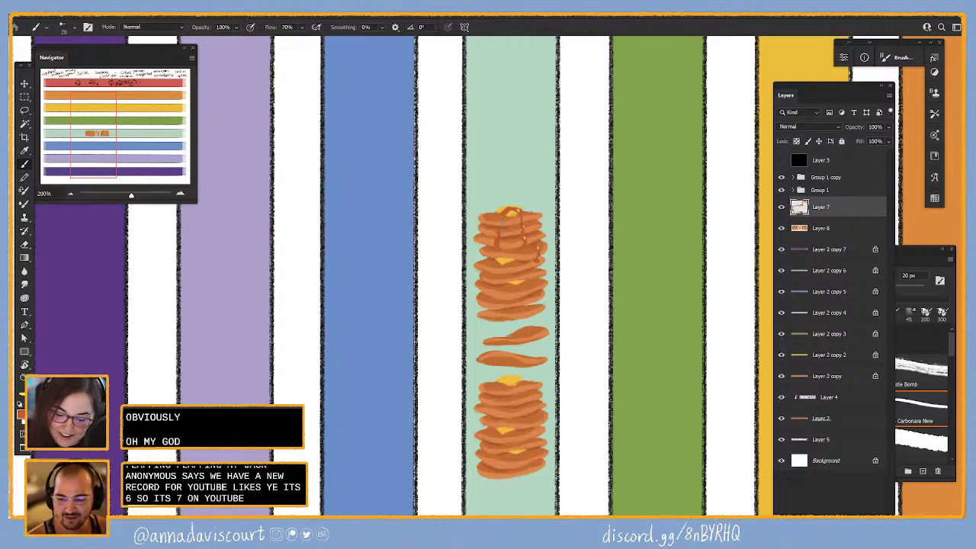
pyautogui.moveTo(504, 216)
pyautogui.mouseDown()
pyautogui.moveTo(505, 226)
pyautogui.moveTo(492, 229)
pyautogui.mouseUp()
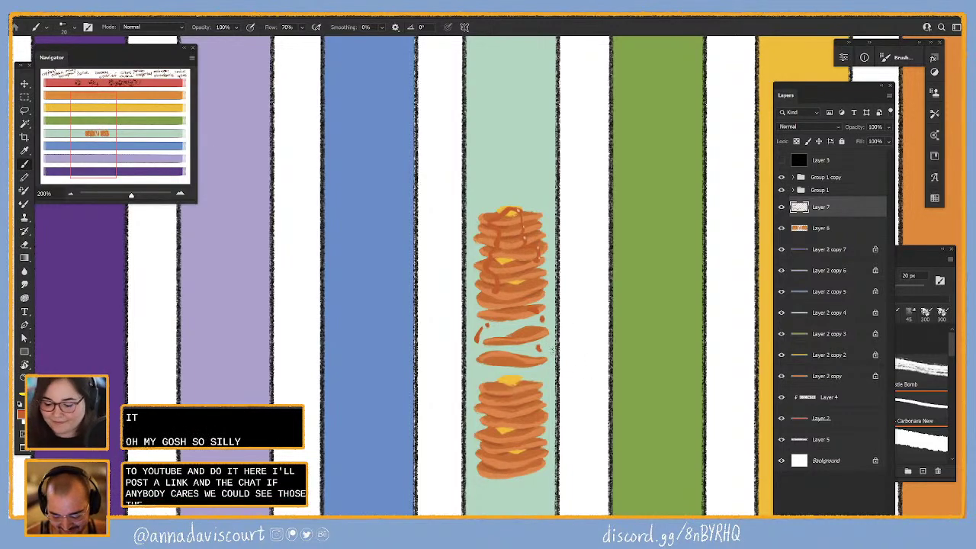
pyautogui.moveTo(547, 348); pyautogui.dragTo(549, 358)
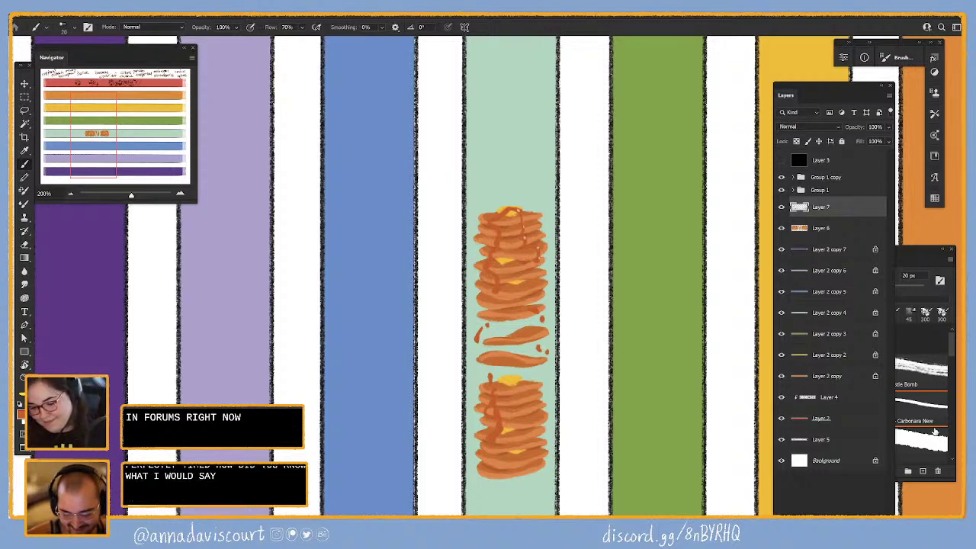
# - Paint dark orange syrup running down the side of the lower pancake stack on Layer 7
pyautogui.click(935, 431)
pyautogui.click(921, 404)
pyautogui.moveTo(488, 385); pyautogui.dragTo(496, 444)
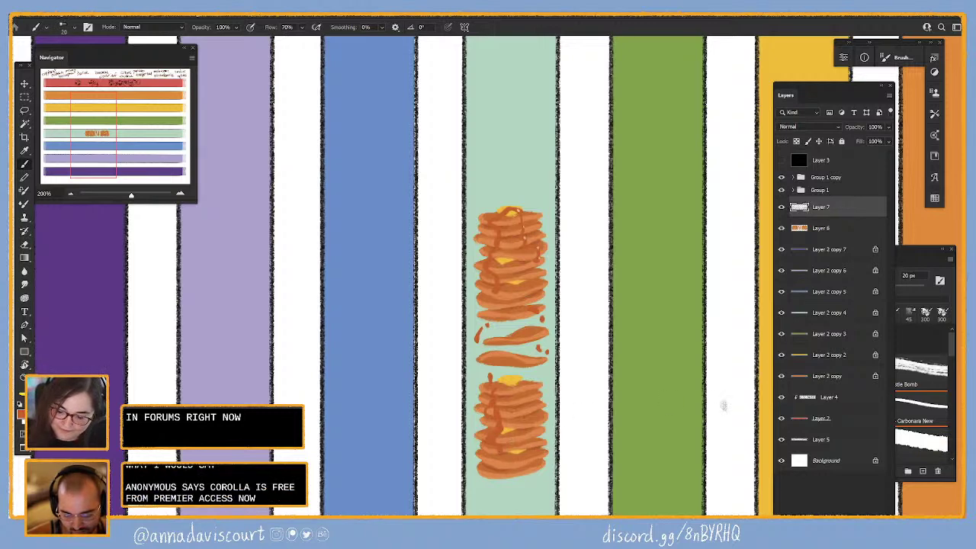
# - Sample the pale syrup highlight color and add highlights to the remaining drips and drops on both stacks
pyautogui.keyDown('alt'); pyautogui.click(523, 233); pyautogui.keyUp('alt')
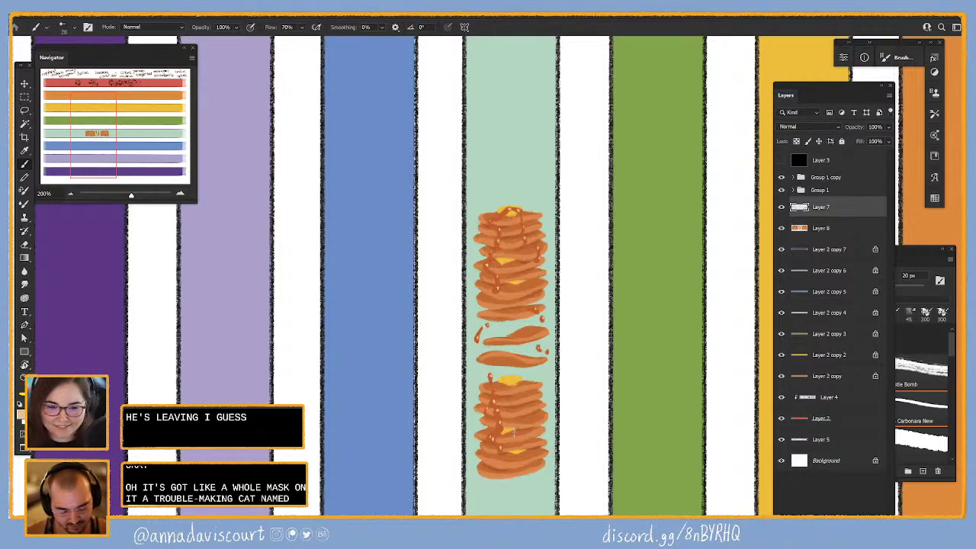
pyautogui.scroll(-3, 682, 423)
pyautogui.hotkey('ctrl', '-')
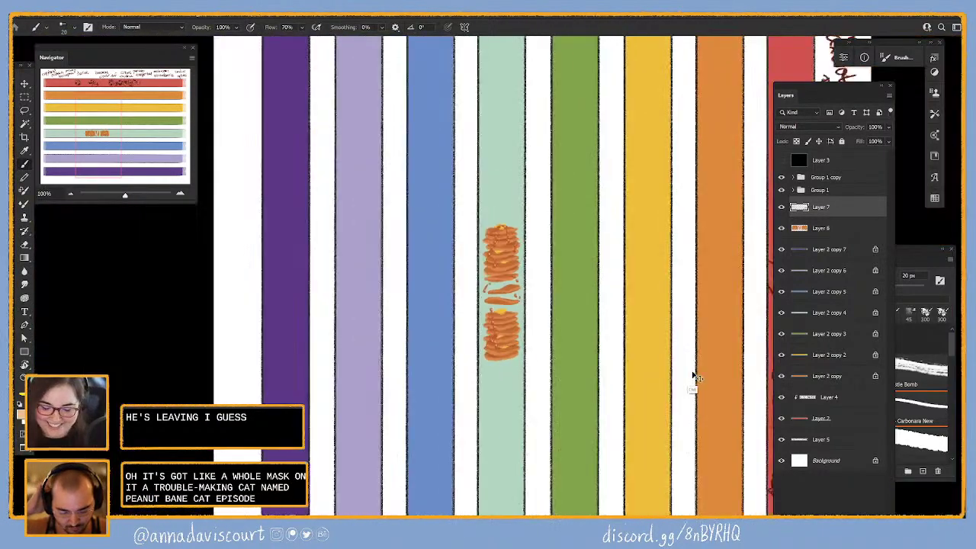
pyautogui.hotkey('ctrl', '-')
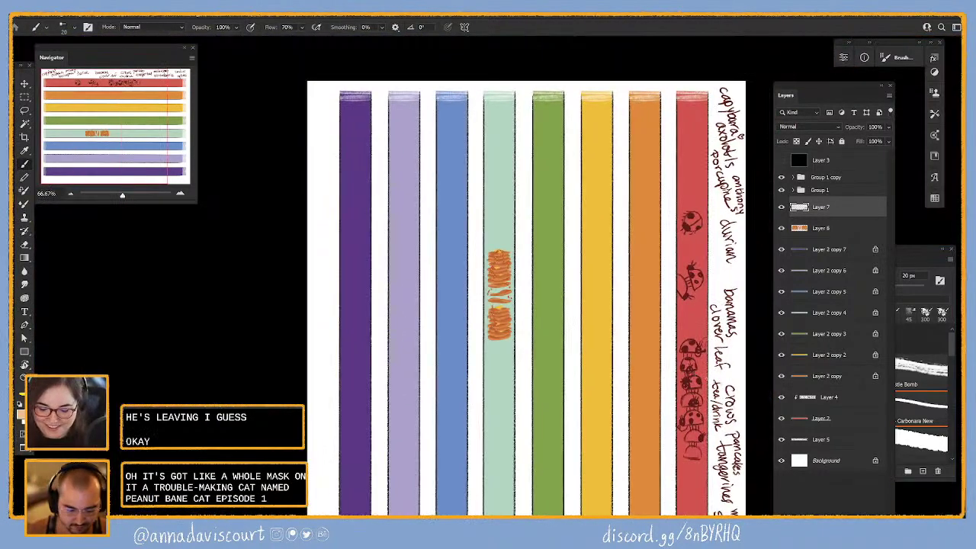
# - Group Layer 6 and Layer 7 and place the pancake group directly above the mint stripe's layer, Layer 2 copy 4
pyautogui.click(823, 227)
pyautogui.keyDown('shift'); pyautogui.click(824, 206); pyautogui.keyUp('shift')
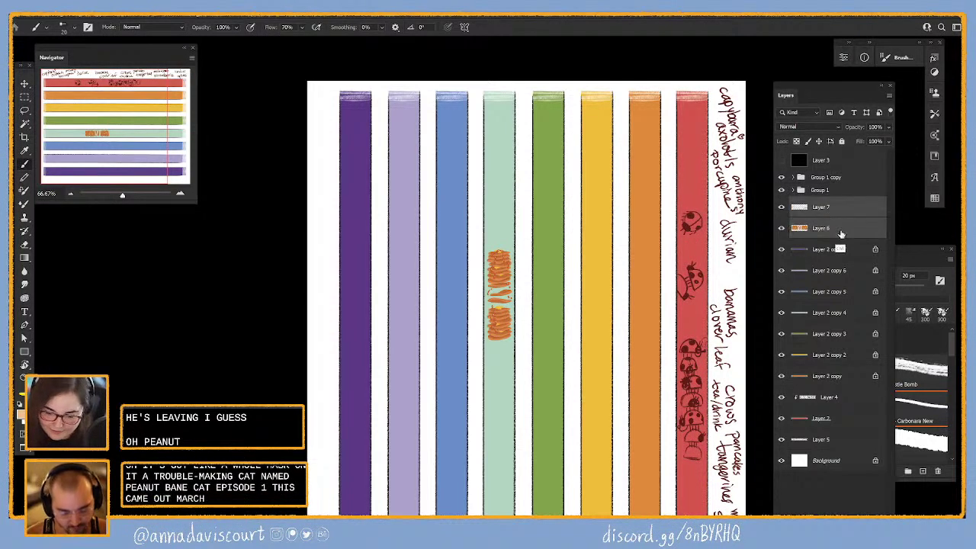
pyautogui.hotkey('ctrl', 'g')
pyautogui.moveTo(831, 208); pyautogui.dragTo(839, 276)
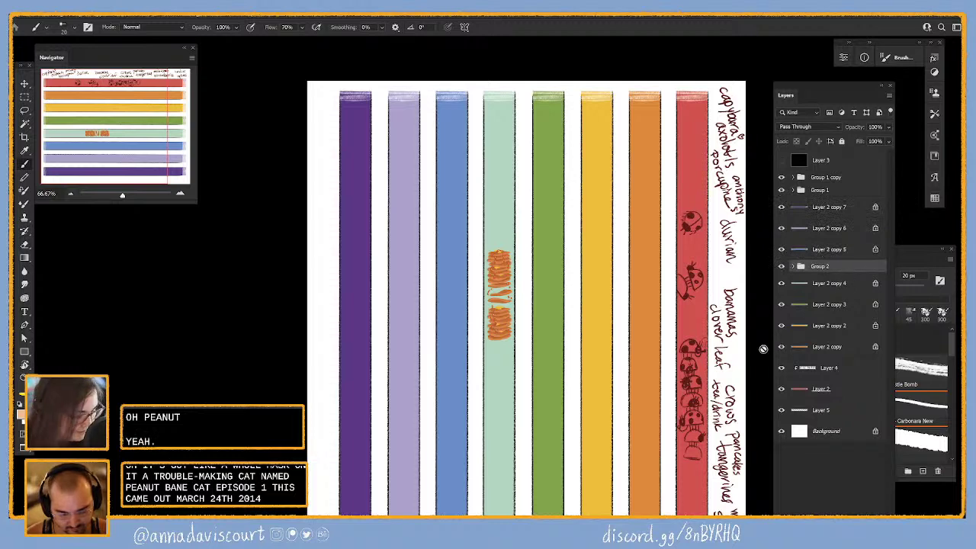
# - Duplicate the pancake group twice and line the copies up along the mint stripe as a repeating pattern
pyautogui.press('v')
pyautogui.moveTo(503, 312)
pyautogui.mouseDown()
pyautogui.moveTo(515, 488)
pyautogui.moveTo(507, 500)
pyautogui.mouseUp()
pyautogui.hotkey('ctrl', 'j')
pyautogui.moveTo(605, 448); pyautogui.dragTo(580, 338)
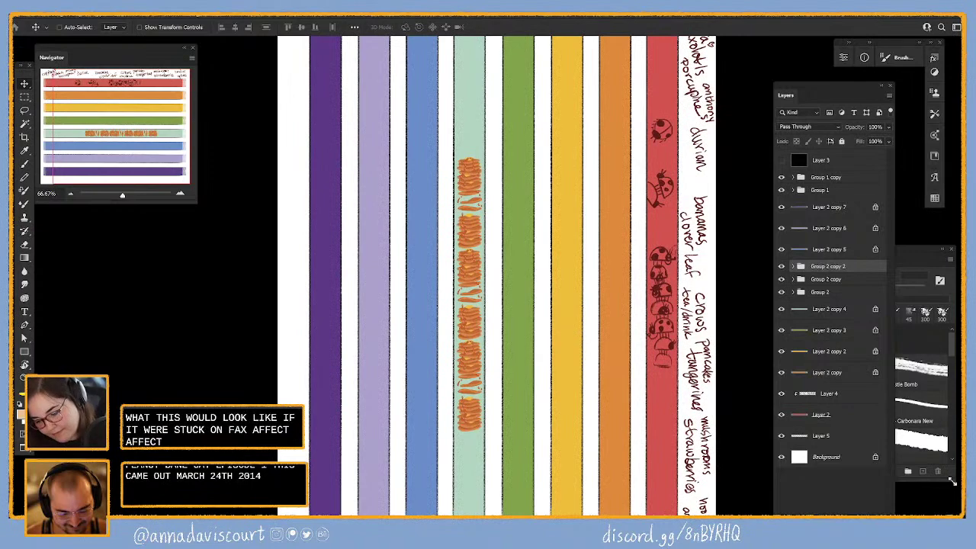
# - Reset the canvas rotation to 0° and examine the repeating pancake pattern on the mint stripe at different magnifications
pyautogui.hotkey('ctrl', '+')
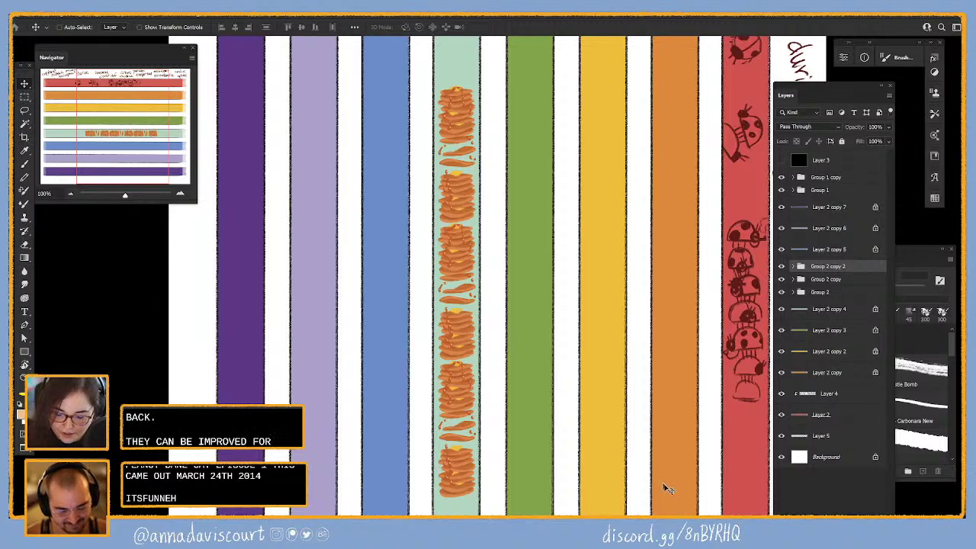
pyautogui.moveTo(667, 492); pyautogui.dragTo(606, 441)
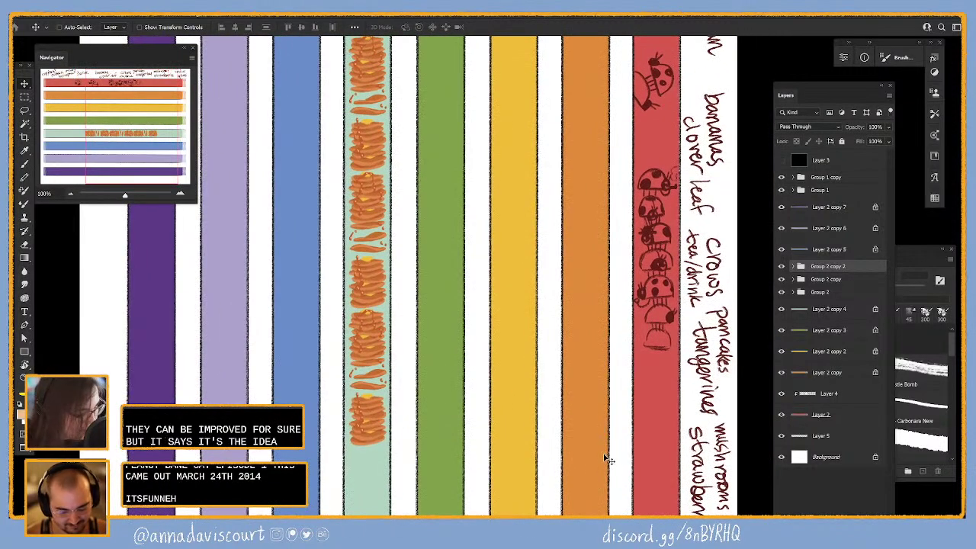
pyautogui.press('r')
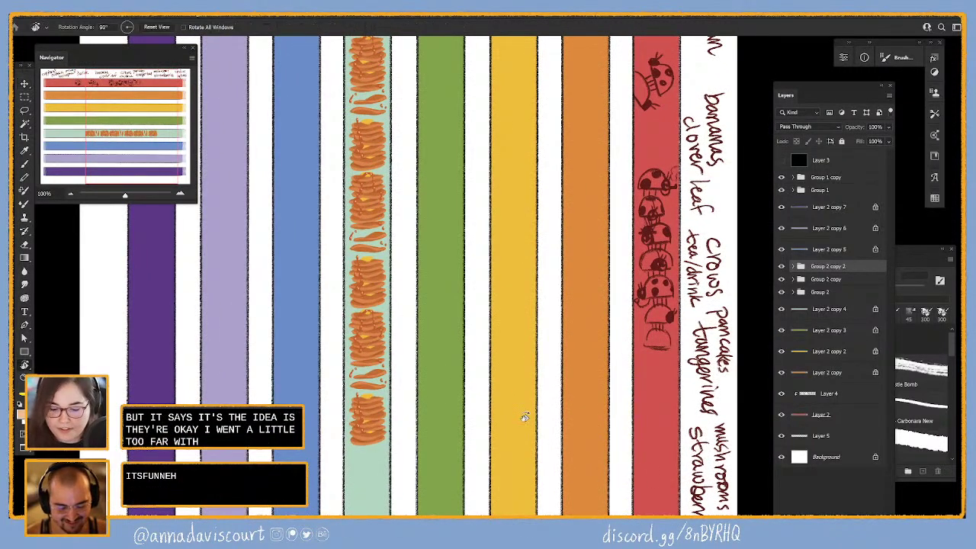
pyautogui.click(156, 27)
pyautogui.moveTo(670, 345)
pyautogui.mouseDown()
pyautogui.moveTo(727, 388)
pyautogui.moveTo(636, 363)
pyautogui.moveTo(664, 395)
pyautogui.mouseUp()
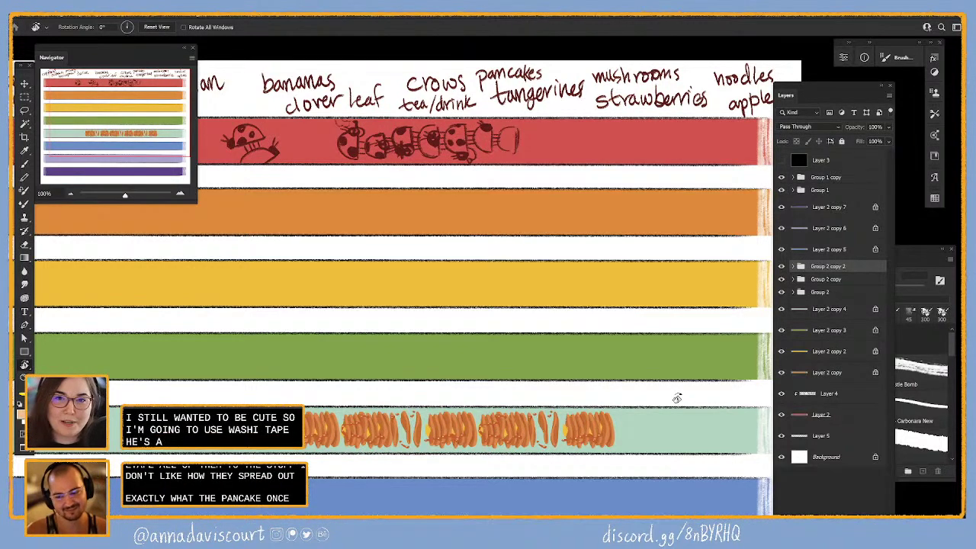
pyautogui.moveTo(612, 379); pyautogui.dragTo(726, 369)
pyautogui.moveTo(727, 367); pyautogui.dragTo(725, 365)
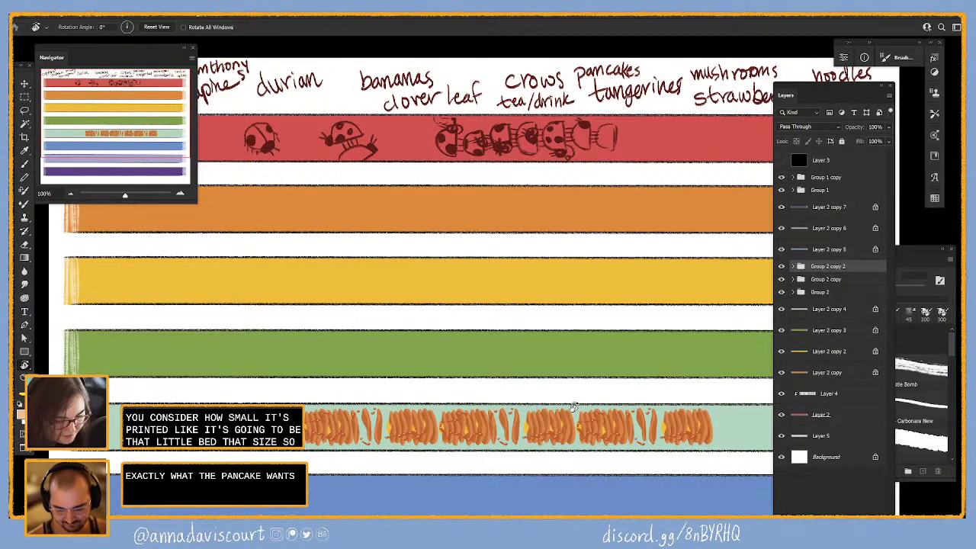
pyautogui.hotkey('ctrl', '-')
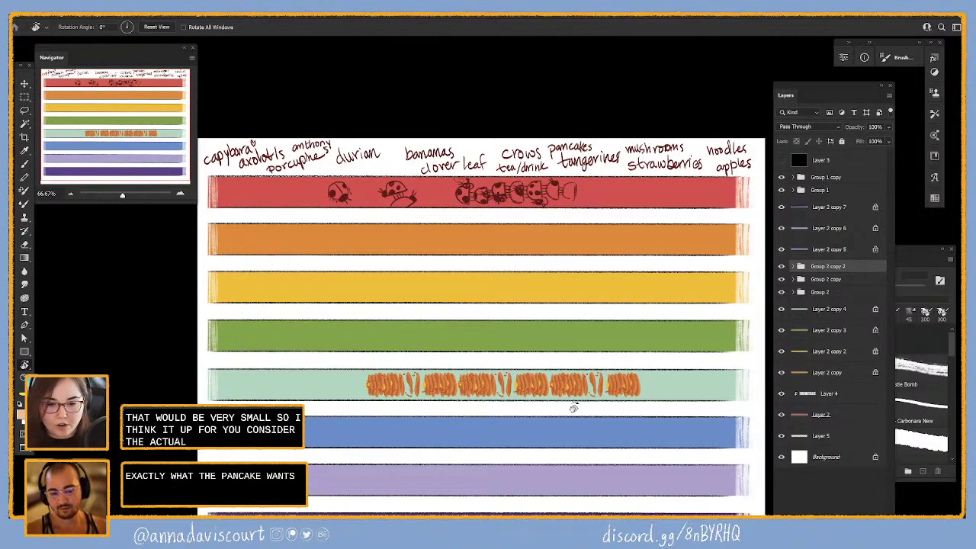
pyautogui.hotkey('ctrl', '+')
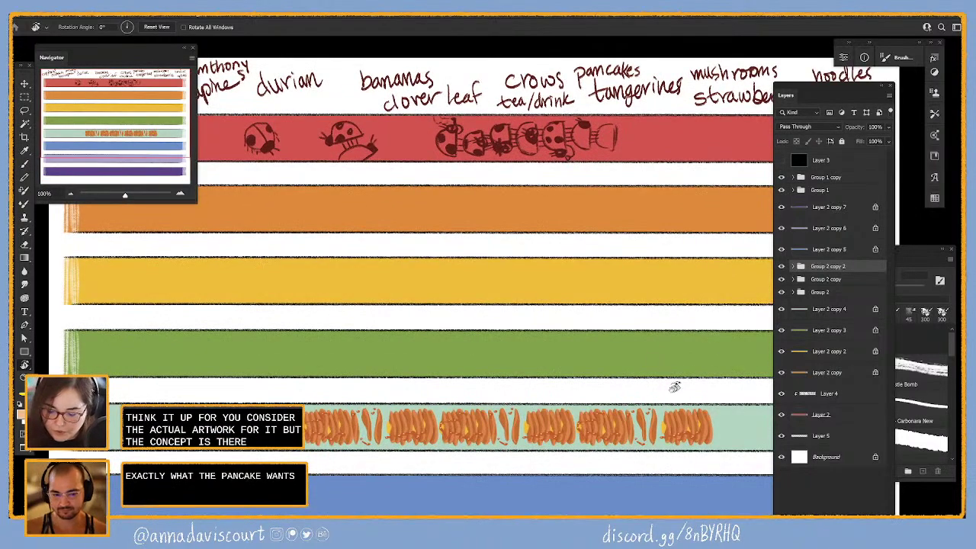
pyautogui.moveTo(674, 388); pyautogui.dragTo(905, 272)
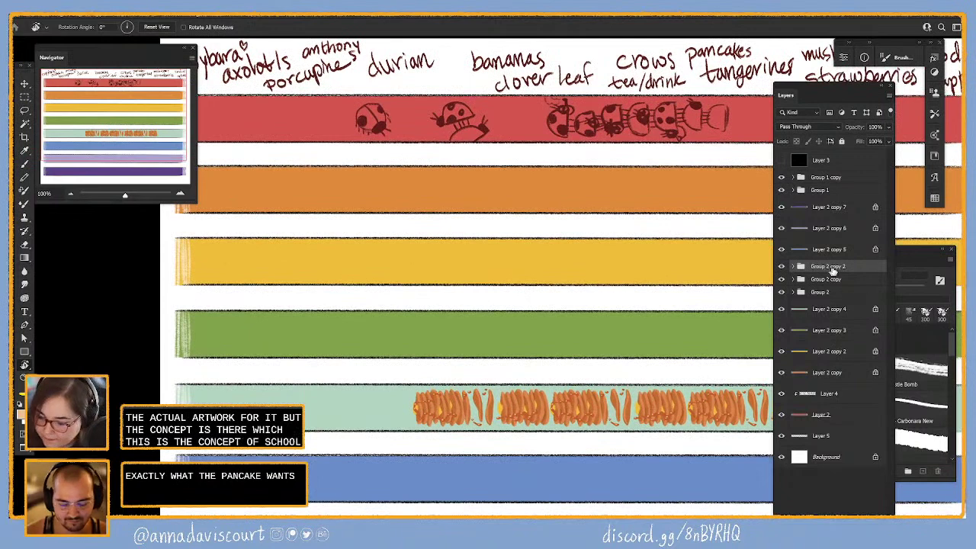
# - Hide and show Layer 5 to check what it contains, leaving it visible
pyautogui.click(845, 338)
pyautogui.click(836, 216)
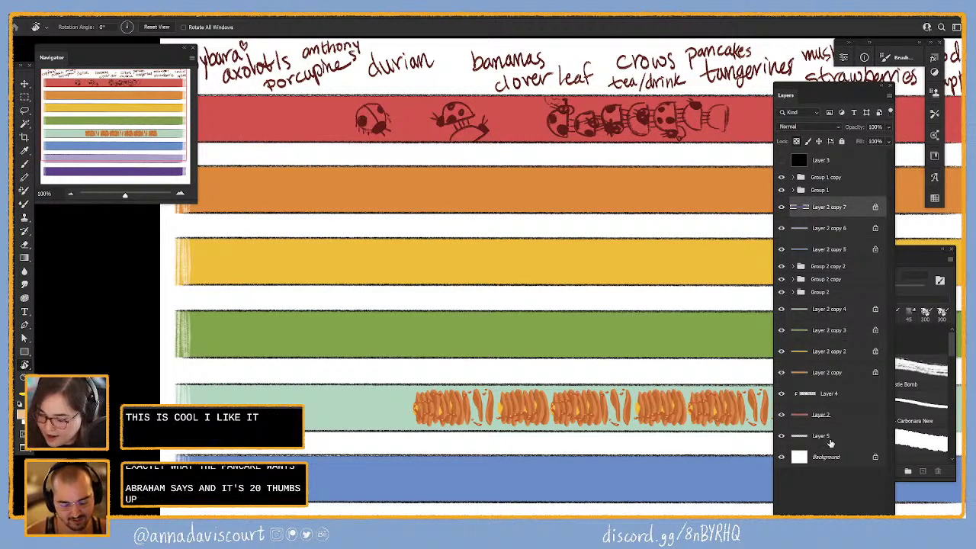
pyautogui.click(831, 441)
pyautogui.click(781, 436)
pyautogui.click(781, 437)
pyautogui.click(781, 436)
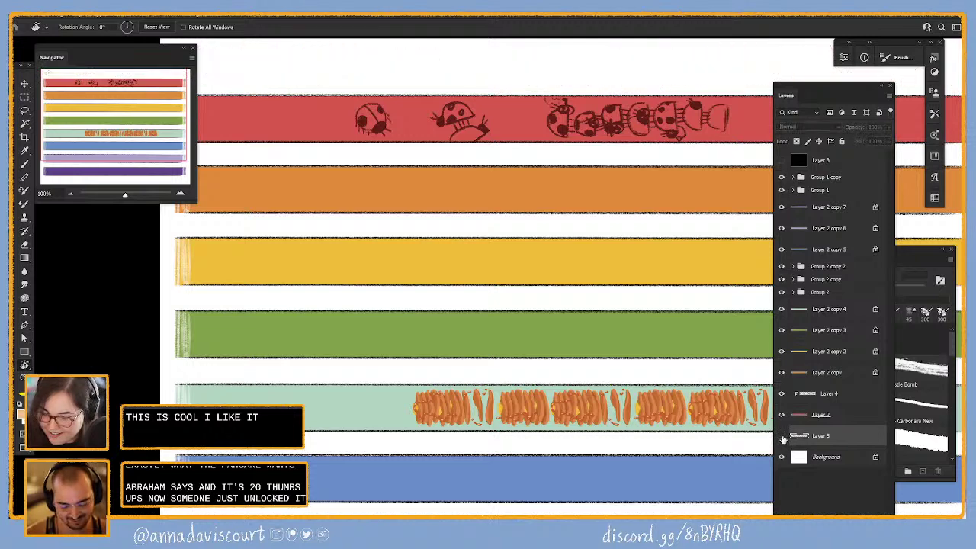
pyautogui.click(781, 436)
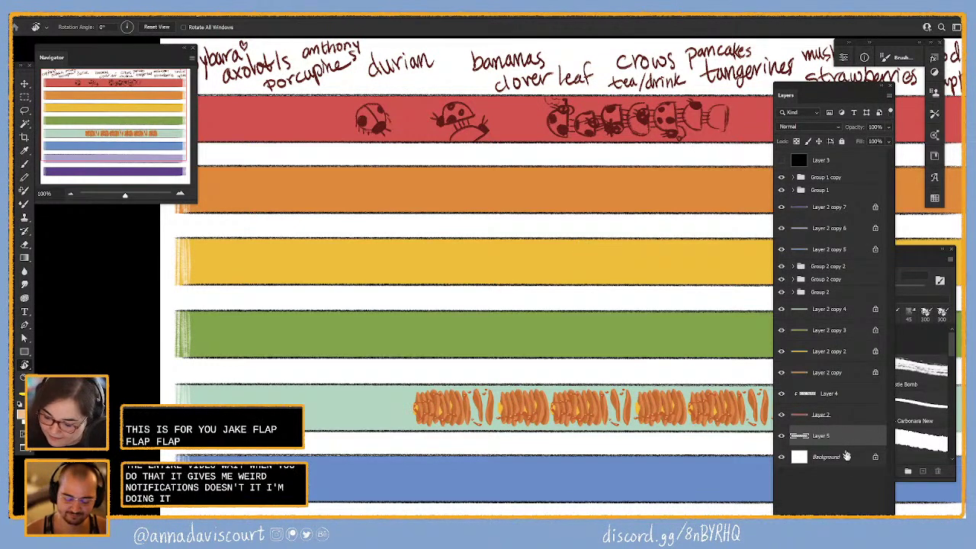
pyautogui.click(781, 436)
pyautogui.click(781, 437)
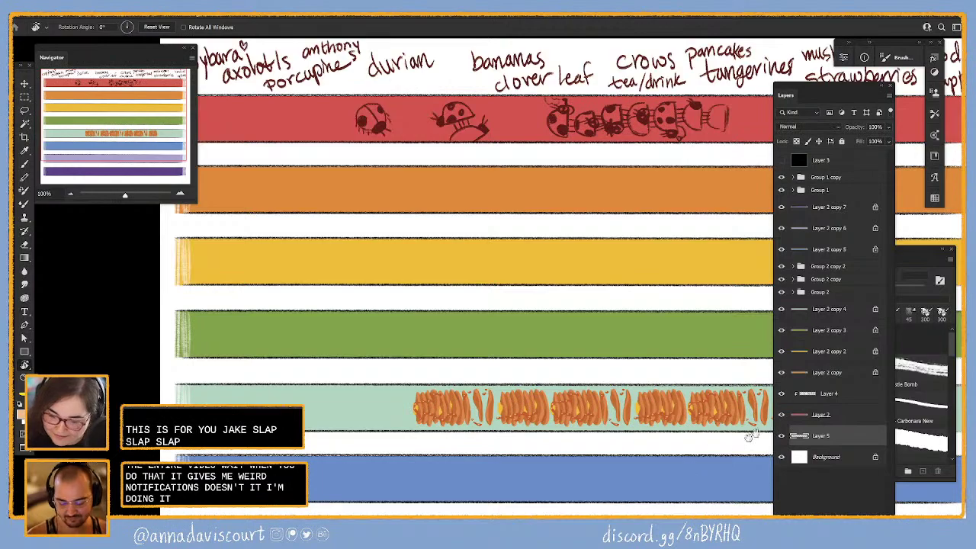
# - Add a new layer directly above the orange stripe's layer, Layer 2 copy, and get the Brush tool ready over that stripe
pyautogui.moveTo(673, 436); pyautogui.dragTo(585, 525)
pyautogui.moveTo(742, 276); pyautogui.dragTo(827, 265)
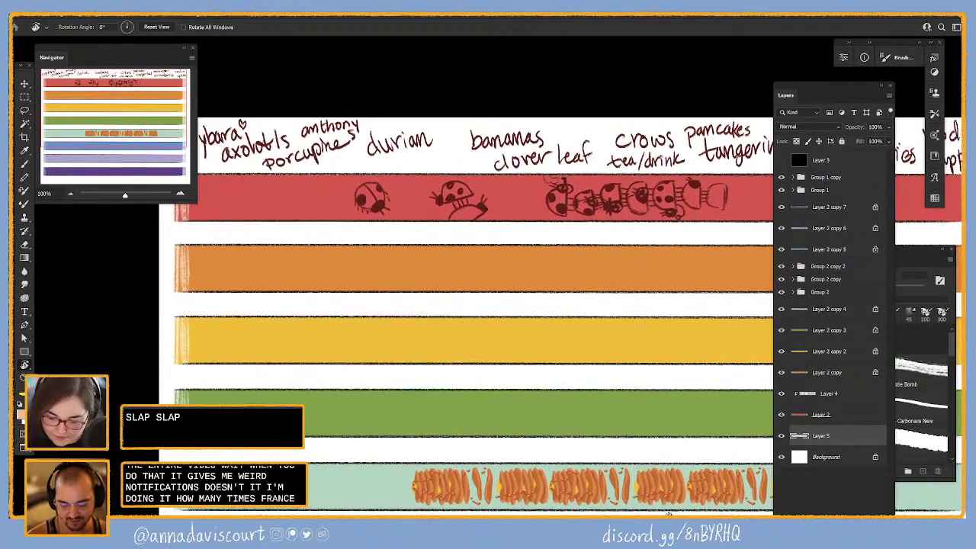
pyautogui.click(828, 265)
pyautogui.click(828, 209)
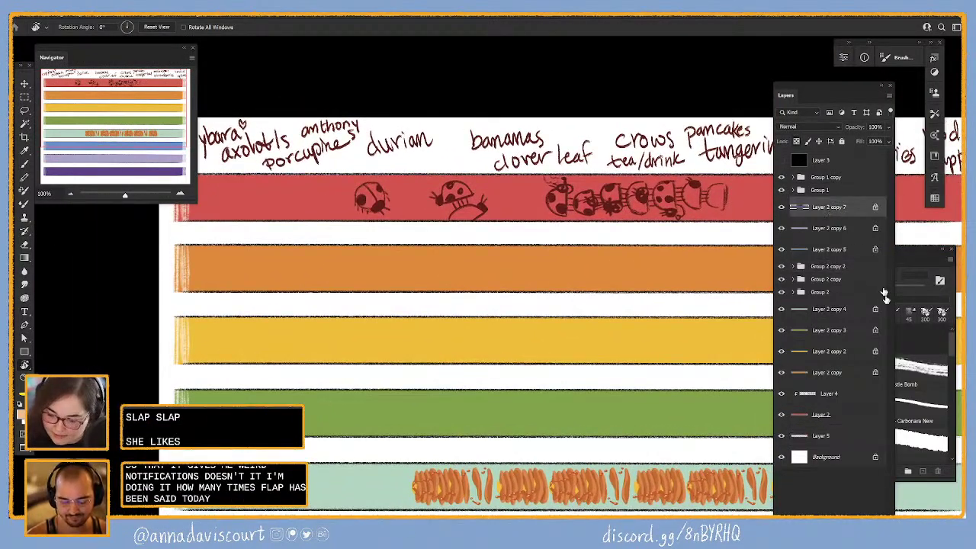
pyautogui.click(822, 373)
pyautogui.hotkey('ctrl', 'shift', 'alt', 'n')
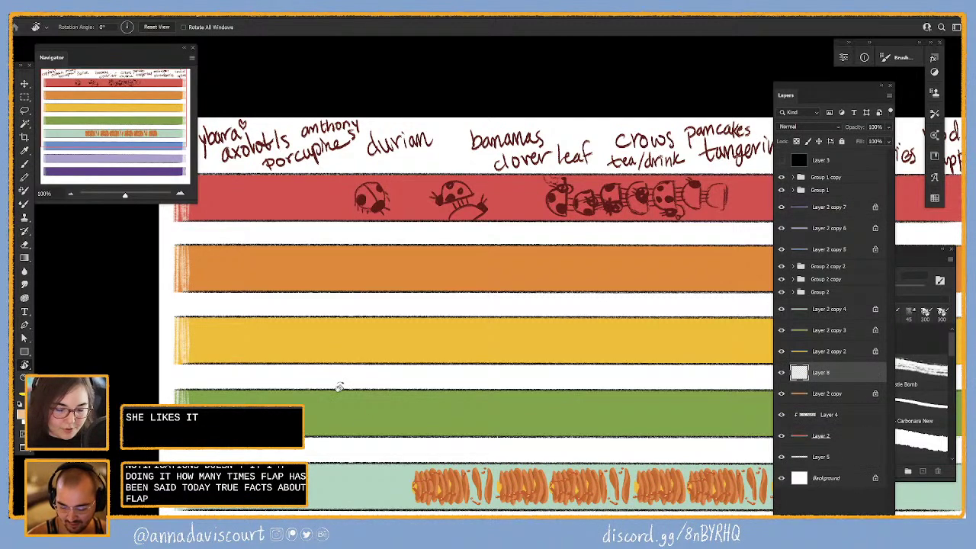
pyautogui.press('b')
pyautogui.hotkey('ctrl', '+')
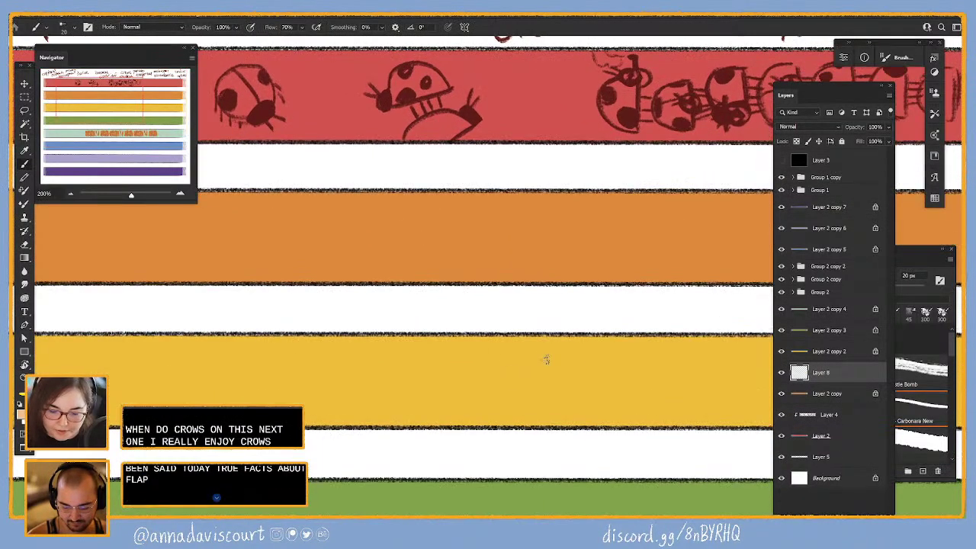
# - Paint a small jagged dark red mark on the orange stripe
pyautogui.moveTo(679, 405); pyautogui.dragTo(737, 429)
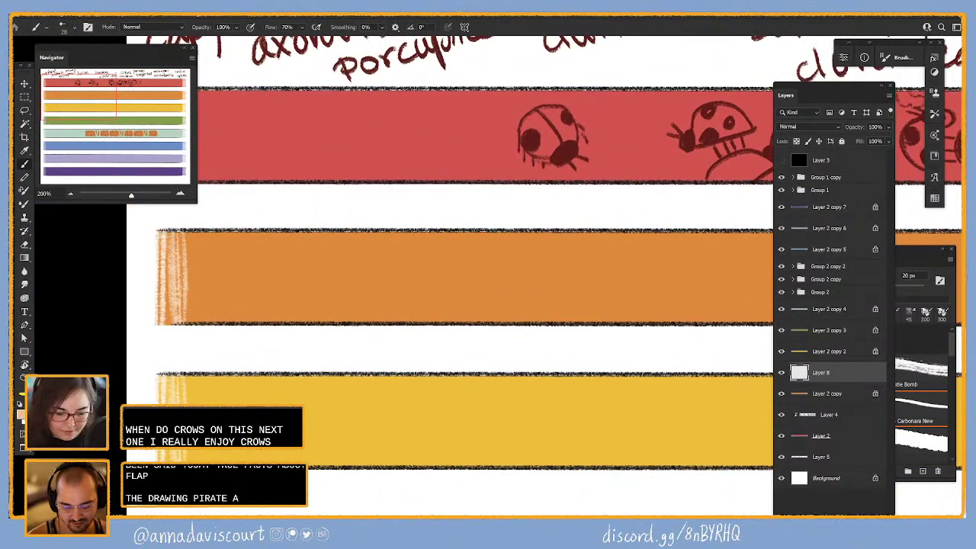
pyautogui.moveTo(489, 278)
pyautogui.mouseDown()
pyautogui.moveTo(527, 302)
pyautogui.moveTo(472, 315)
pyautogui.mouseUp()
pyautogui.hotkey('ctrl', 'z')
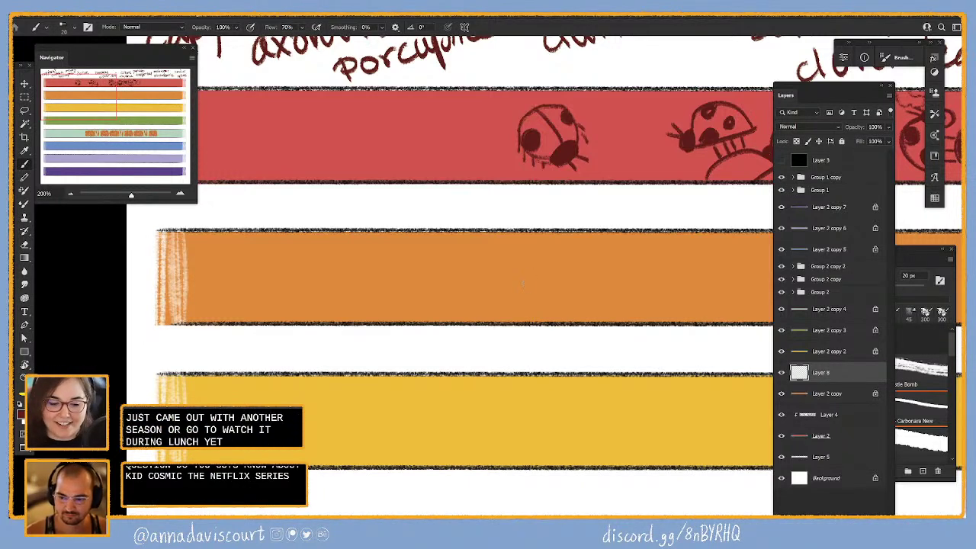
pyautogui.moveTo(440, 279); pyautogui.dragTo(450, 294)
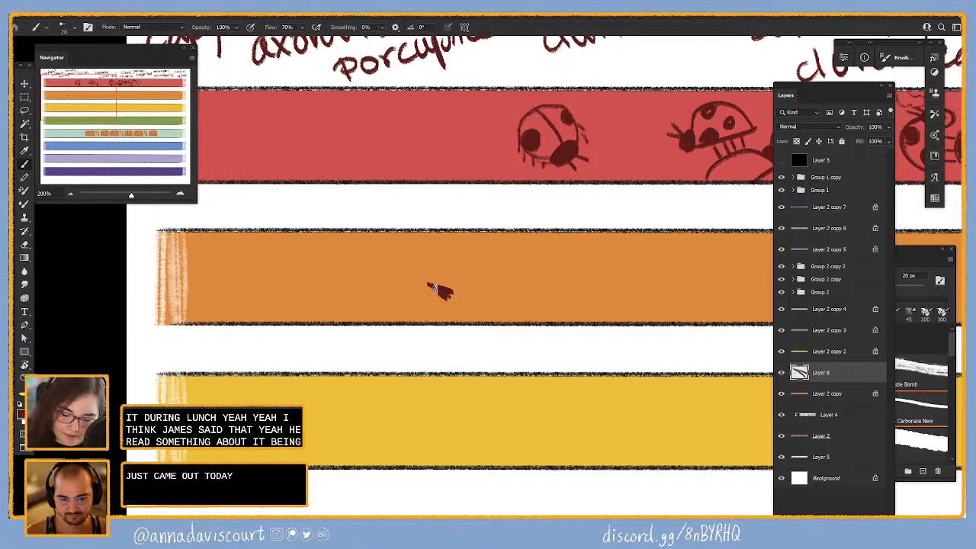
pyautogui.moveTo(440, 288)
pyautogui.mouseDown()
pyautogui.moveTo(425, 278)
pyautogui.moveTo(450, 284)
pyautogui.mouseUp()
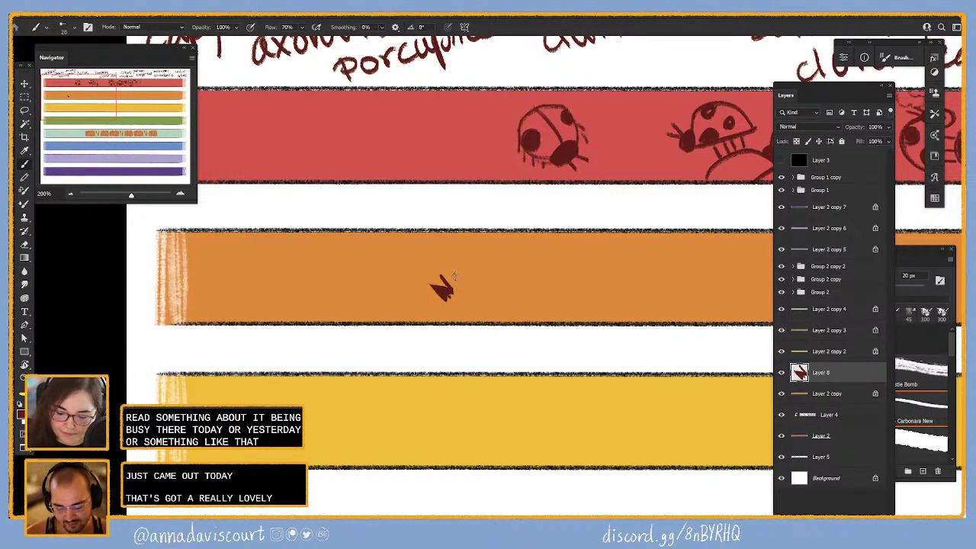
pyautogui.moveTo(436, 276); pyautogui.dragTo(452, 292)
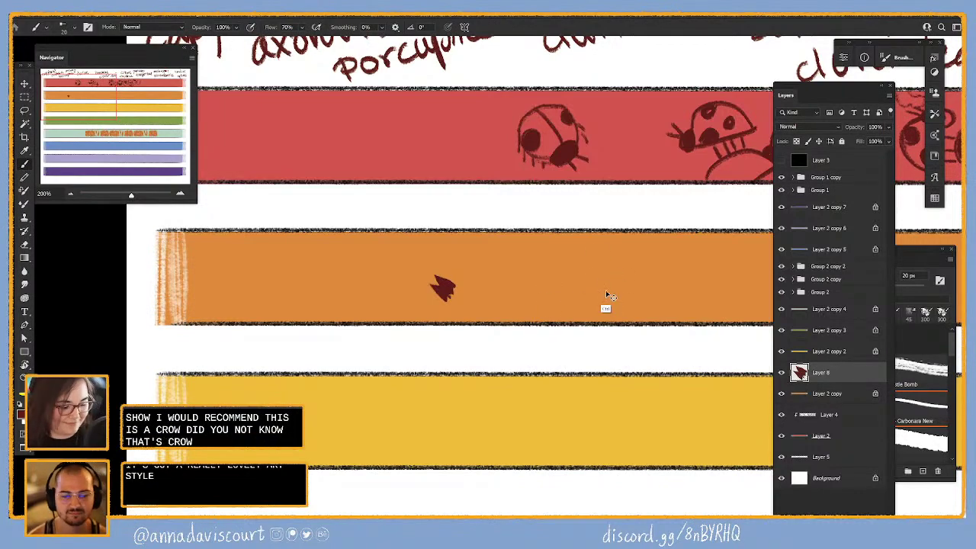
pyautogui.scroll(-4, 607, 294)
pyautogui.scroll(1, 593, 274)
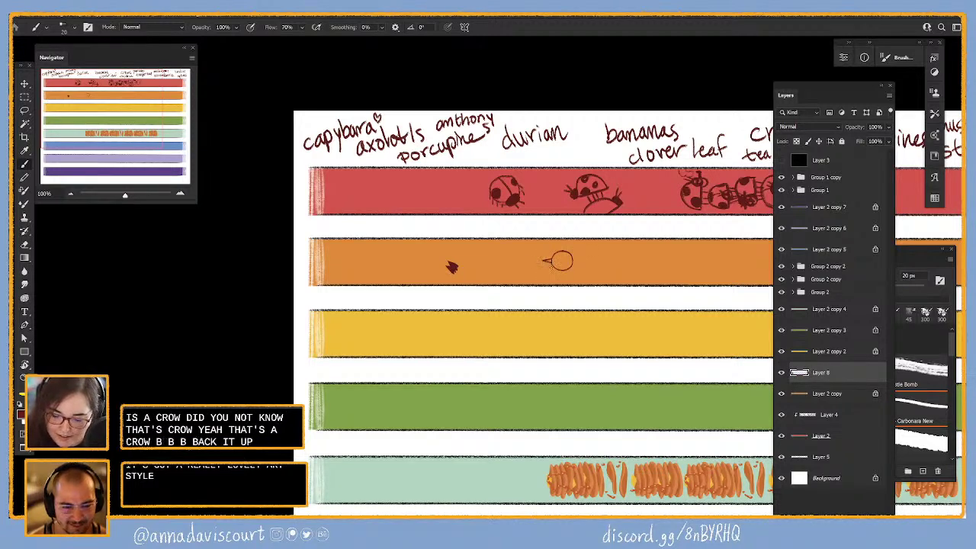
pyautogui.moveTo(552, 260); pyautogui.dragTo(551, 269)
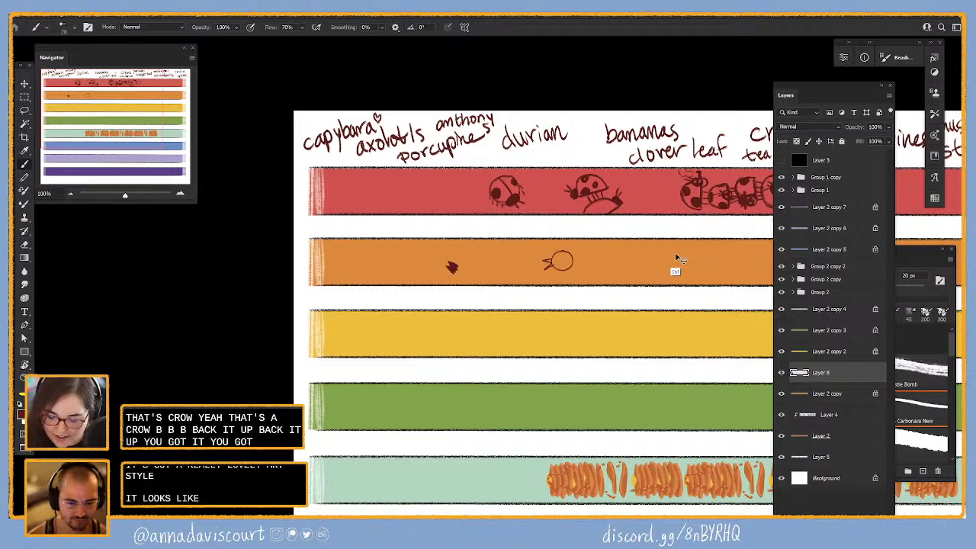
pyautogui.hotkey('ctrl', 'z')
pyautogui.hotkey('ctrl', 'z')
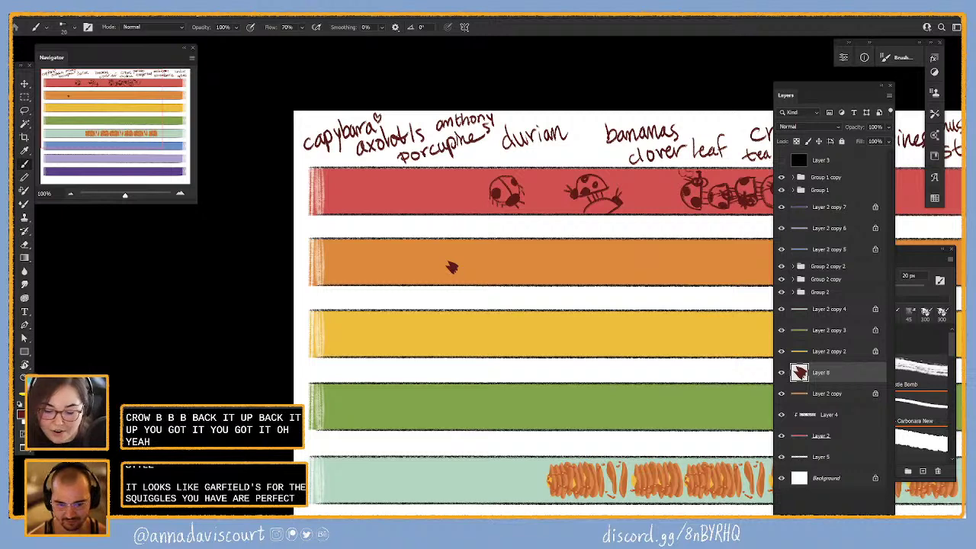
# - Sketch a striped cat face around the dark mark on the orange stripe, and erase the whole sketch with a lasso selection
pyautogui.moveTo(444, 263)
pyautogui.mouseDown()
pyautogui.moveTo(492, 237)
pyautogui.moveTo(503, 253)
pyautogui.moveTo(483, 275)
pyautogui.mouseUp()
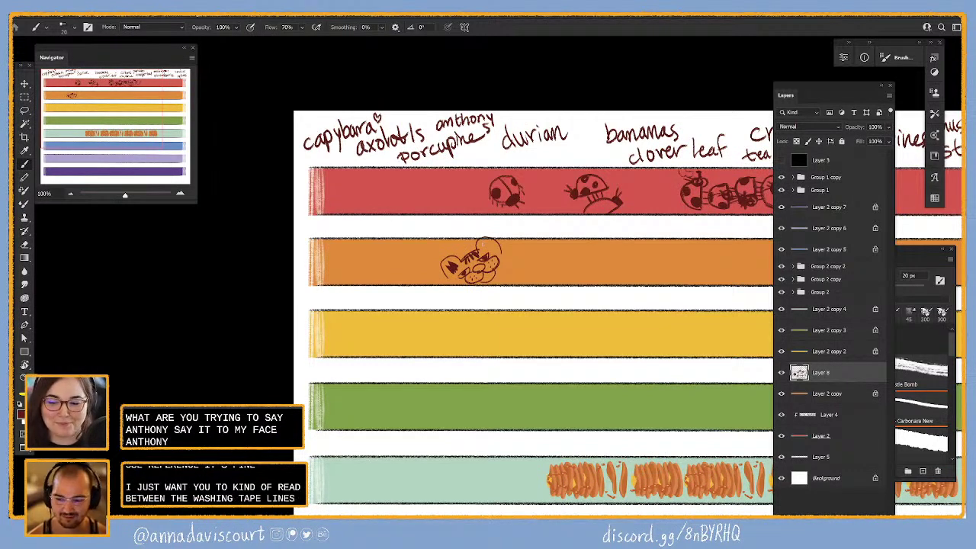
pyautogui.press('l')
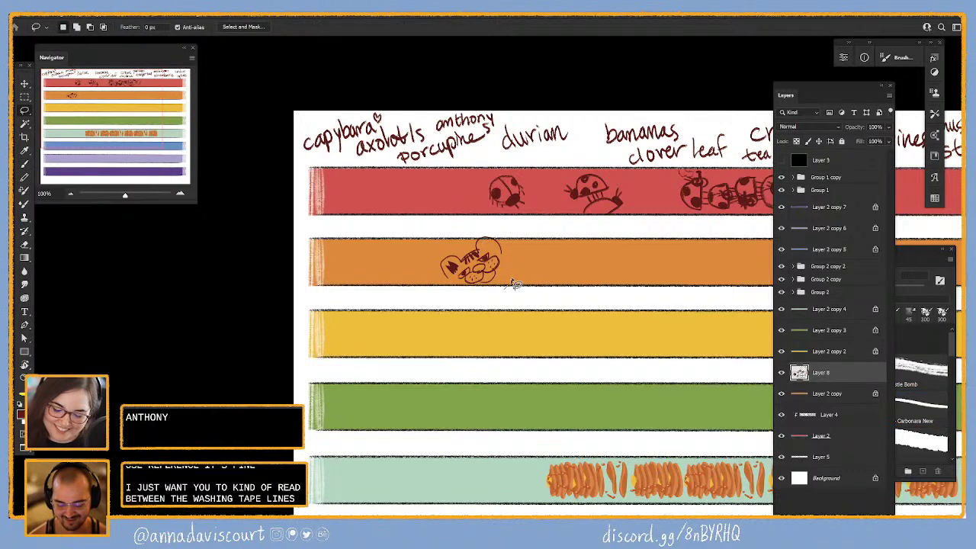
pyautogui.moveTo(523, 289); pyautogui.dragTo(526, 284)
pyautogui.press('Delete')
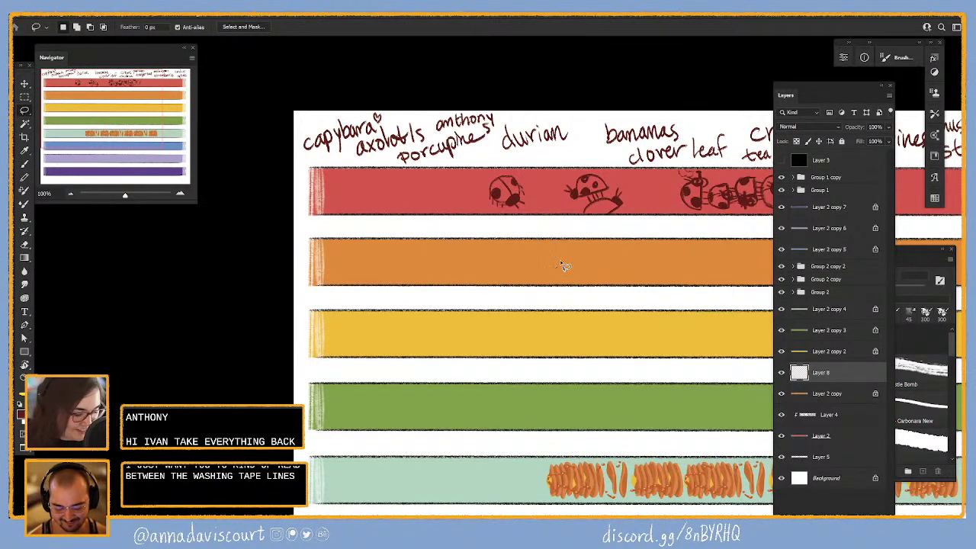
pyautogui.press('b')
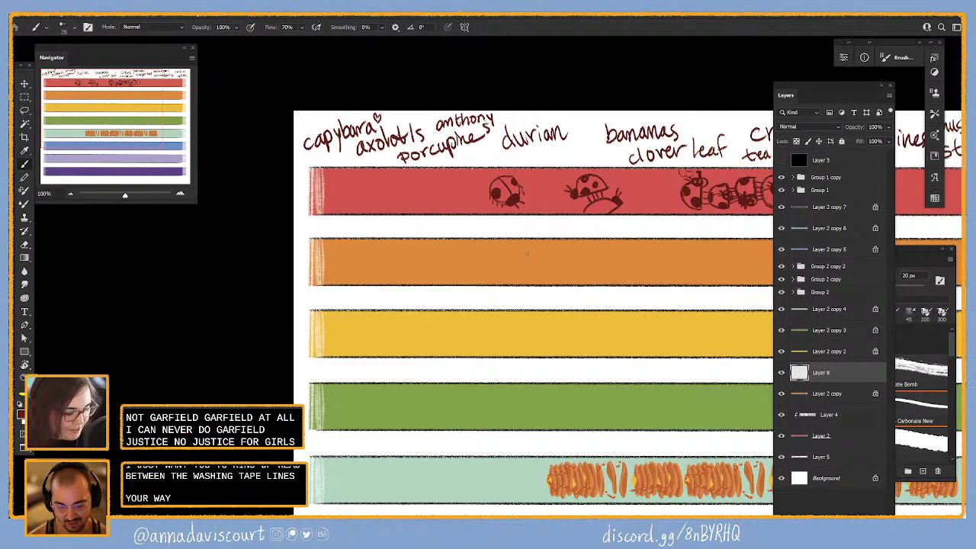
pyautogui.scroll(1, 495, 293)
pyautogui.moveTo(536, 276)
pyautogui.mouseDown()
pyautogui.moveTo(538, 289)
pyautogui.moveTo(625, 342)
pyautogui.moveTo(566, 305)
pyautogui.mouseUp()
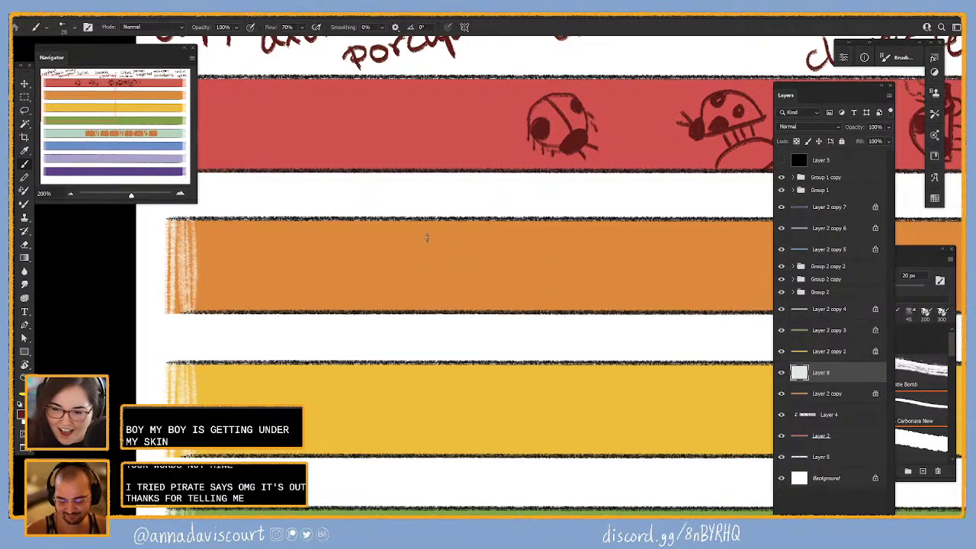
pyautogui.moveTo(416, 243)
pyautogui.mouseDown()
pyautogui.moveTo(462, 237)
pyautogui.moveTo(479, 256)
pyautogui.mouseUp()
pyautogui.hotkey('ctrl', 'z')
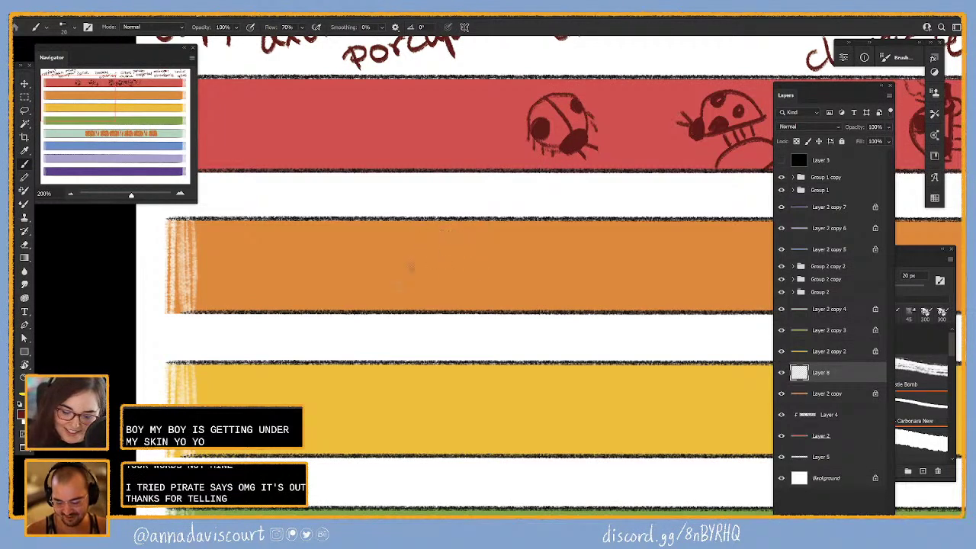
pyautogui.moveTo(405, 261)
pyautogui.mouseDown()
pyautogui.moveTo(439, 279)
pyautogui.moveTo(409, 267)
pyautogui.mouseUp()
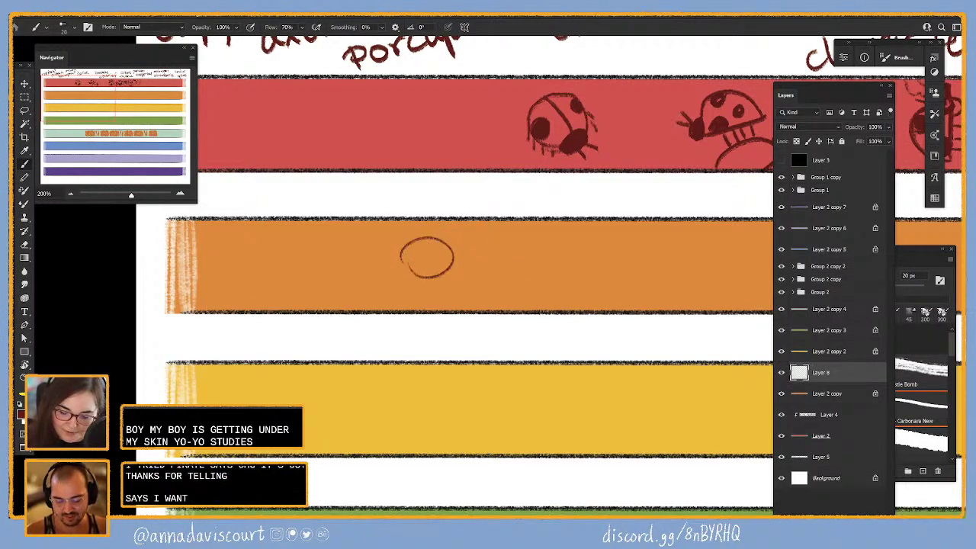
pyautogui.hotkey('ctrl', 'z')
# - Outline a side-view crow on the orange stripe with a small beak, large round eye and pointed tail, and brush in its neck feathers
pyautogui.moveTo(472, 252)
pyautogui.mouseDown()
pyautogui.moveTo(461, 275)
pyautogui.moveTo(518, 286)
pyautogui.moveTo(477, 246)
pyautogui.moveTo(459, 247)
pyautogui.moveTo(483, 242)
pyautogui.moveTo(444, 256)
pyautogui.moveTo(464, 261)
pyautogui.moveTo(447, 271)
pyautogui.moveTo(467, 244)
pyautogui.mouseUp()
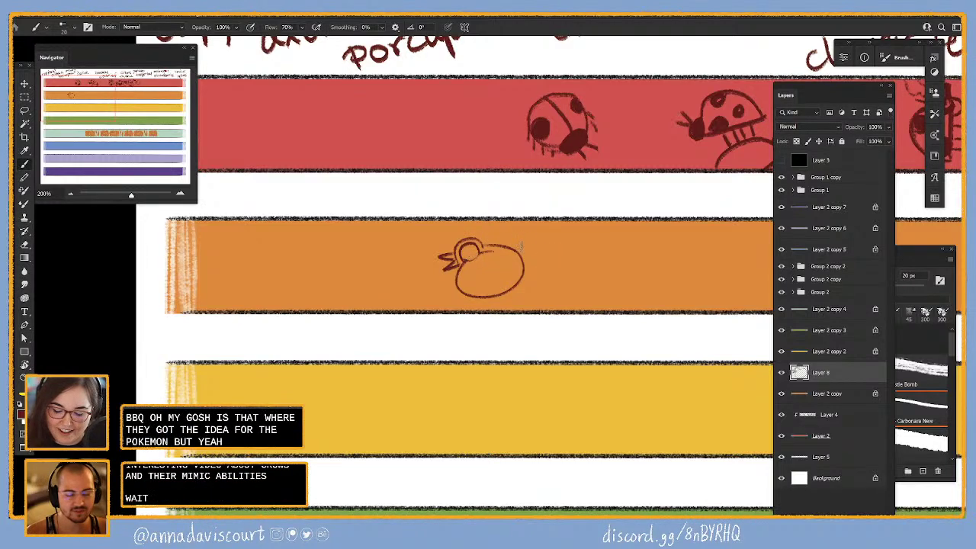
pyautogui.moveTo(503, 245)
pyautogui.mouseDown()
pyautogui.moveTo(540, 269)
pyautogui.moveTo(526, 273)
pyautogui.moveTo(543, 273)
pyautogui.mouseUp()
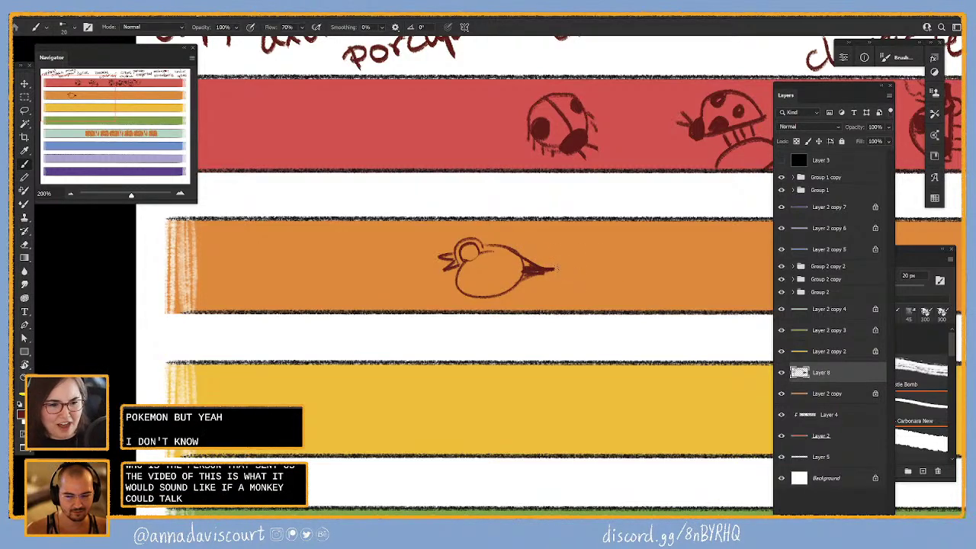
pyautogui.moveTo(461, 260)
pyautogui.mouseDown()
pyautogui.moveTo(463, 283)
pyautogui.moveTo(502, 266)
pyautogui.mouseUp()
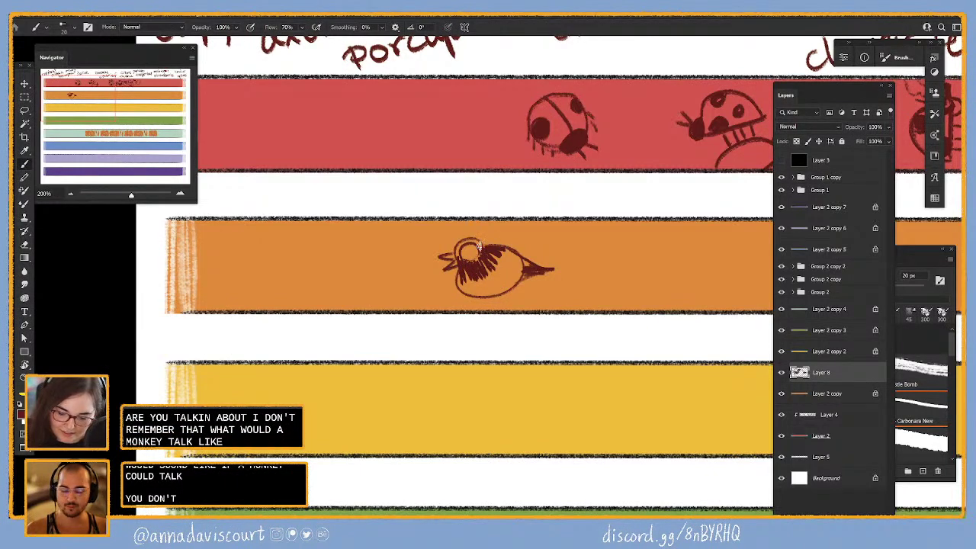
pyautogui.moveTo(458, 243); pyautogui.dragTo(462, 267)
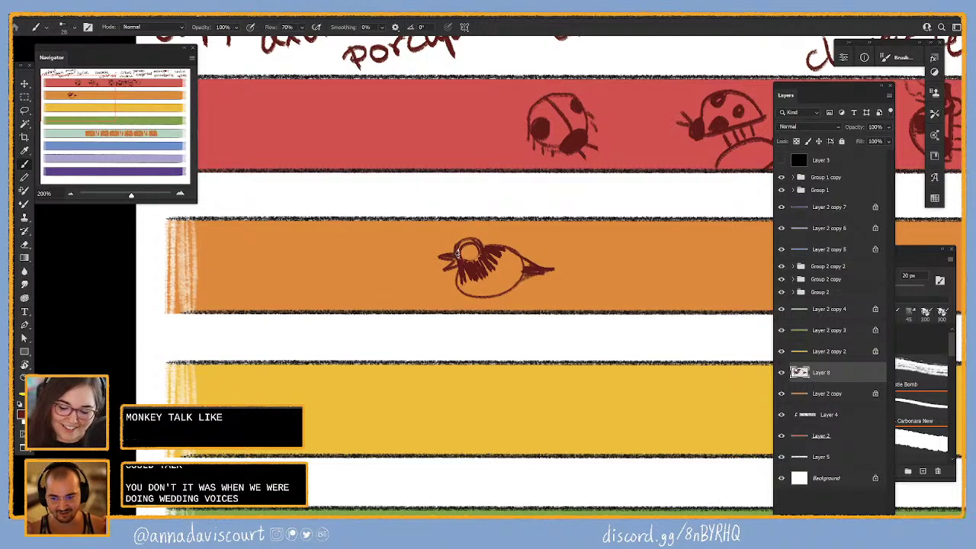
# - Fill the crow's body with dark red feather strokes and add its pupil, two thin legs and orange wing lines
pyautogui.moveTo(461, 256); pyautogui.dragTo(465, 267)
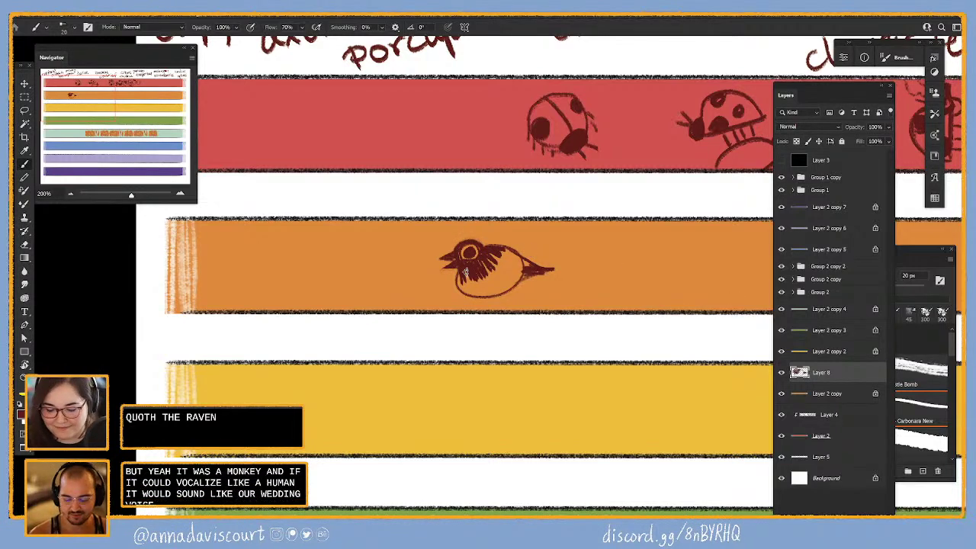
pyautogui.moveTo(477, 289)
pyautogui.mouseDown()
pyautogui.moveTo(508, 284)
pyautogui.moveTo(502, 267)
pyautogui.moveTo(506, 278)
pyautogui.moveTo(509, 267)
pyautogui.moveTo(530, 266)
pyautogui.moveTo(500, 292)
pyautogui.moveTo(513, 264)
pyautogui.moveTo(493, 280)
pyautogui.moveTo(520, 281)
pyautogui.moveTo(529, 260)
pyautogui.moveTo(473, 283)
pyautogui.moveTo(462, 274)
pyautogui.moveTo(482, 280)
pyautogui.moveTo(509, 267)
pyautogui.moveTo(461, 272)
pyautogui.moveTo(511, 277)
pyautogui.moveTo(531, 249)
pyautogui.moveTo(485, 248)
pyautogui.moveTo(511, 255)
pyautogui.mouseUp()
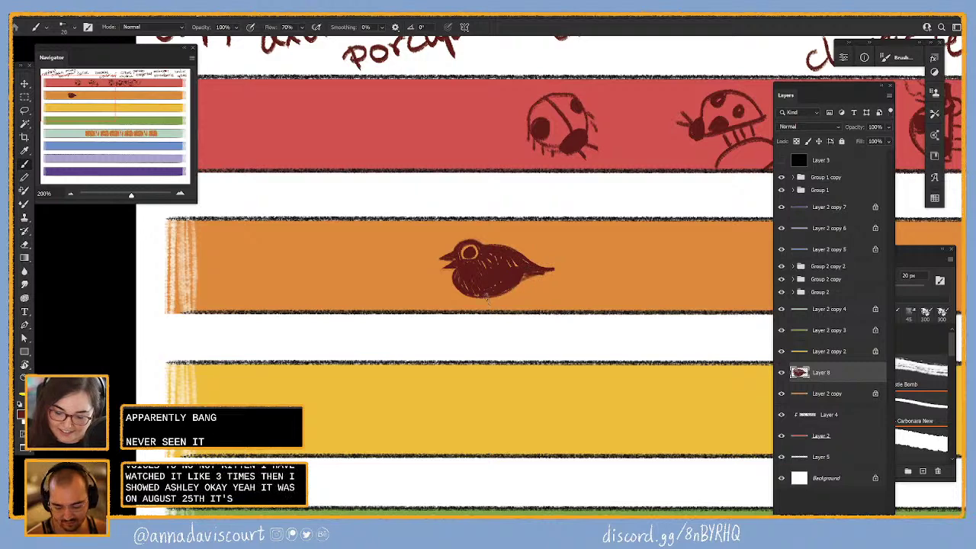
pyautogui.moveTo(486, 293); pyautogui.dragTo(493, 314)
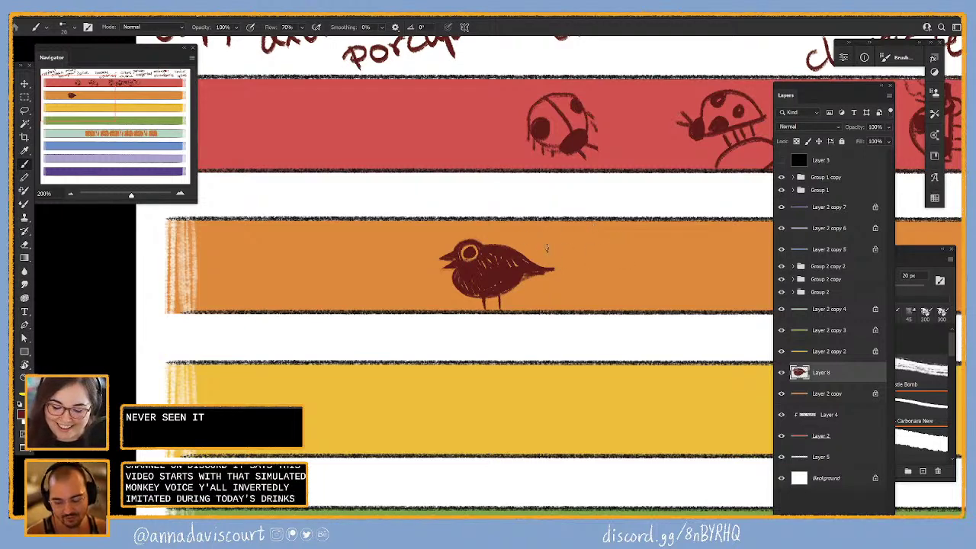
pyautogui.moveTo(492, 259); pyautogui.dragTo(520, 281)
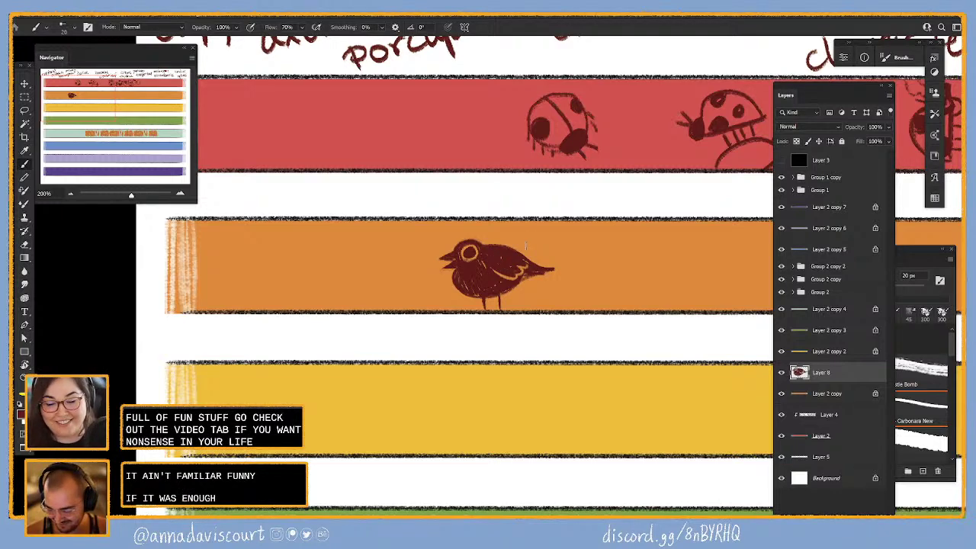
# - Draw a small dark red top hat on the crow's head and refine its brim and crown
pyautogui.moveTo(456, 239)
pyautogui.mouseDown()
pyautogui.moveTo(489, 238)
pyautogui.moveTo(481, 226)
pyautogui.moveTo(482, 240)
pyautogui.moveTo(470, 243)
pyautogui.mouseUp()
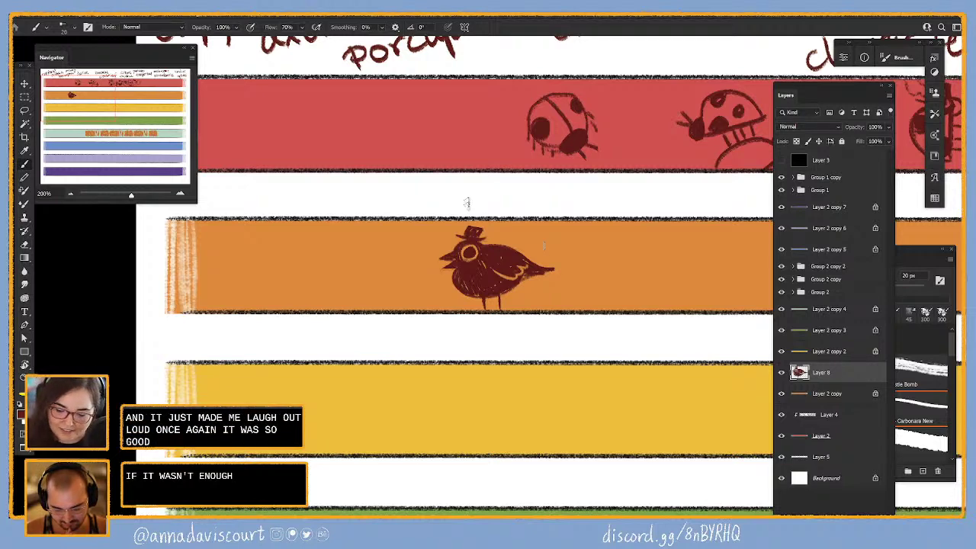
pyautogui.moveTo(470, 229); pyautogui.dragTo(463, 238)
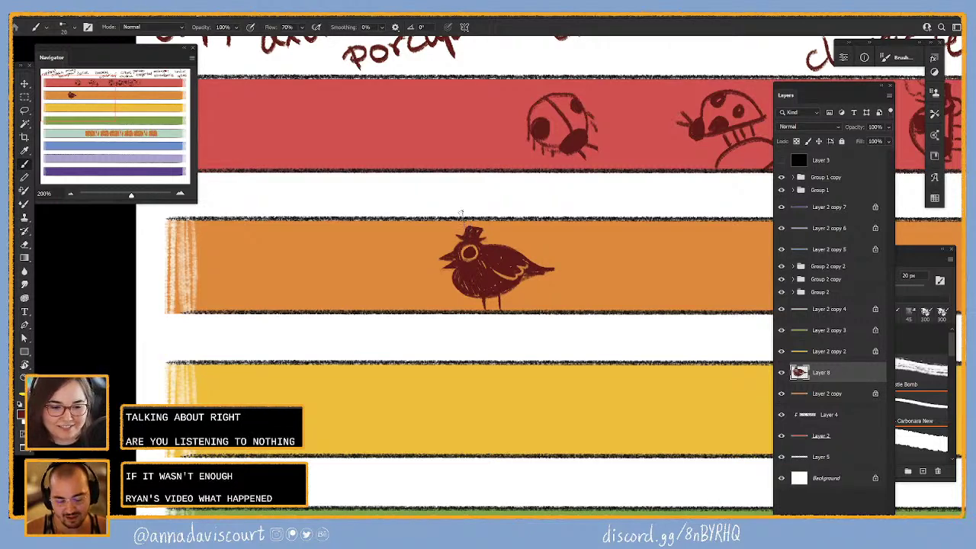
pyautogui.moveTo(465, 228); pyautogui.dragTo(480, 229)
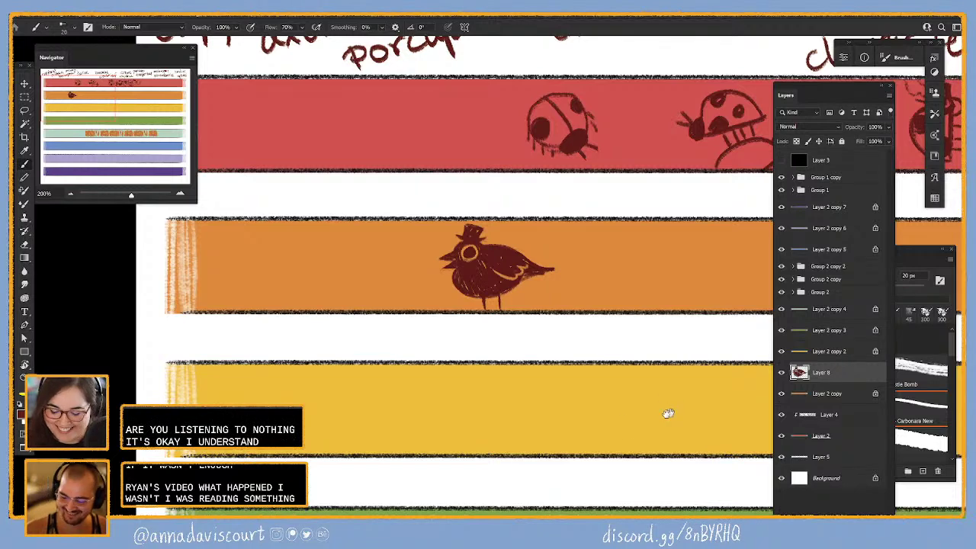
# - Rotate the canvas to about 95° and outline a second crow's rounded body beyond the first crow's tail on the orange stripe
pyautogui.moveTo(668, 413); pyautogui.dragTo(574, 436)
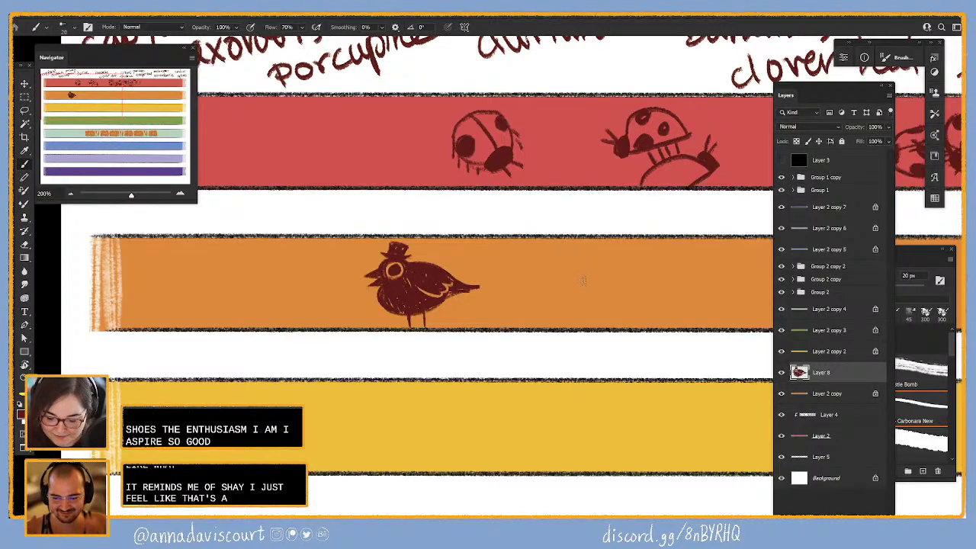
pyautogui.press('r')
pyautogui.moveTo(651, 265)
pyautogui.mouseDown()
pyautogui.moveTo(632, 364)
pyautogui.moveTo(505, 419)
pyautogui.moveTo(544, 408)
pyautogui.moveTo(575, 273)
pyautogui.mouseUp()
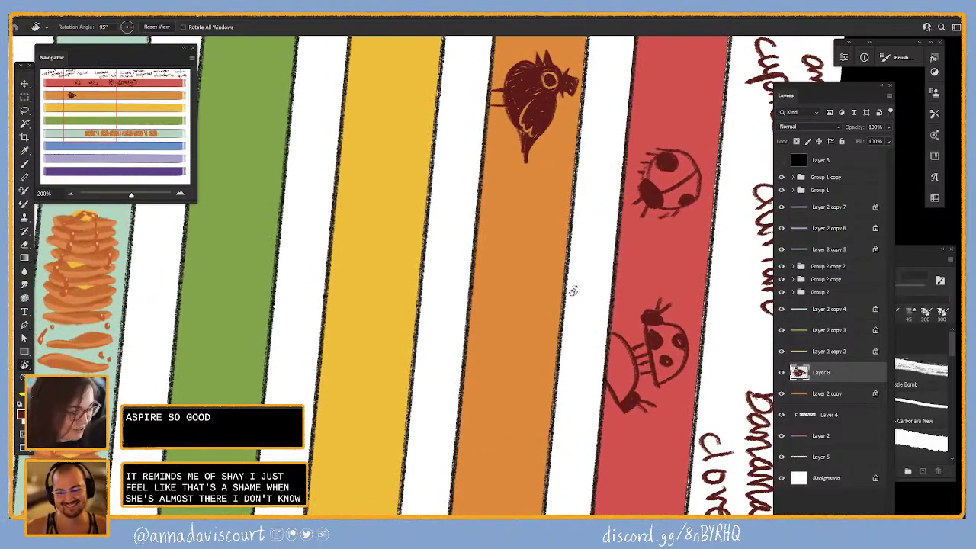
pyautogui.press('b')
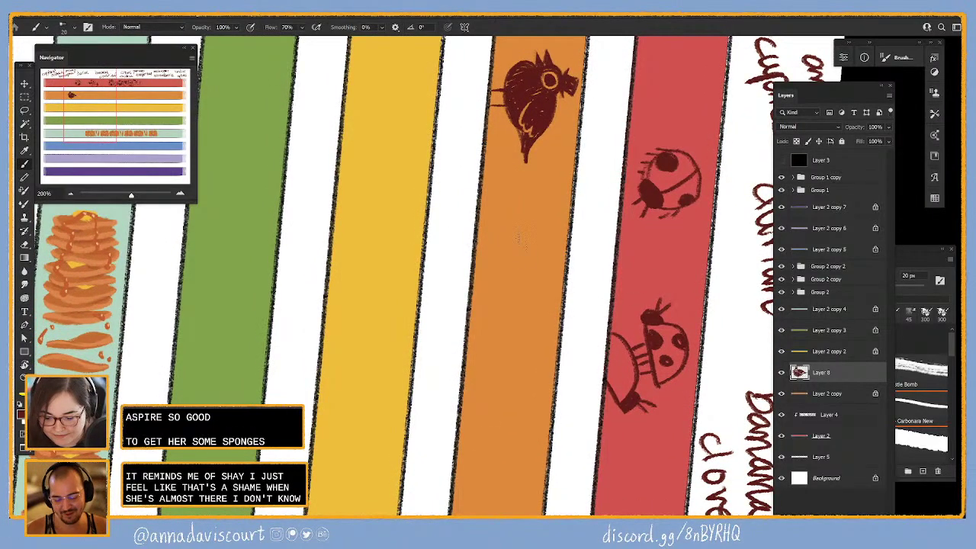
pyautogui.moveTo(494, 249)
pyautogui.mouseDown()
pyautogui.moveTo(515, 233)
pyautogui.moveTo(551, 245)
pyautogui.mouseUp()
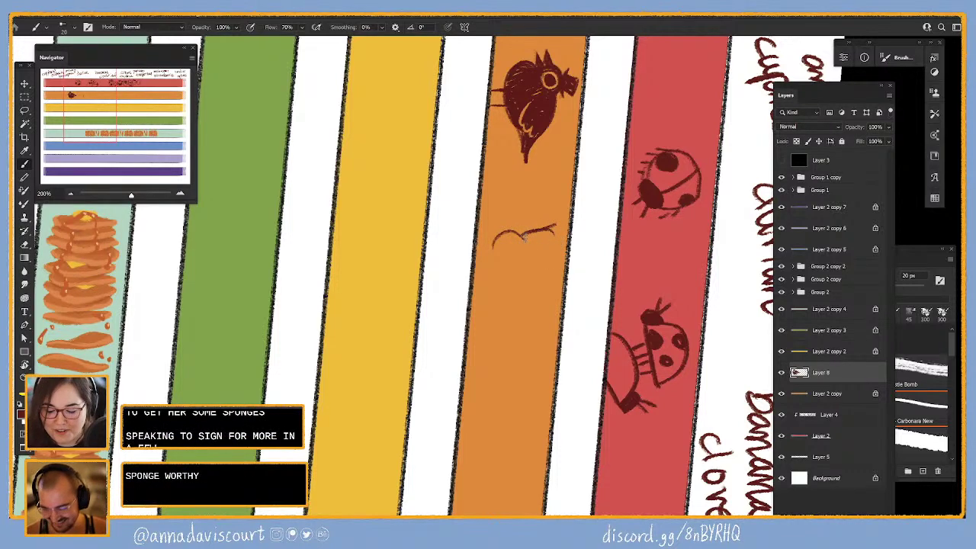
pyautogui.moveTo(553, 229); pyautogui.dragTo(556, 267)
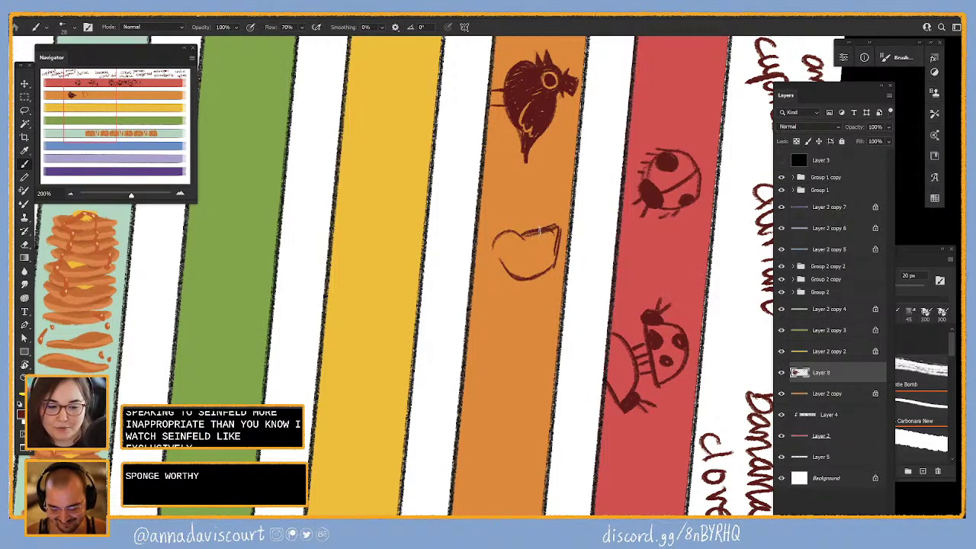
# - Brush two raised feathered wings onto the second crow and draw its small beak, dark head and round eye
pyautogui.moveTo(534, 233)
pyautogui.mouseDown()
pyautogui.moveTo(533, 202)
pyautogui.moveTo(535, 231)
pyautogui.moveTo(539, 207)
pyautogui.moveTo(548, 210)
pyautogui.moveTo(543, 234)
pyautogui.moveTo(534, 220)
pyautogui.moveTo(537, 234)
pyautogui.moveTo(544, 215)
pyautogui.moveTo(534, 190)
pyautogui.mouseUp()
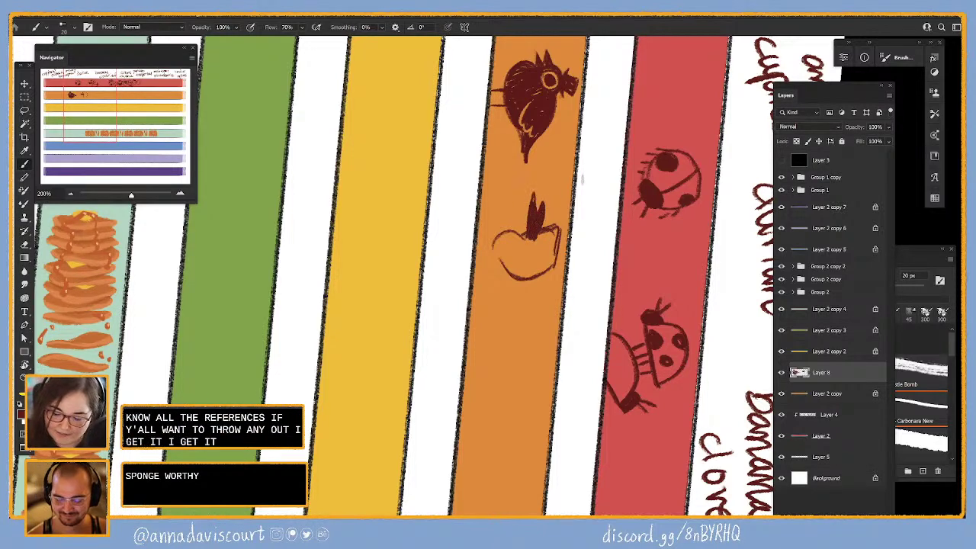
pyautogui.moveTo(549, 241); pyautogui.dragTo(547, 208)
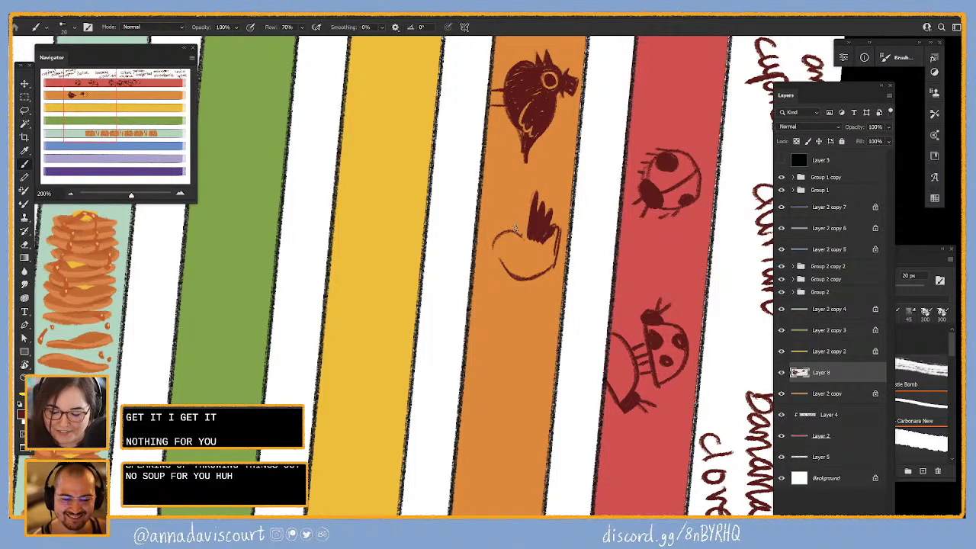
pyautogui.moveTo(495, 205); pyautogui.dragTo(521, 233)
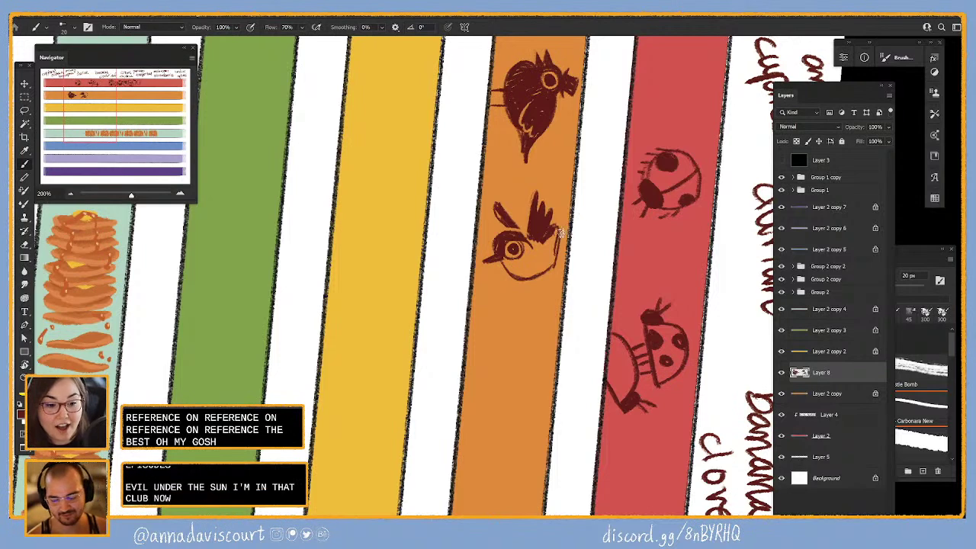
# - Fill the second crow's body with dark red feather strokes down to the belly outline
pyautogui.moveTo(526, 241); pyautogui.dragTo(532, 265)
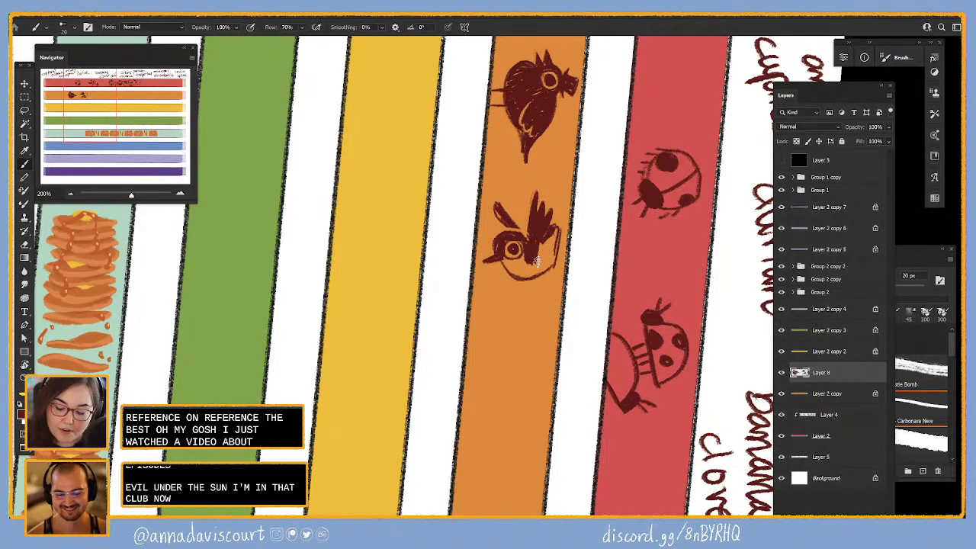
pyautogui.moveTo(548, 231)
pyautogui.mouseDown()
pyautogui.moveTo(550, 264)
pyautogui.moveTo(560, 263)
pyautogui.moveTo(503, 276)
pyautogui.moveTo(529, 261)
pyautogui.mouseUp()
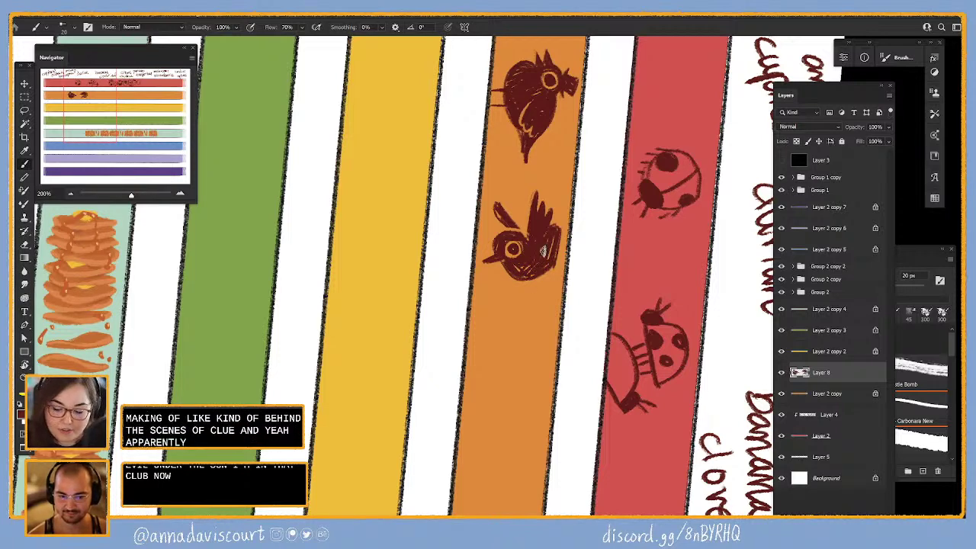
pyautogui.moveTo(549, 235)
pyautogui.mouseDown()
pyautogui.moveTo(554, 258)
pyautogui.moveTo(562, 252)
pyautogui.moveTo(553, 247)
pyautogui.mouseUp()
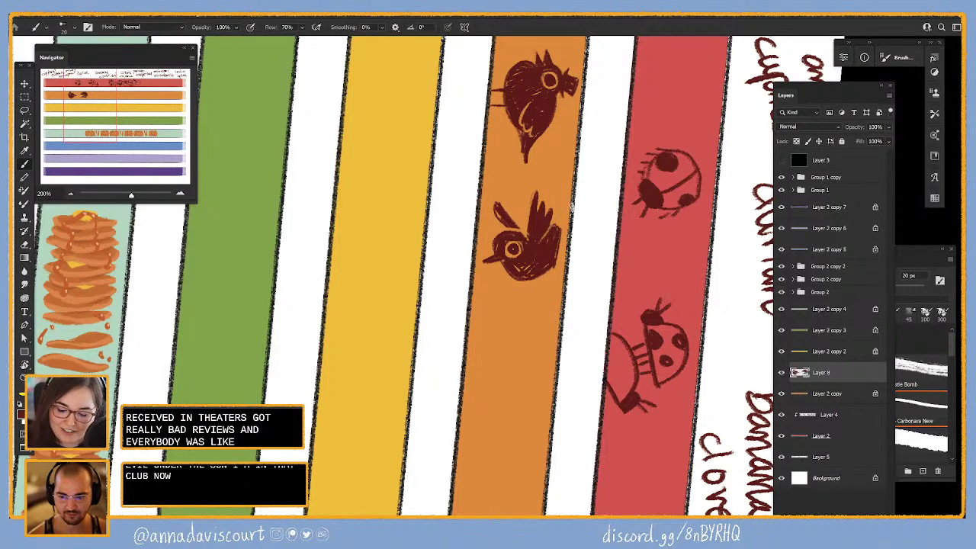
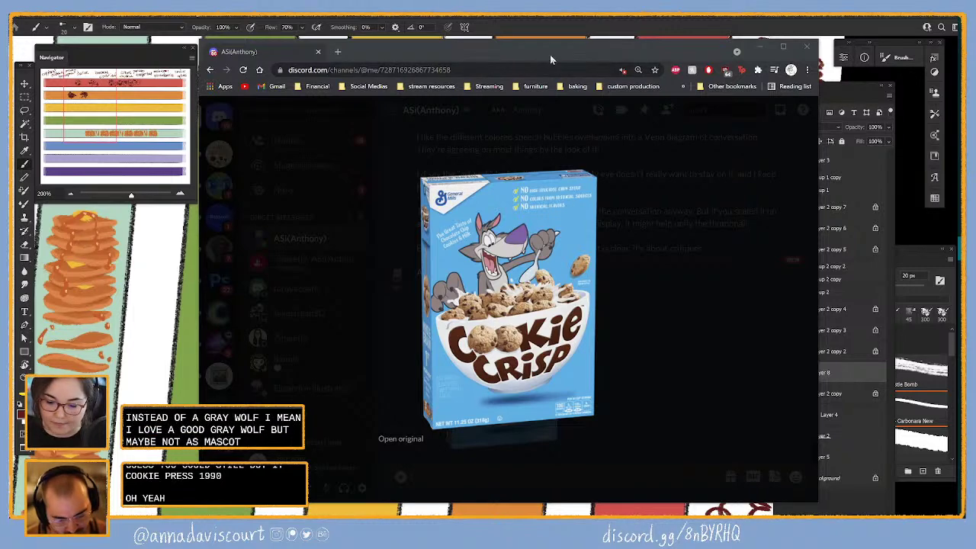
# - Switch to the Discord conversation in the browser and play the Cookie Crisp commercial, pausing it at 0:07
pyautogui.hotkey('alt', 'Tab')
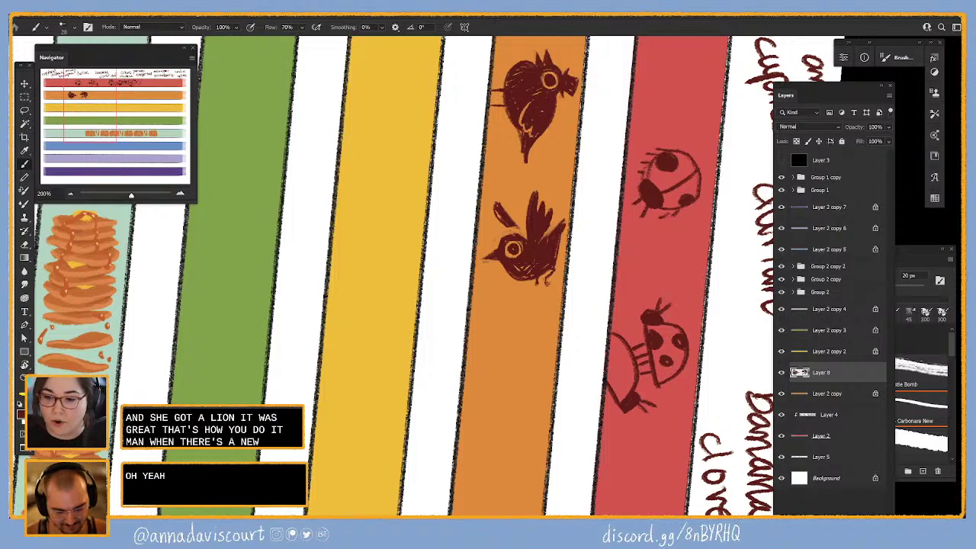
pyautogui.hotkey('alt', 'Tab')
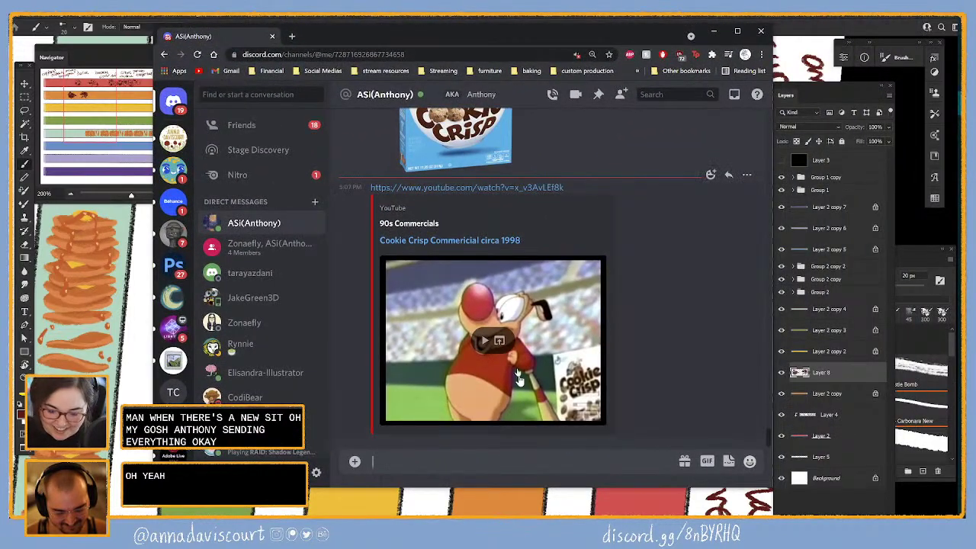
pyautogui.click(491, 343)
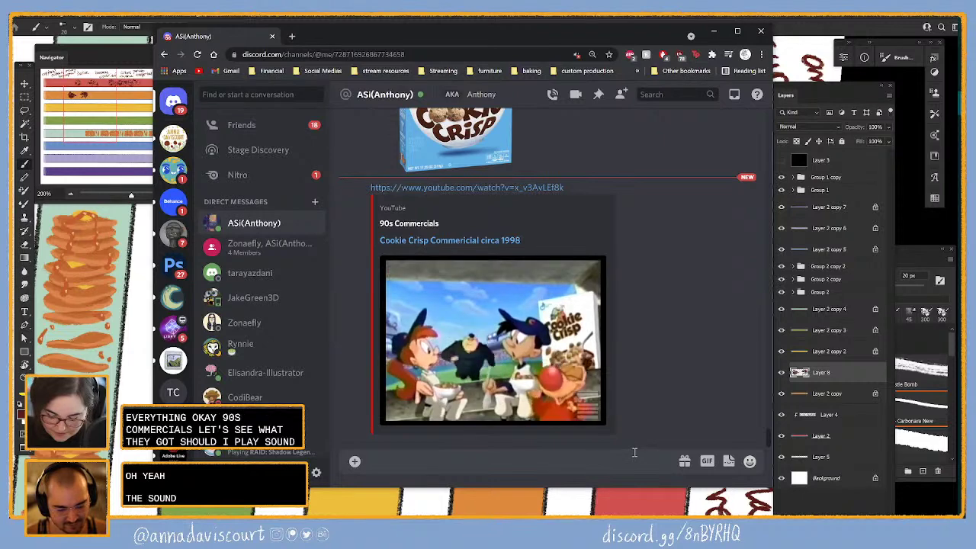
pyautogui.click(417, 417)
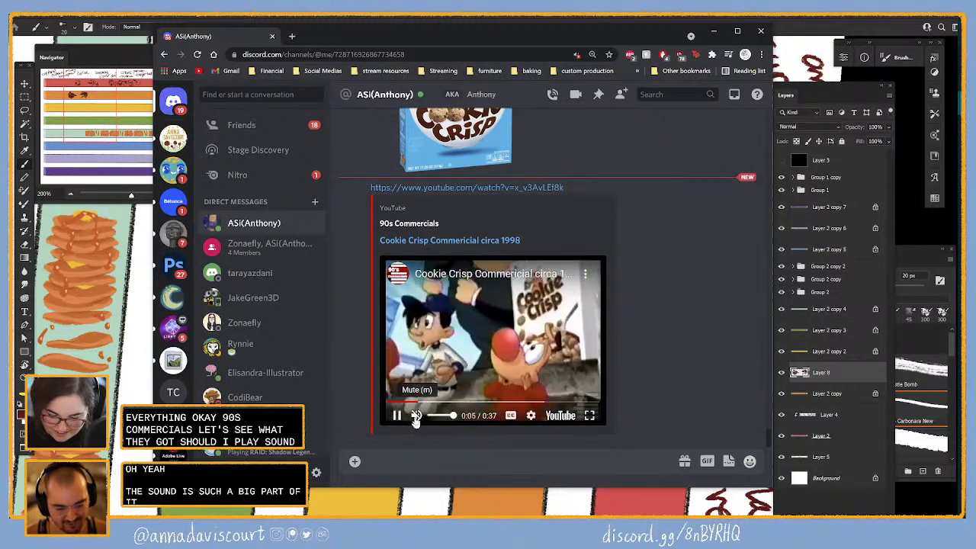
pyautogui.click(398, 415)
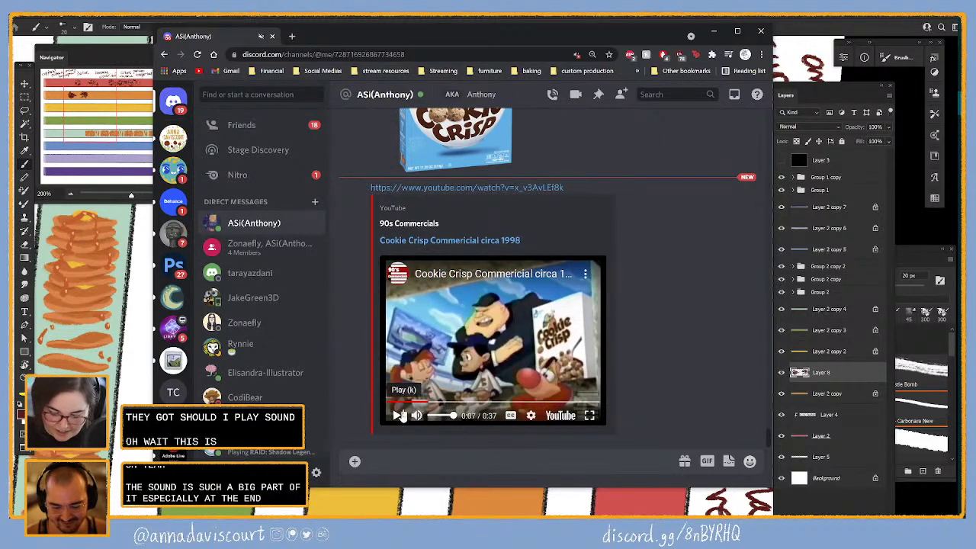
# - Unmute the Discord site and resume the commercial briefly with sound
pyautogui.rightClick(243, 45)
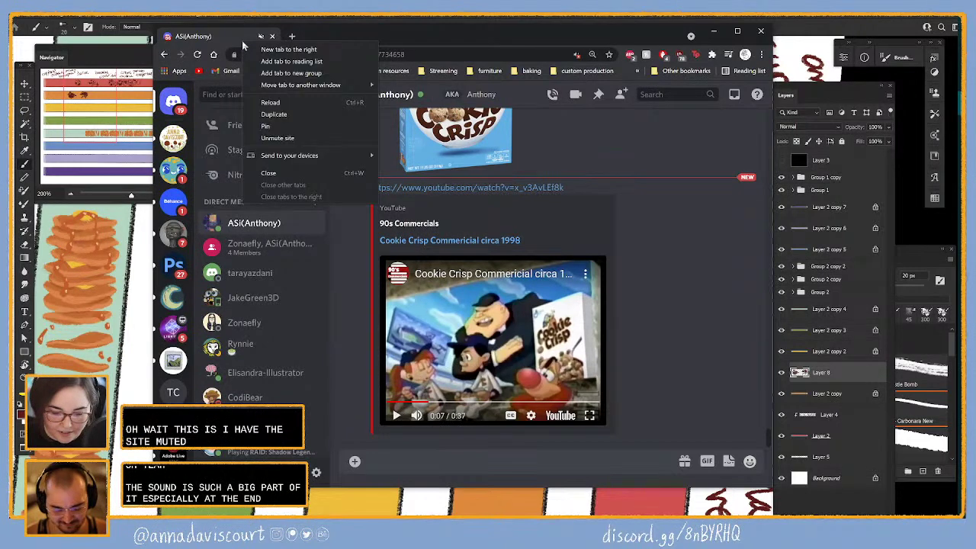
pyautogui.click(277, 138)
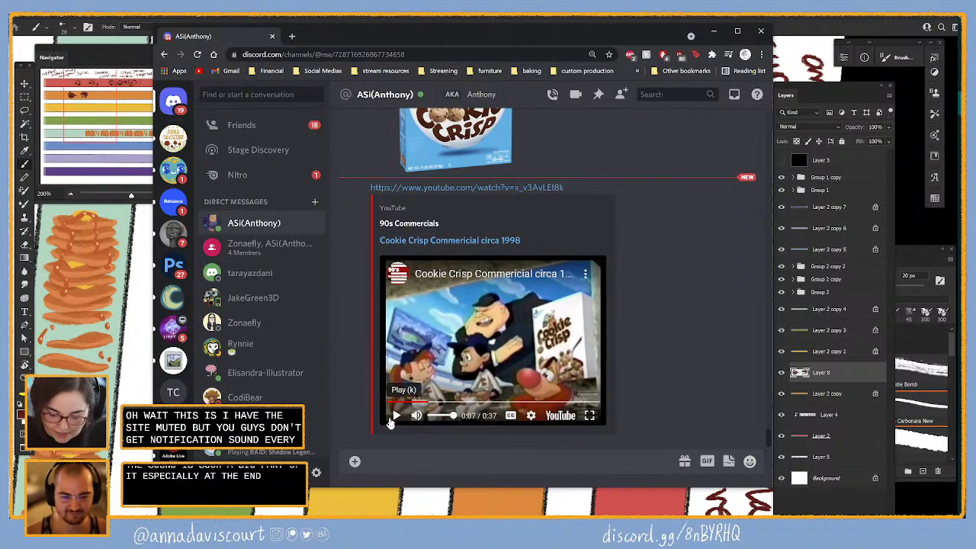
pyautogui.click(397, 418)
pyautogui.click(397, 418)
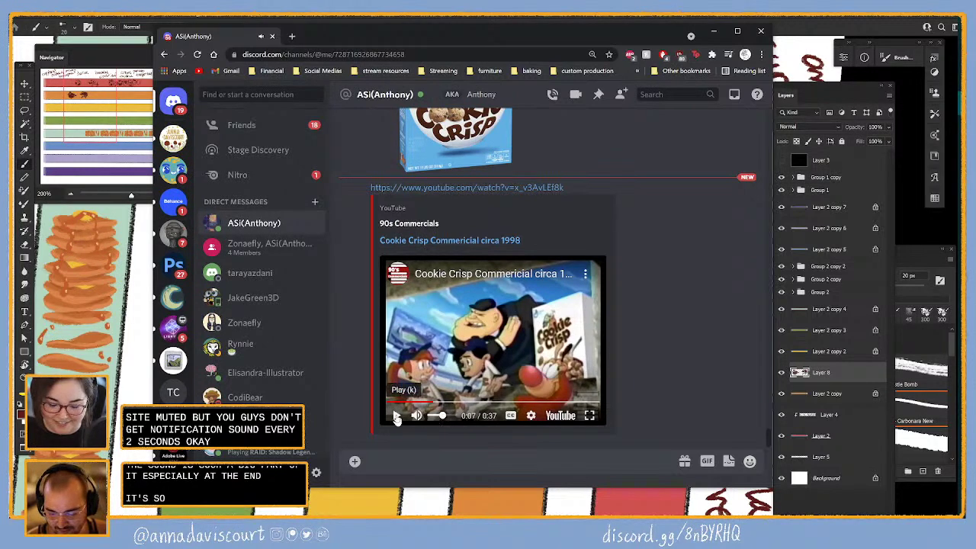
# - Reload the Discord page, reposition the browser window slightly and play the Cookie Crisp commercial again
pyautogui.hotkey('ctrl', 'r')
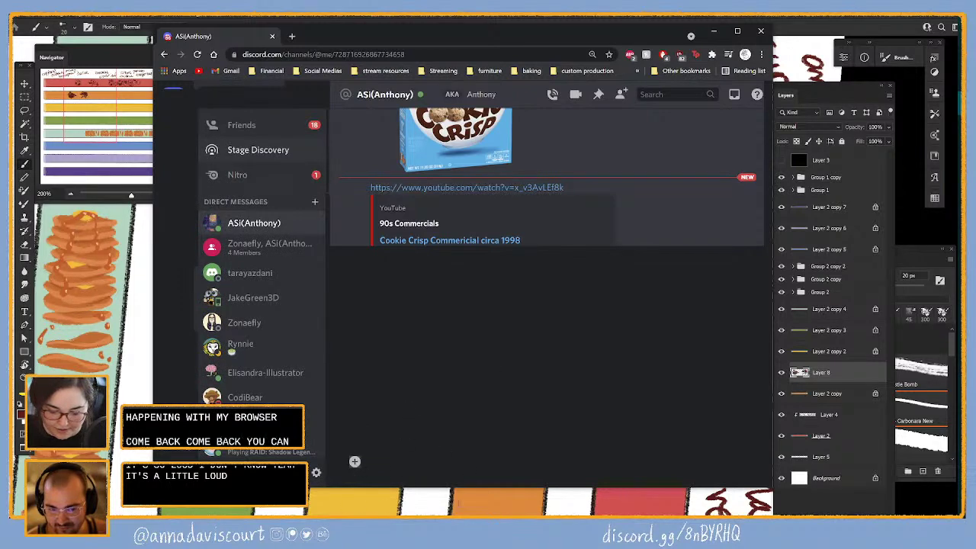
pyautogui.click(196, 55)
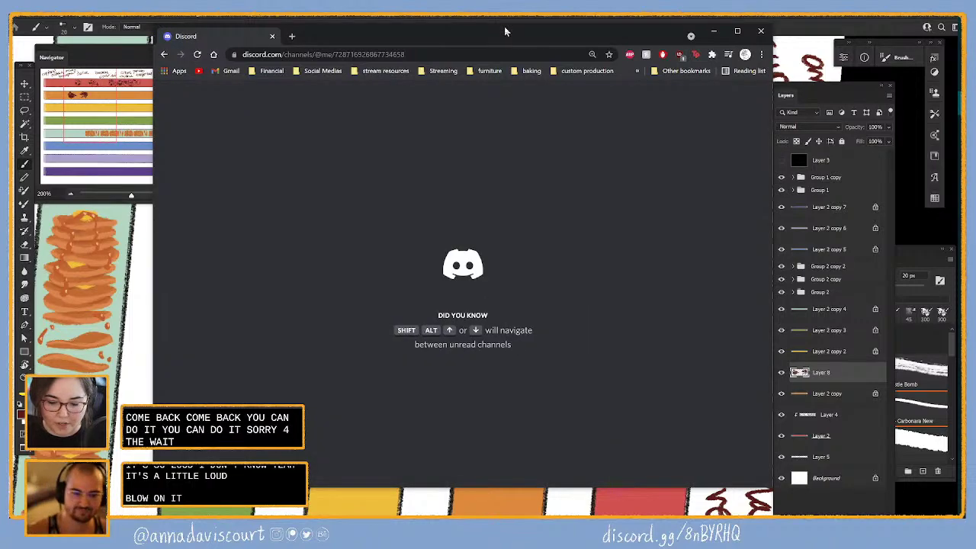
pyautogui.moveTo(504, 31)
pyautogui.mouseDown()
pyautogui.moveTo(975, 30)
pyautogui.moveTo(397, 26)
pyautogui.moveTo(509, 39)
pyautogui.mouseUp()
pyautogui.click(471, 351)
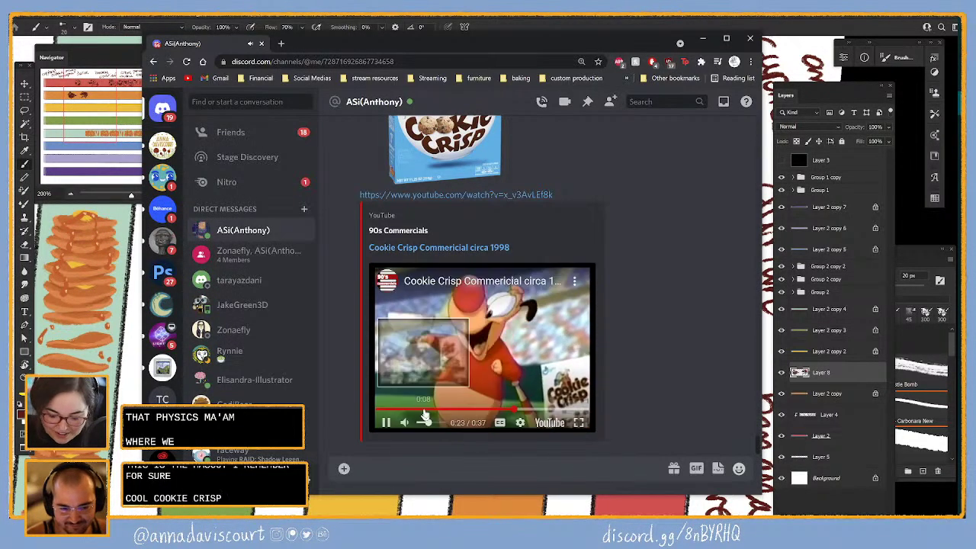
# - Rewind the commercial to about 0:19, pause it at 0:20 and move the browser window off the Photoshop canvas
pyautogui.click(514, 412)
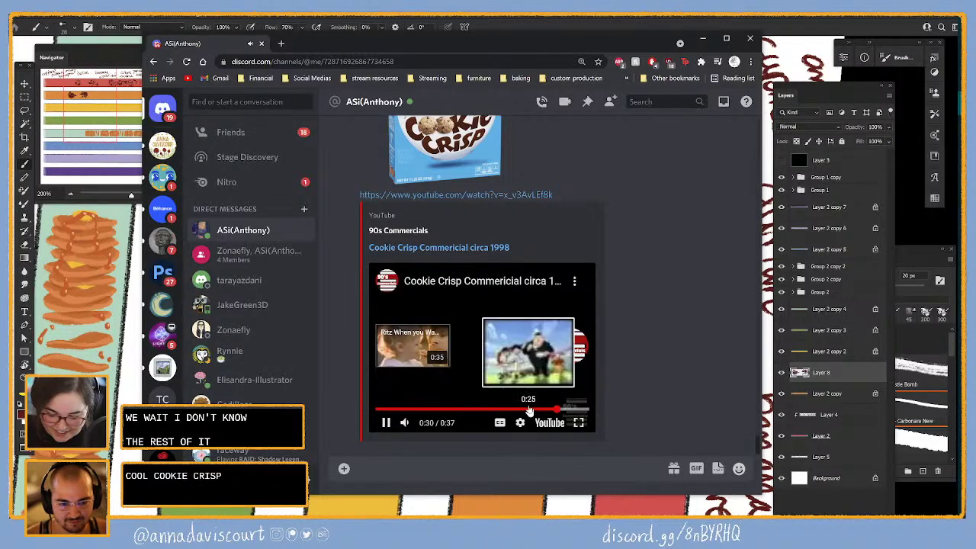
pyautogui.click(516, 411)
pyautogui.click(488, 410)
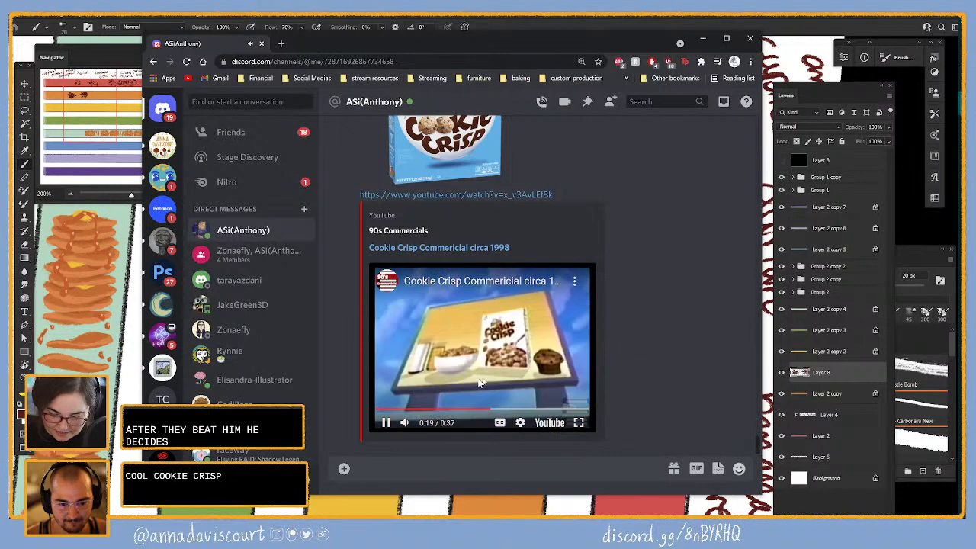
pyautogui.click(480, 384)
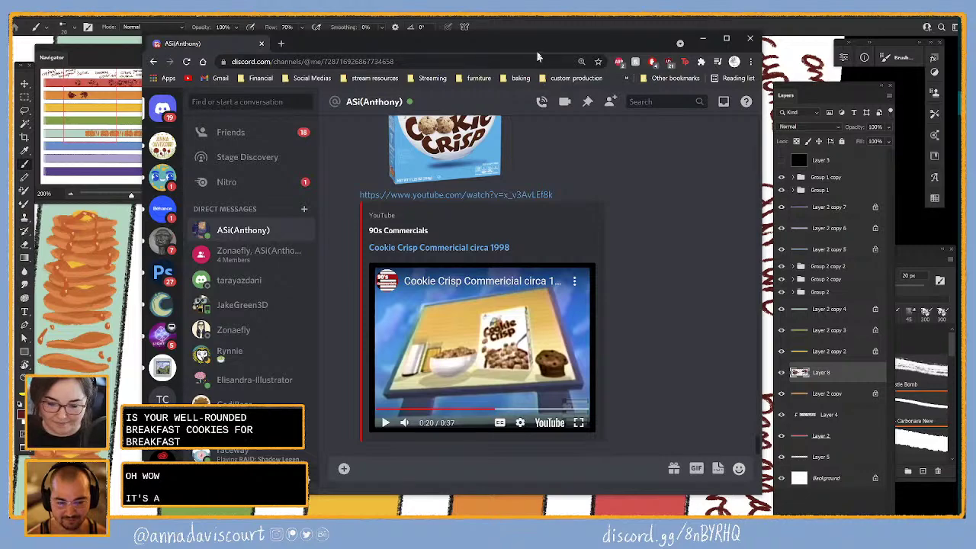
pyautogui.moveTo(536, 48); pyautogui.dragTo(534, 0)
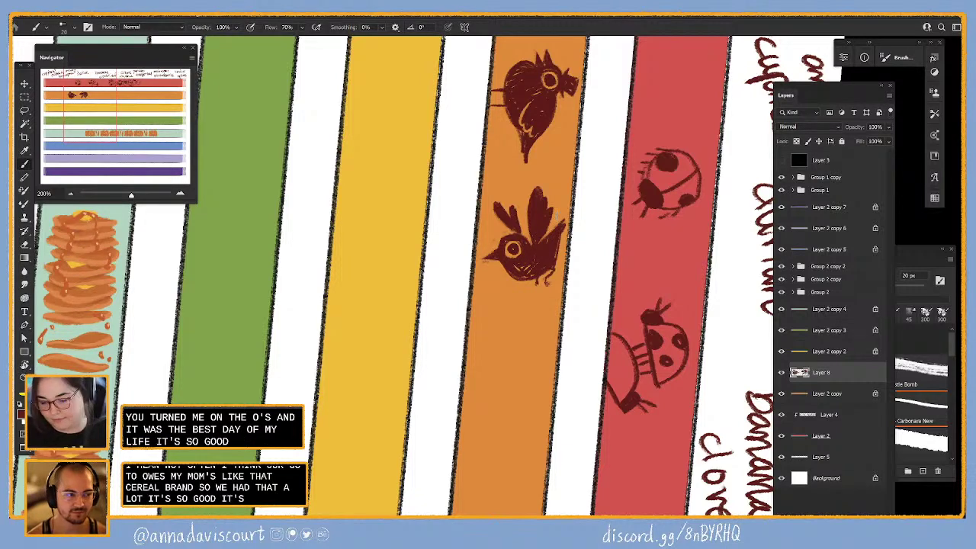
# - Add extra dark red feathers to the second crow's smaller wing on the orange stripe
pyautogui.moveTo(595, 428); pyautogui.dragTo(584, 355)
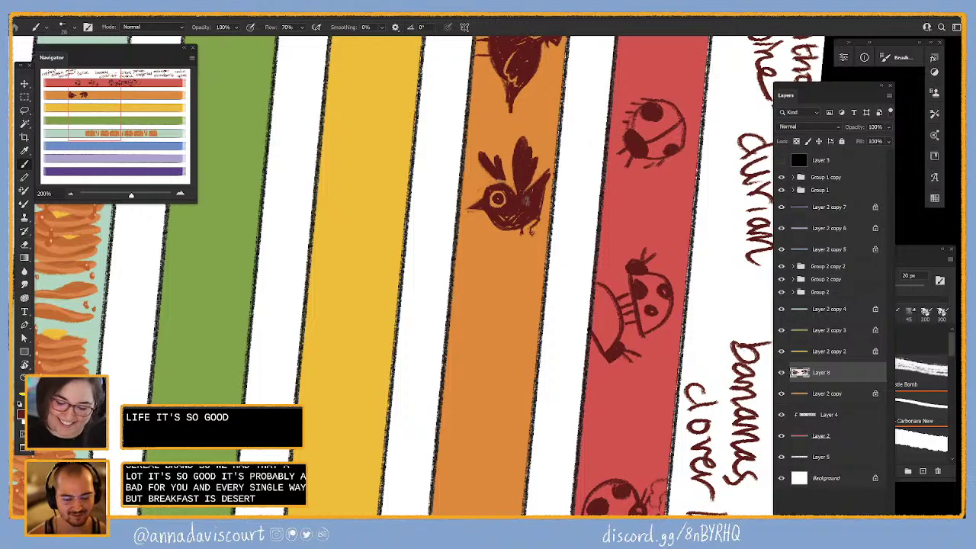
pyautogui.moveTo(565, 423)
pyautogui.mouseDown()
pyautogui.moveTo(587, 439)
pyautogui.moveTo(605, 508)
pyautogui.moveTo(603, 490)
pyautogui.mouseUp()
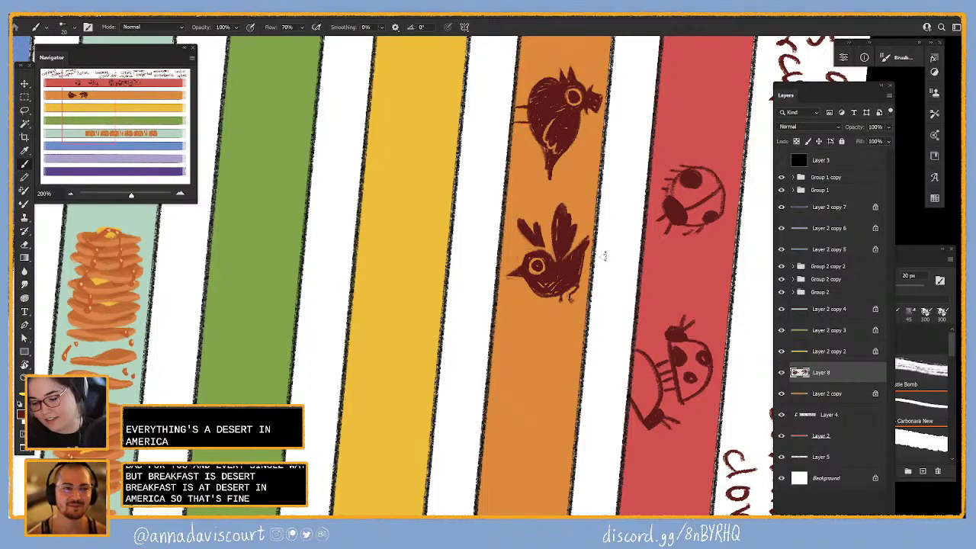
pyautogui.scroll(-5, 623, 399)
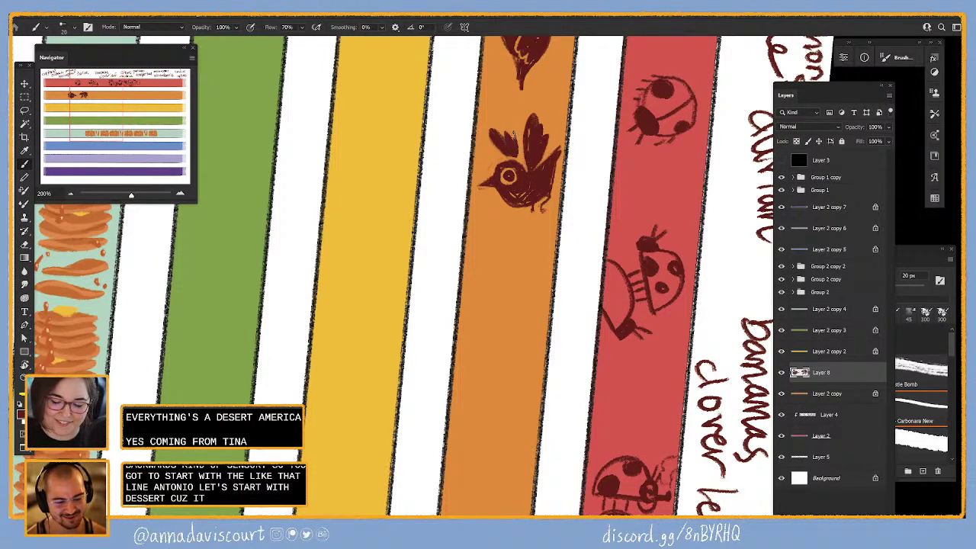
pyautogui.scroll(2, 618, 451)
pyautogui.hscroll(2, 617, 451)
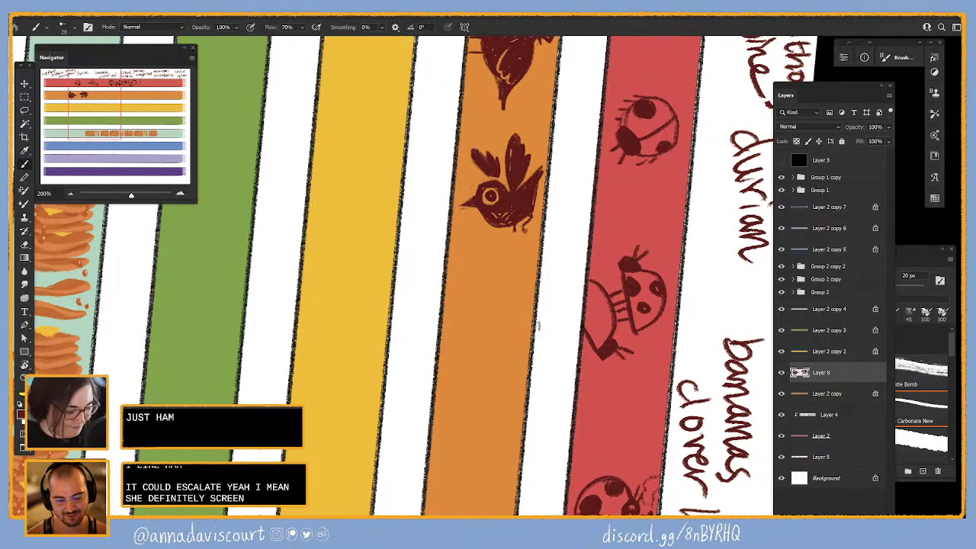
# - Rotate the canvas until the stripes run nearly horizontal and outline a third crow's head and shoulders along the orange stripe's lower edge
pyautogui.scroll(-1, 528, 328)
pyautogui.press('r')
pyautogui.moveTo(525, 389); pyautogui.dragTo(562, 338)
pyautogui.press('b')
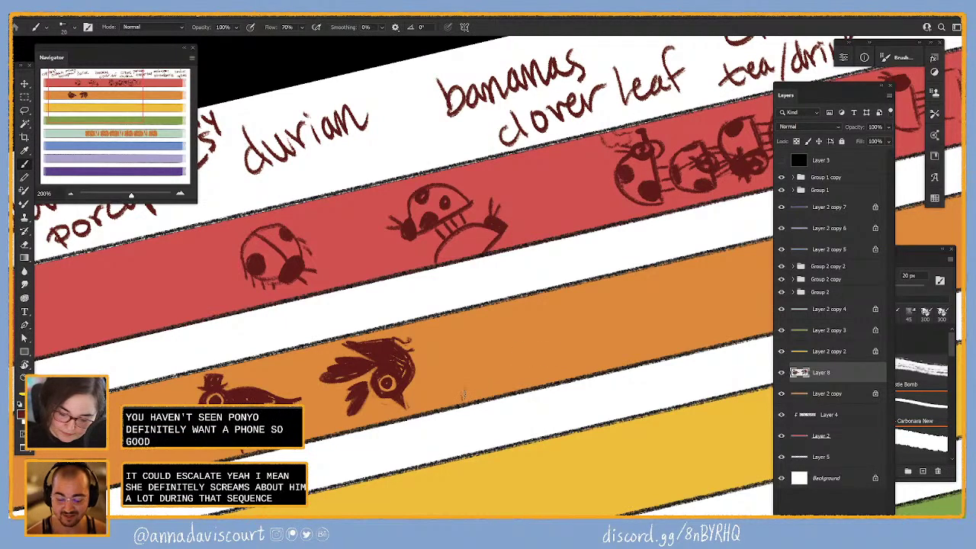
pyautogui.moveTo(458, 403); pyautogui.dragTo(483, 375)
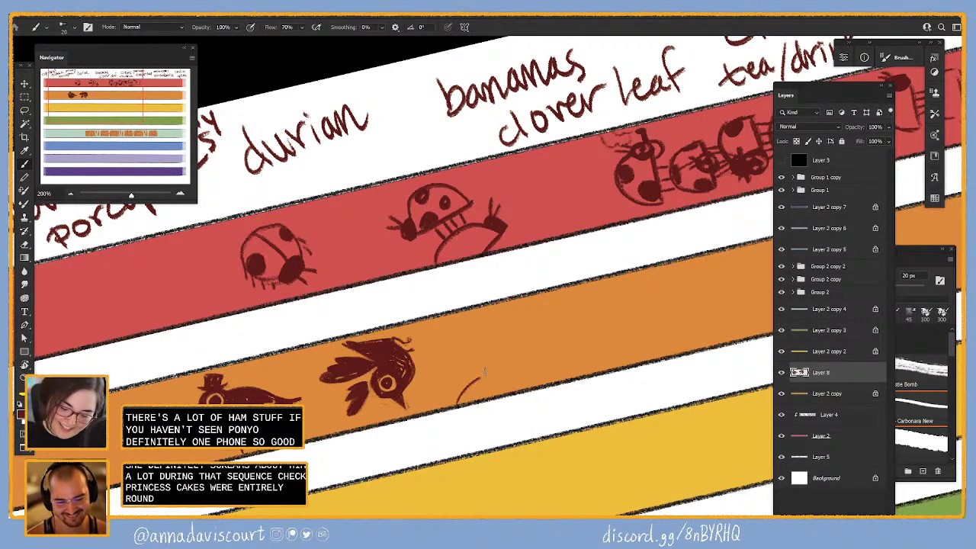
pyautogui.hotkey('ctrl', 'z')
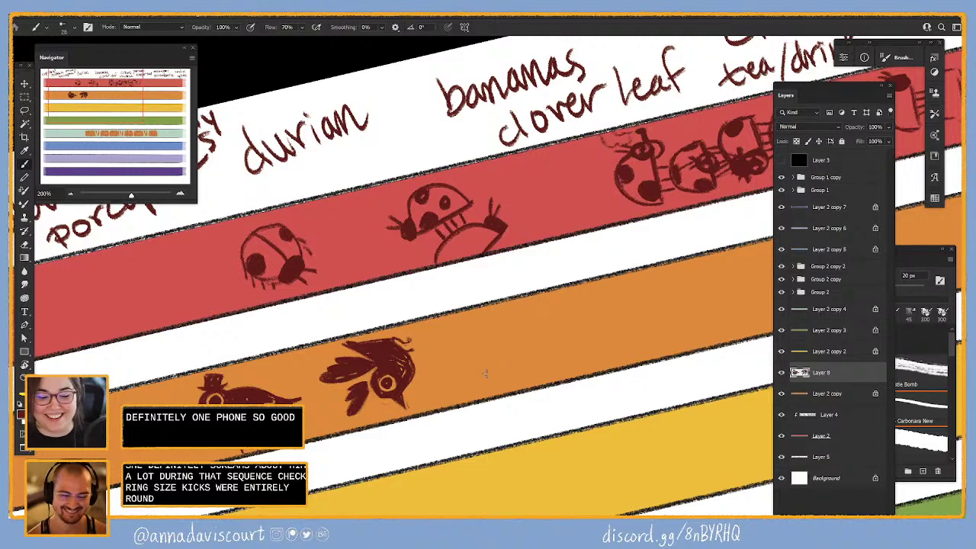
pyautogui.moveTo(432, 410)
pyautogui.mouseDown()
pyautogui.moveTo(455, 376)
pyautogui.moveTo(472, 373)
pyautogui.moveTo(453, 352)
pyautogui.moveTo(516, 372)
pyautogui.mouseUp()
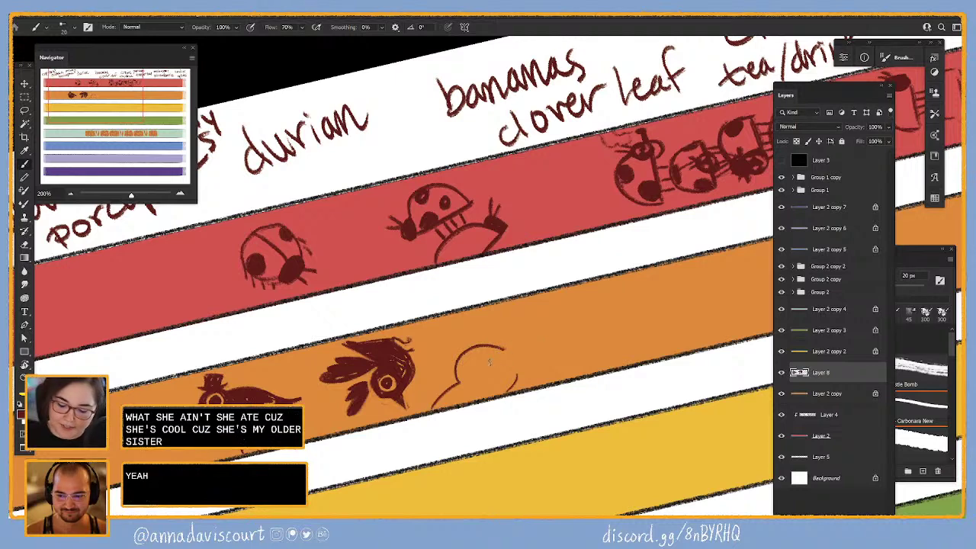
# - Draw the third crow's large round eye and open beak, and fill its head and shoulders with dark red strokes
pyautogui.moveTo(475, 379); pyautogui.dragTo(476, 363)
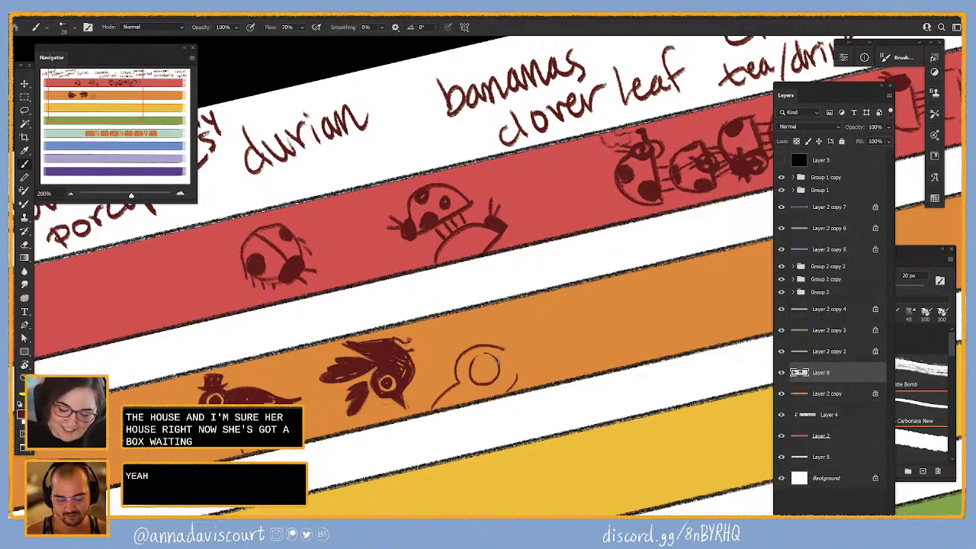
pyautogui.moveTo(489, 357)
pyautogui.mouseDown()
pyautogui.moveTo(497, 380)
pyautogui.moveTo(482, 356)
pyautogui.moveTo(472, 364)
pyautogui.moveTo(507, 331)
pyautogui.moveTo(524, 343)
pyautogui.moveTo(517, 363)
pyautogui.moveTo(533, 360)
pyautogui.moveTo(512, 391)
pyautogui.moveTo(517, 351)
pyautogui.moveTo(502, 354)
pyautogui.moveTo(508, 370)
pyautogui.moveTo(520, 345)
pyautogui.moveTo(519, 367)
pyautogui.moveTo(487, 346)
pyautogui.moveTo(508, 356)
pyautogui.moveTo(513, 342)
pyautogui.moveTo(485, 347)
pyautogui.moveTo(493, 351)
pyautogui.moveTo(460, 392)
pyautogui.mouseUp()
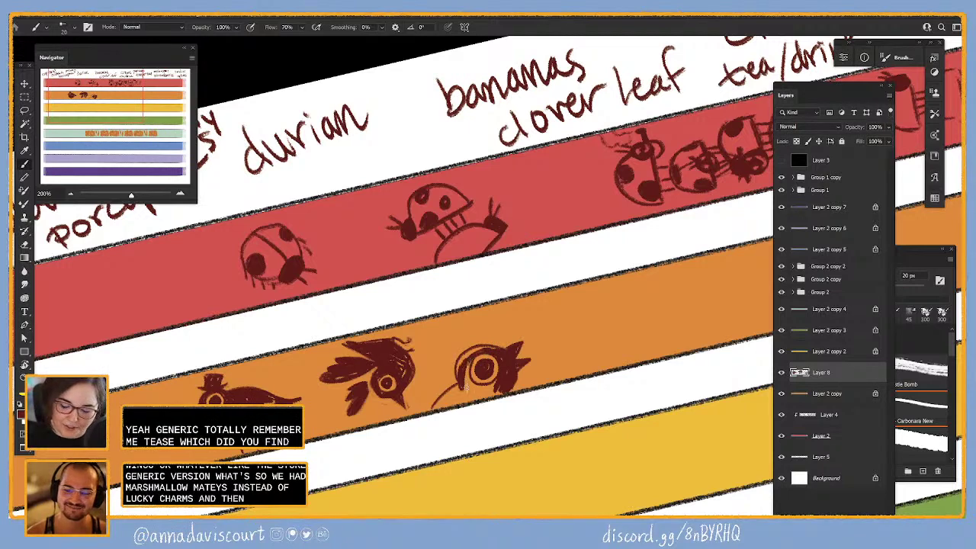
pyautogui.moveTo(466, 358); pyautogui.dragTo(500, 347)
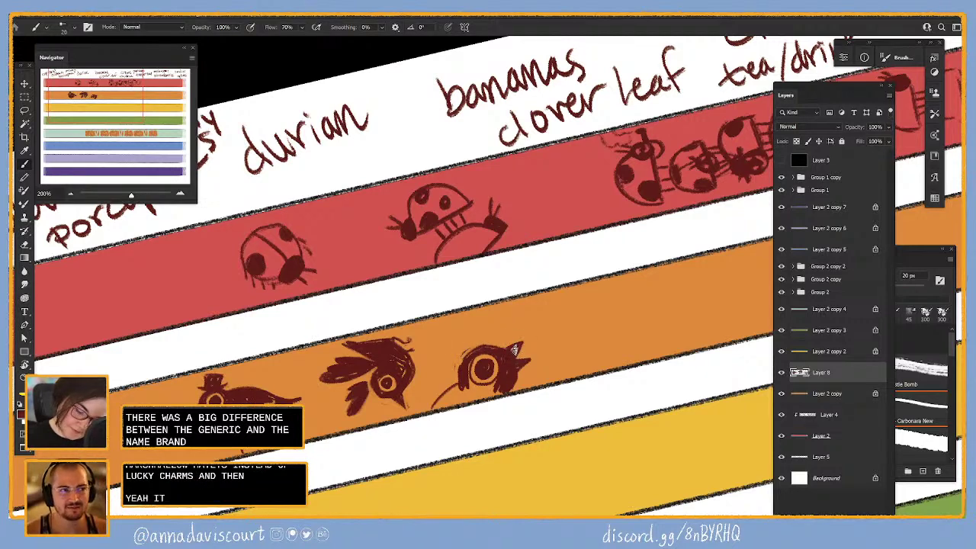
pyautogui.moveTo(472, 385)
pyautogui.mouseDown()
pyautogui.moveTo(504, 386)
pyautogui.moveTo(440, 410)
pyautogui.moveTo(473, 389)
pyautogui.mouseUp()
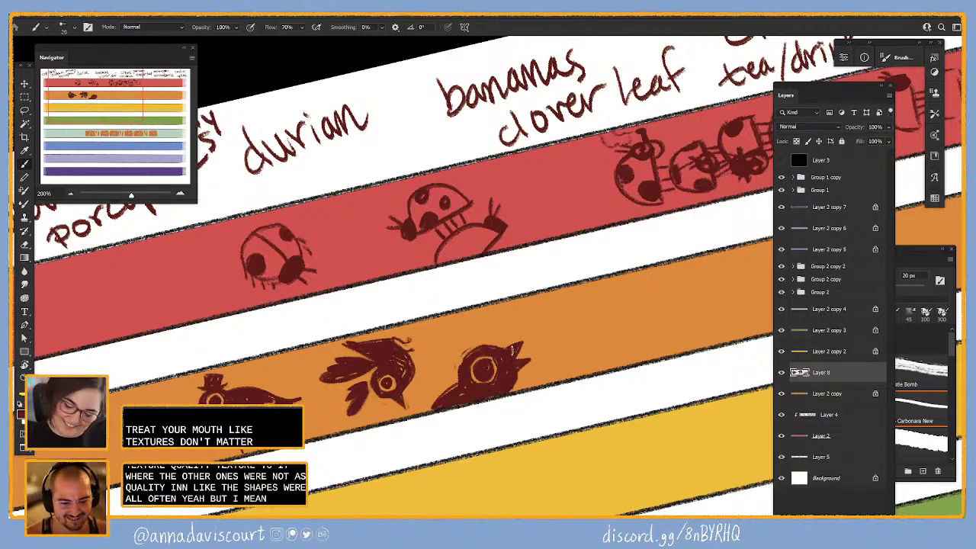
pyautogui.moveTo(513, 350); pyautogui.dragTo(448, 359)
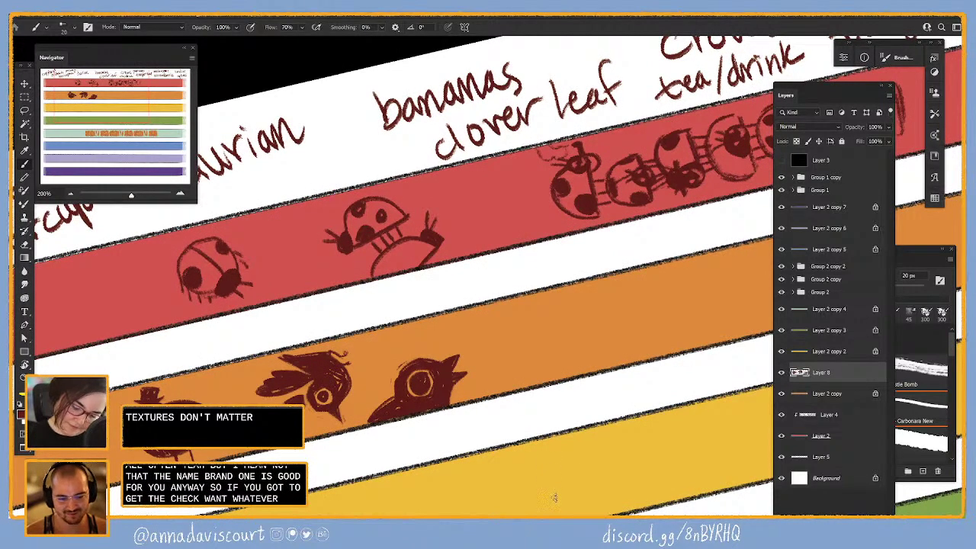
# - Turn the canvas upside down and outline a small fourth crow with a round eye, pointed beak, upright wing and tail on the orange stripe
pyautogui.moveTo(524, 418); pyautogui.dragTo(483, 429)
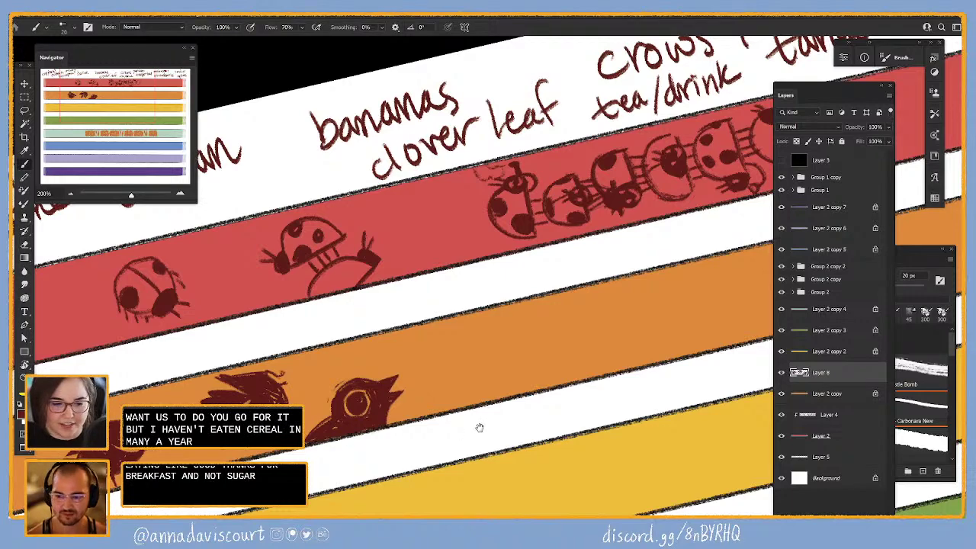
pyautogui.moveTo(479, 428); pyautogui.dragTo(543, 396)
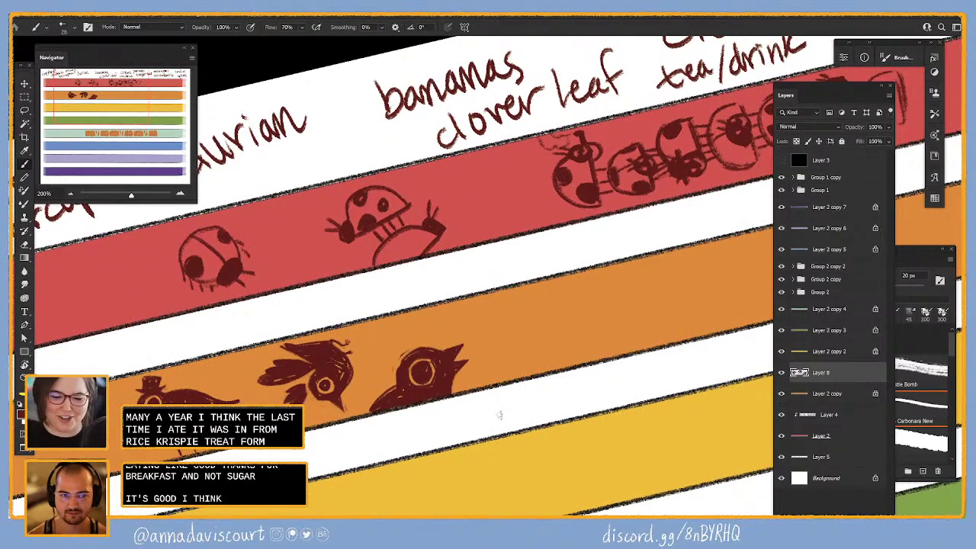
pyautogui.press('r')
pyautogui.moveTo(494, 418); pyautogui.dragTo(458, 399)
pyautogui.press('b')
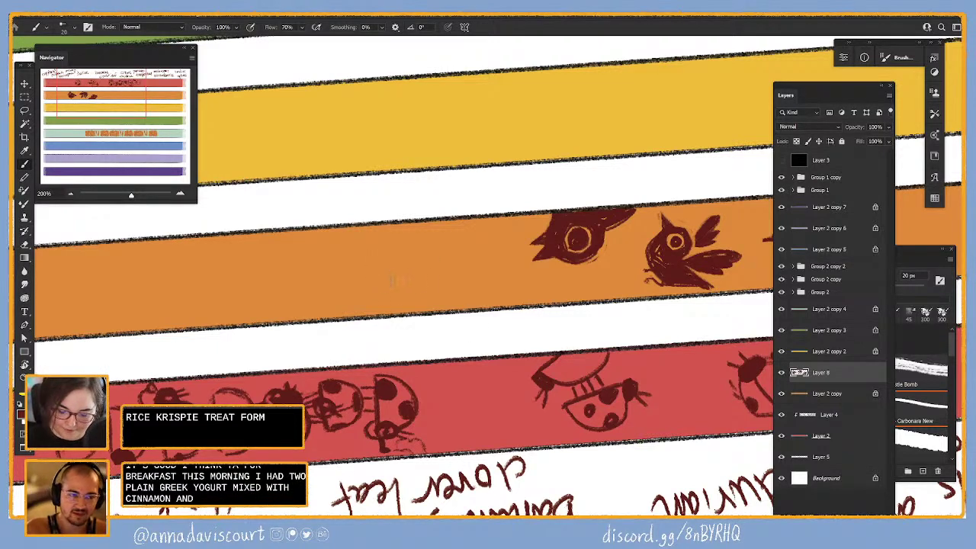
pyautogui.moveTo(373, 254)
pyautogui.mouseDown()
pyautogui.moveTo(387, 285)
pyautogui.moveTo(353, 273)
pyautogui.moveTo(425, 301)
pyautogui.moveTo(420, 273)
pyautogui.moveTo(428, 292)
pyautogui.moveTo(443, 294)
pyautogui.moveTo(422, 231)
pyautogui.moveTo(424, 274)
pyautogui.mouseUp()
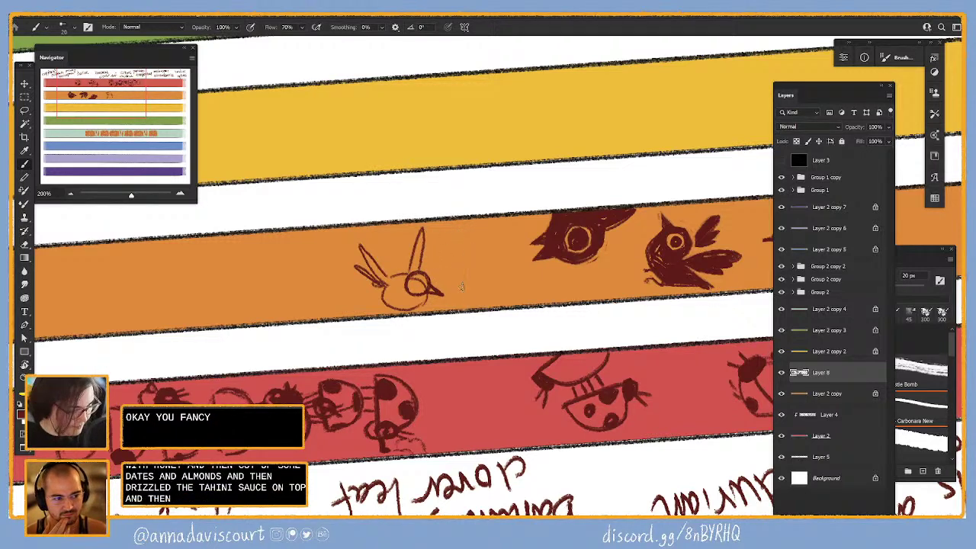
# - Lasso the fourth crow's outline and move it slightly up and to the left within the orange stripe, then deselect it
pyautogui.press('l')
pyautogui.moveTo(457, 283); pyautogui.dragTo(435, 326)
pyautogui.press('v')
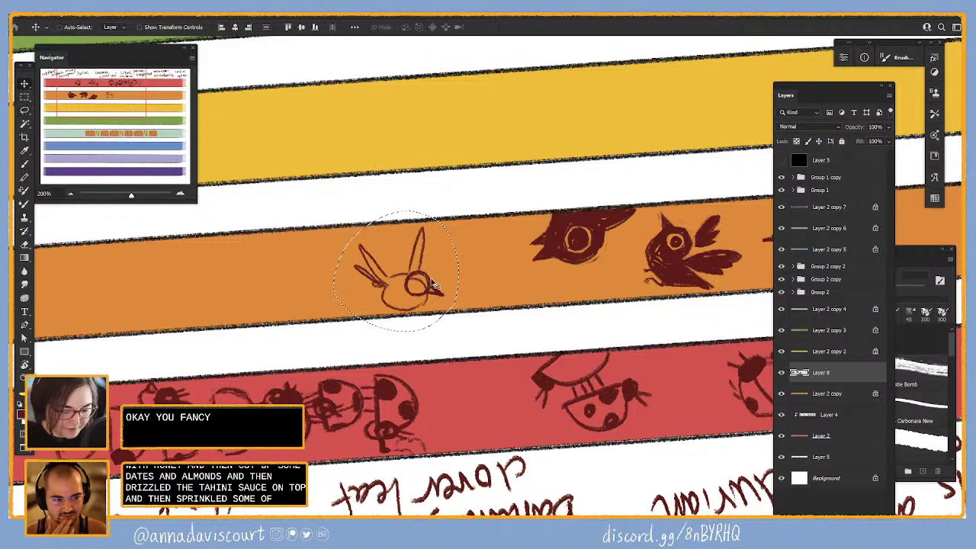
pyautogui.moveTo(435, 284); pyautogui.dragTo(420, 273)
pyautogui.hotkey('ctrl', 'd')
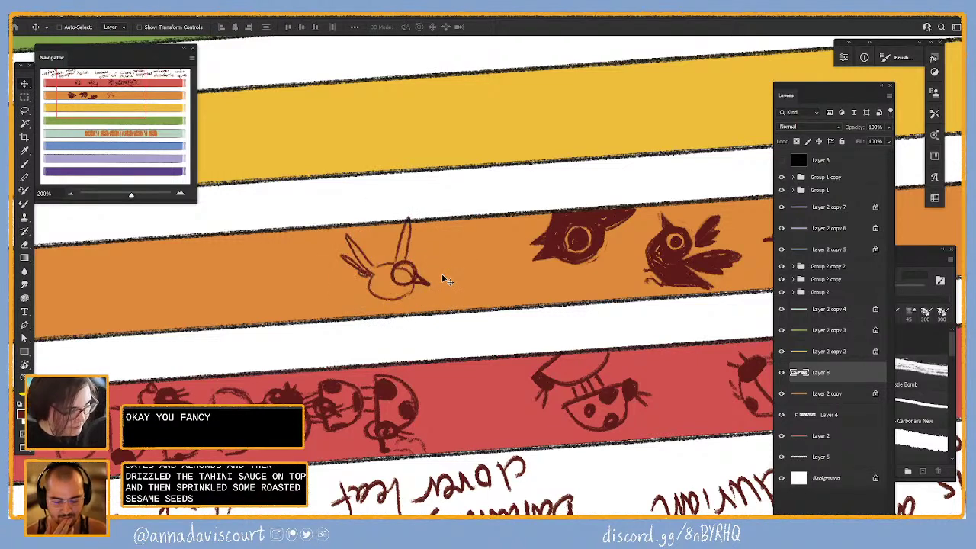
# - Add small feet to the fourth crow and fill its head, body and upright wing with dark red strokes, leaving a light eye ring
pyautogui.press('b')
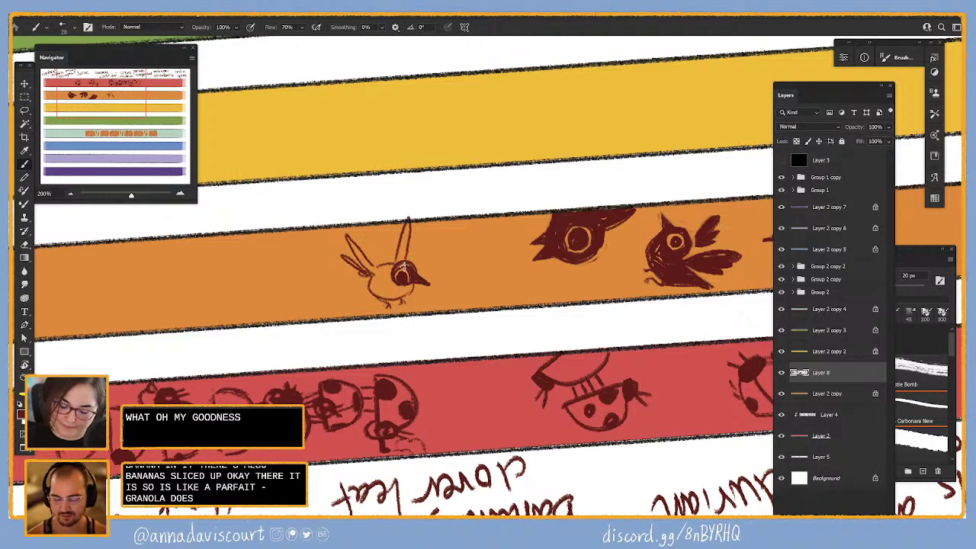
pyautogui.moveTo(381, 269)
pyautogui.mouseDown()
pyautogui.moveTo(381, 292)
pyautogui.moveTo(399, 284)
pyautogui.mouseUp()
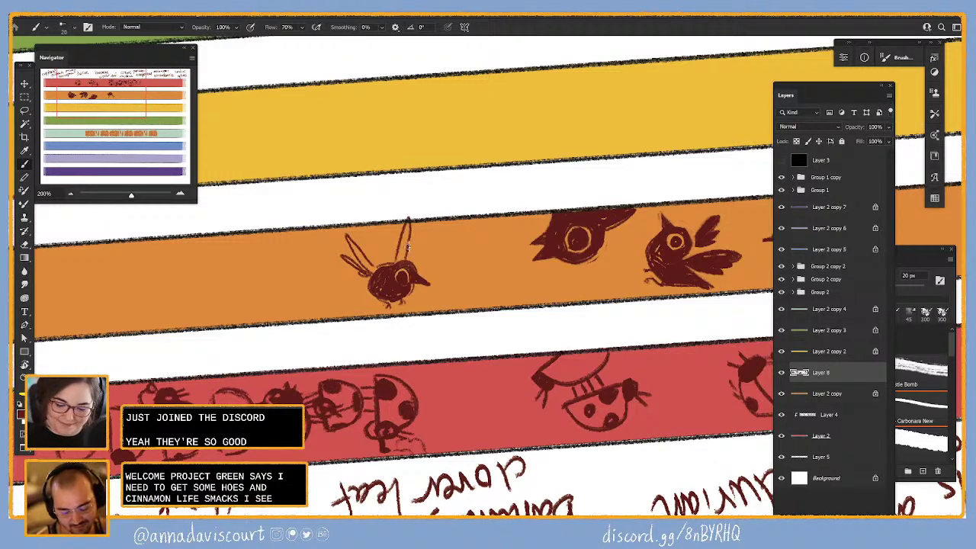
pyautogui.moveTo(397, 246)
pyautogui.mouseDown()
pyautogui.moveTo(396, 268)
pyautogui.moveTo(402, 262)
pyautogui.mouseUp()
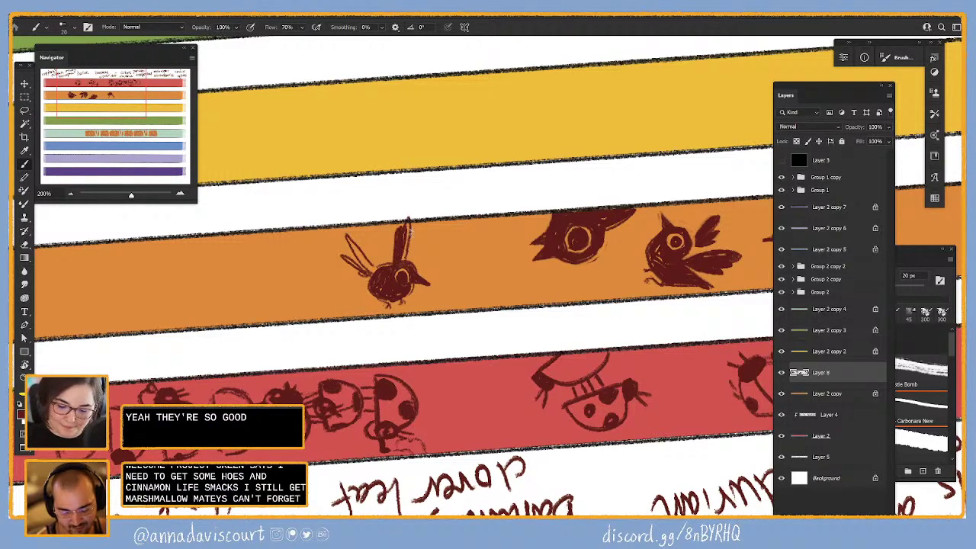
pyautogui.moveTo(416, 215); pyautogui.dragTo(414, 231)
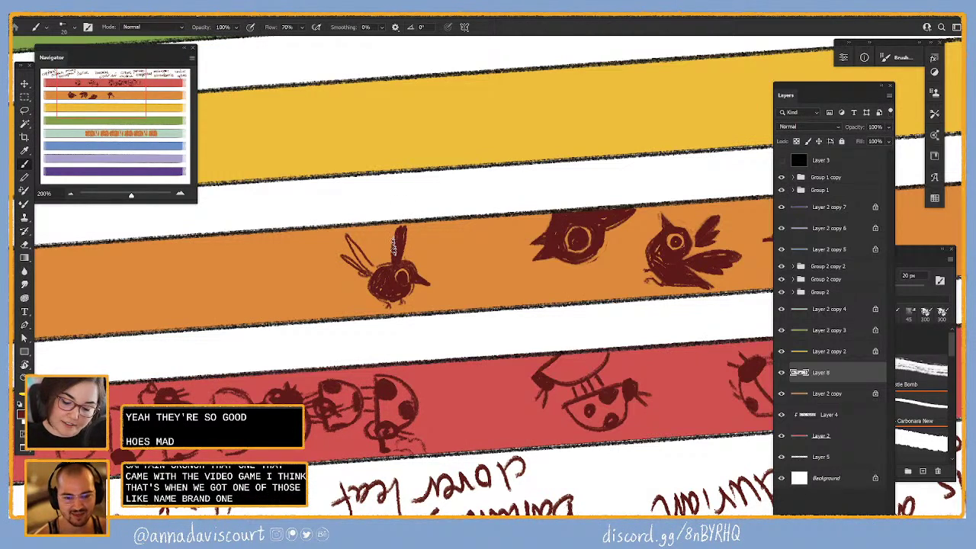
pyautogui.moveTo(394, 242); pyautogui.dragTo(398, 258)
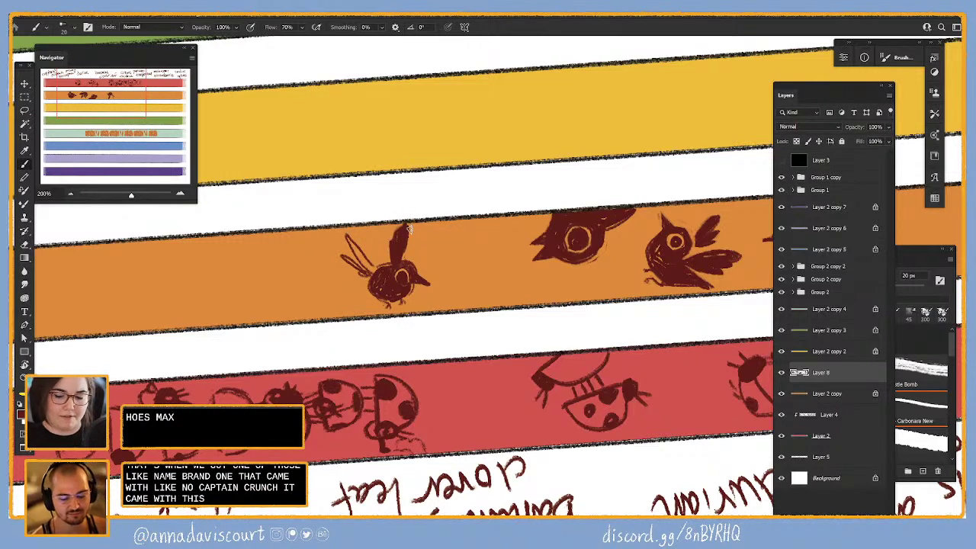
# - Fill in the small crow's outlined wings on the orange stripe with dark red brush strokes
pyautogui.moveTo(404, 259); pyautogui.dragTo(416, 219)
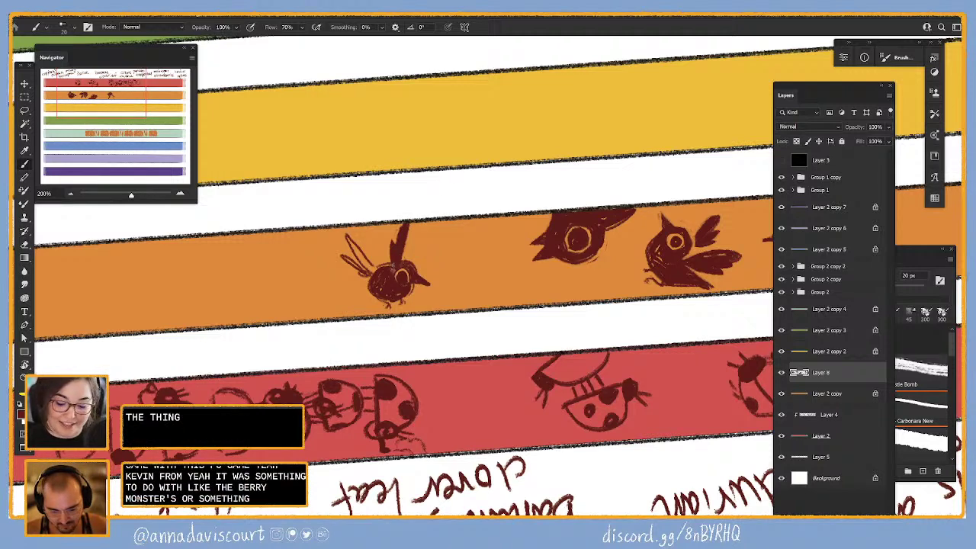
pyautogui.moveTo(381, 265)
pyautogui.mouseDown()
pyautogui.moveTo(359, 232)
pyautogui.moveTo(384, 269)
pyautogui.moveTo(353, 250)
pyautogui.moveTo(355, 260)
pyautogui.moveTo(381, 265)
pyautogui.mouseUp()
pyautogui.moveTo(363, 224)
pyautogui.mouseDown()
pyautogui.moveTo(348, 246)
pyautogui.moveTo(344, 238)
pyautogui.moveTo(345, 254)
pyautogui.mouseUp()
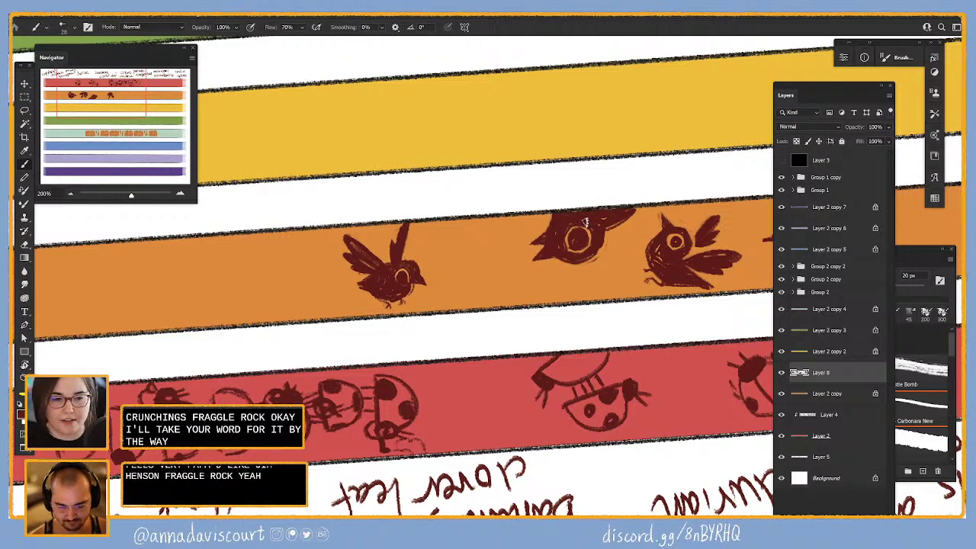
# - Lasso the small crow on the orange stripe, move it closer to the large crow head, and deselect it
pyautogui.hscroll(-2, 578, 285)
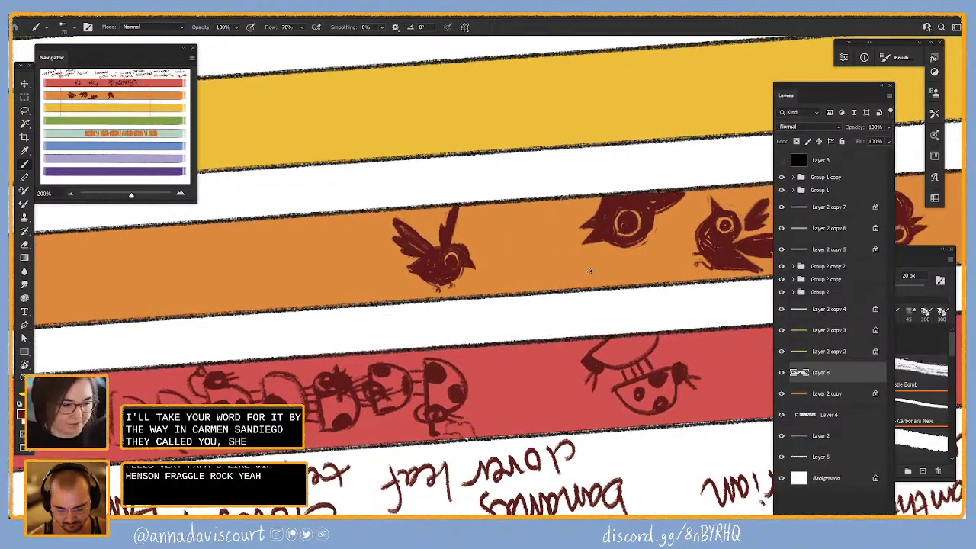
pyautogui.press('r')
pyautogui.moveTo(587, 431); pyautogui.dragTo(678, 442)
pyautogui.moveTo(627, 273); pyautogui.dragTo(533, 278)
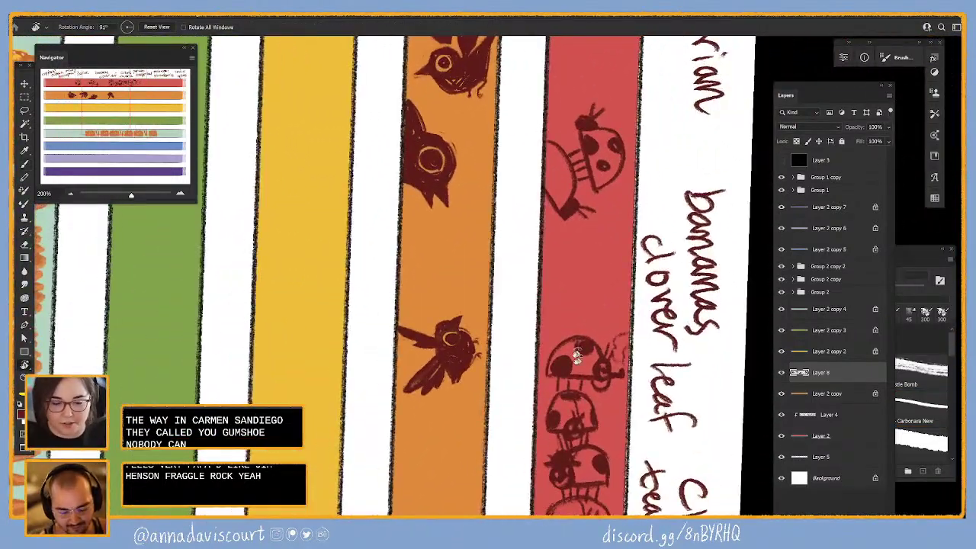
pyautogui.scroll(-2, 532, 277)
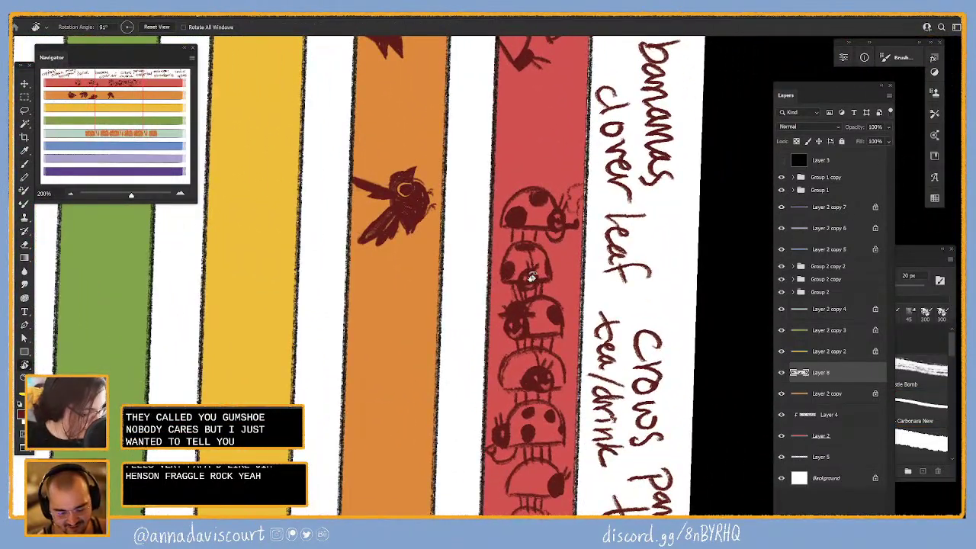
pyautogui.press('b')
pyautogui.moveTo(532, 277)
pyautogui.mouseDown()
pyautogui.moveTo(583, 333)
pyautogui.moveTo(611, 431)
pyautogui.mouseUp()
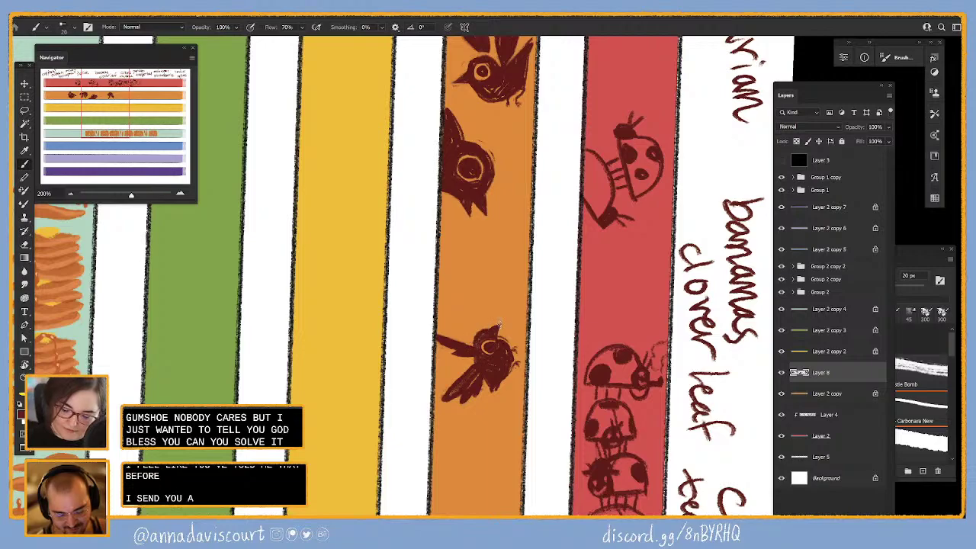
pyautogui.scroll(5, 585, 479)
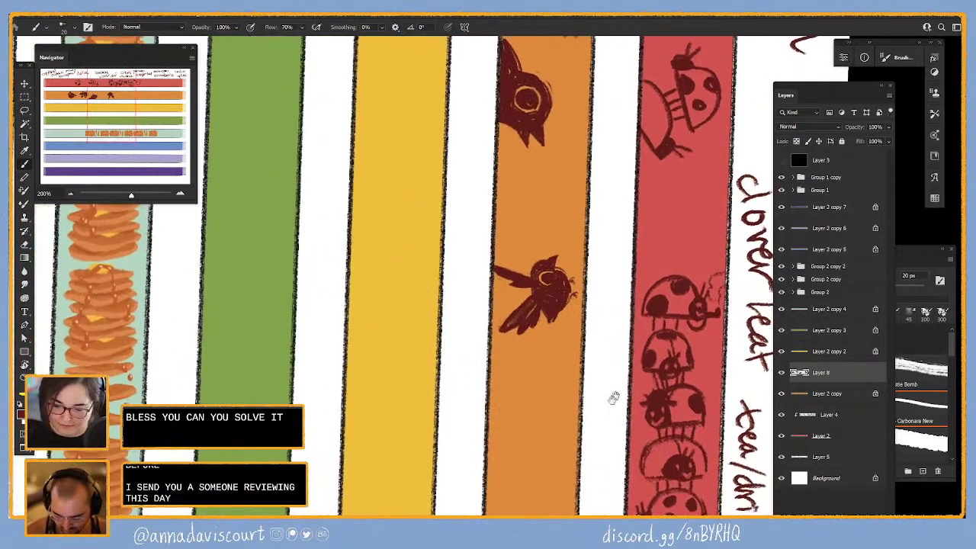
pyautogui.scroll(-4, 584, 458)
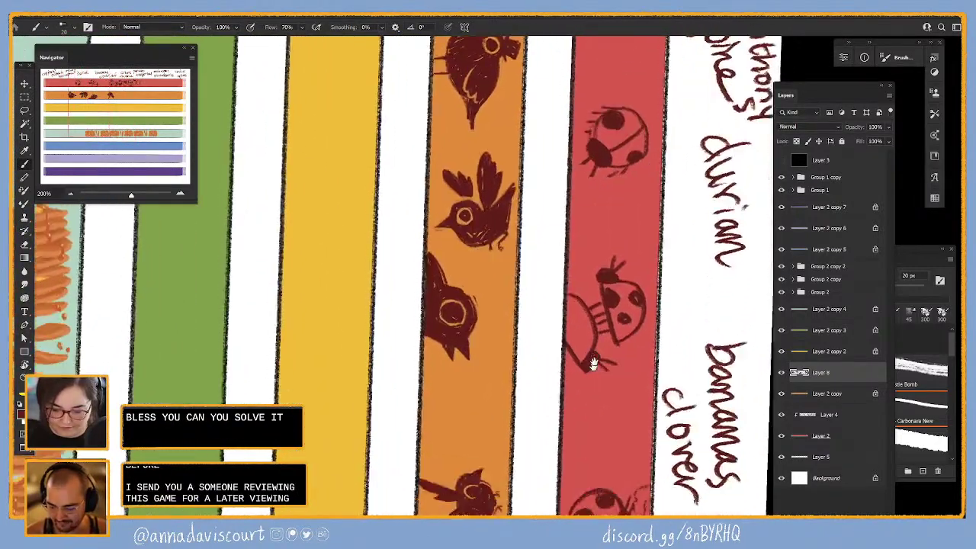
pyautogui.press('l')
pyautogui.moveTo(519, 436)
pyautogui.mouseDown()
pyautogui.moveTo(480, 388)
pyautogui.moveTo(512, 418)
pyautogui.mouseUp()
pyautogui.press('v')
pyautogui.moveTo(492, 492); pyautogui.dragTo(503, 398)
pyautogui.moveTo(508, 451); pyautogui.dragTo(493, 464)
pyautogui.hotkey('ctrl', 'd')
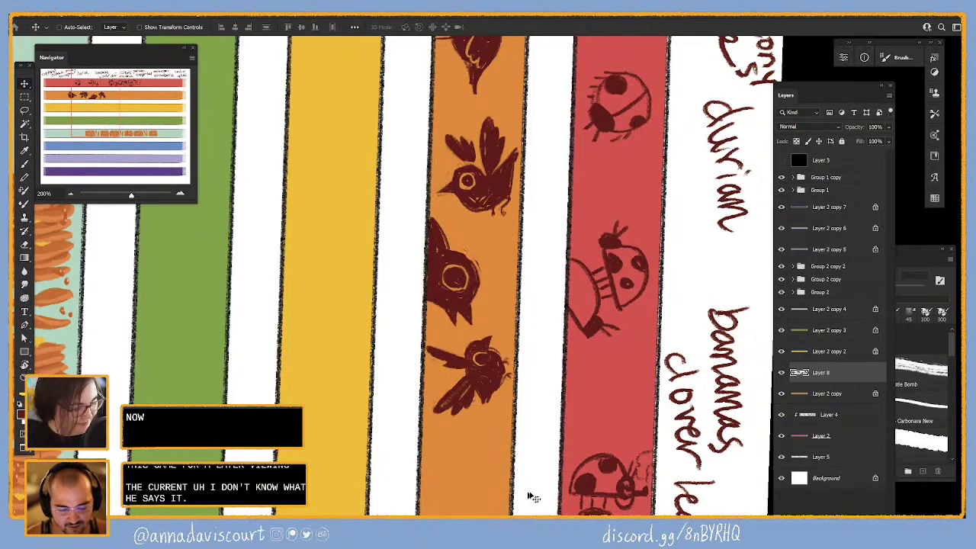
# - Reset the canvas rotation and add a new layer directly beneath the crow sketch layer, Layer 8
pyautogui.press('r')
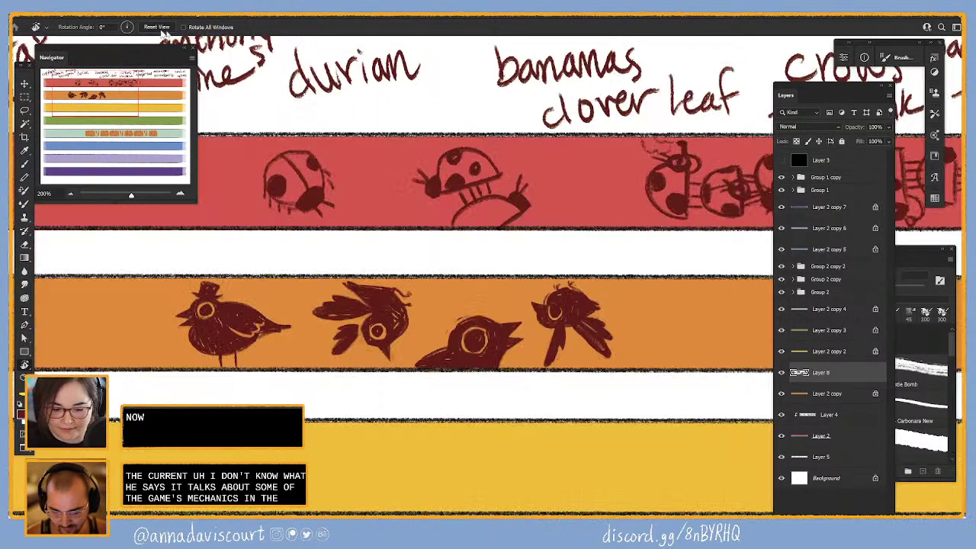
pyautogui.click(158, 29)
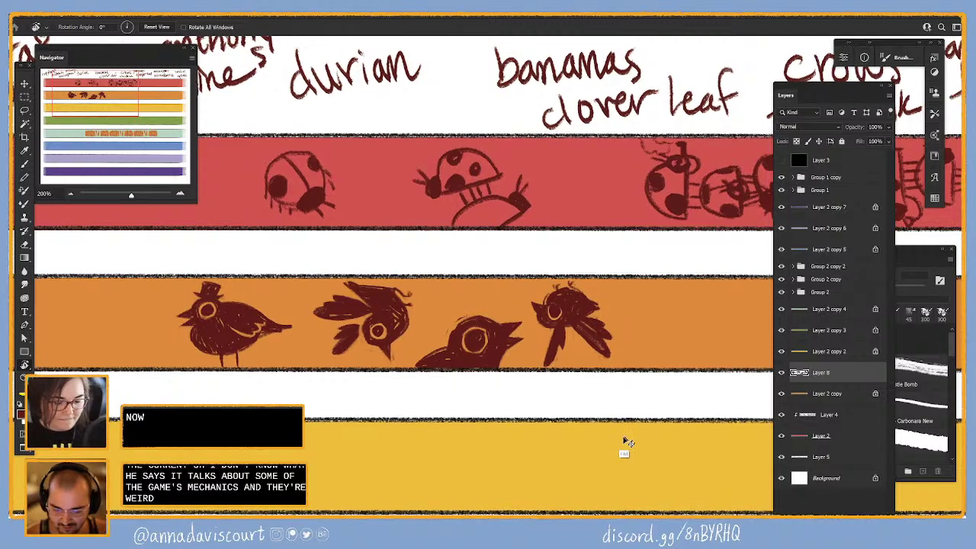
pyautogui.hotkey('ctrl', '-')
pyautogui.hotkey('ctrl', '-')
pyautogui.hotkey('ctrl', '-')
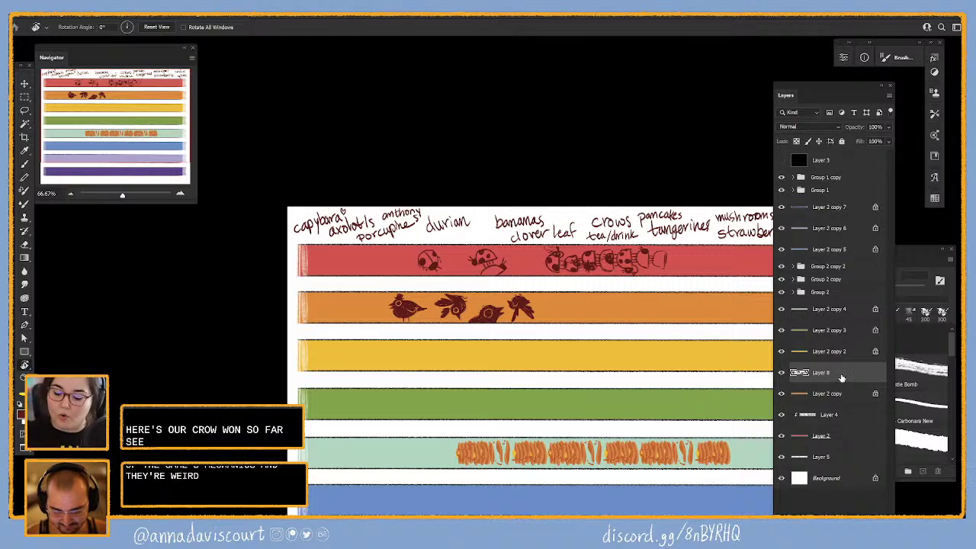
pyautogui.hotkey('ctrl', 'shift', 'alt', 'n')
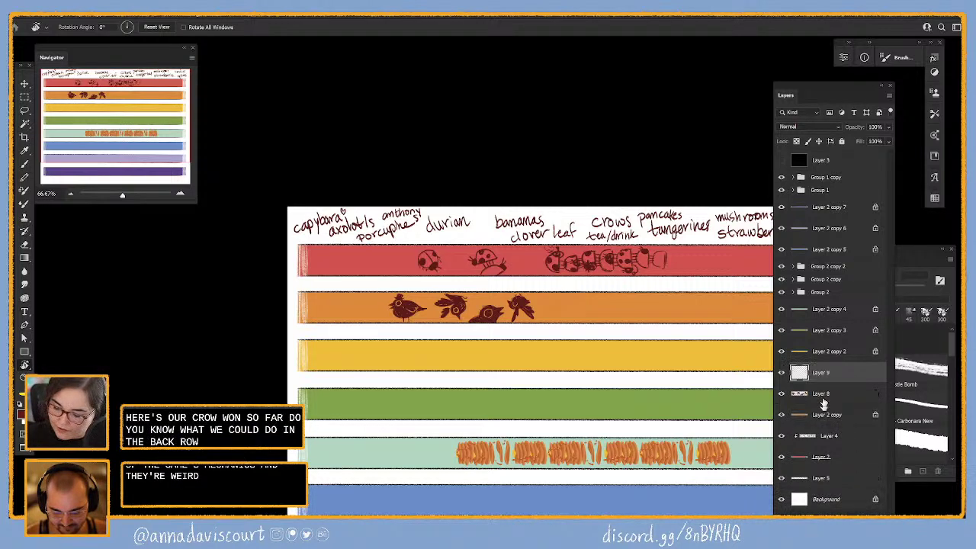
pyautogui.moveTo(824, 383); pyautogui.dragTo(824, 396)
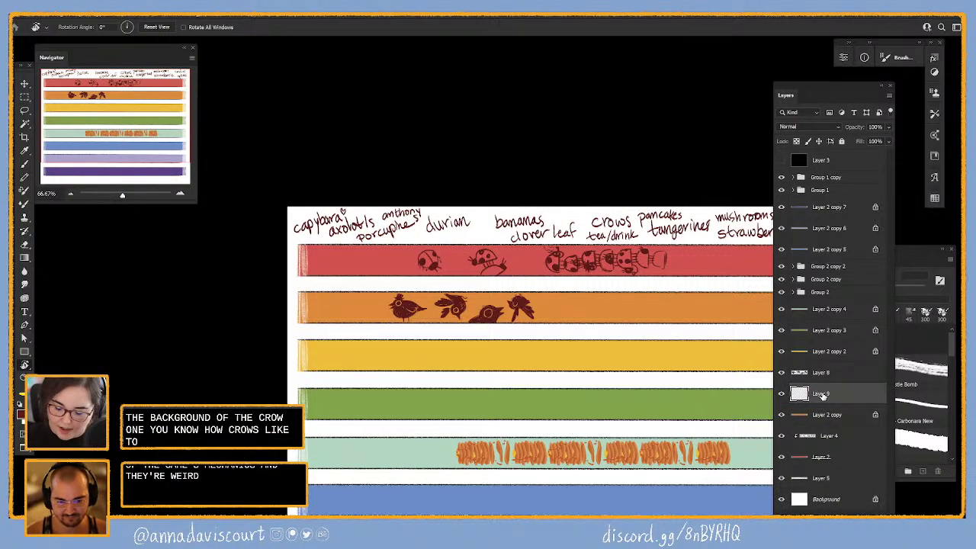
# - Sample the yellow stripe and set the brush's foreground colour to bright yellow #febf28
pyautogui.press('b')
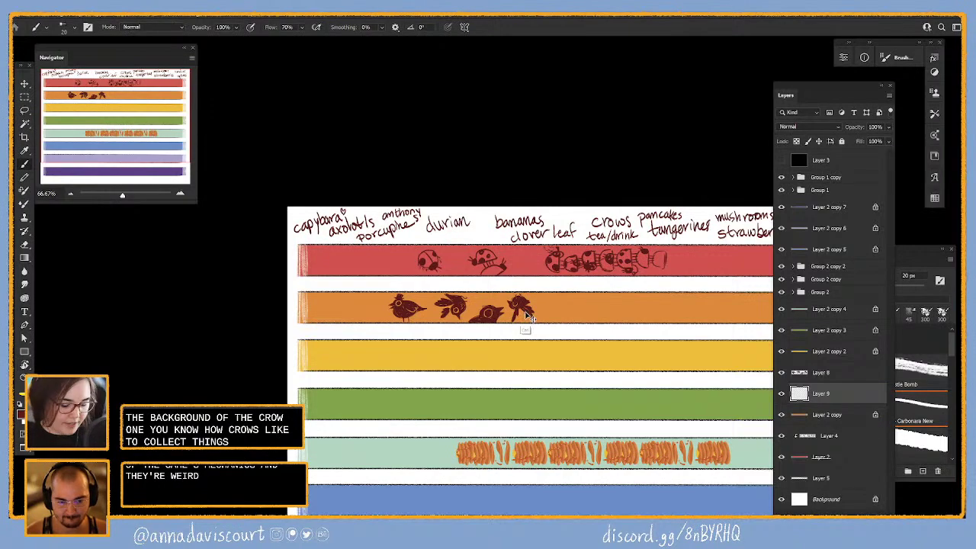
pyautogui.scroll(2, 528, 316)
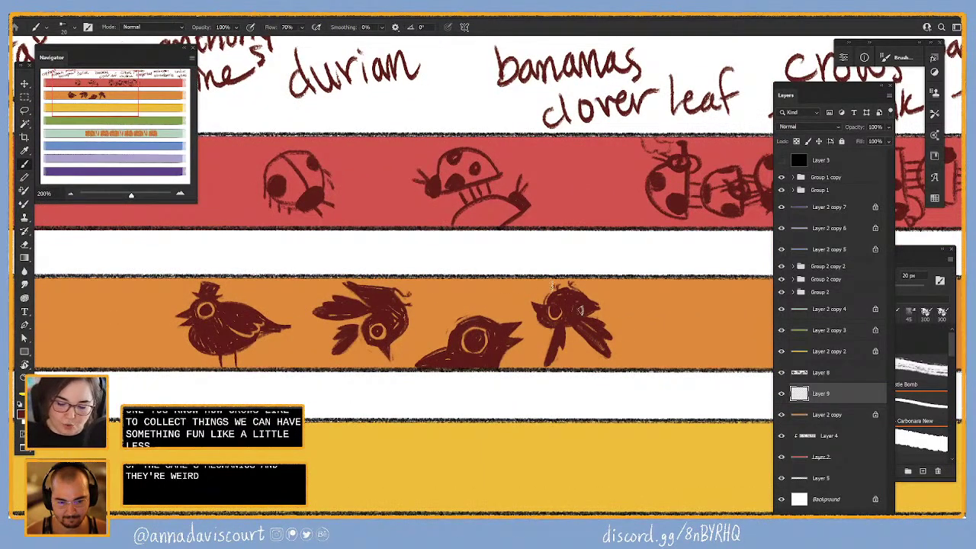
pyautogui.keyDown('alt'); pyautogui.click(577, 468); pyautogui.keyUp('alt')
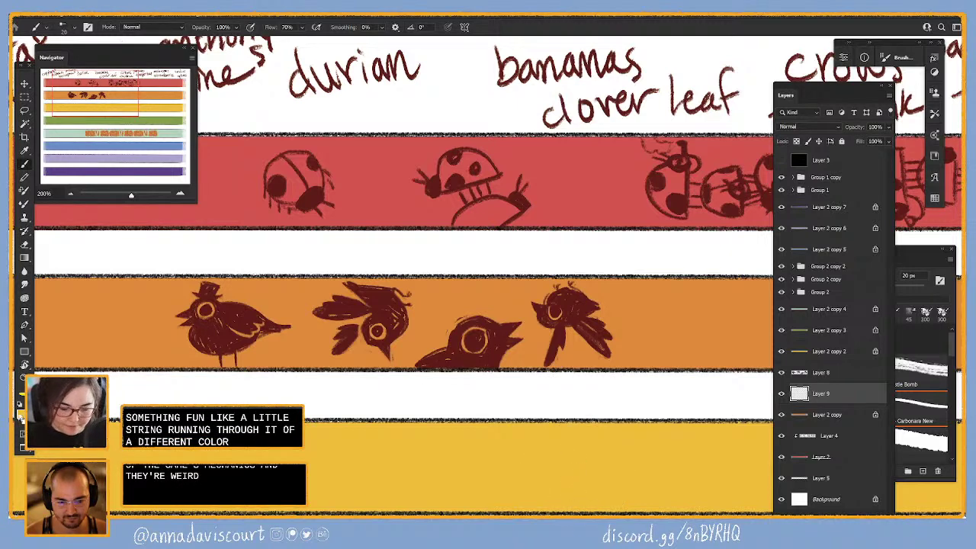
pyautogui.click(21, 416)
pyautogui.moveTo(779, 225); pyautogui.dragTo(778, 241)
pyautogui.click(802, 163)
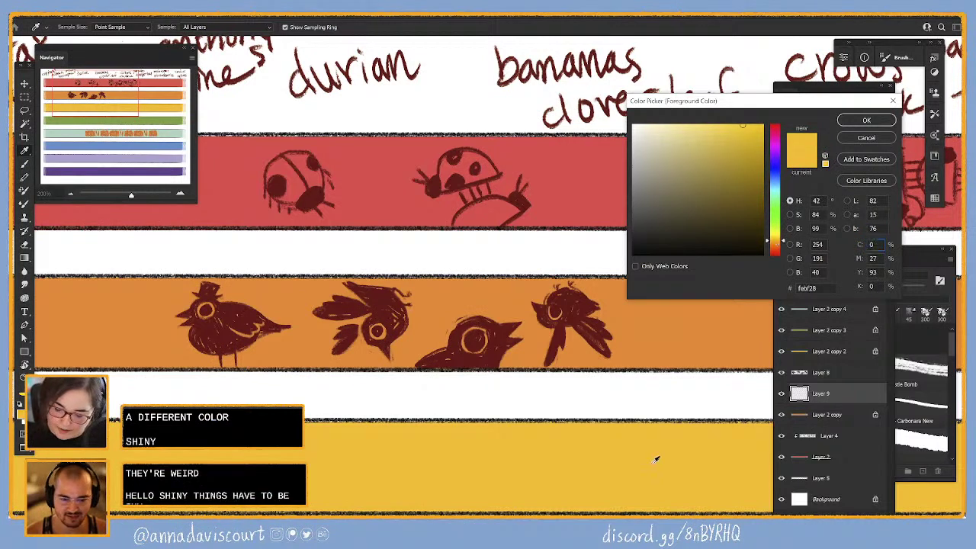
pyautogui.click(867, 122)
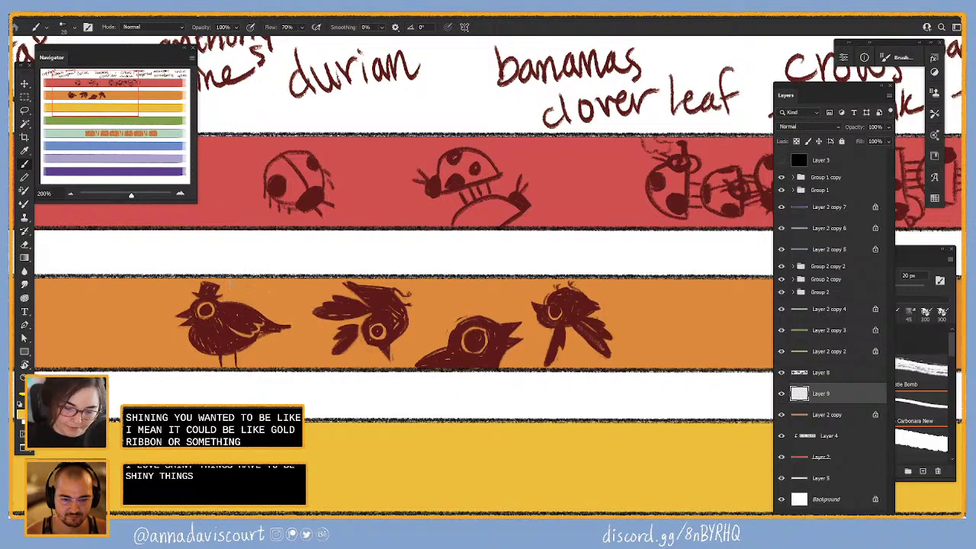
# - Paint a looping yellow string weaving between the four crows on the orange stripe, accented with small white sparkles
pyautogui.hotkey('ctrl', 'z')
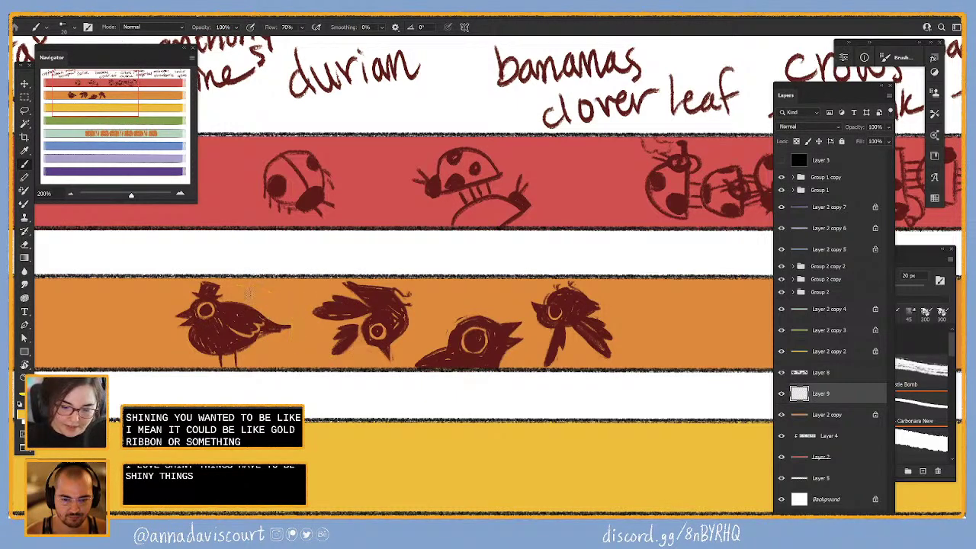
pyautogui.moveTo(231, 299)
pyautogui.mouseDown()
pyautogui.moveTo(302, 311)
pyautogui.moveTo(314, 349)
pyautogui.moveTo(302, 328)
pyautogui.moveTo(285, 352)
pyautogui.moveTo(371, 362)
pyautogui.moveTo(345, 358)
pyautogui.moveTo(408, 343)
pyautogui.mouseUp()
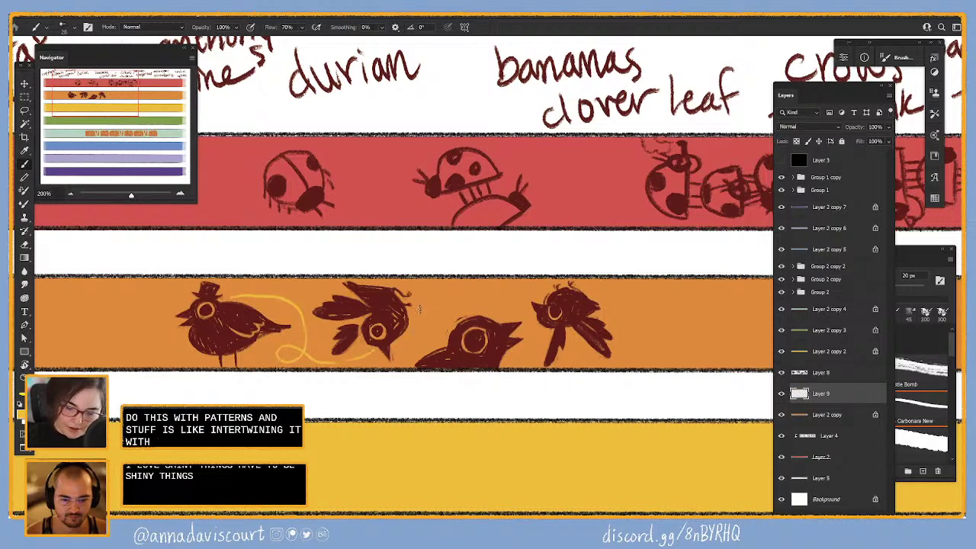
pyautogui.moveTo(419, 308); pyautogui.dragTo(467, 283)
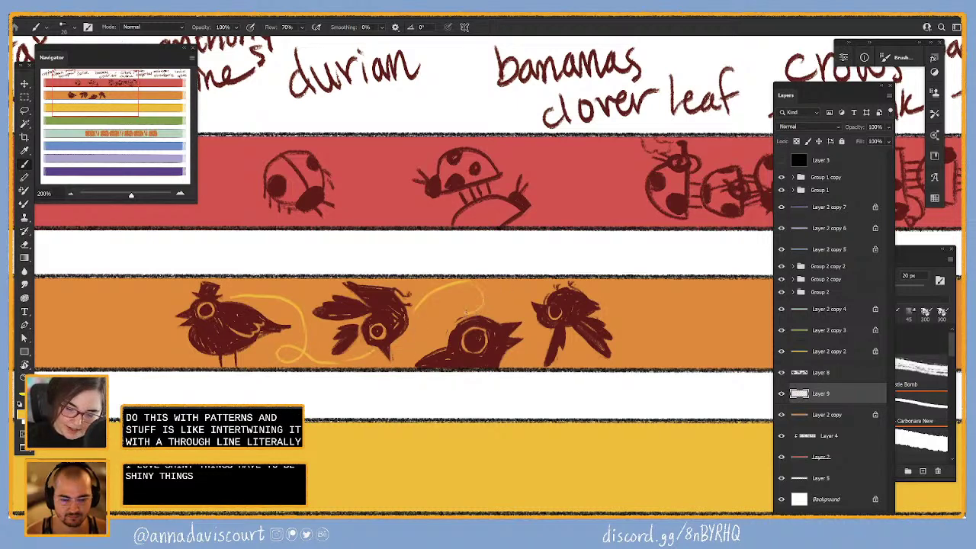
pyautogui.moveTo(512, 300)
pyautogui.mouseDown()
pyautogui.moveTo(543, 323)
pyautogui.moveTo(607, 335)
pyautogui.moveTo(614, 315)
pyautogui.moveTo(605, 313)
pyautogui.moveTo(645, 359)
pyautogui.mouseUp()
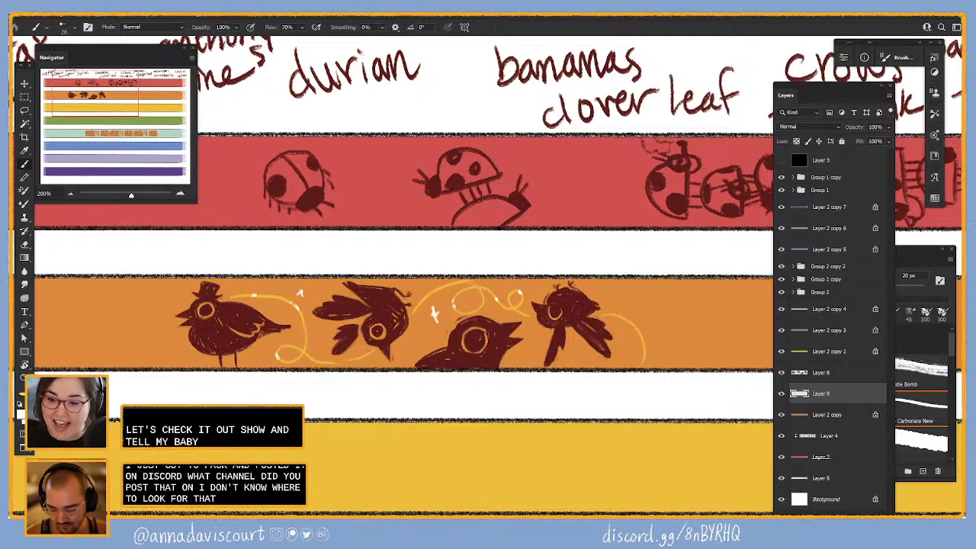
# - Switch to Discord in the browser, view the enlarged crayon photo in the show-and-tell channel, and move the window away
pyautogui.hotkey('alt', 'Tab')
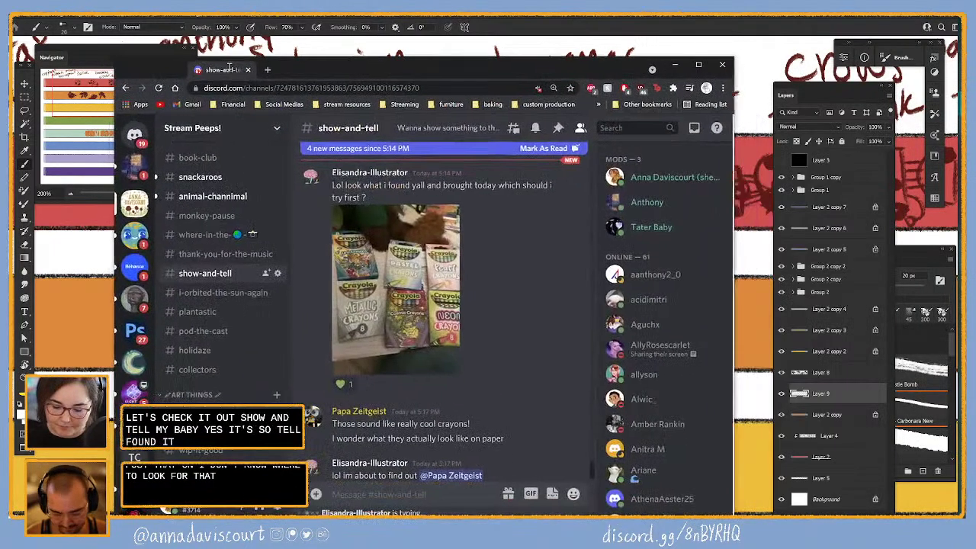
pyautogui.click(427, 331)
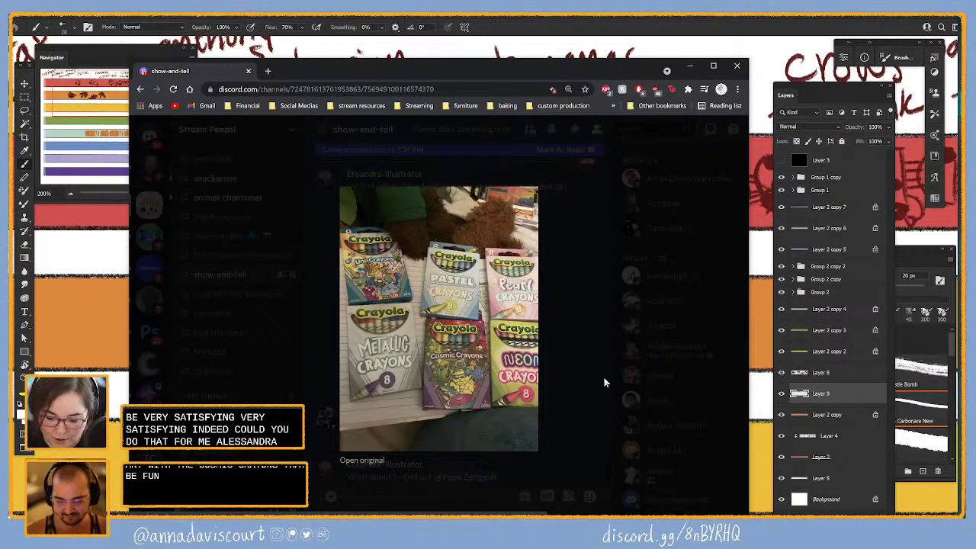
pyautogui.click(571, 383)
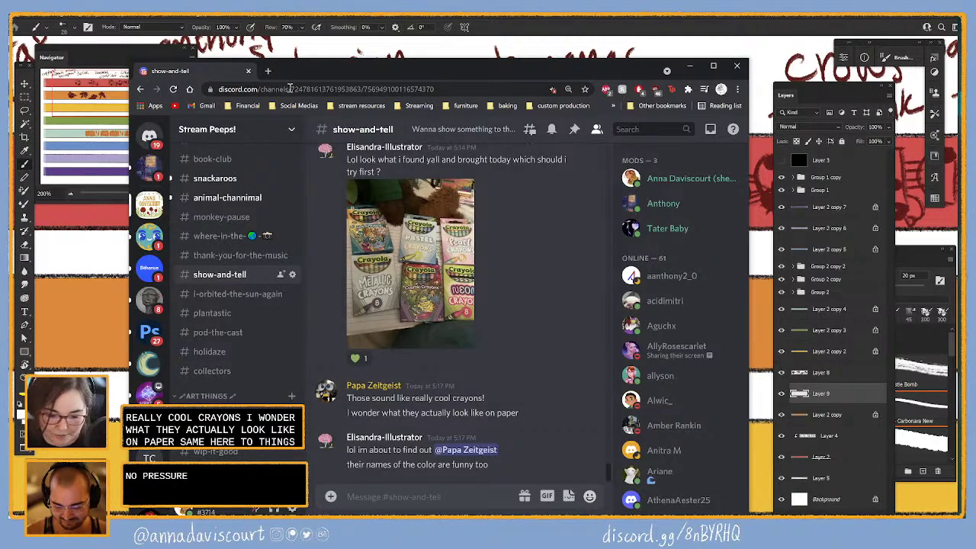
pyautogui.moveTo(305, 74); pyautogui.dragTo(580, 0)
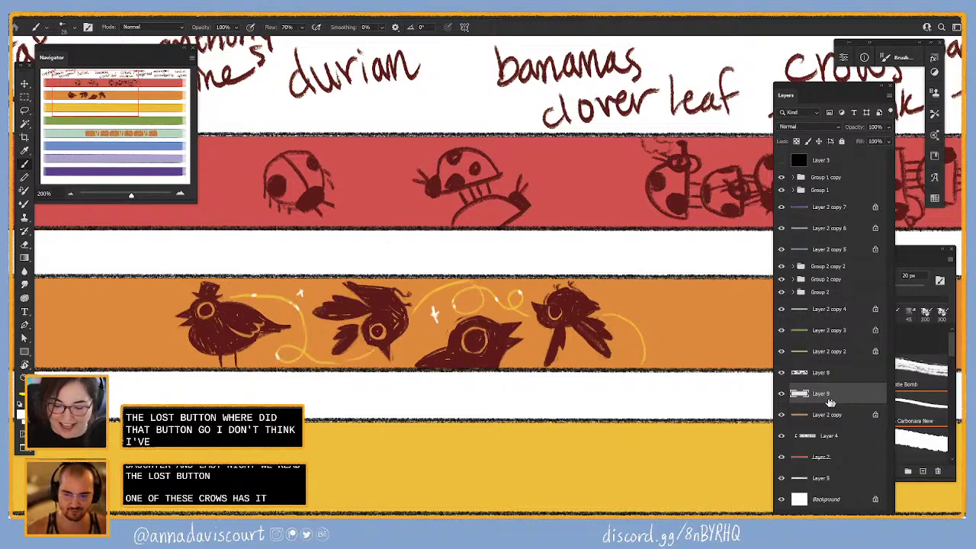
# - Paint two pinkish-red buttons with dark cross stitches on Layer 8, one beside the fourth crow and one between the middle crows
pyautogui.click(824, 372)
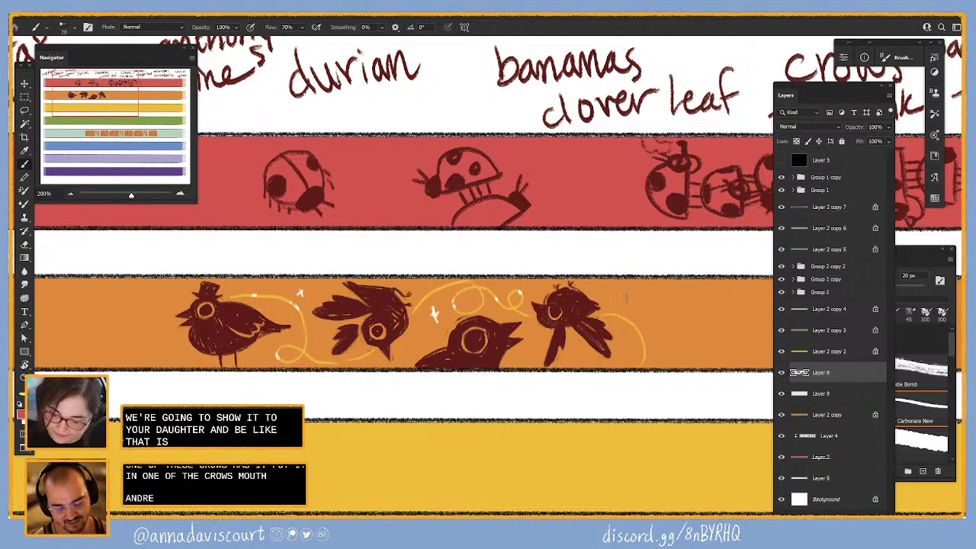
pyautogui.click(627, 297)
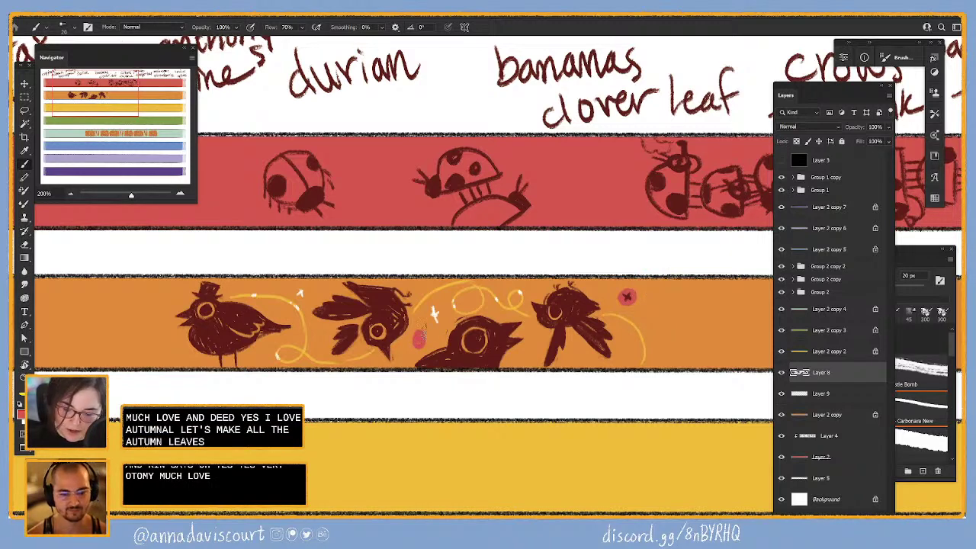
pyautogui.moveTo(417, 334); pyautogui.dragTo(416, 343)
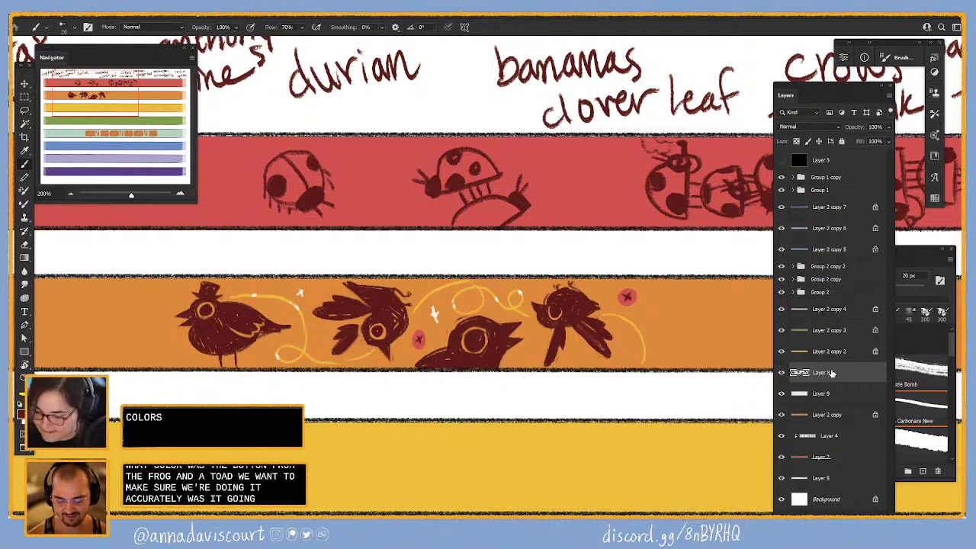
# - Set the brush's foreground colour to rust brown #a8421f
pyautogui.click(21, 414)
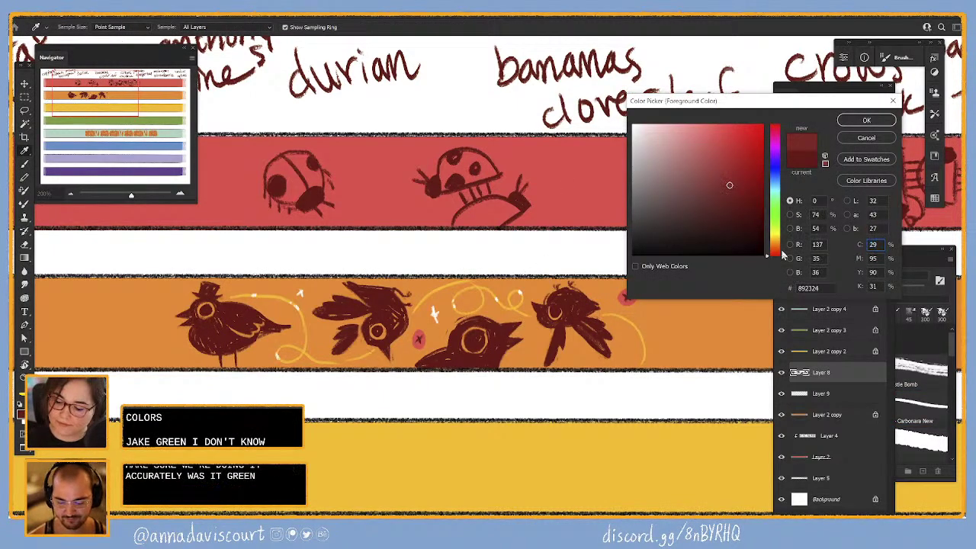
pyautogui.moveTo(782, 256); pyautogui.dragTo(782, 250)
pyautogui.click(739, 168)
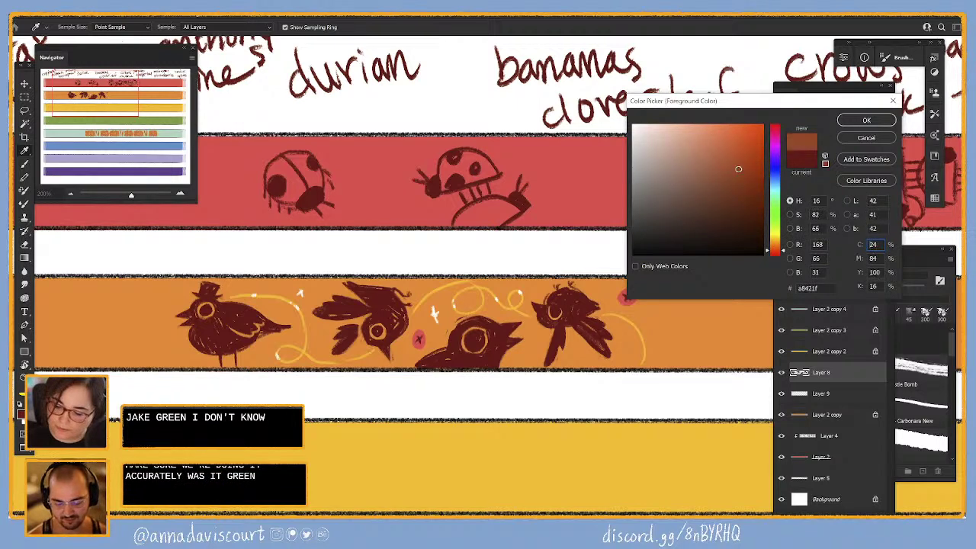
pyautogui.click(866, 119)
# - Paint two rust-brown leaves on the orange stripe, one beyond the fourth crow and one between the first two crows
pyautogui.moveTo(672, 324)
pyautogui.mouseDown()
pyautogui.moveTo(698, 312)
pyautogui.moveTo(725, 340)
pyautogui.mouseUp()
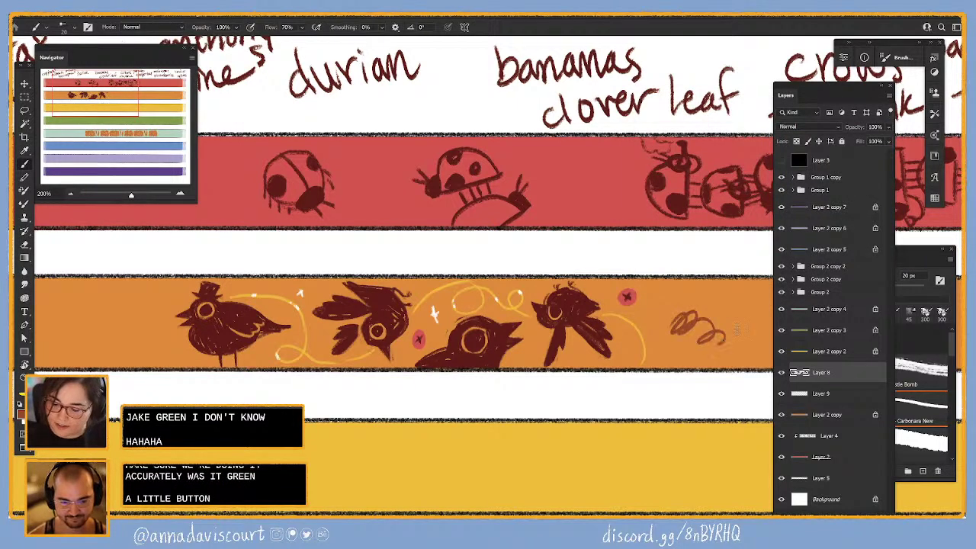
pyautogui.hotkey('ctrl', 'z')
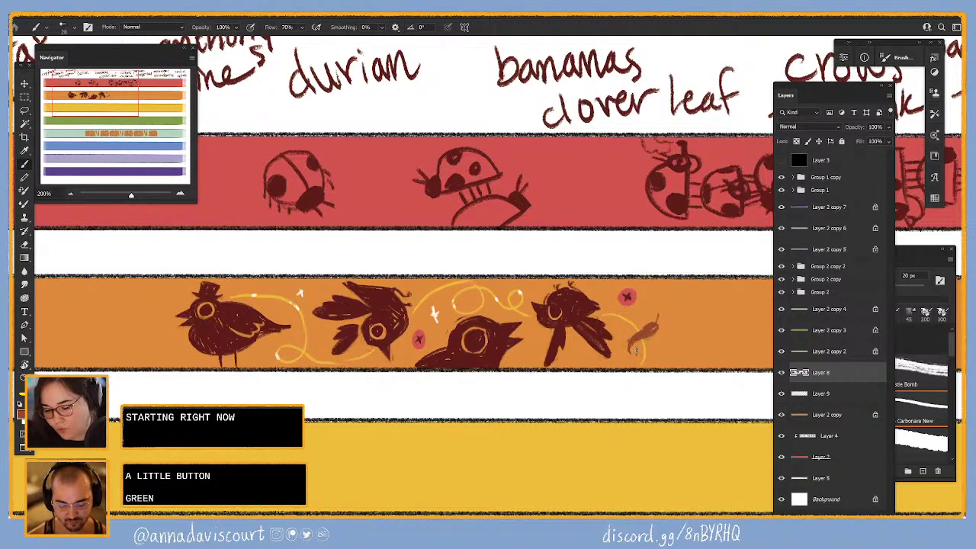
pyautogui.moveTo(636, 350); pyautogui.dragTo(658, 335)
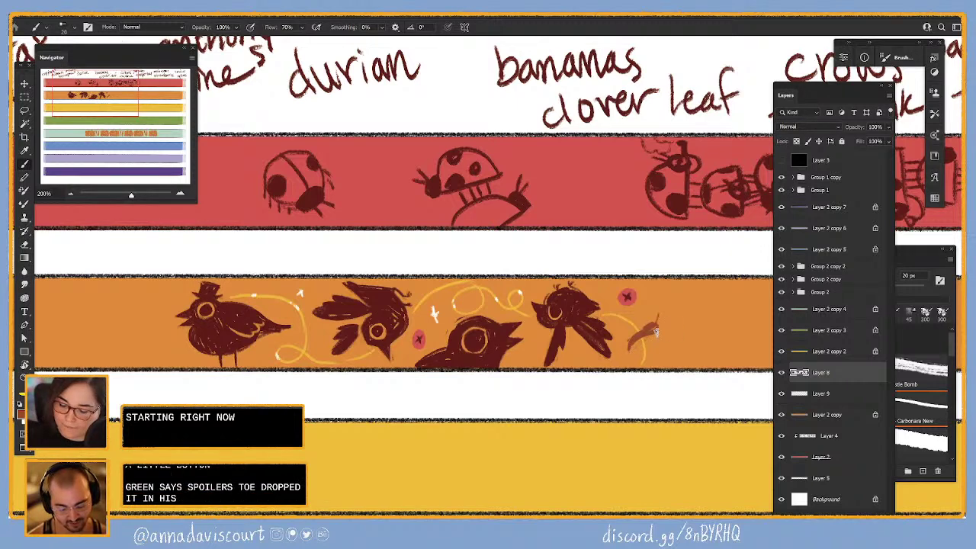
pyautogui.moveTo(655, 328); pyautogui.dragTo(632, 348)
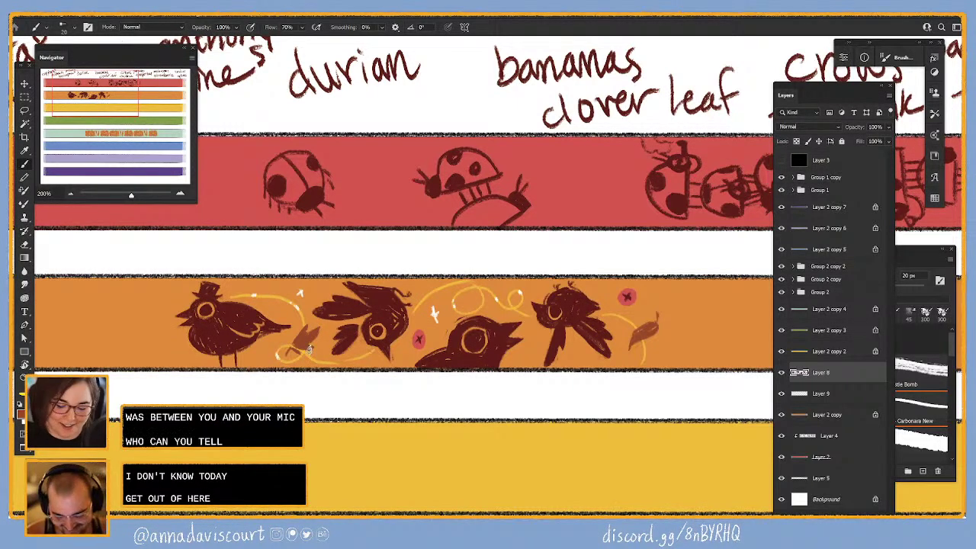
pyautogui.moveTo(309, 347); pyautogui.dragTo(296, 349)
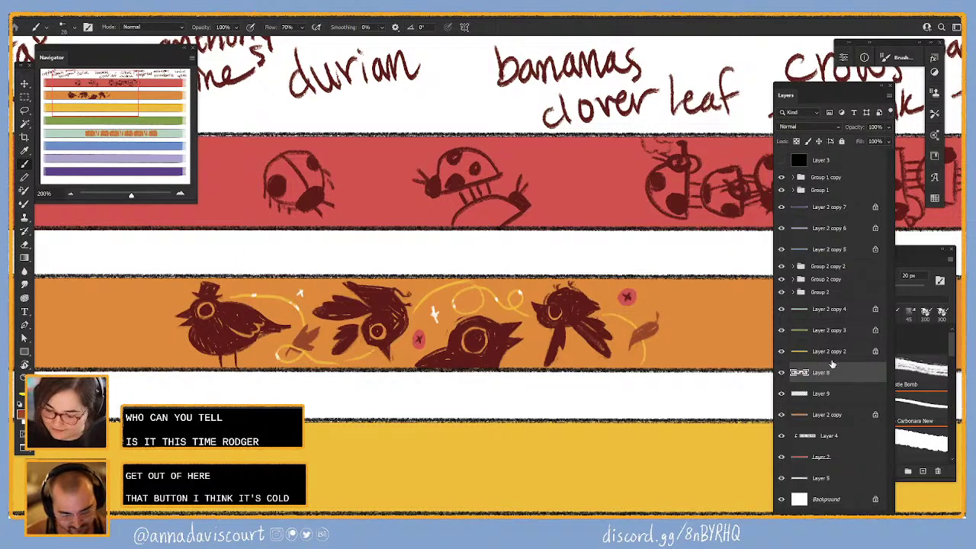
# - Repaint the button between the middle crows white with a golden yellow cross stitch on Layer 8
pyautogui.click(782, 374)
pyautogui.click(782, 374)
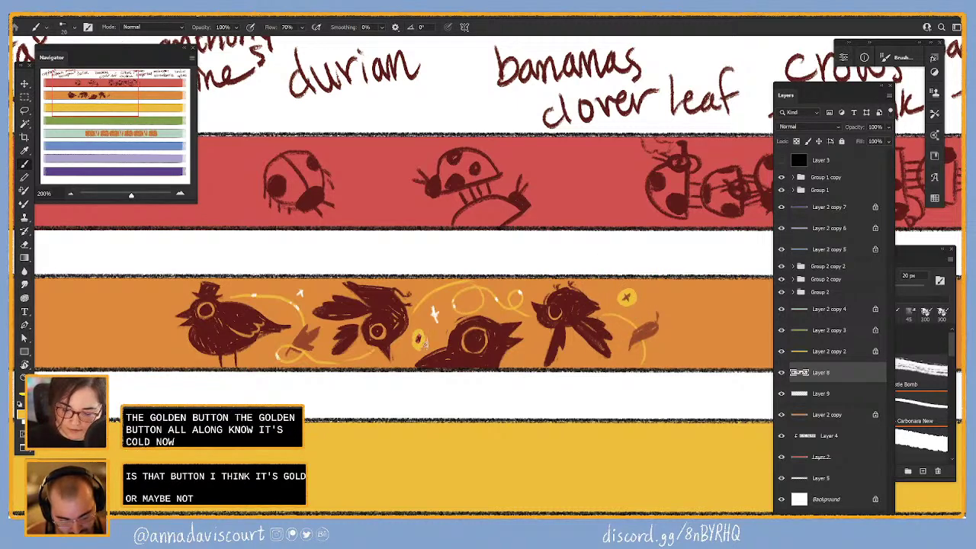
pyautogui.click(420, 341)
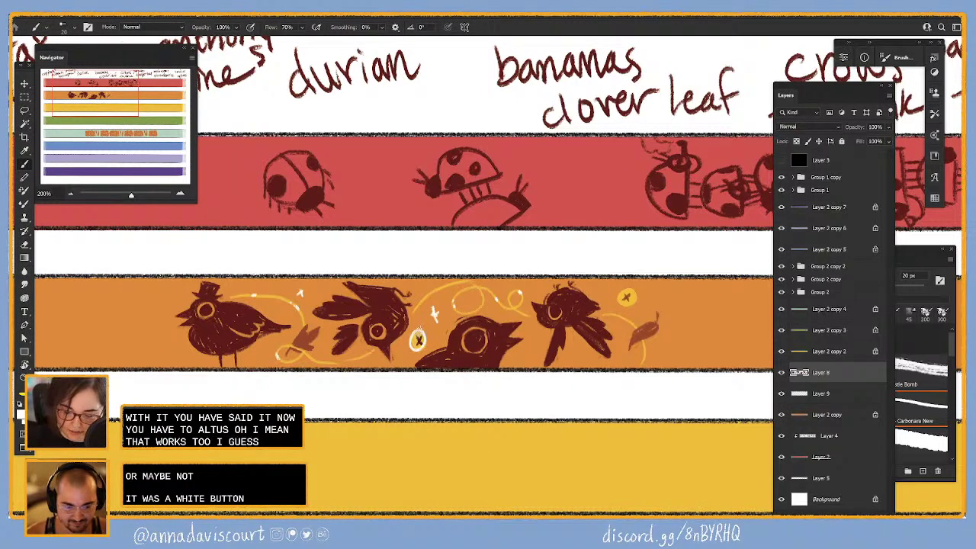
pyautogui.click(417, 339)
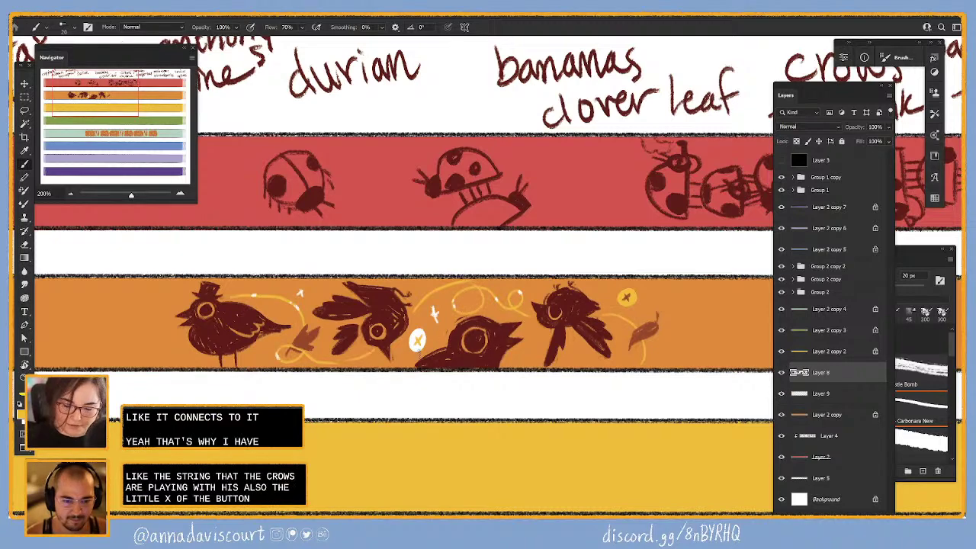
# - Repaint the button beside the fourth crow white and give it a golden yellow cross stitch
pyautogui.hotkey('ctrl', '+')
pyautogui.hscroll(-5, 643, 398)
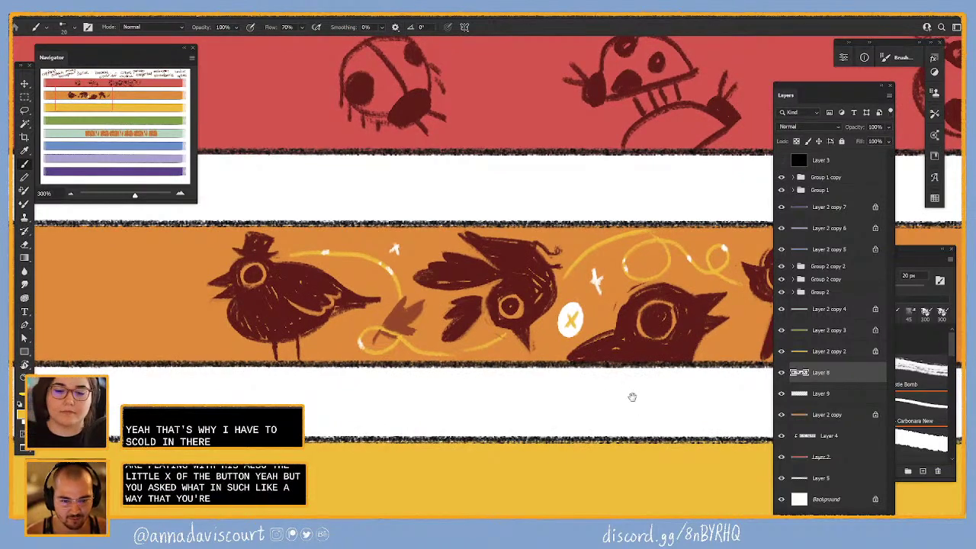
pyautogui.hscroll(5, 632, 397)
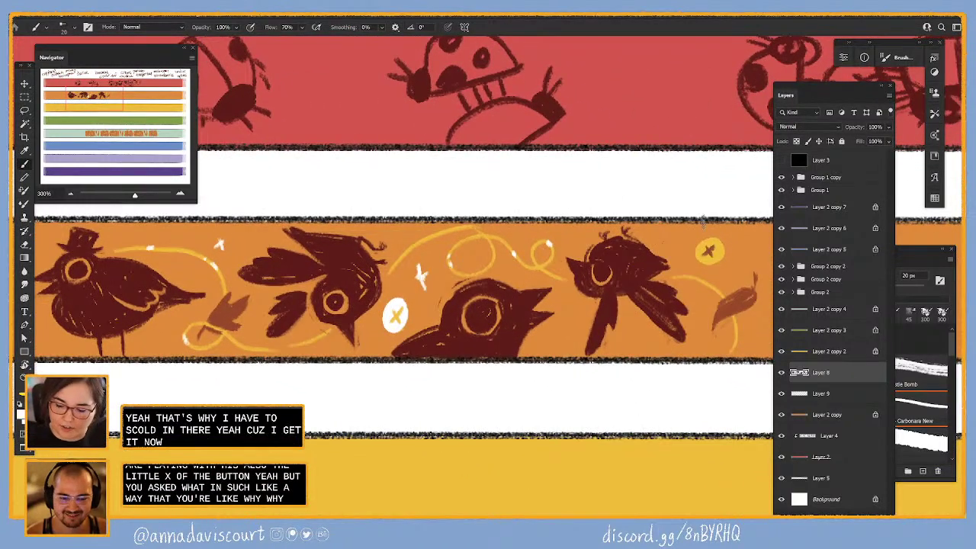
pyautogui.moveTo(723, 251)
pyautogui.mouseDown()
pyautogui.moveTo(696, 246)
pyautogui.moveTo(723, 242)
pyautogui.moveTo(704, 256)
pyautogui.moveTo(718, 255)
pyautogui.mouseUp()
pyautogui.keyDown('alt'); pyautogui.click(713, 488); pyautogui.keyUp('alt')
pyautogui.moveTo(675, 477); pyautogui.dragTo(608, 499)
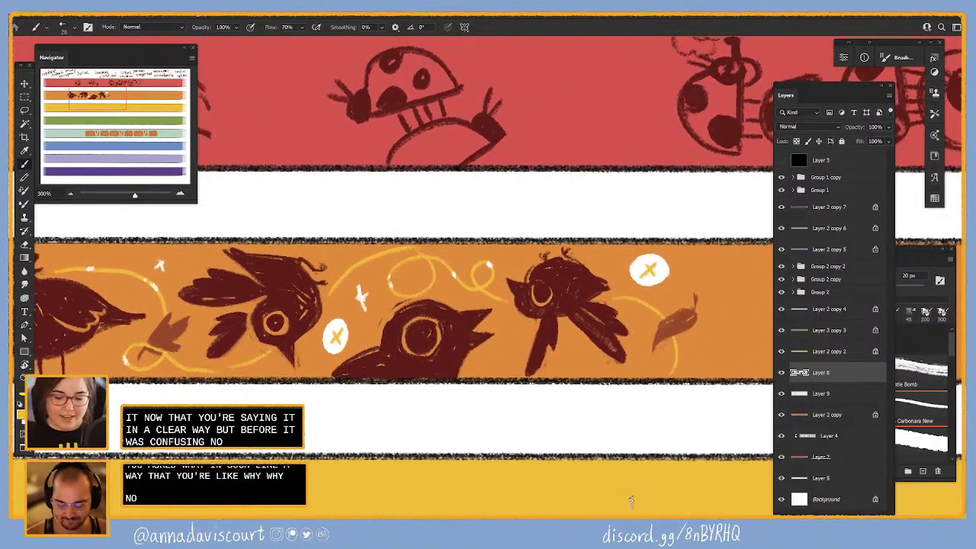
# - Paint a tiny white button as the shine in the third crow's eye and another white button with a yellow cross before the first crow
pyautogui.hotkey('ctrl', '-')
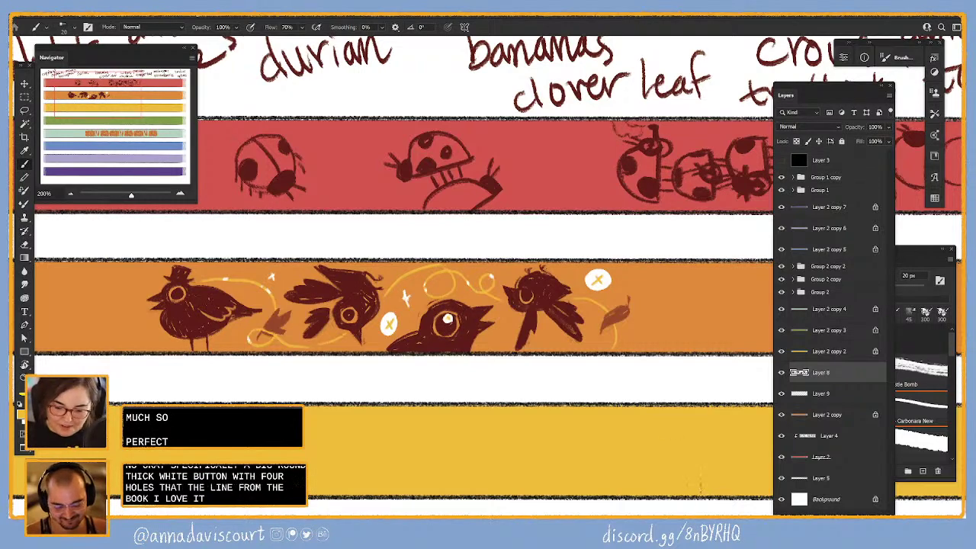
pyautogui.scroll(1, 455, 302)
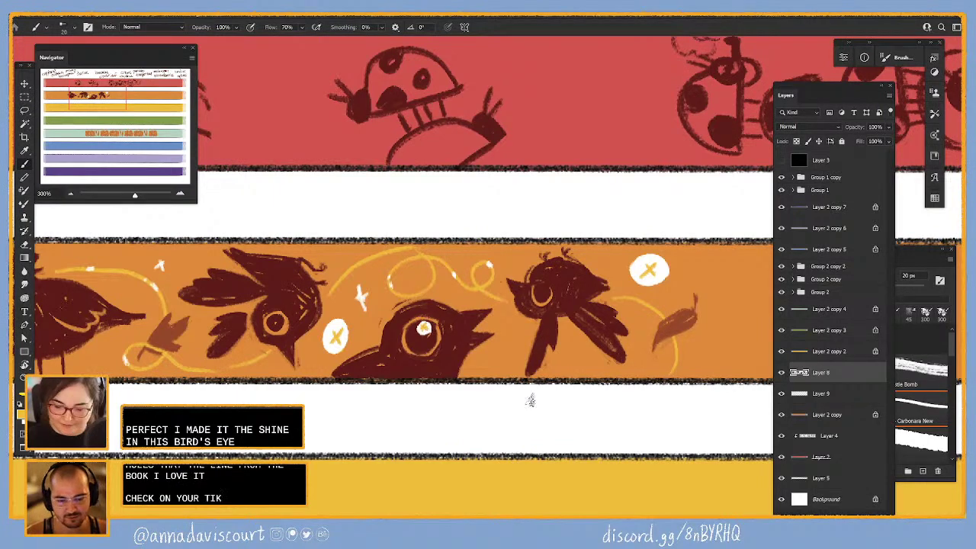
pyautogui.moveTo(585, 475); pyautogui.dragTo(652, 489)
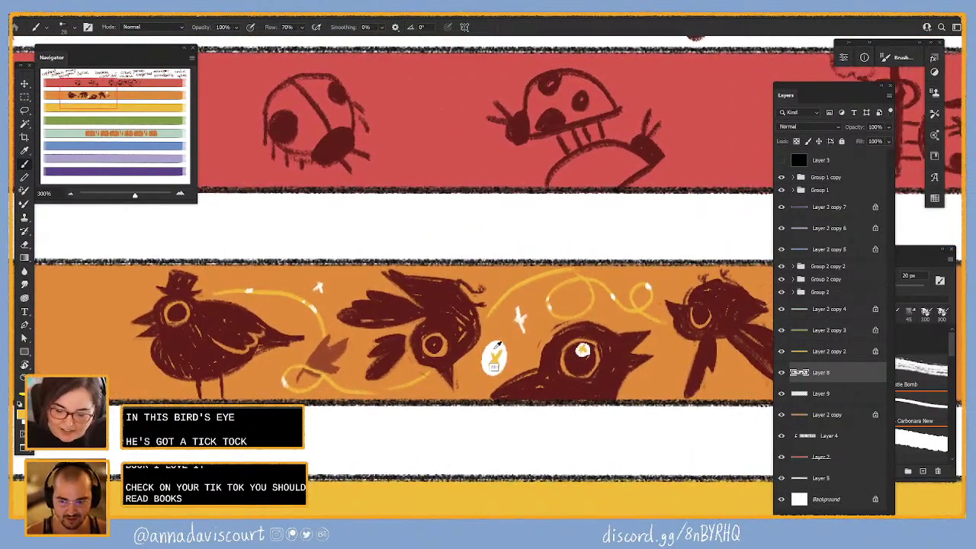
pyautogui.moveTo(153, 355)
pyautogui.mouseDown()
pyautogui.moveTo(336, 355)
pyautogui.moveTo(298, 379)
pyautogui.mouseUp()
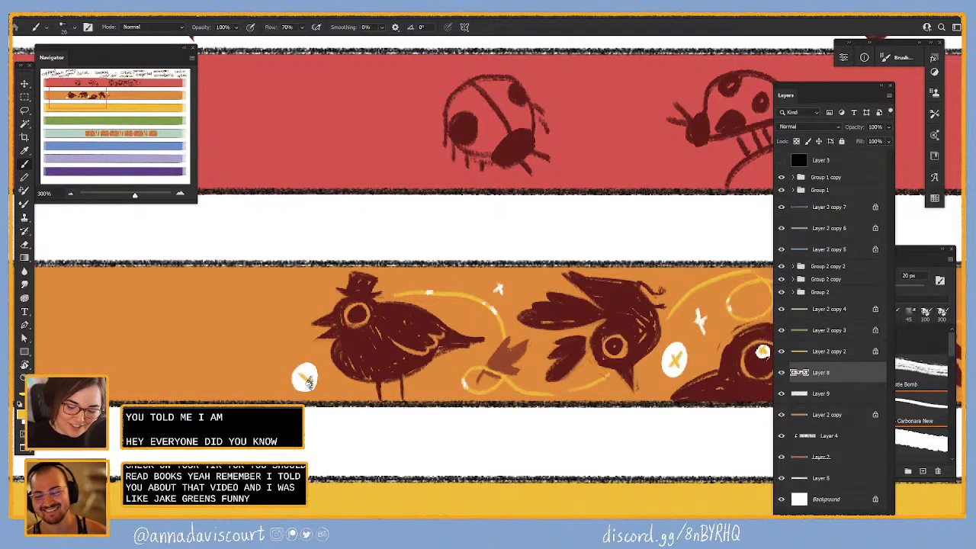
pyautogui.hscroll(5, 308, 381)
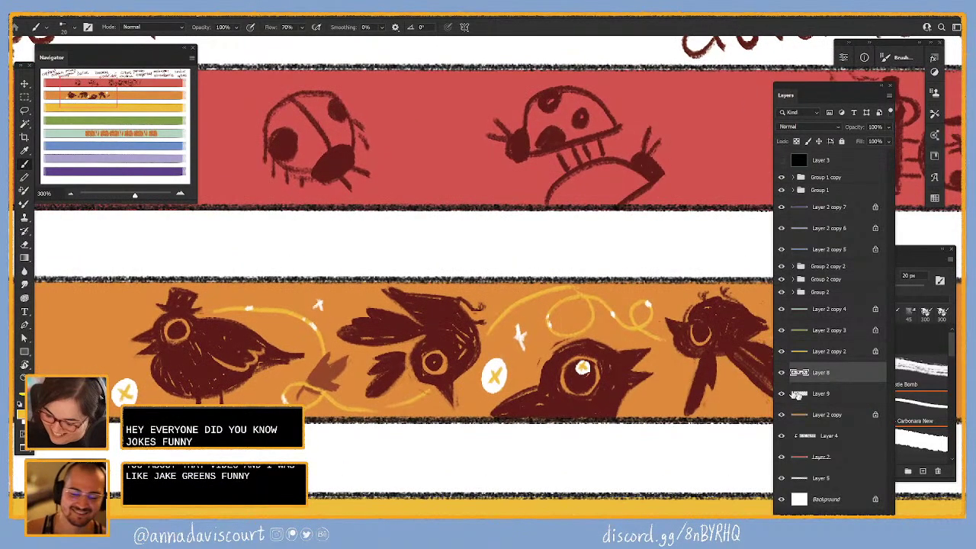
# - Extend the yellow string on Layer 9 with a loop running from the first crow down past its button
pyautogui.click(807, 395)
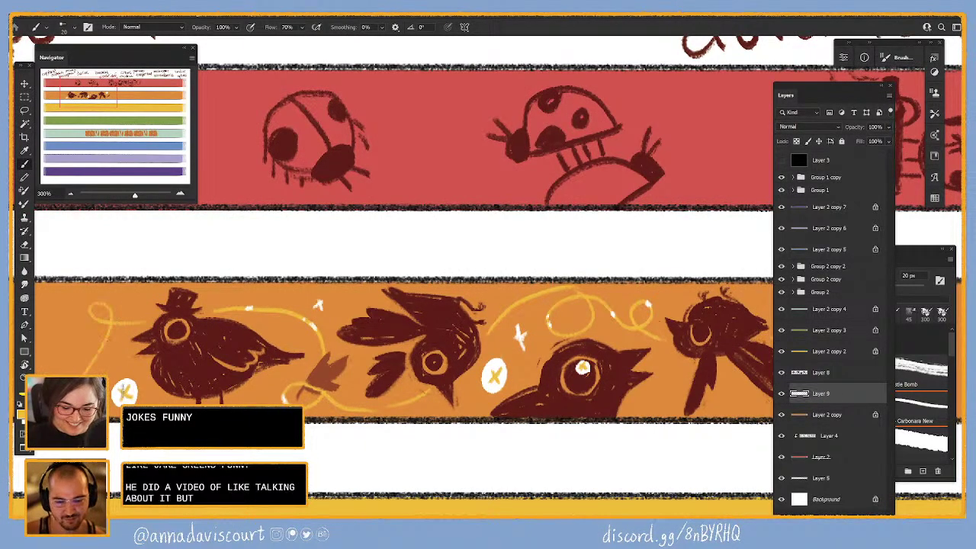
pyautogui.hscroll(3, 472, 513)
pyautogui.hscroll(1, 472, 513)
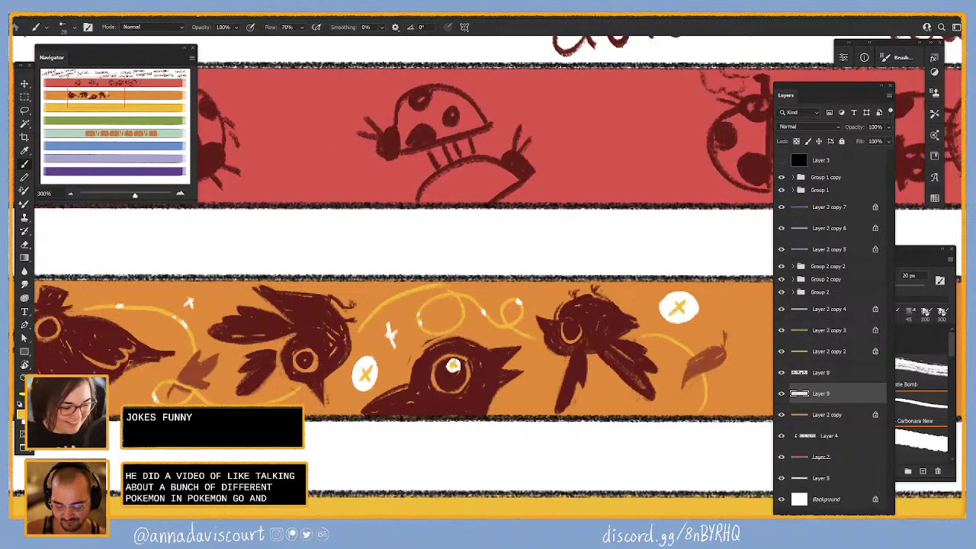
# - Group Layer 8 and Layer 9, then place a duplicate of the crow group to the right along the orange stripe
pyautogui.scroll(-5, 453, 367)
pyautogui.hscroll(2, 518, 432)
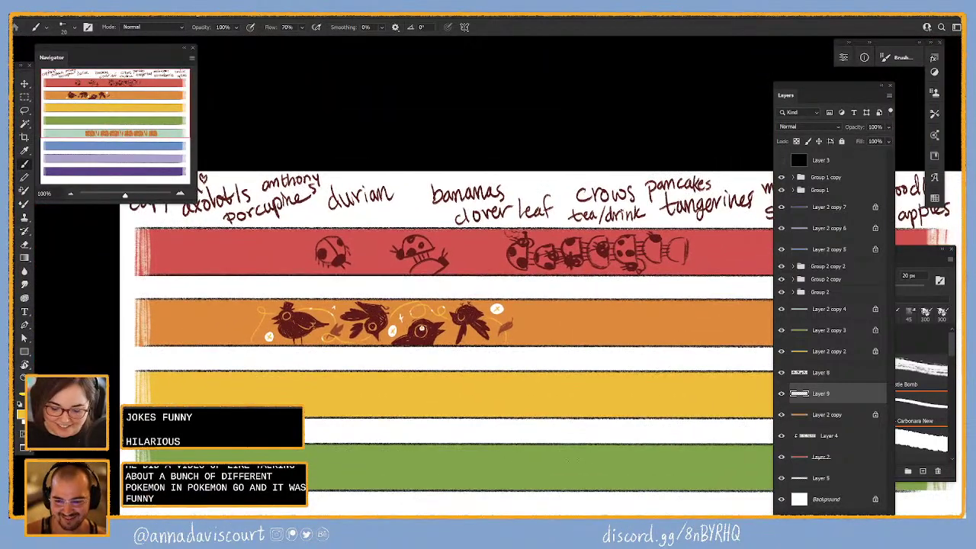
pyautogui.click(836, 372)
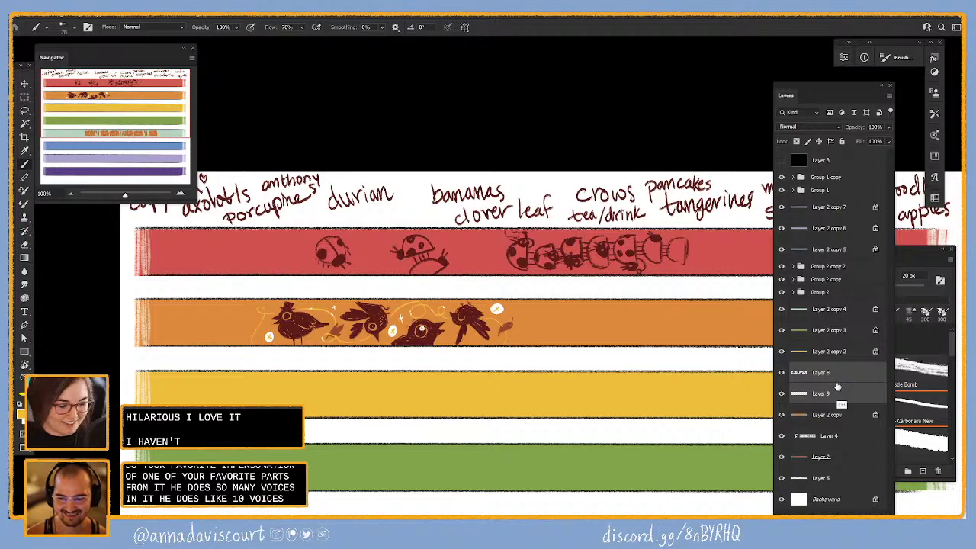
pyautogui.hotkey('ctrl', 'g')
pyautogui.moveTo(816, 378); pyautogui.dragTo(820, 381)
pyautogui.press('v')
pyautogui.moveTo(469, 350); pyautogui.dragTo(715, 354)
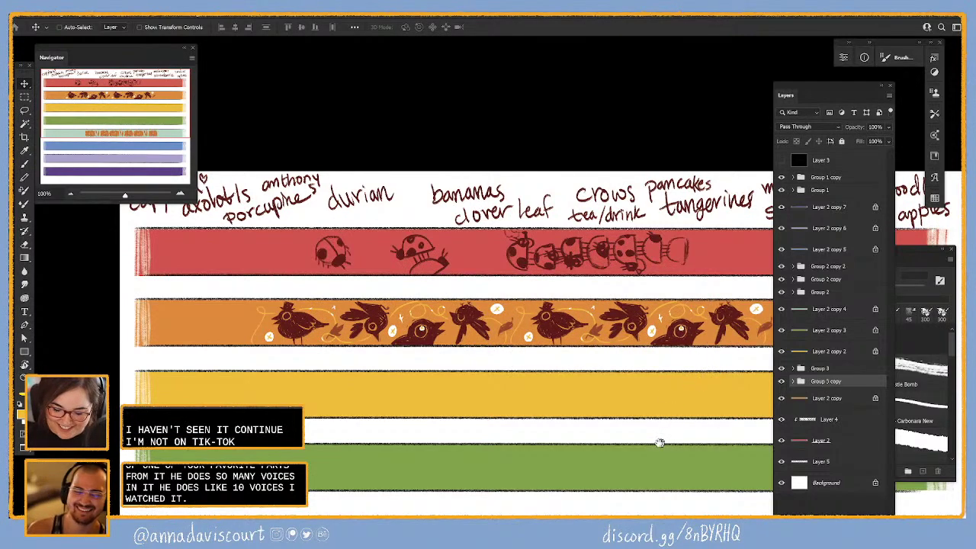
# - Add a new layer and move it above all the stripe layers, directly below Group 1
pyautogui.moveTo(660, 442); pyautogui.dragTo(549, 451)
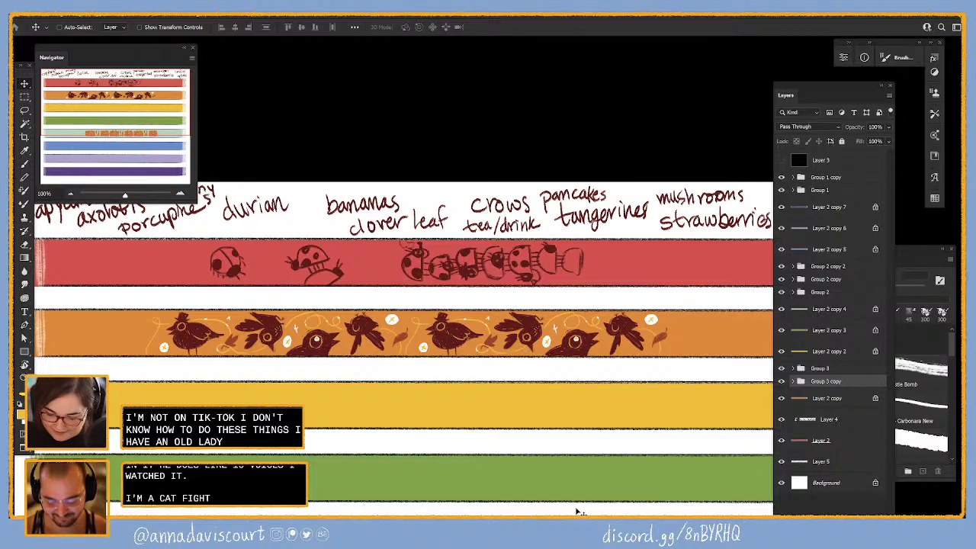
pyautogui.moveTo(681, 463); pyautogui.dragTo(710, 447)
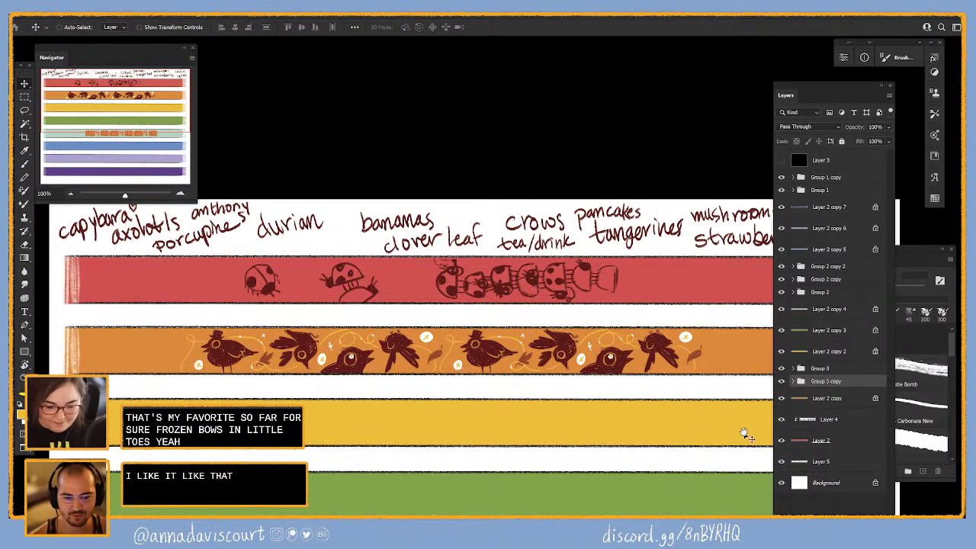
pyautogui.scroll(-3, 648, 404)
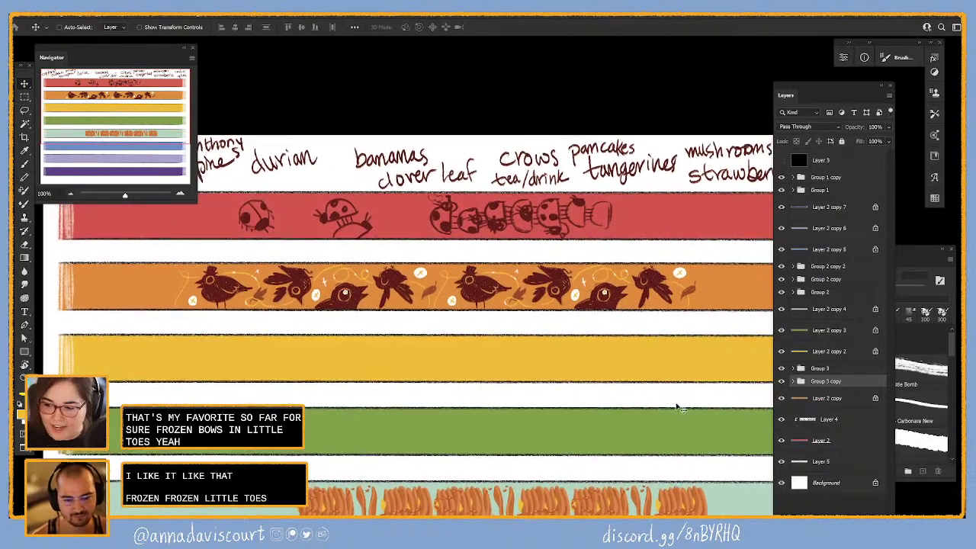
pyautogui.click(862, 351)
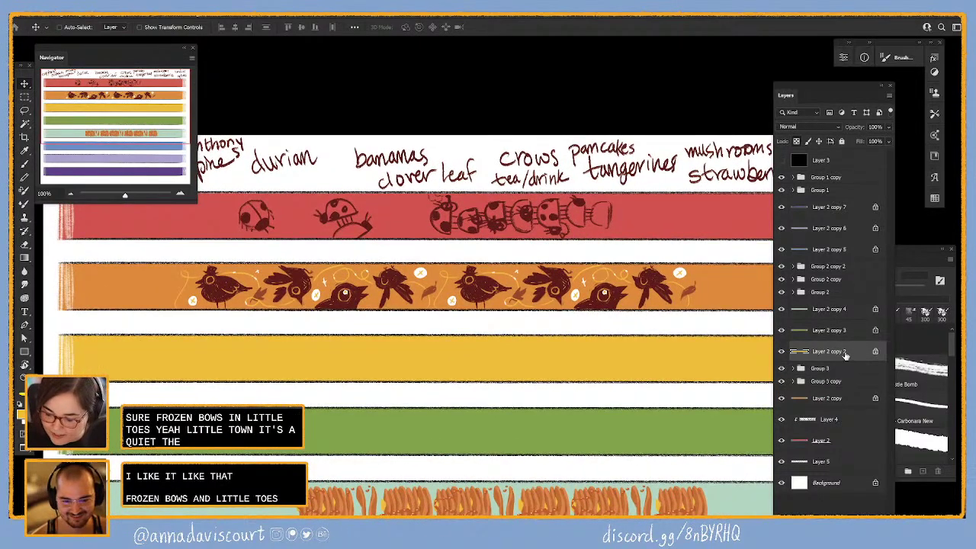
pyautogui.click(849, 312)
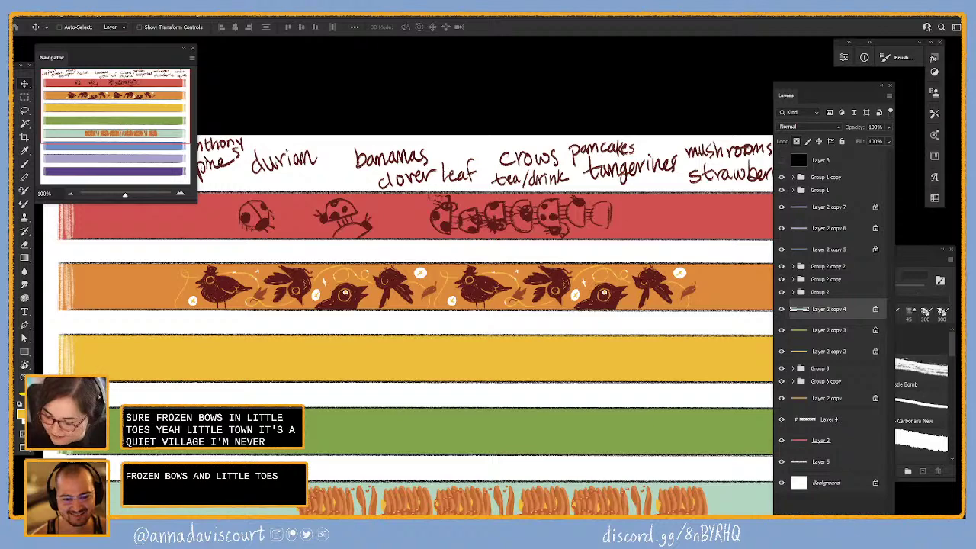
pyautogui.click(877, 516)
pyautogui.moveTo(637, 441); pyautogui.dragTo(667, 471)
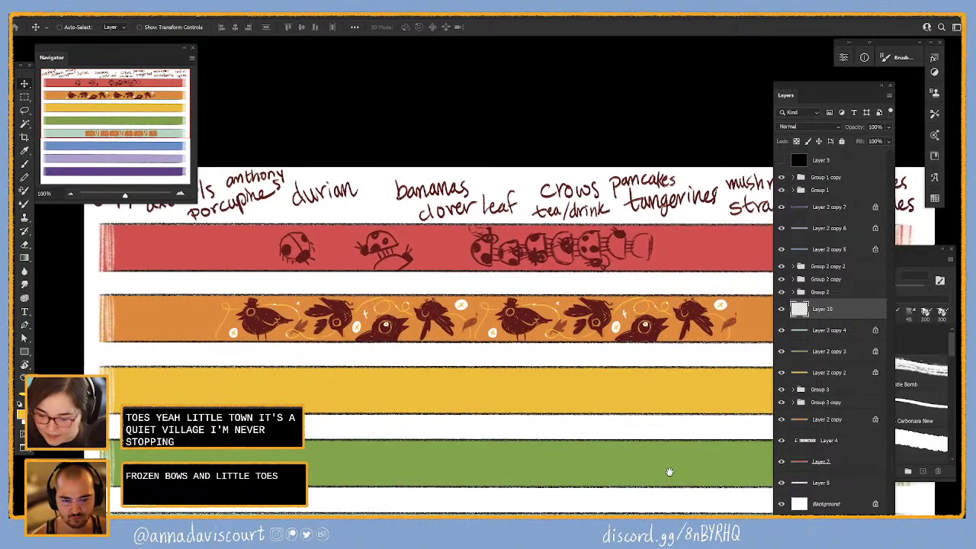
pyautogui.moveTo(824, 309); pyautogui.dragTo(831, 204)
# - Sketch the back, ear and head outline of a capybara in dark red on Layer 10 over the green stripe
pyautogui.moveTo(700, 425); pyautogui.dragTo(664, 402)
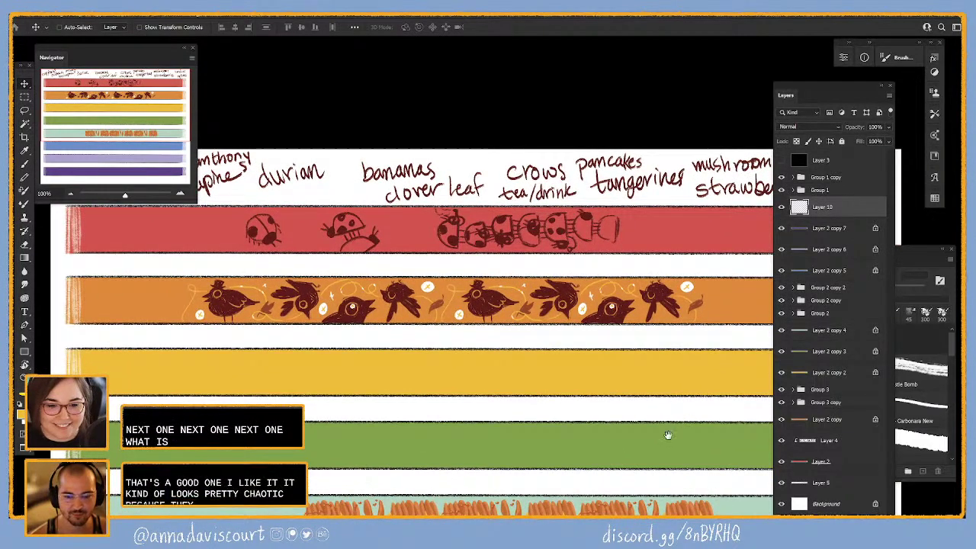
pyautogui.moveTo(666, 434); pyautogui.dragTo(672, 410)
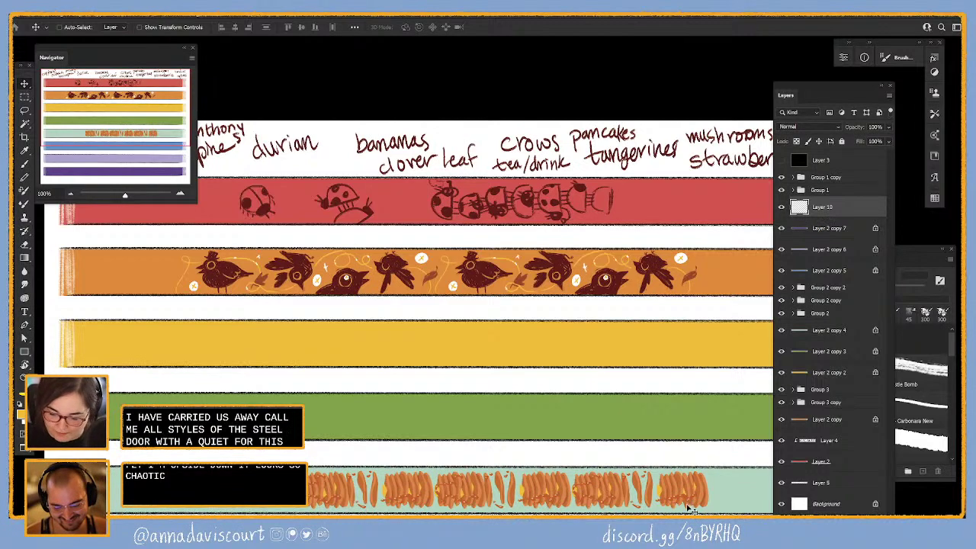
pyautogui.moveTo(691, 510); pyautogui.dragTo(662, 496)
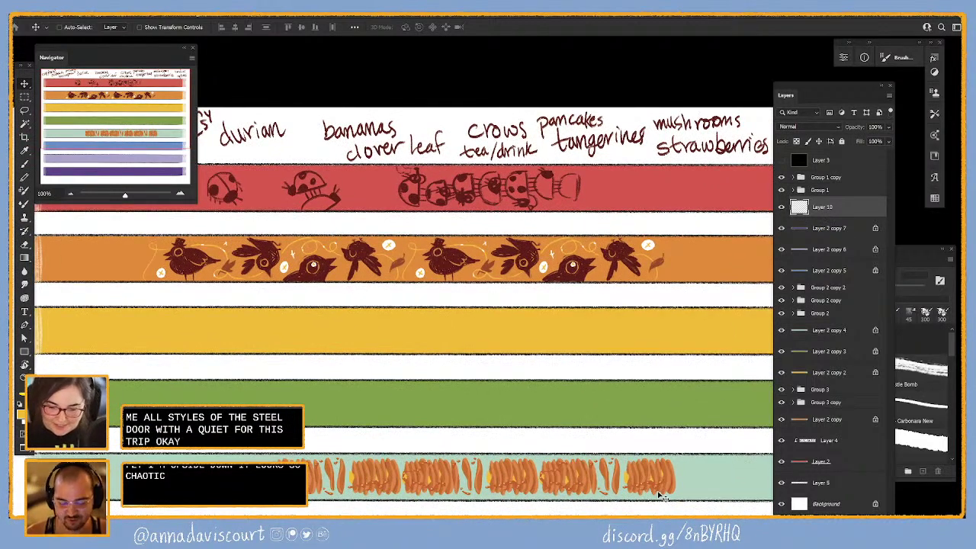
pyautogui.moveTo(717, 448); pyautogui.dragTo(549, 413)
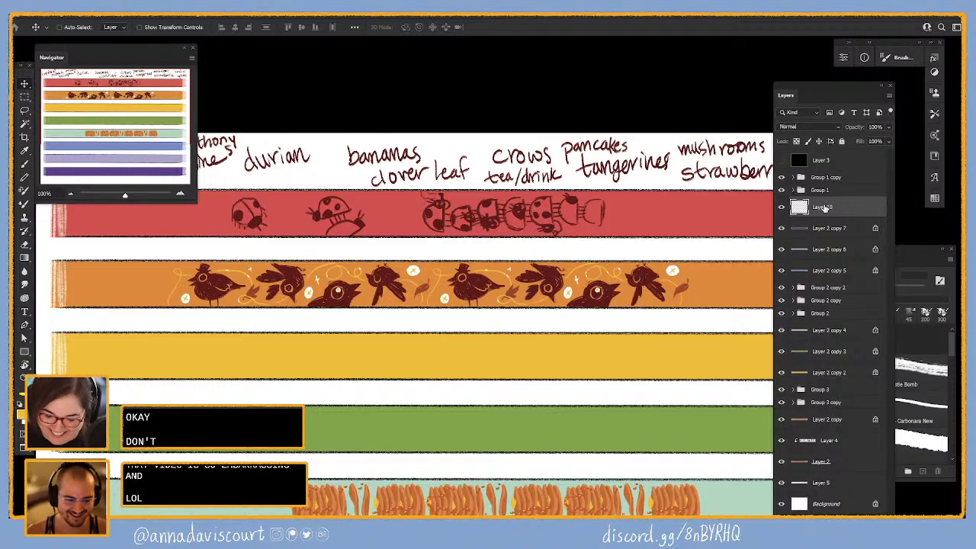
pyautogui.press('b')
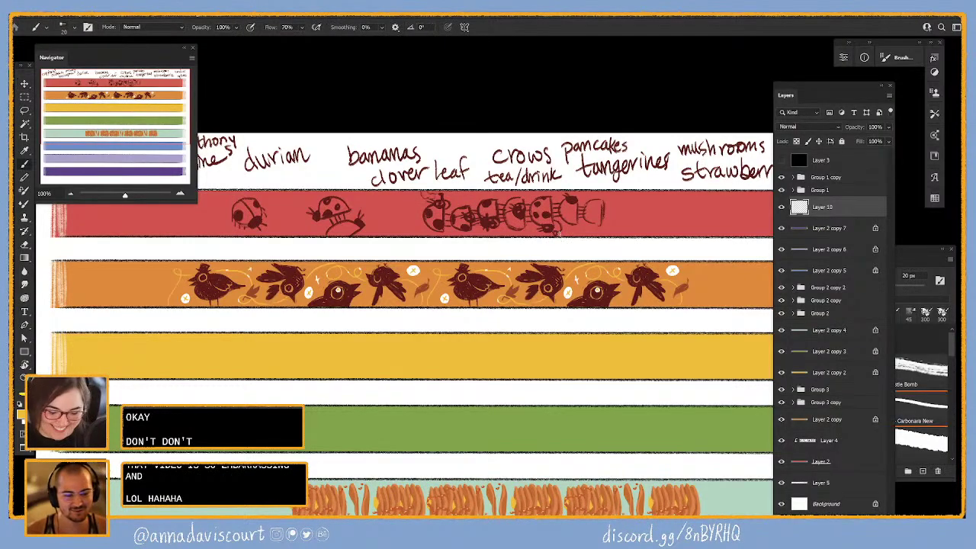
pyautogui.moveTo(595, 462); pyautogui.dragTo(720, 438)
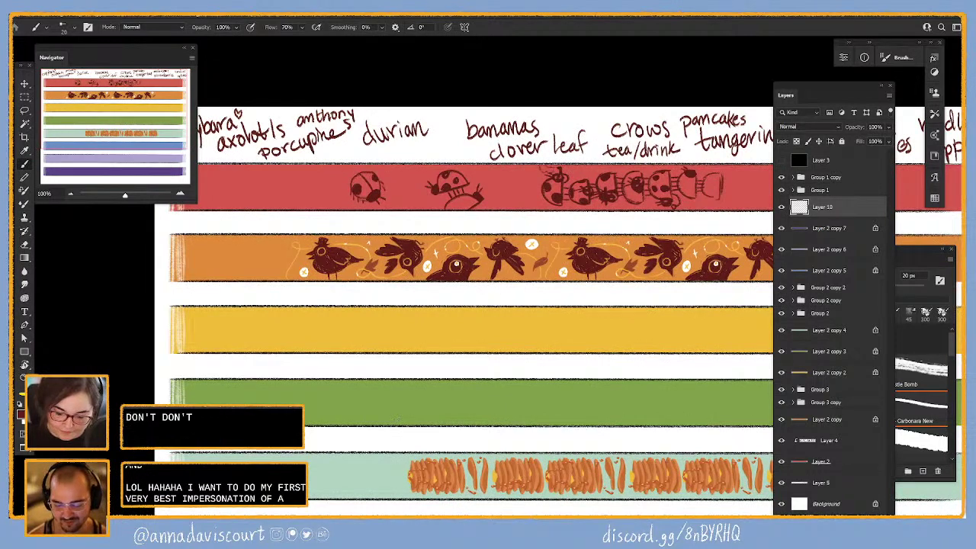
pyautogui.moveTo(395, 423)
pyautogui.mouseDown()
pyautogui.moveTo(446, 408)
pyautogui.moveTo(445, 393)
pyautogui.moveTo(482, 401)
pyautogui.moveTo(450, 393)
pyautogui.moveTo(477, 393)
pyautogui.moveTo(483, 417)
pyautogui.mouseUp()
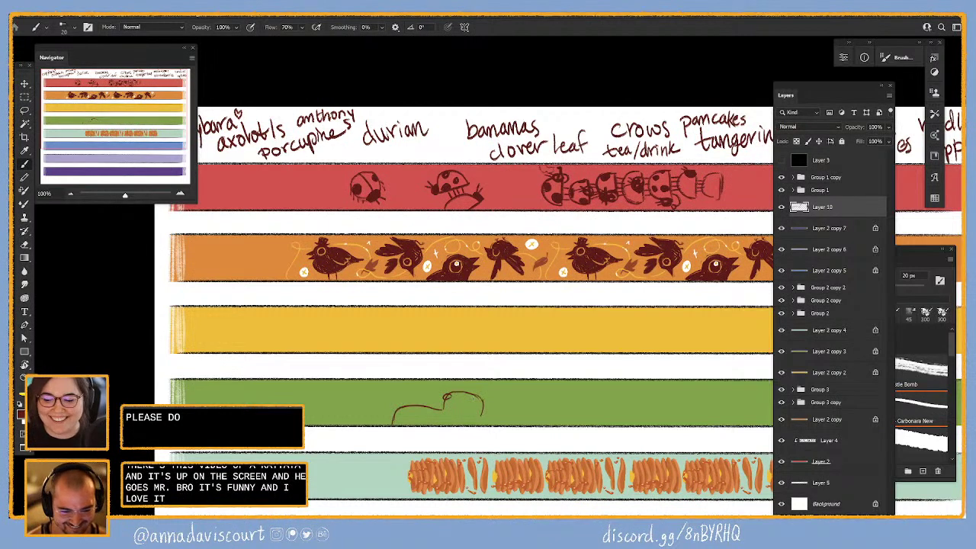
# - Erase the capybara's back line, redraw it as a longer, smoother slope down to the stripe's lower edge, and add a small eye
pyautogui.press('e')
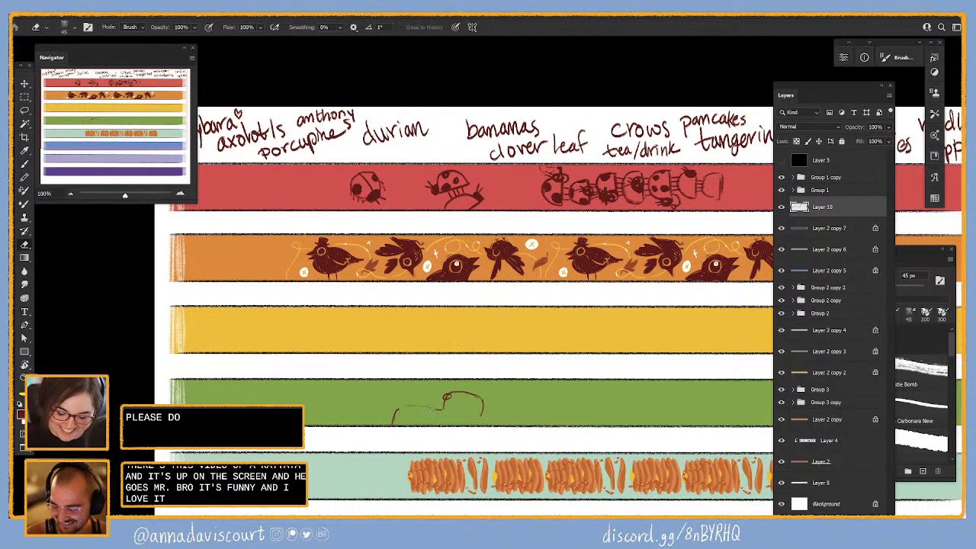
pyautogui.press('b')
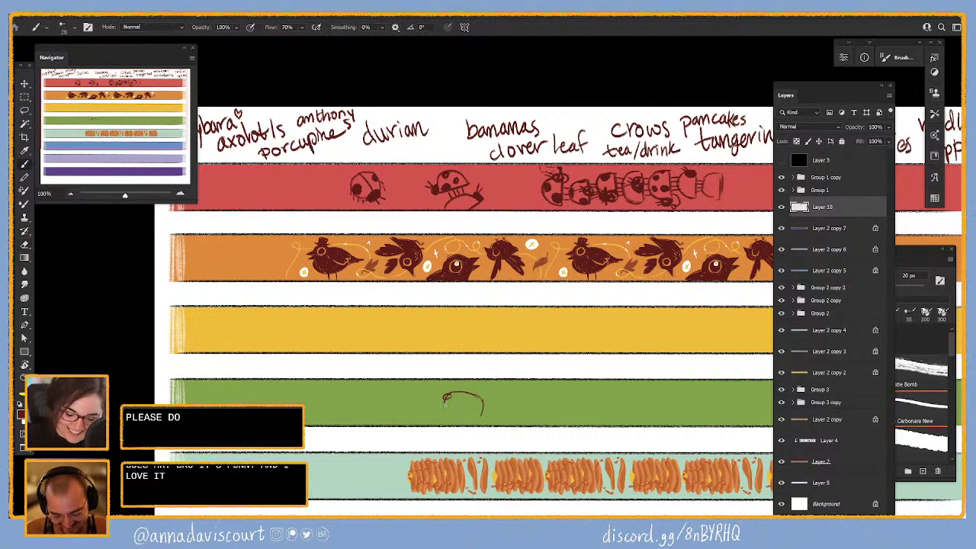
pyautogui.moveTo(423, 405); pyautogui.dragTo(380, 420)
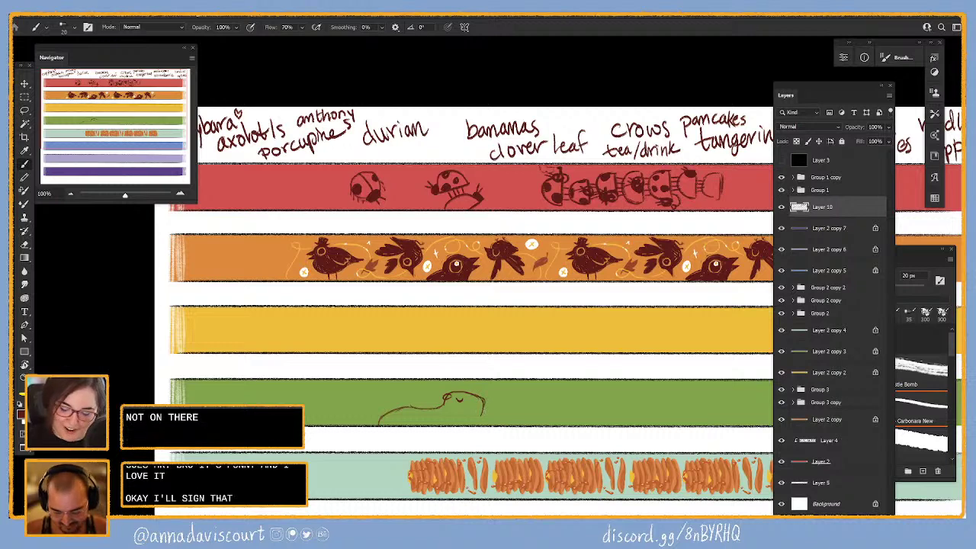
# - Redraw the capybara's muzzle with a rounded jaw and a chest line, and rework its small ear
pyautogui.press('e')
pyautogui.moveTo(467, 392)
pyautogui.mouseDown()
pyautogui.moveTo(485, 398)
pyautogui.moveTo(486, 416)
pyautogui.mouseUp()
pyautogui.press('b')
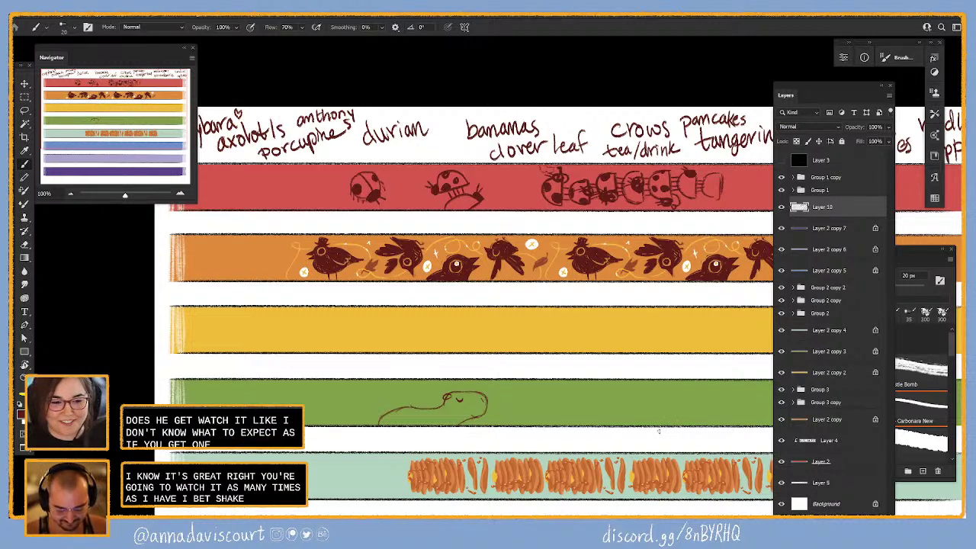
pyautogui.press('e')
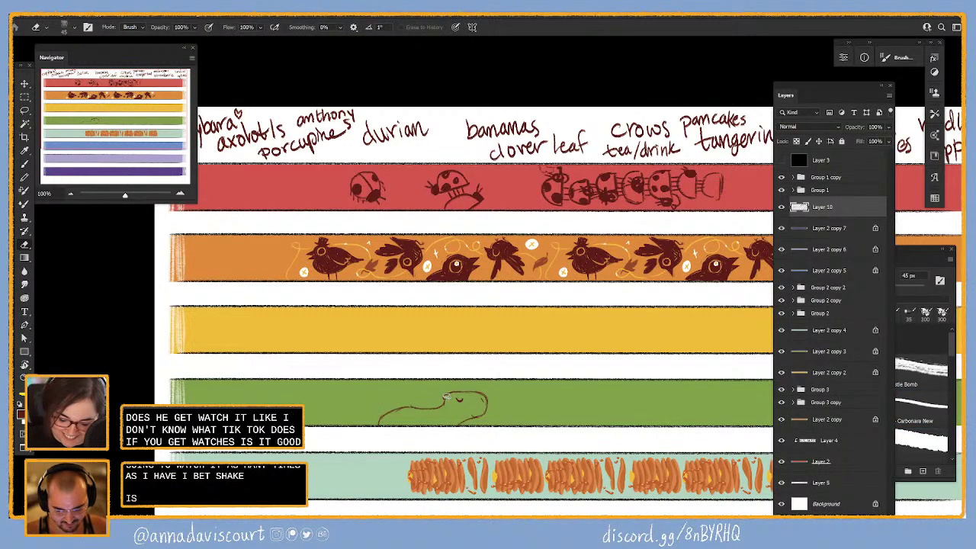
pyautogui.press('b')
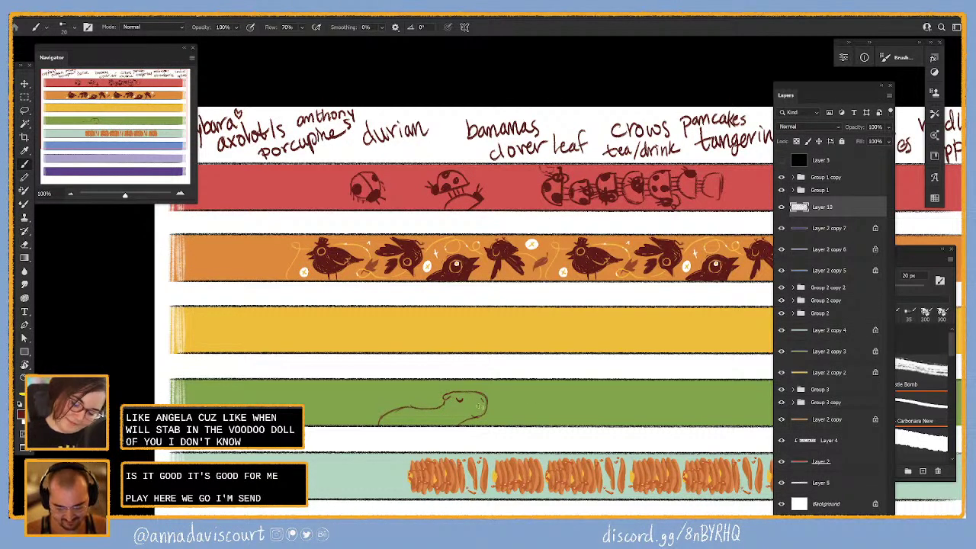
pyautogui.moveTo(444, 395); pyautogui.dragTo(453, 401)
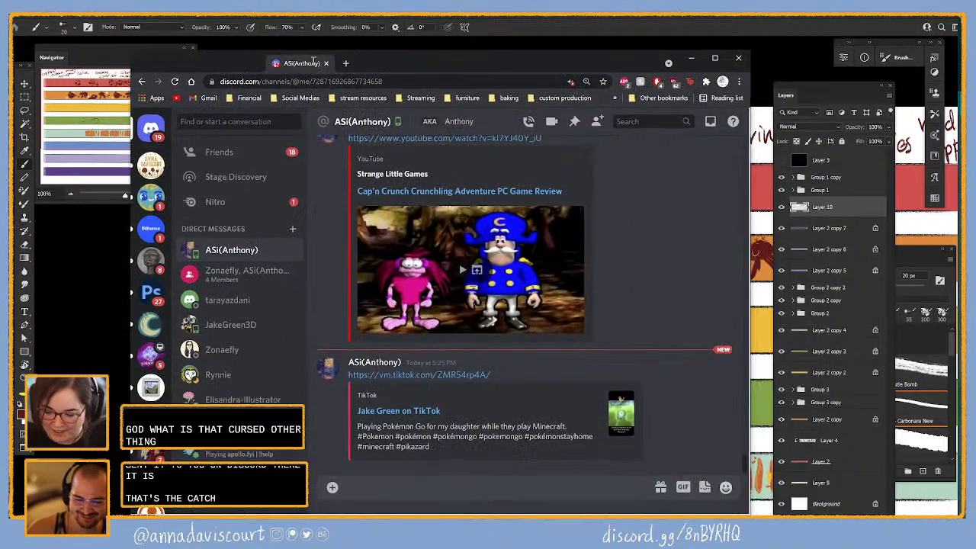
# - Switch to Discord in the browser, unmute the site and preview the TikTok clip in the latest message
pyautogui.moveTo(330, 55); pyautogui.dragTo(360, 110)
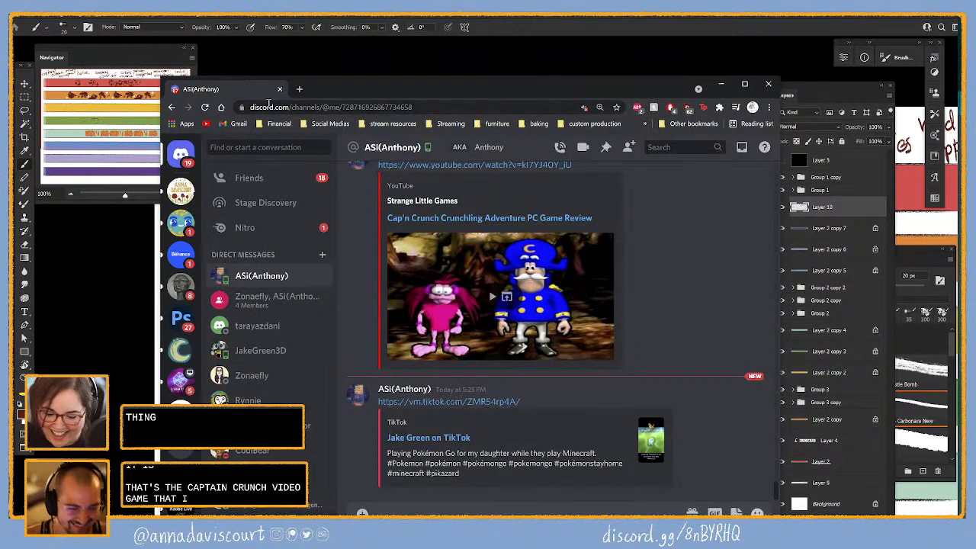
pyautogui.rightClick(227, 91)
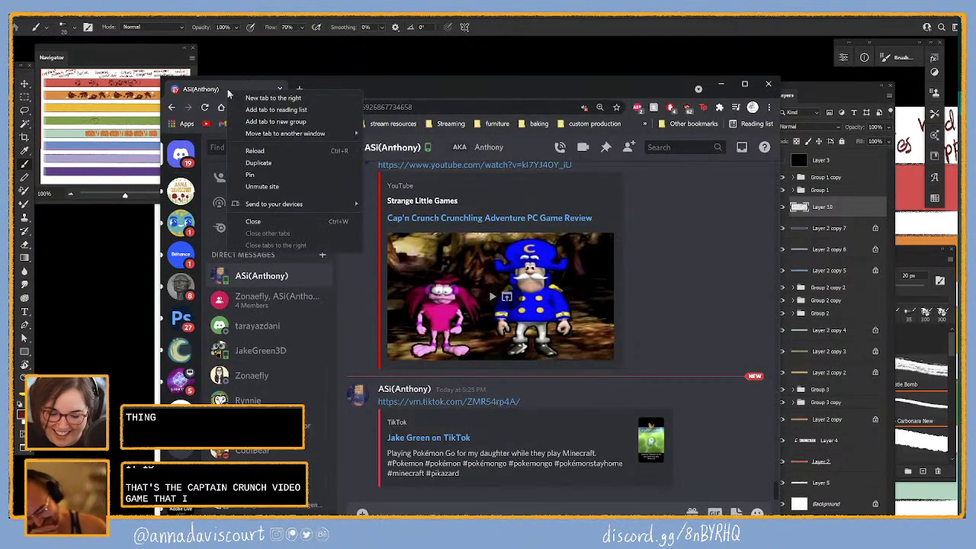
pyautogui.click(287, 183)
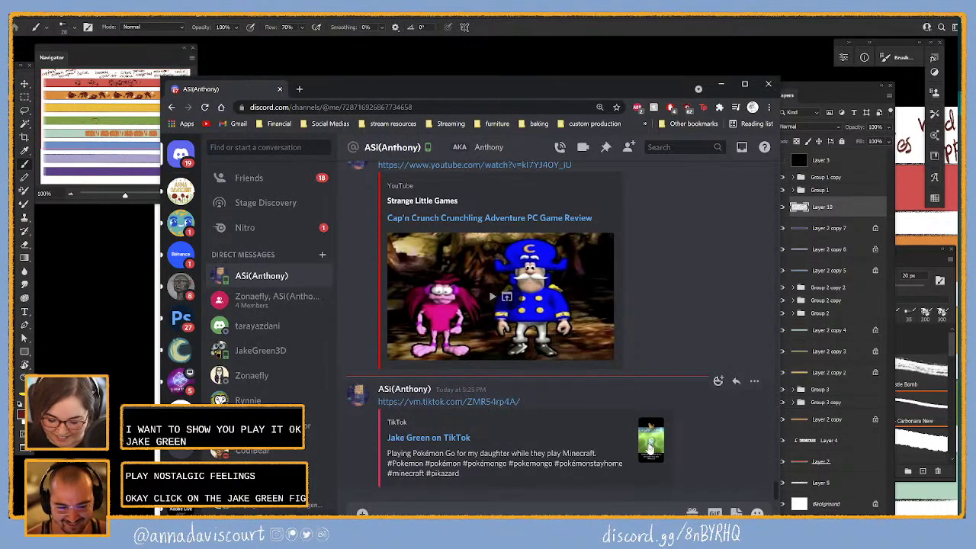
pyautogui.click(650, 449)
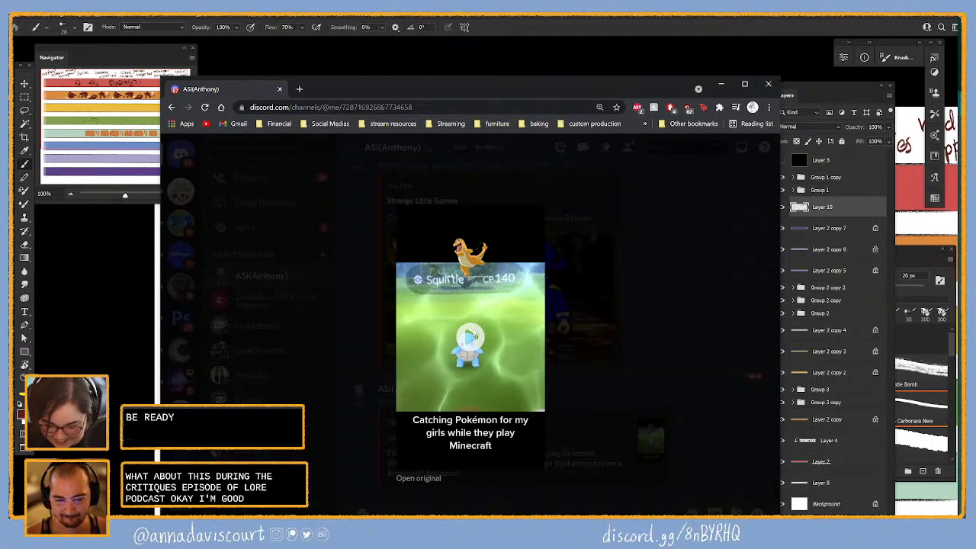
pyautogui.click(609, 378)
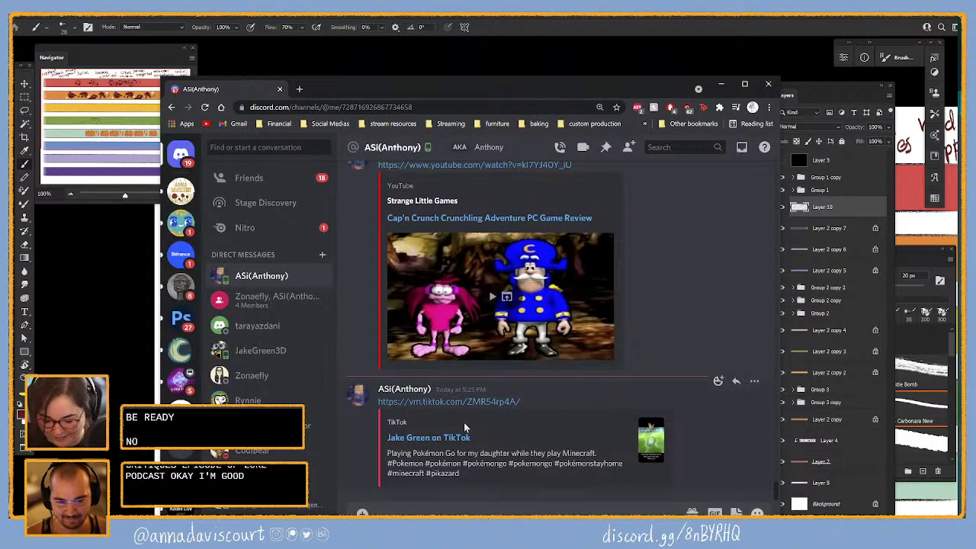
# - Open the message's TikTok link, unmute the site and play the Pokémon Go video
pyautogui.click(434, 441)
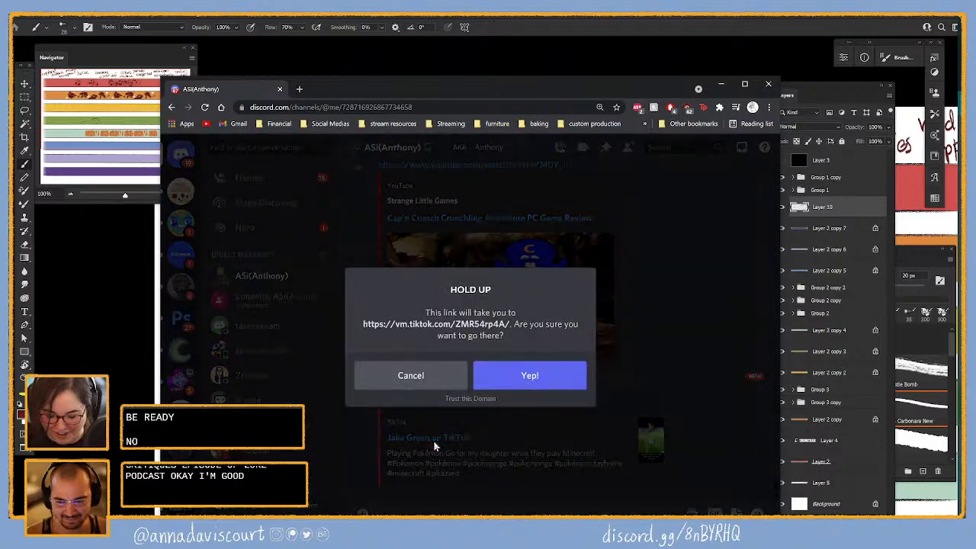
pyautogui.click(534, 387)
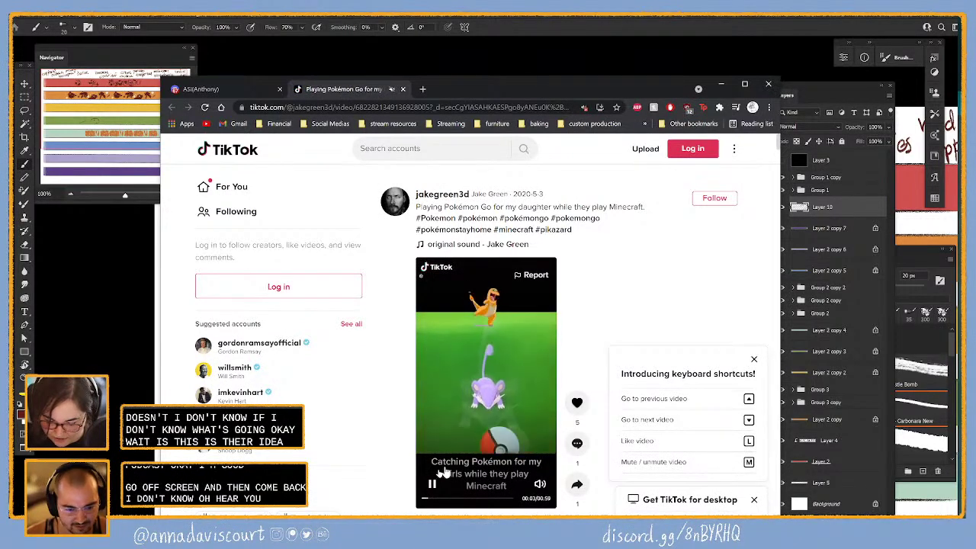
pyautogui.rightClick(337, 89)
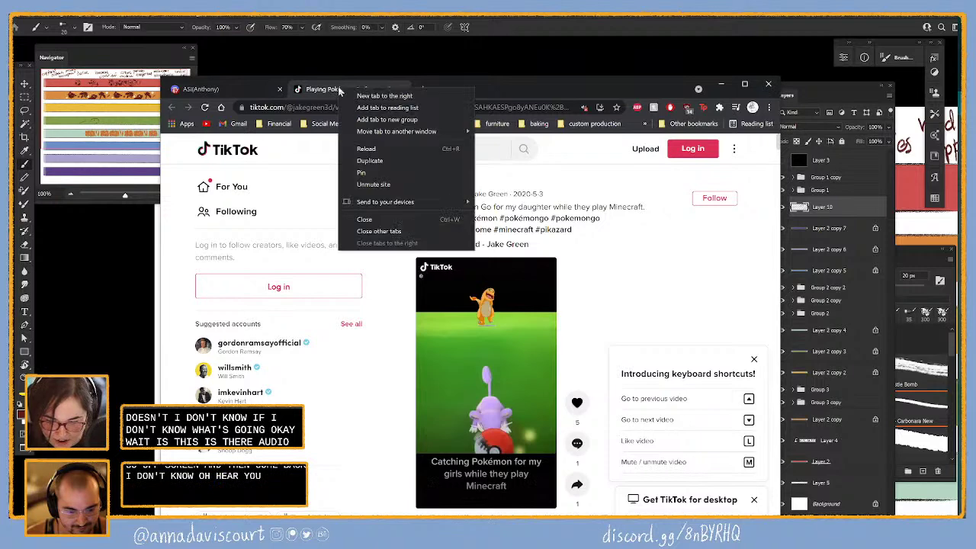
pyautogui.click(373, 185)
pyautogui.click(428, 499)
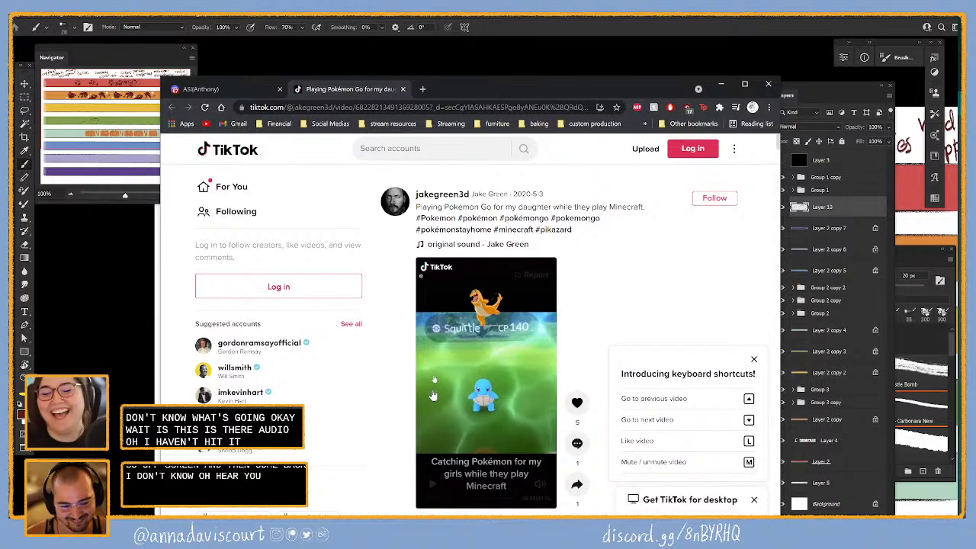
pyautogui.moveTo(613, 86)
pyautogui.mouseDown()
pyautogui.moveTo(609, 55)
pyautogui.moveTo(633, 34)
pyautogui.mouseUp()
pyautogui.moveTo(507, 347)
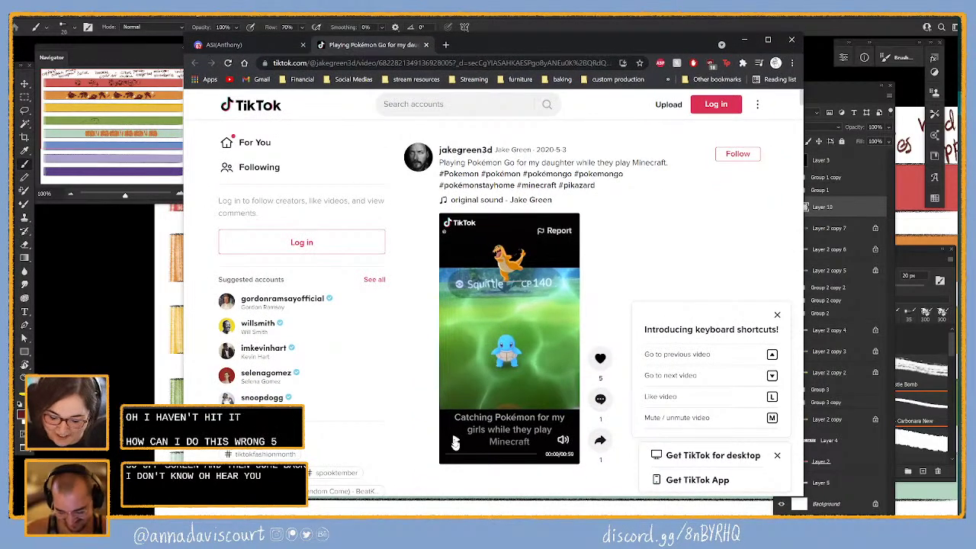
pyautogui.click(455, 443)
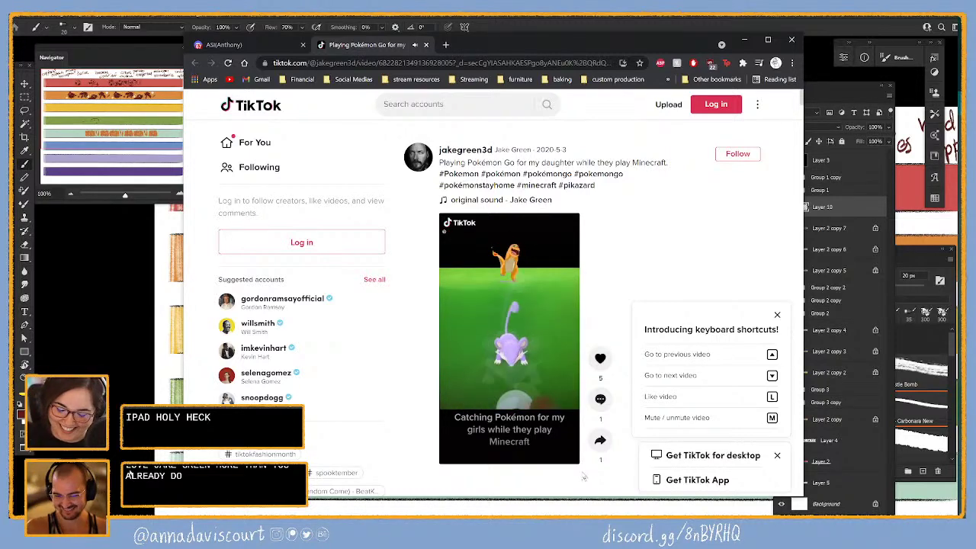
# - Try to like the TikTok video, dismiss the login dialog and return to Photoshop
pyautogui.moveTo(460, 451)
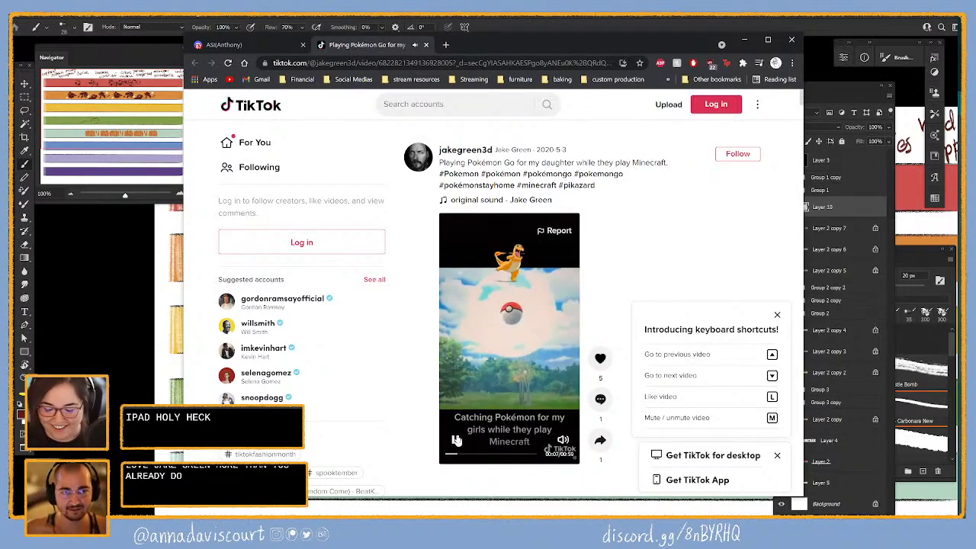
pyautogui.moveTo(600, 440)
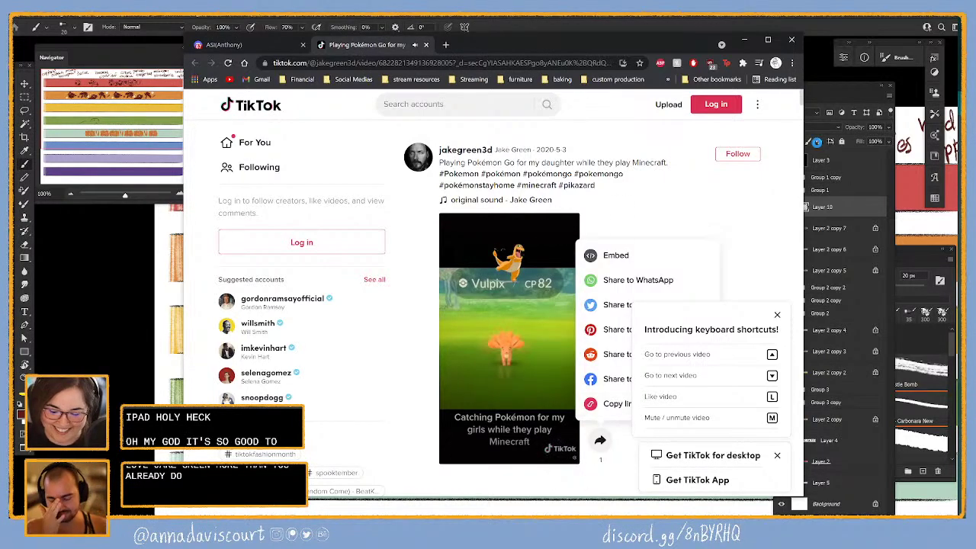
pyautogui.click(600, 357)
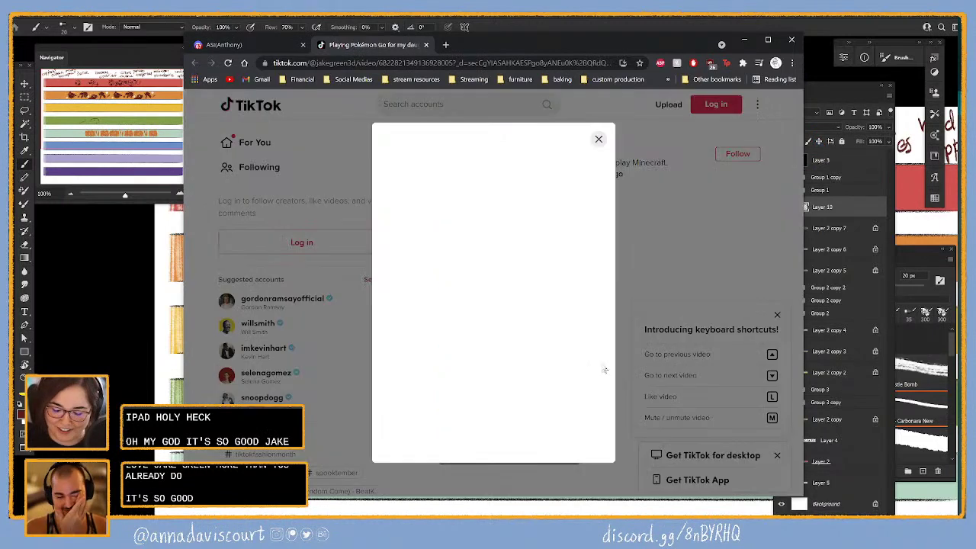
pyautogui.click(599, 139)
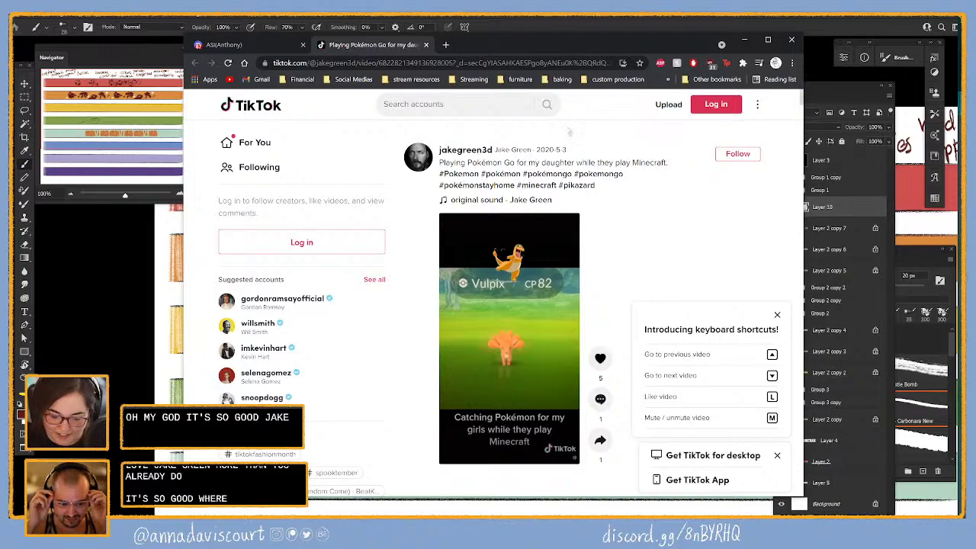
pyautogui.press('super+Down')
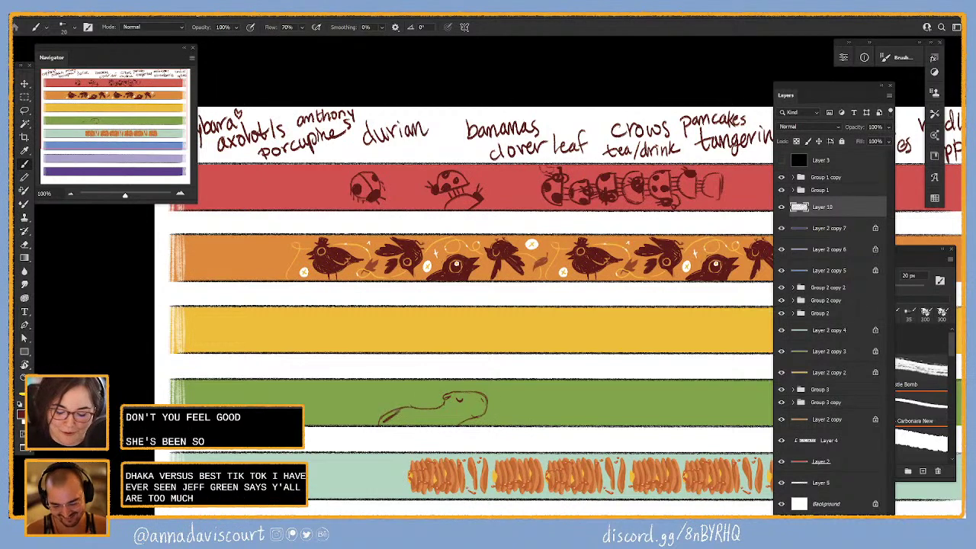
# - Undo the dark red fill strokes on Layer 10 and add a new layer directly below it
pyautogui.moveTo(400, 410)
pyautogui.mouseDown()
pyautogui.moveTo(382, 421)
pyautogui.moveTo(467, 415)
pyautogui.mouseUp()
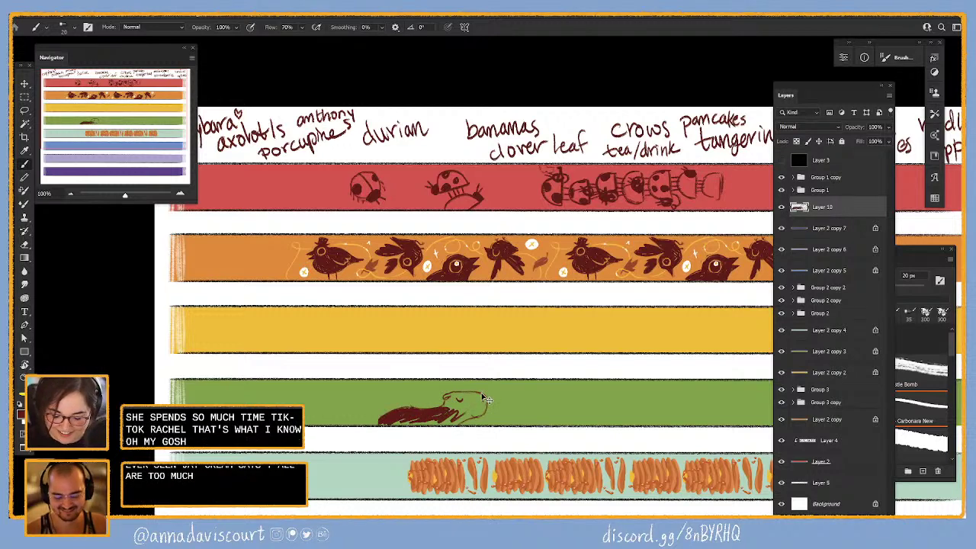
pyautogui.hotkey('ctrl', 'z')
pyautogui.click(835, 230)
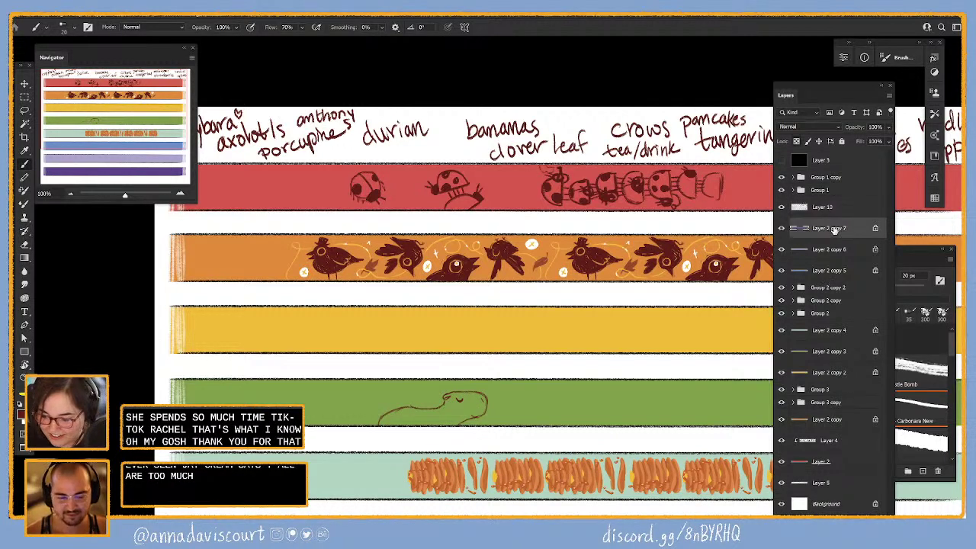
pyautogui.hotkey('ctrl', 'shift', 'alt', 'n')
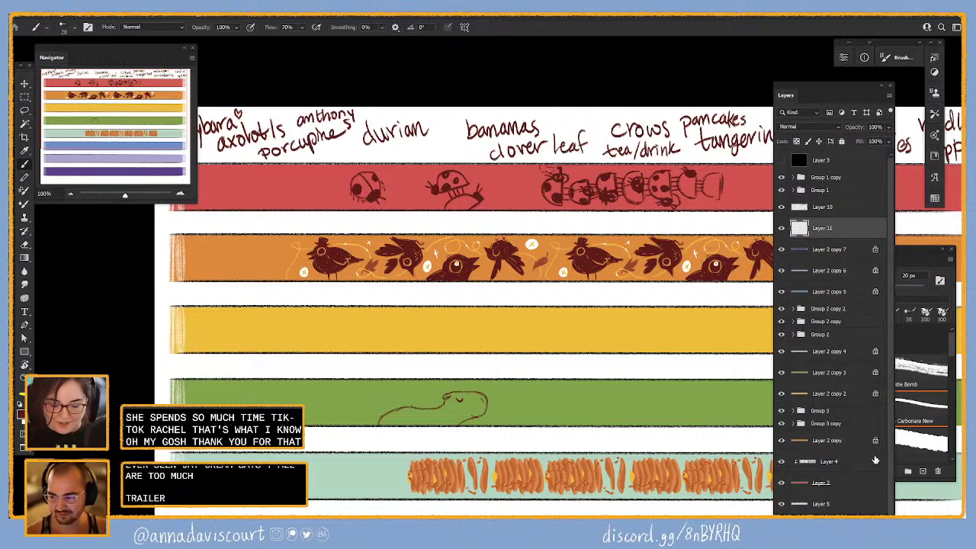
# - Pick a lighter, softer red and fill the capybara's silhouette on Layer 11 with the 90 px Bristle Bomb brush
pyautogui.hotkey('alt', 'shift', 'c')
pyautogui.moveTo(744, 210); pyautogui.dragTo(725, 182)
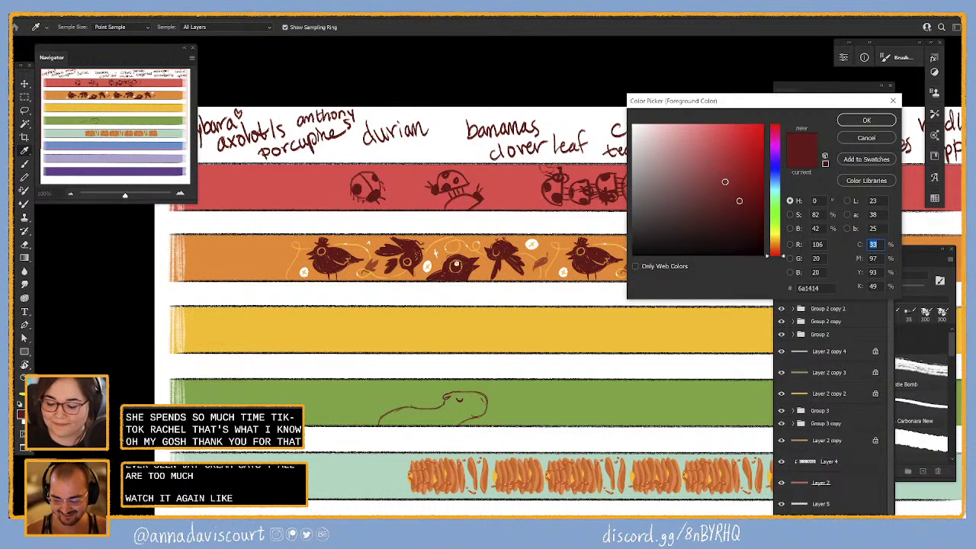
pyautogui.click(867, 120)
pyautogui.moveTo(441, 422)
pyautogui.mouseDown()
pyautogui.moveTo(479, 404)
pyautogui.moveTo(456, 406)
pyautogui.moveTo(446, 422)
pyautogui.moveTo(431, 414)
pyautogui.moveTo(452, 413)
pyautogui.moveTo(389, 418)
pyautogui.moveTo(440, 416)
pyautogui.moveTo(436, 393)
pyautogui.moveTo(473, 403)
pyautogui.mouseUp()
pyautogui.press('F5')
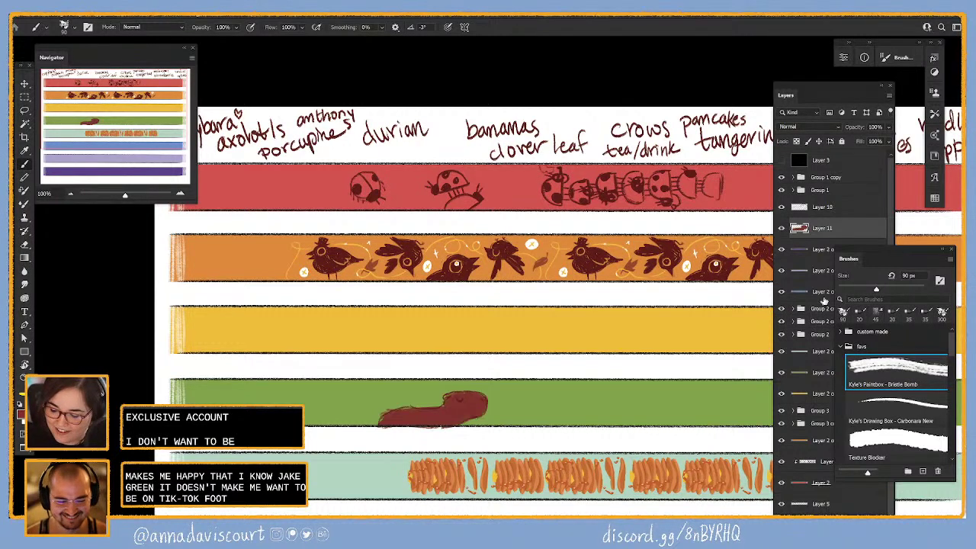
# - Add a layer above Layer 11 and paint a pale mint water strip along the green stripe's lower edge, over the capybara
pyautogui.click(839, 229)
pyautogui.hotkey('ctrl', 'shift', 'alt', 'n')
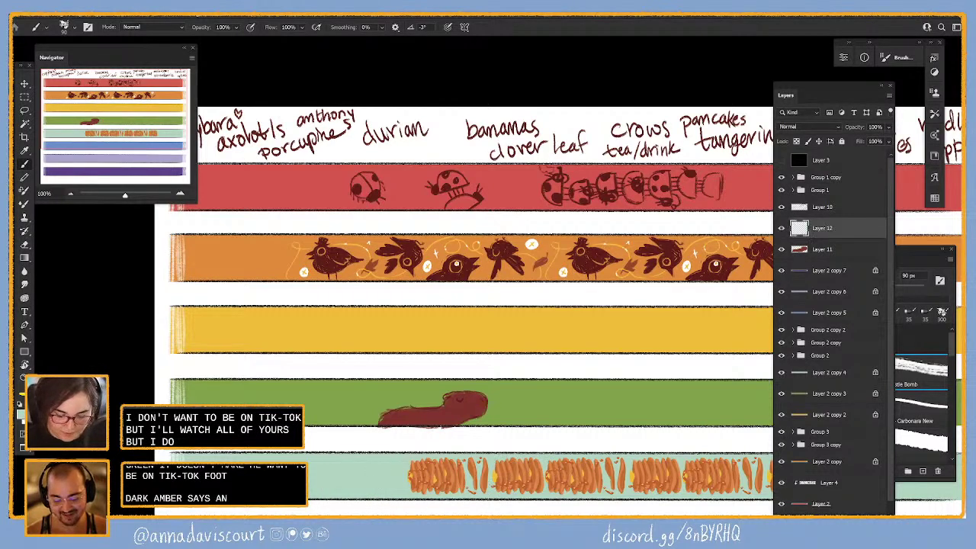
pyautogui.moveTo(305, 416); pyautogui.dragTo(647, 416)
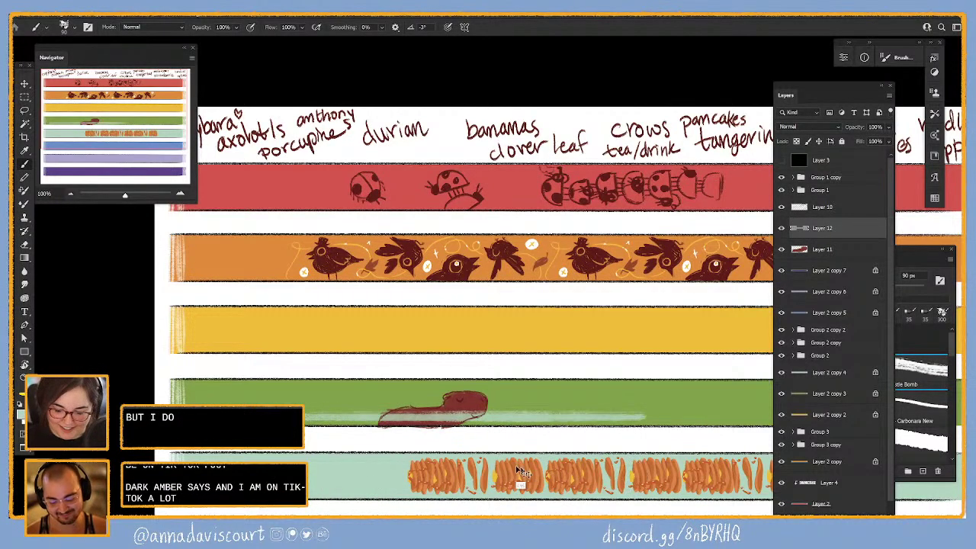
pyautogui.hotkey('ctrl', 'z')
pyautogui.moveTo(305, 416); pyautogui.dragTo(693, 416)
pyautogui.moveTo(378, 418); pyautogui.dragTo(771, 418)
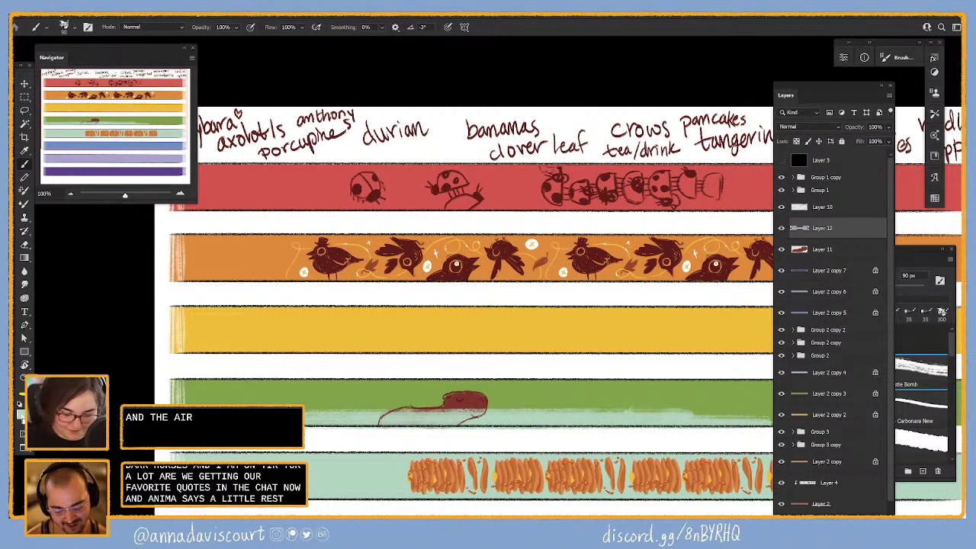
# - Shift the foreground colour to a slightly bluer mint and extend the water across the rest of the green stripe with a wavy surface
pyautogui.hotkey('alt', 'shift', 'c')
pyautogui.click(668, 147)
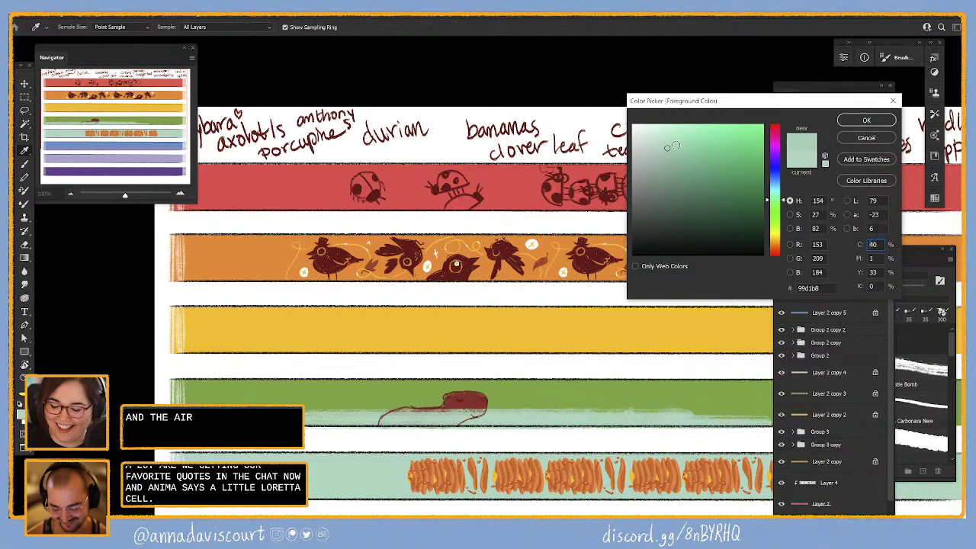
pyautogui.moveTo(786, 202); pyautogui.dragTo(788, 198)
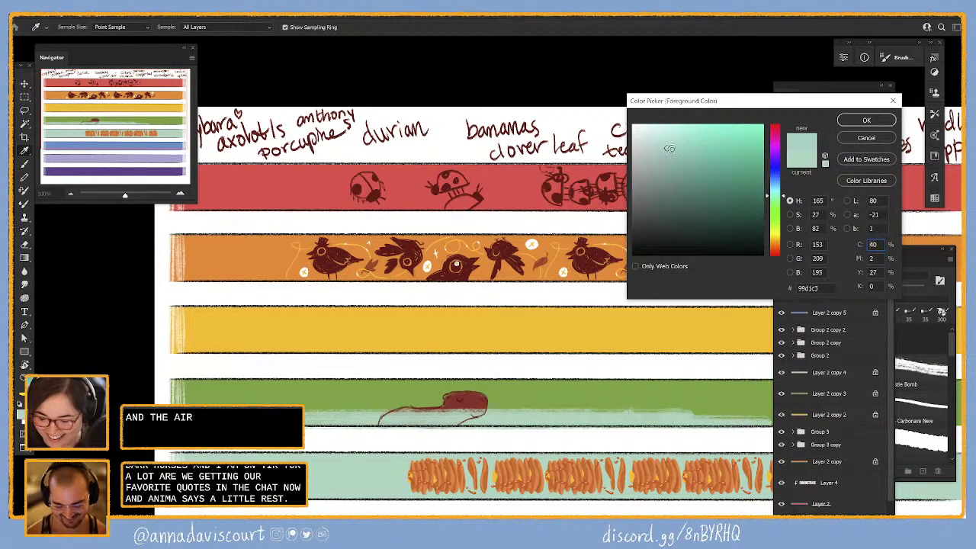
pyautogui.click(671, 147)
pyautogui.click(868, 121)
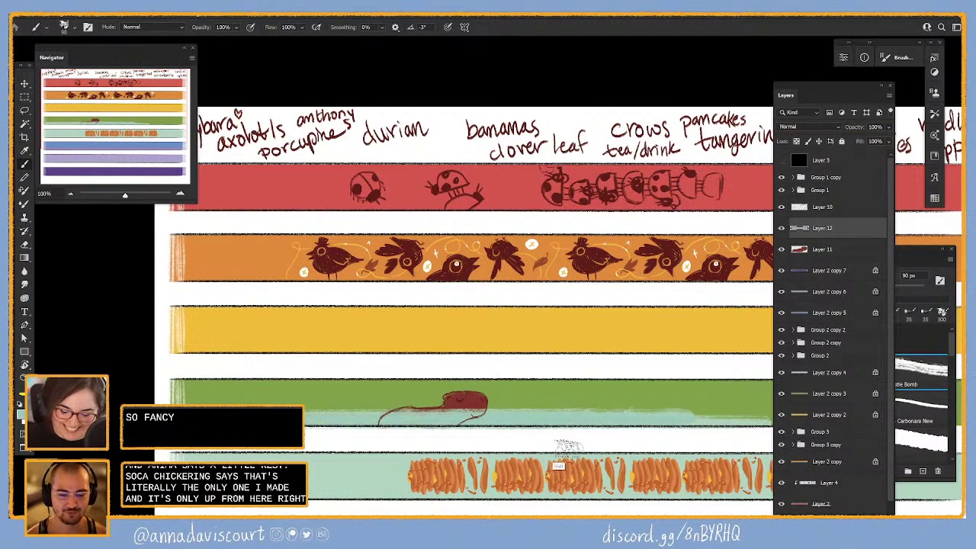
pyautogui.moveTo(612, 456); pyautogui.dragTo(536, 450)
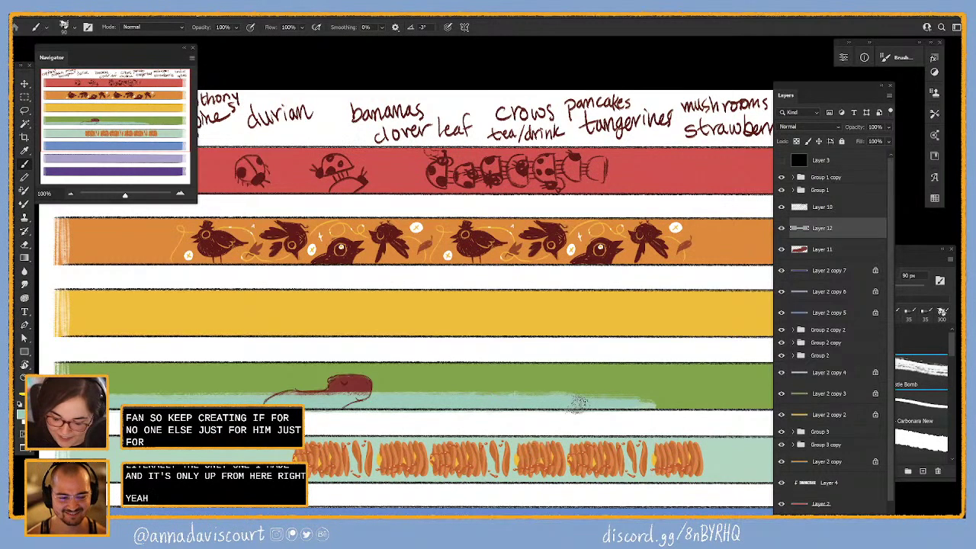
pyautogui.hotkey('ctrl', '-')
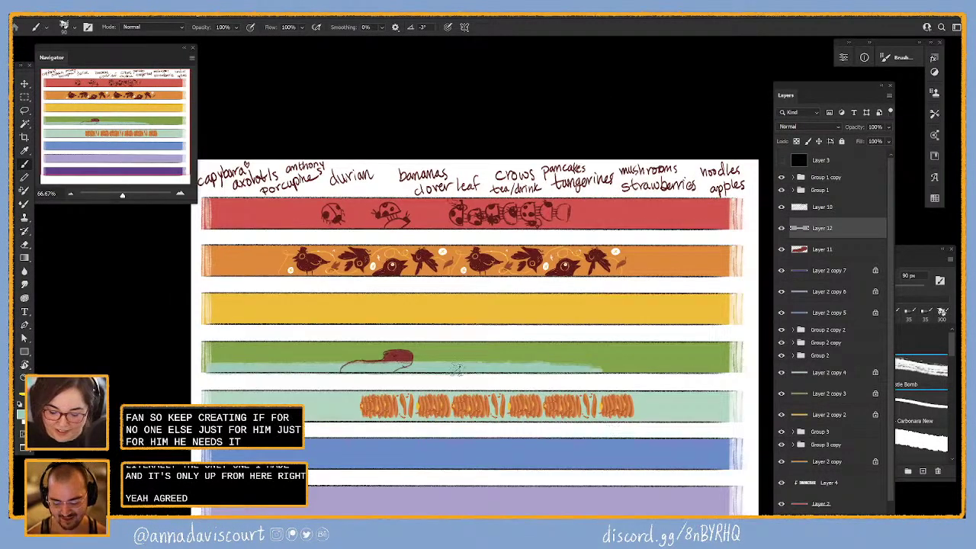
pyautogui.moveTo(439, 369)
pyautogui.mouseDown()
pyautogui.moveTo(575, 384)
pyautogui.moveTo(656, 370)
pyautogui.mouseUp()
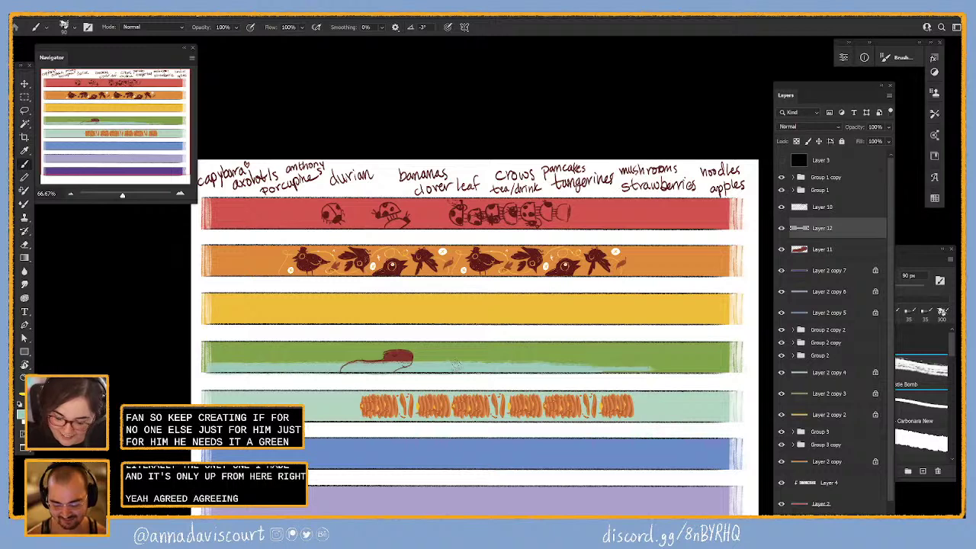
pyautogui.moveTo(554, 372); pyautogui.dragTo(729, 367)
pyautogui.moveTo(488, 368)
pyautogui.mouseDown()
pyautogui.moveTo(613, 366)
pyautogui.moveTo(708, 365)
pyautogui.mouseUp()
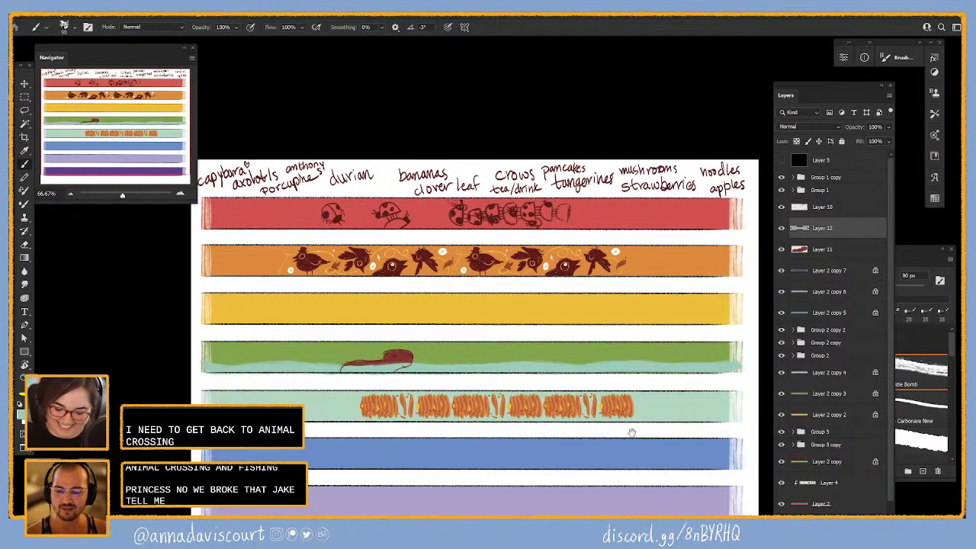
# - Select the capybara's fill on Layer 11 and set the foreground colour to the muted orange-brown #c4745b
pyautogui.moveTo(632, 429); pyautogui.dragTo(725, 451)
pyautogui.hotkey('ctrl', '+')
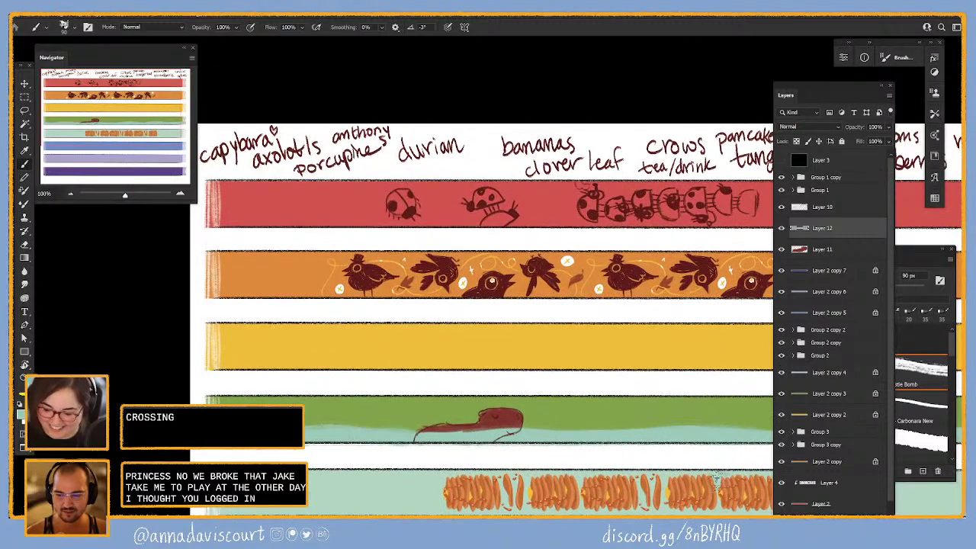
pyautogui.keyDown('ctrl'); pyautogui.click(508, 418); pyautogui.keyUp('ctrl')
pyautogui.moveTo(509, 418); pyautogui.dragTo(479, 425)
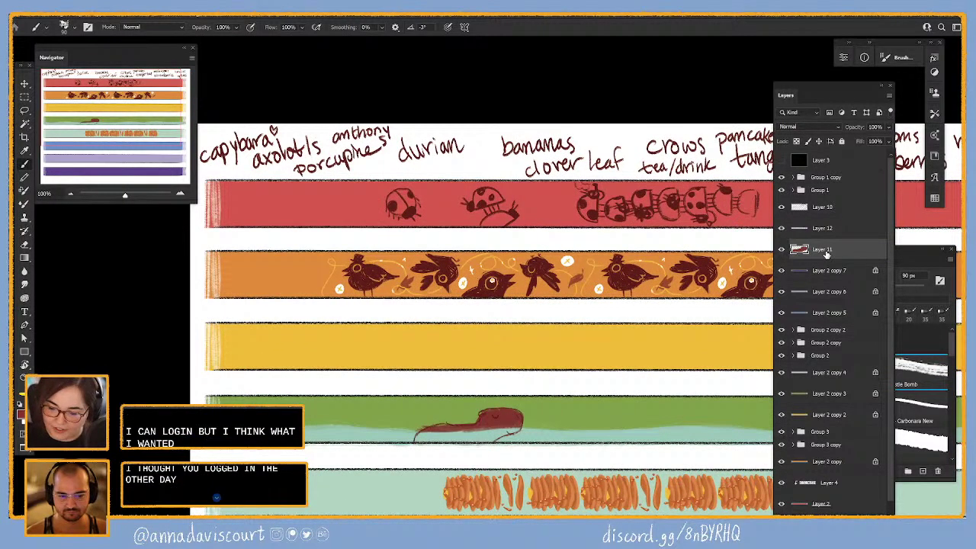
pyautogui.press('i')
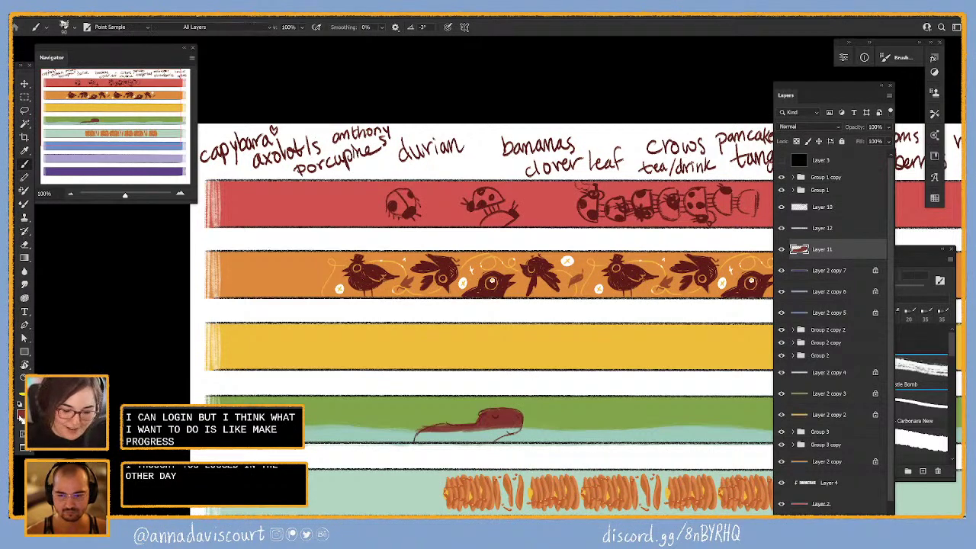
pyautogui.click(21, 412)
pyautogui.moveTo(709, 162); pyautogui.dragTo(703, 155)
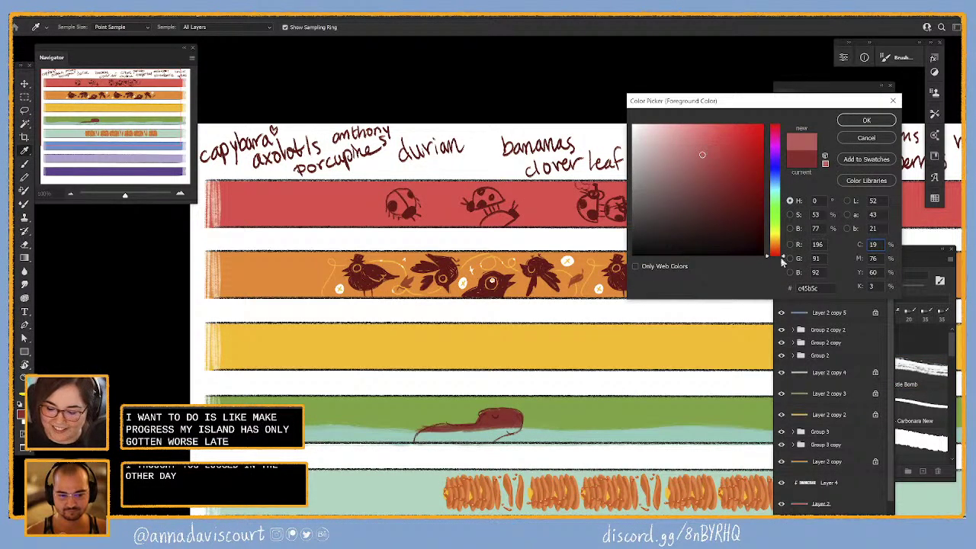
pyautogui.moveTo(774, 255); pyautogui.dragTo(775, 250)
pyautogui.click(866, 120)
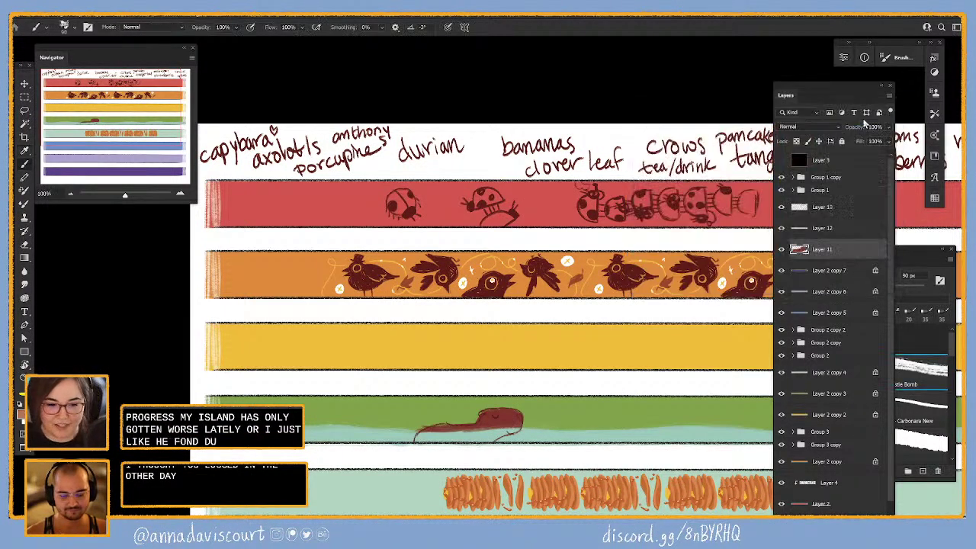
pyautogui.press('b')
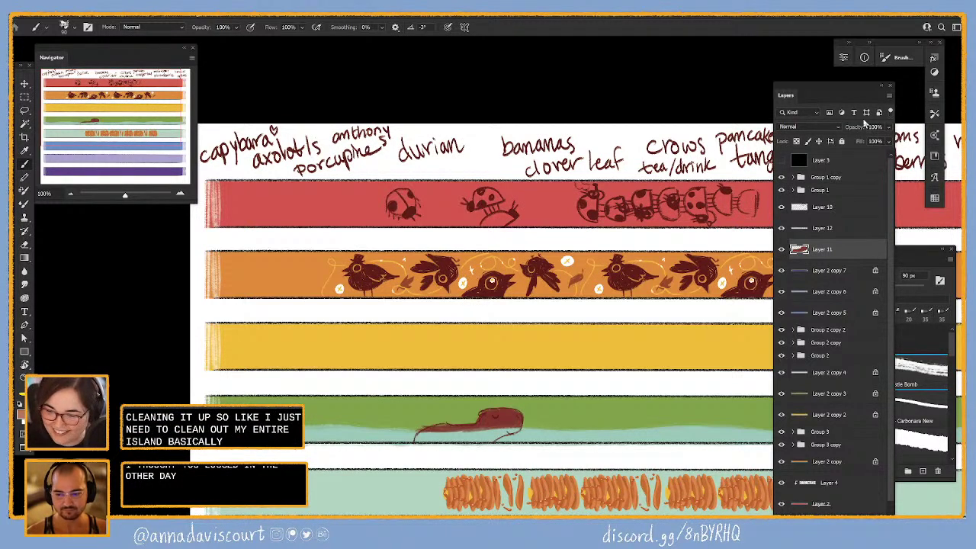
# - Repaint the capybara's head on Layer 11, pick a slightly more saturated orange-brown and recolour its whole body
pyautogui.moveTo(492, 412)
pyautogui.mouseDown()
pyautogui.moveTo(511, 427)
pyautogui.moveTo(519, 416)
pyautogui.mouseUp()
pyautogui.press('F6')
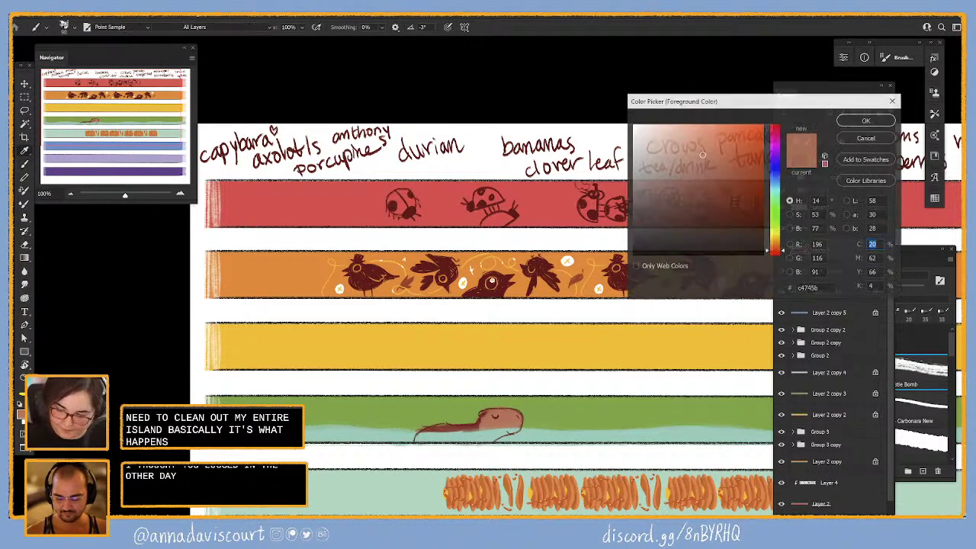
pyautogui.click(703, 155)
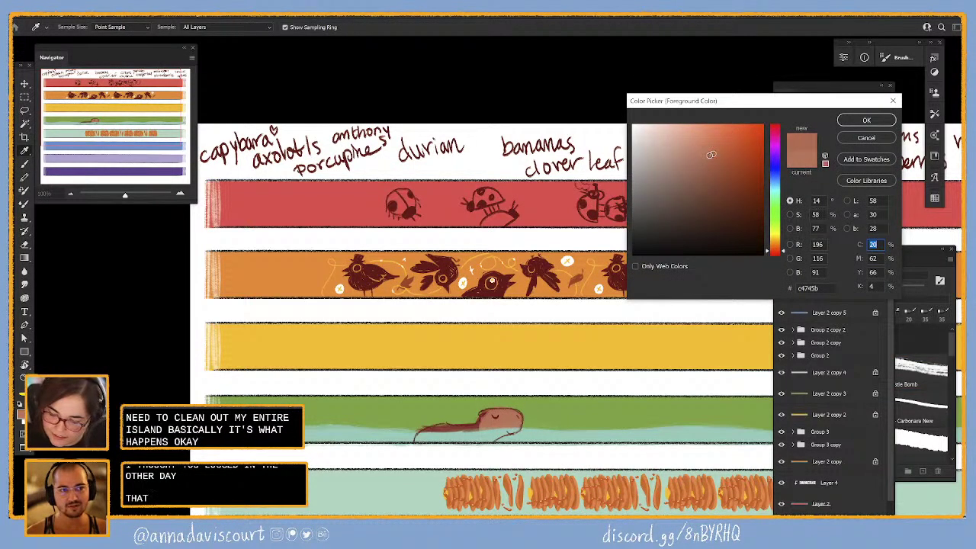
pyautogui.click(866, 120)
pyautogui.moveTo(485, 416)
pyautogui.mouseDown()
pyautogui.moveTo(513, 417)
pyautogui.moveTo(492, 414)
pyautogui.moveTo(489, 434)
pyautogui.moveTo(503, 412)
pyautogui.moveTo(450, 437)
pyautogui.moveTo(479, 430)
pyautogui.moveTo(416, 439)
pyautogui.moveTo(492, 412)
pyautogui.mouseUp()
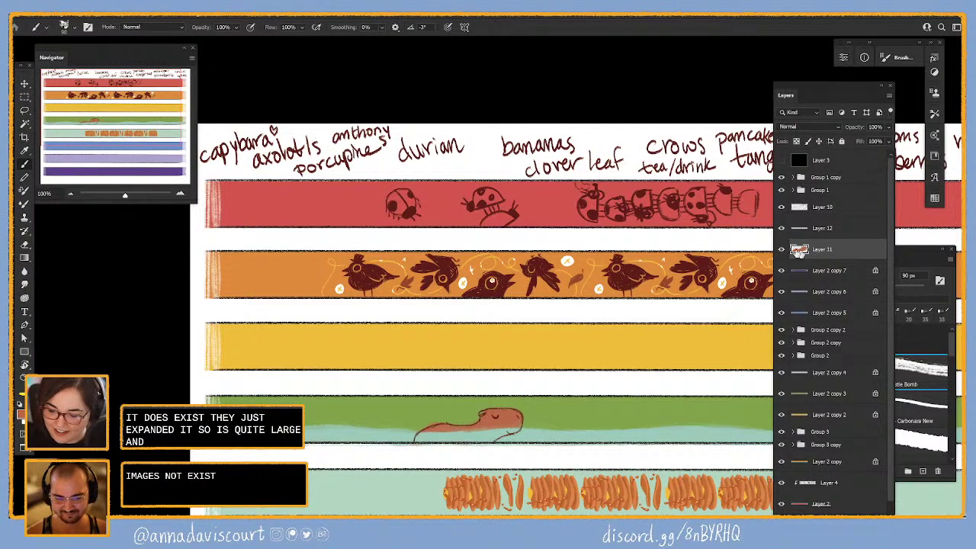
pyautogui.click(781, 250)
pyautogui.click(782, 250)
pyautogui.click(782, 250)
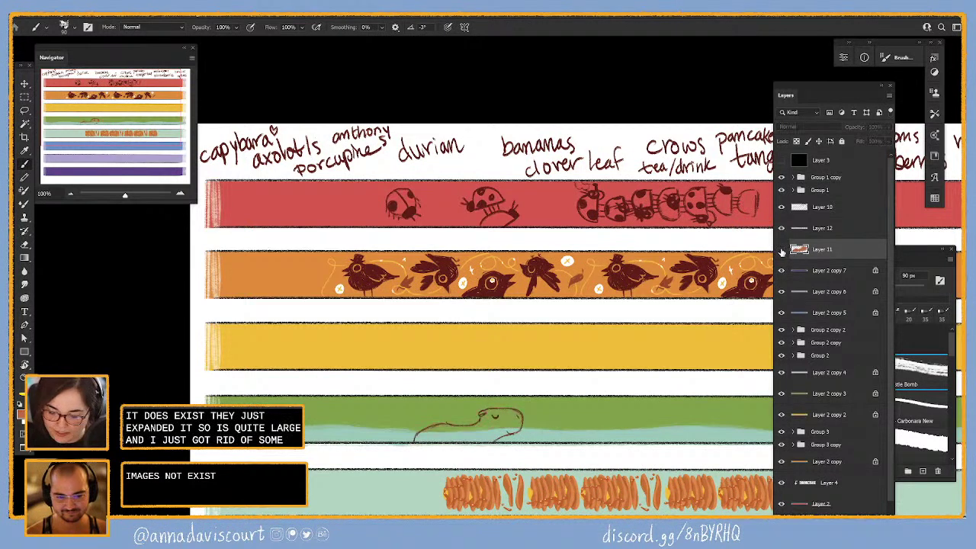
pyautogui.click(783, 249)
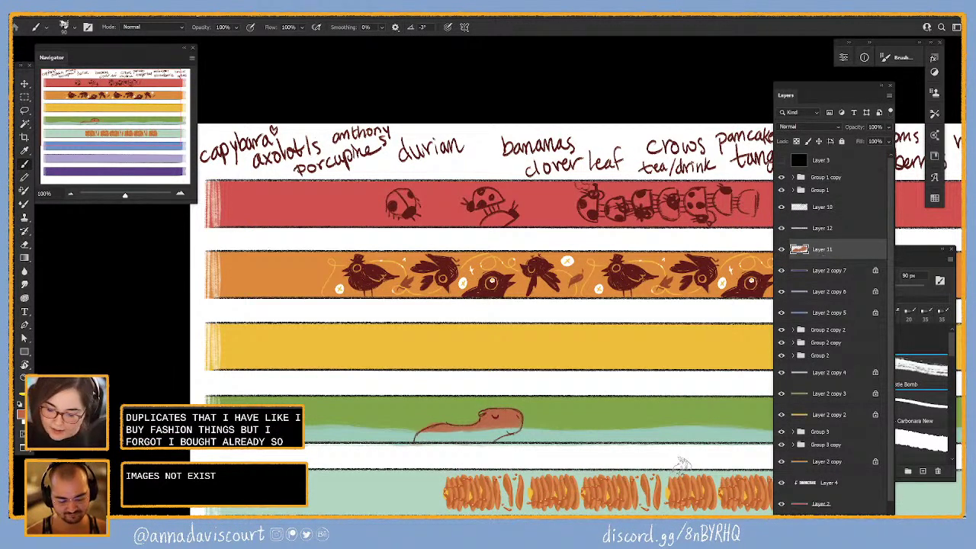
# - Return to Layer 10 and set up the 35 px Carbonara New brush with the dark red sampled from the capybara's outline
pyautogui.moveTo(681, 463); pyautogui.dragTo(585, 452)
pyautogui.click(822, 208)
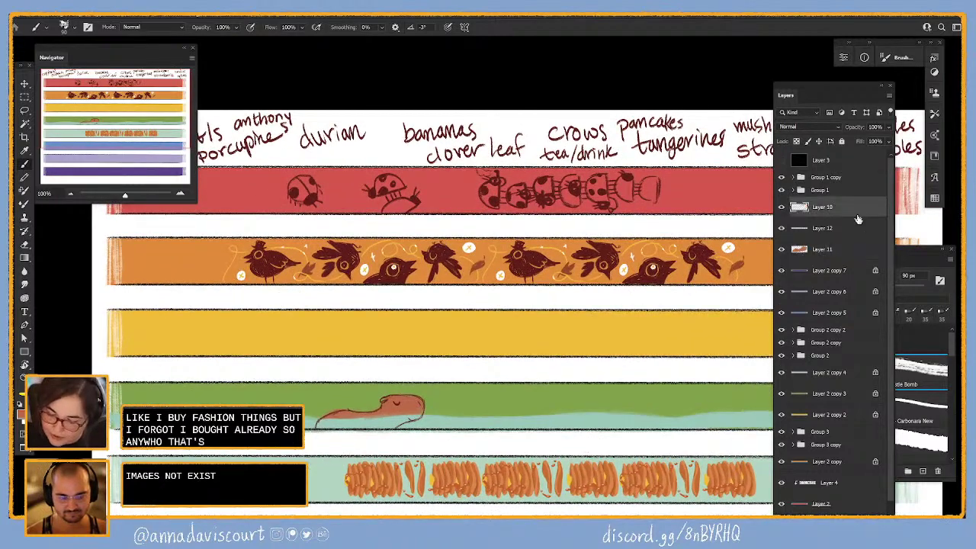
pyautogui.click(933, 403)
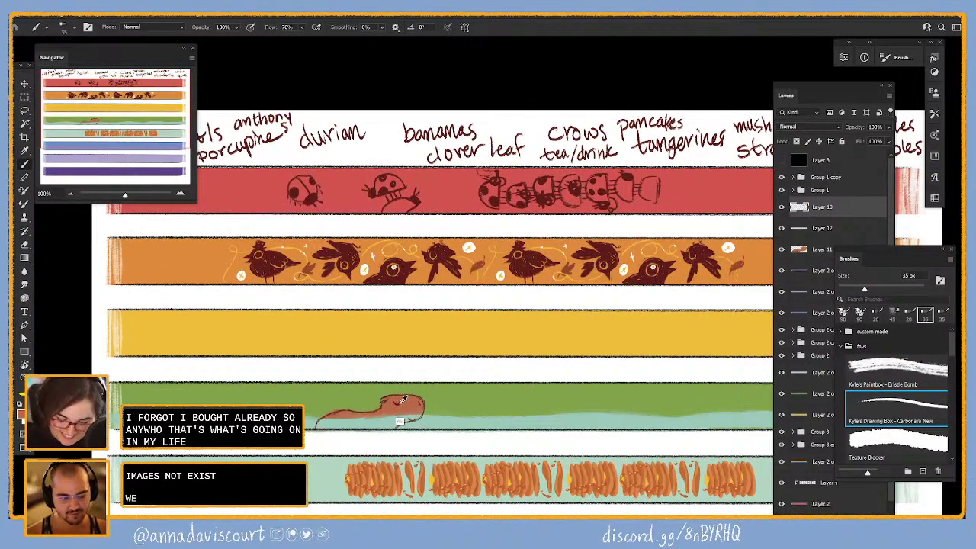
pyautogui.moveTo(388, 398); pyautogui.dragTo(400, 399)
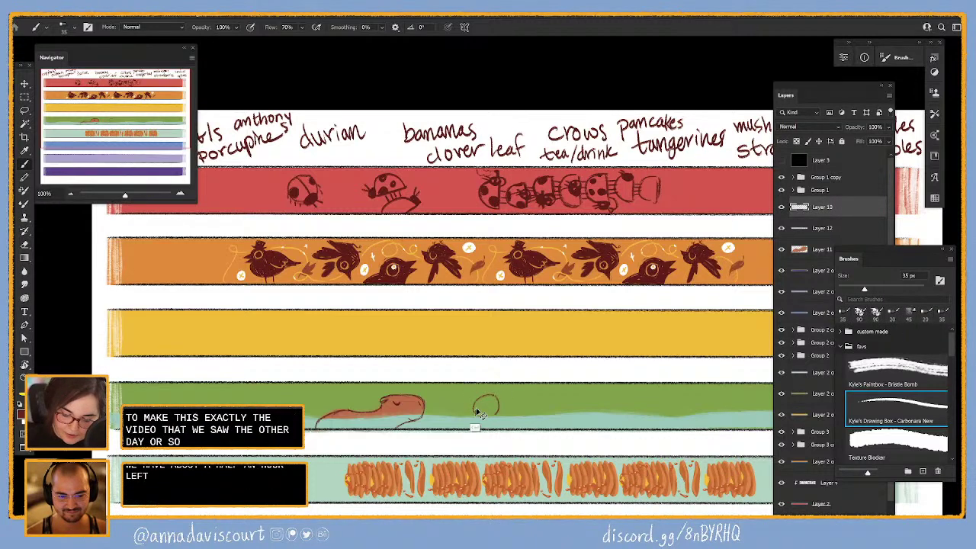
pyautogui.moveTo(488, 397)
pyautogui.mouseDown()
pyautogui.moveTo(498, 418)
pyautogui.moveTo(479, 418)
pyautogui.mouseUp()
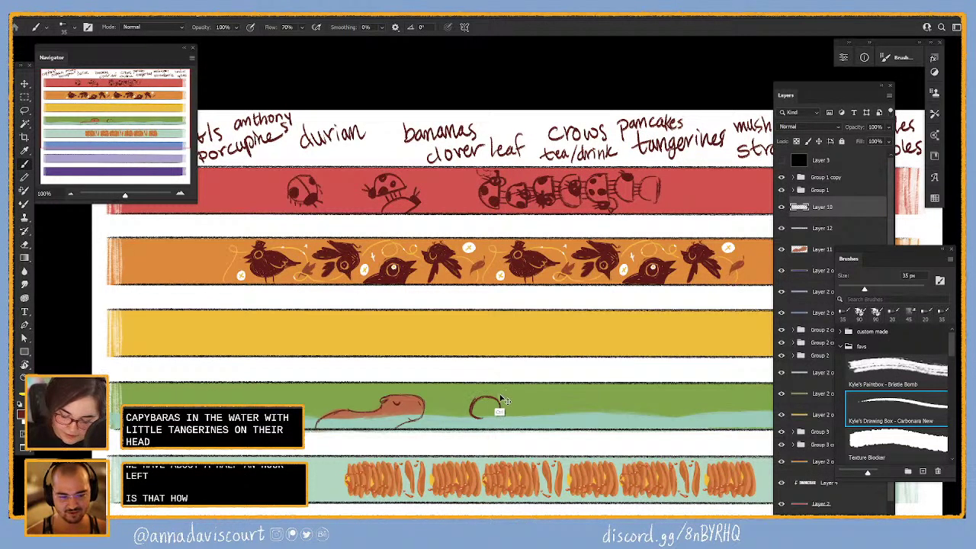
pyautogui.hotkey('ctrl', 'z')
pyautogui.hotkey('ctrl', 'z')
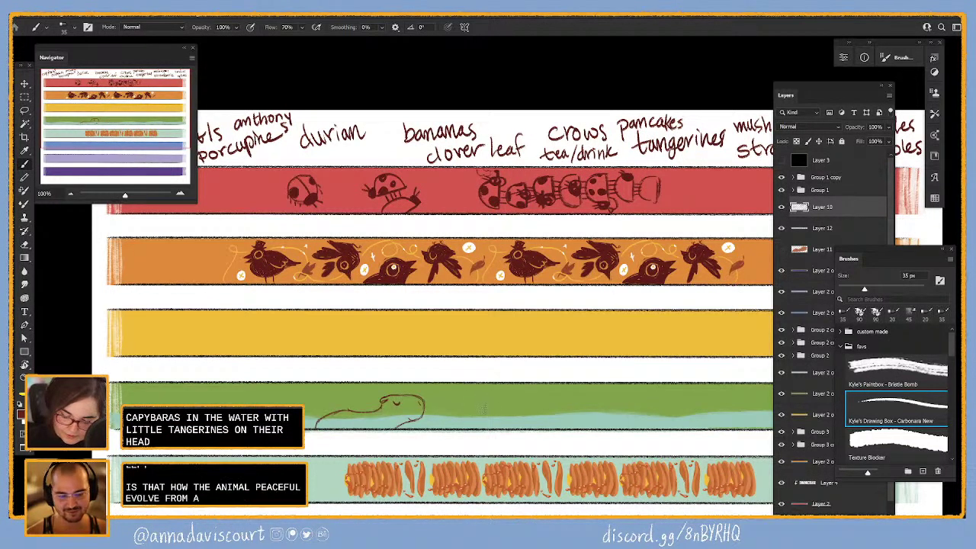
pyautogui.hotkey('ctrl', 'shift', 'z')
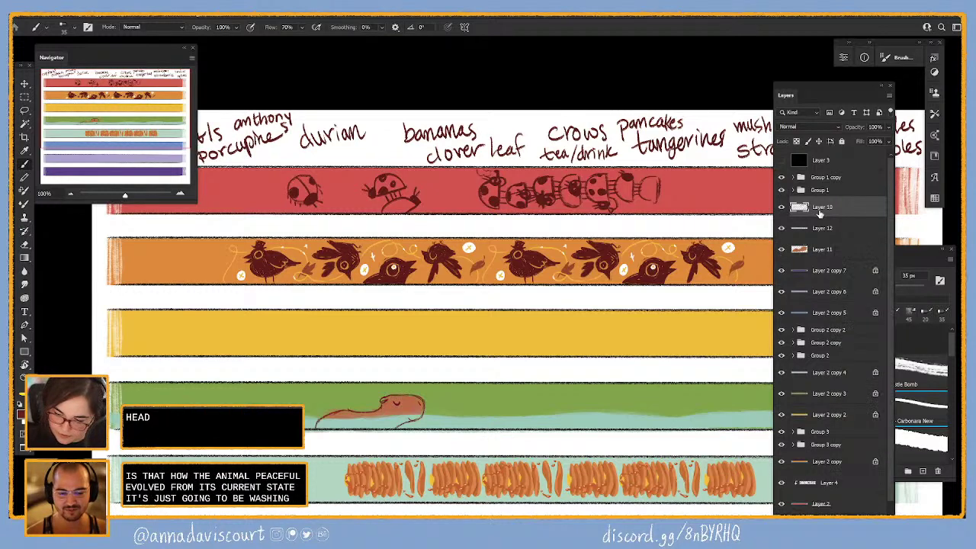
pyautogui.moveTo(472, 398); pyautogui.dragTo(474, 411)
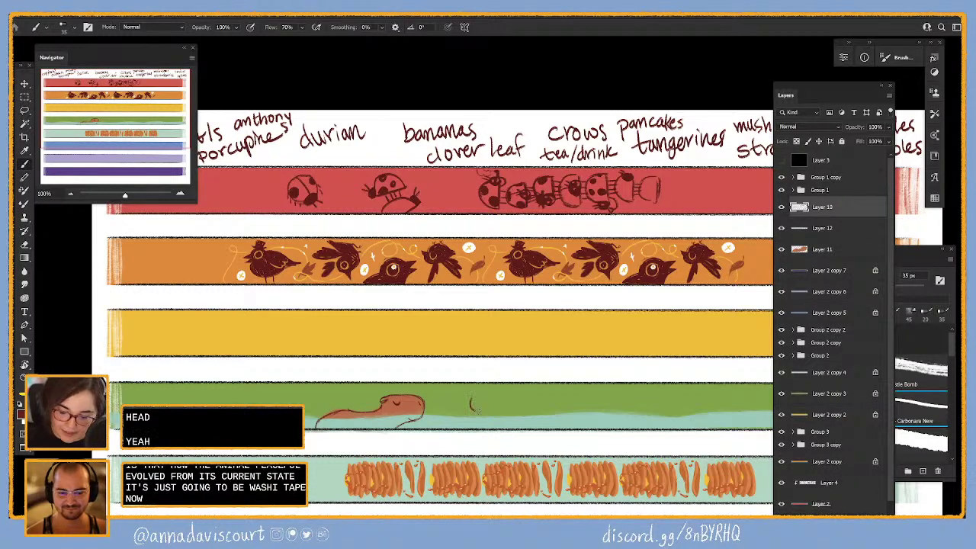
pyautogui.hotkey('ctrl', 'z')
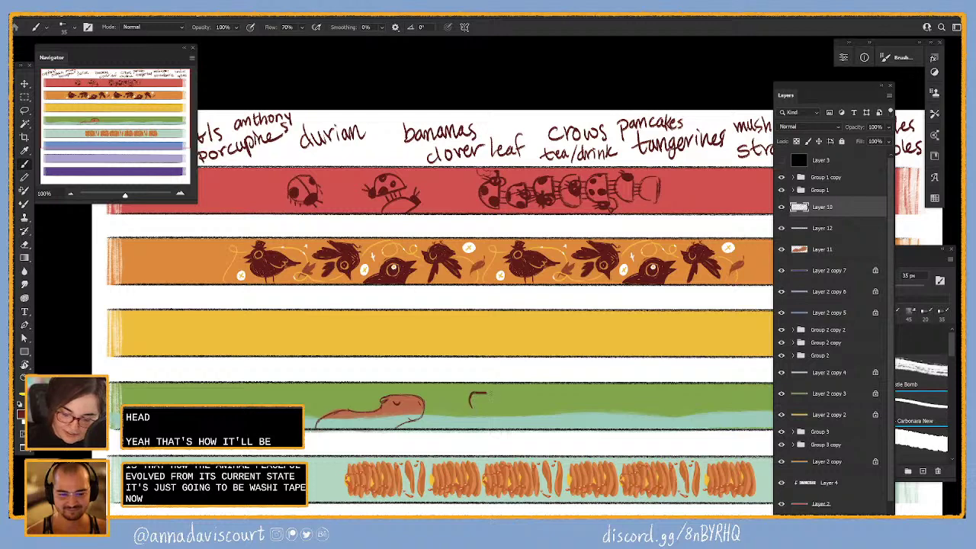
pyautogui.hotkey('ctrl', 'z')
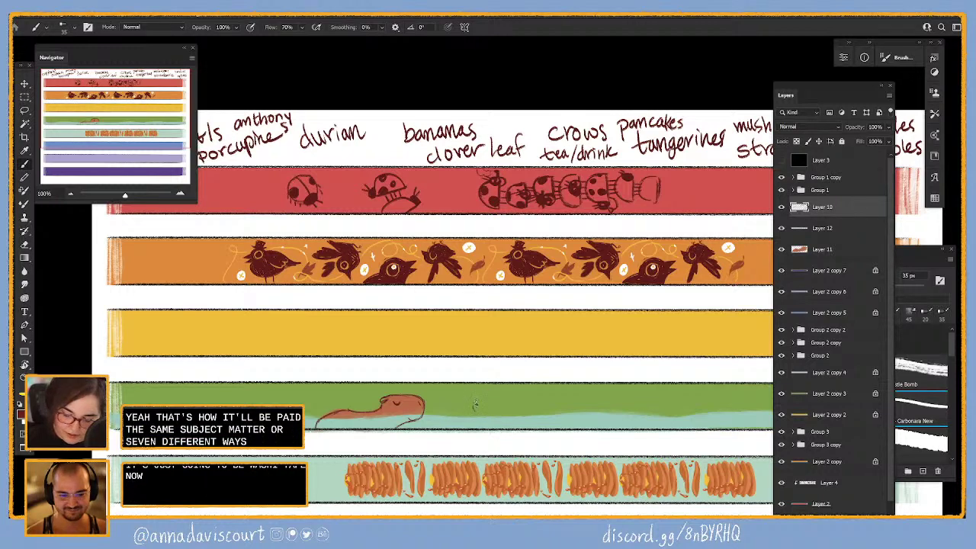
# - Sketch a second, front-facing capybara beside the first on the green stripe, with a squarish snout, small ears and two body sides
pyautogui.moveTo(474, 410); pyautogui.dragTo(492, 410)
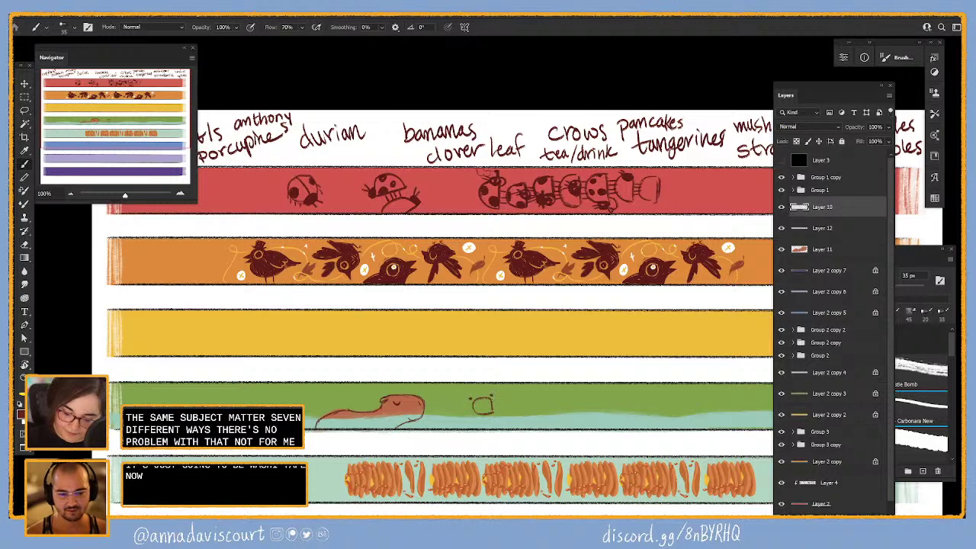
pyautogui.moveTo(476, 393)
pyautogui.mouseDown()
pyautogui.moveTo(471, 409)
pyautogui.moveTo(498, 414)
pyautogui.mouseUp()
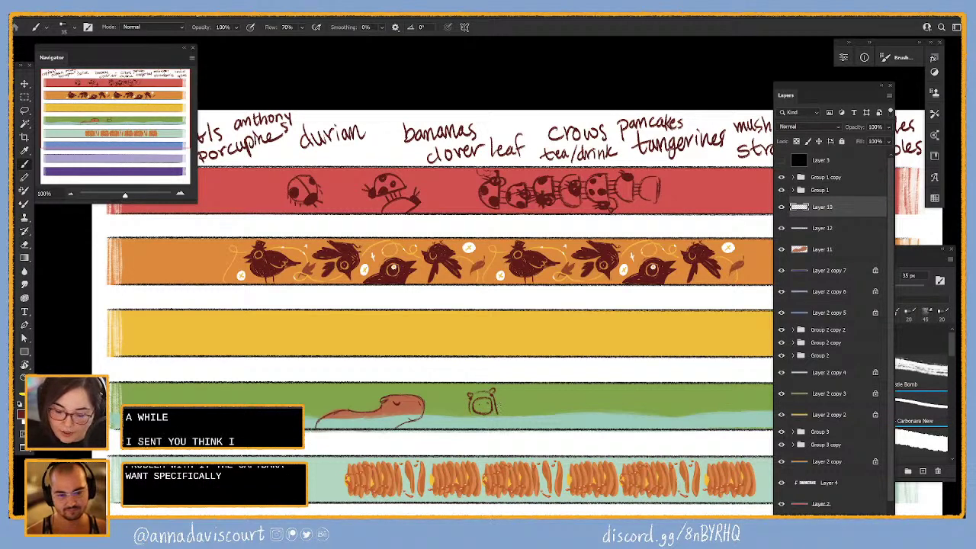
pyautogui.moveTo(468, 410); pyautogui.dragTo(468, 427)
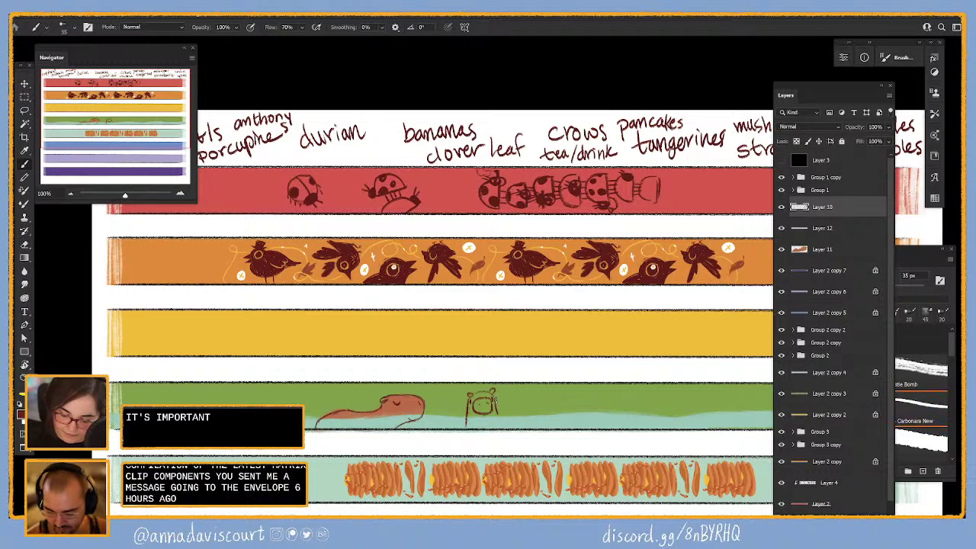
pyautogui.moveTo(495, 395); pyautogui.dragTo(499, 422)
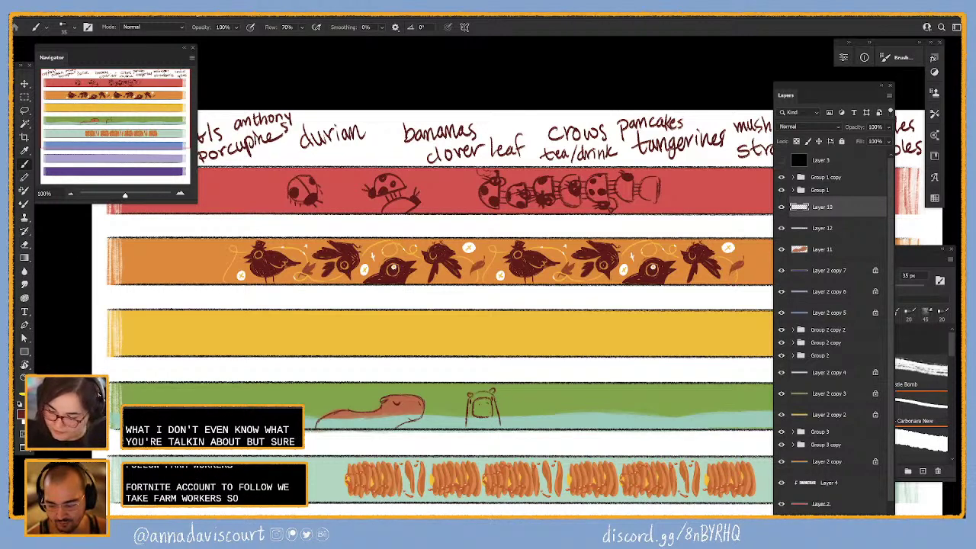
# - Add a new layer above Layer 10 and dab an orange tangerine on each capybara's head
pyautogui.hotkey('ctrl', 'shift', 'alt', 'n')
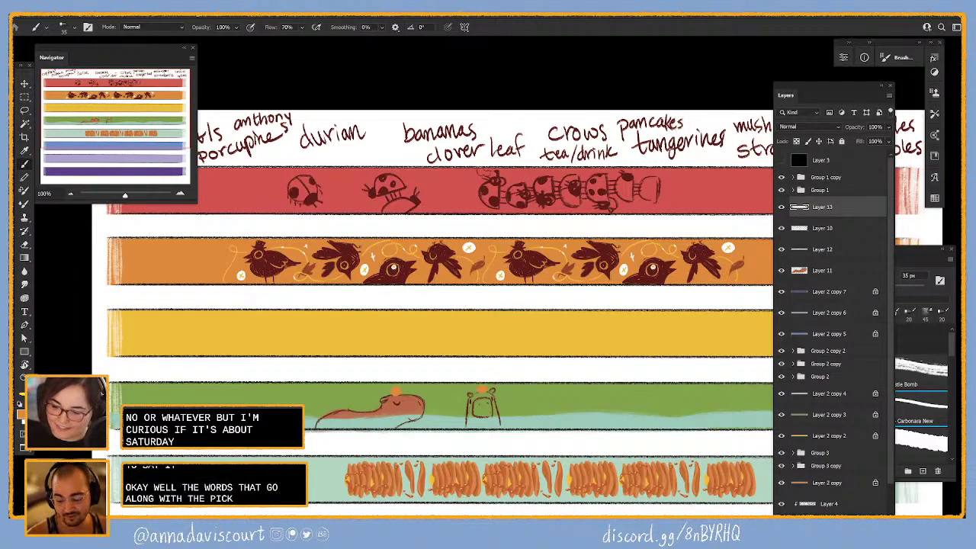
# - Dock the Layers panel with the collapsed Brush panel, expand it again and make Layer 10 active
pyautogui.moveTo(785, 95); pyautogui.dragTo(900, 76)
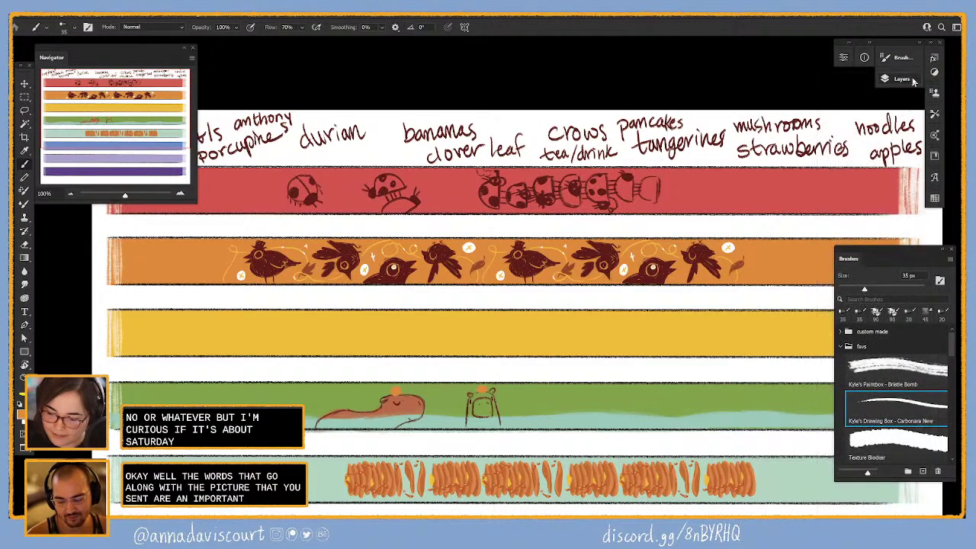
pyautogui.click(914, 80)
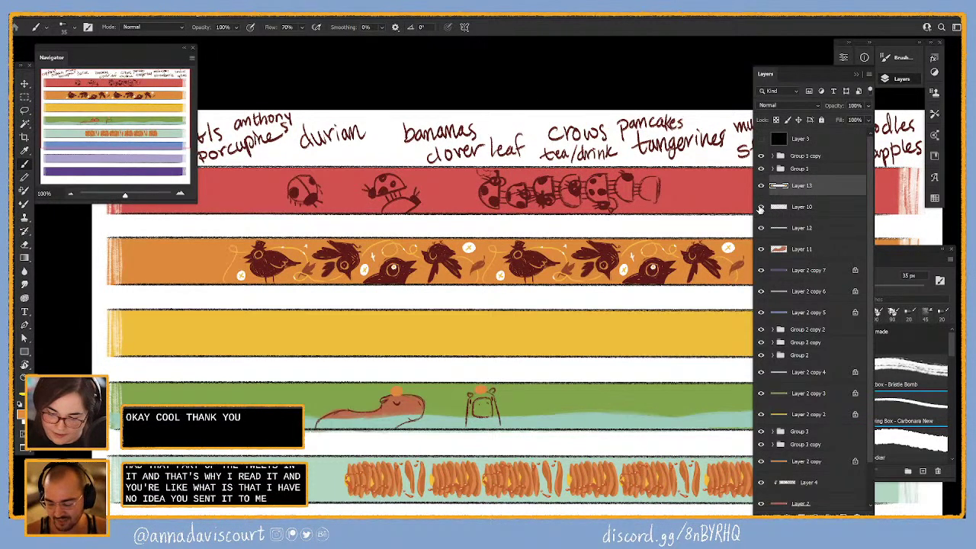
pyautogui.click(790, 210)
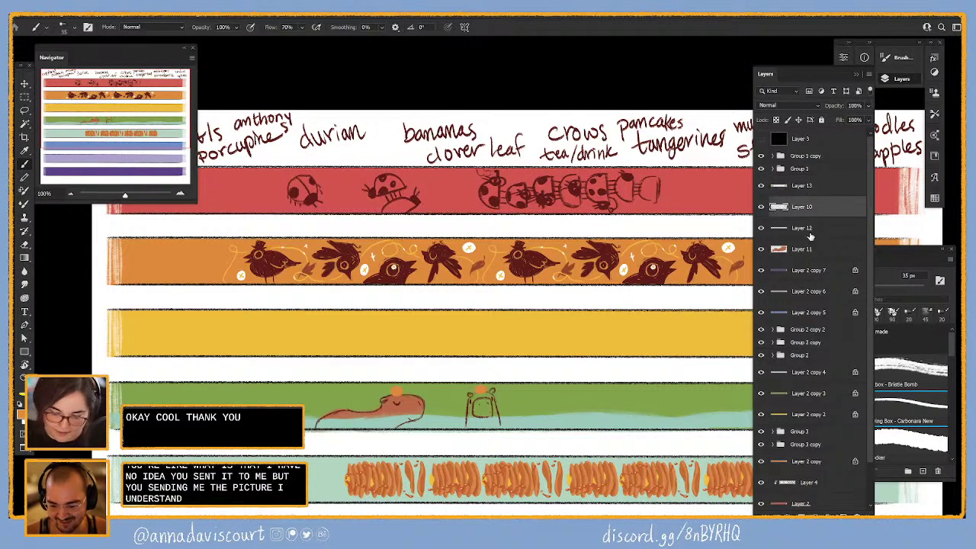
# - Lasso the front-facing capybara on Layer 10, nudge it slightly down on the green stripe and deselect
pyautogui.press('l')
pyautogui.moveTo(505, 379)
pyautogui.mouseDown()
pyautogui.moveTo(457, 411)
pyautogui.moveTo(526, 401)
pyautogui.moveTo(497, 411)
pyautogui.mouseUp()
pyautogui.press('v')
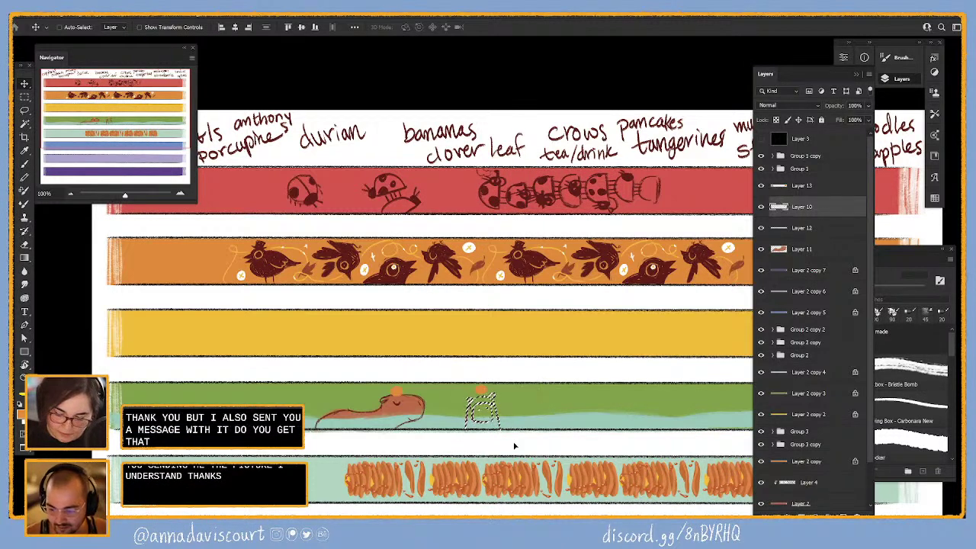
pyautogui.hotkey('ctrl', 'd')
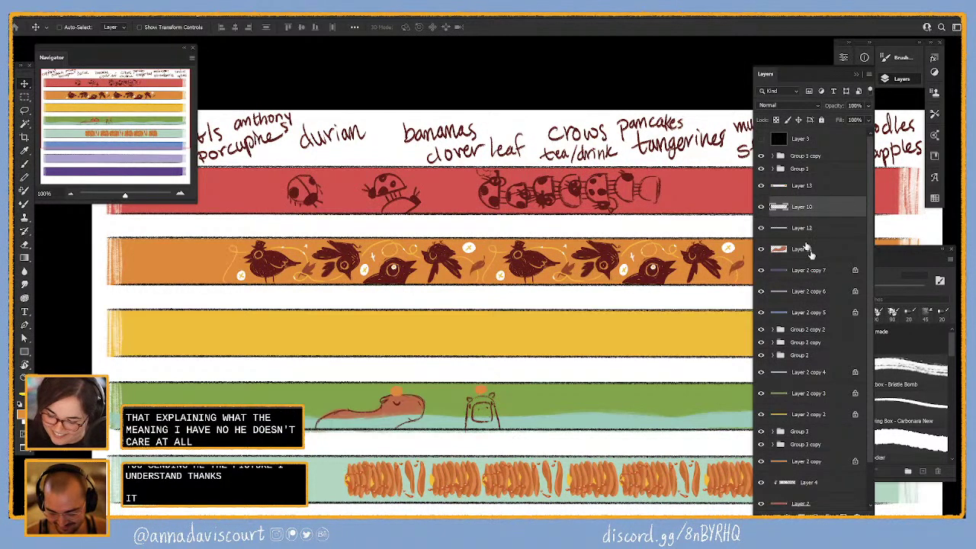
# - Toggle the visibility of Layer 10 to compare the green stripe with and without the capybara linework
pyautogui.click(760, 207)
pyautogui.click(760, 207)
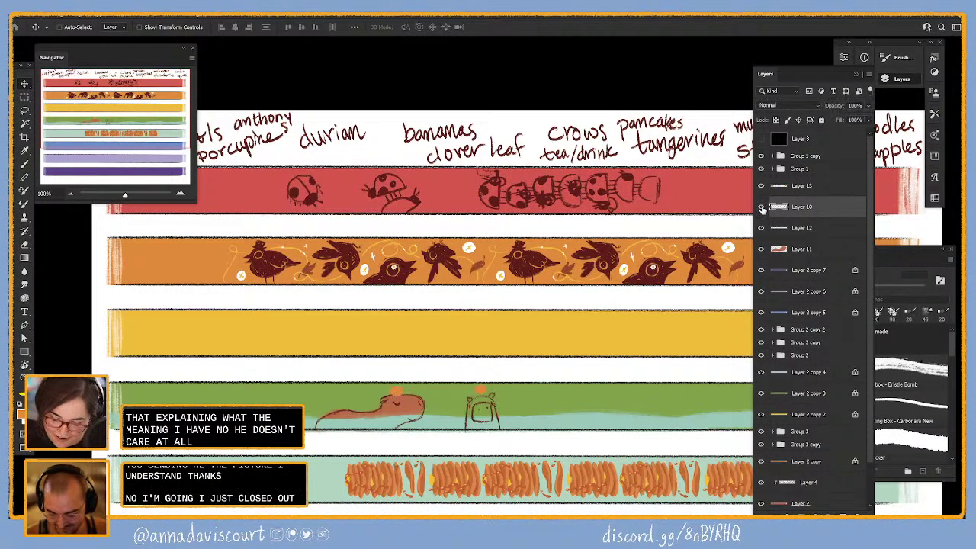
pyautogui.click(760, 207)
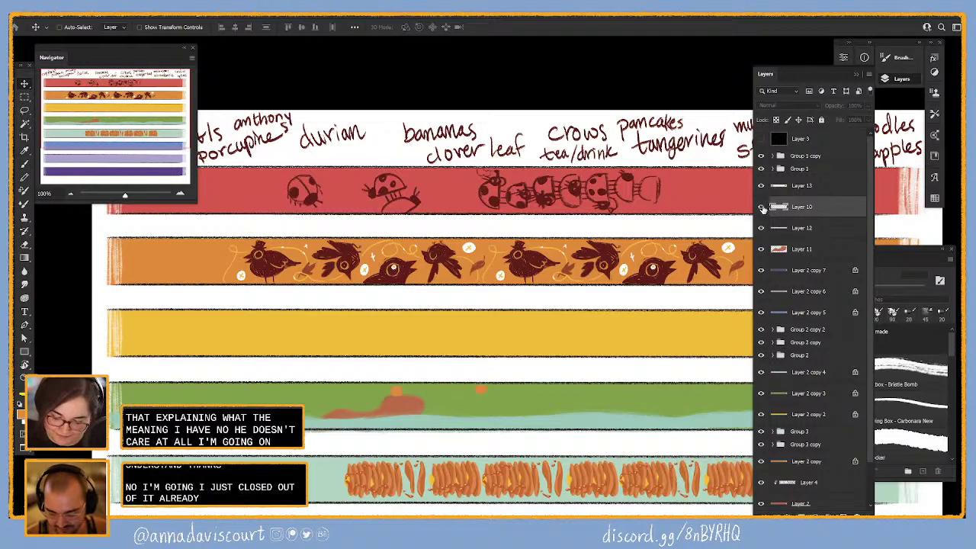
pyautogui.click(760, 207)
# - Sketch a third capybara in dark red with the brush beside the front-facing one, with a blunt snout and a rounded back
pyautogui.hotkey('ctrl', '+')
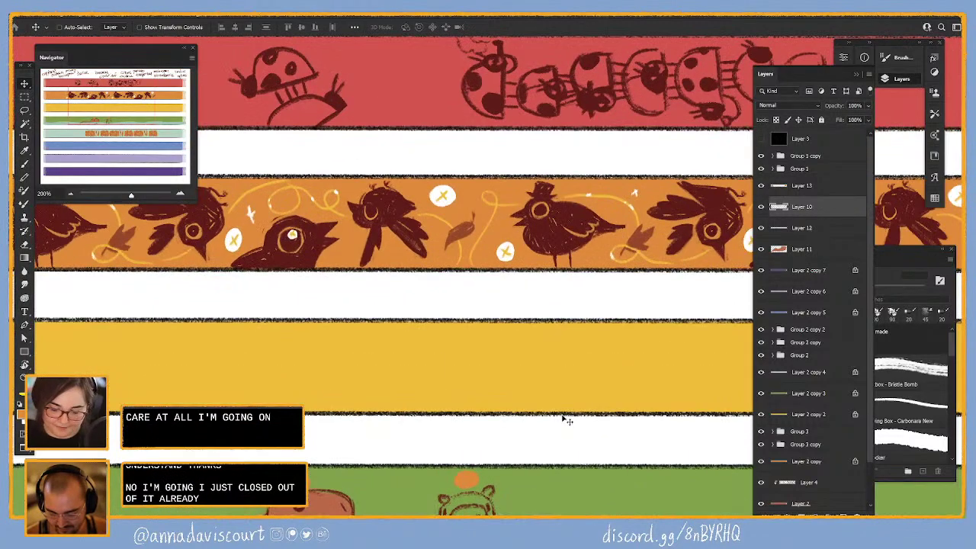
pyautogui.moveTo(562, 419); pyautogui.dragTo(679, 280)
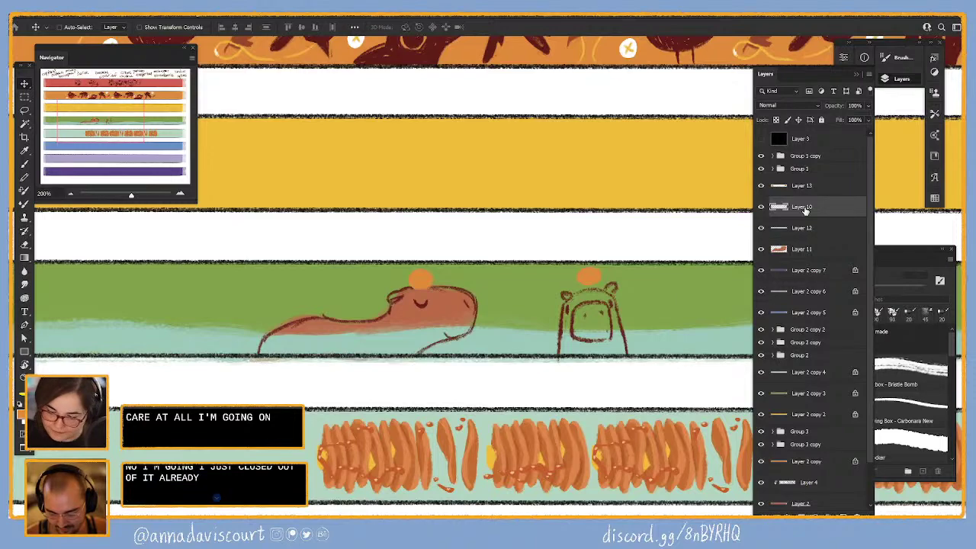
pyautogui.press('b')
pyautogui.moveTo(636, 376); pyautogui.dragTo(523, 401)
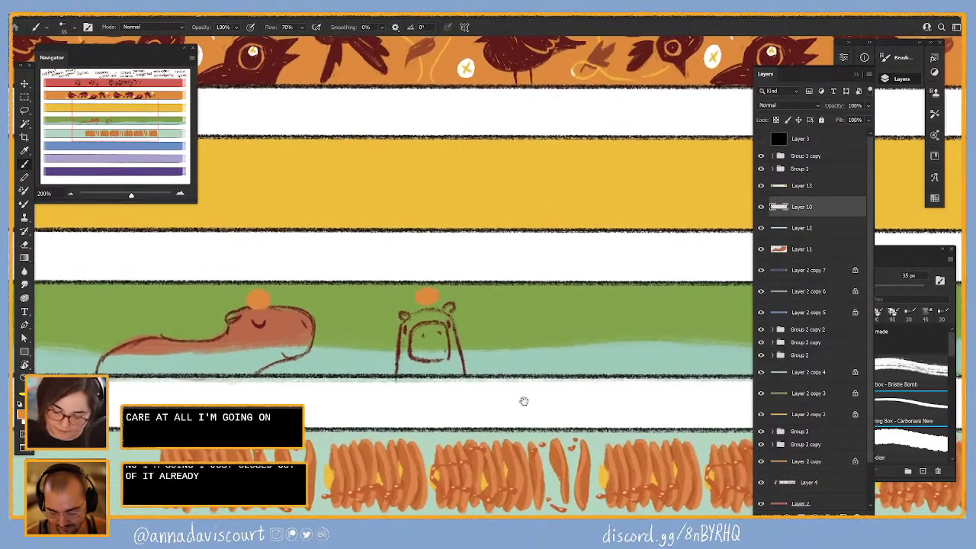
pyautogui.moveTo(523, 324)
pyautogui.mouseDown()
pyautogui.moveTo(553, 356)
pyautogui.moveTo(579, 333)
pyautogui.mouseUp()
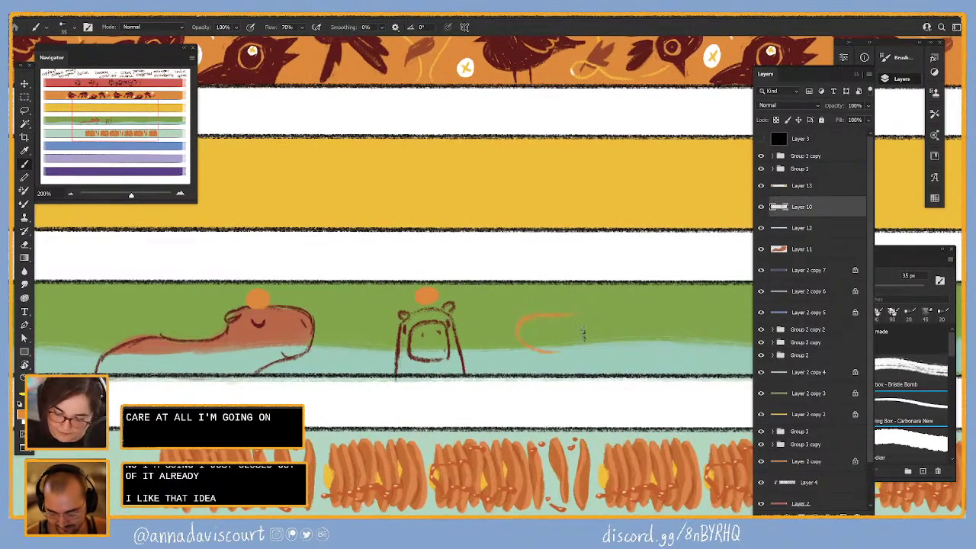
pyautogui.hotkey('ctrl', 'z')
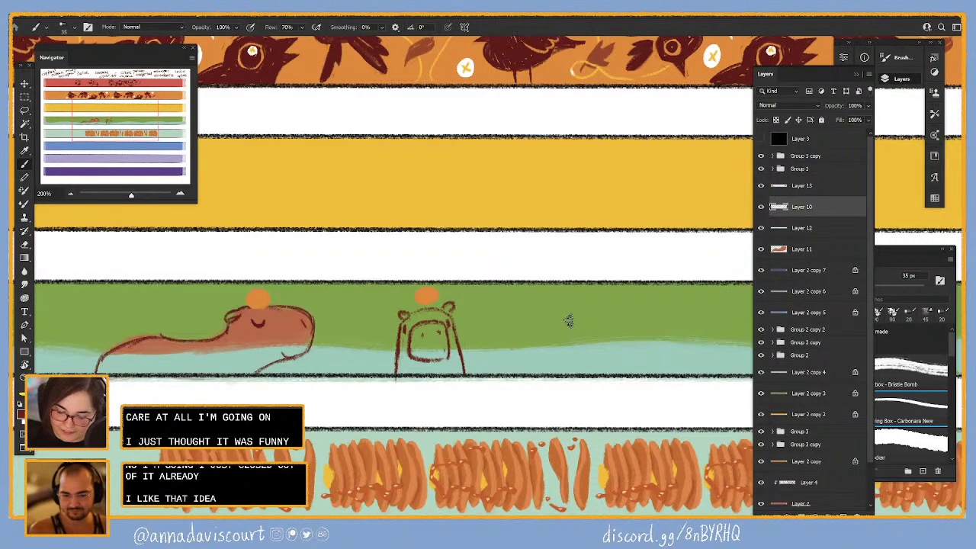
pyautogui.moveTo(587, 313)
pyautogui.mouseDown()
pyautogui.moveTo(572, 341)
pyautogui.moveTo(536, 325)
pyautogui.moveTo(519, 341)
pyautogui.moveTo(573, 353)
pyautogui.moveTo(526, 338)
pyautogui.moveTo(553, 360)
pyautogui.moveTo(536, 359)
pyautogui.moveTo(606, 375)
pyautogui.mouseUp()
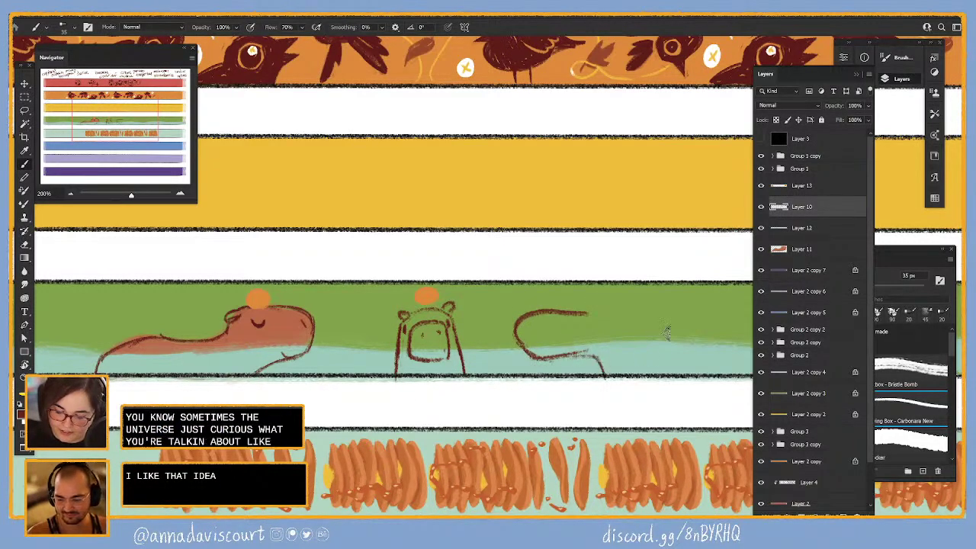
pyautogui.moveTo(587, 313); pyautogui.dragTo(669, 315)
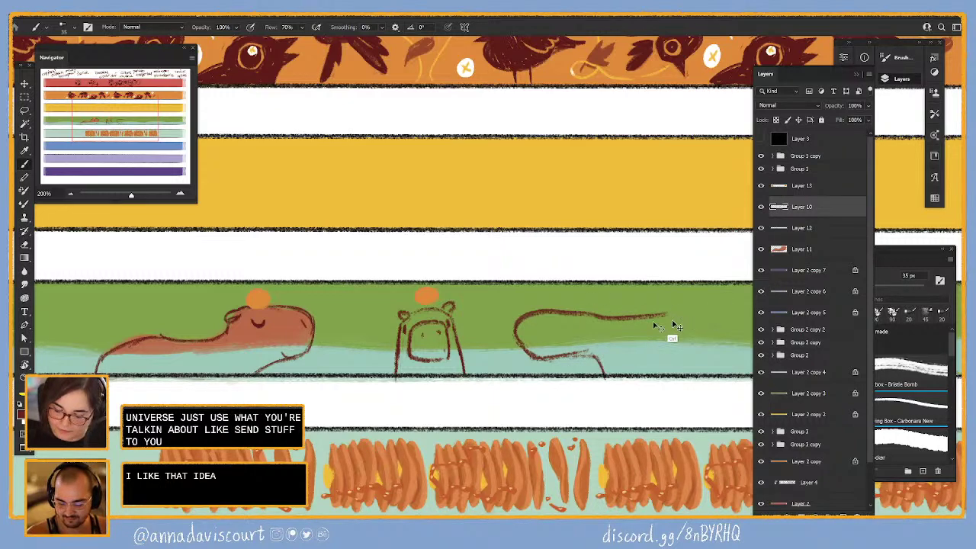
pyautogui.hotkey('ctrl', 'z')
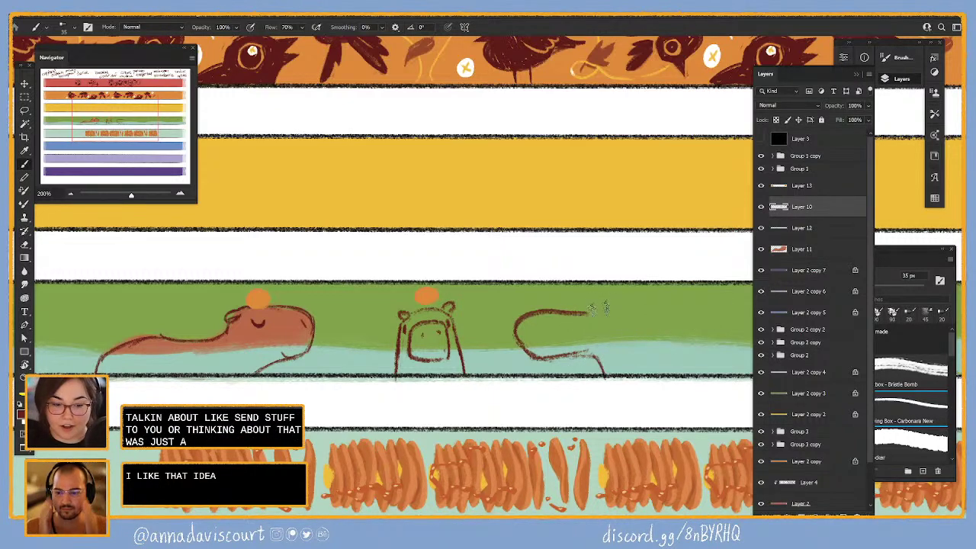
pyautogui.moveTo(561, 312)
pyautogui.mouseDown()
pyautogui.moveTo(626, 333)
pyautogui.moveTo(603, 320)
pyautogui.moveTo(669, 333)
pyautogui.moveTo(672, 350)
pyautogui.moveTo(660, 321)
pyautogui.moveTo(681, 374)
pyautogui.mouseUp()
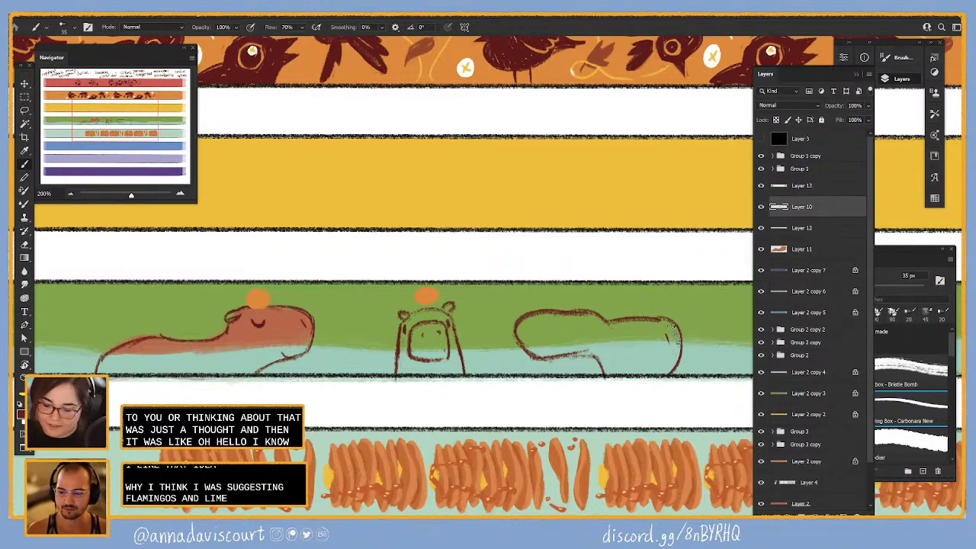
# - Redraw the third capybara's back as a higher arc and erase its long head, snout and neck strokes
pyautogui.moveTo(610, 319)
pyautogui.mouseDown()
pyautogui.moveTo(674, 314)
pyautogui.moveTo(656, 315)
pyautogui.moveTo(675, 344)
pyautogui.mouseUp()
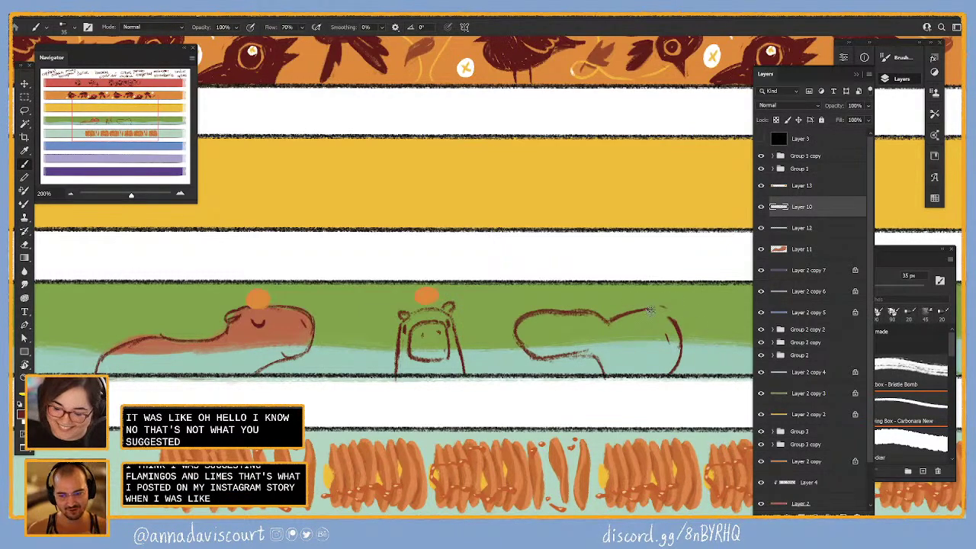
pyautogui.moveTo(647, 308); pyautogui.dragTo(680, 340)
pyautogui.moveTo(624, 329)
pyautogui.mouseDown()
pyautogui.moveTo(619, 311)
pyautogui.moveTo(604, 308)
pyautogui.moveTo(611, 320)
pyautogui.moveTo(527, 313)
pyautogui.mouseUp()
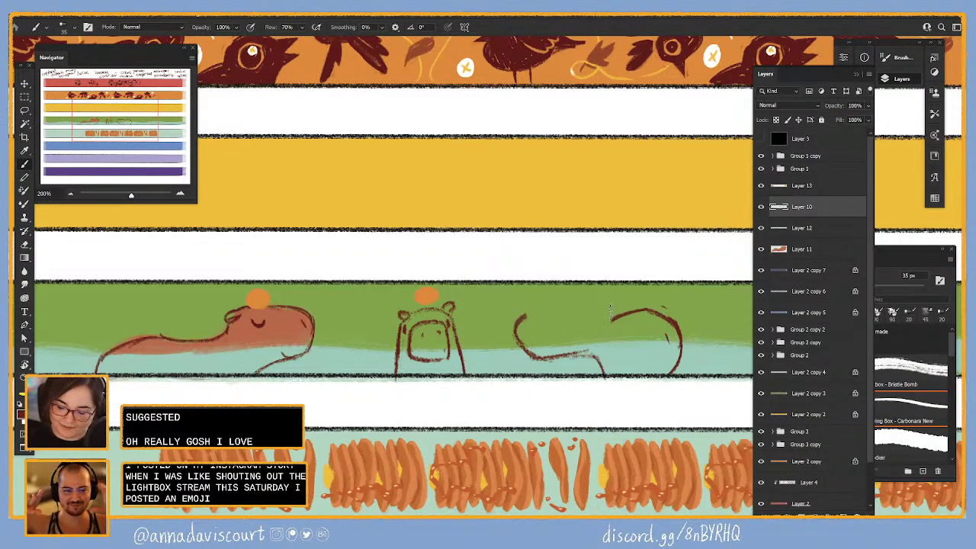
pyautogui.moveTo(609, 309); pyautogui.dragTo(621, 325)
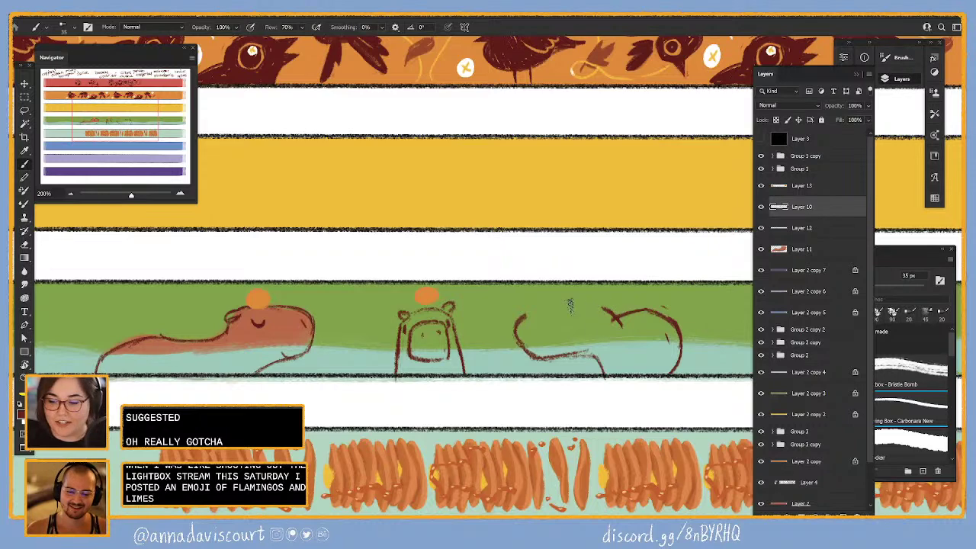
pyautogui.moveTo(526, 312)
pyautogui.mouseDown()
pyautogui.moveTo(525, 340)
pyautogui.moveTo(549, 365)
pyautogui.moveTo(612, 357)
pyautogui.mouseUp()
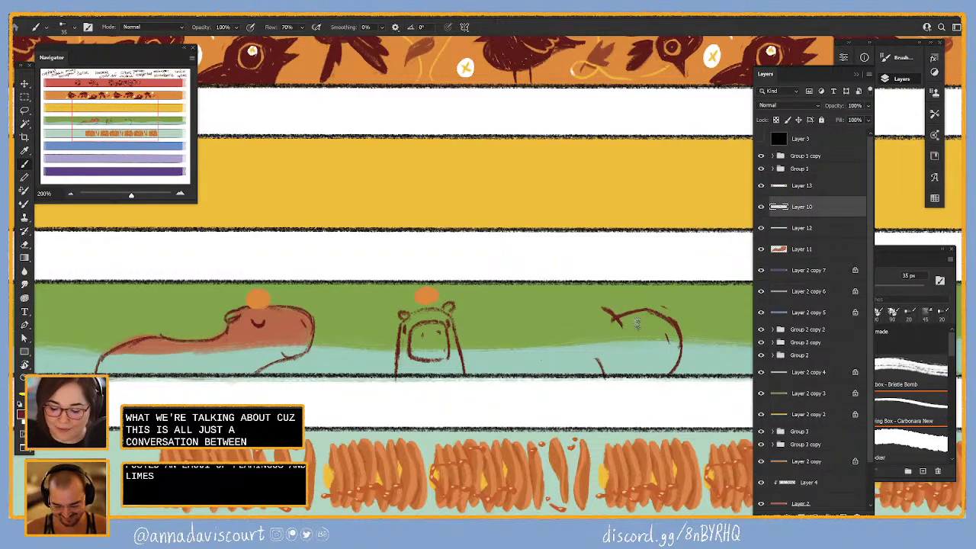
pyautogui.moveTo(607, 310); pyautogui.dragTo(617, 321)
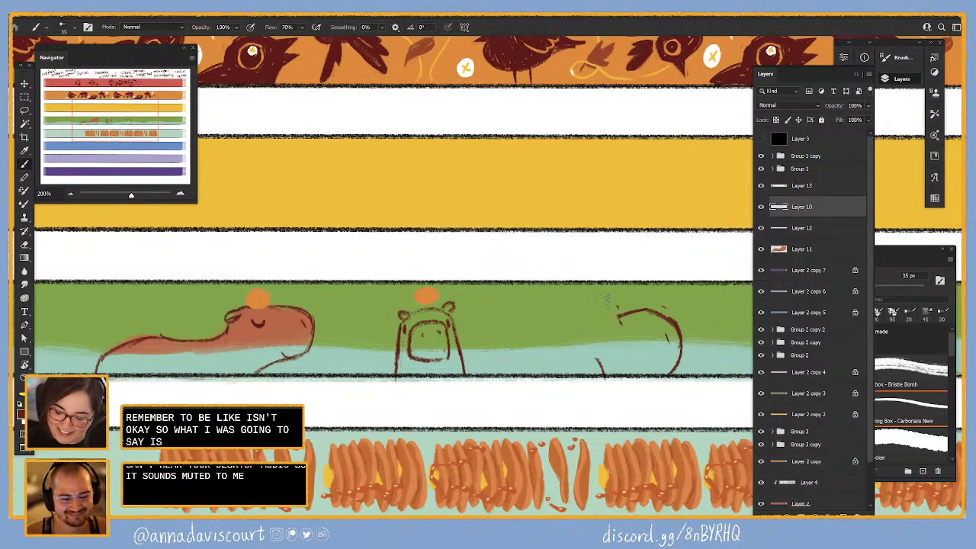
# - Redraw the third capybara's head shorter and closer to its body, with a rounded snout, small ear, eye and nostril
pyautogui.moveTo(581, 309); pyautogui.dragTo(619, 304)
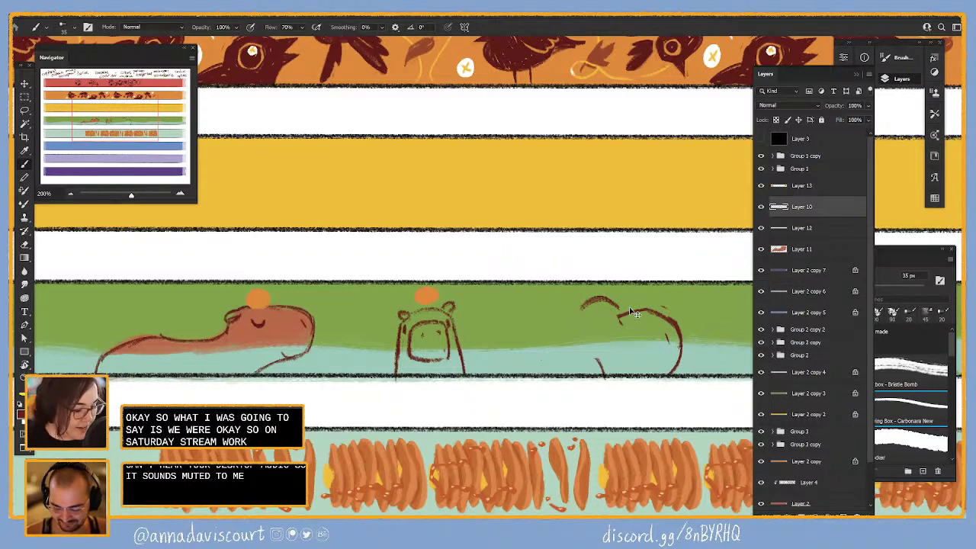
pyautogui.hotkey('ctrl', 'z')
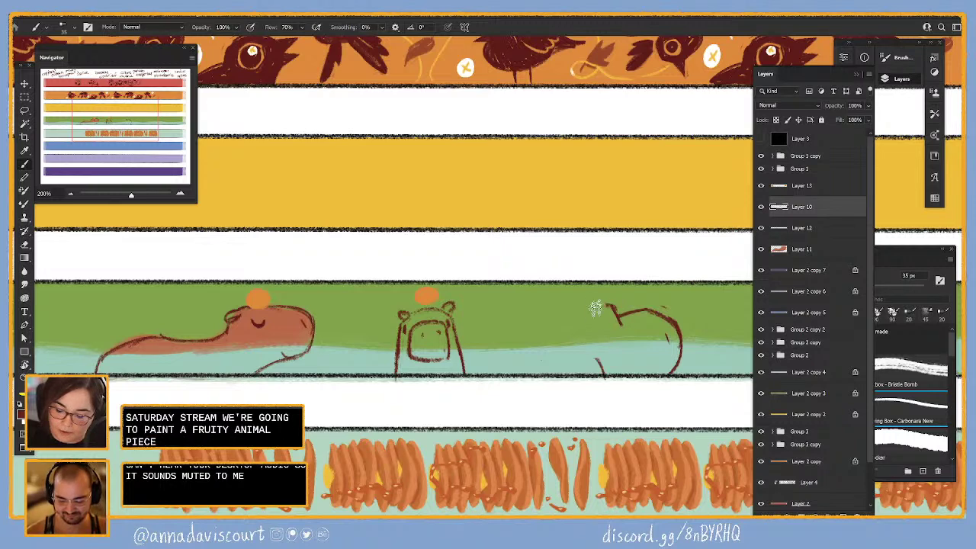
pyautogui.moveTo(564, 313)
pyautogui.mouseDown()
pyautogui.moveTo(598, 310)
pyautogui.moveTo(571, 316)
pyautogui.moveTo(575, 331)
pyautogui.moveTo(549, 329)
pyautogui.moveTo(576, 363)
pyautogui.moveTo(614, 352)
pyautogui.mouseUp()
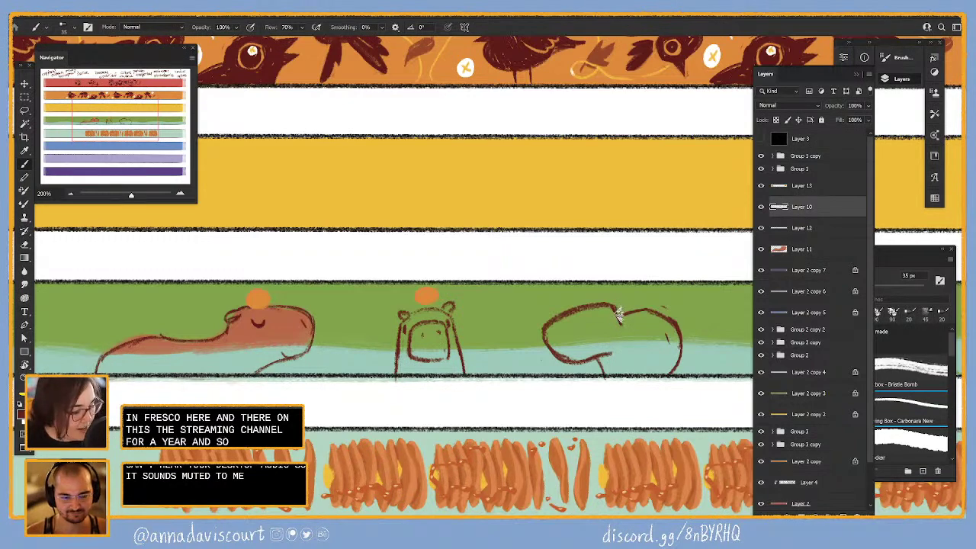
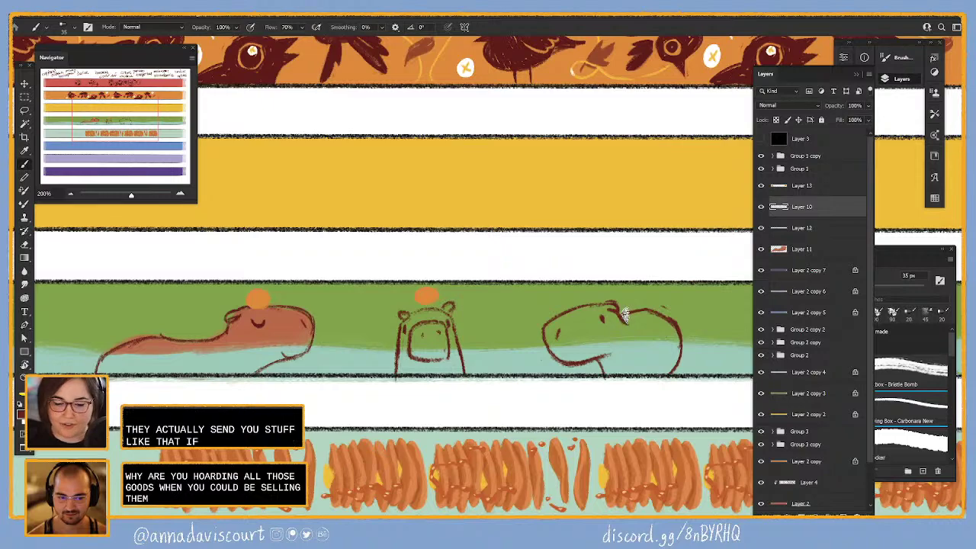
# - Lasso the front-facing capybara's tangerine on Layer 13 and nudge it down onto the head
pyautogui.scroll(-2, 620, 351)
pyautogui.hscroll(2, 620, 351)
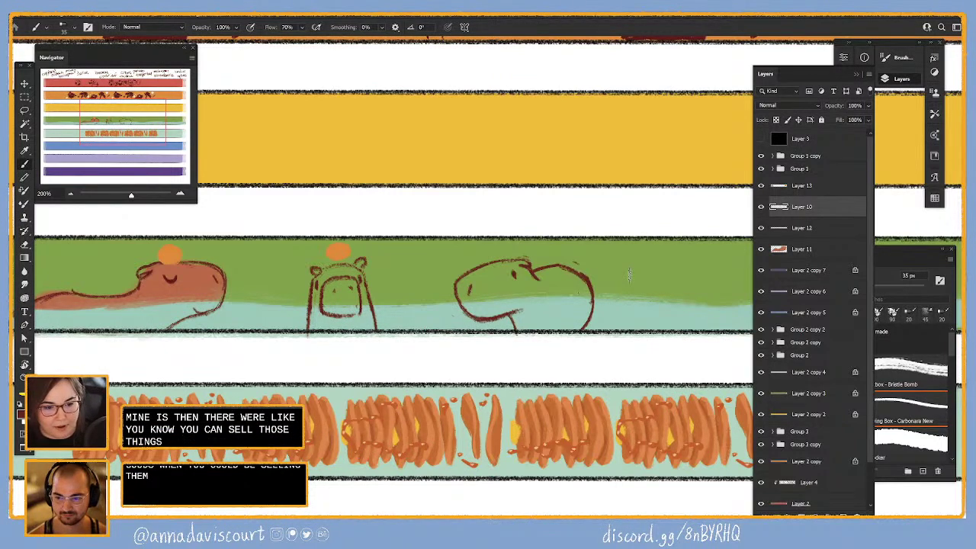
pyautogui.click(794, 187)
pyautogui.press('l')
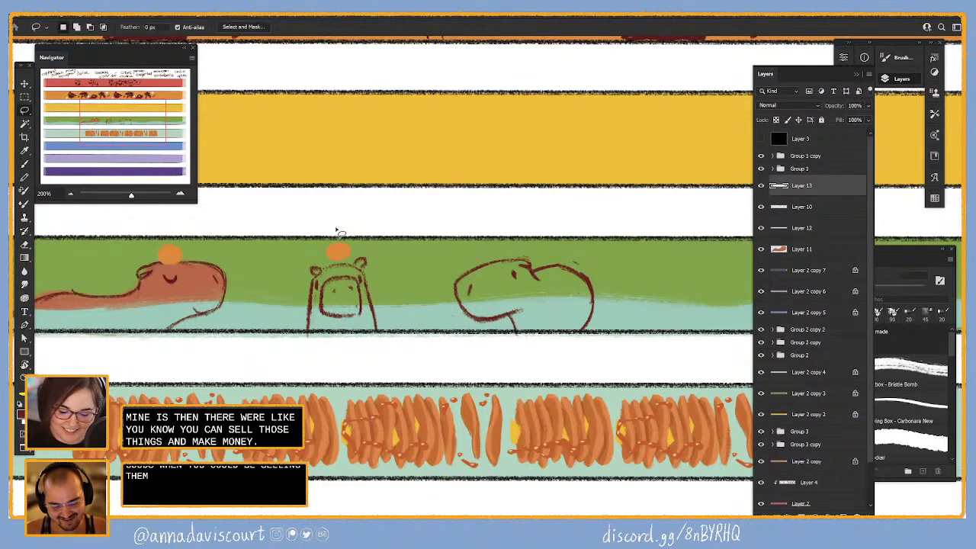
pyautogui.moveTo(338, 231)
pyautogui.mouseDown()
pyautogui.moveTo(378, 252)
pyautogui.moveTo(365, 263)
pyautogui.moveTo(369, 244)
pyautogui.mouseUp()
pyautogui.press('v')
pyautogui.press('Up')
pyautogui.press('Up')
pyautogui.press('Up')
pyautogui.press('Up')
pyautogui.press('Up')
pyautogui.press('Up')
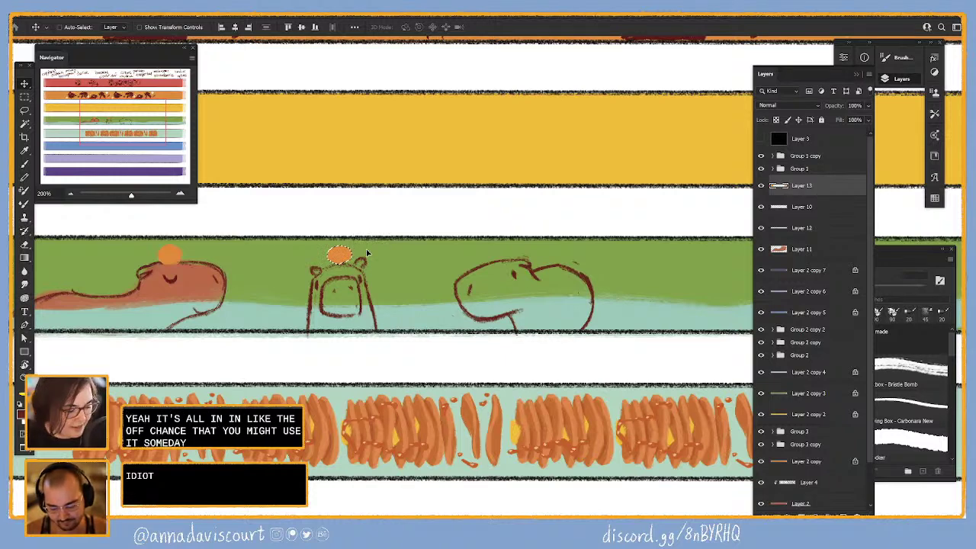
# - Duplicate the selected tangerine to a new layer and place the copy on the third capybara's back
pyautogui.hotkey('ctrl', 'j')
pyautogui.moveTo(381, 268); pyautogui.dragTo(603, 270)
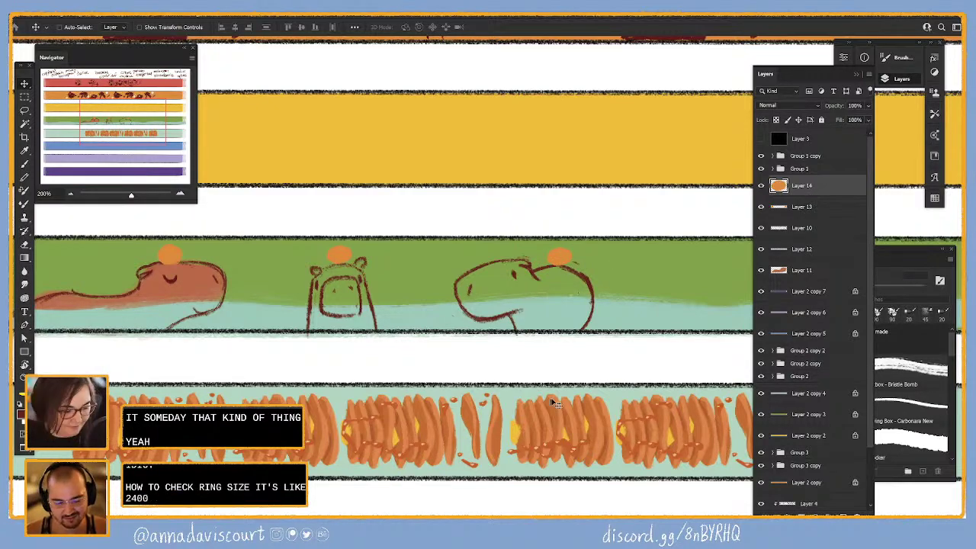
# - Check the values of all the stripes in greyscale by showing and hiding the black Layer 3
pyautogui.scroll(-3, 555, 404)
pyautogui.scroll(2, 605, 414)
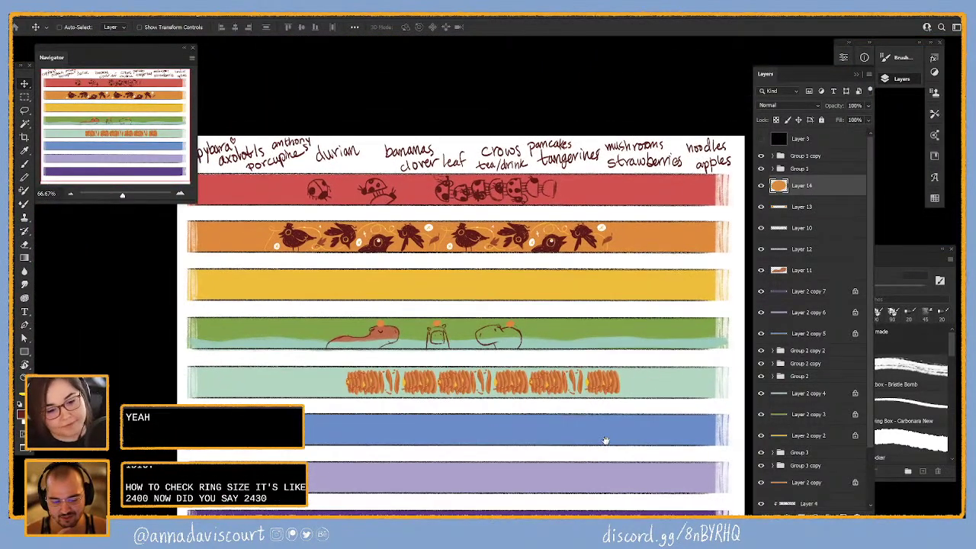
pyautogui.click(761, 140)
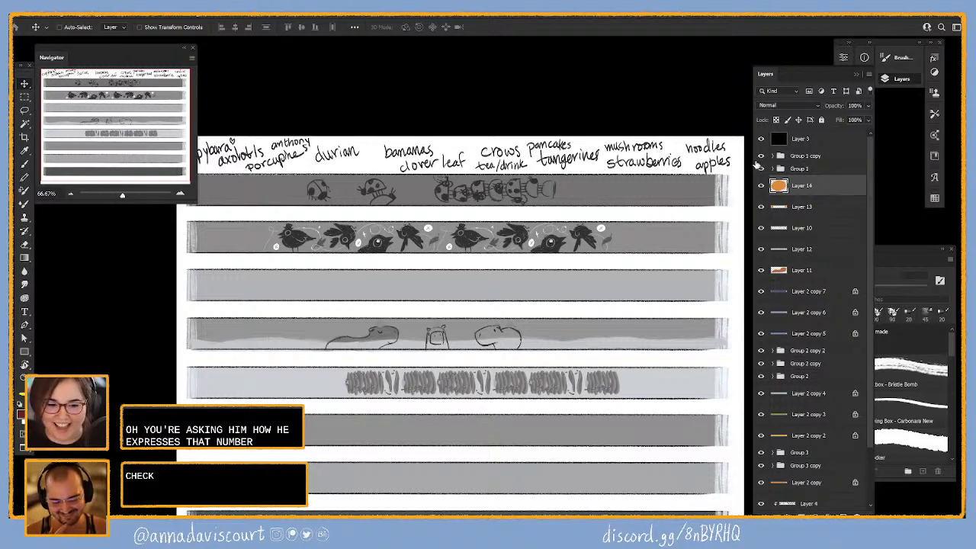
pyautogui.click(761, 140)
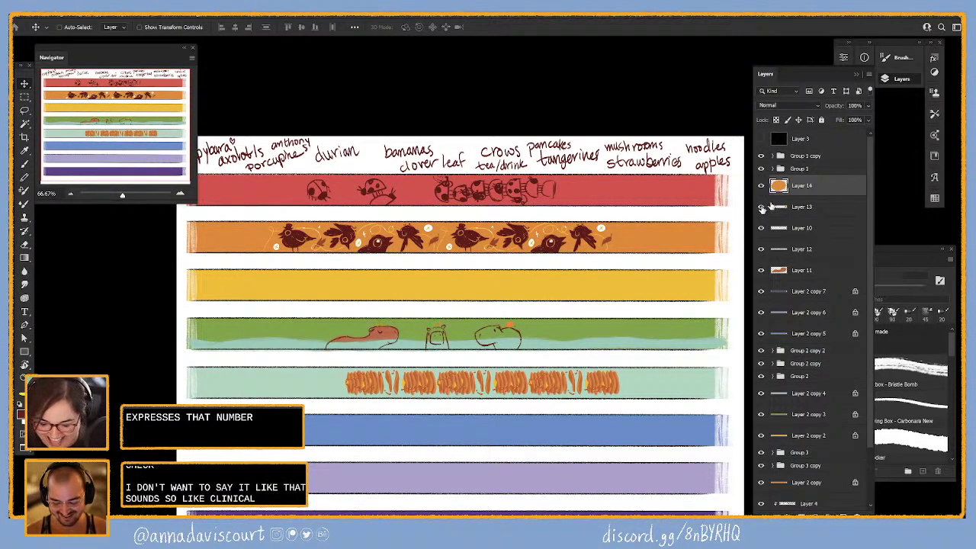
# - Merge the copied tangerine on Layer 14 down into Layer 13
pyautogui.hotkey('ctrl', 'e')
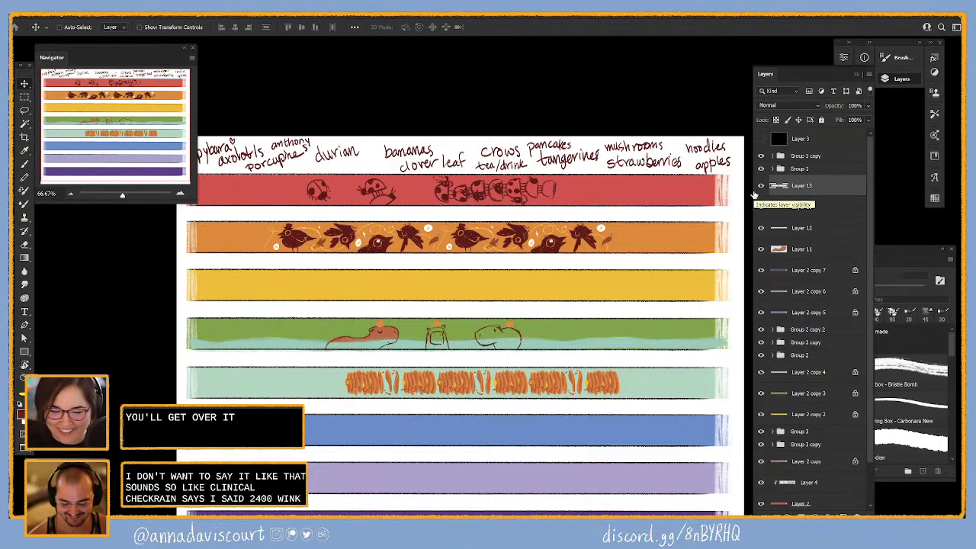
pyautogui.moveTo(674, 345); pyautogui.dragTo(712, 353)
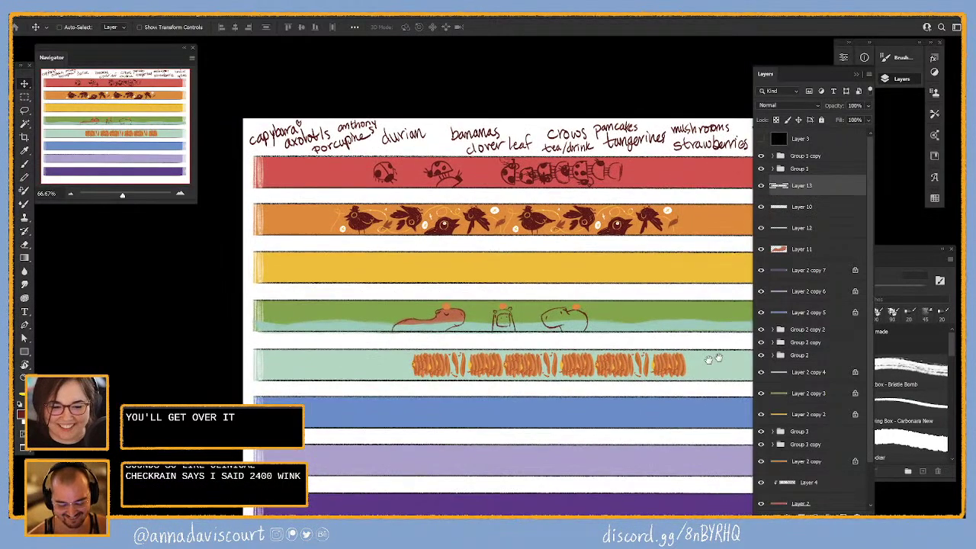
pyautogui.scroll(-2, 713, 352)
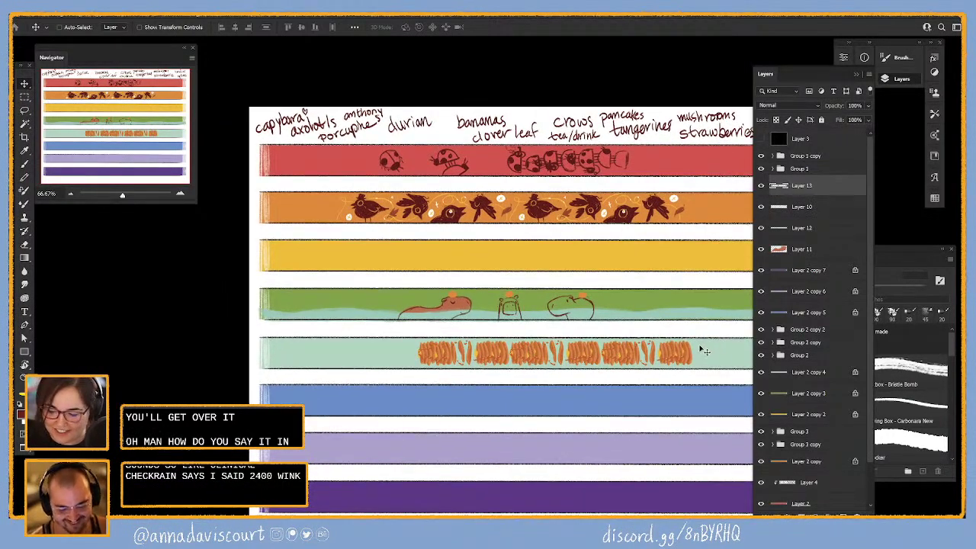
# - Lock the transparent pixels of Layer 13 and choose an orange foreground colour for the tangerines
pyautogui.click(777, 120)
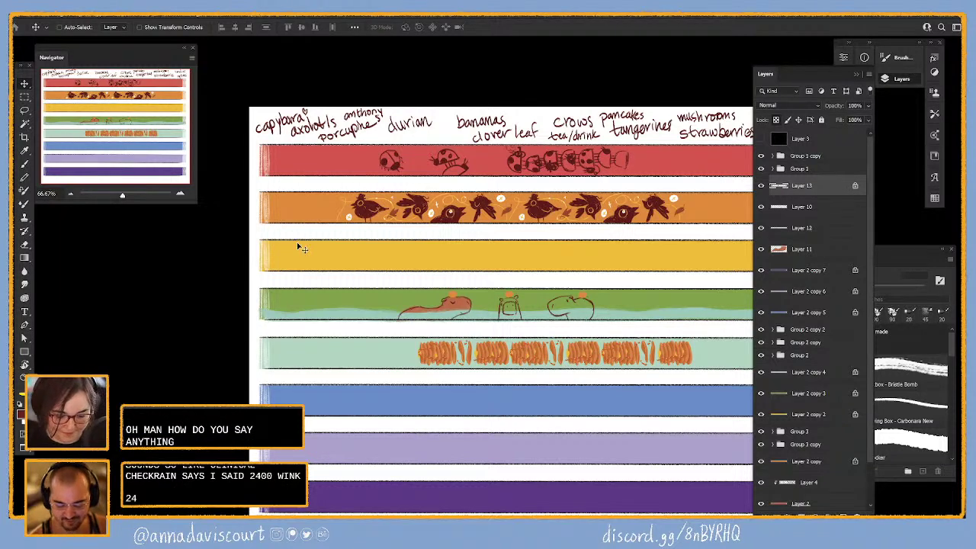
pyautogui.click(21, 413)
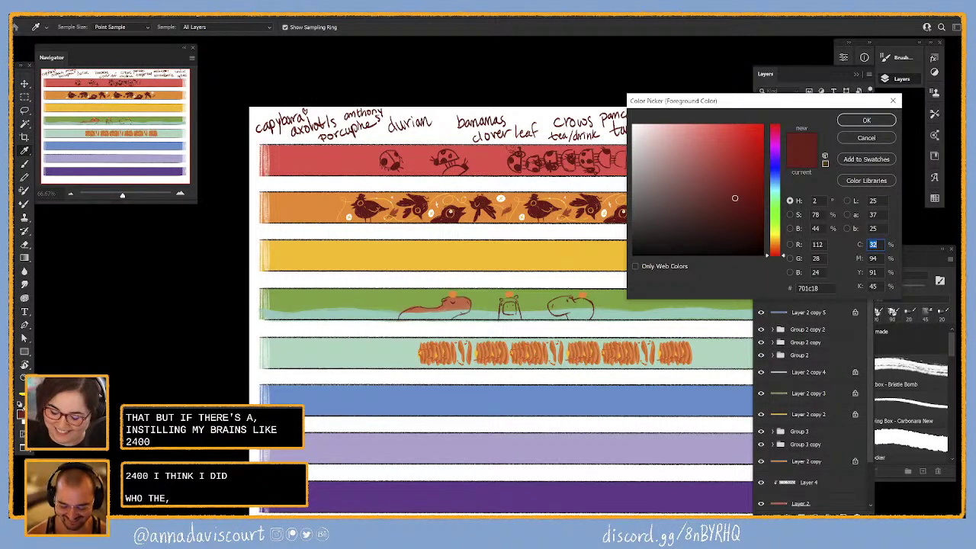
pyautogui.click(515, 288)
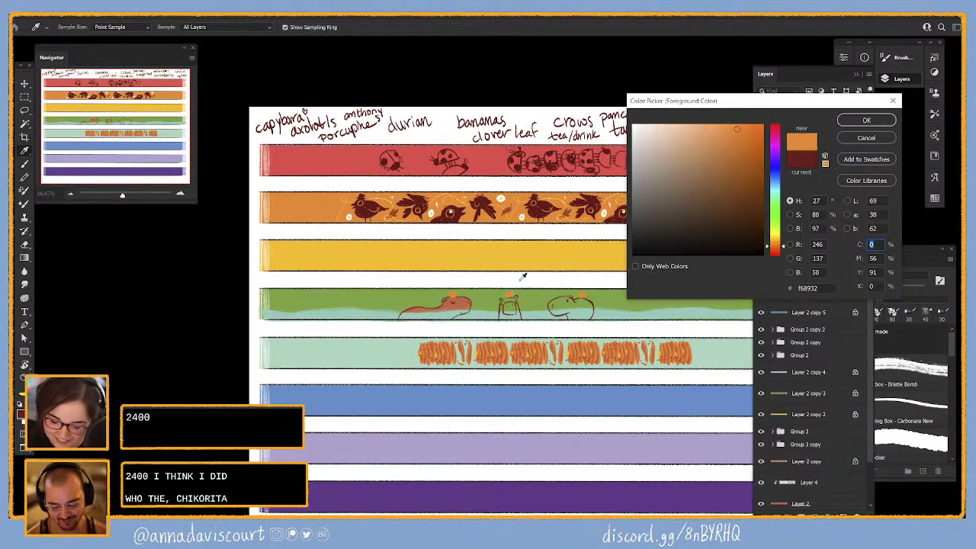
pyautogui.click(524, 278)
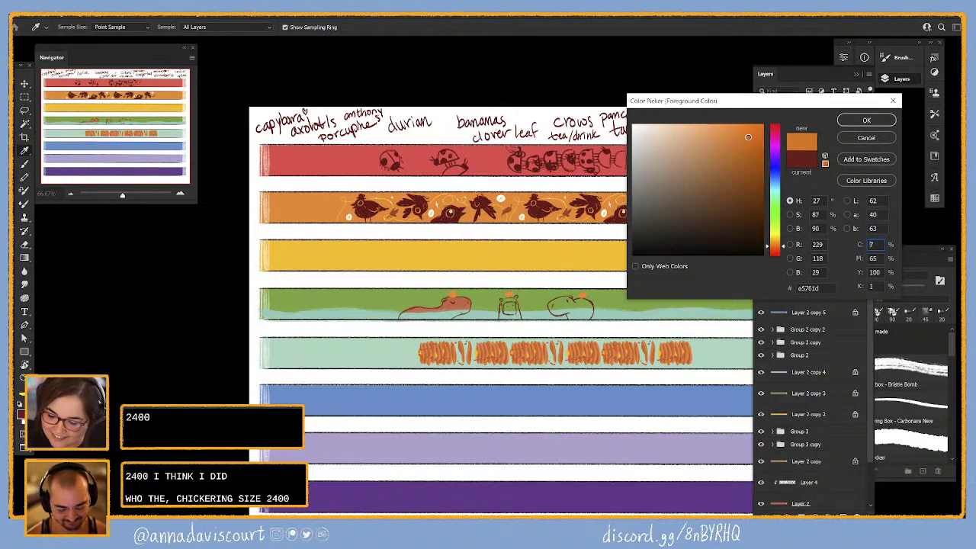
pyautogui.click(856, 120)
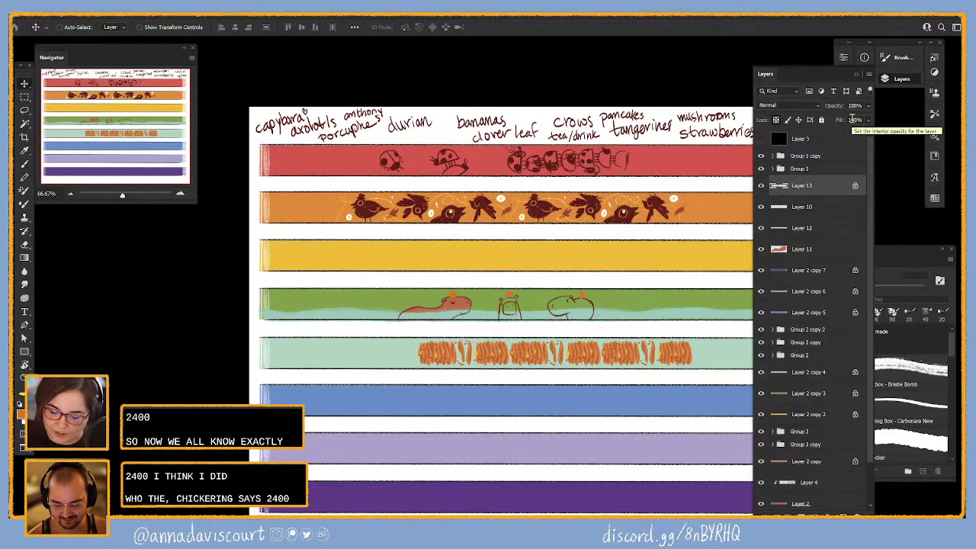
# - Recolour the tangerines on Layer 13 light orange #ffa647 and check their value in greyscale with Layer 3
pyautogui.press('i')
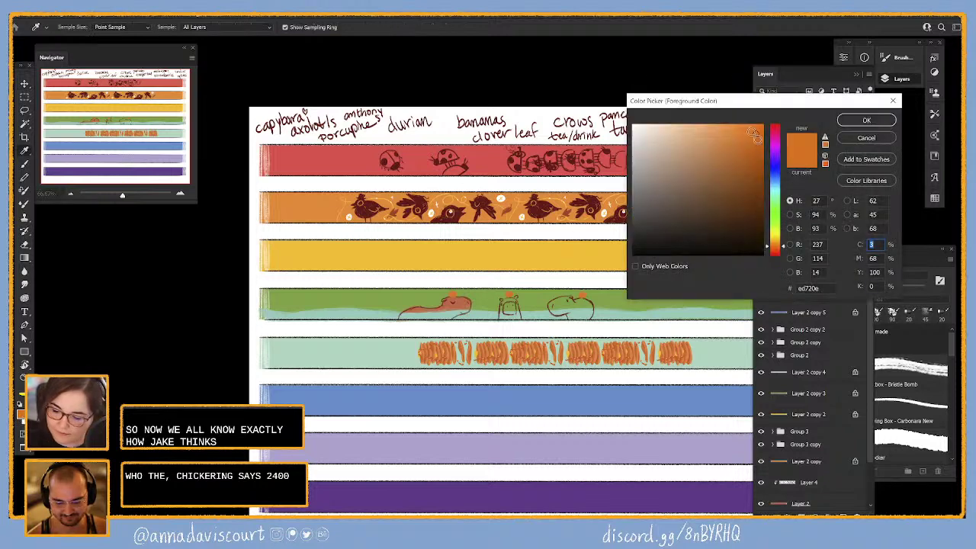
pyautogui.moveTo(784, 254); pyautogui.dragTo(784, 248)
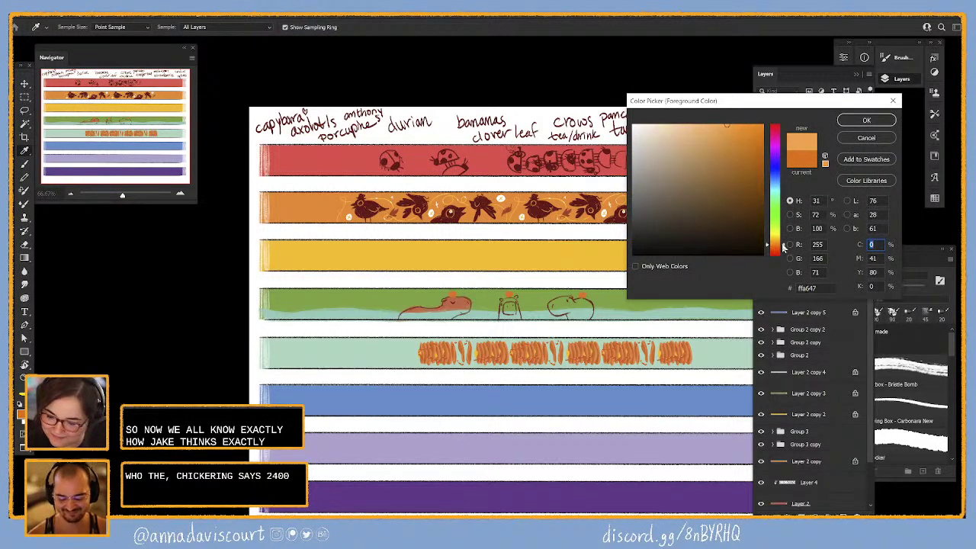
pyautogui.click(866, 121)
pyautogui.press('v')
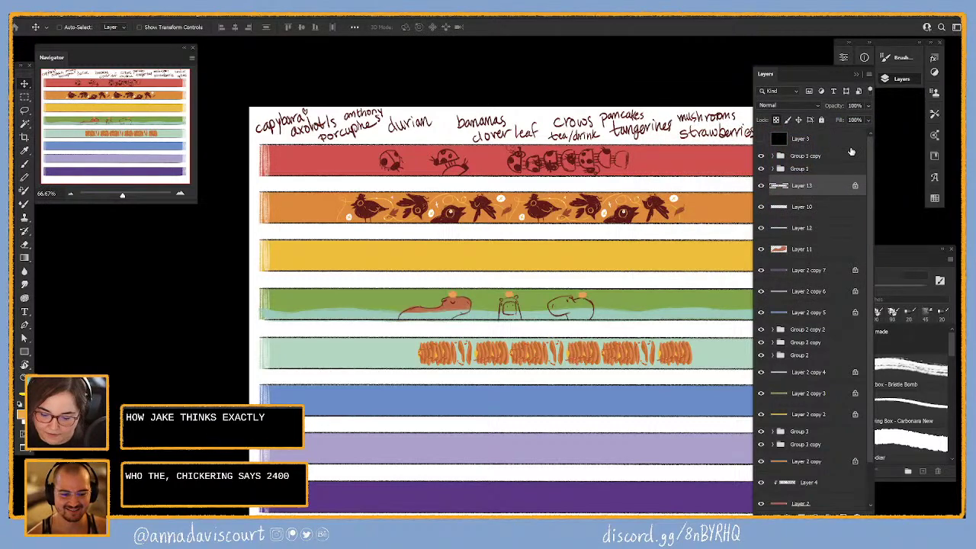
pyautogui.click(760, 139)
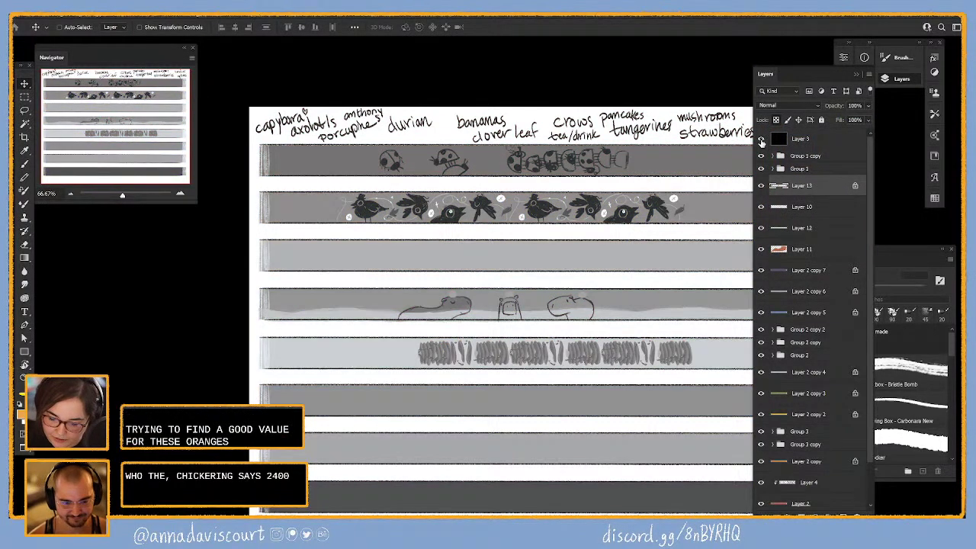
pyautogui.click(760, 139)
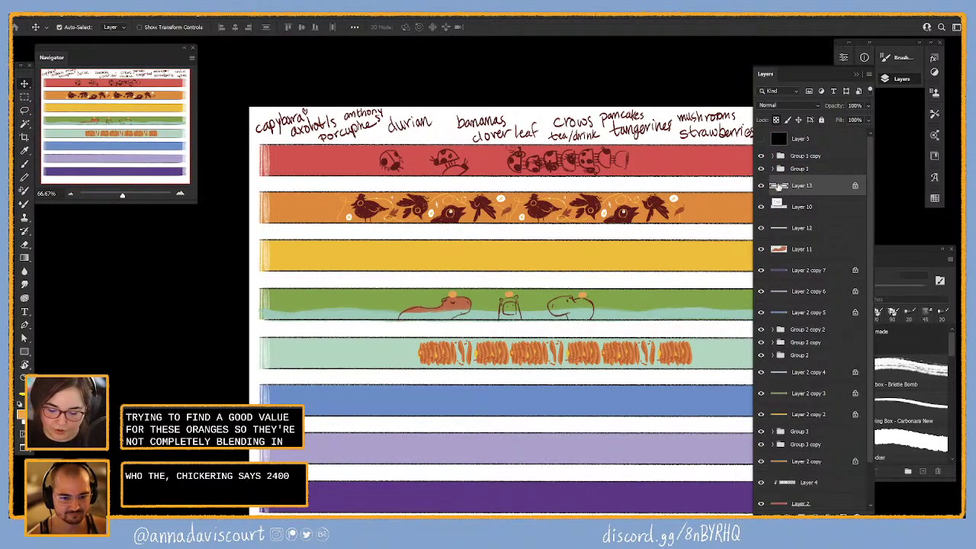
# - Add a Hue/Saturation adjustment above the green stripe's Layer 2 copy 3 and clip it to that layer
pyautogui.hotkey('ctrl', '+')
pyautogui.click(797, 393)
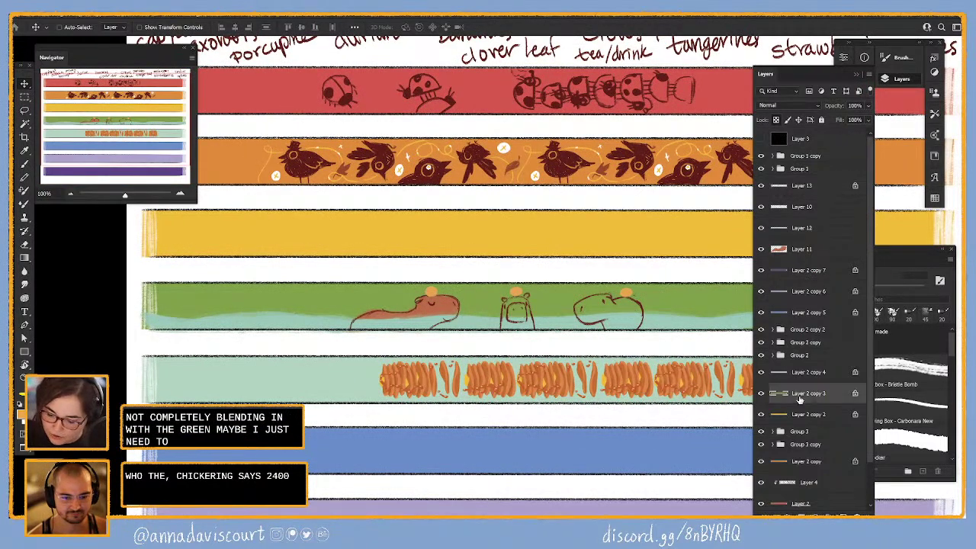
pyautogui.click(826, 515)
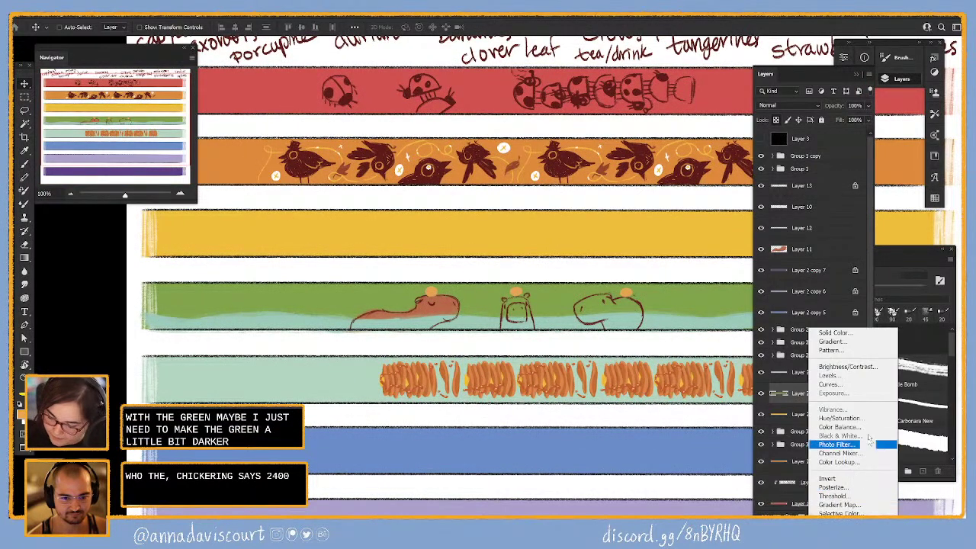
pyautogui.click(851, 421)
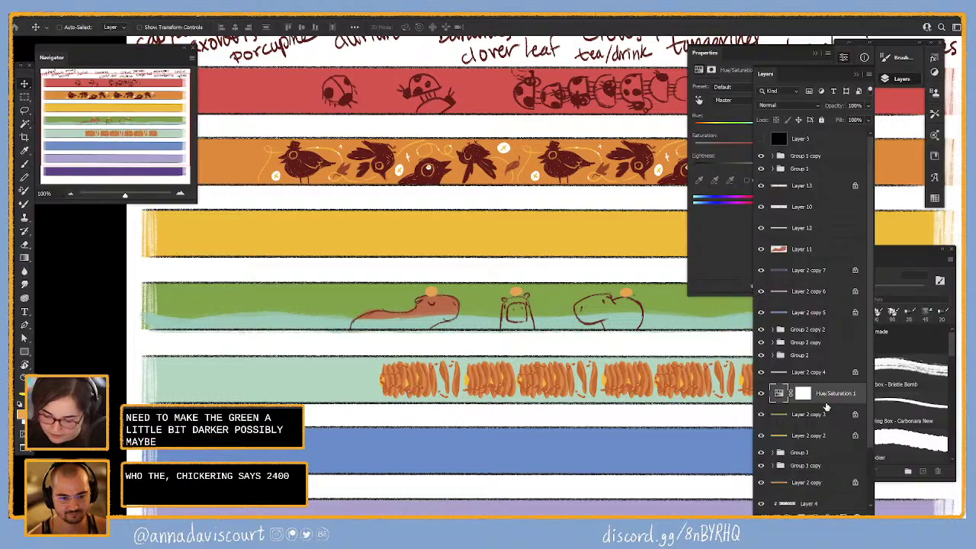
pyautogui.keyDown('alt'); pyautogui.click(832, 404); pyautogui.keyUp('alt')
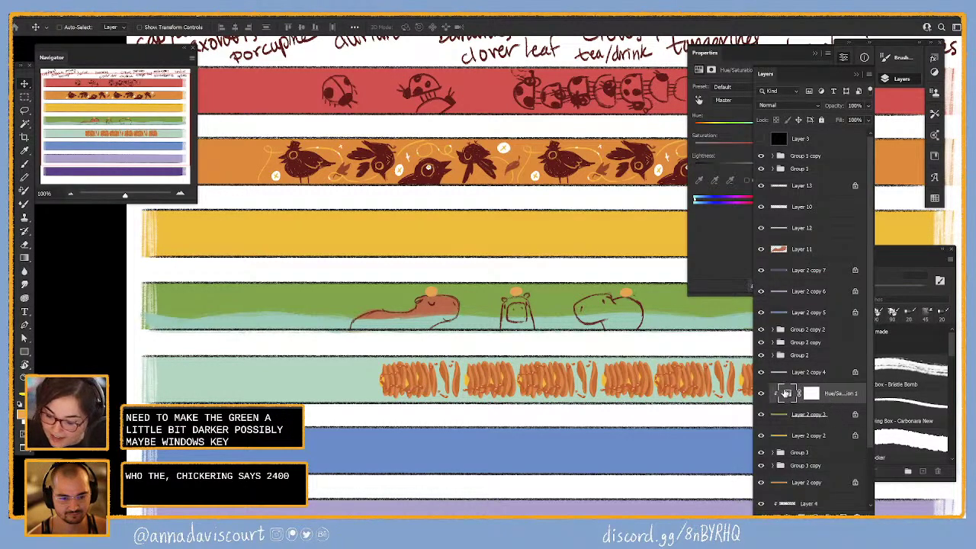
# - Darken the green stripe by setting Hue to -1, Saturation to +7 and Lightness to -12
pyautogui.click(737, 126)
pyautogui.moveTo(745, 126); pyautogui.dragTo(749, 169)
pyautogui.click(760, 127)
pyautogui.click(761, 128)
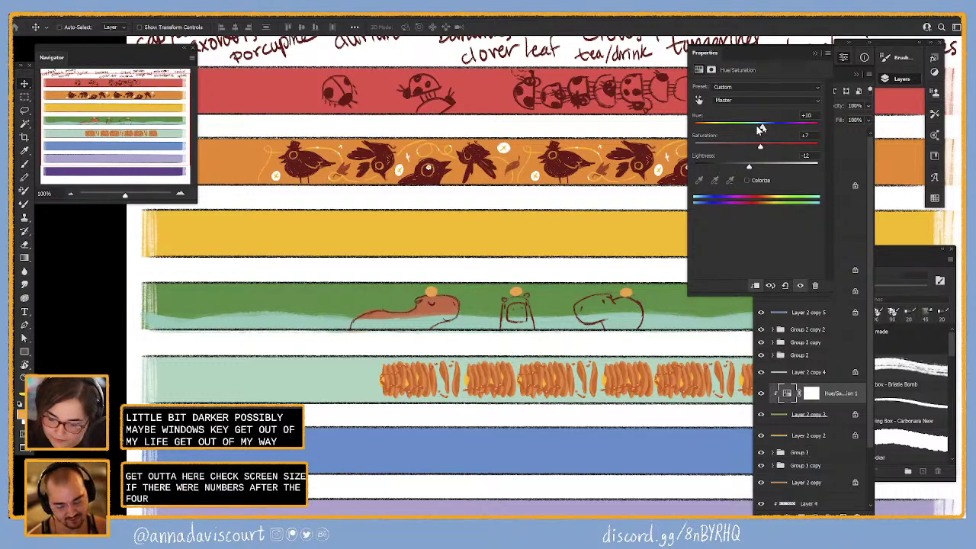
pyautogui.moveTo(759, 128); pyautogui.dragTo(755, 132)
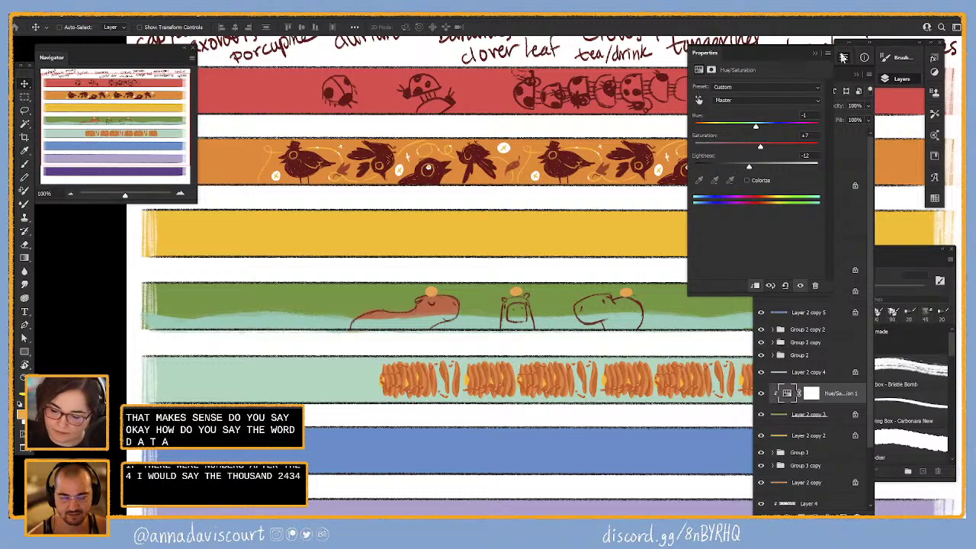
pyautogui.click(815, 56)
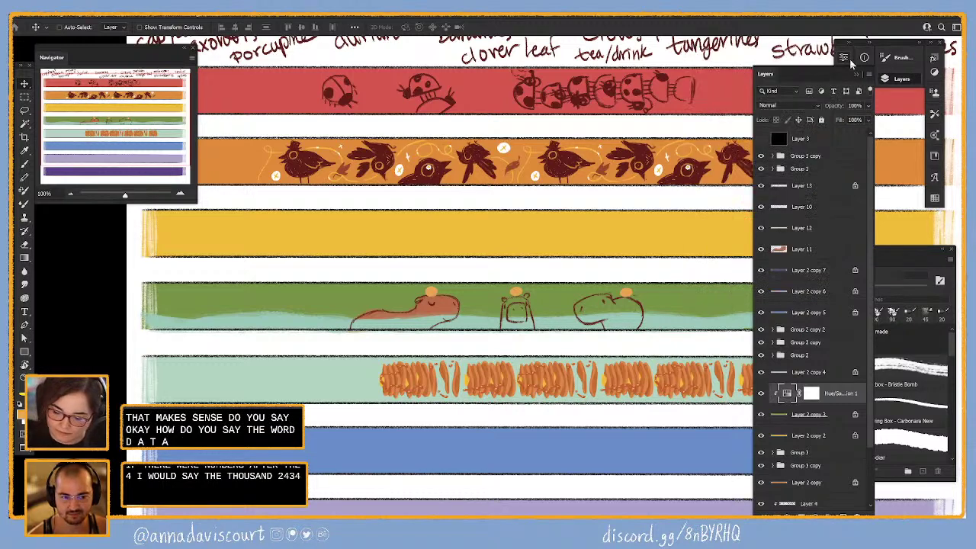
# - Compare the green stripe with and without the Hue/Saturation adjustment, and merge the adjustment down into Layer 2 copy 3
pyautogui.click(767, 397)
pyautogui.click(768, 396)
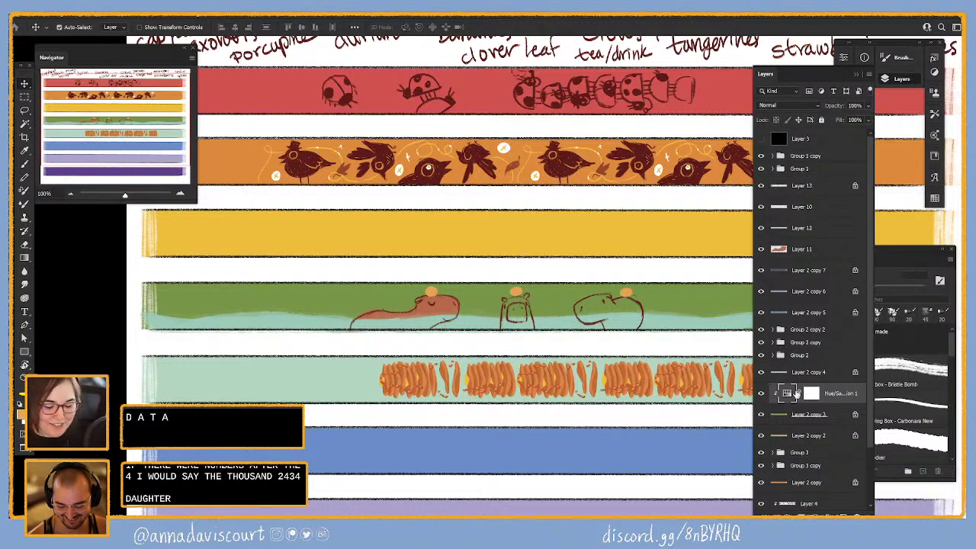
pyautogui.hotkey('ctrl', 'e')
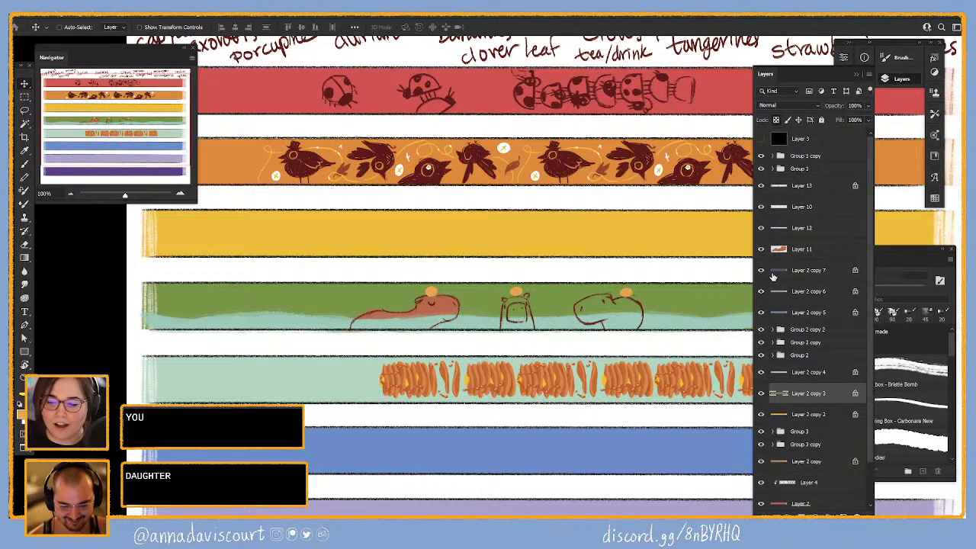
# - Add a new empty layer directly above Layer 2 copy 4
pyautogui.click(825, 372)
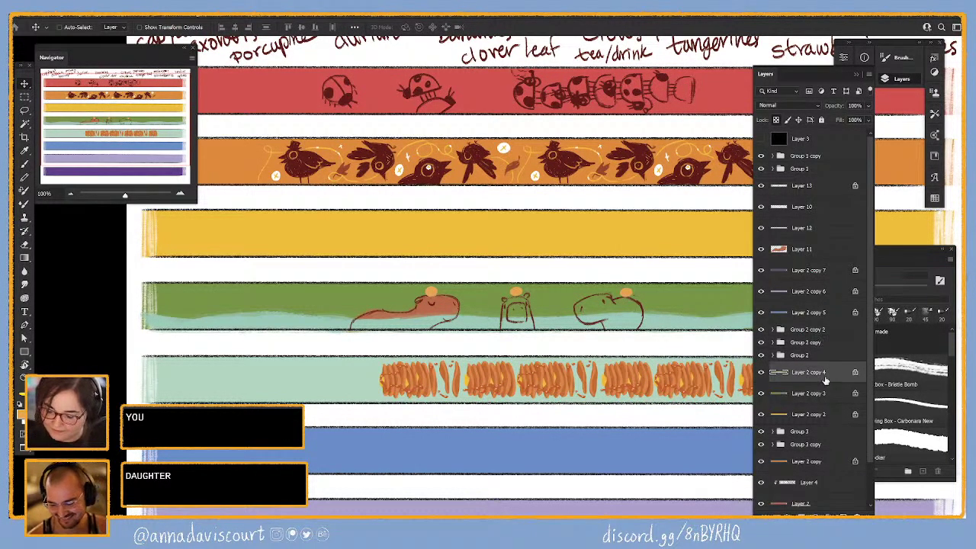
pyautogui.moveTo(671, 376); pyautogui.dragTo(668, 412)
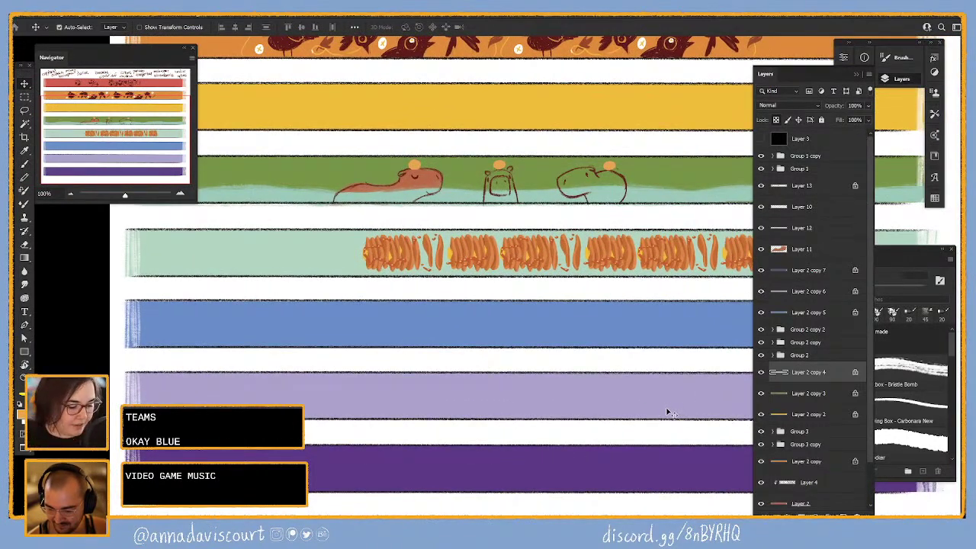
pyautogui.hotkey('ctrl', '-')
pyautogui.hotkey('ctrl', '-')
pyautogui.moveTo(643, 327); pyautogui.dragTo(661, 381)
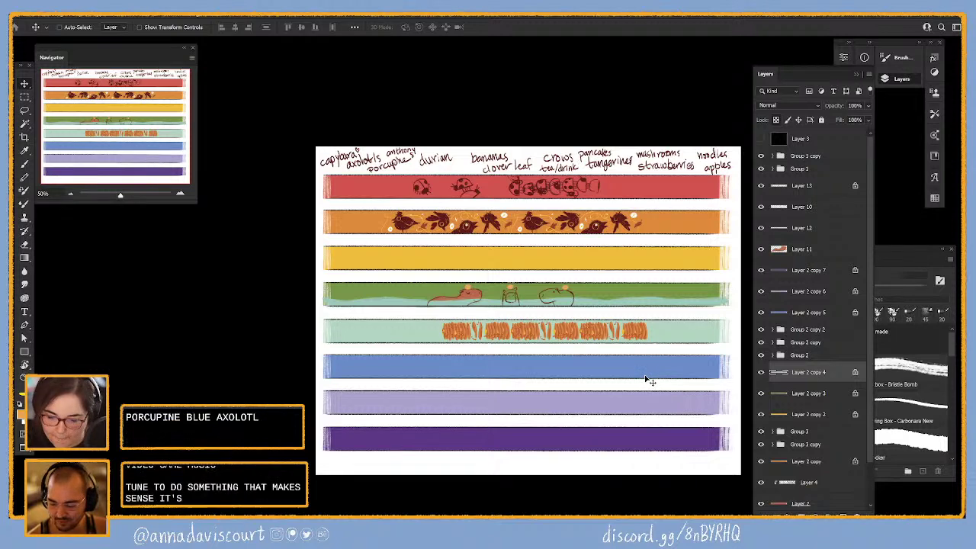
pyautogui.moveTo(658, 365); pyautogui.dragTo(646, 356)
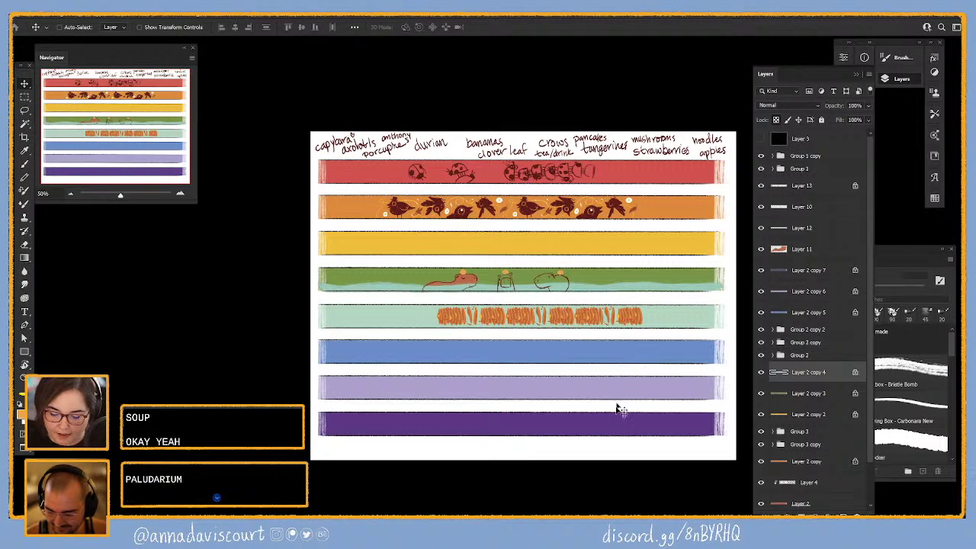
pyautogui.moveTo(602, 424); pyautogui.dragTo(645, 414)
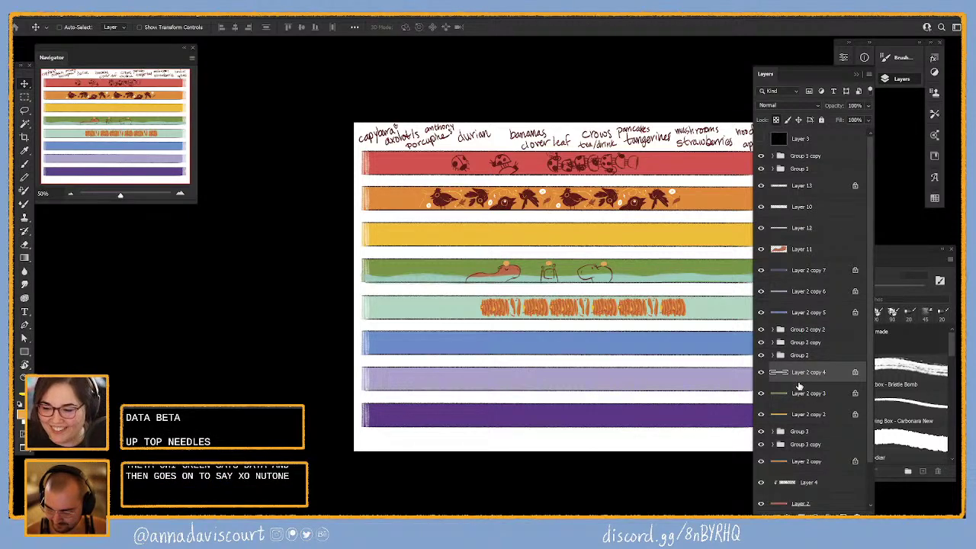
pyautogui.click(845, 511)
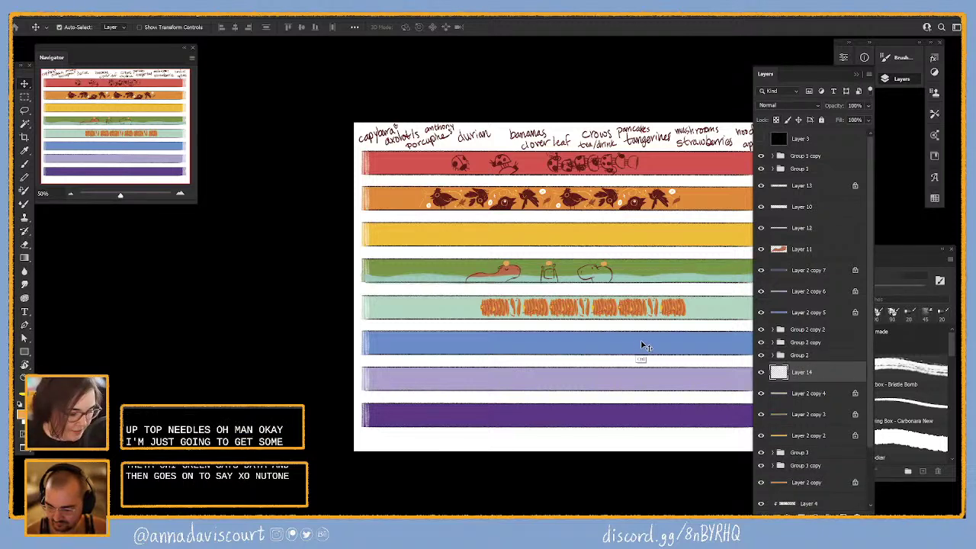
# - Set the brush to the dark brown of the crows and move Layer 14 above Group 1 copy
pyautogui.hotkey('ctrl', '+')
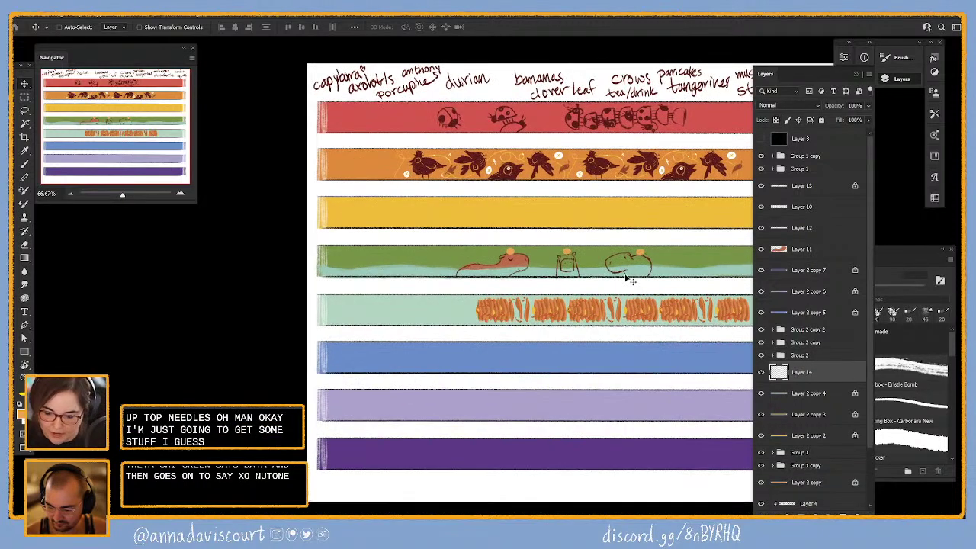
pyautogui.press('b')
pyautogui.keyDown('alt'); pyautogui.click(516, 175); pyautogui.keyUp('alt')
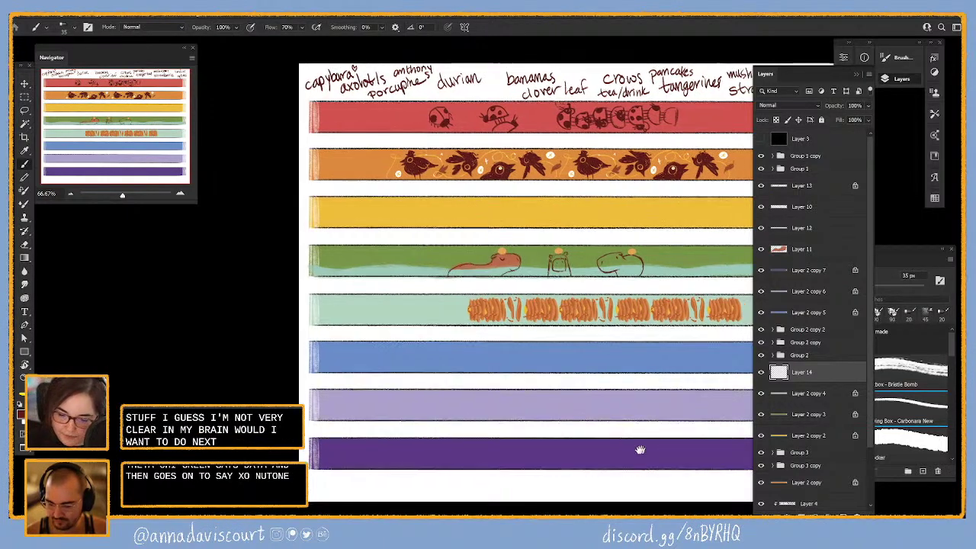
pyautogui.moveTo(643, 447); pyautogui.dragTo(555, 457)
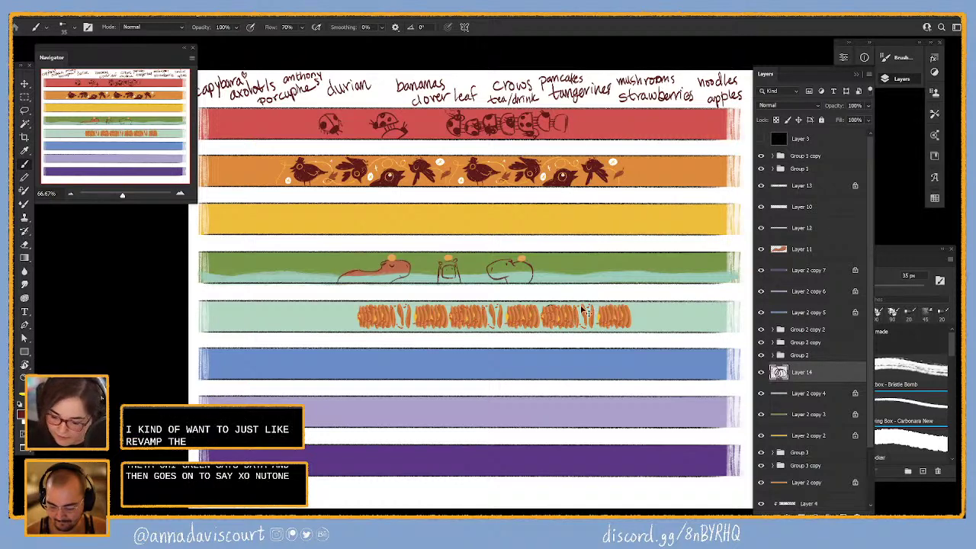
pyautogui.moveTo(802, 372); pyautogui.dragTo(810, 162)
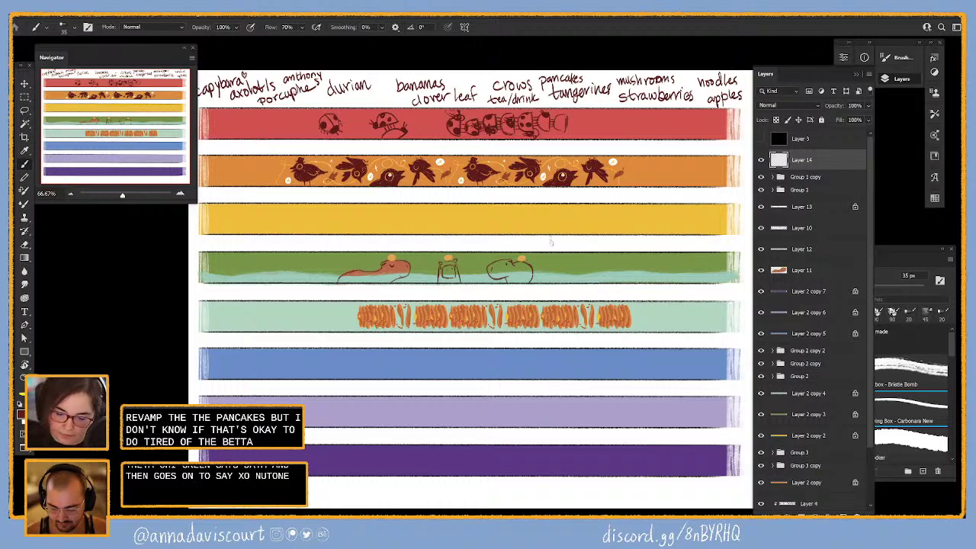
# - Sketch a small dark brown salamander with a curled tail on the yellow stripe on Layer 14, redoing unsatisfactory strokes
pyautogui.moveTo(516, 220)
pyautogui.mouseDown()
pyautogui.moveTo(526, 224)
pyautogui.moveTo(502, 225)
pyautogui.moveTo(521, 215)
pyautogui.mouseUp()
pyautogui.hotkey('ctrl', 'z')
pyautogui.hotkey('ctrl', 'z')
pyautogui.hotkey('ctrl', 'z')
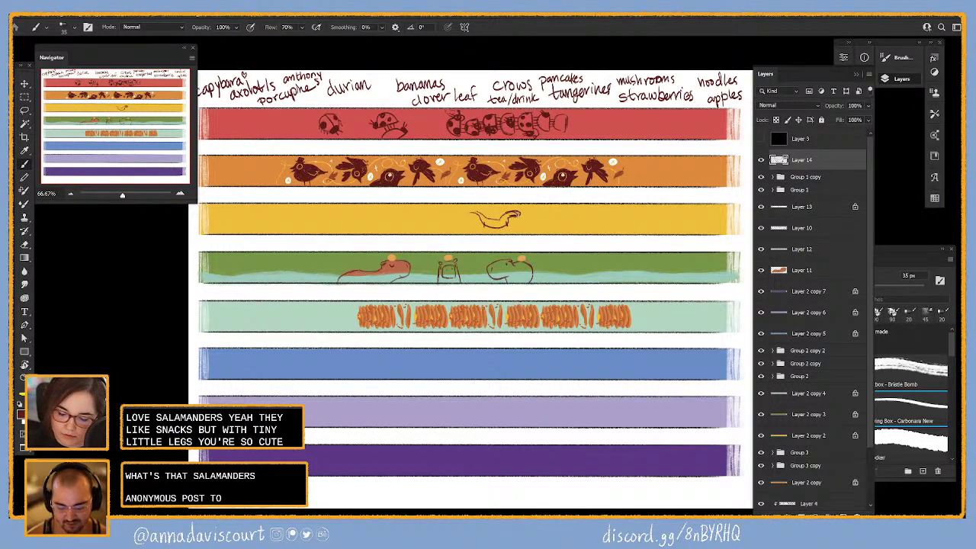
pyautogui.moveTo(503, 217); pyautogui.dragTo(509, 209)
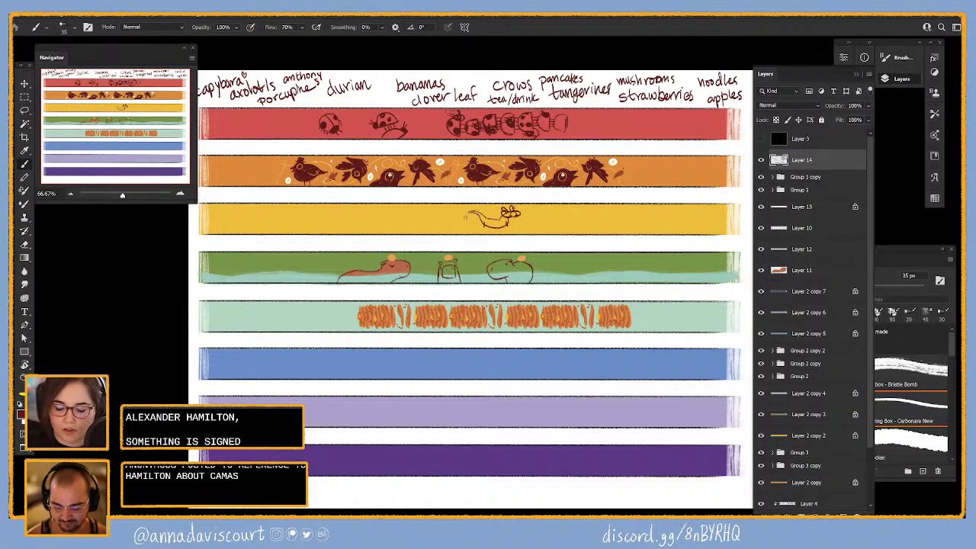
pyautogui.moveTo(466, 217)
pyautogui.mouseDown()
pyautogui.moveTo(476, 224)
pyautogui.moveTo(464, 226)
pyautogui.mouseUp()
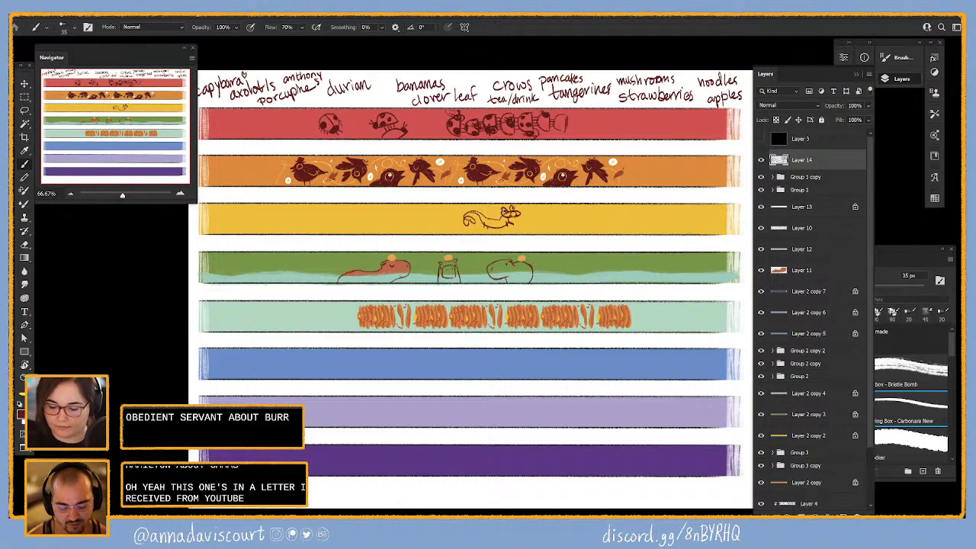
# - Sketch a small curled-up axolotl with its head pointing down beside the first one on the yellow stripe, undoing a poor stroke
pyautogui.moveTo(549, 206); pyautogui.dragTo(545, 218)
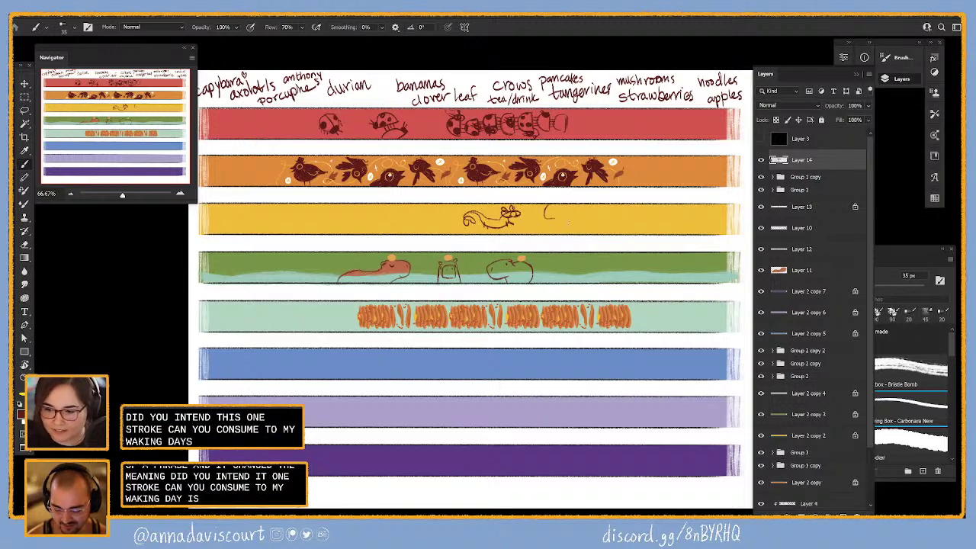
pyautogui.moveTo(555, 209); pyautogui.dragTo(557, 219)
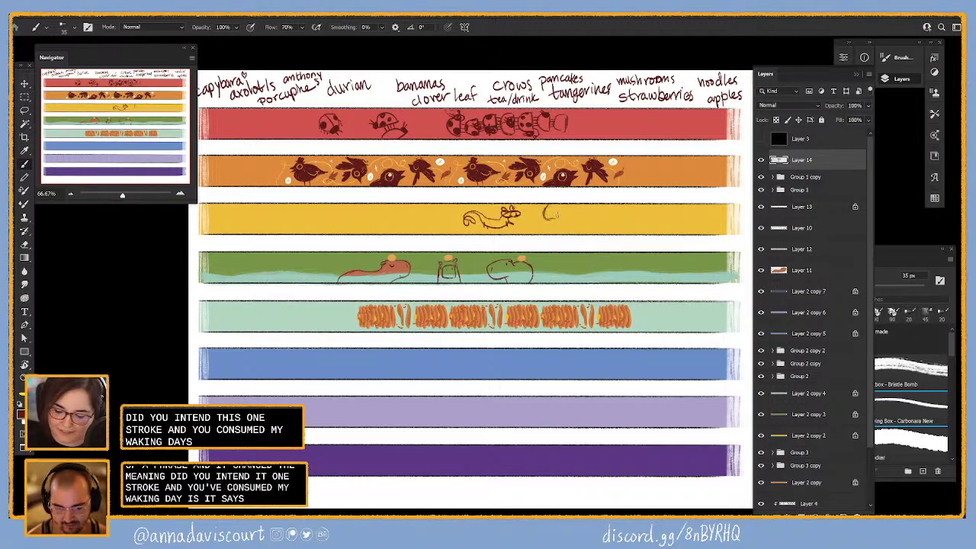
pyautogui.hotkey('ctrl', 'z')
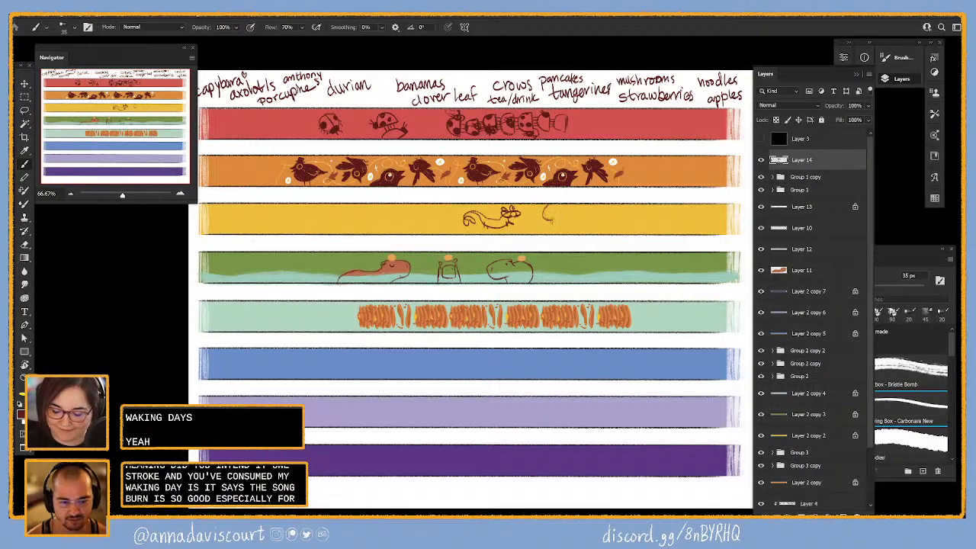
pyautogui.moveTo(556, 217)
pyautogui.mouseDown()
pyautogui.moveTo(571, 222)
pyautogui.moveTo(550, 220)
pyautogui.moveTo(561, 224)
pyautogui.mouseUp()
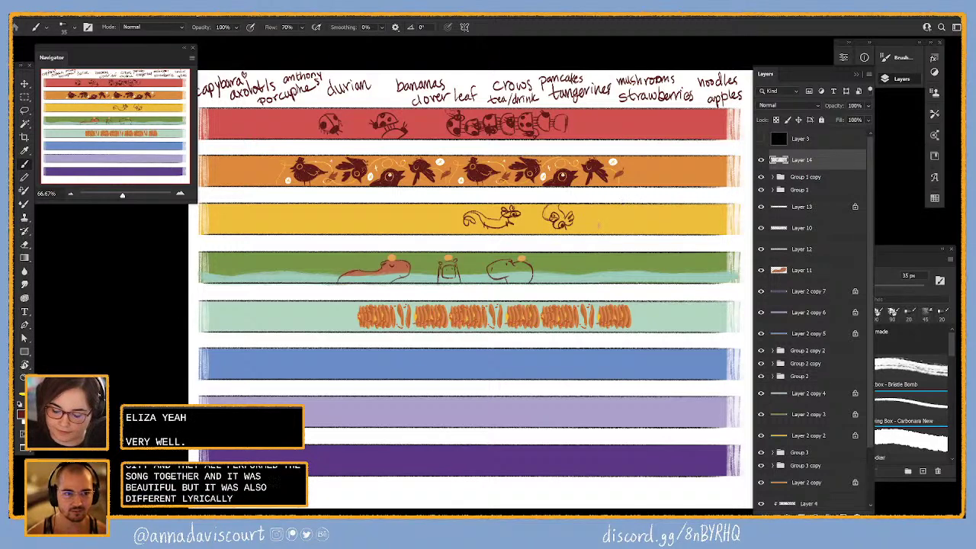
# - Sketch a long, stretched-out axolotl with feathery gills, a wavy body and a raised tail beside the curled one on the yellow stripe
pyautogui.moveTo(592, 226)
pyautogui.mouseDown()
pyautogui.moveTo(601, 219)
pyautogui.moveTo(601, 231)
pyautogui.moveTo(610, 205)
pyautogui.mouseUp()
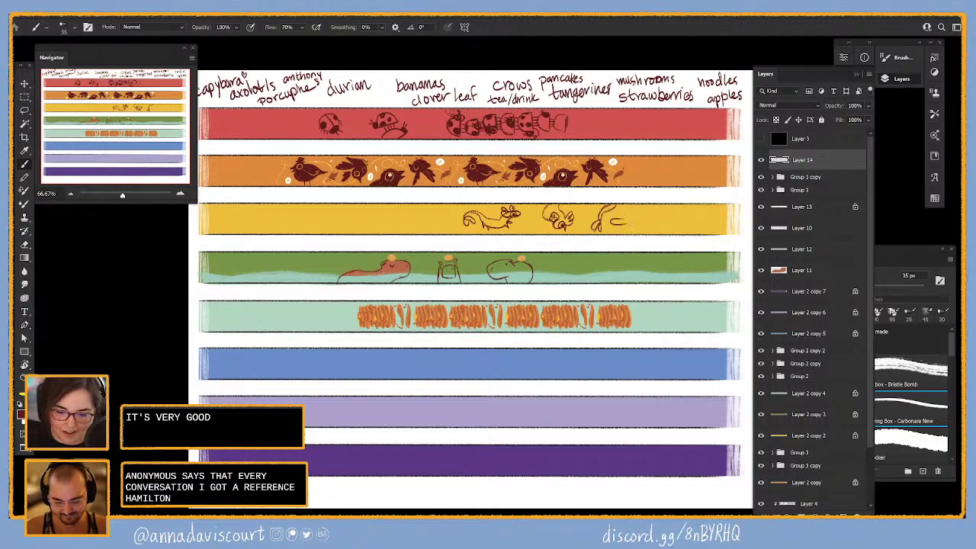
pyautogui.moveTo(633, 219)
pyautogui.mouseDown()
pyautogui.moveTo(619, 238)
pyautogui.moveTo(627, 222)
pyautogui.mouseUp()
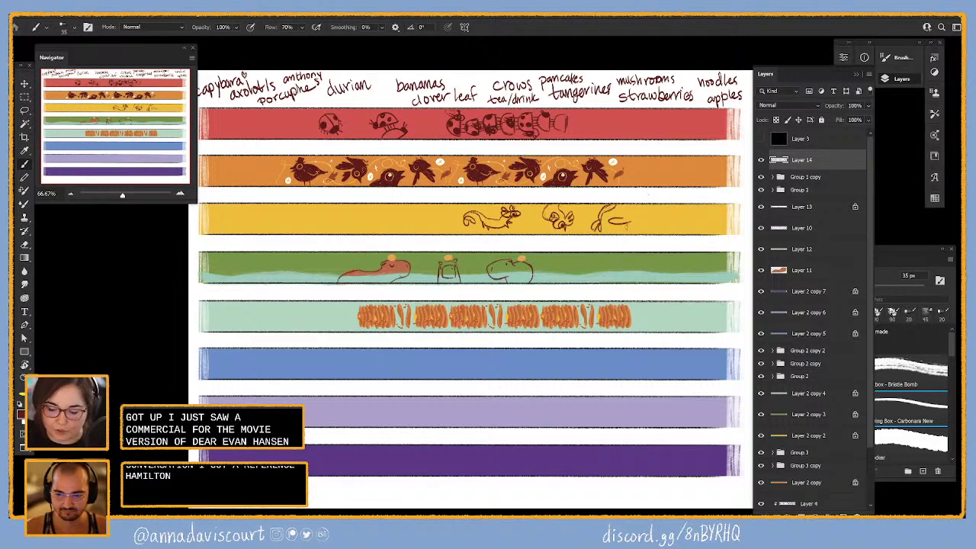
pyautogui.moveTo(630, 223)
pyautogui.mouseDown()
pyautogui.moveTo(652, 207)
pyautogui.moveTo(636, 203)
pyautogui.mouseUp()
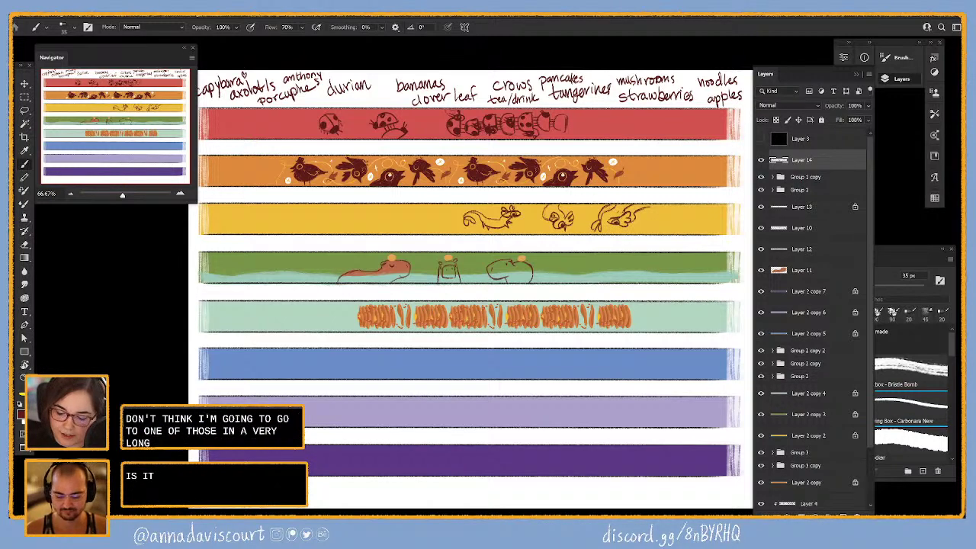
pyautogui.moveTo(635, 216); pyautogui.dragTo(636, 229)
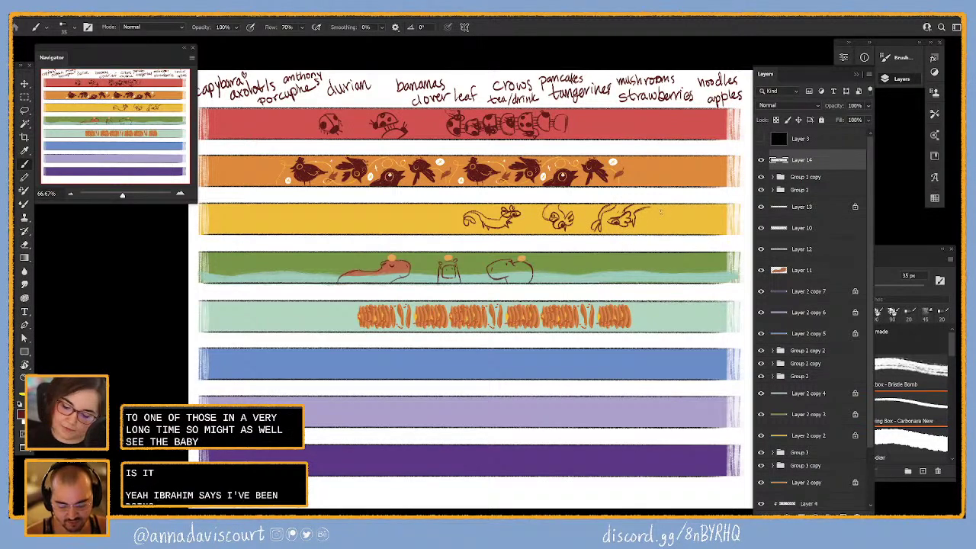
pyautogui.moveTo(647, 209); pyautogui.dragTo(657, 227)
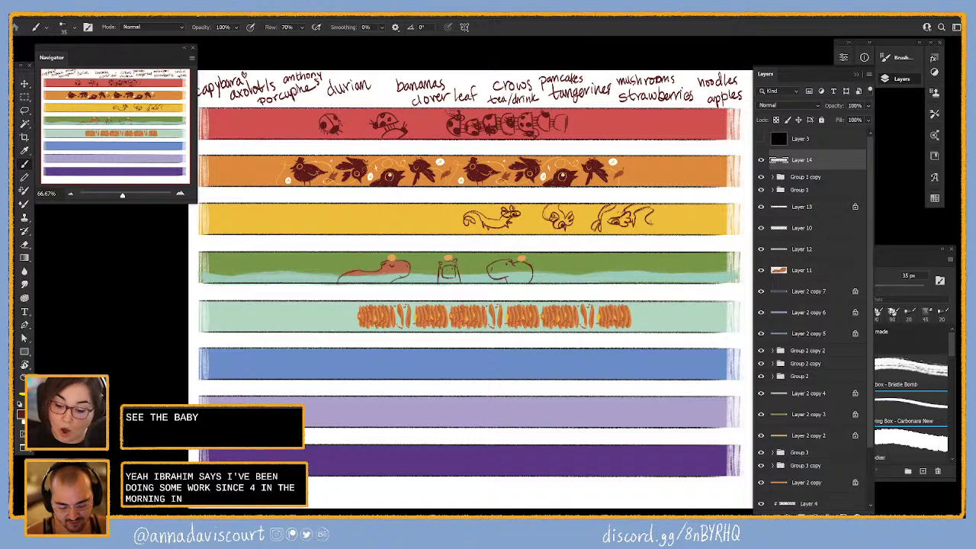
pyautogui.moveTo(647, 221); pyautogui.dragTo(674, 221)
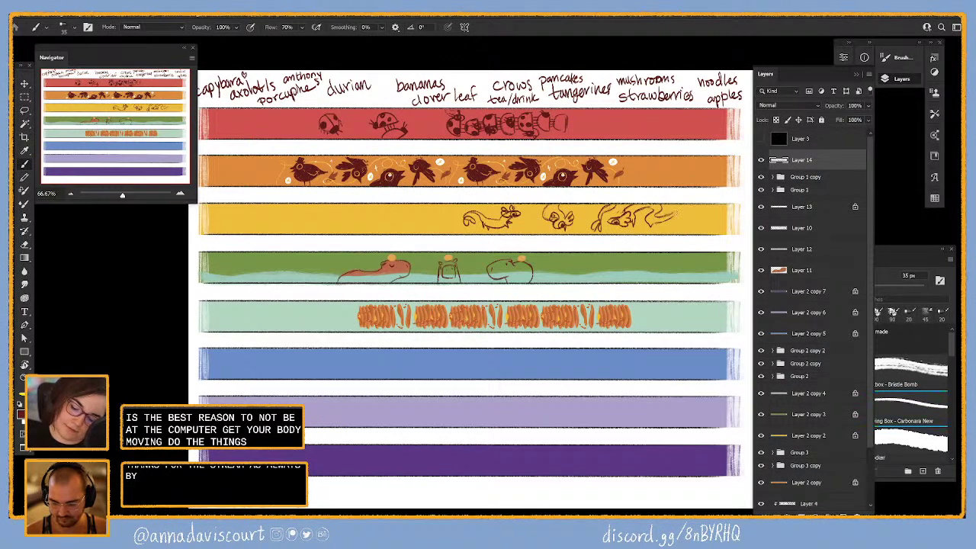
pyautogui.moveTo(667, 216); pyautogui.dragTo(686, 208)
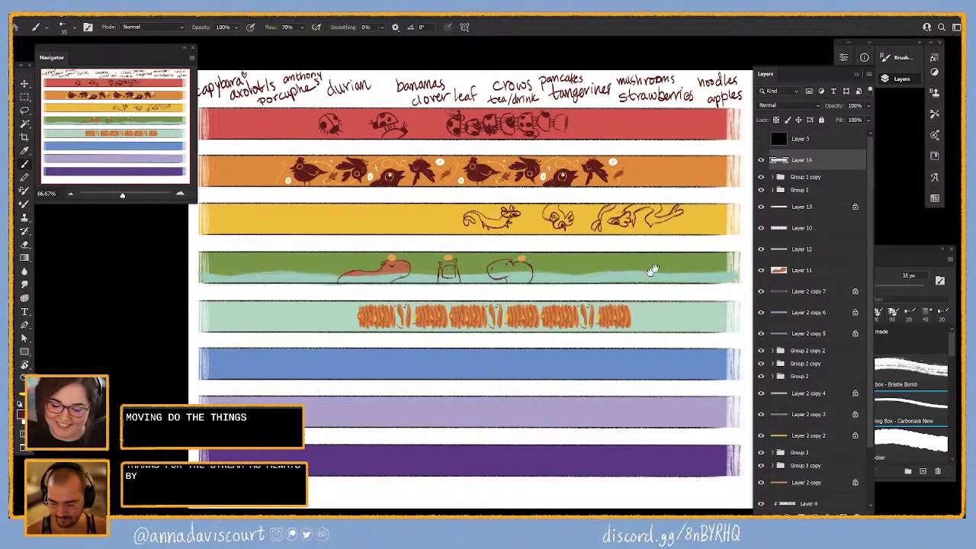
# - Lengthen the first axolotl by moving its tail half away from its head and drawing a back line across the gap
pyautogui.moveTo(653, 270); pyautogui.dragTo(614, 288)
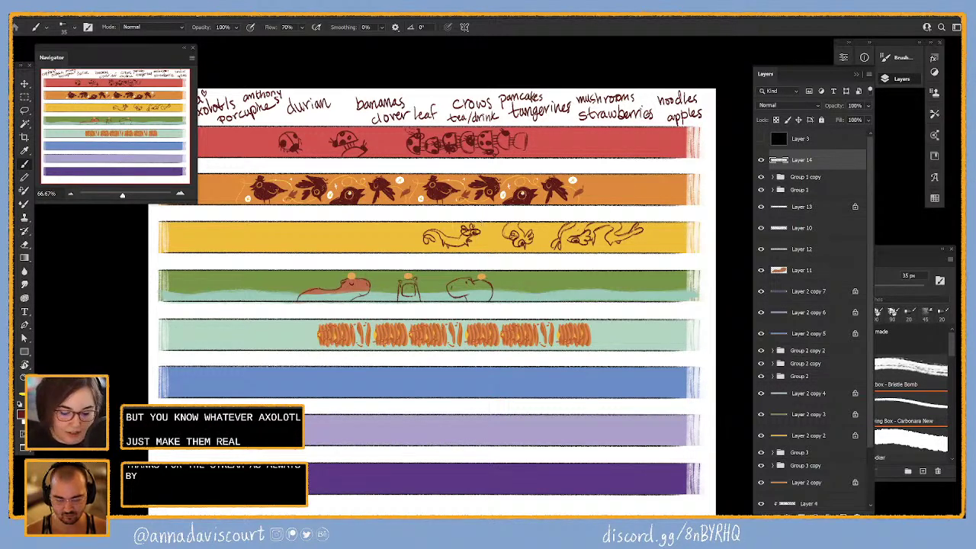
pyautogui.press('l')
pyautogui.moveTo(459, 259)
pyautogui.mouseDown()
pyautogui.moveTo(412, 230)
pyautogui.moveTo(452, 217)
pyautogui.moveTo(421, 240)
pyautogui.moveTo(442, 227)
pyautogui.mouseUp()
pyautogui.press('v')
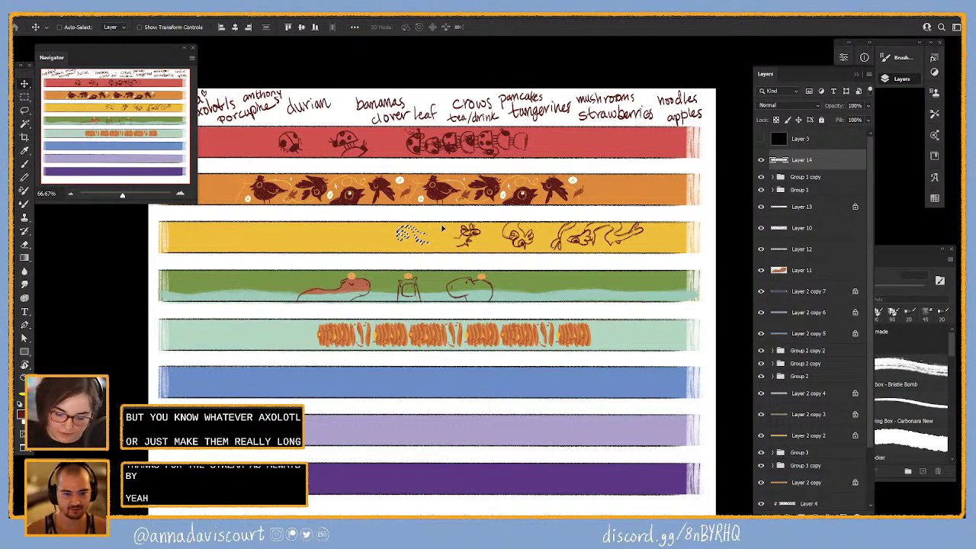
pyautogui.hotkey('ctrl', 'd')
pyautogui.press('b')
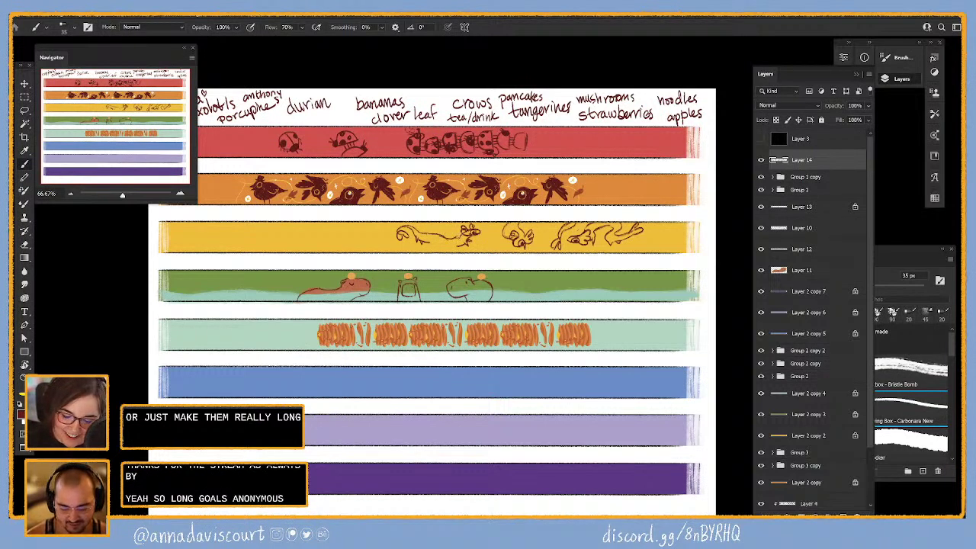
# - Clean up the lengthened axolotl's back line and draw a long curved belly line, erasing stray marks
pyautogui.press('e')
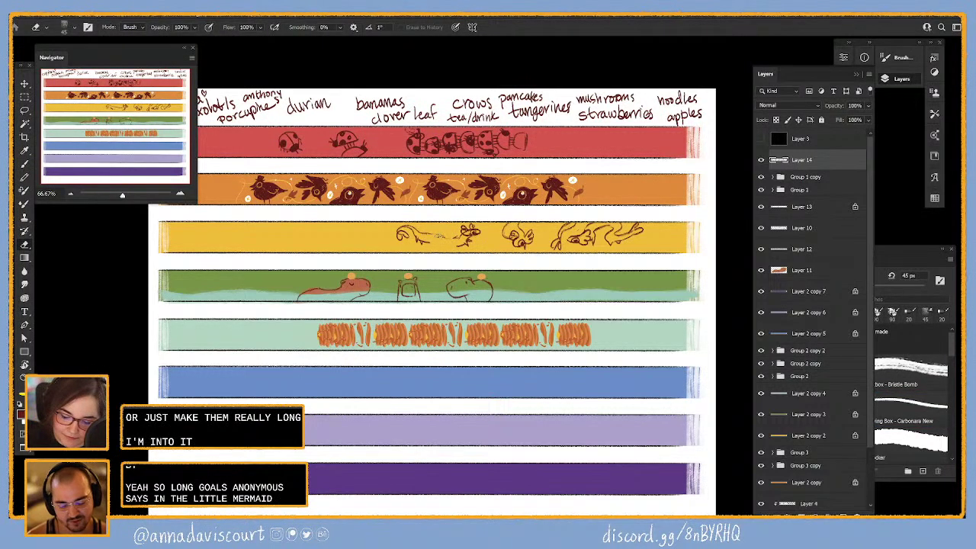
pyautogui.press('b')
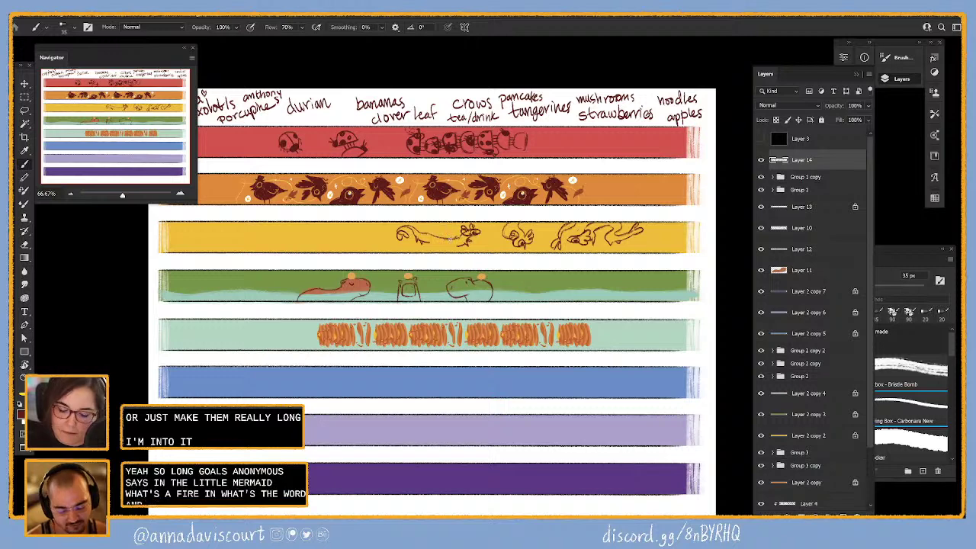
pyautogui.press('e')
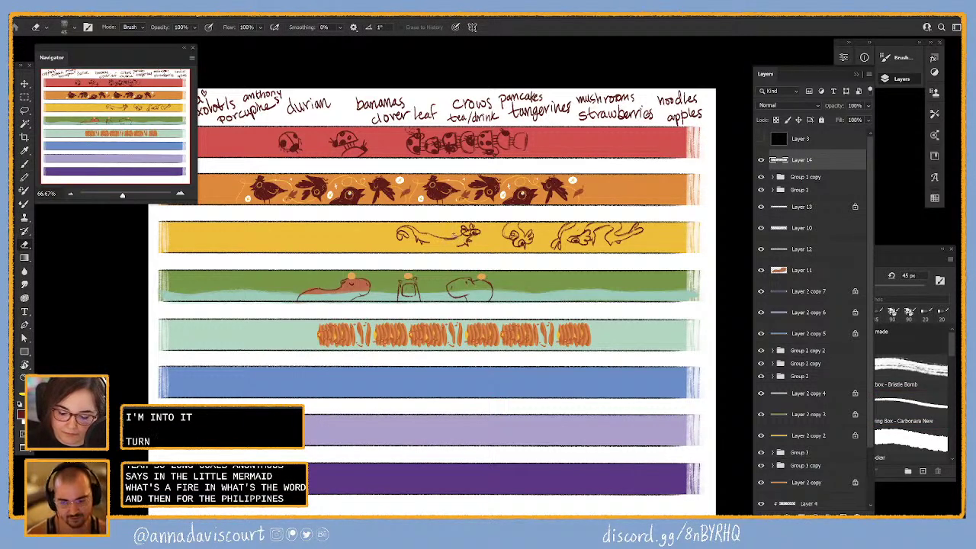
pyautogui.press('b')
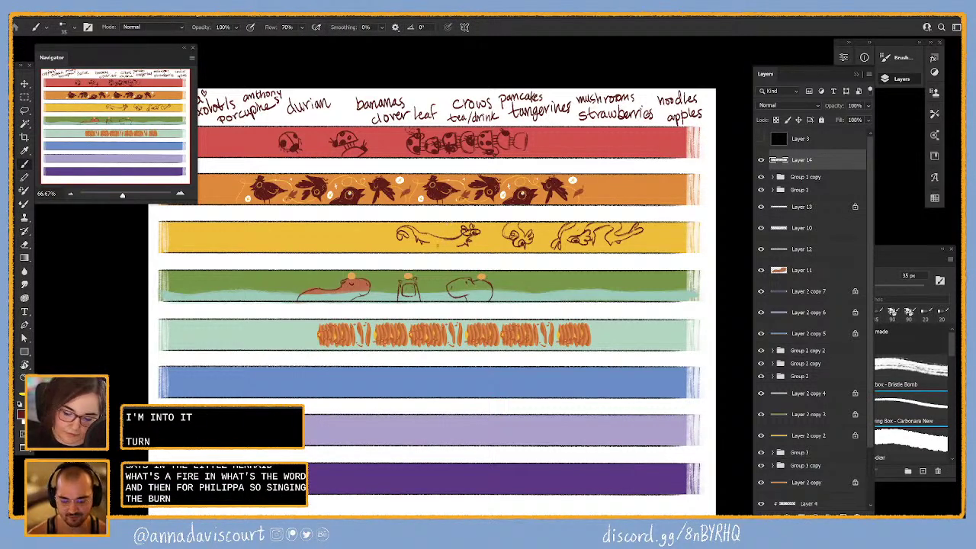
pyautogui.moveTo(431, 246); pyautogui.dragTo(448, 249)
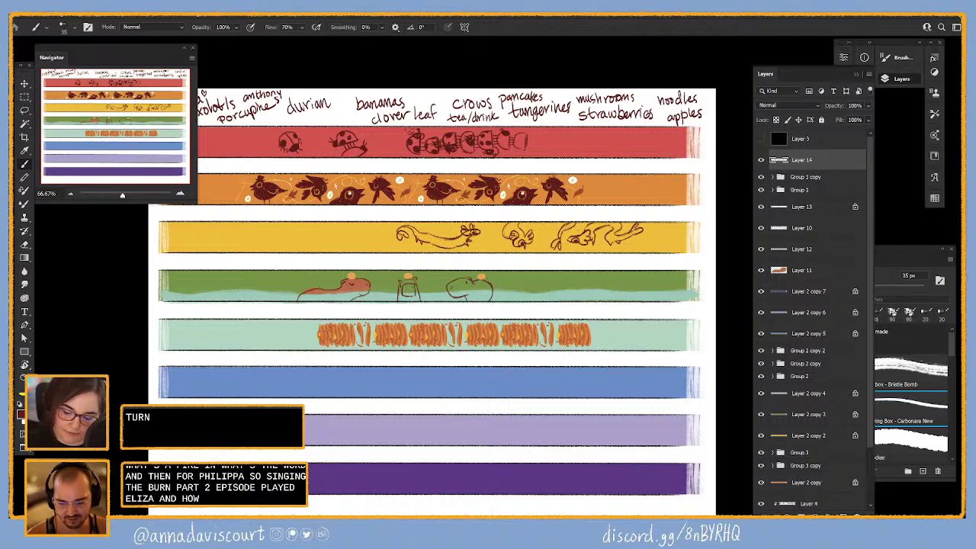
pyautogui.press('e')
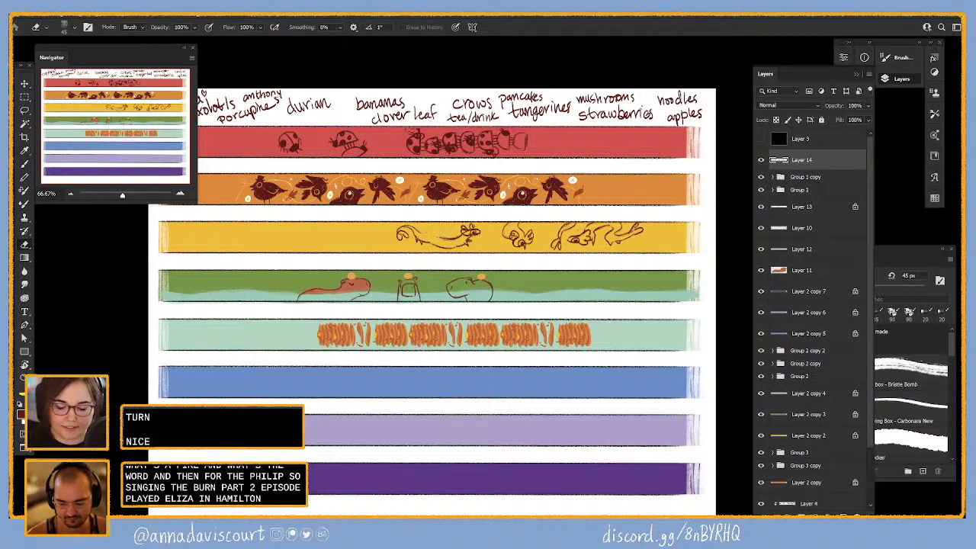
pyautogui.press('b')
pyautogui.press('e')
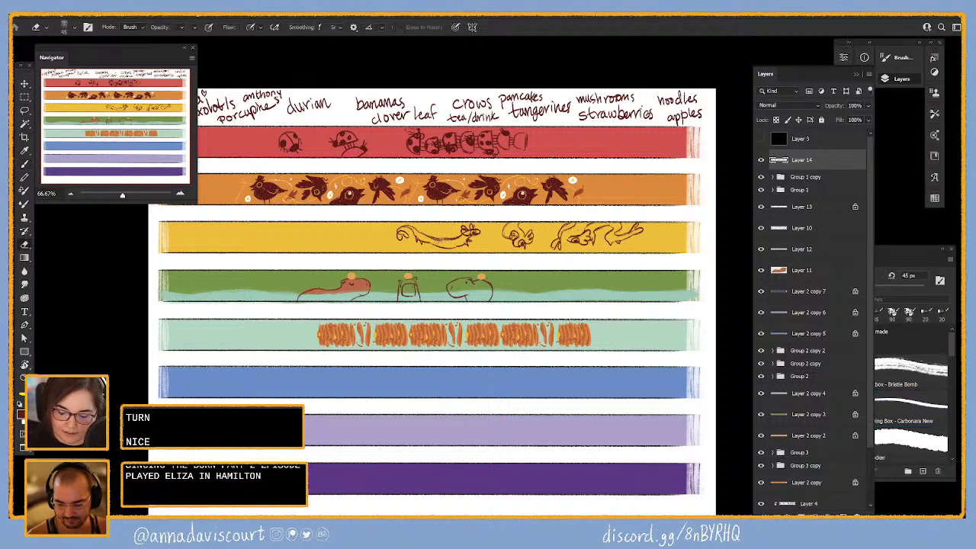
pyautogui.moveTo(447, 246); pyautogui.dragTo(421, 238)
pyautogui.press('b')
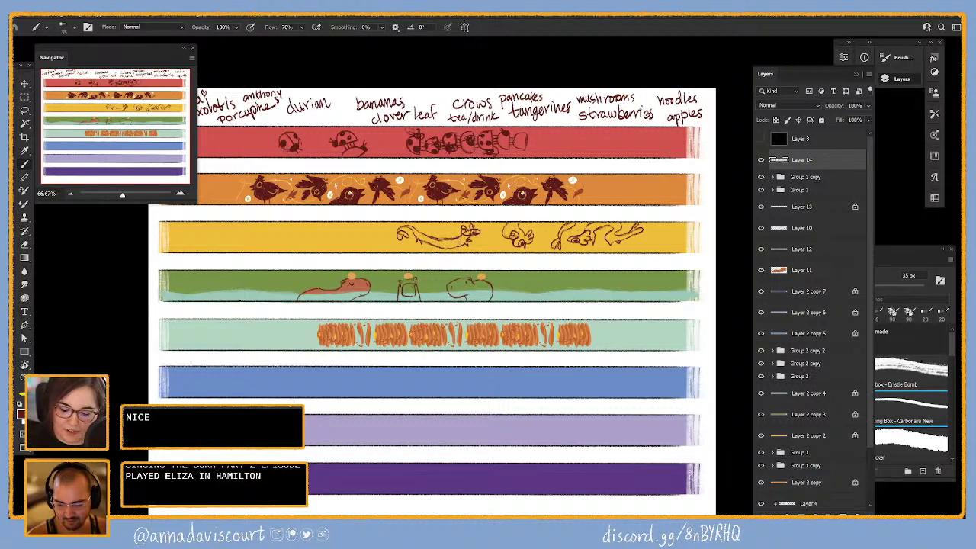
# - Erase and redraw the lengthened axolotl's front legs and the belly line around them
pyautogui.press('e')
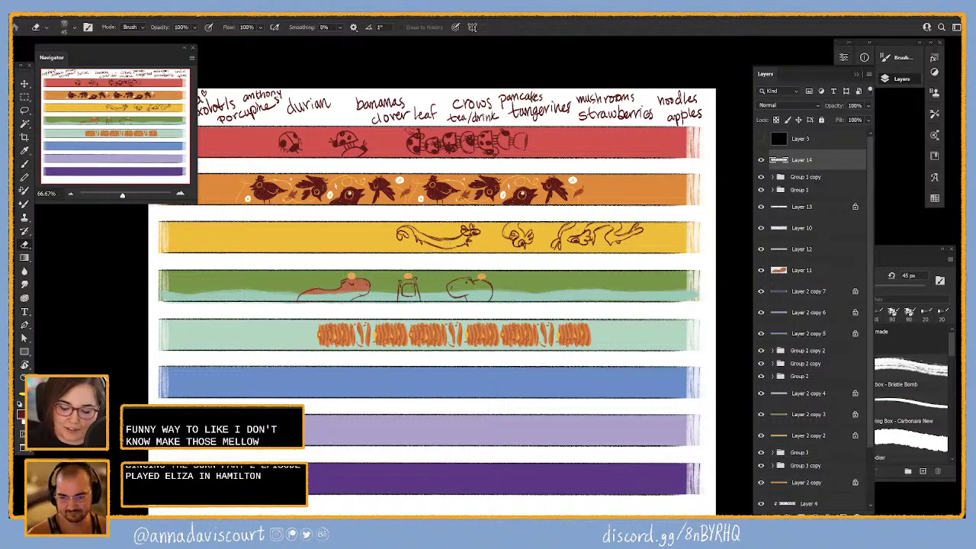
pyautogui.press('b')
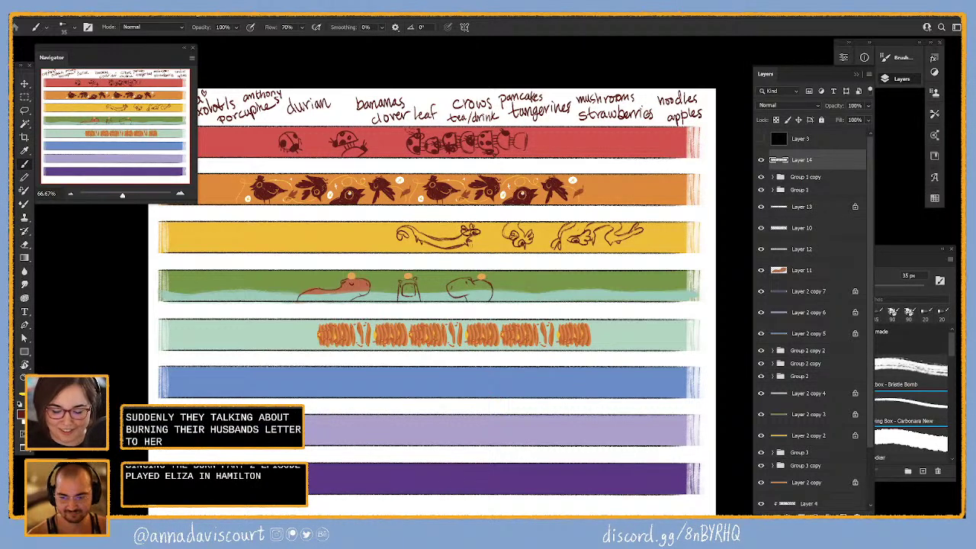
pyautogui.press('e')
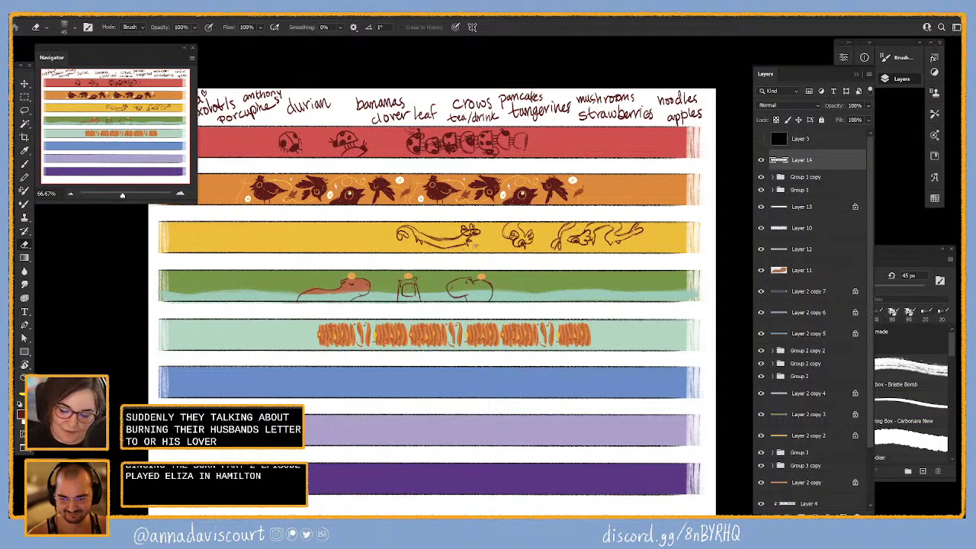
pyautogui.press('b')
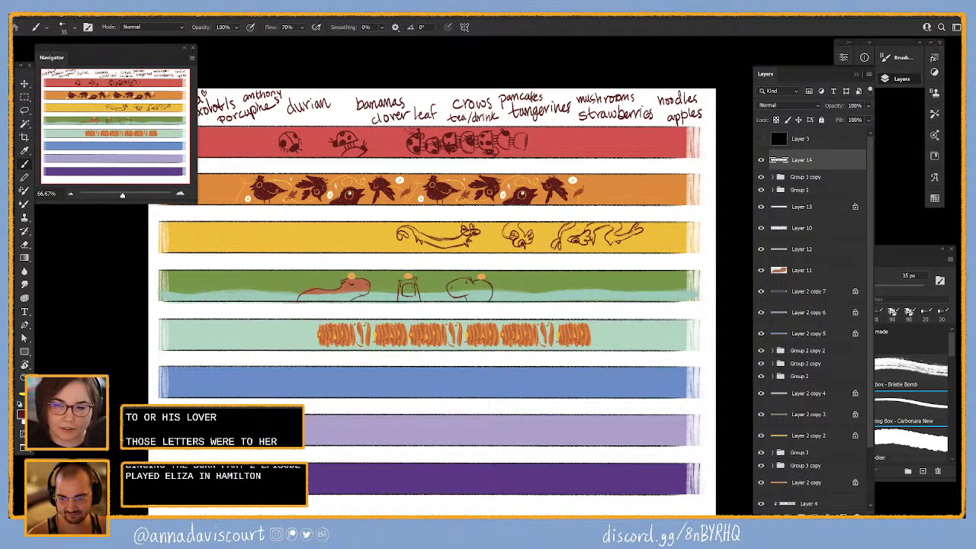
pyautogui.press('e')
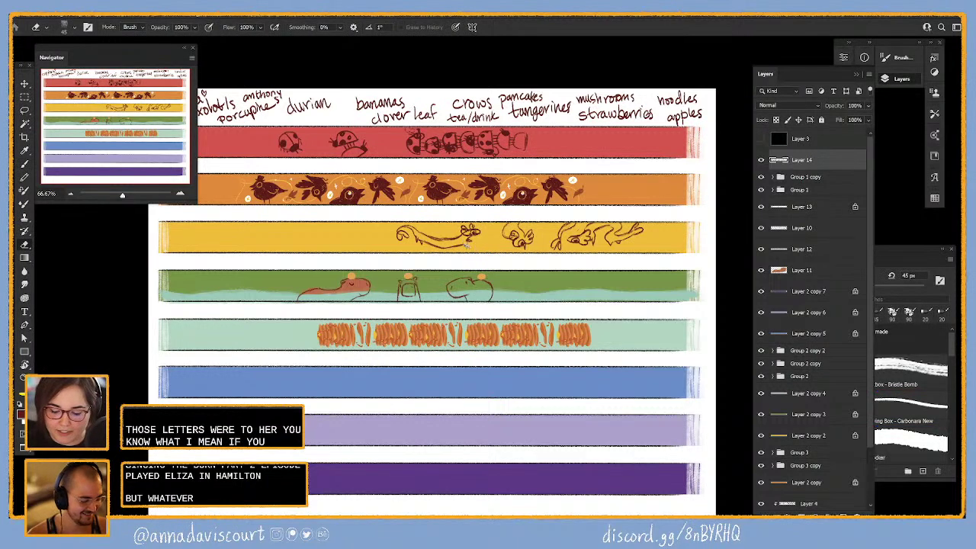
pyautogui.press('b')
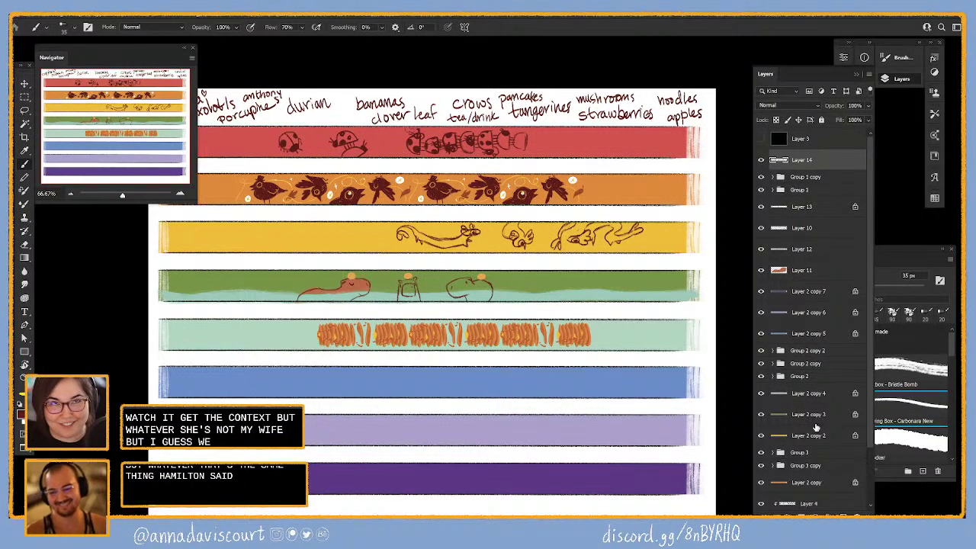
# - Erase the lengthened axolotl's middle and redraw its body as a wavy, noodle-like shape joining the tail and head
pyautogui.press('e')
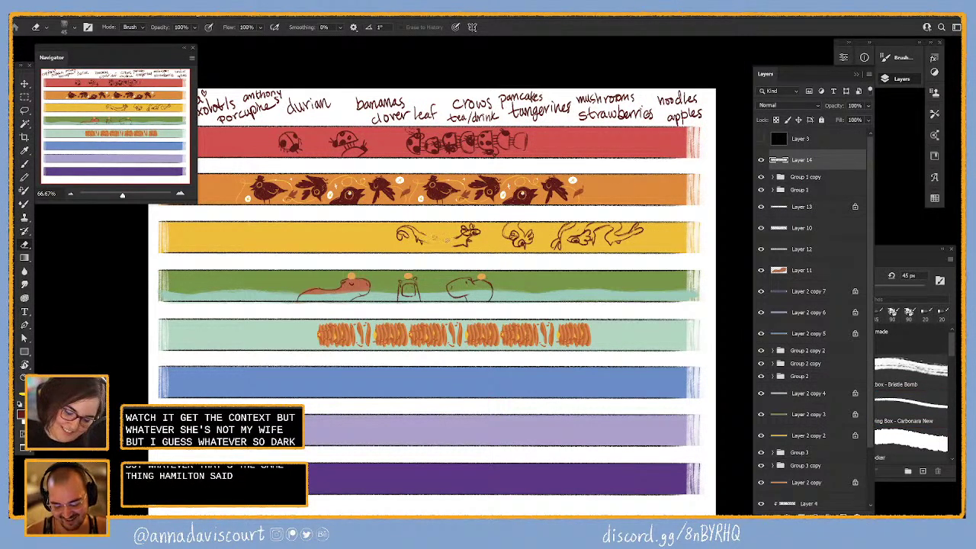
pyautogui.press('b')
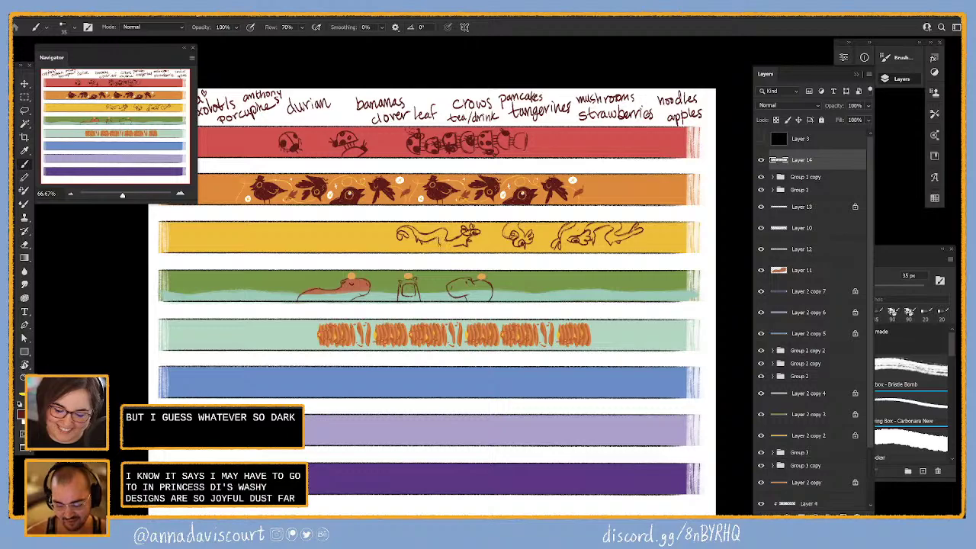
pyautogui.hotkey('ctrl', '+')
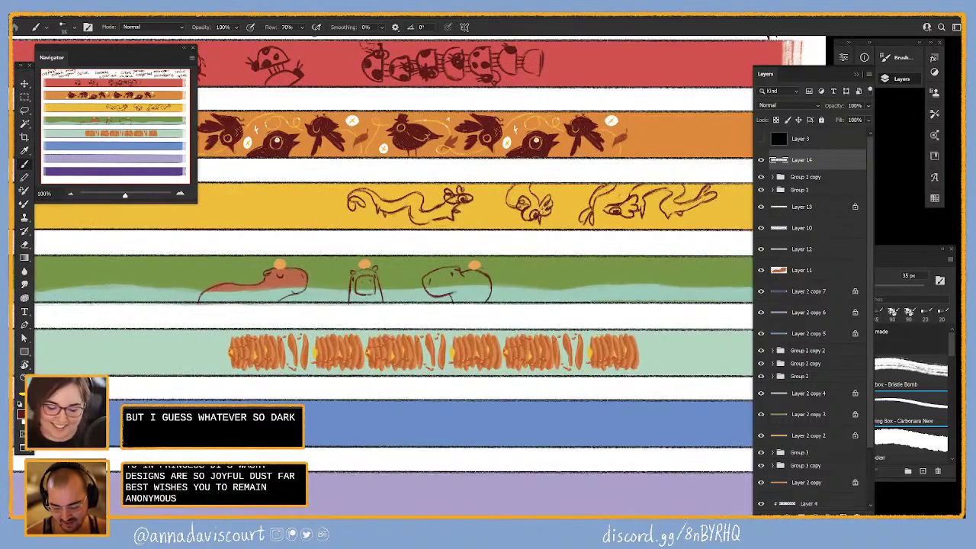
pyautogui.press('h')
pyautogui.moveTo(524, 253); pyautogui.dragTo(549, 283)
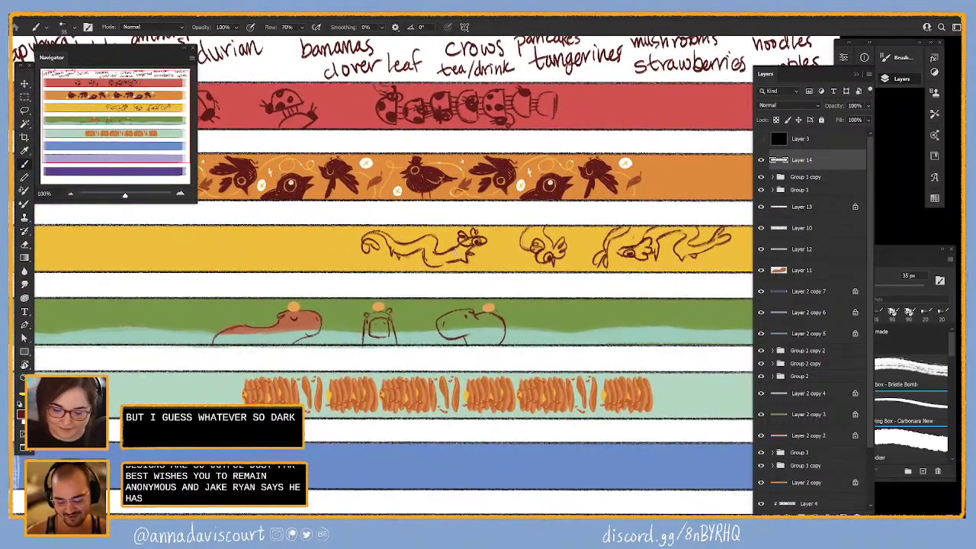
# - Refine the long axolotls' head, gill and body outlines on the yellow stripe, erasing and redrawing lines
pyautogui.press('h')
pyautogui.moveTo(476, 241); pyautogui.dragTo(545, 243)
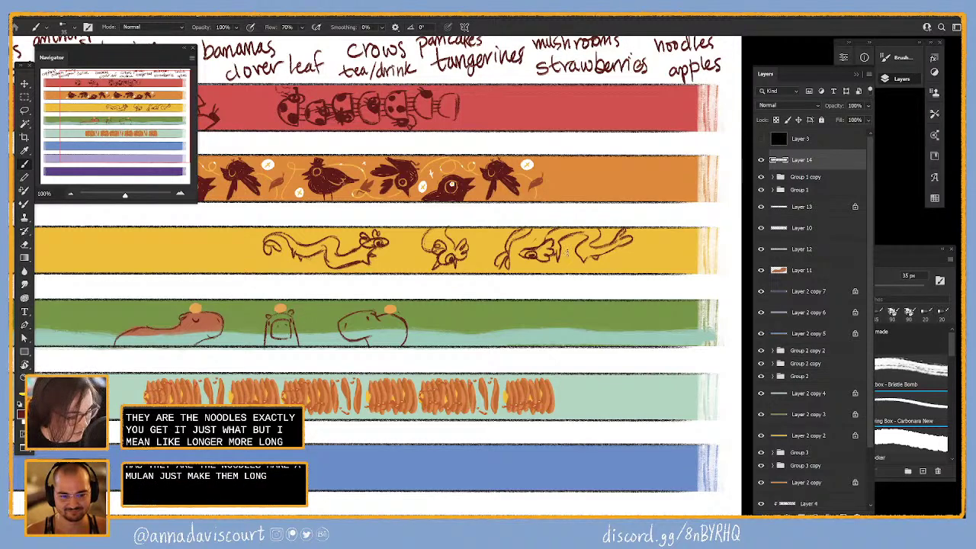
pyautogui.press('e')
pyautogui.press('b')
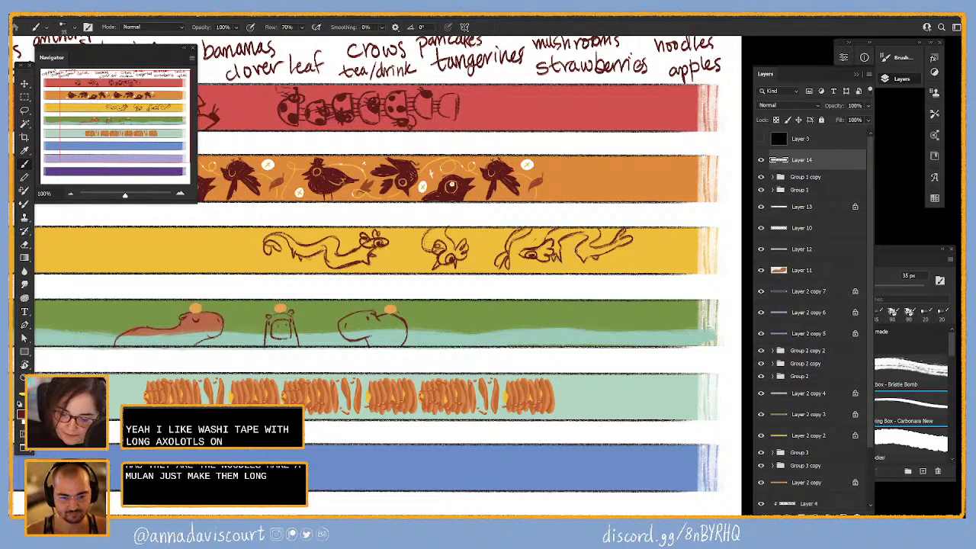
pyautogui.moveTo(677, 382); pyautogui.dragTo(727, 402)
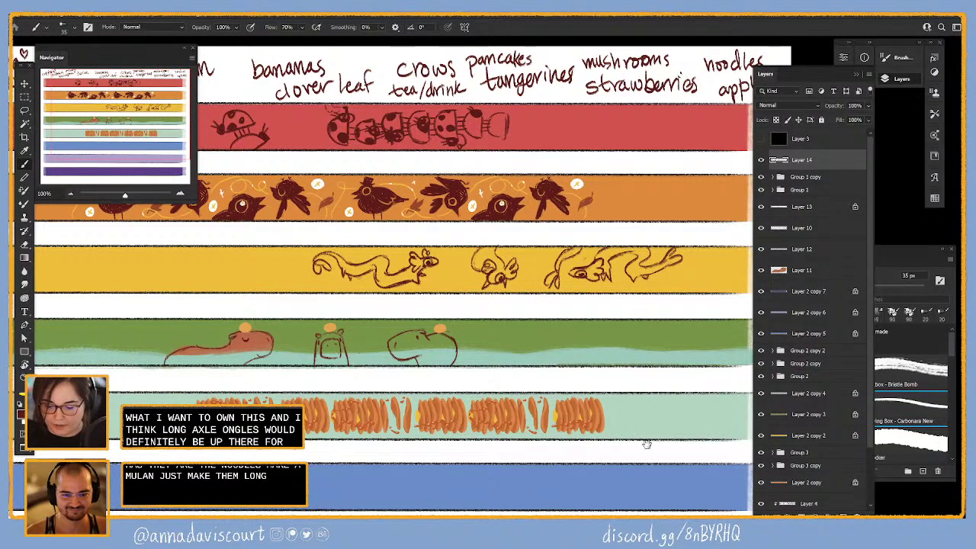
# - Select the tail end of the long axolotl on the yellow stripe and move it about 0.86 in left, clearing the selection
pyautogui.moveTo(645, 442); pyautogui.dragTo(586, 453)
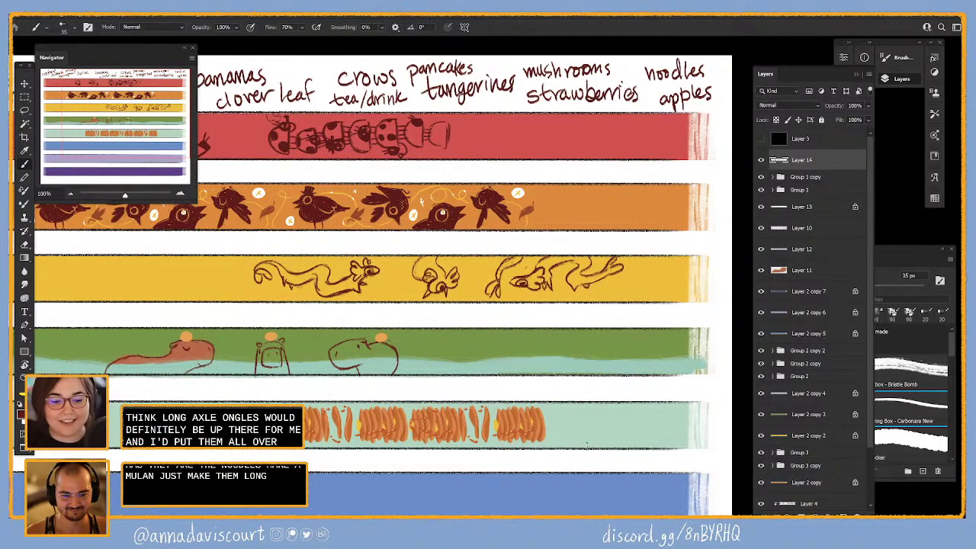
pyautogui.moveTo(596, 397); pyautogui.dragTo(656, 386)
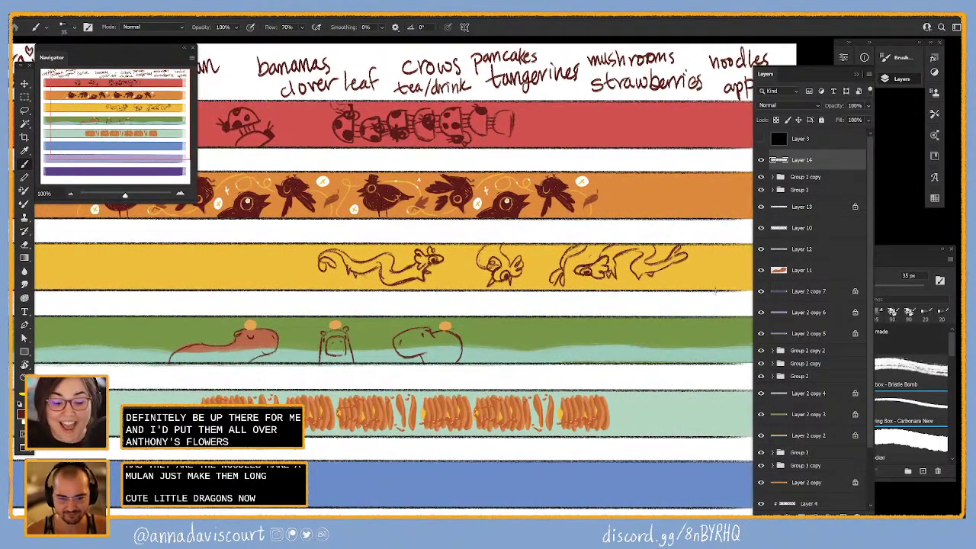
pyautogui.moveTo(658, 296)
pyautogui.mouseDown()
pyautogui.moveTo(698, 290)
pyautogui.moveTo(645, 314)
pyautogui.moveTo(719, 306)
pyautogui.mouseUp()
pyautogui.press('l')
pyautogui.moveTo(408, 232)
pyautogui.mouseDown()
pyautogui.moveTo(348, 241)
pyautogui.moveTo(410, 254)
pyautogui.moveTo(349, 263)
pyautogui.mouseUp()
pyautogui.press('v')
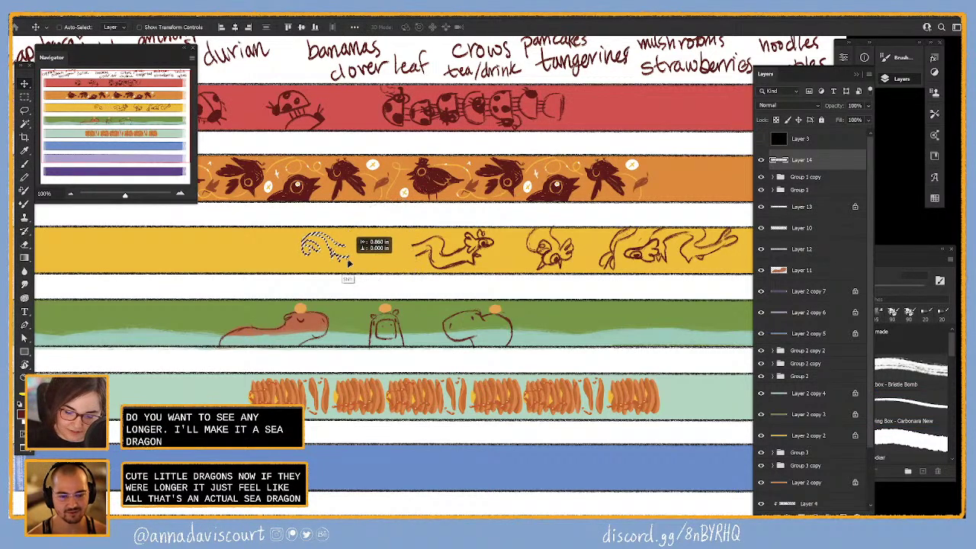
pyautogui.hotkey('ctrl', 'd')
pyautogui.press('b')
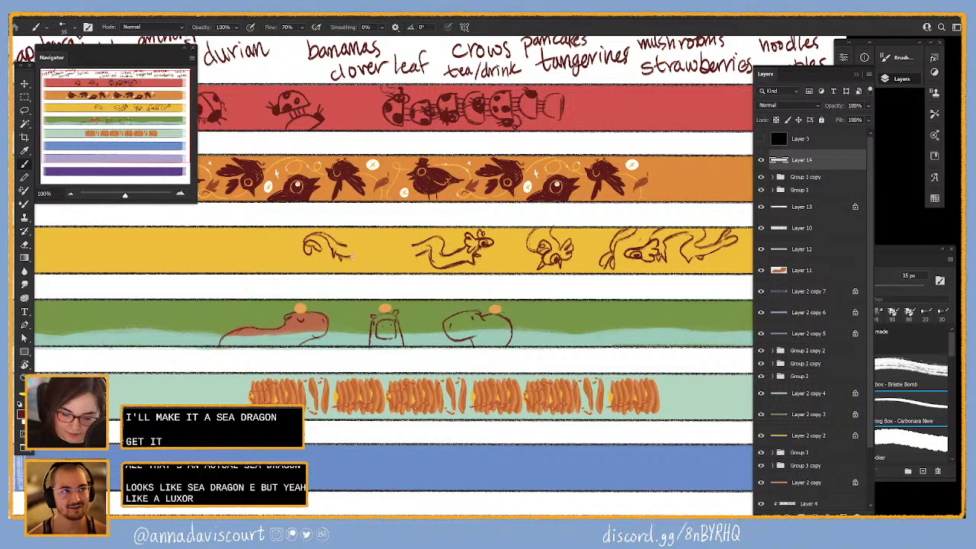
# - Redraw the long axolotl's middle as a looping, curled body joining the moved tail to the front half, undoing unsuccessful lines
pyautogui.moveTo(349, 253)
pyautogui.mouseDown()
pyautogui.moveTo(382, 262)
pyautogui.moveTo(394, 237)
pyautogui.moveTo(448, 238)
pyautogui.moveTo(367, 263)
pyautogui.mouseUp()
pyautogui.hotkey('ctrl', 'z')
pyautogui.hotkey('ctrl', 'z')
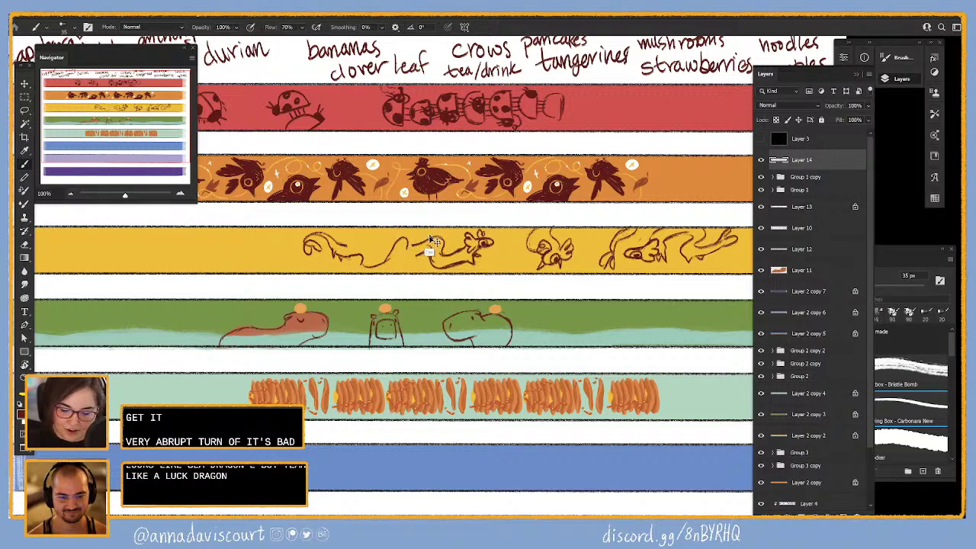
pyautogui.hotkey('ctrl', 'z')
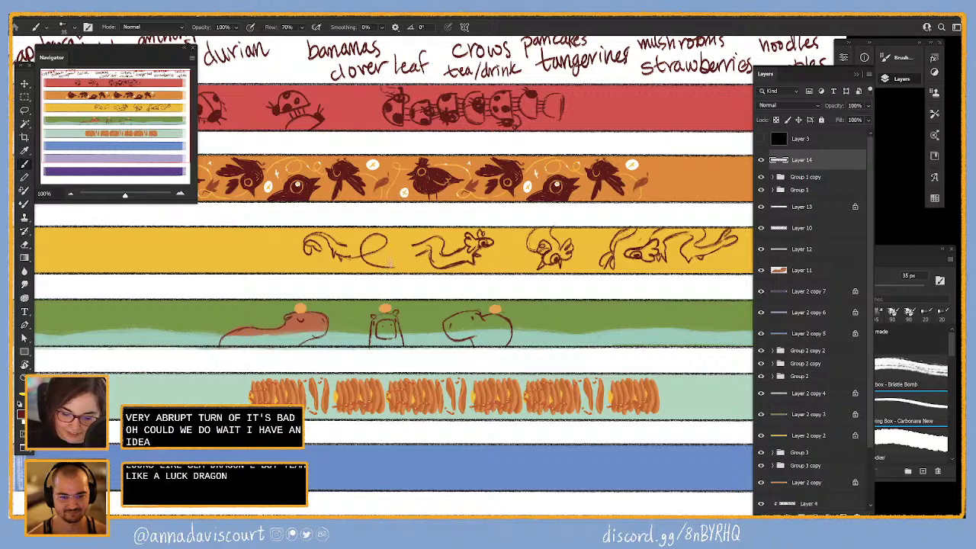
pyautogui.moveTo(385, 255)
pyautogui.mouseDown()
pyautogui.moveTo(424, 255)
pyautogui.moveTo(389, 258)
pyautogui.mouseUp()
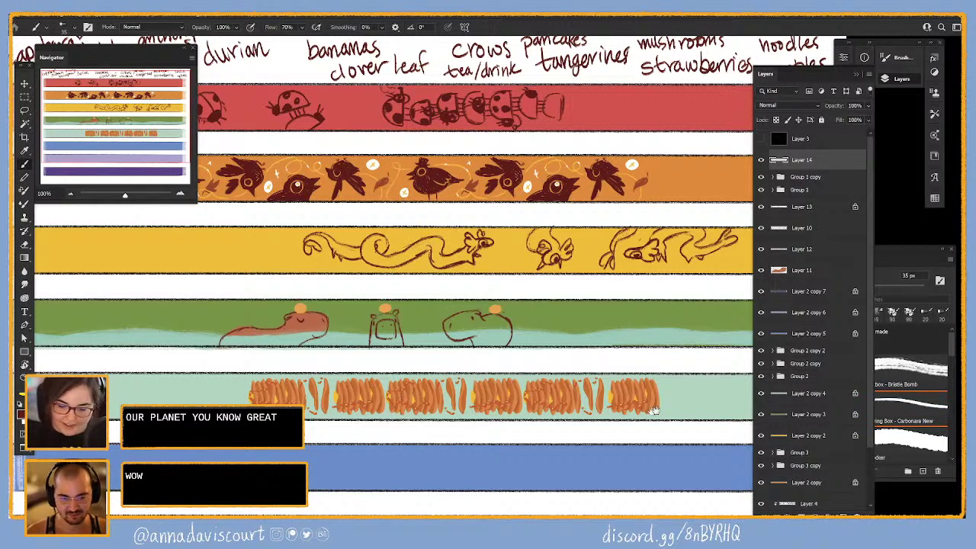
# - Add a new layer above Layer 14 for a separate axolotl sketch near the left ends of the stripes
pyautogui.moveTo(653, 410); pyautogui.dragTo(627, 409)
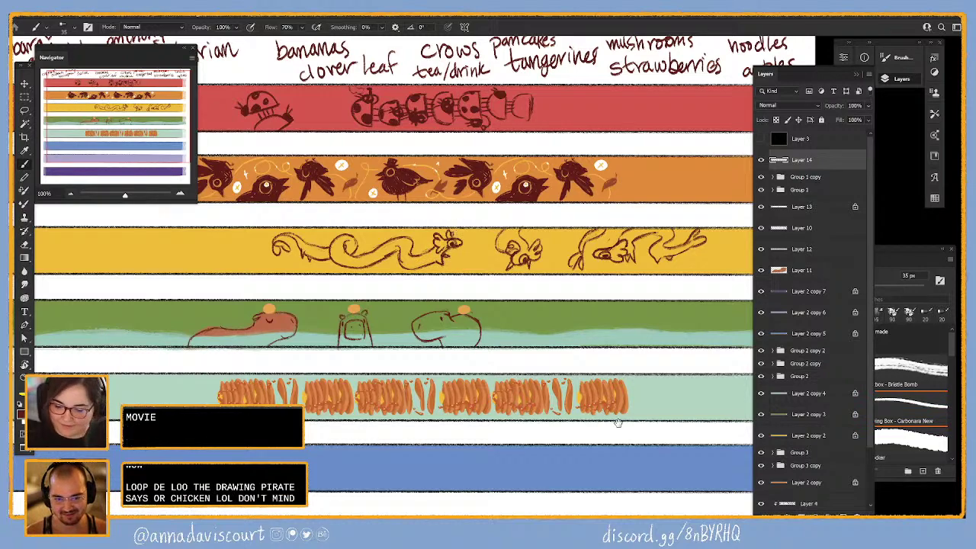
pyautogui.moveTo(613, 425); pyautogui.dragTo(600, 440)
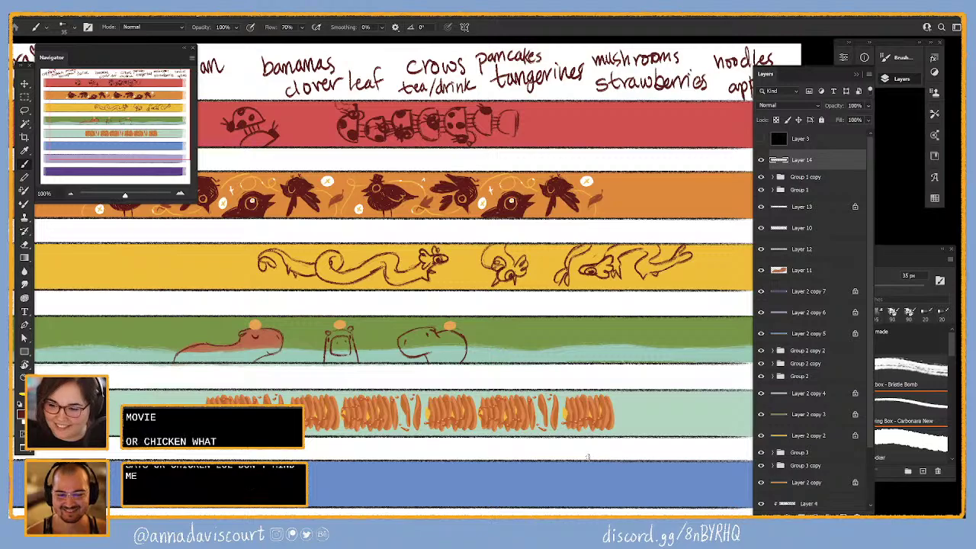
pyautogui.moveTo(536, 483); pyautogui.dragTo(625, 470)
pyautogui.hscroll(-3, 595, 475)
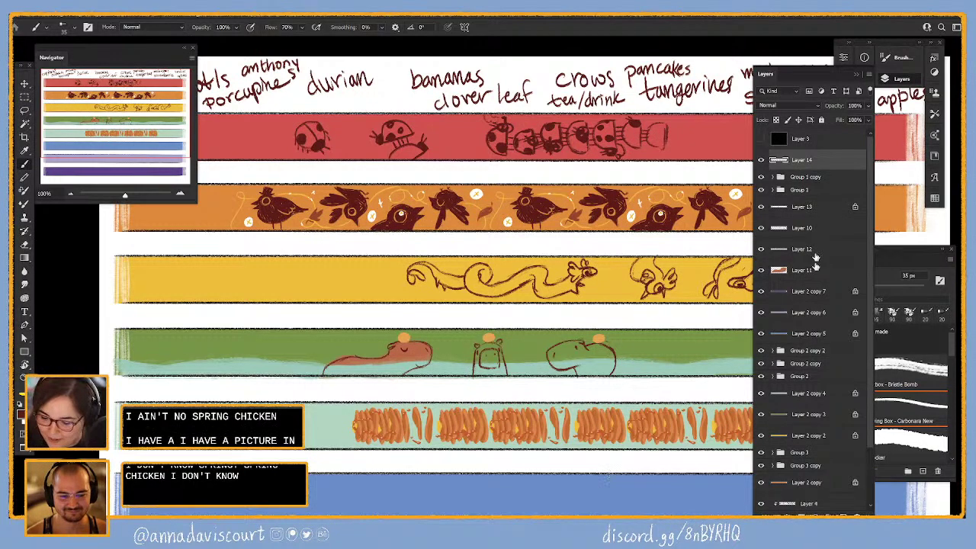
pyautogui.click(845, 511)
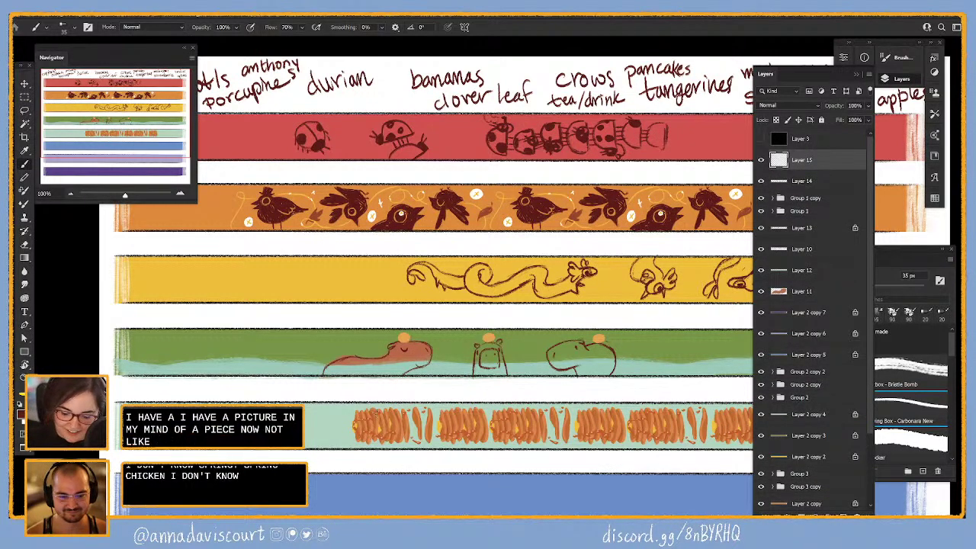
pyautogui.moveTo(447, 454); pyautogui.dragTo(657, 460)
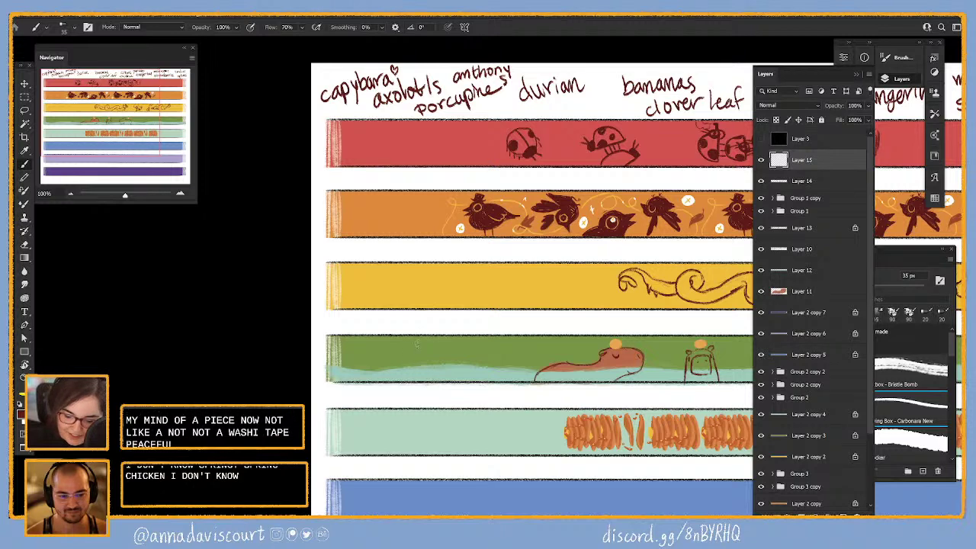
# - Sketch a vertical ribbon-like axolotl with looping body, legs and curled tail across the stripes' left ends, and frame it with a rectangle
pyautogui.moveTo(417, 387)
pyautogui.mouseDown()
pyautogui.moveTo(387, 386)
pyautogui.moveTo(422, 376)
pyautogui.moveTo(416, 383)
pyautogui.moveTo(456, 342)
pyautogui.moveTo(414, 300)
pyautogui.moveTo(411, 257)
pyautogui.moveTo(435, 253)
pyautogui.moveTo(428, 272)
pyautogui.moveTo(403, 236)
pyautogui.moveTo(419, 199)
pyautogui.mouseUp()
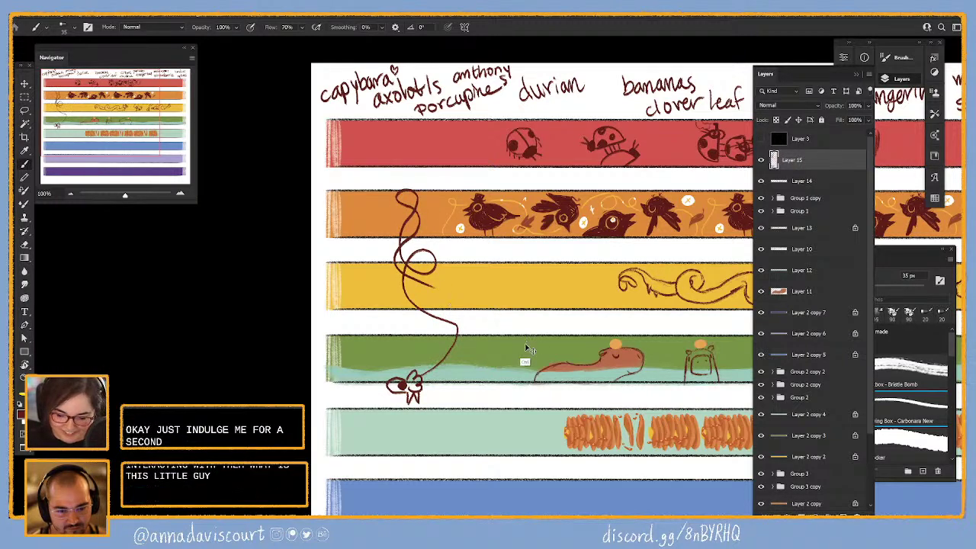
pyautogui.hotkey('ctrl', 'z')
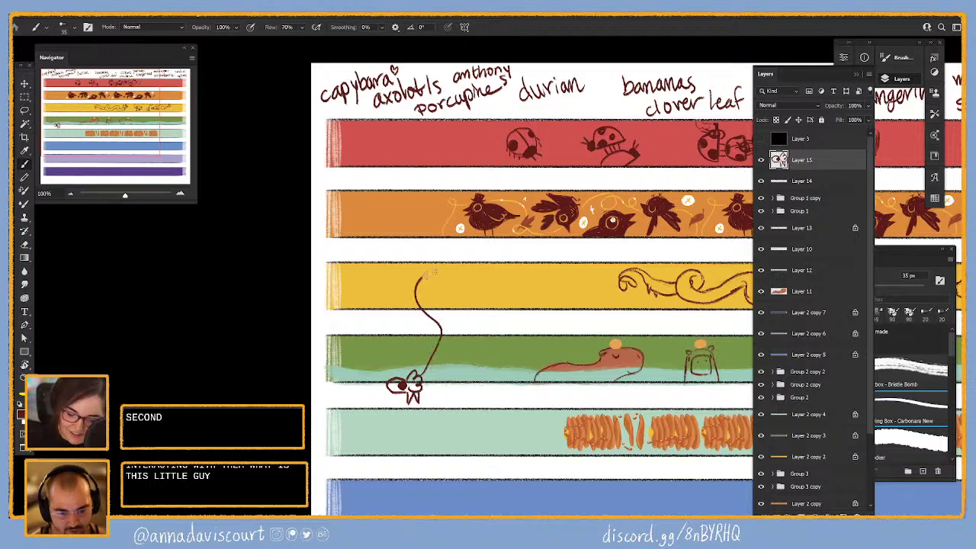
pyautogui.moveTo(429, 287)
pyautogui.mouseDown()
pyautogui.moveTo(451, 246)
pyautogui.moveTo(481, 261)
pyautogui.moveTo(464, 251)
pyautogui.moveTo(473, 312)
pyautogui.moveTo(455, 349)
pyautogui.moveTo(463, 401)
pyautogui.moveTo(474, 390)
pyautogui.mouseUp()
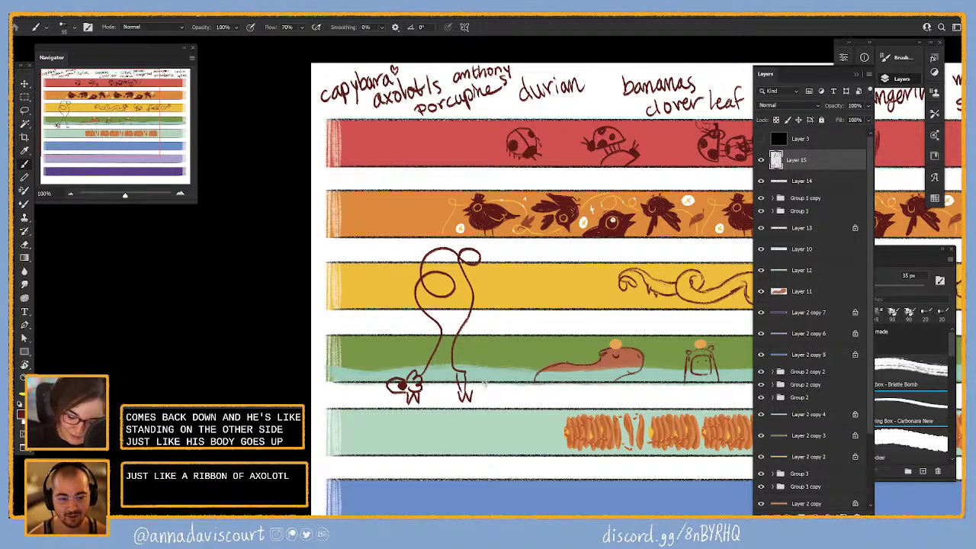
pyautogui.moveTo(468, 378)
pyautogui.mouseDown()
pyautogui.moveTo(498, 363)
pyautogui.moveTo(486, 327)
pyautogui.moveTo(500, 375)
pyautogui.moveTo(472, 398)
pyautogui.mouseUp()
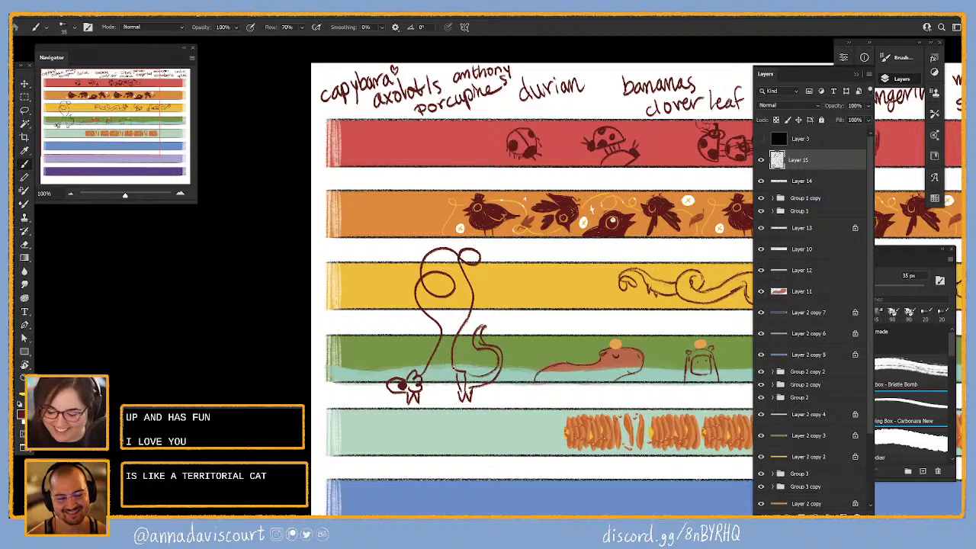
pyautogui.moveTo(441, 358)
pyautogui.mouseDown()
pyautogui.moveTo(421, 398)
pyautogui.moveTo(446, 377)
pyautogui.mouseUp()
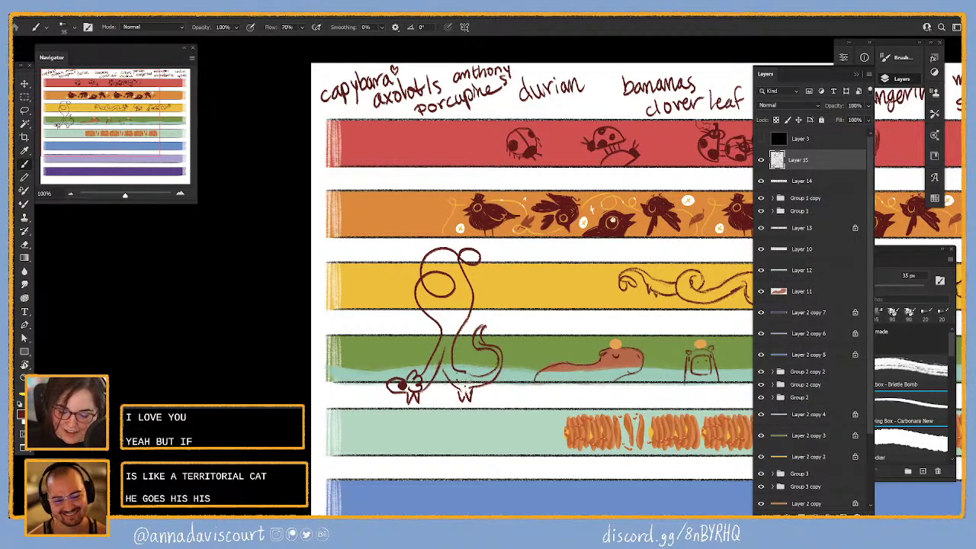
pyautogui.moveTo(360, 251)
pyautogui.mouseDown()
pyautogui.moveTo(376, 422)
pyautogui.moveTo(497, 423)
pyautogui.moveTo(518, 391)
pyautogui.moveTo(513, 245)
pyautogui.moveTo(359, 230)
pyautogui.mouseUp()
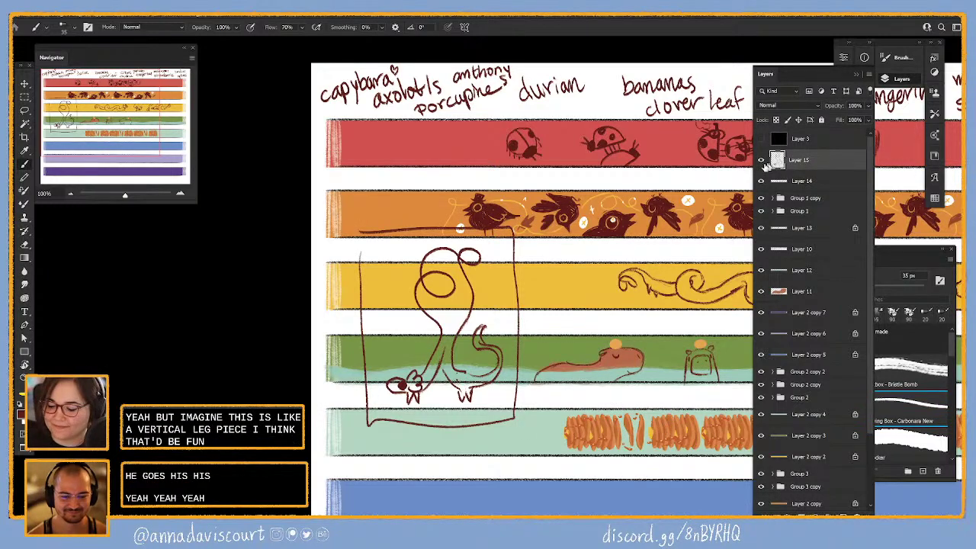
# - Hide the ribbon axolotl's layer, identify the yellow stripe's sketch layer by toggling visibility, and make Layer 14 active
pyautogui.click(761, 160)
pyautogui.scroll(1, 537, 429)
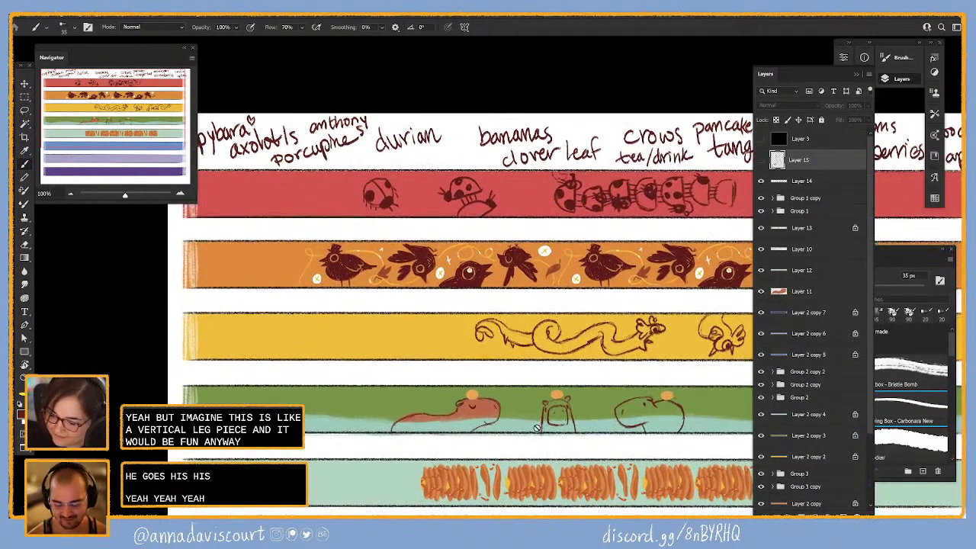
pyautogui.click(761, 254)
pyautogui.click(761, 254)
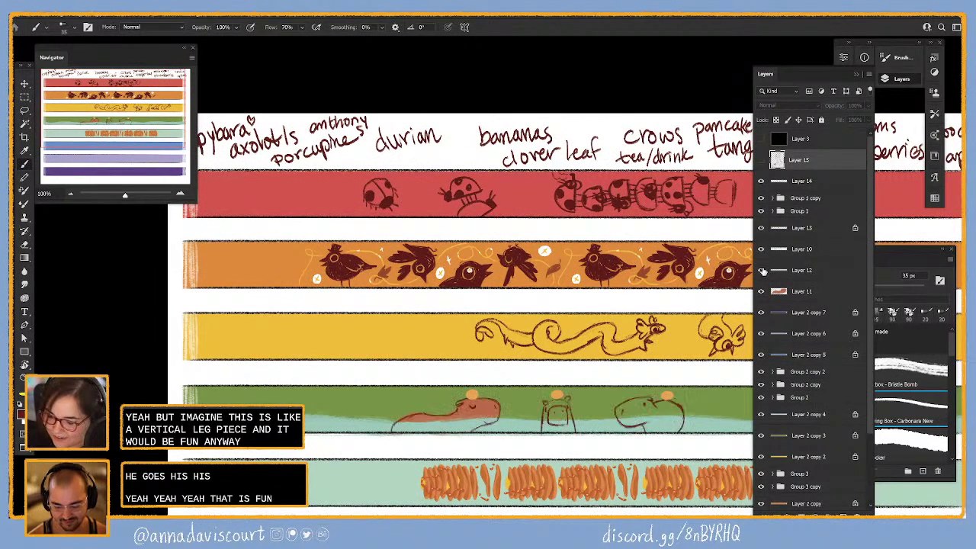
pyautogui.click(761, 181)
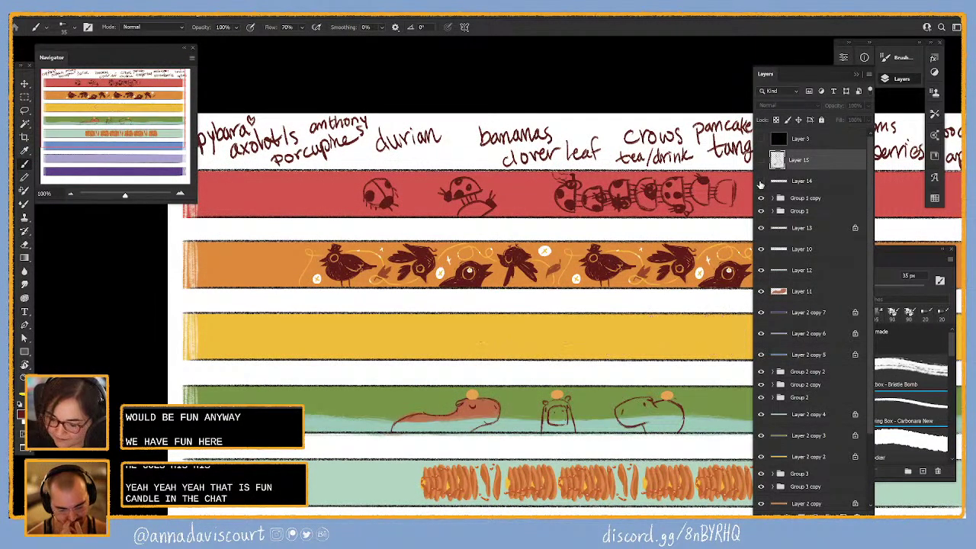
pyautogui.click(760, 181)
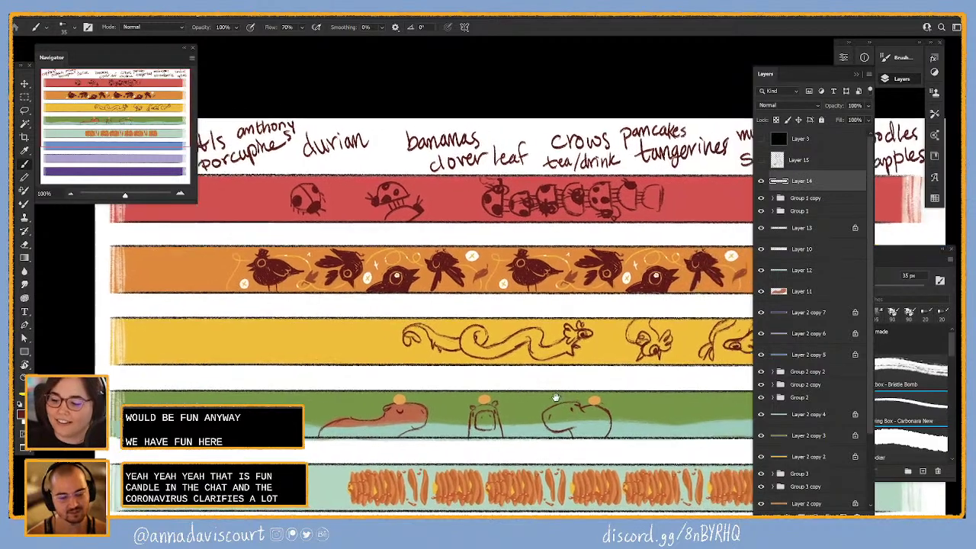
# - Try beak-like strokes on the middle axolotl's face with the canvas rotated -92°, undo them and return the canvas to 0°
pyautogui.hscroll(2, 610, 392)
pyautogui.moveTo(559, 398)
pyautogui.mouseDown()
pyautogui.moveTo(597, 397)
pyautogui.moveTo(457, 395)
pyautogui.mouseUp()
pyautogui.moveTo(538, 307)
pyautogui.mouseDown()
pyautogui.moveTo(545, 368)
pyautogui.moveTo(564, 307)
pyautogui.mouseUp()
pyautogui.hotkey('ctrl', 'z')
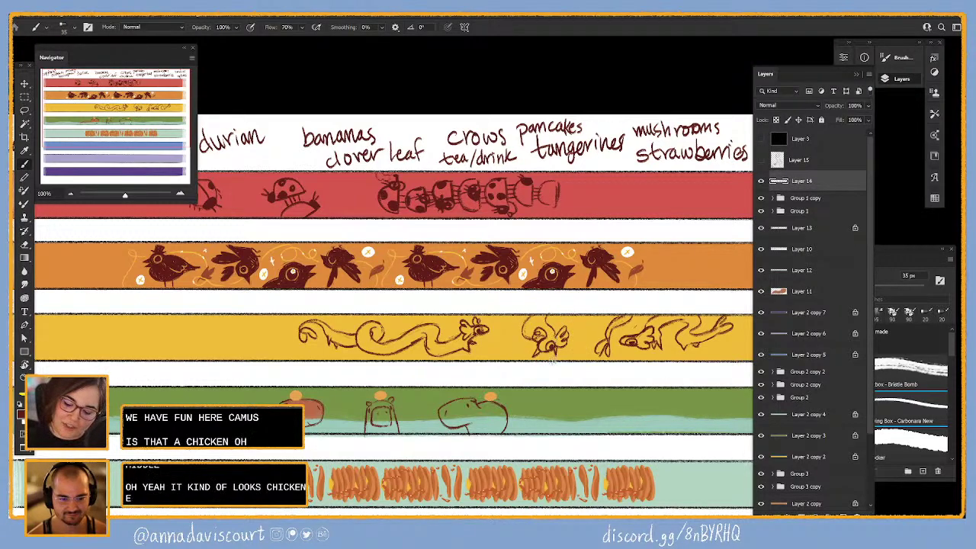
pyautogui.moveTo(549, 352); pyautogui.dragTo(540, 374)
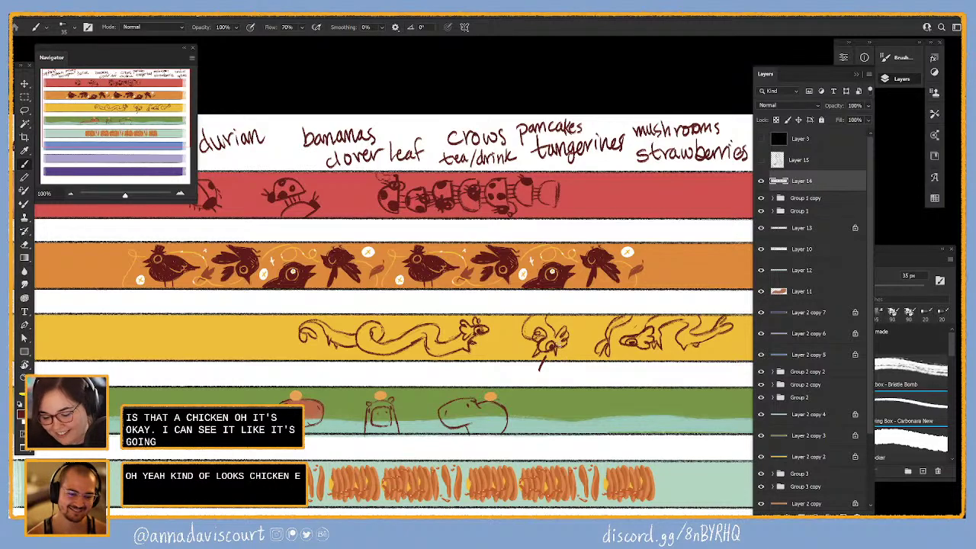
pyautogui.press('r')
pyautogui.moveTo(590, 421); pyautogui.dragTo(570, 265)
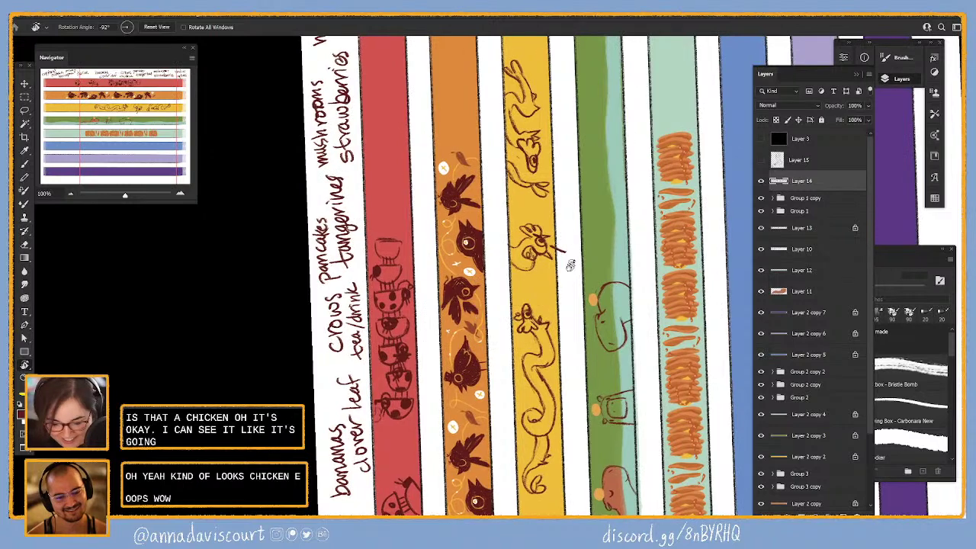
pyautogui.press('b')
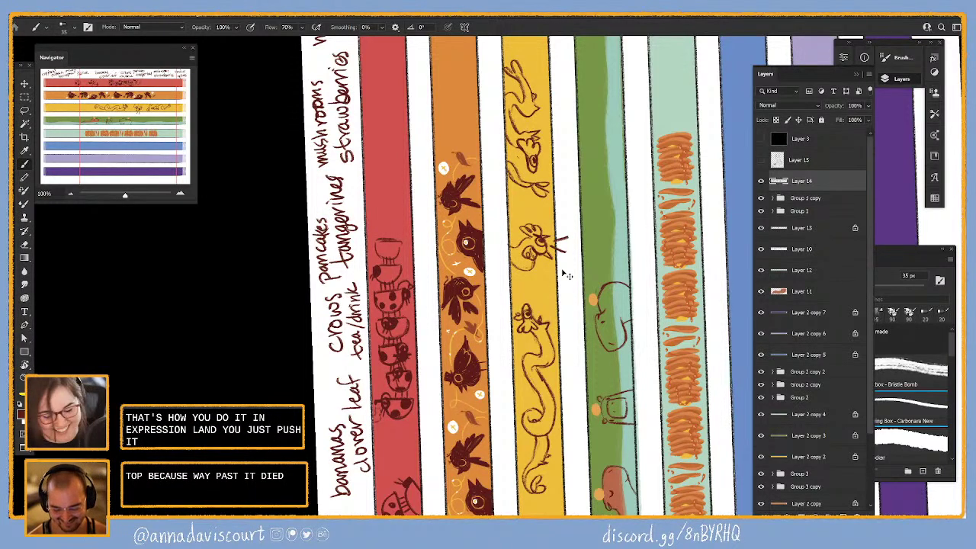
pyautogui.hotkey('ctrl', 'z')
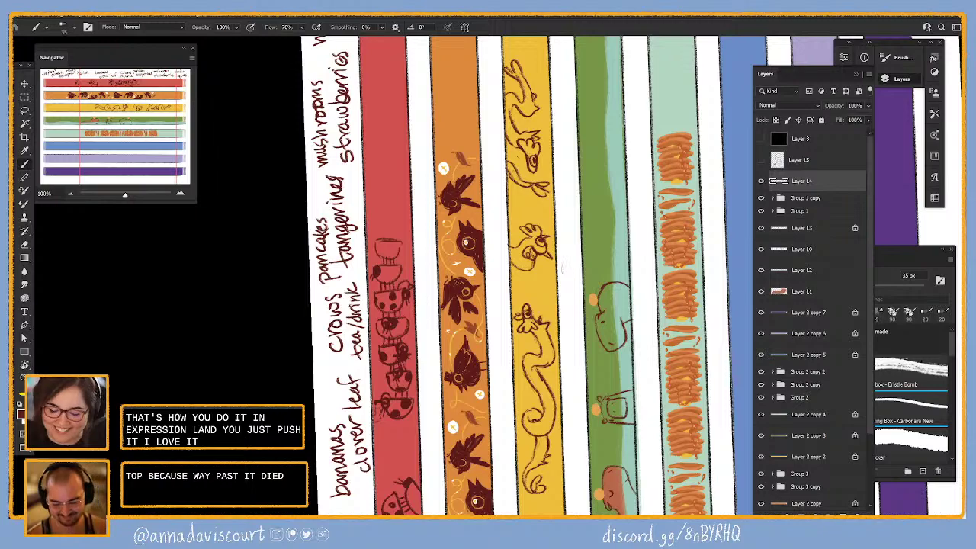
pyautogui.press('r')
pyautogui.moveTo(591, 169)
pyautogui.mouseDown()
pyautogui.moveTo(594, 377)
pyautogui.moveTo(530, 453)
pyautogui.moveTo(616, 450)
pyautogui.mouseUp()
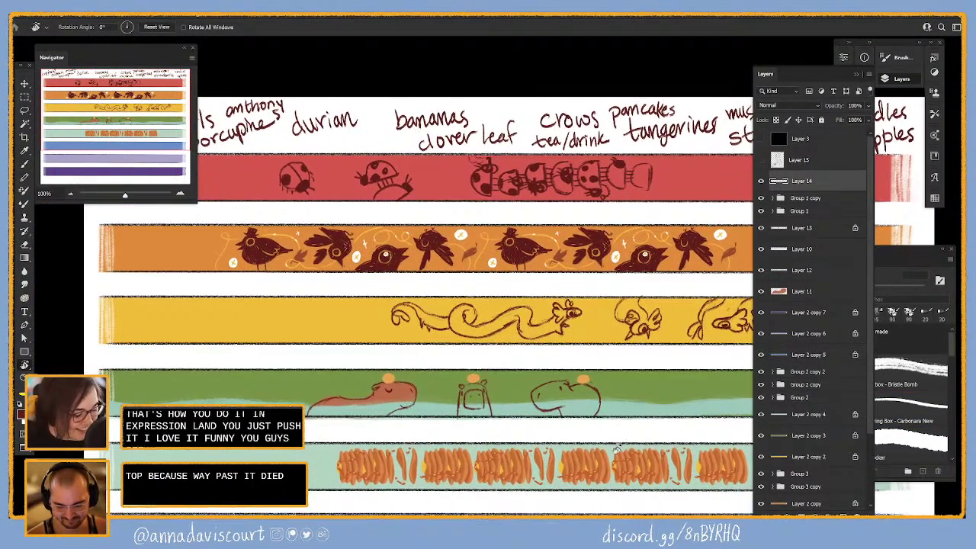
pyautogui.press('b')
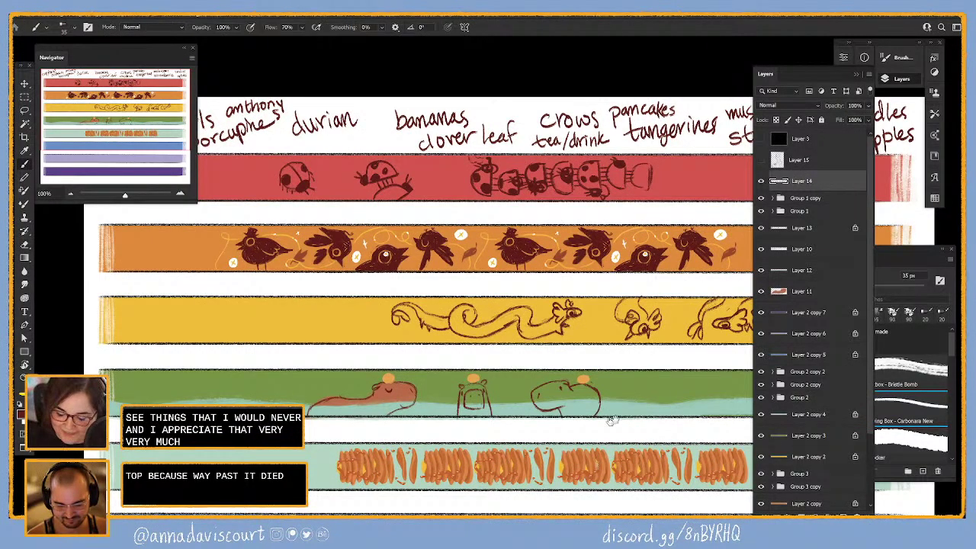
# - Sketch a screaming chicken on the blue stripe with an open beak, round eye, ruffled comb, noise lines and spread feathers behind it
pyautogui.moveTo(606, 418); pyautogui.dragTo(687, 362)
pyautogui.scroll(-5, 687, 362)
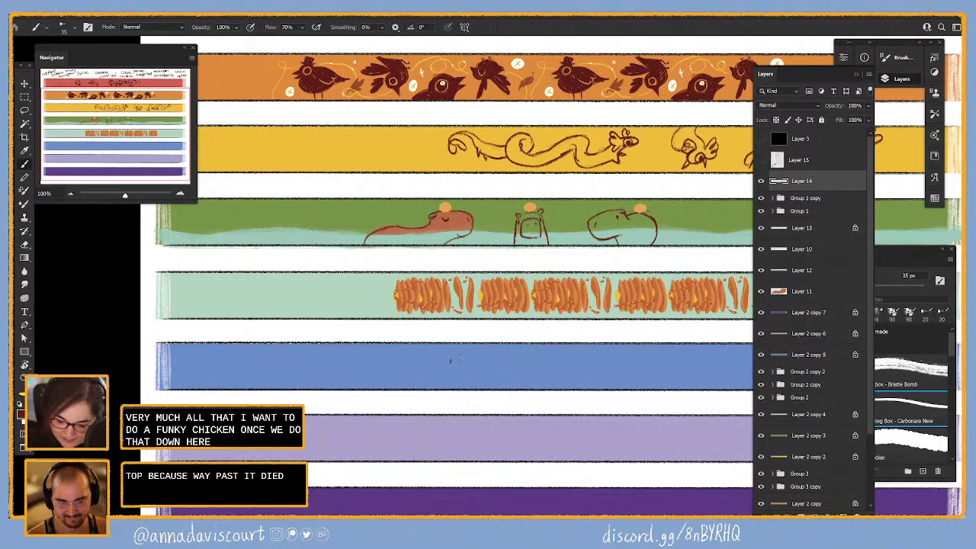
pyautogui.moveTo(452, 361)
pyautogui.mouseDown()
pyautogui.moveTo(470, 381)
pyautogui.moveTo(474, 350)
pyautogui.mouseUp()
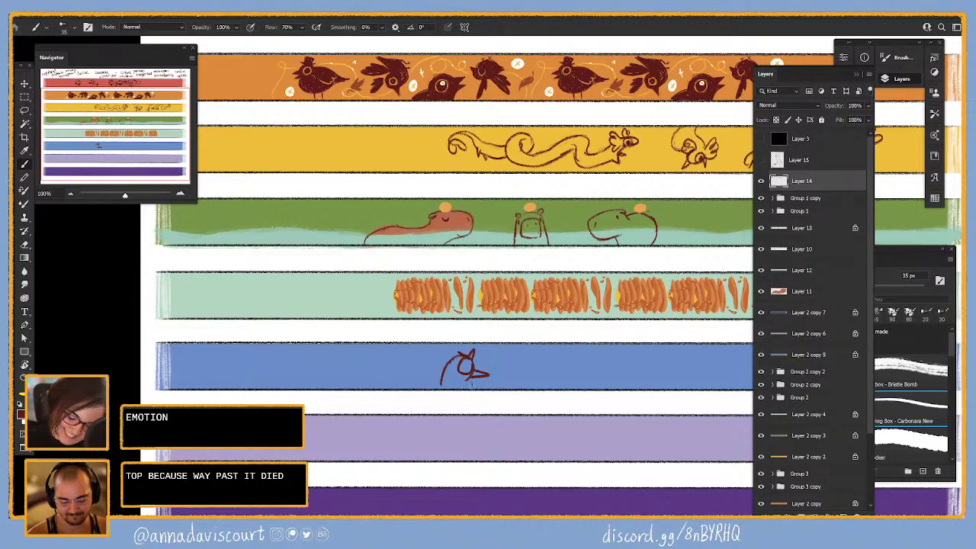
pyautogui.moveTo(475, 370)
pyautogui.mouseDown()
pyautogui.moveTo(461, 365)
pyautogui.moveTo(441, 381)
pyautogui.moveTo(435, 368)
pyautogui.mouseUp()
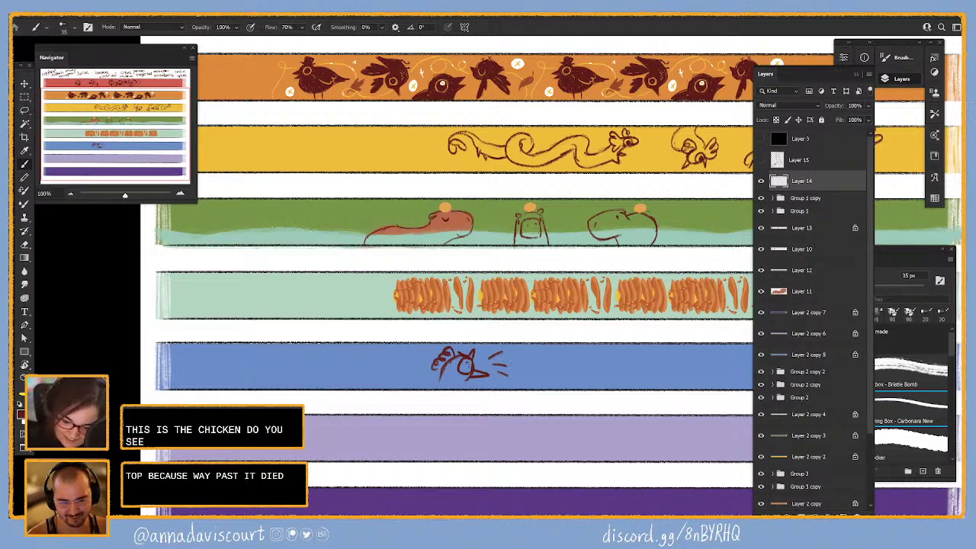
pyautogui.moveTo(468, 360)
pyautogui.mouseDown()
pyautogui.moveTo(470, 375)
pyautogui.moveTo(380, 381)
pyautogui.moveTo(396, 389)
pyautogui.mouseUp()
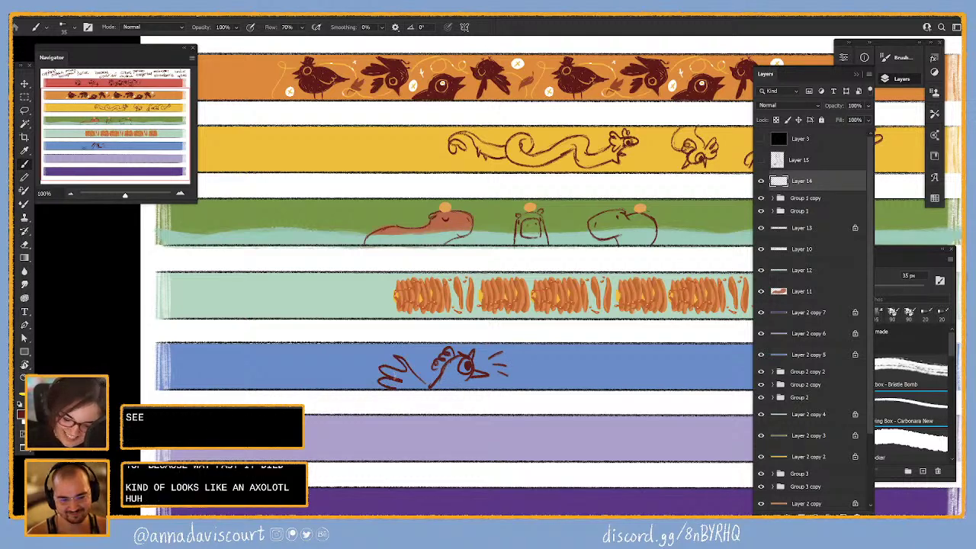
# - Sketch a second angry chicken on the blue stripe, charging with its head lowered, sharp beak, round eye and long striding legs
pyautogui.moveTo(472, 375)
pyautogui.mouseDown()
pyautogui.moveTo(467, 387)
pyautogui.moveTo(562, 394)
pyautogui.moveTo(523, 403)
pyautogui.moveTo(498, 397)
pyautogui.moveTo(551, 382)
pyautogui.moveTo(543, 412)
pyautogui.moveTo(536, 389)
pyautogui.moveTo(556, 359)
pyautogui.moveTo(544, 348)
pyautogui.moveTo(557, 372)
pyautogui.moveTo(574, 369)
pyautogui.moveTo(554, 377)
pyautogui.moveTo(579, 385)
pyautogui.moveTo(569, 397)
pyautogui.mouseUp()
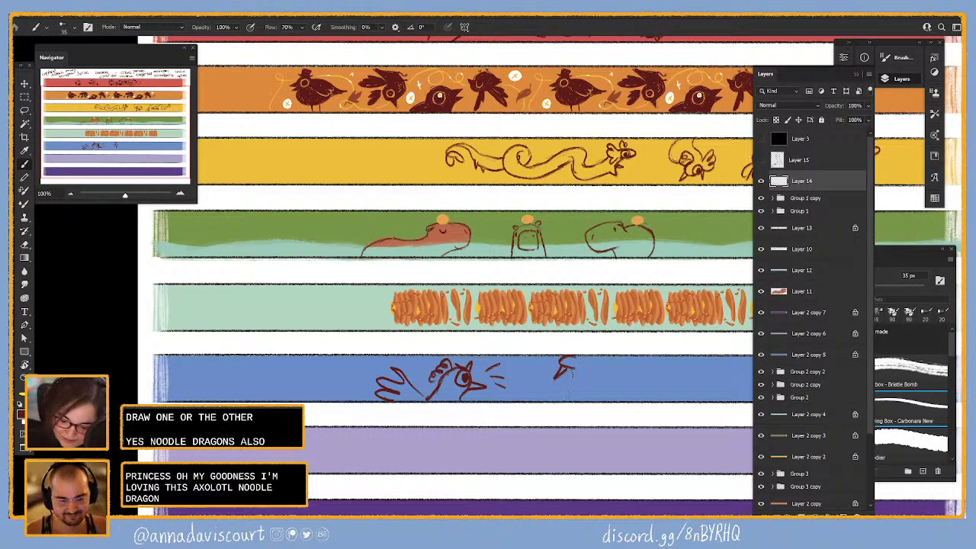
pyautogui.moveTo(570, 361)
pyautogui.mouseDown()
pyautogui.moveTo(577, 370)
pyautogui.moveTo(623, 358)
pyautogui.mouseUp()
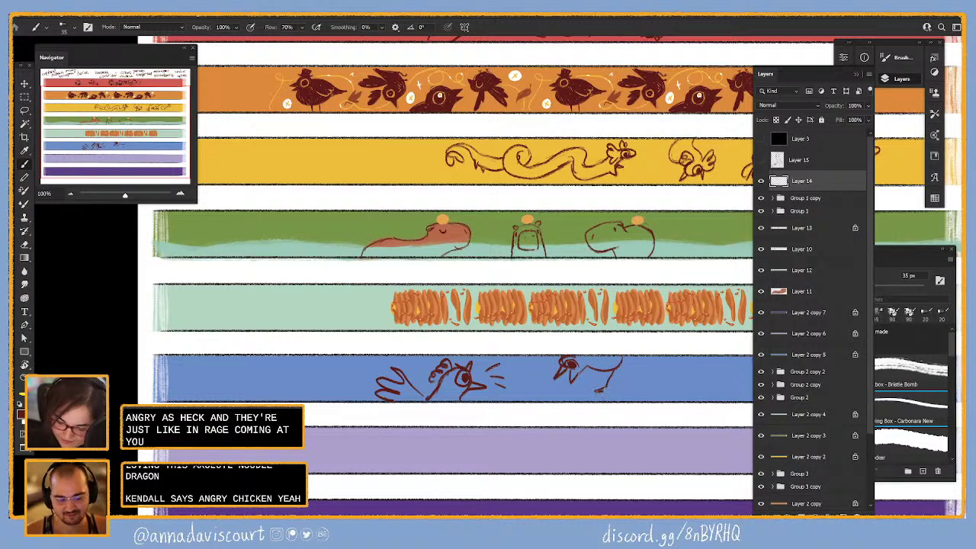
pyautogui.moveTo(610, 385); pyautogui.dragTo(585, 395)
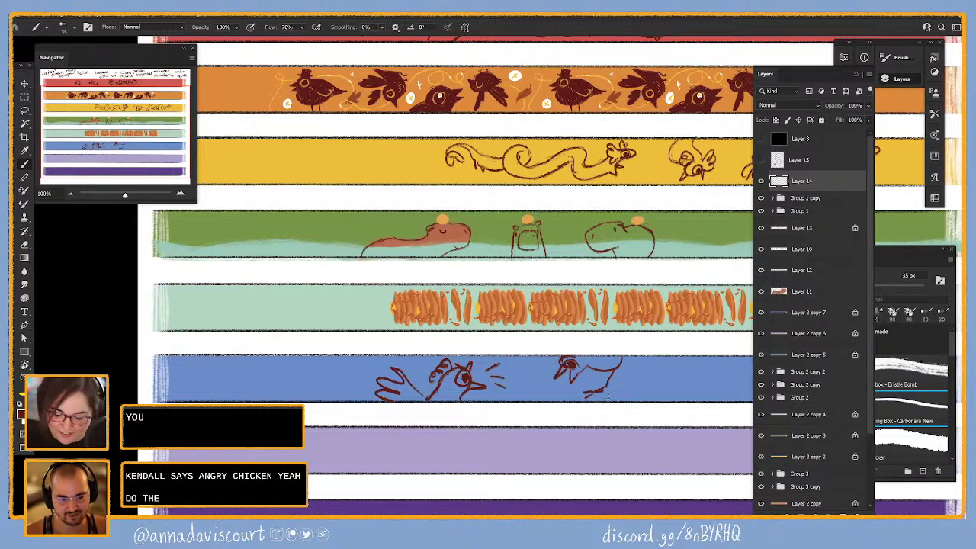
pyautogui.moveTo(623, 357)
pyautogui.mouseDown()
pyautogui.moveTo(640, 366)
pyautogui.moveTo(631, 387)
pyautogui.mouseUp()
pyautogui.press('Tab')
pyautogui.press('Tab')
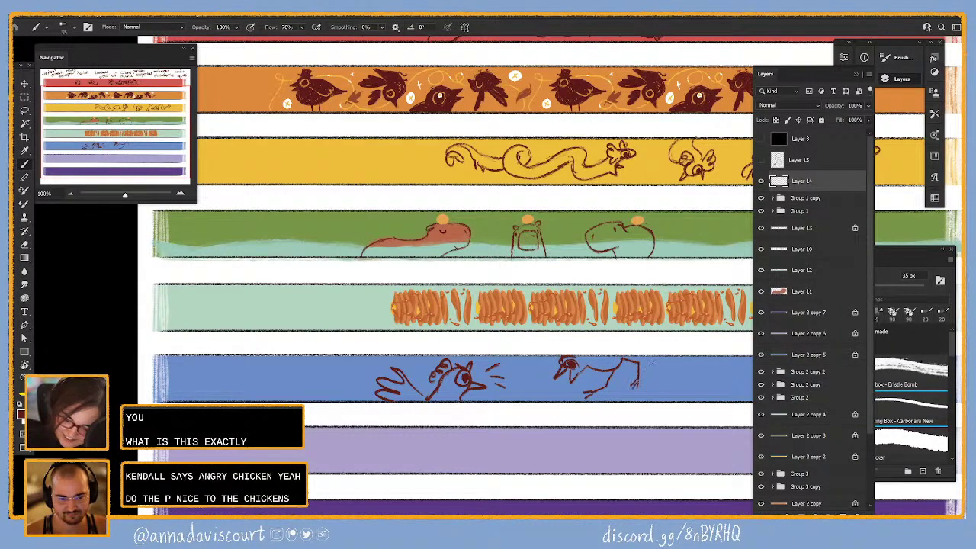
# - Sketch a third angry chicken on the blue stripe, facing front with a round body, frowning eyes and both feathered wings spread
pyautogui.moveTo(671, 499); pyautogui.dragTo(544, 498)
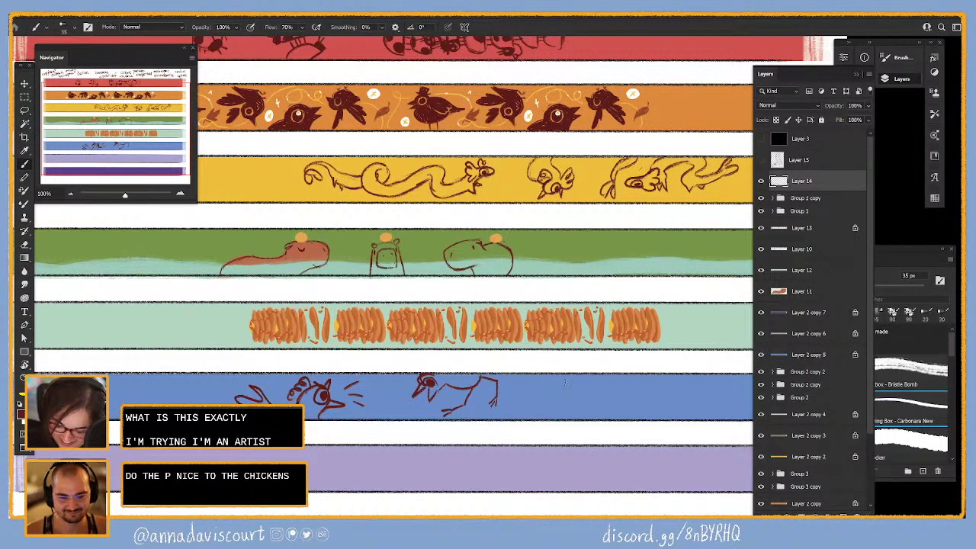
pyautogui.moveTo(596, 380)
pyautogui.mouseDown()
pyautogui.moveTo(564, 412)
pyautogui.moveTo(593, 421)
pyautogui.moveTo(569, 401)
pyautogui.mouseUp()
pyautogui.hotkey('ctrl', 'z')
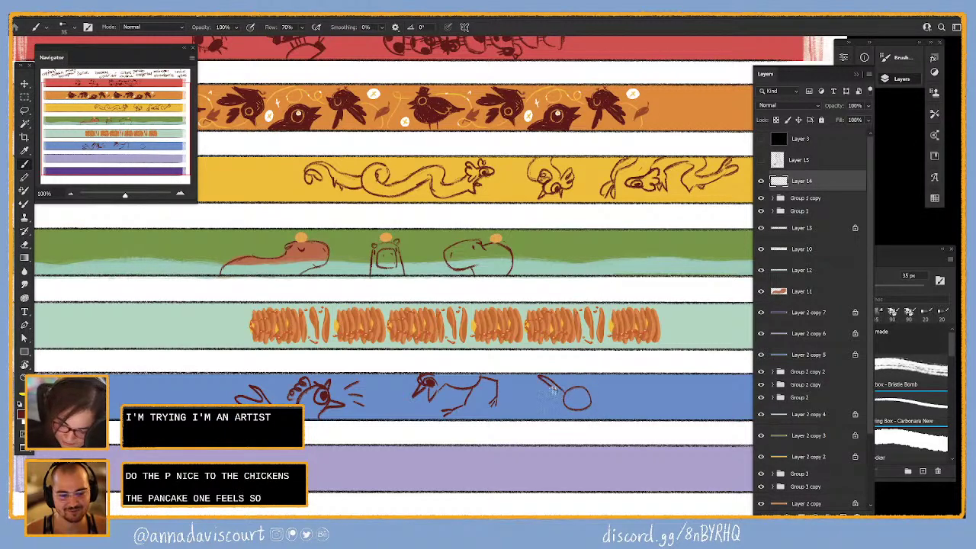
pyautogui.moveTo(539, 385)
pyautogui.mouseDown()
pyautogui.moveTo(556, 400)
pyautogui.moveTo(617, 401)
pyautogui.mouseUp()
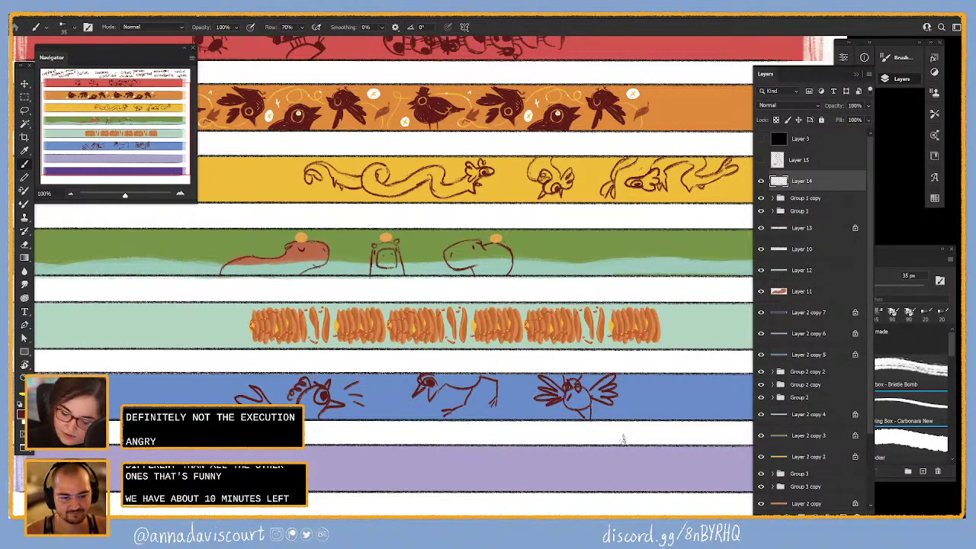
# - Set the foreground colour to a pale cream yellow and add a new layer directly beneath Layer 14 for colouring the chickens
pyautogui.moveTo(654, 452); pyautogui.dragTo(573, 471)
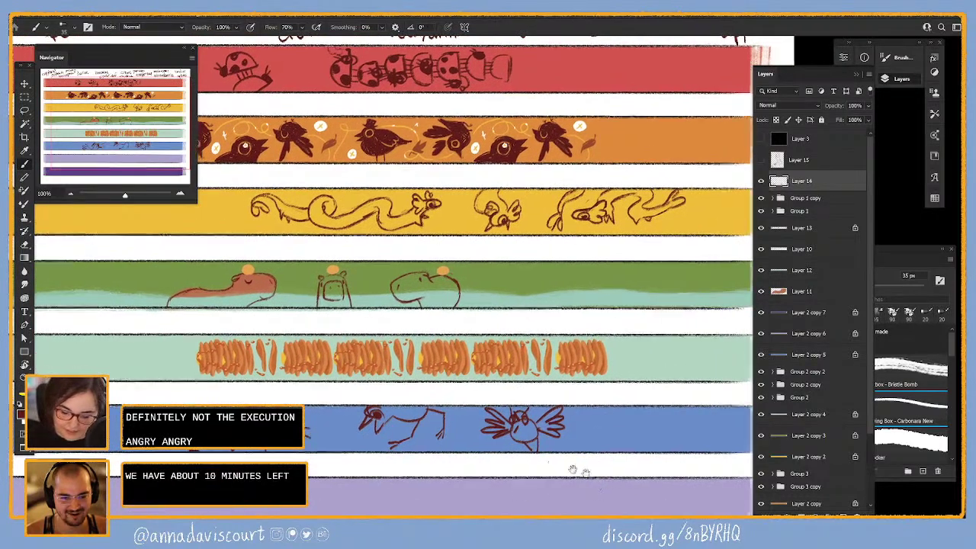
pyautogui.moveTo(384, 277); pyautogui.dragTo(464, 385)
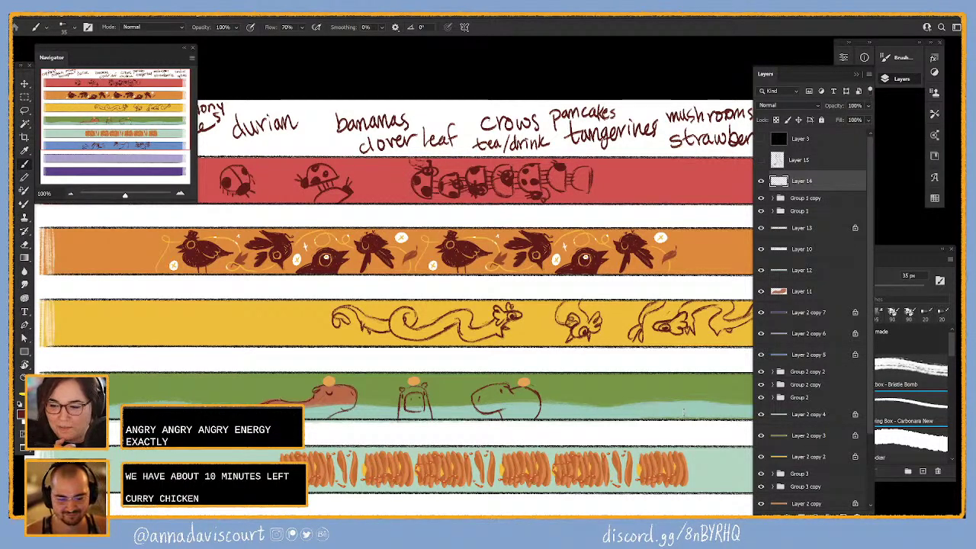
pyautogui.scroll(-4, 397, 290)
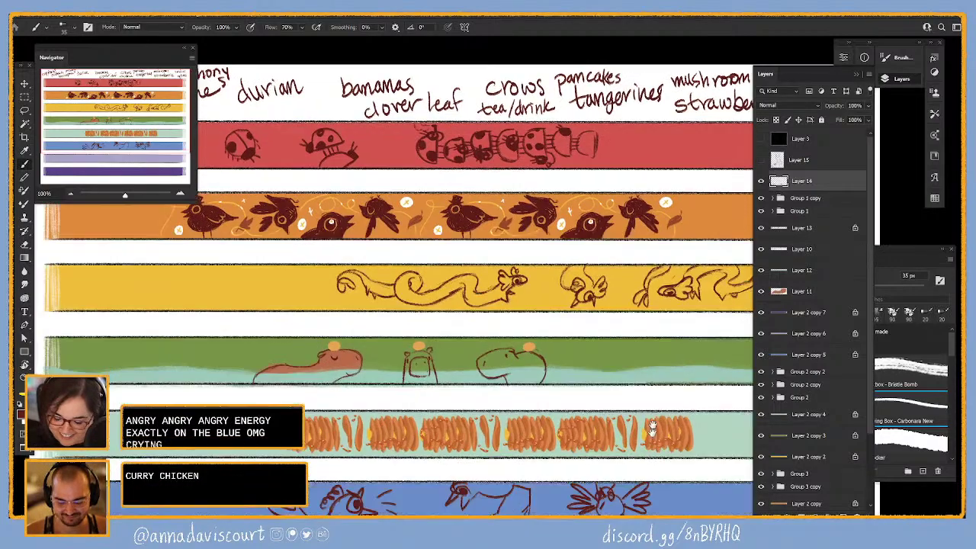
pyautogui.hscroll(-2, 397, 290)
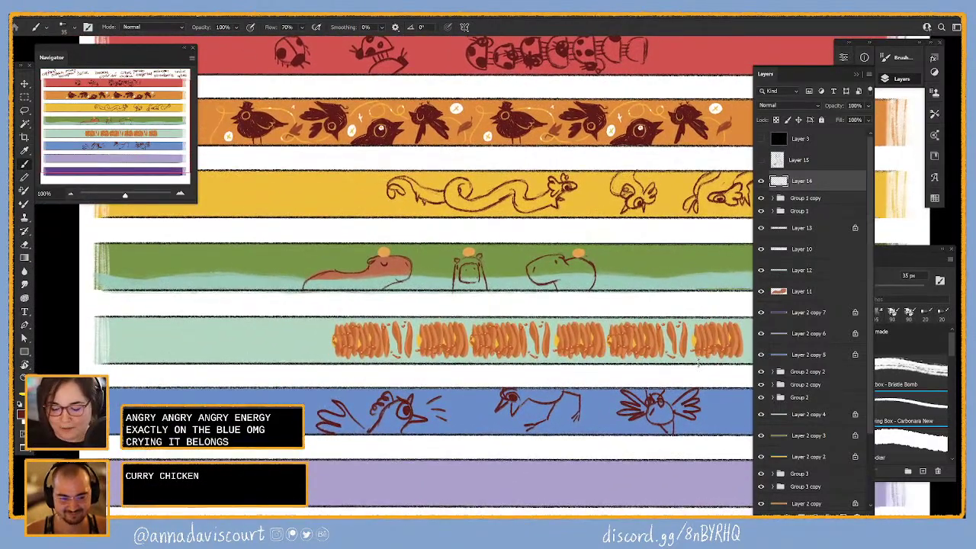
pyautogui.moveTo(653, 424); pyautogui.dragTo(608, 423)
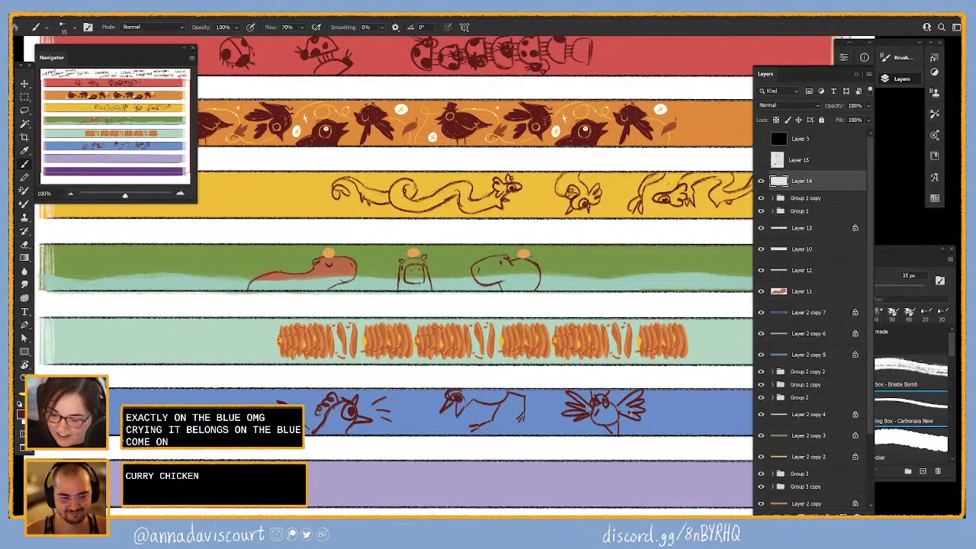
pyautogui.press('i')
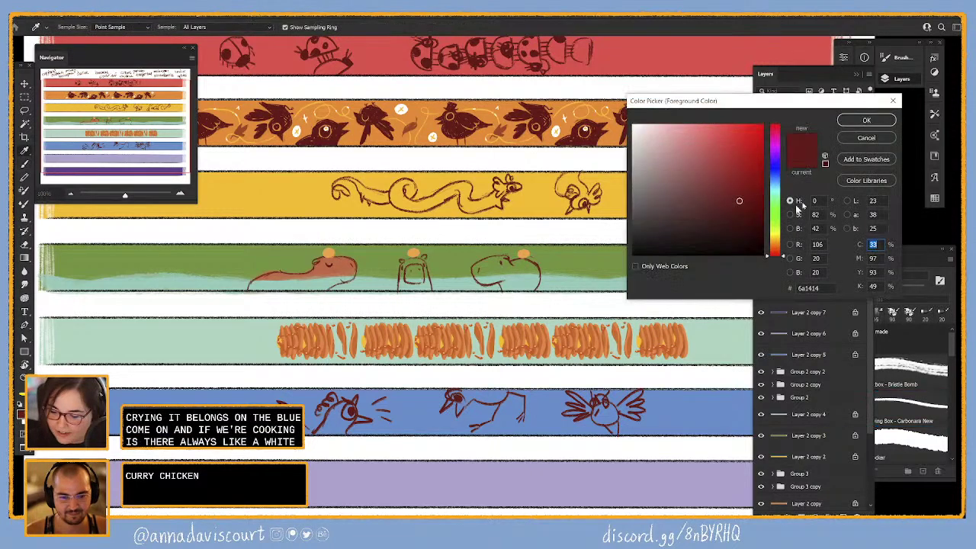
pyautogui.click(660, 125)
pyautogui.moveTo(779, 250); pyautogui.dragTo(779, 241)
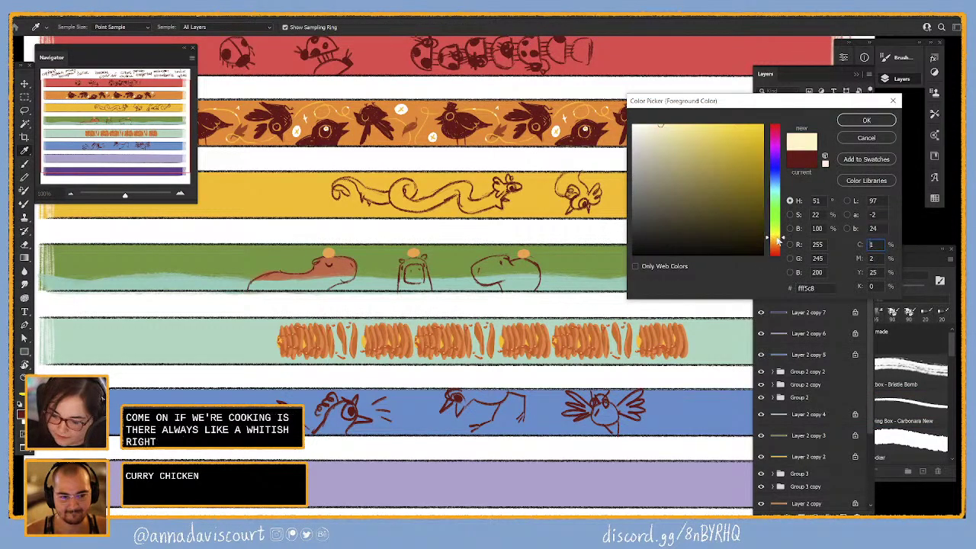
pyautogui.click(866, 120)
pyautogui.press('b')
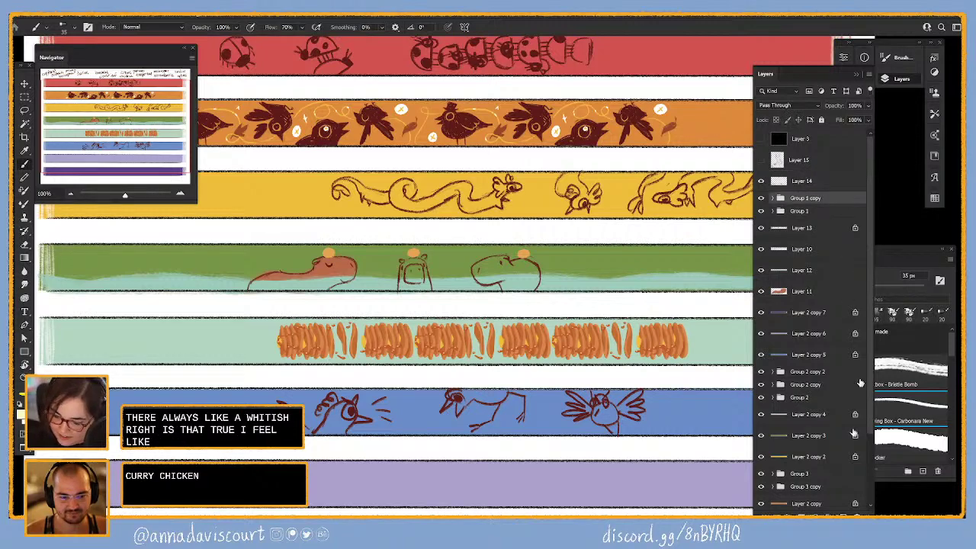
pyautogui.hotkey('ctrl', 'shift', 'alt', 'n')
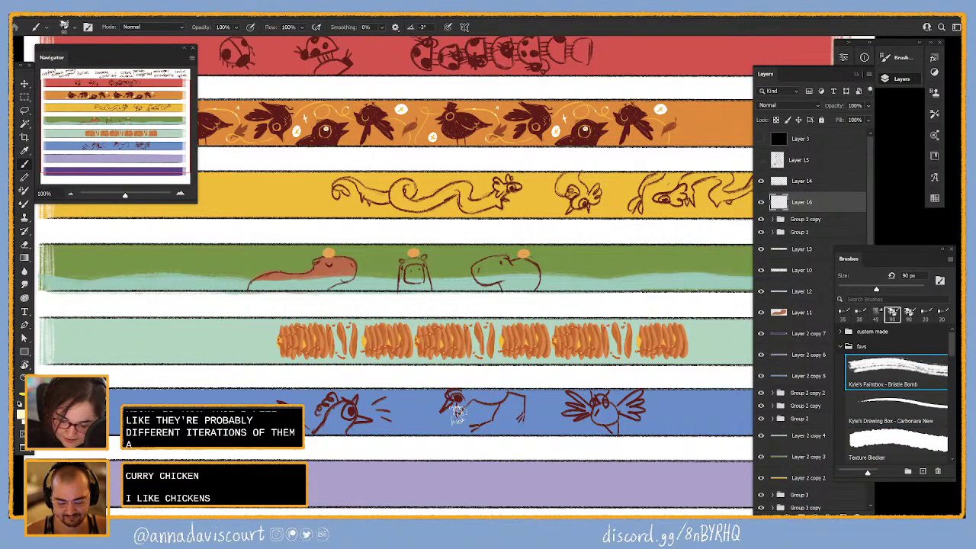
# - Paint the bodies and wings of the three chickens cream using the Kyle's Paintbox - Bristle Bomb brush at 90 px
pyautogui.moveTo(465, 398)
pyautogui.mouseDown()
pyautogui.moveTo(451, 395)
pyautogui.moveTo(510, 397)
pyautogui.mouseUp()
pyautogui.moveTo(605, 414)
pyautogui.mouseDown()
pyautogui.moveTo(575, 399)
pyautogui.moveTo(585, 409)
pyautogui.moveTo(575, 411)
pyautogui.moveTo(645, 403)
pyautogui.mouseUp()
pyautogui.moveTo(328, 408)
pyautogui.mouseDown()
pyautogui.moveTo(347, 431)
pyautogui.moveTo(351, 404)
pyautogui.mouseUp()
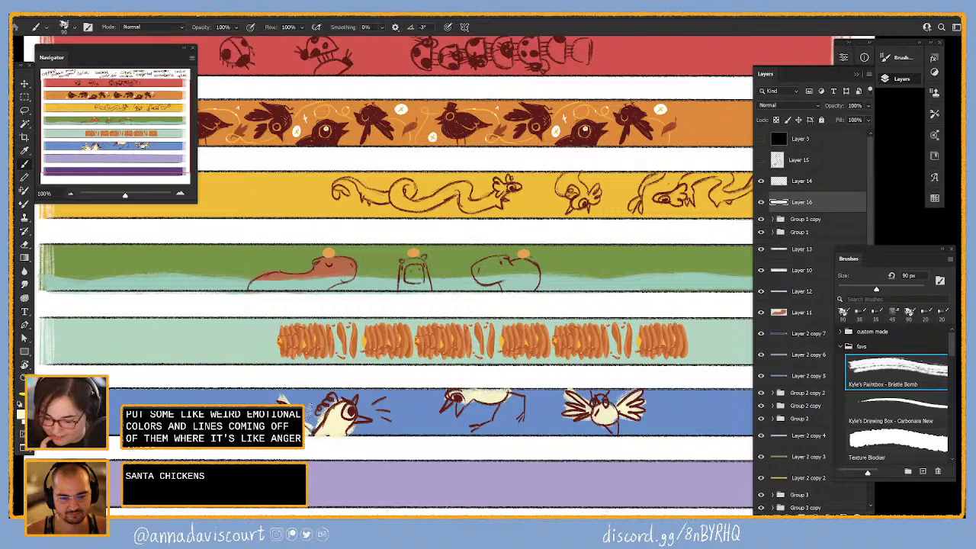
# - Paint the chickens' beaks orange and their combs with the red sampled from the red stripe
pyautogui.hotkey('alt', 'shift', 'c')
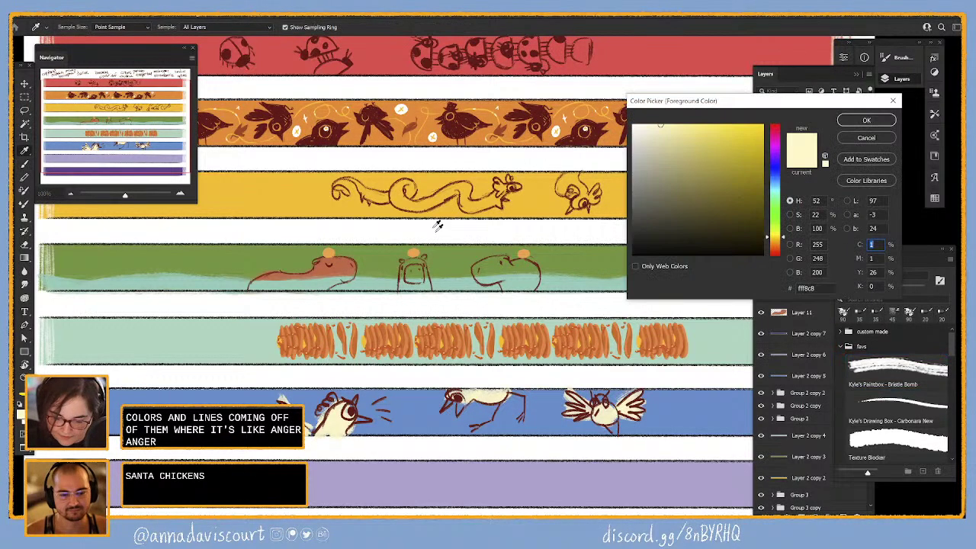
pyautogui.click(441, 126)
pyautogui.click(849, 123)
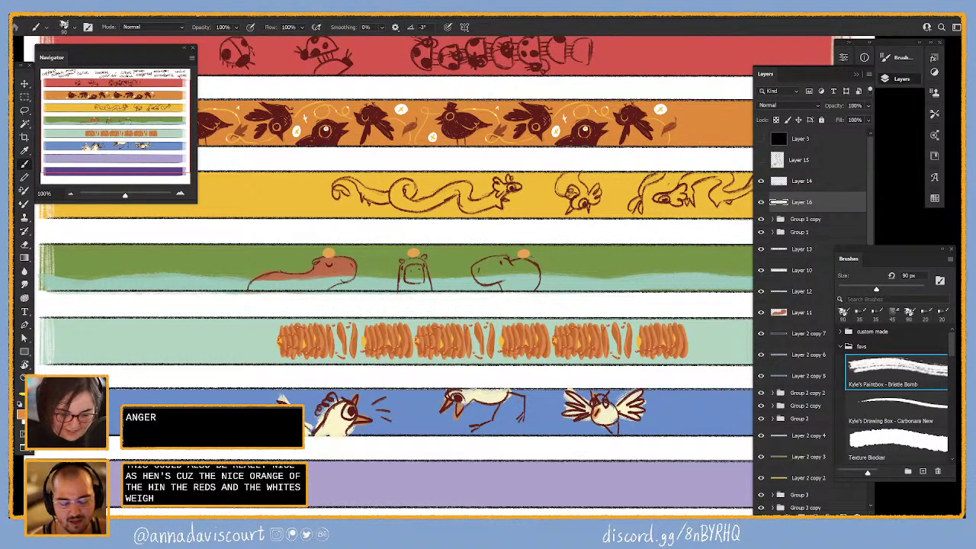
pyautogui.keyDown('alt'); pyautogui.click(419, 59); pyautogui.keyUp('alt')
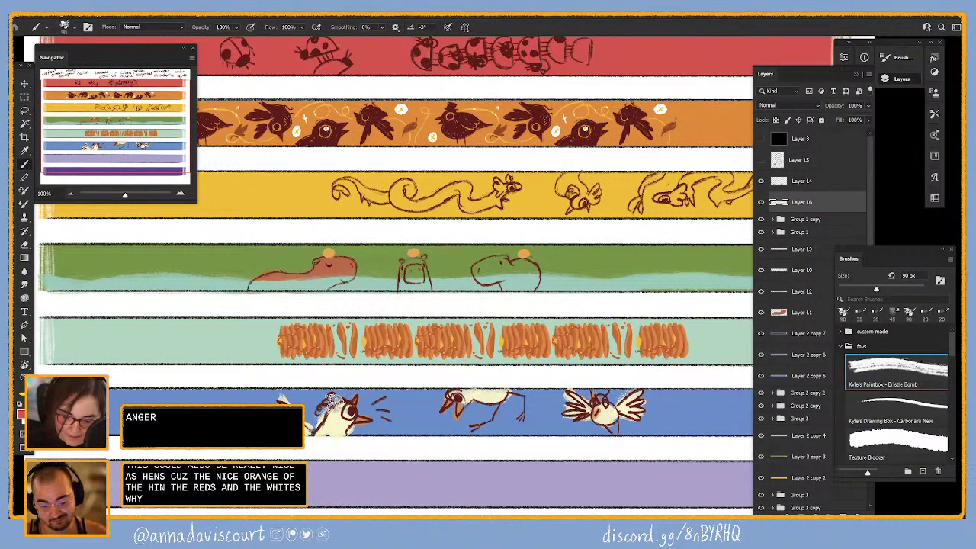
pyautogui.moveTo(327, 402); pyautogui.dragTo(331, 404)
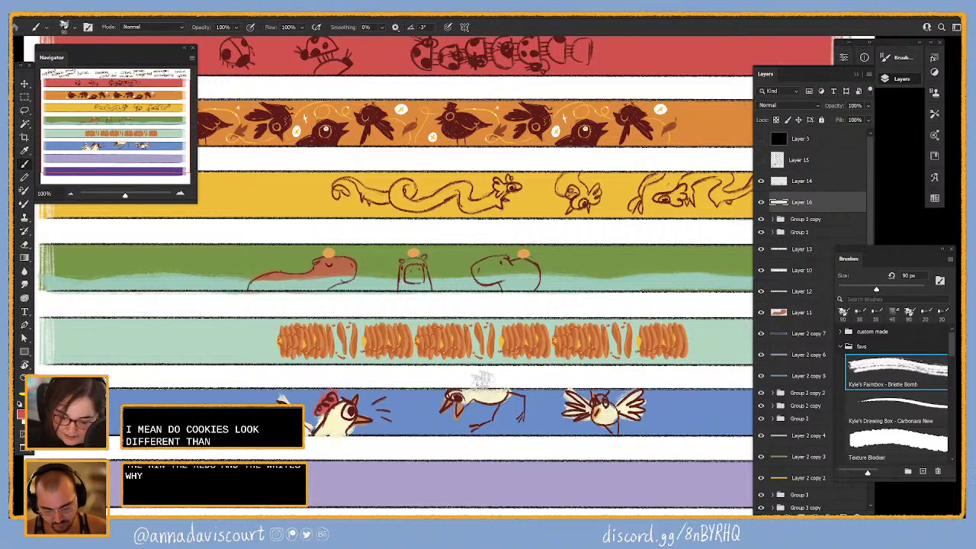
pyautogui.moveTo(604, 387)
pyautogui.mouseDown()
pyautogui.moveTo(627, 394)
pyautogui.moveTo(604, 398)
pyautogui.mouseUp()
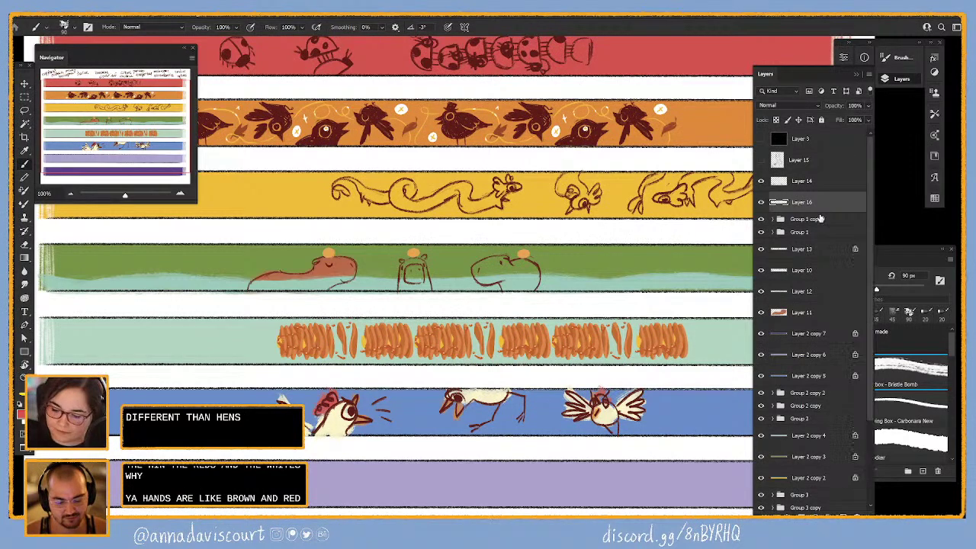
# - Make Layer 14 active and start another wavy axolotl near the yellow stripe's left end with the 35 px Carbonara New brush
pyautogui.click(836, 183)
pyautogui.click(913, 416)
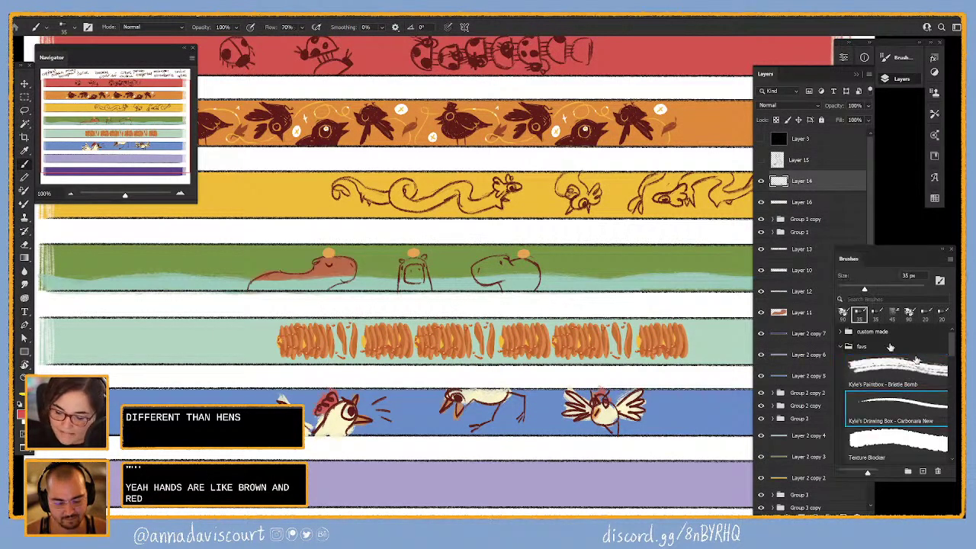
pyautogui.moveTo(526, 409); pyautogui.dragTo(615, 492)
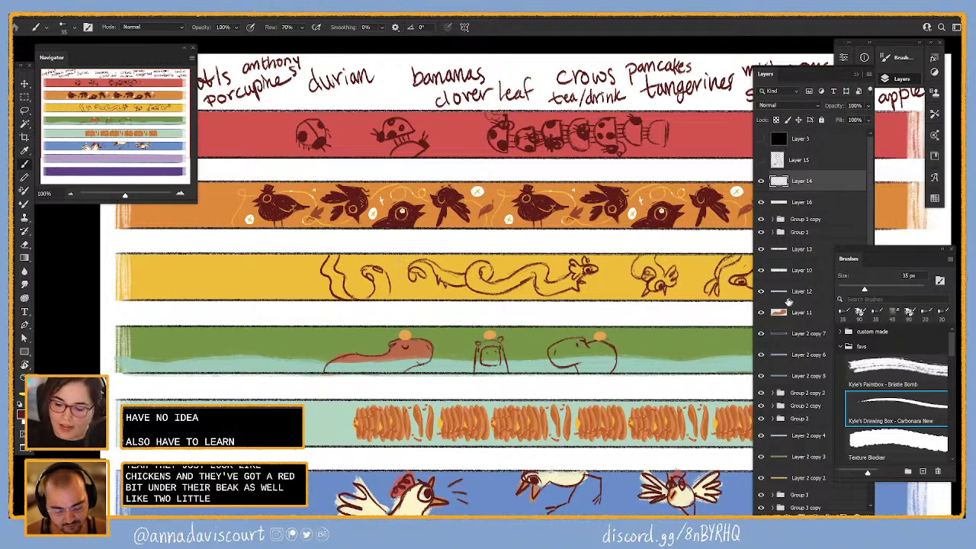
# - Add red wattles under the chickens' beaks on Layer 16 with the 35 px brush
pyautogui.click(803, 315)
pyautogui.click(803, 313)
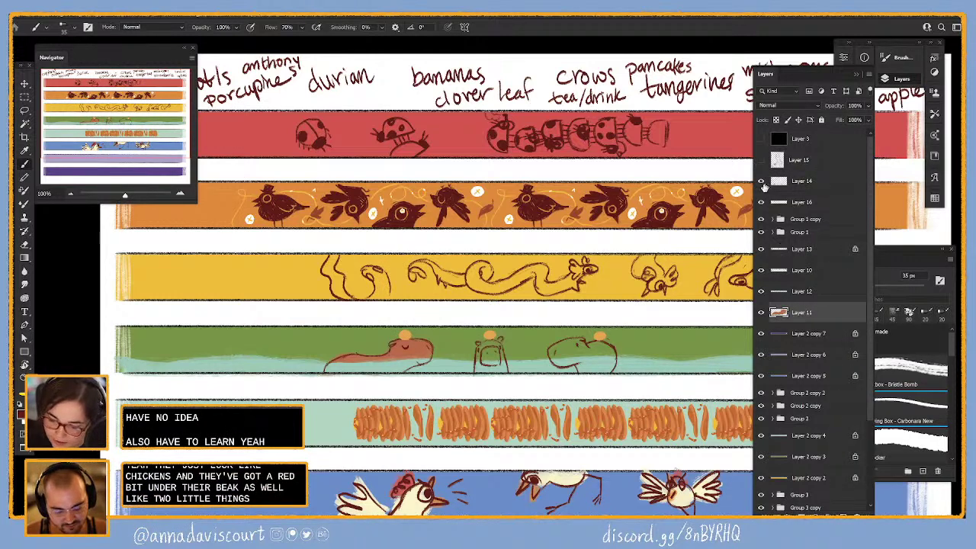
pyautogui.click(788, 202)
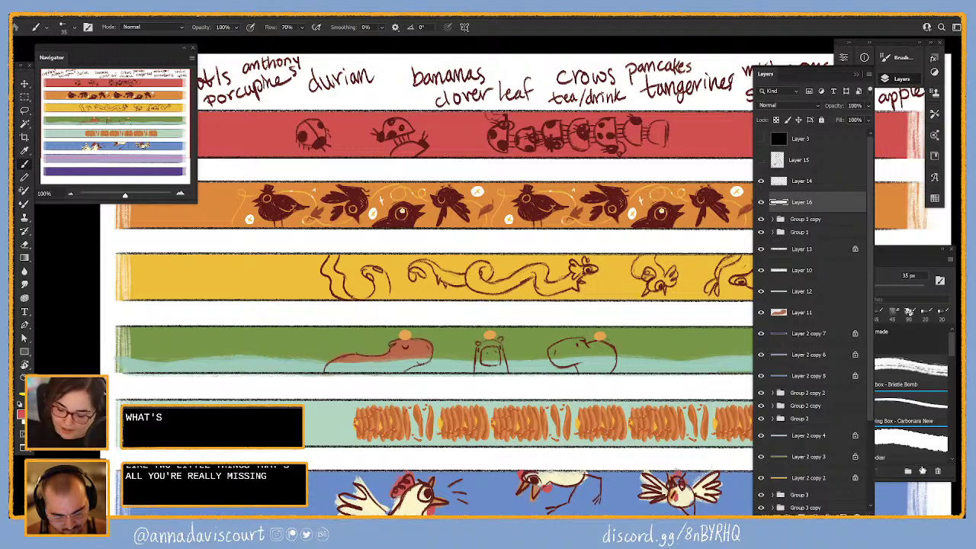
pyautogui.moveTo(692, 452); pyautogui.dragTo(640, 412)
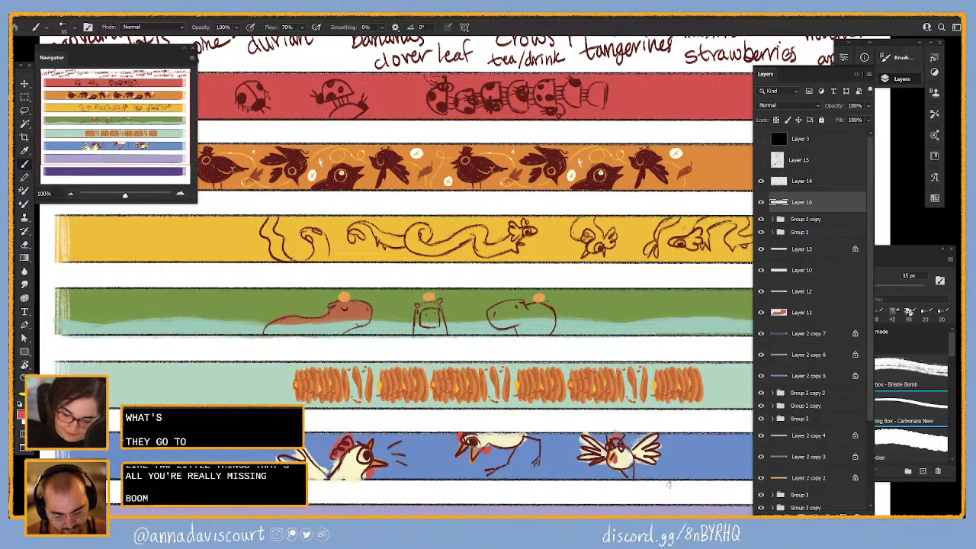
pyautogui.moveTo(664, 485); pyautogui.dragTo(638, 483)
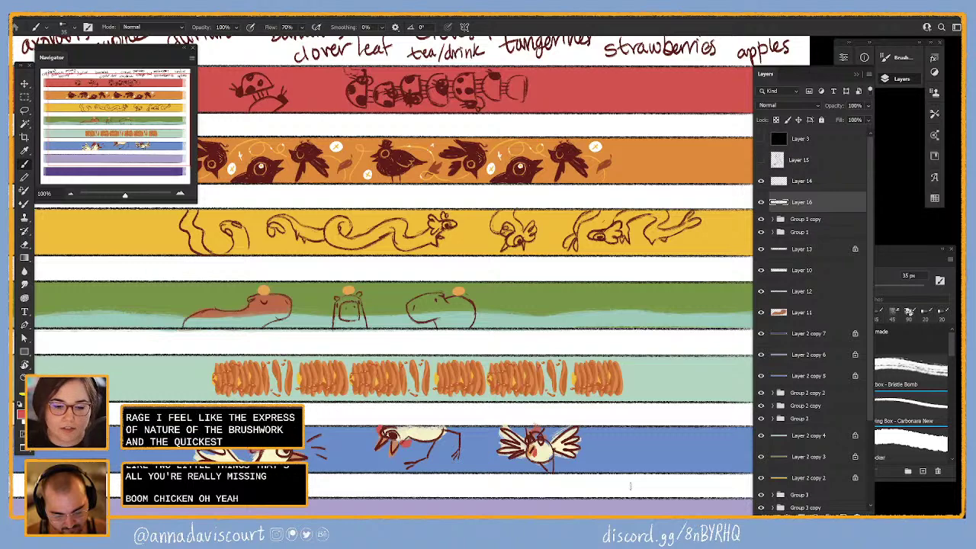
pyautogui.moveTo(630, 486); pyautogui.dragTo(686, 374)
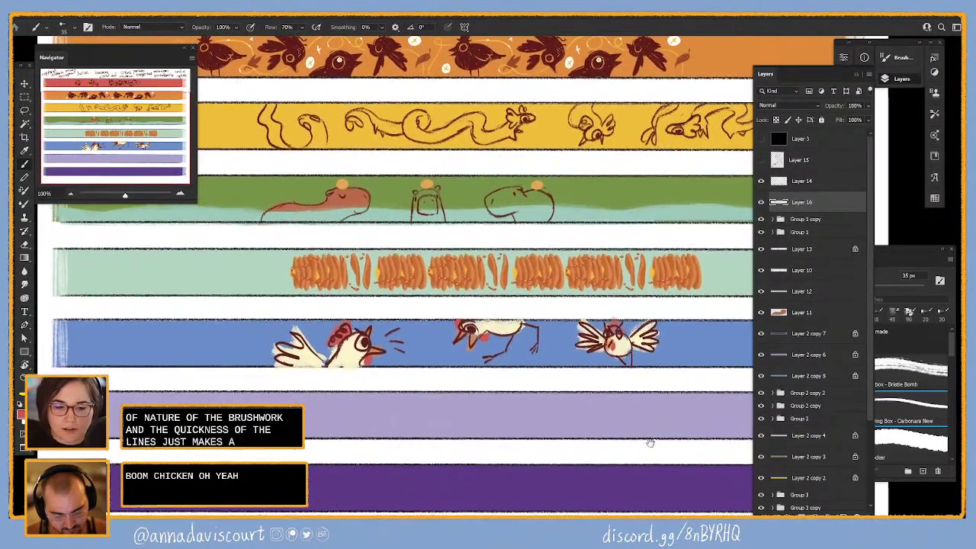
pyautogui.moveTo(649, 443); pyautogui.dragTo(662, 388)
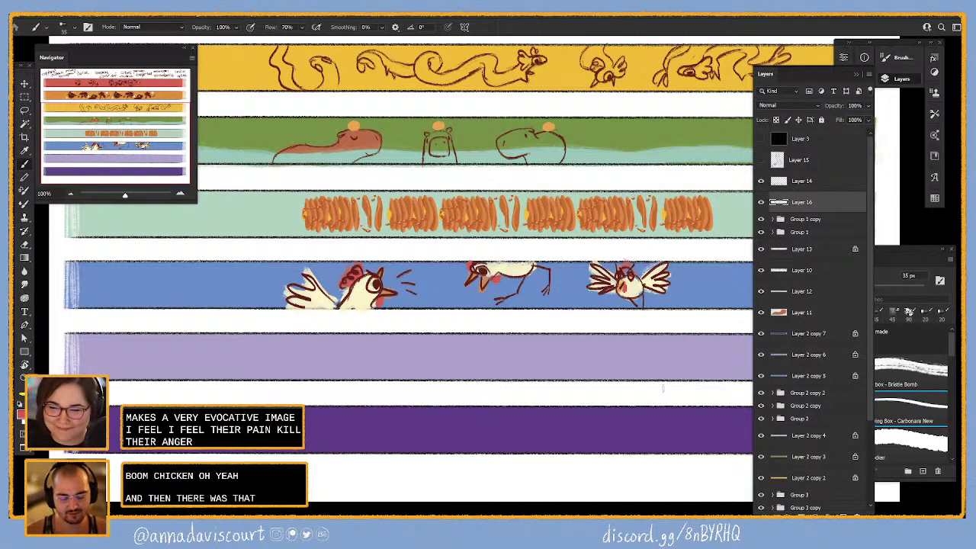
# - Return to Layer 14 and sketch the face and frilly gills of the leftmost axolotl on the yellow stripe in dark red
pyautogui.click(813, 183)
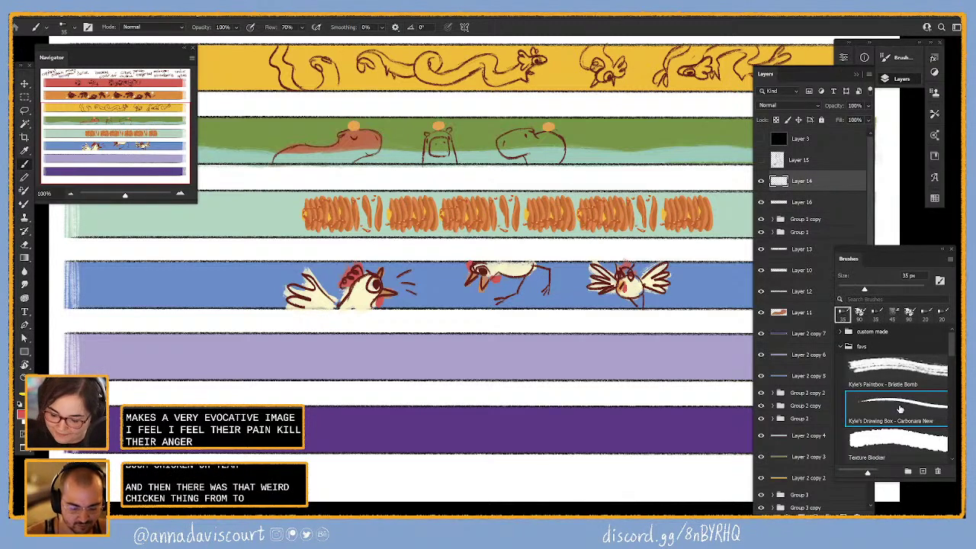
pyautogui.scroll(6, 534, 312)
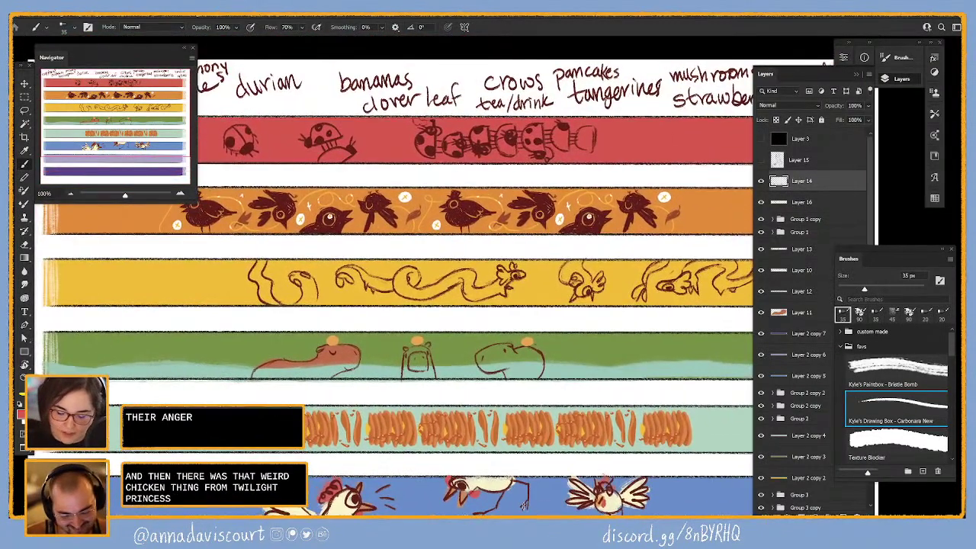
pyautogui.moveTo(540, 461); pyautogui.dragTo(648, 477)
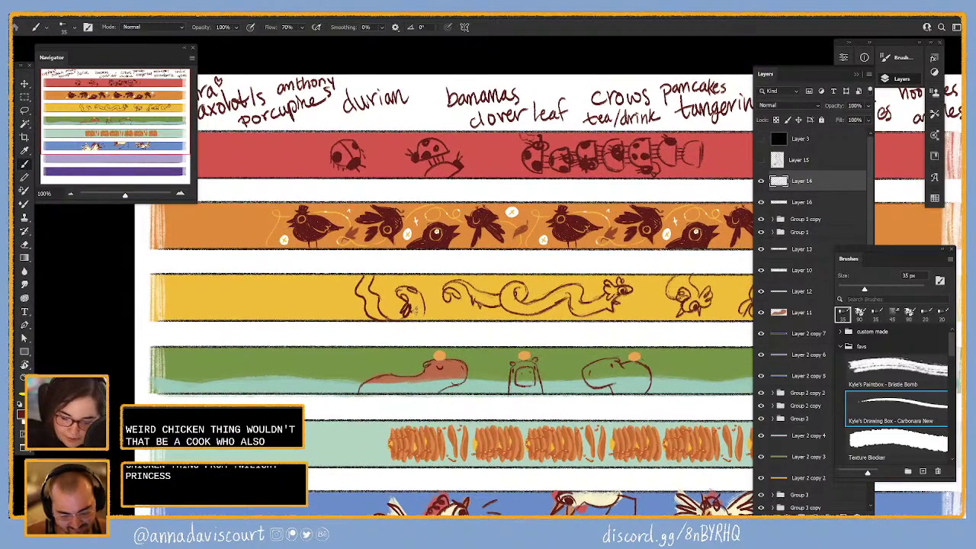
pyautogui.moveTo(418, 289); pyautogui.dragTo(432, 305)
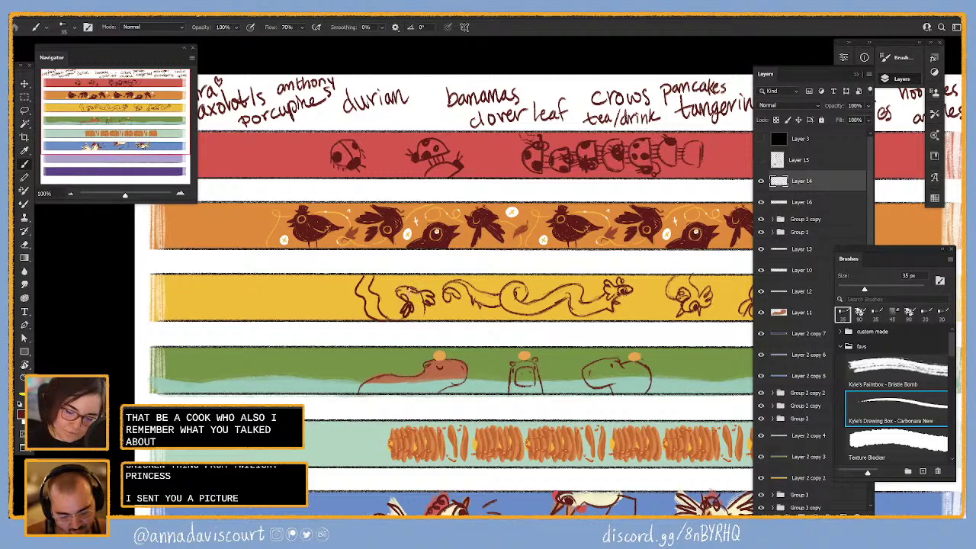
pyautogui.moveTo(412, 289); pyautogui.dragTo(425, 291)
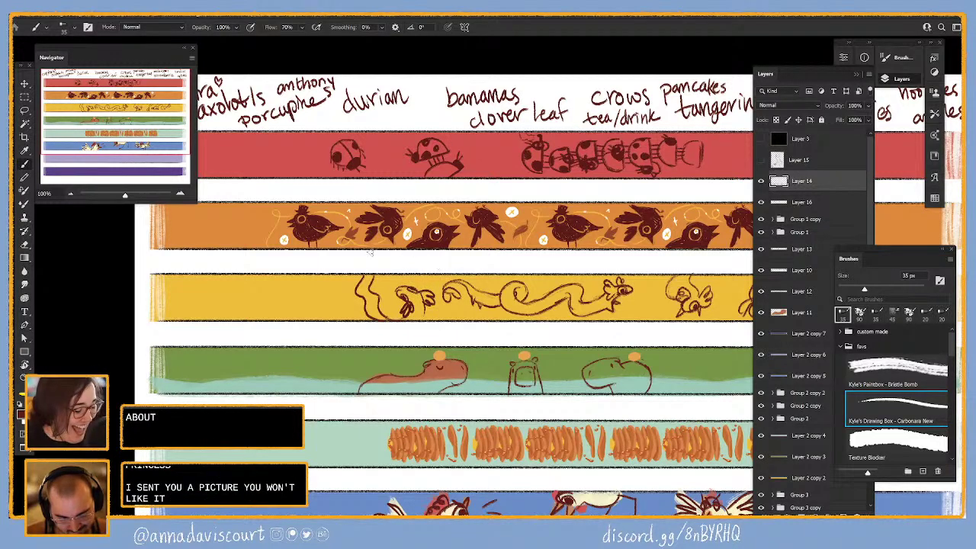
# - Erase the leftmost axolotl's wavy body lines on the yellow stripe and redraw them as two slanted parallel curves with the 35 px brush
pyautogui.press('e')
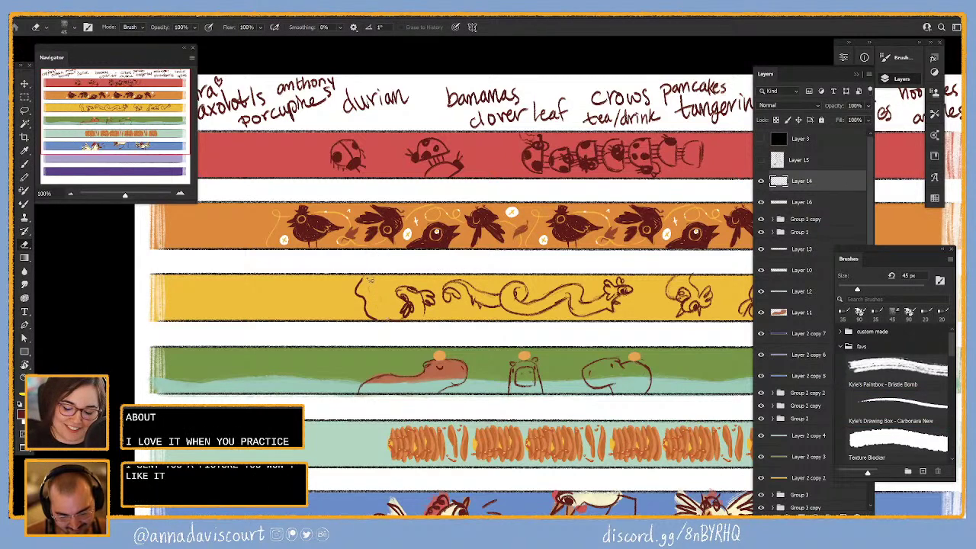
pyautogui.press('b')
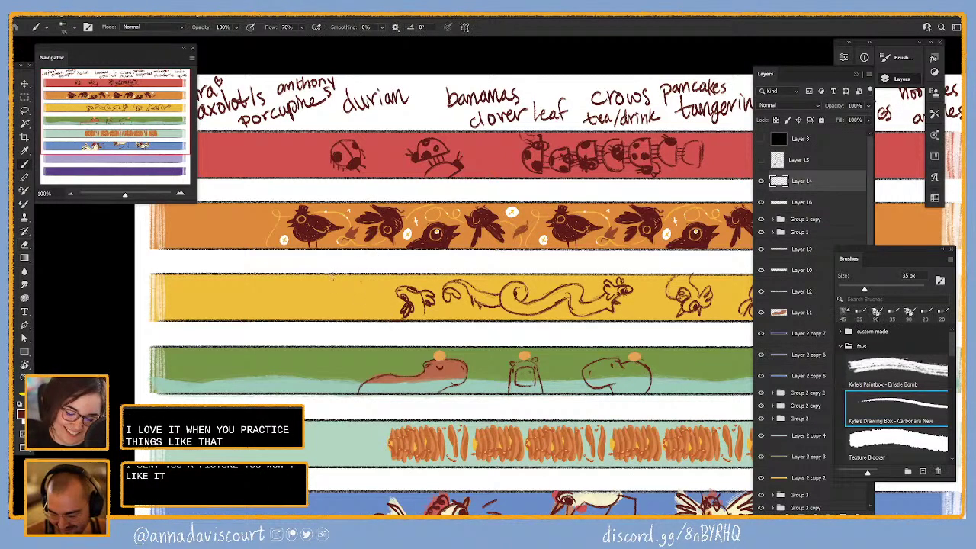
pyautogui.moveTo(347, 300); pyautogui.dragTo(372, 321)
pyautogui.press('e')
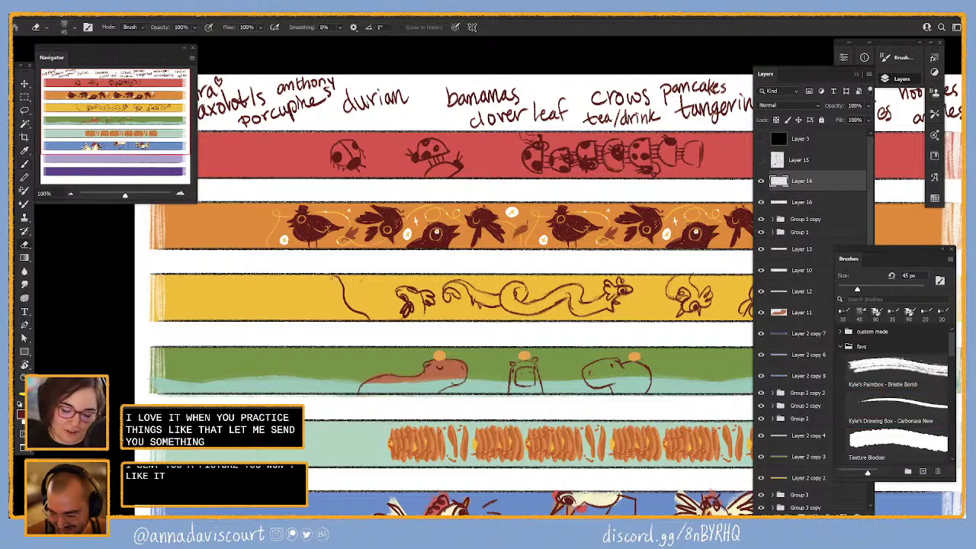
pyautogui.moveTo(338, 279); pyautogui.dragTo(341, 299)
pyautogui.press('b')
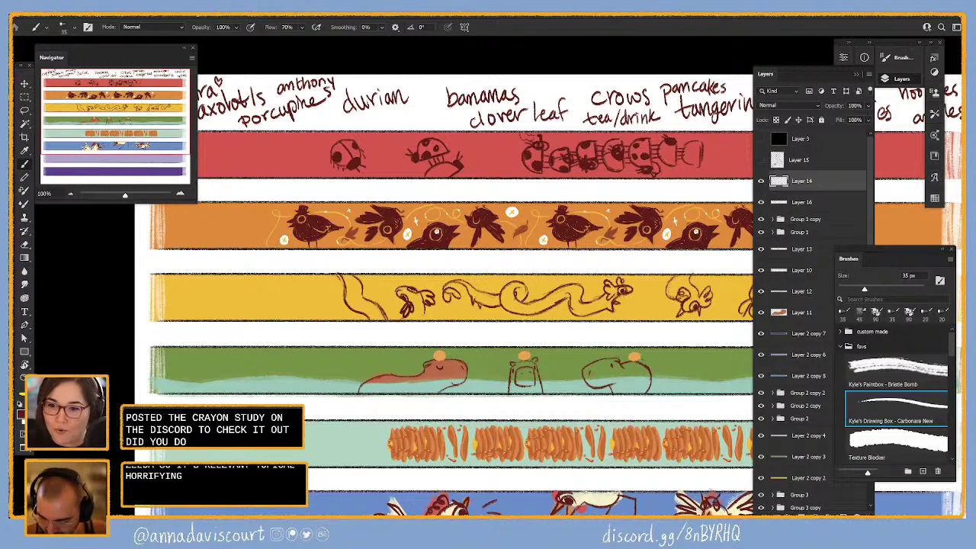
# - Switch to Discord in the browser and read the crayon conversation in the show-and-tell channel
pyautogui.hotkey('alt', 'Tab')
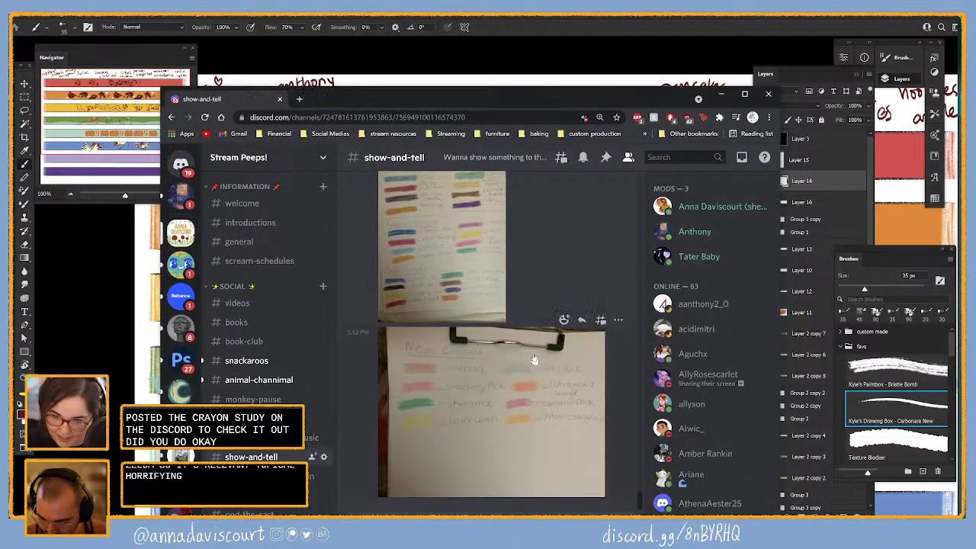
pyautogui.scroll(5, 535, 355)
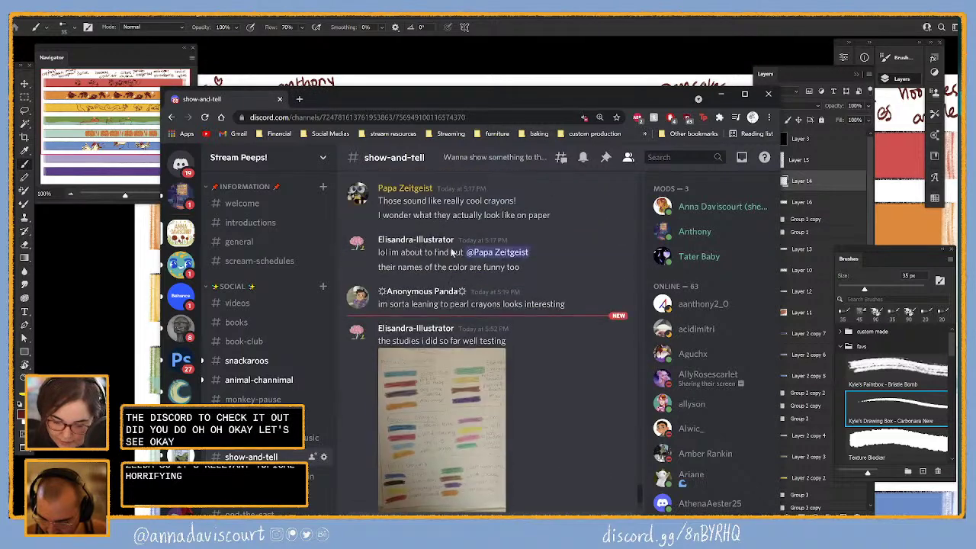
pyautogui.scroll(3, 452, 252)
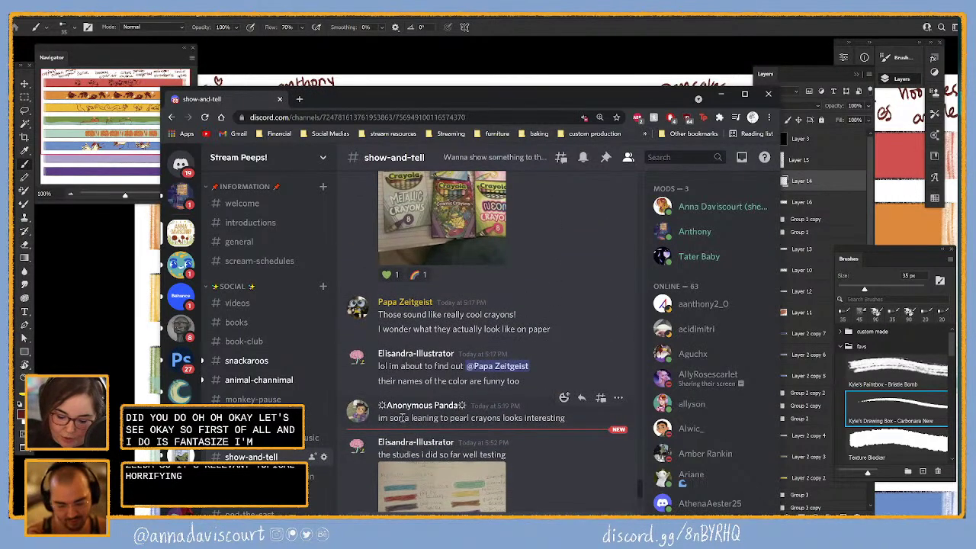
pyautogui.moveTo(402, 418); pyautogui.dragTo(569, 419)
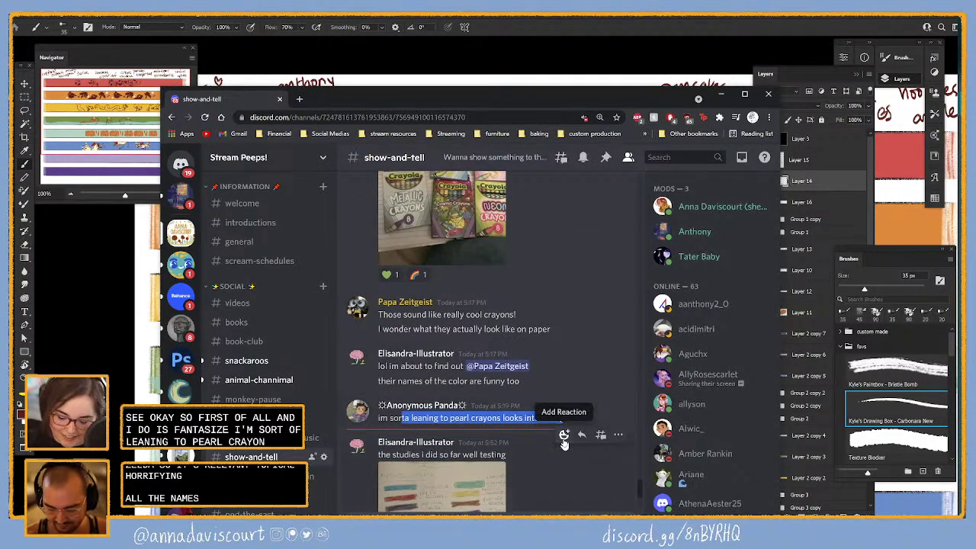
pyautogui.click(564, 435)
pyautogui.press('Escape')
pyautogui.scroll(-4, 405, 316)
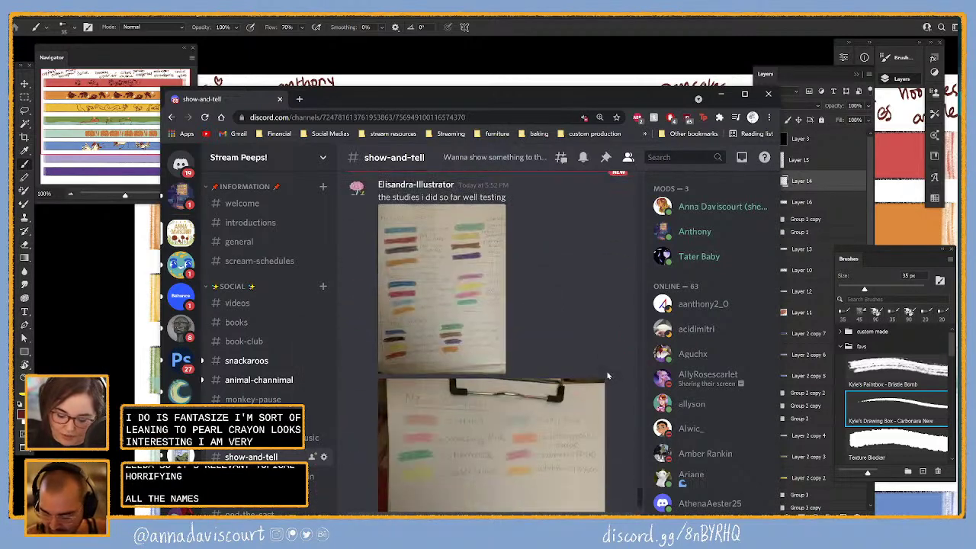
# - View the metallic, cosmic and pearl crayon swatch photo and the neon crayon swatch photo enlarged, closing each one
pyautogui.click(404, 316)
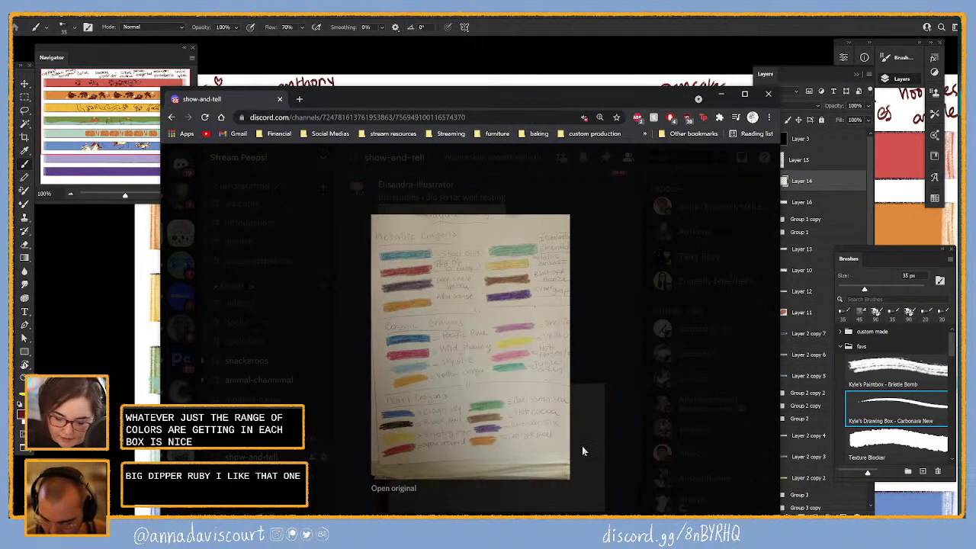
pyautogui.click(605, 395)
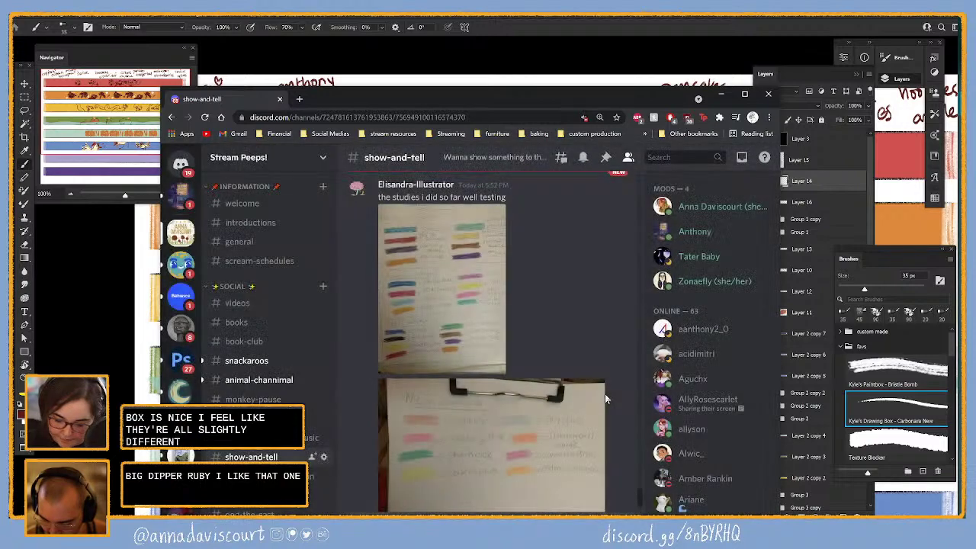
pyautogui.click(545, 409)
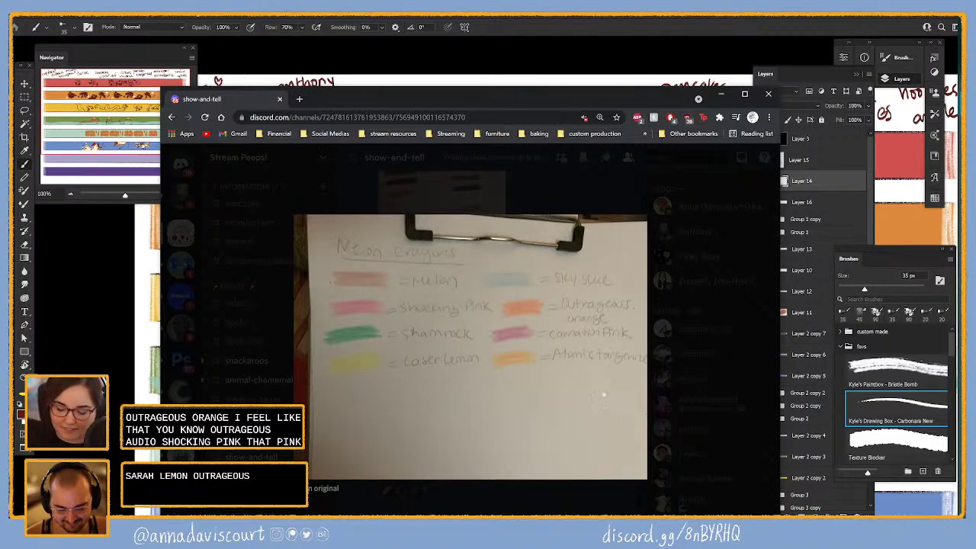
pyautogui.click(554, 196)
# - Compare the swatches with the crayon box photo and add the existing rainbow and crayon reactions to the neon swatch post
pyautogui.scroll(5, 534, 351)
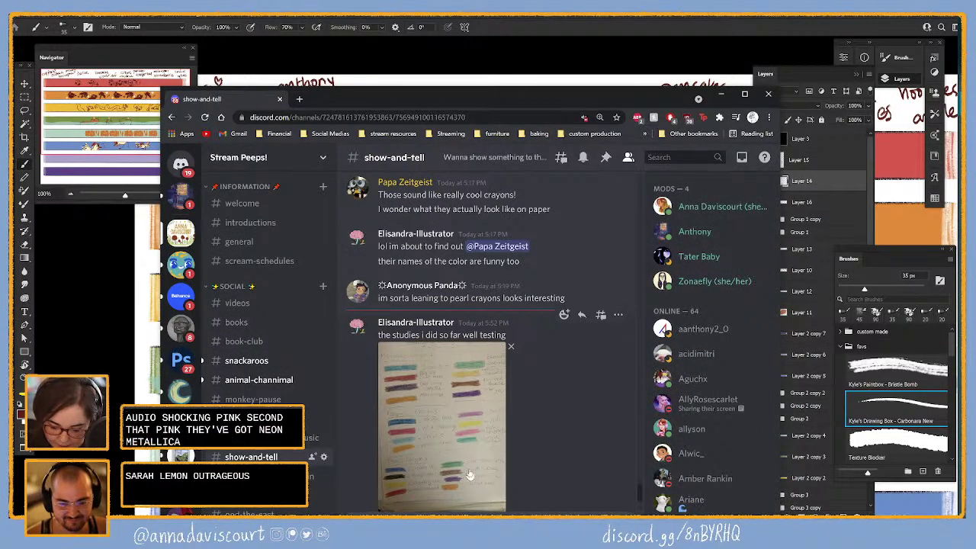
pyautogui.scroll(-3, 472, 467)
pyautogui.scroll(5, 473, 467)
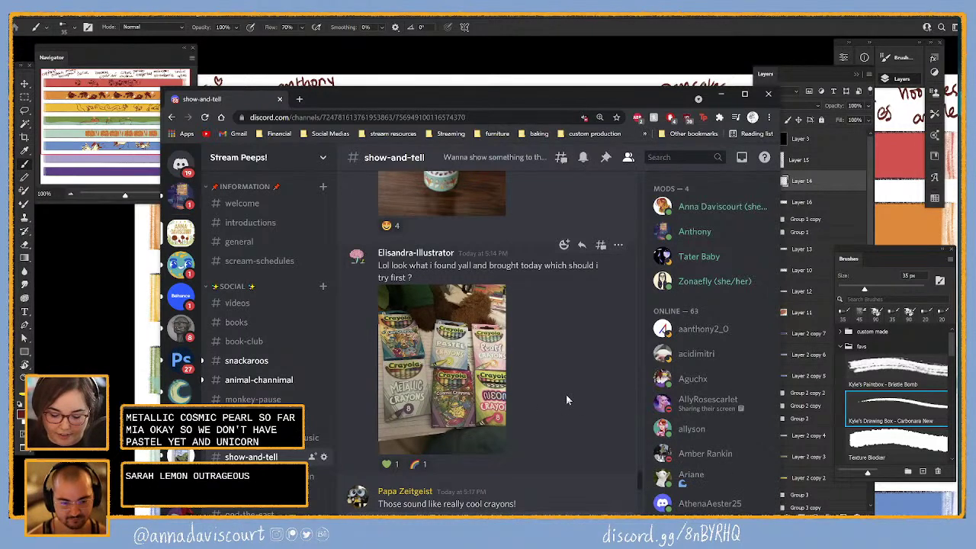
pyautogui.scroll(-10, 596, 440)
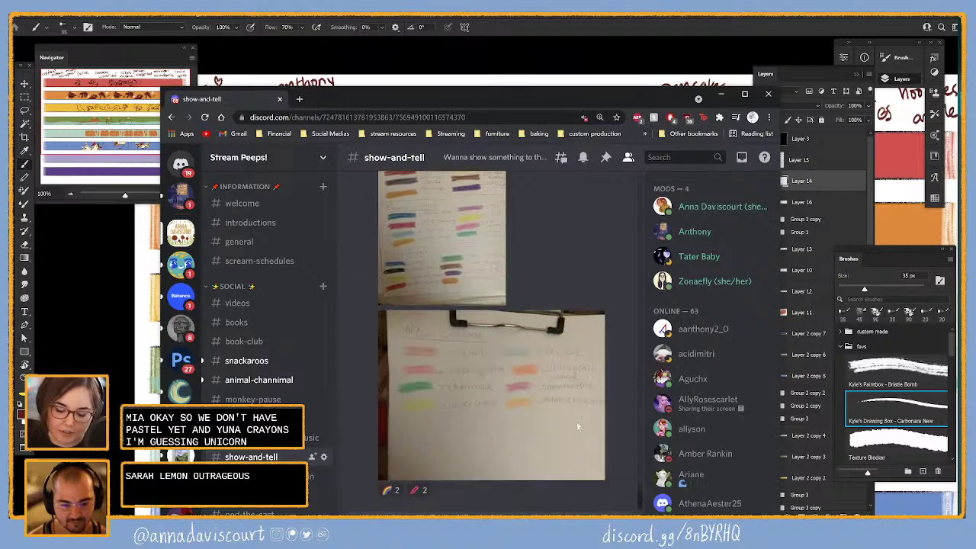
pyautogui.click(390, 491)
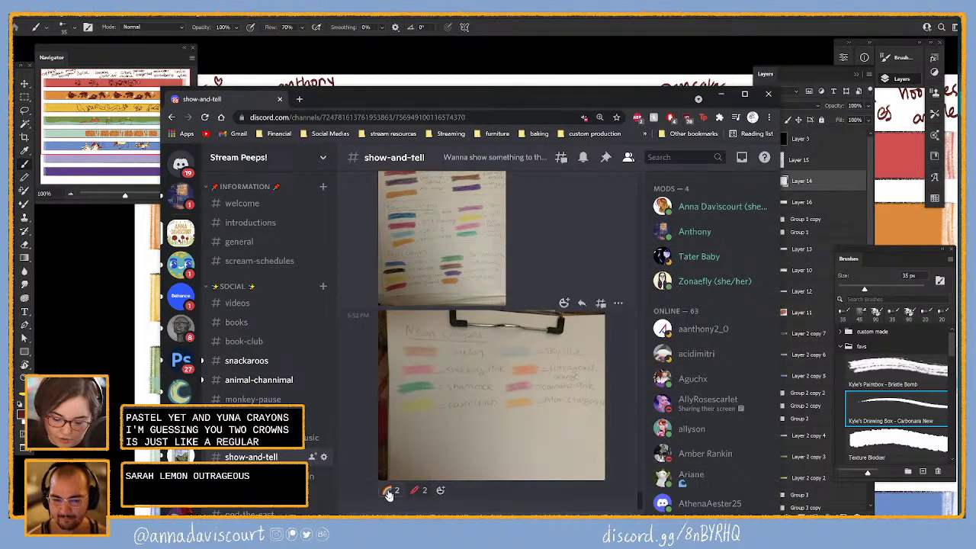
pyautogui.click(414, 490)
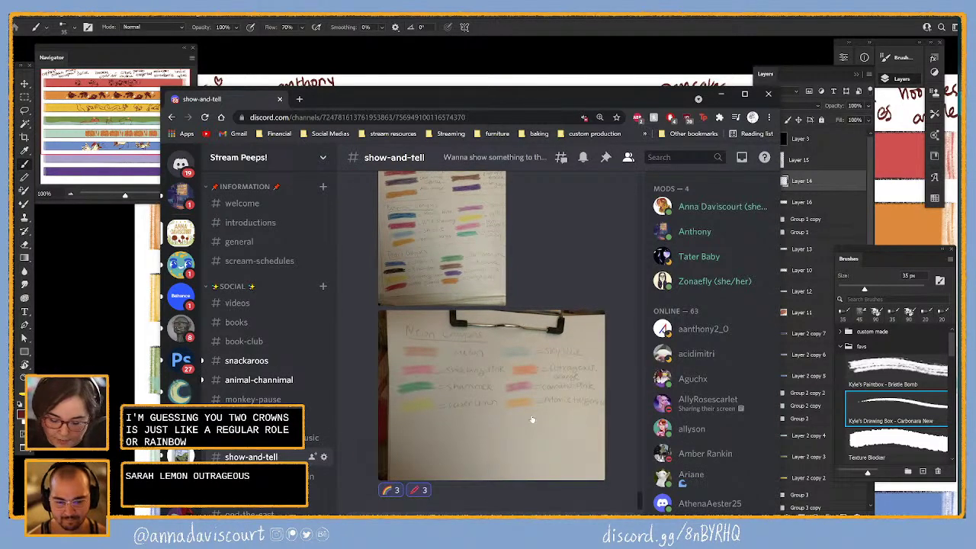
# - Enlarge the metallic, cosmic and pearl crayon swatch photo once more and close it
pyautogui.scroll(3, 572, 440)
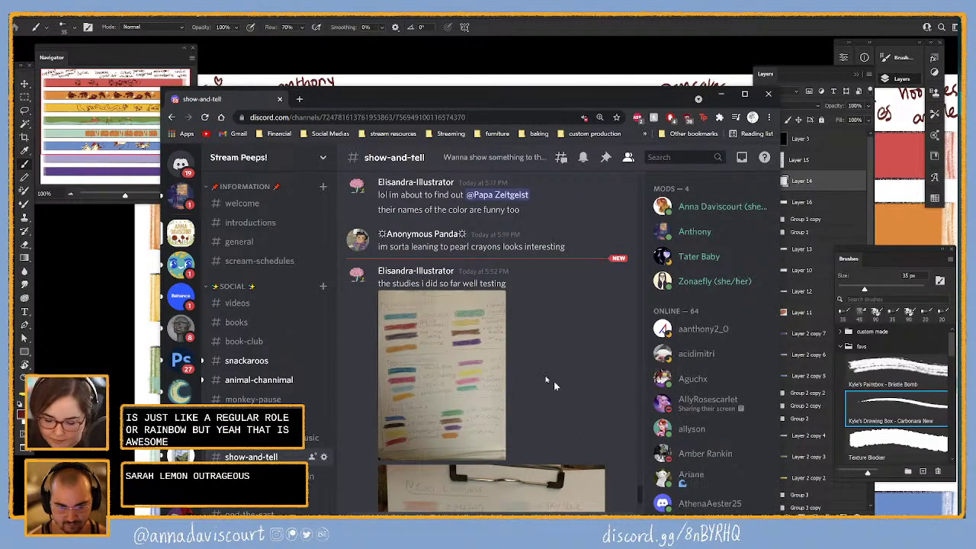
pyautogui.click(500, 354)
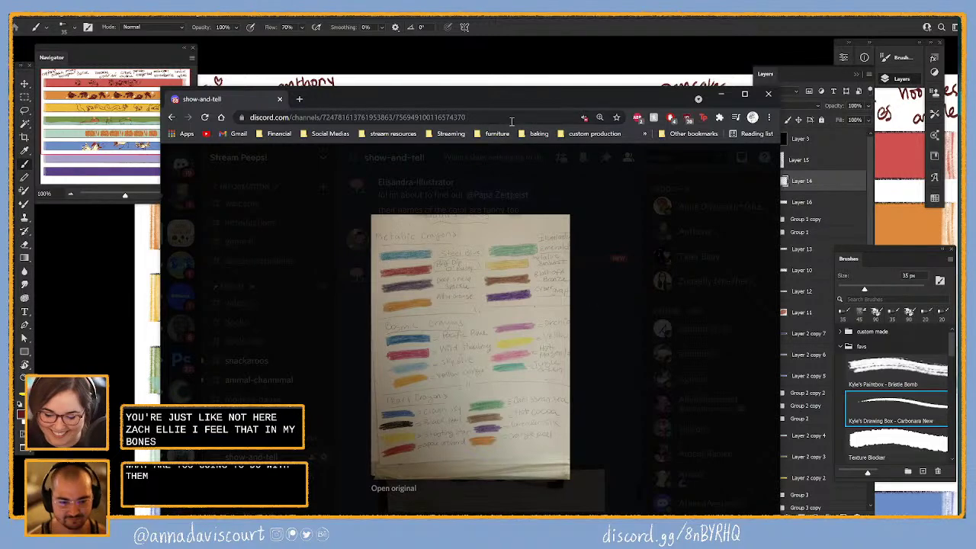
pyautogui.click(626, 287)
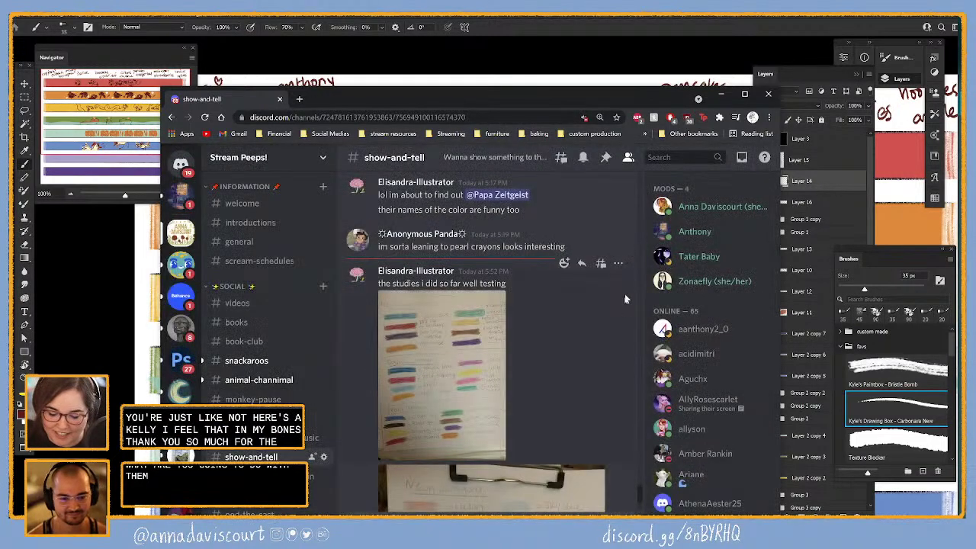
# - Add the green heart reaction to the neon crayon swatch post and return to Photoshop
pyautogui.scroll(-2, 619, 311)
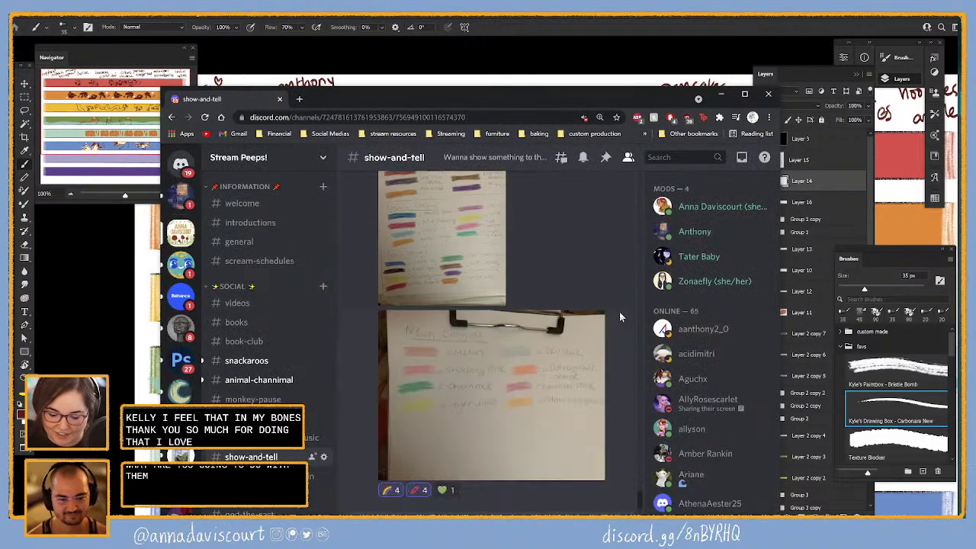
pyautogui.click(444, 491)
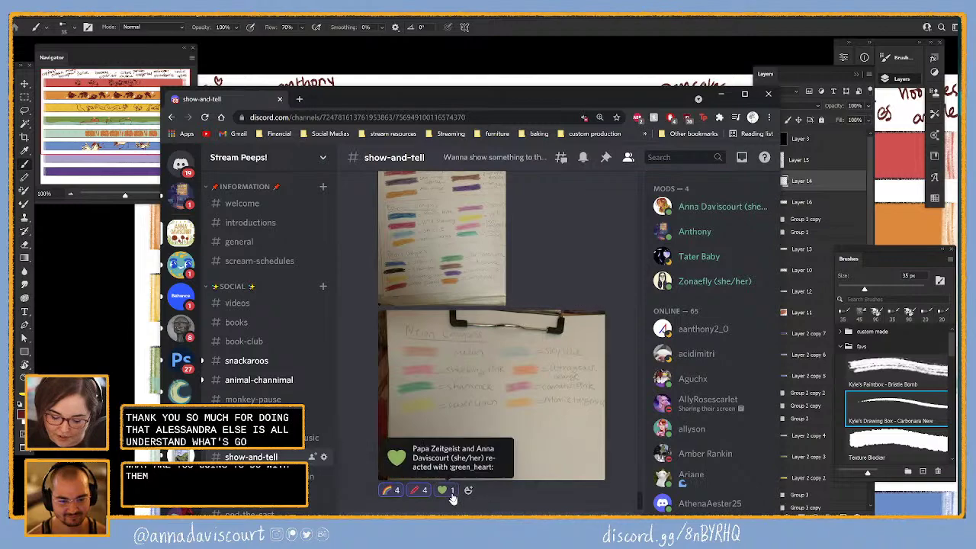
pyautogui.click(535, 97)
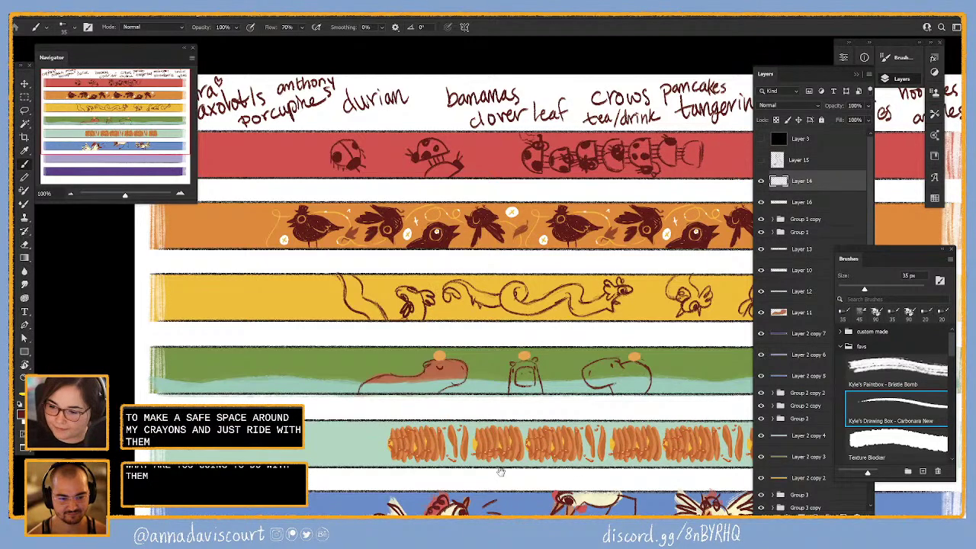
# - Sketch a rounded spiral curl before the slanted body curves on the yellow stripe and trim its rough lines with the Eraser
pyautogui.moveTo(501, 472); pyautogui.dragTo(641, 473)
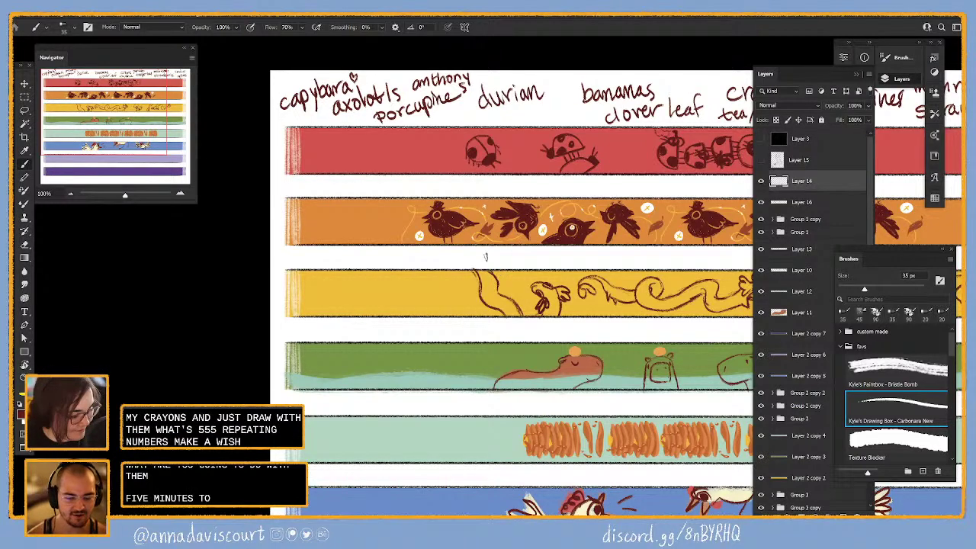
pyautogui.press('e')
pyautogui.press('b')
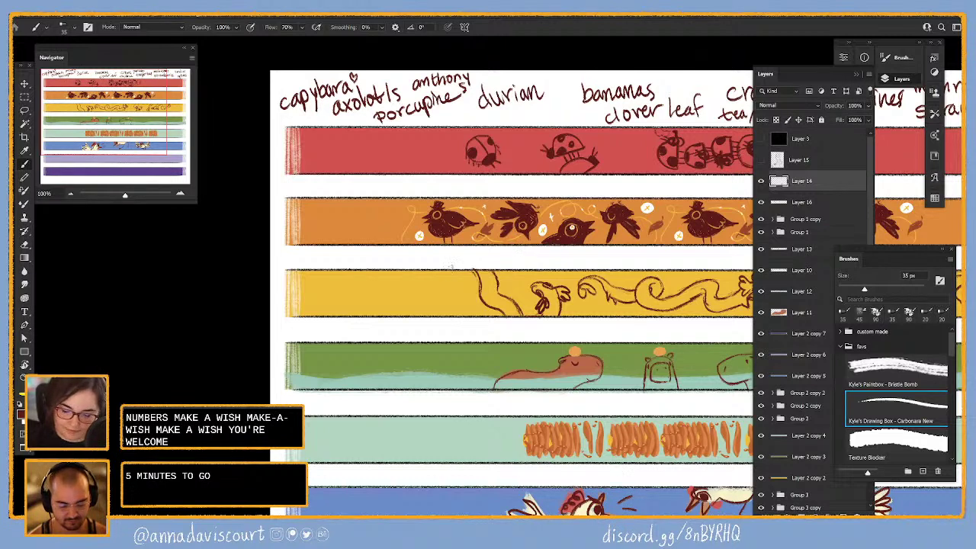
pyautogui.moveTo(451, 266); pyautogui.dragTo(456, 286)
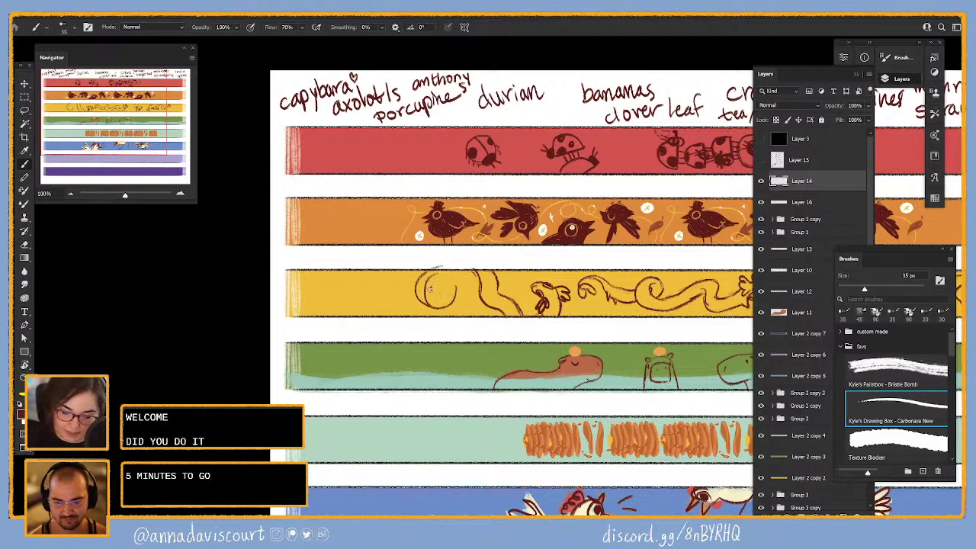
pyautogui.press('e')
pyautogui.press('b')
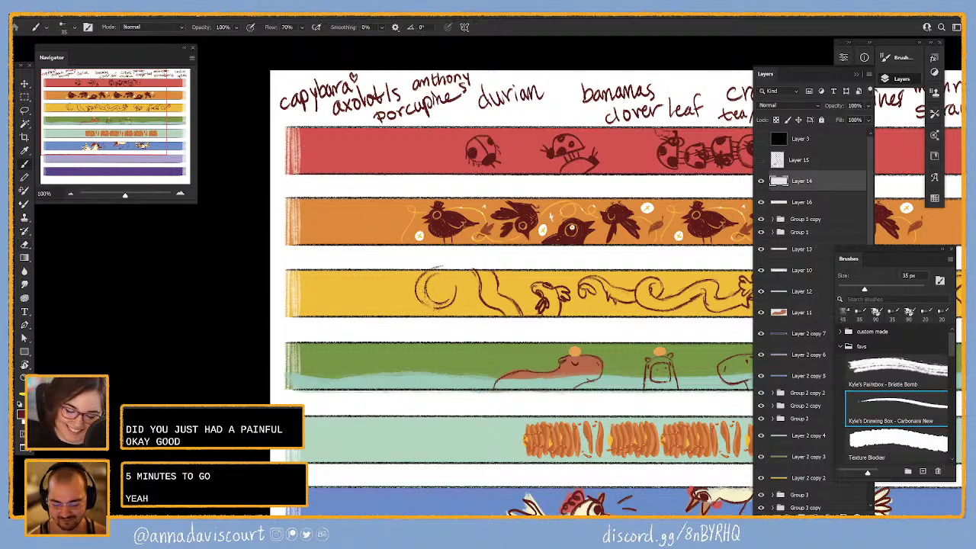
# - Draw a lobed, heart-like fin inside the spiral curl in dark red, refining its lines with the Eraser and the 35 px brush
pyautogui.moveTo(452, 283)
pyautogui.mouseDown()
pyautogui.moveTo(446, 302)
pyautogui.moveTo(461, 281)
pyautogui.mouseUp()
pyautogui.press('e')
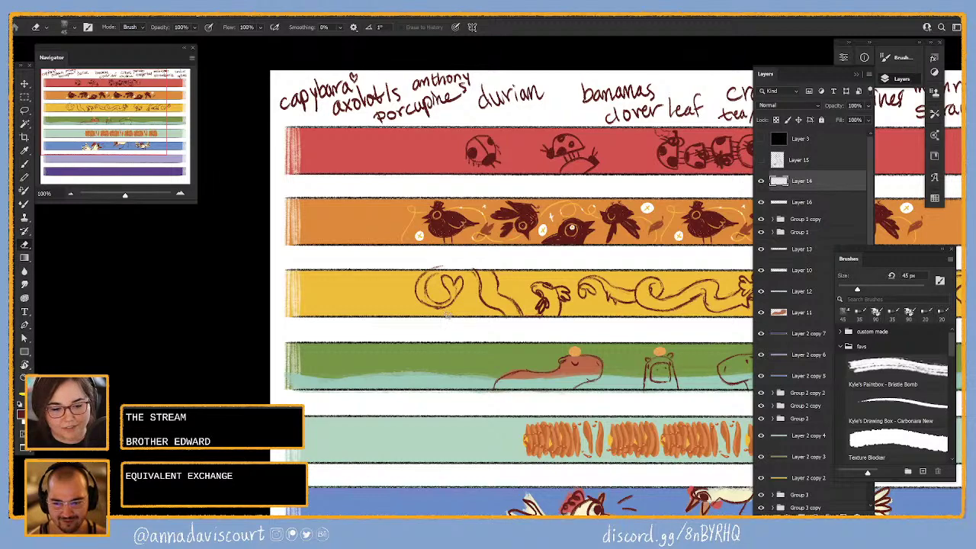
pyautogui.press('b')
pyautogui.moveTo(685, 410); pyautogui.dragTo(630, 401)
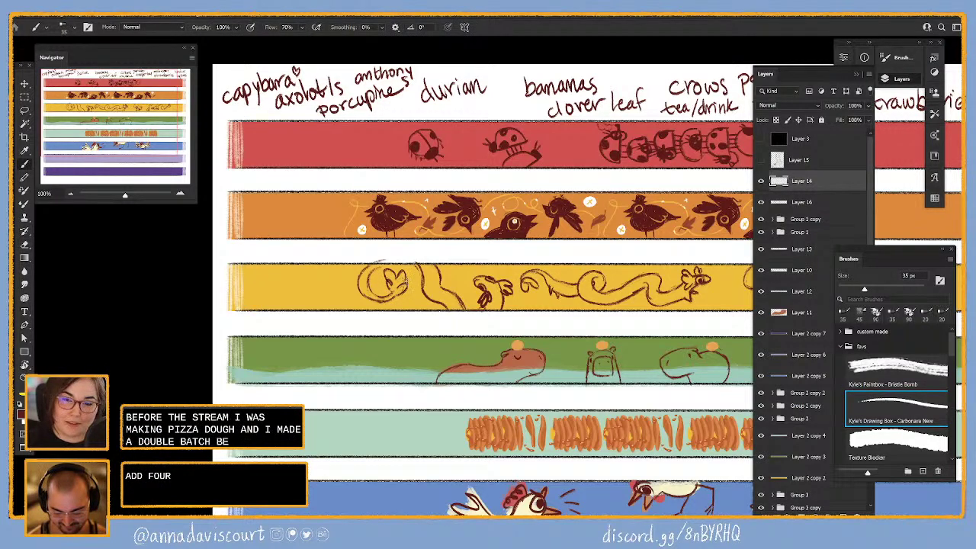
pyautogui.press('e')
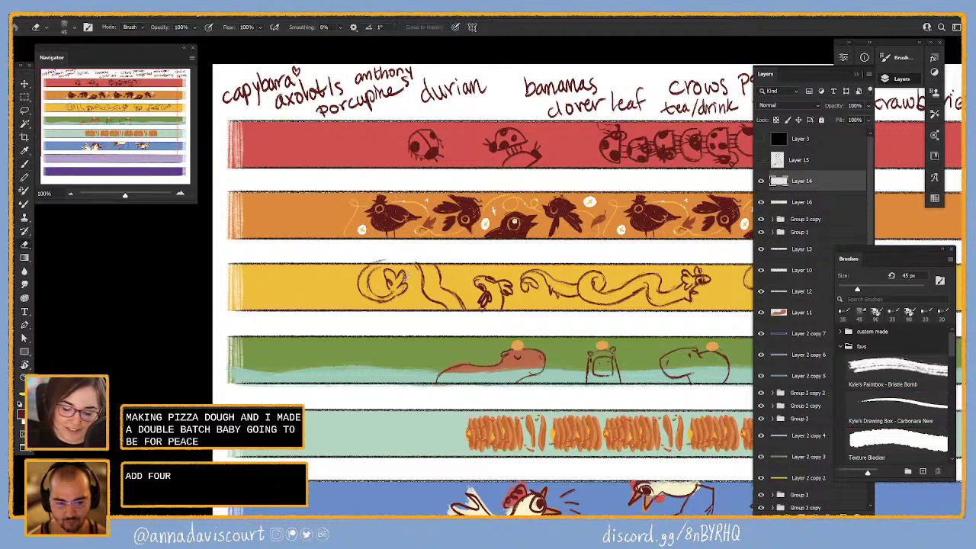
pyautogui.press('b')
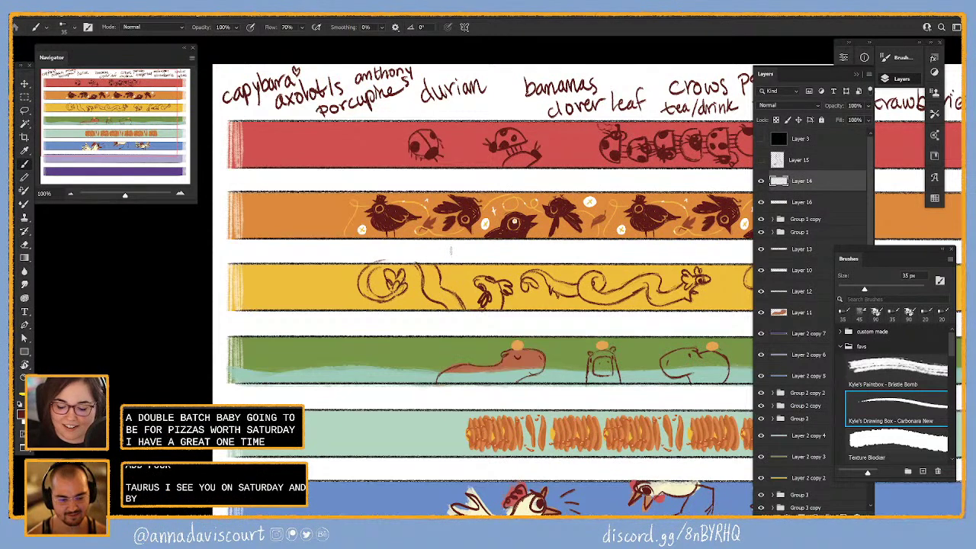
pyautogui.press('e')
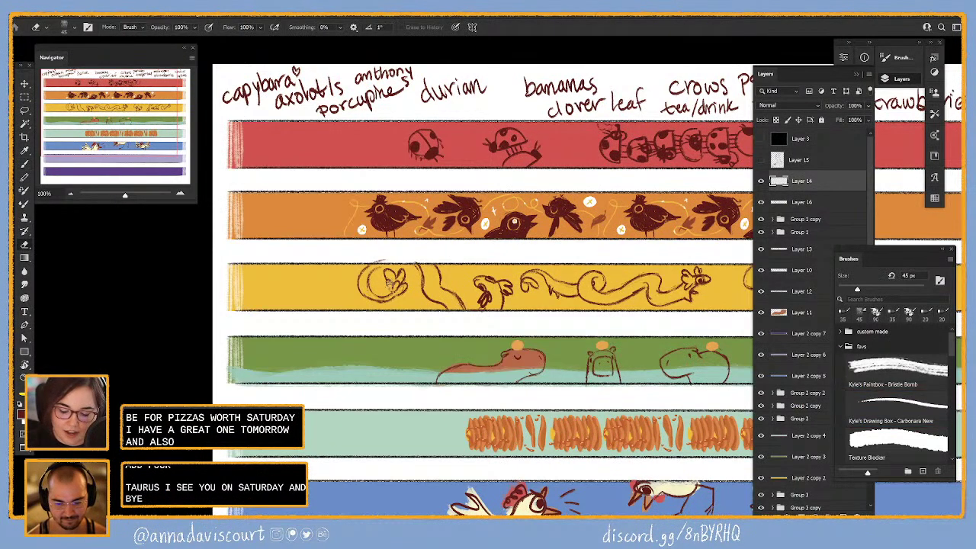
pyautogui.press('b')
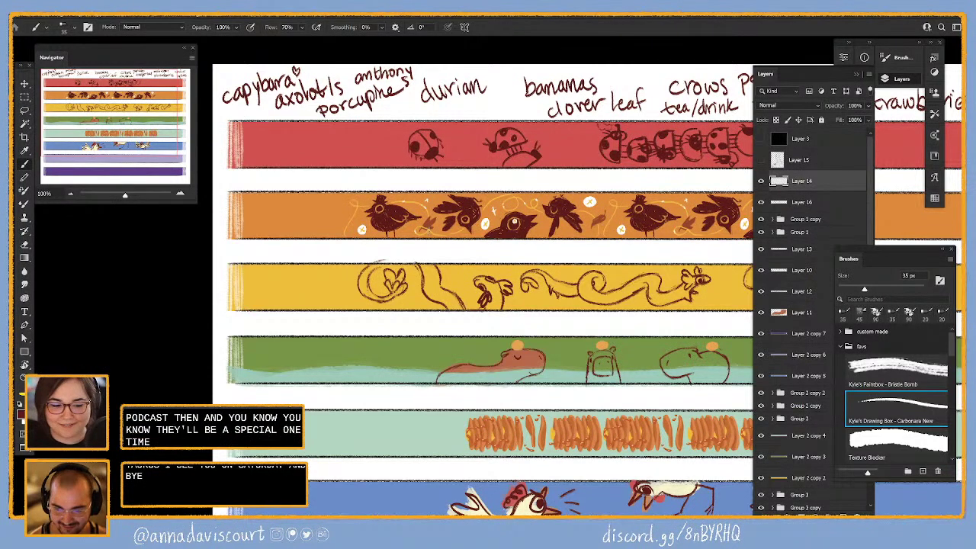
pyautogui.moveTo(569, 346); pyautogui.dragTo(576, 327)
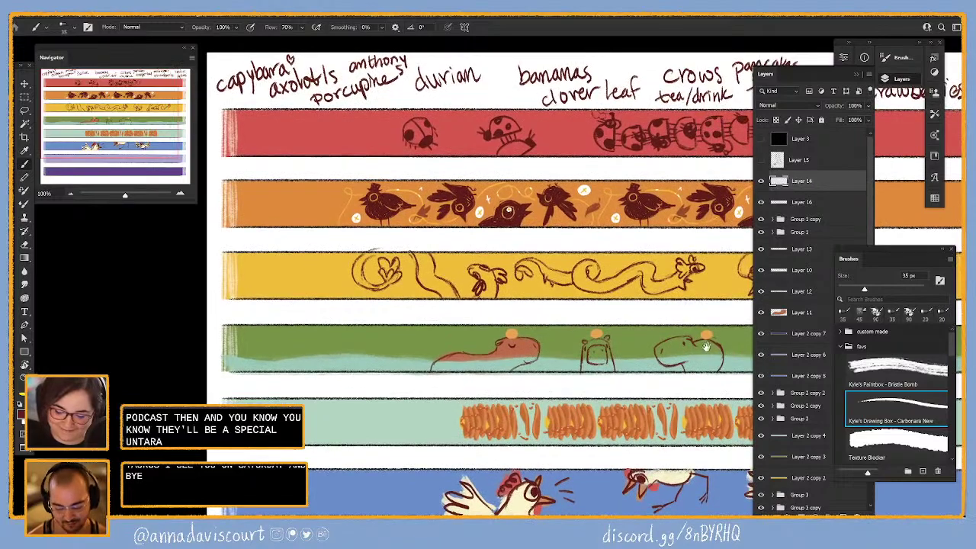
pyautogui.moveTo(690, 355); pyautogui.dragTo(444, 362)
pyautogui.moveTo(523, 381); pyautogui.dragTo(717, 379)
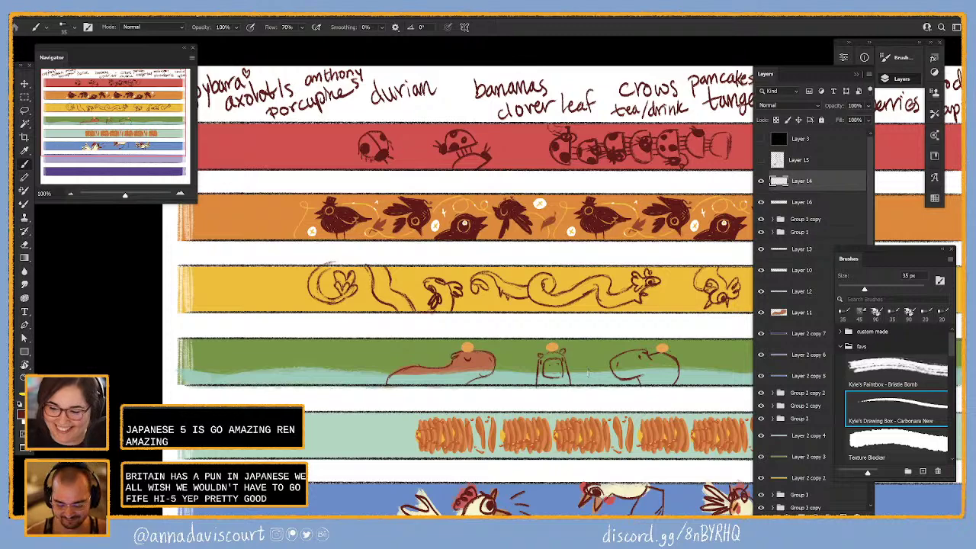
# - Erase the lobed fin inside the yellow stripe's spiral curl and redraw it as a simpler curled line in dark red
pyautogui.moveTo(576, 320); pyautogui.dragTo(636, 311)
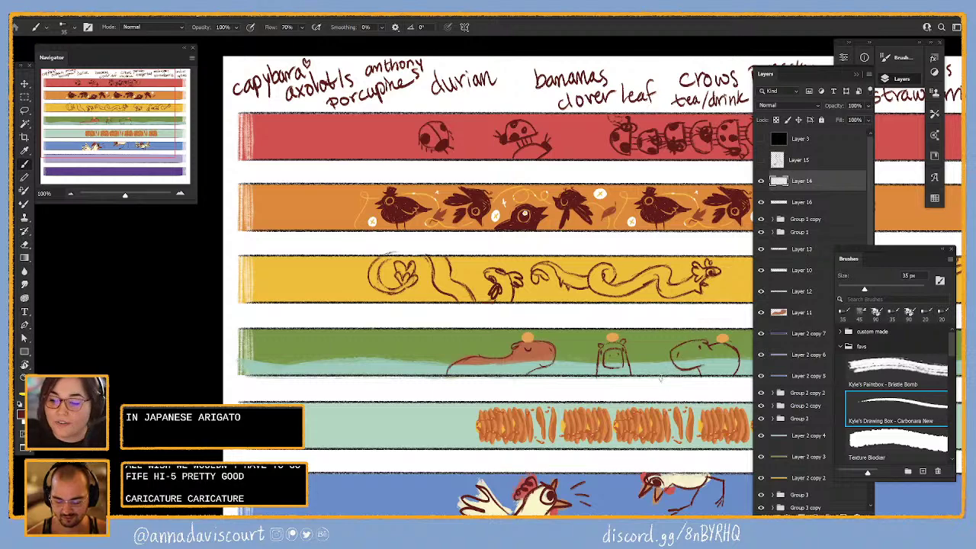
pyautogui.moveTo(660, 380); pyautogui.dragTo(674, 361)
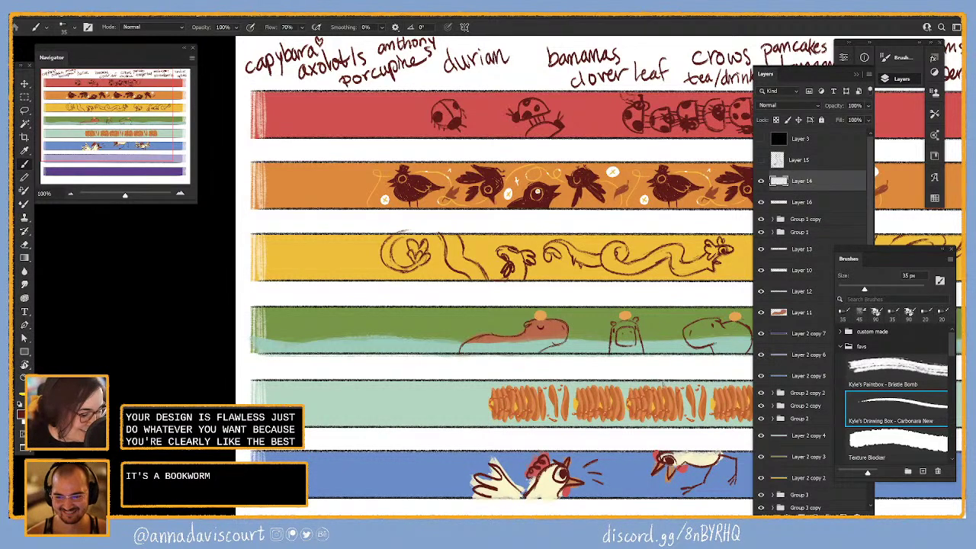
pyautogui.press('e')
pyautogui.moveTo(418, 246)
pyautogui.mouseDown()
pyautogui.moveTo(412, 259)
pyautogui.moveTo(424, 241)
pyautogui.moveTo(425, 253)
pyautogui.moveTo(412, 267)
pyautogui.moveTo(431, 239)
pyautogui.moveTo(424, 266)
pyautogui.mouseUp()
pyautogui.press('b')
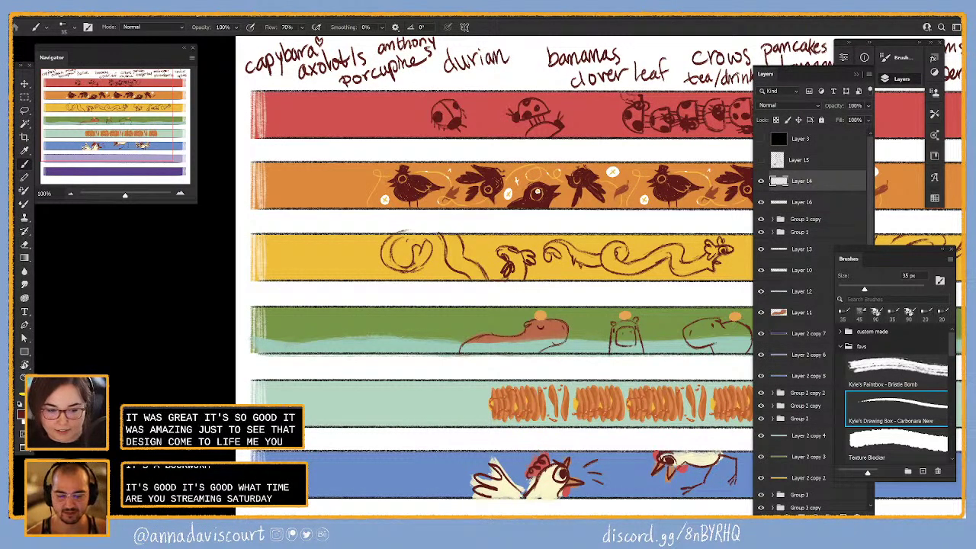
pyautogui.moveTo(420, 249)
pyautogui.mouseDown()
pyautogui.moveTo(402, 274)
pyautogui.moveTo(431, 263)
pyautogui.mouseUp()
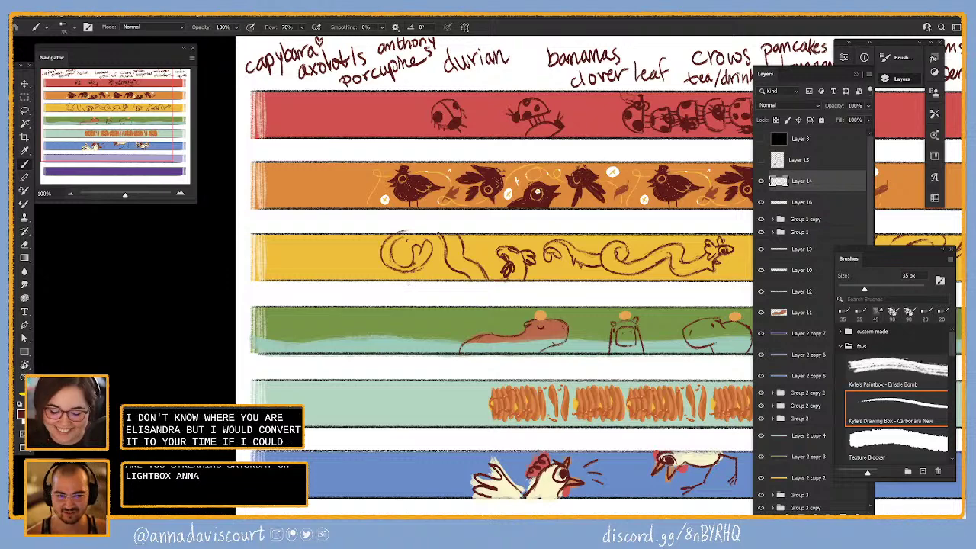
# - Check Layer 14 by toggling its visibility and sketch a curved body line on the yellow stripe between the long wavy axolotl and the next head
pyautogui.moveTo(585, 420); pyautogui.dragTo(509, 460)
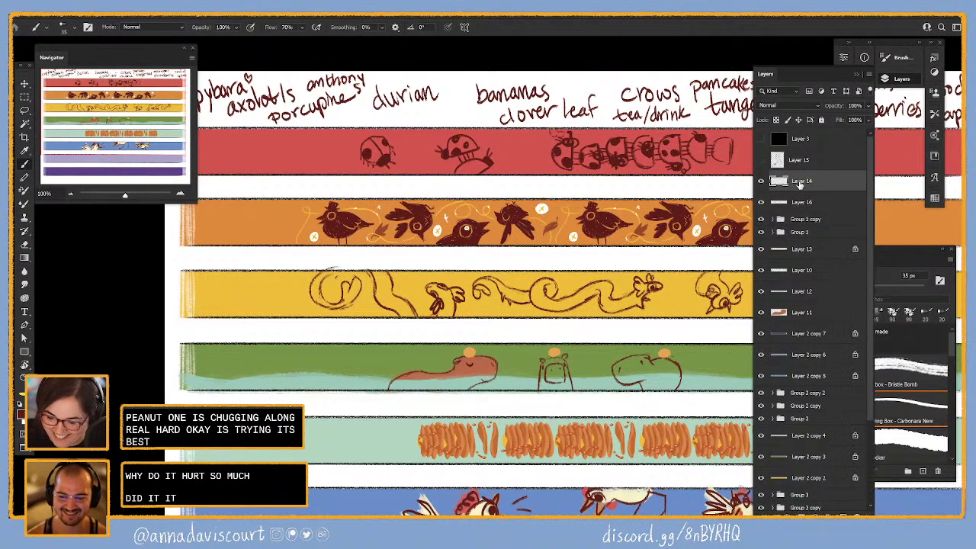
pyautogui.click(762, 181)
pyautogui.click(761, 181)
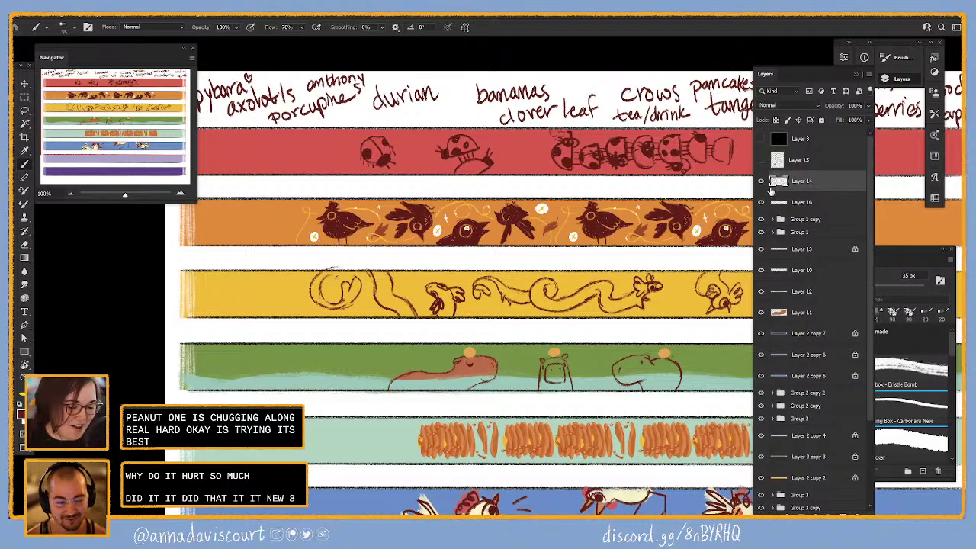
pyautogui.moveTo(681, 379); pyautogui.dragTo(488, 396)
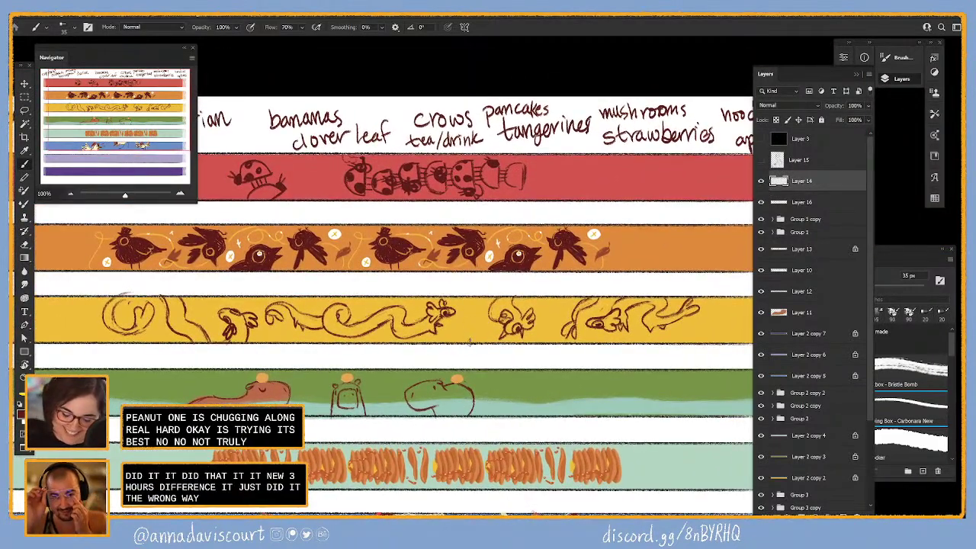
pyautogui.moveTo(467, 334); pyautogui.dragTo(463, 299)
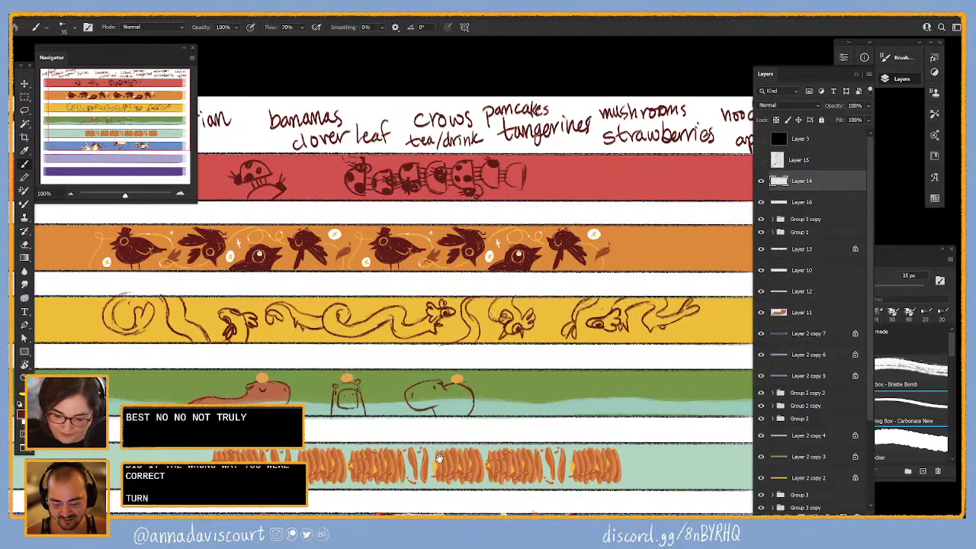
pyautogui.moveTo(438, 458); pyautogui.dragTo(665, 462)
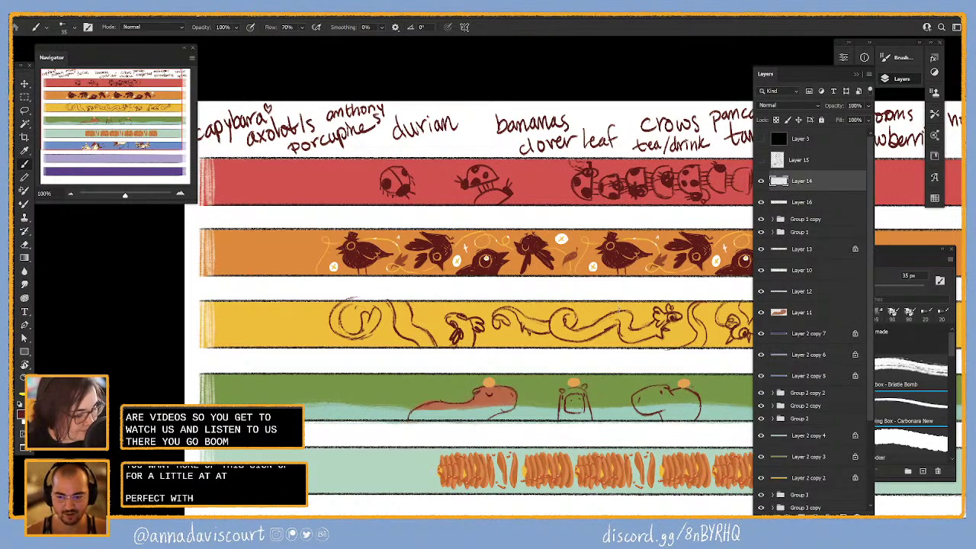
pyautogui.hscroll(6, 412, 434)
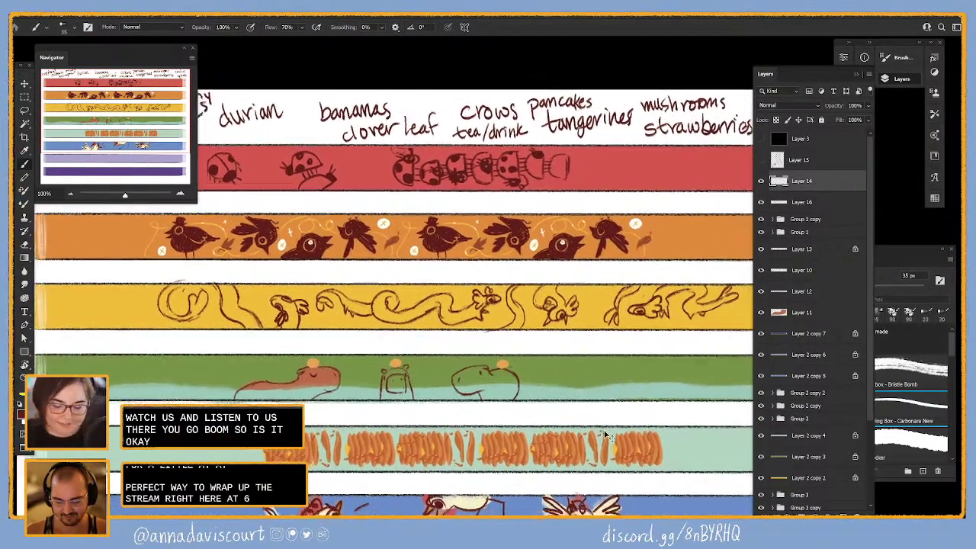
pyautogui.hotkey('ctrl', '-')
pyautogui.moveTo(622, 489); pyautogui.dragTo(655, 469)
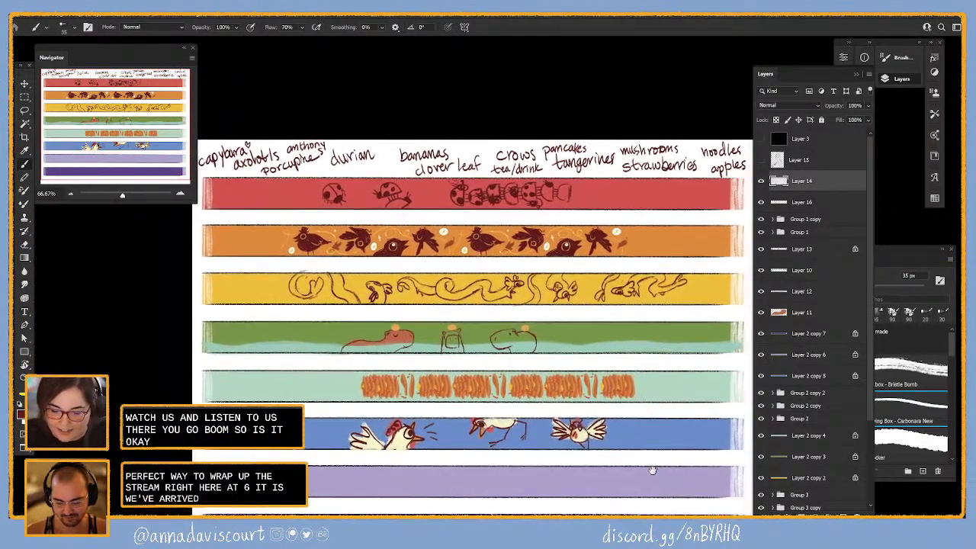
pyautogui.hotkey('ctrl', '+')
pyautogui.hotkey('ctrl', '+')
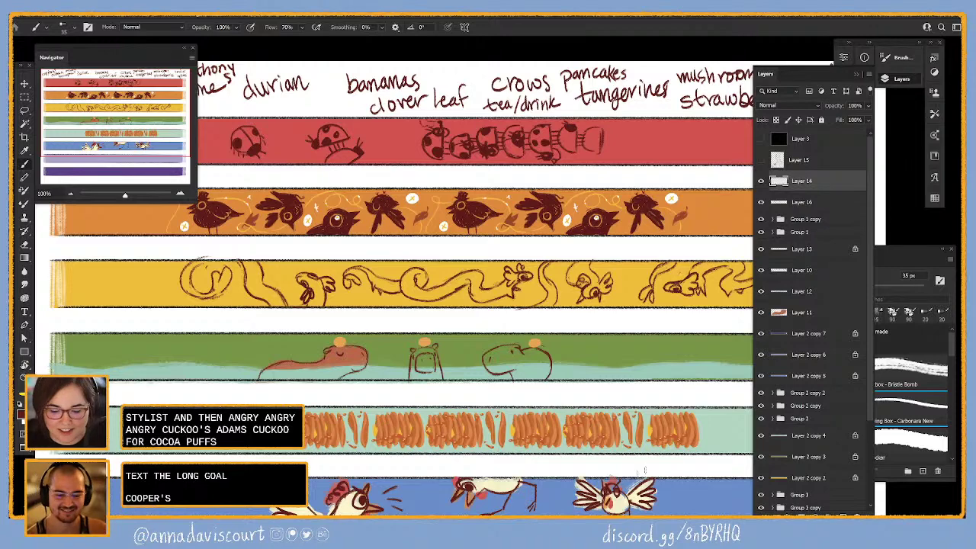
pyautogui.moveTo(720, 494); pyautogui.dragTo(728, 474)
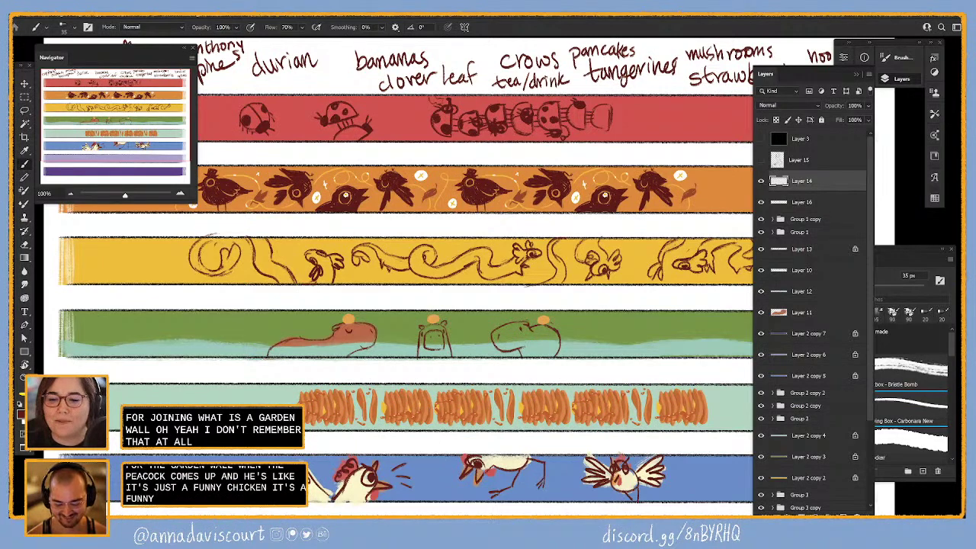
# - Switch to the Discord direct message, look at the shared creature image and return to Photoshop
pyautogui.hotkey('alt', 'Tab')
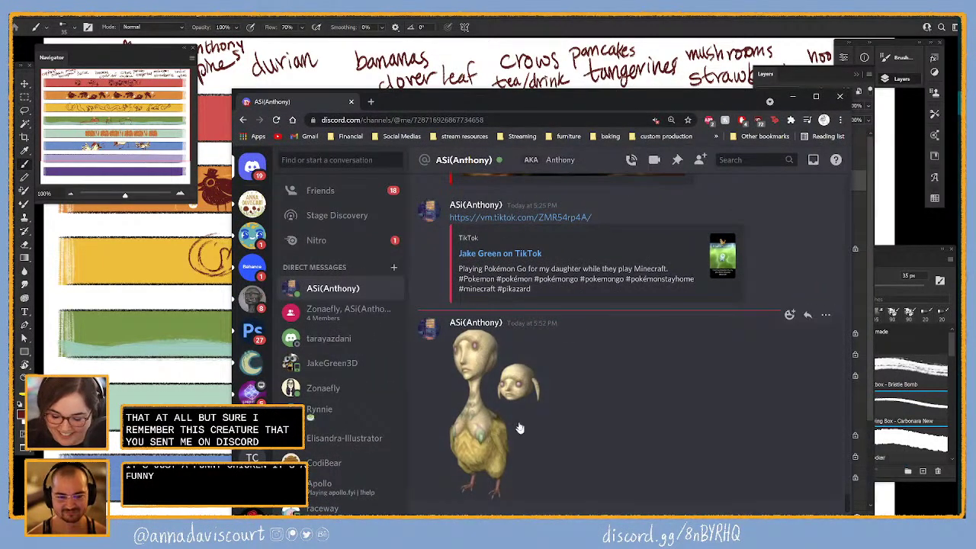
pyautogui.moveTo(682, 91); pyautogui.dragTo(680, 65)
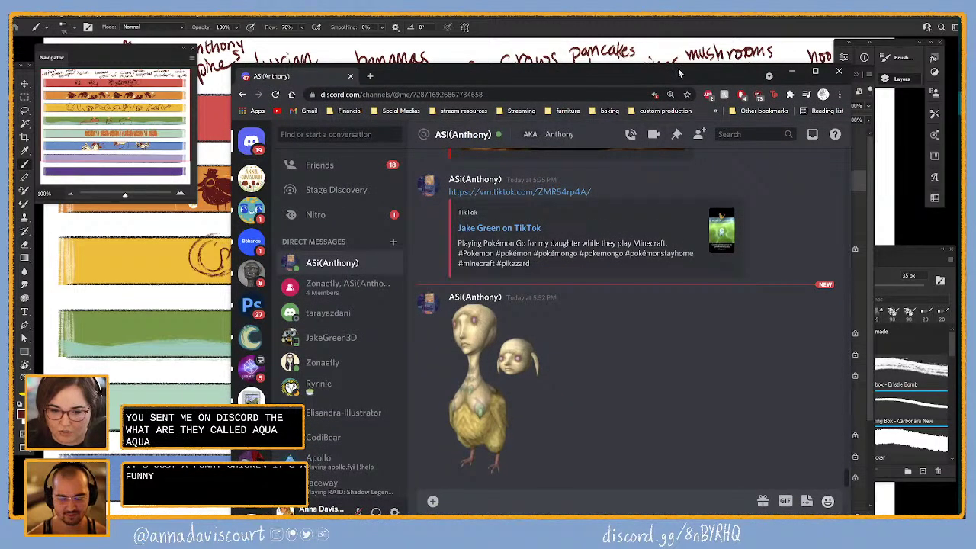
pyautogui.press('super+Down')
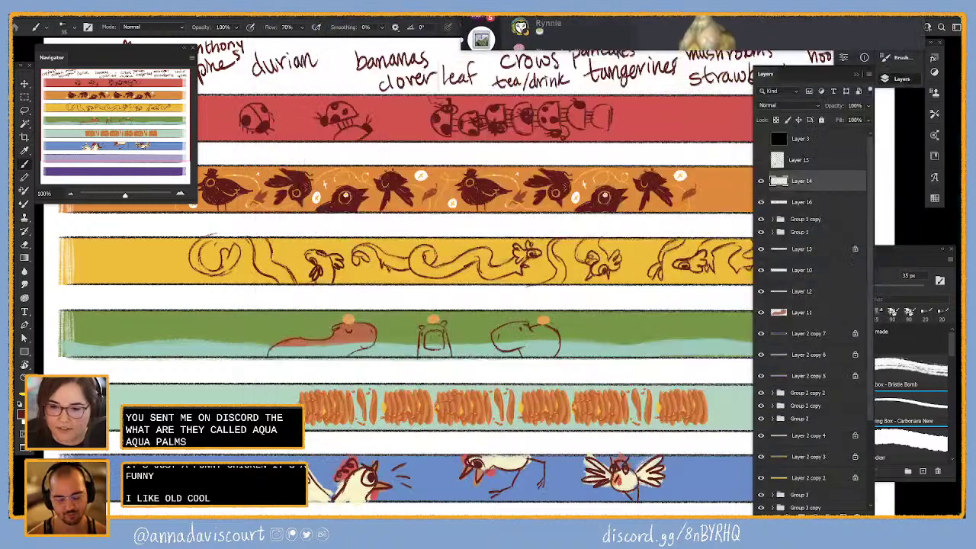